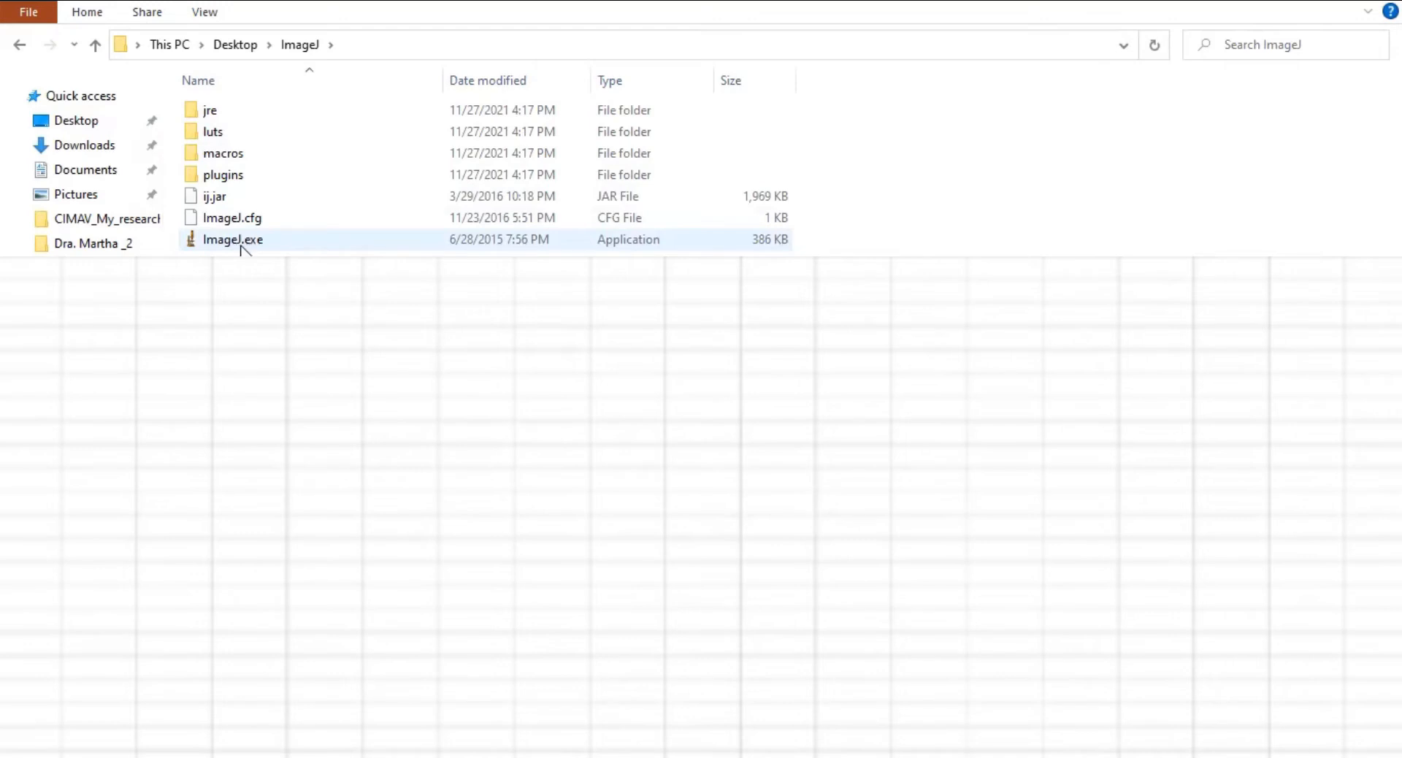
Step: Launch ImageJ from its Desktop folder and place its main window over the file list
{"action": "double_click", "coordinate": [278, 241]}
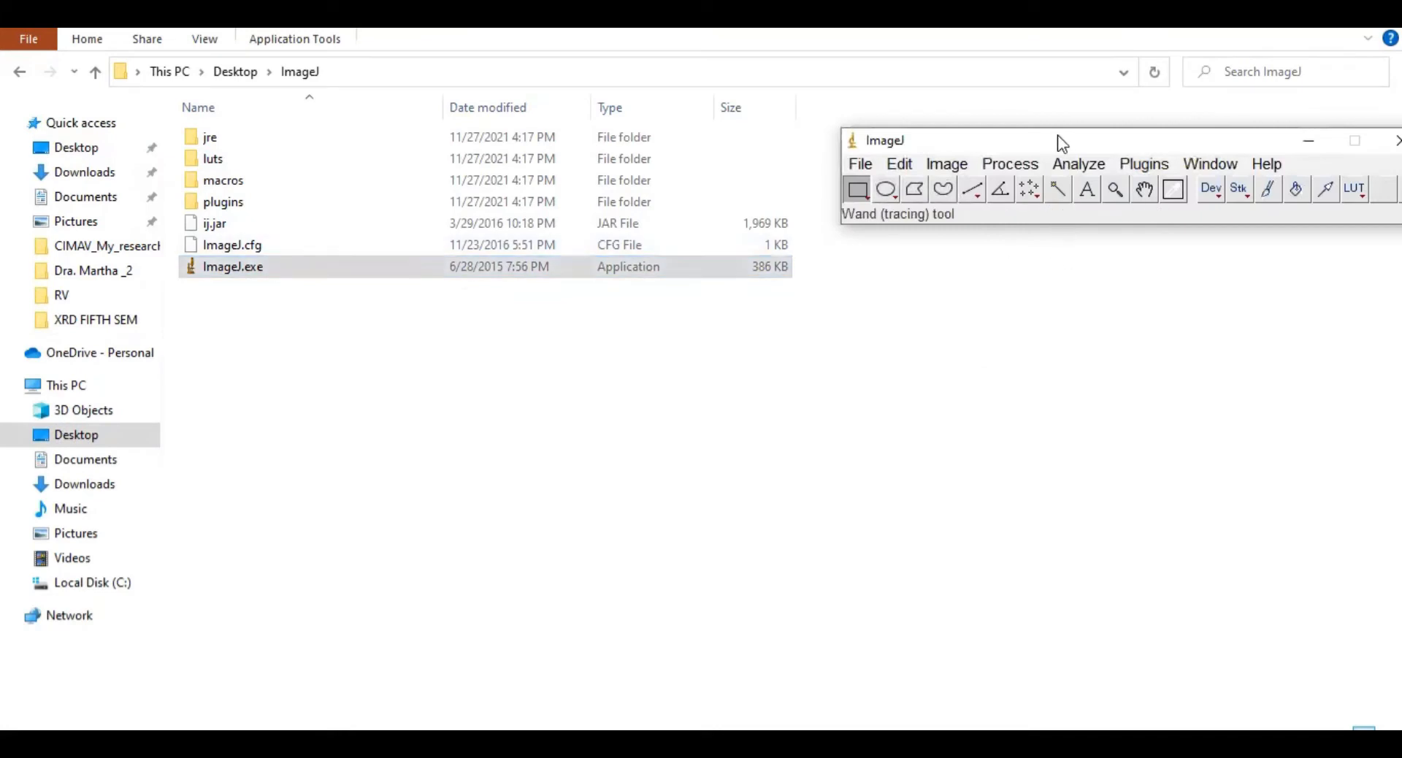
{"action": "left_click_drag", "start_coordinate": [1049, 138], "coordinate": [909, 179]}
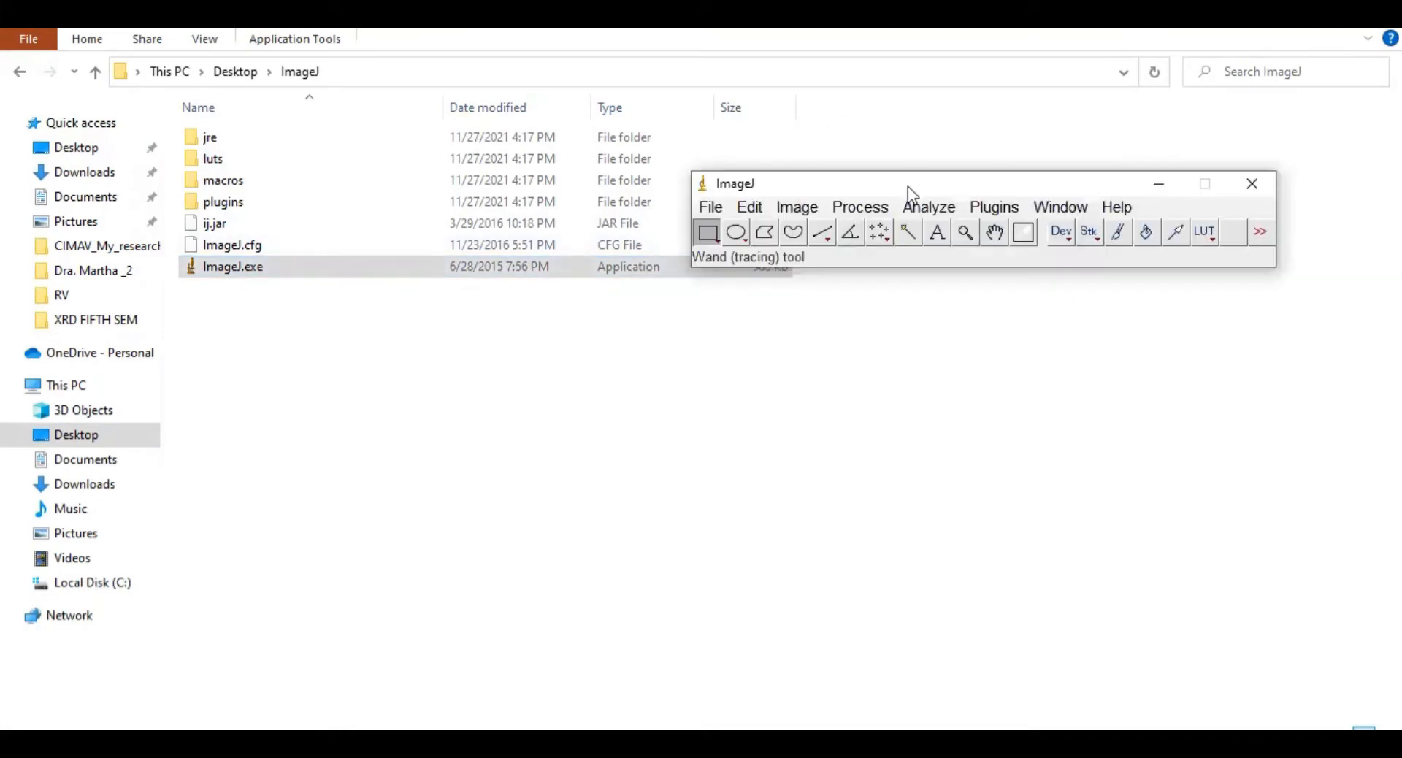
{"action": "left_click", "coordinate": [708, 207]}
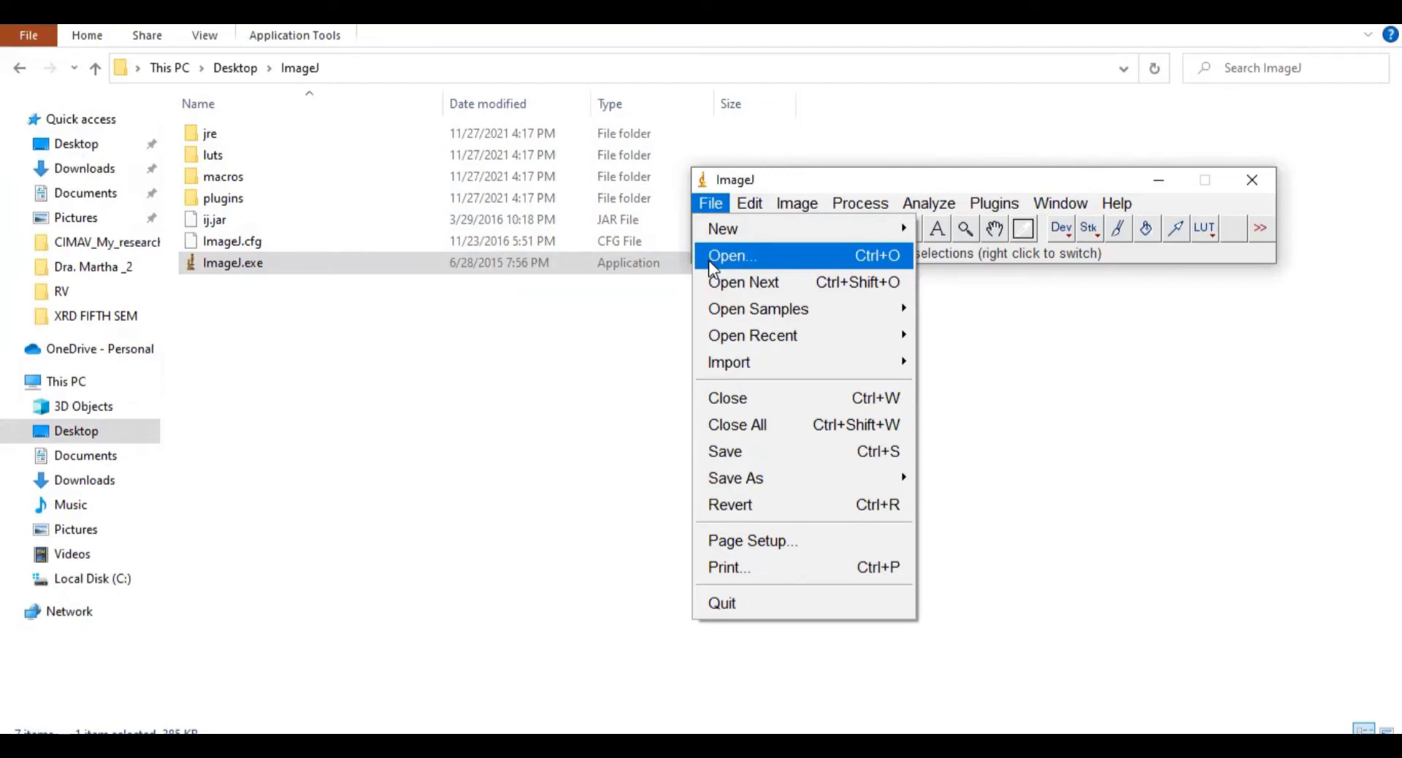
{"action": "left_click", "coordinate": [635, 368]}
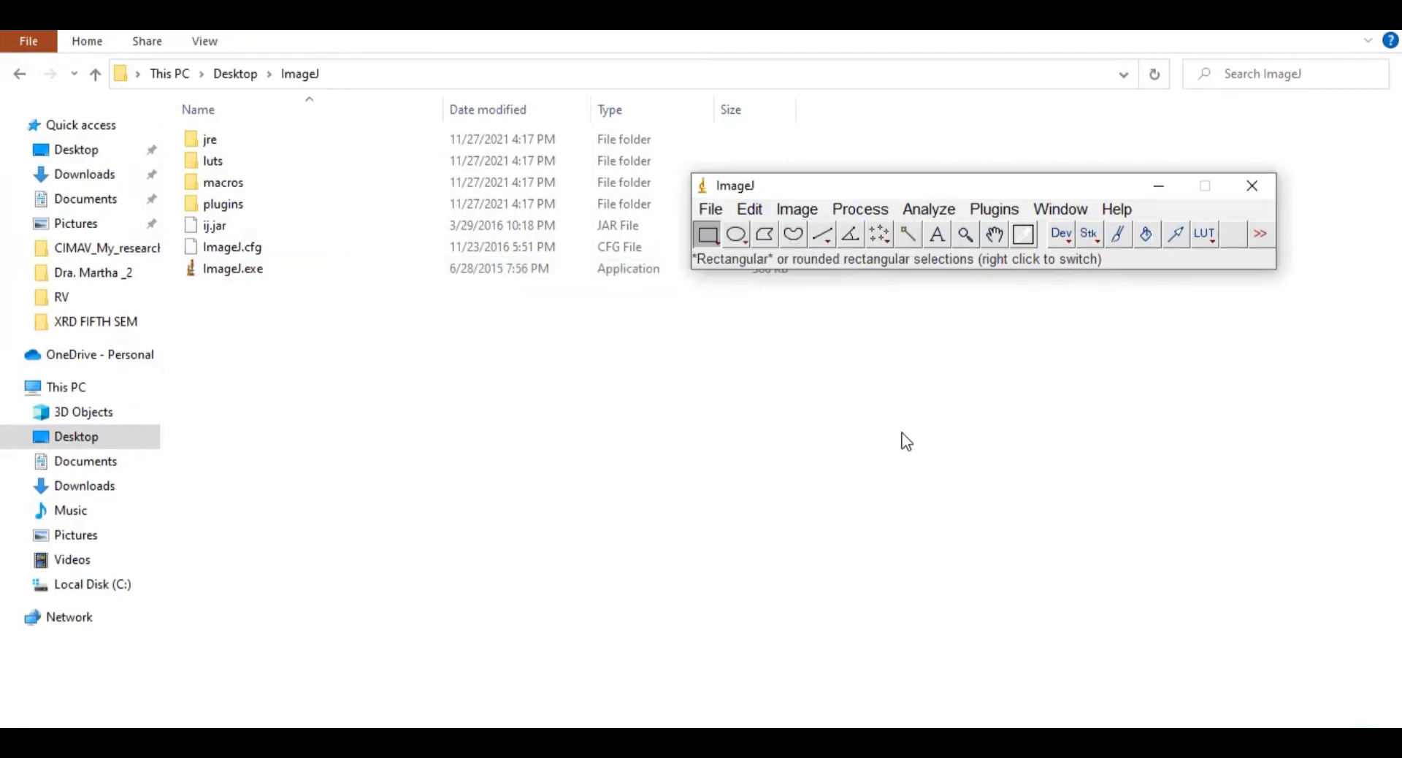
Step: Open the Embryos (42K) sample, embryos.jpg, and move its window to the upper left
{"action": "left_click", "coordinate": [708, 210]}
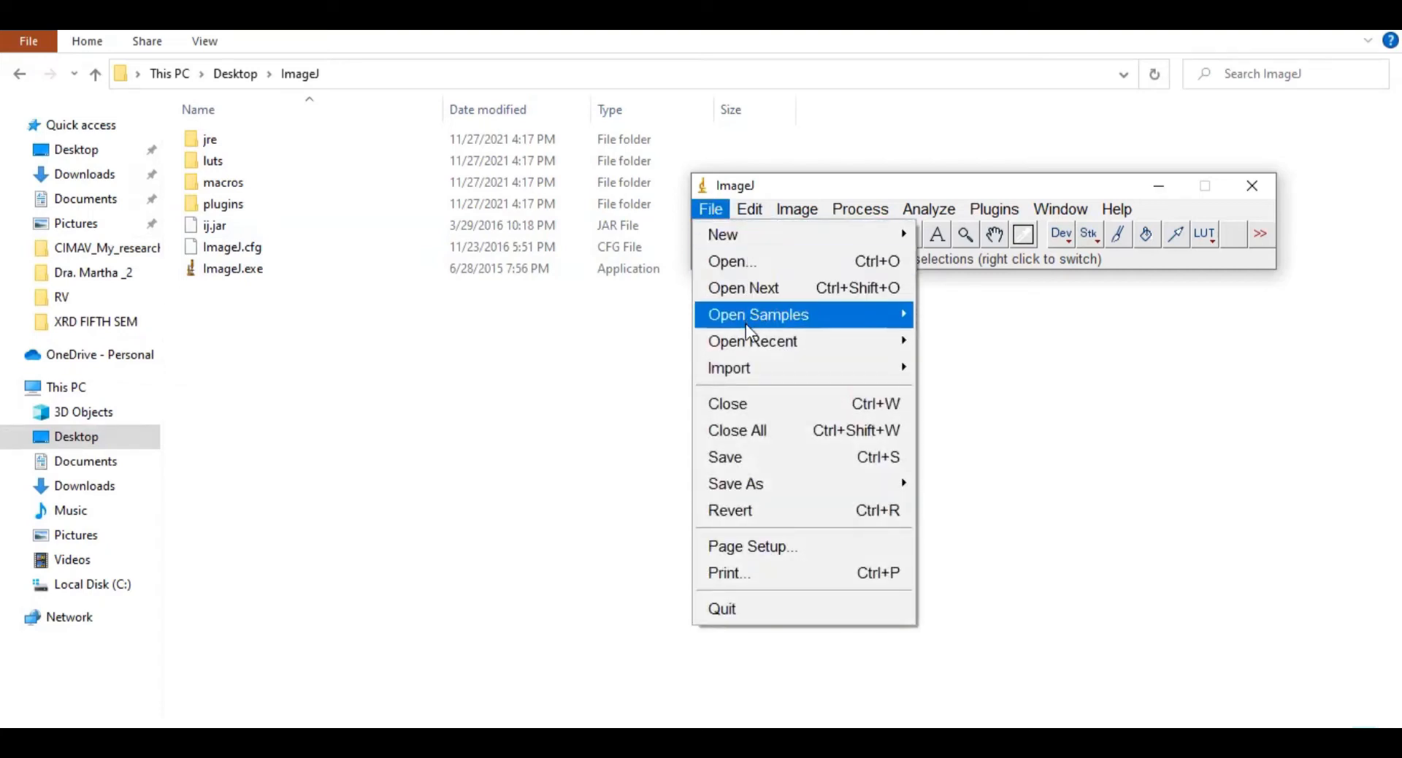
{"action": "mouse_move", "coordinate": [759, 317]}
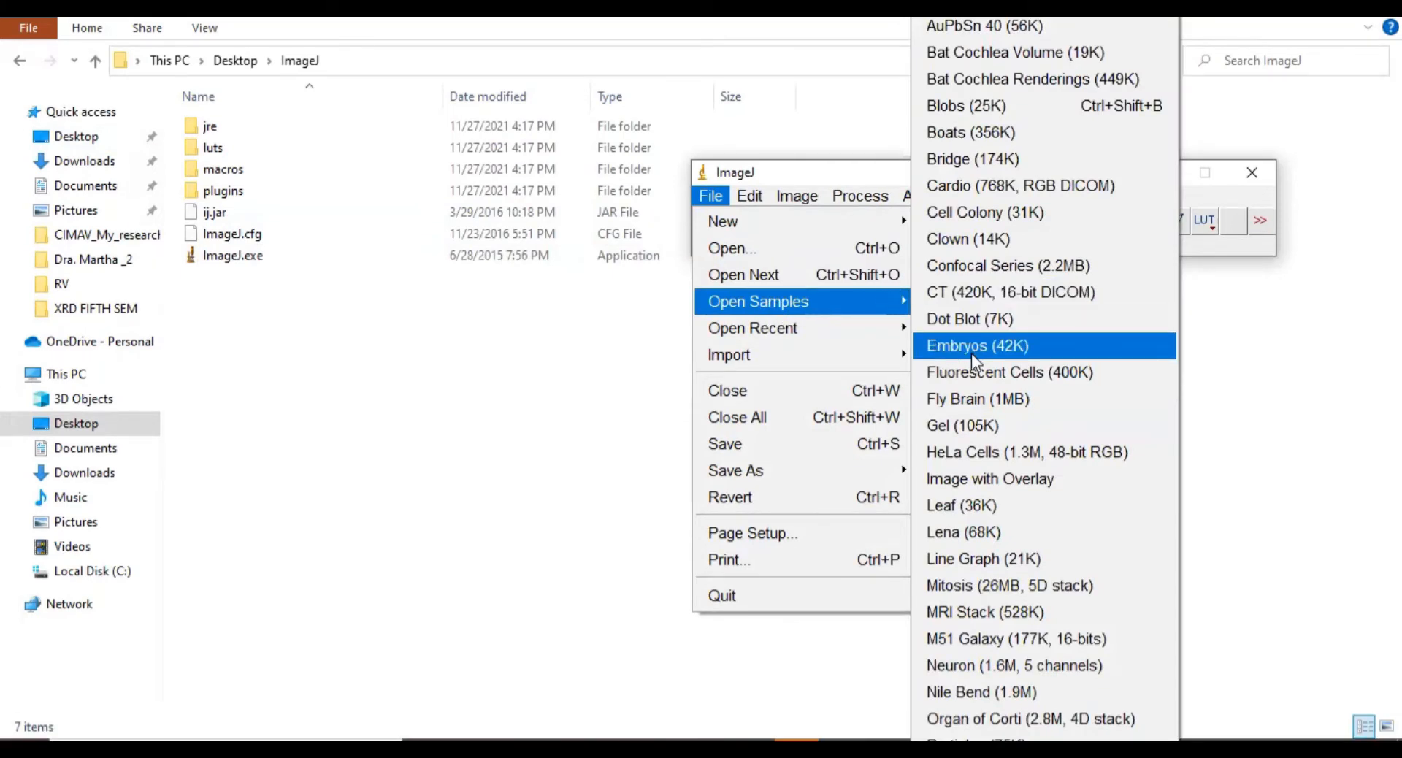
{"action": "left_click", "coordinate": [970, 351]}
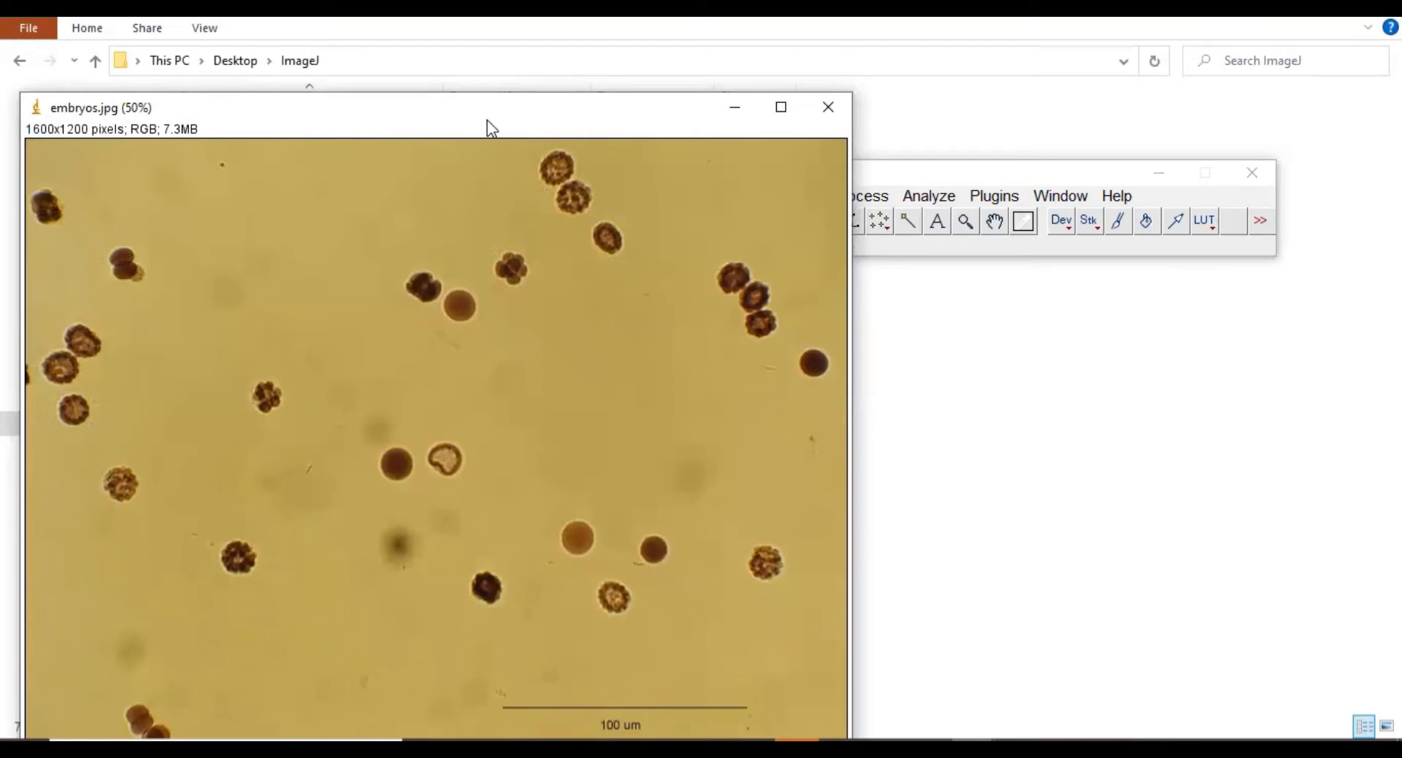
{"action": "left_click_drag", "start_coordinate": [488, 121], "coordinate": [480, 76]}
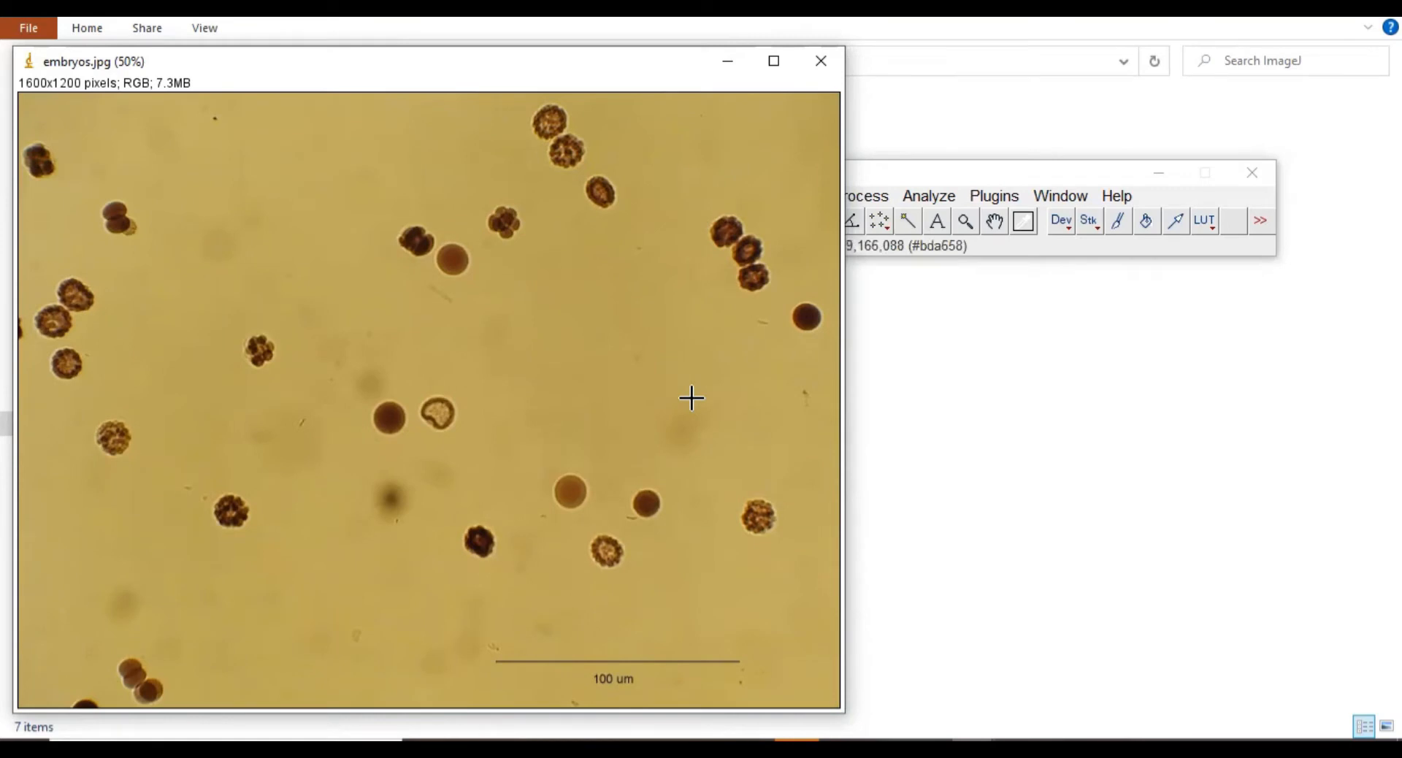
{"action": "left_click", "coordinate": [895, 168]}
{"action": "left_click_drag", "start_coordinate": [895, 168], "coordinate": [965, 126]}
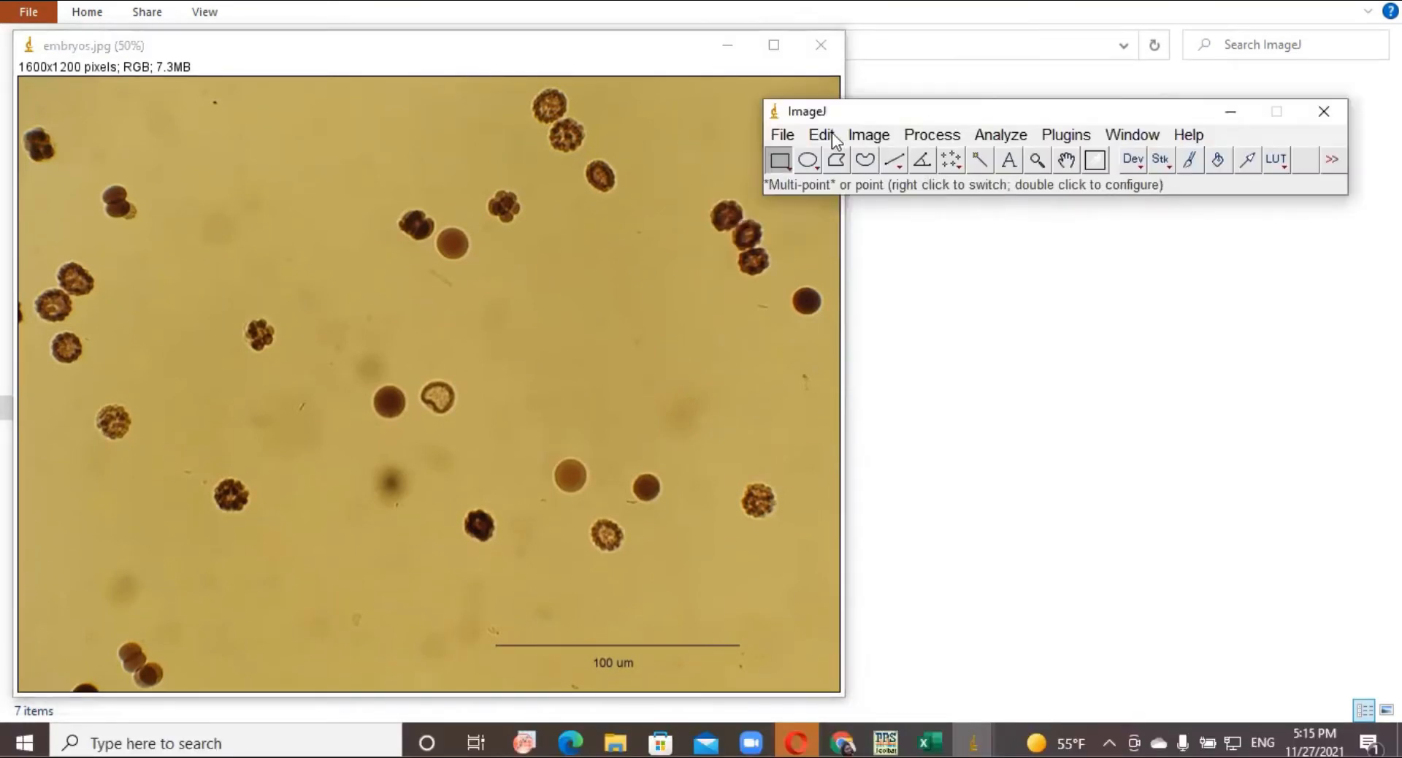
{"action": "left_click", "coordinate": [783, 136]}
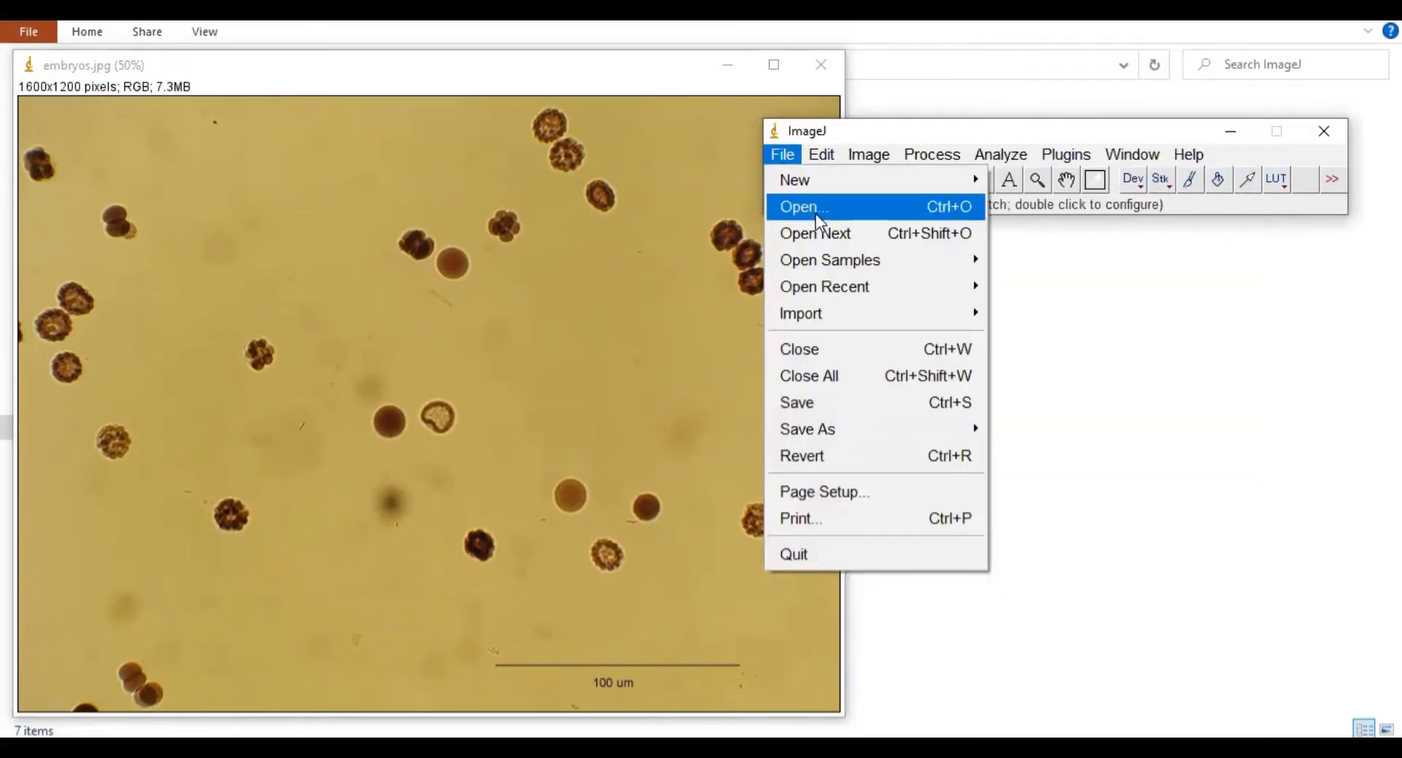
{"action": "mouse_move", "coordinate": [895, 260]}
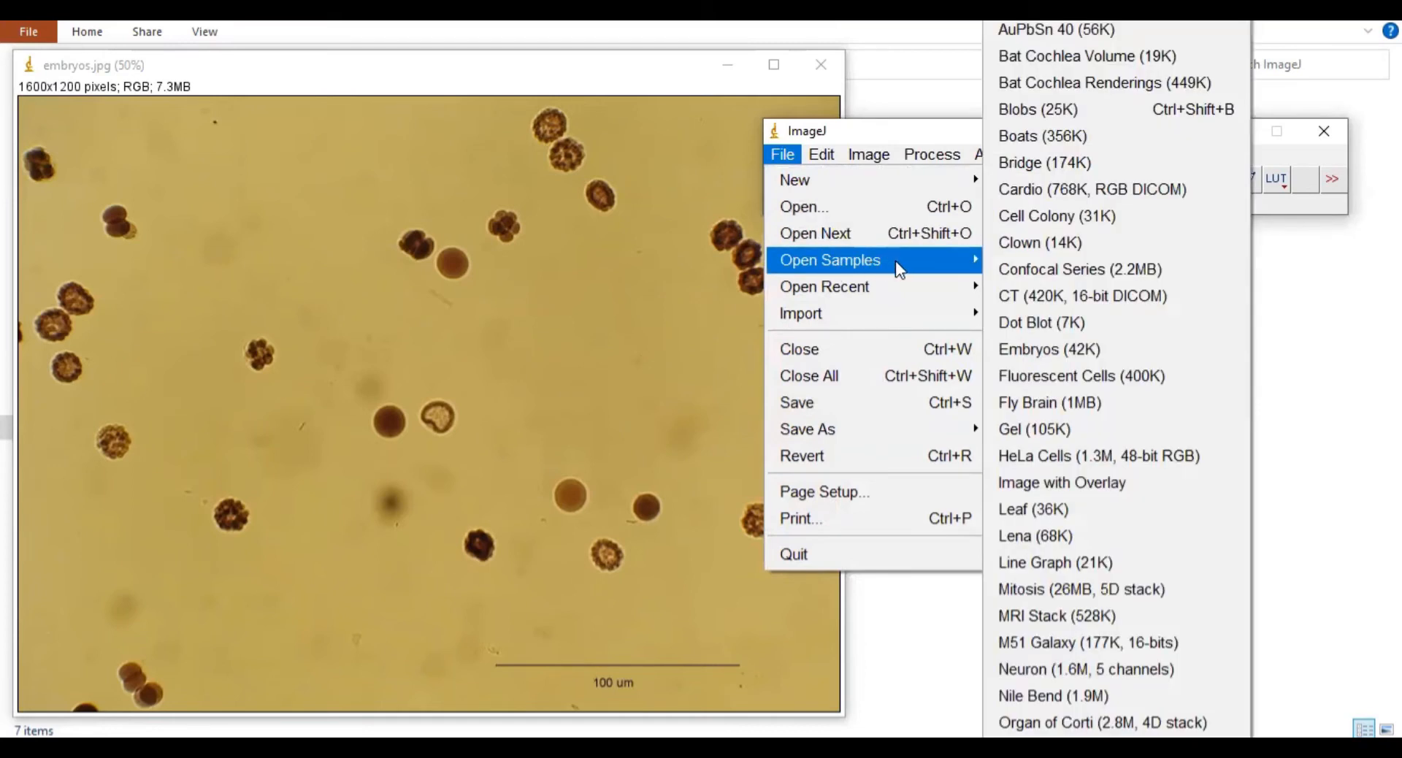
{"action": "left_click", "coordinate": [1024, 218]}
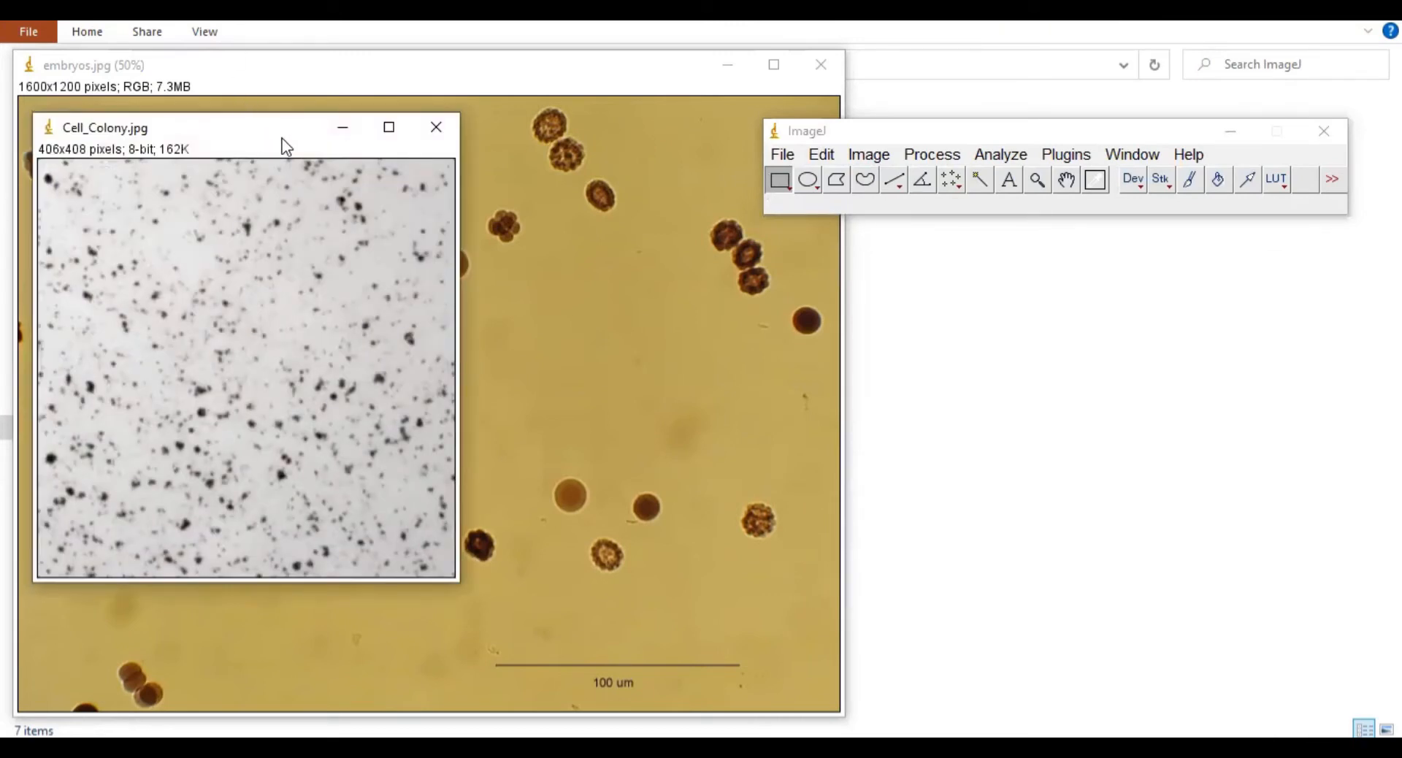
{"action": "left_click_drag", "start_coordinate": [285, 146], "coordinate": [1044, 268]}
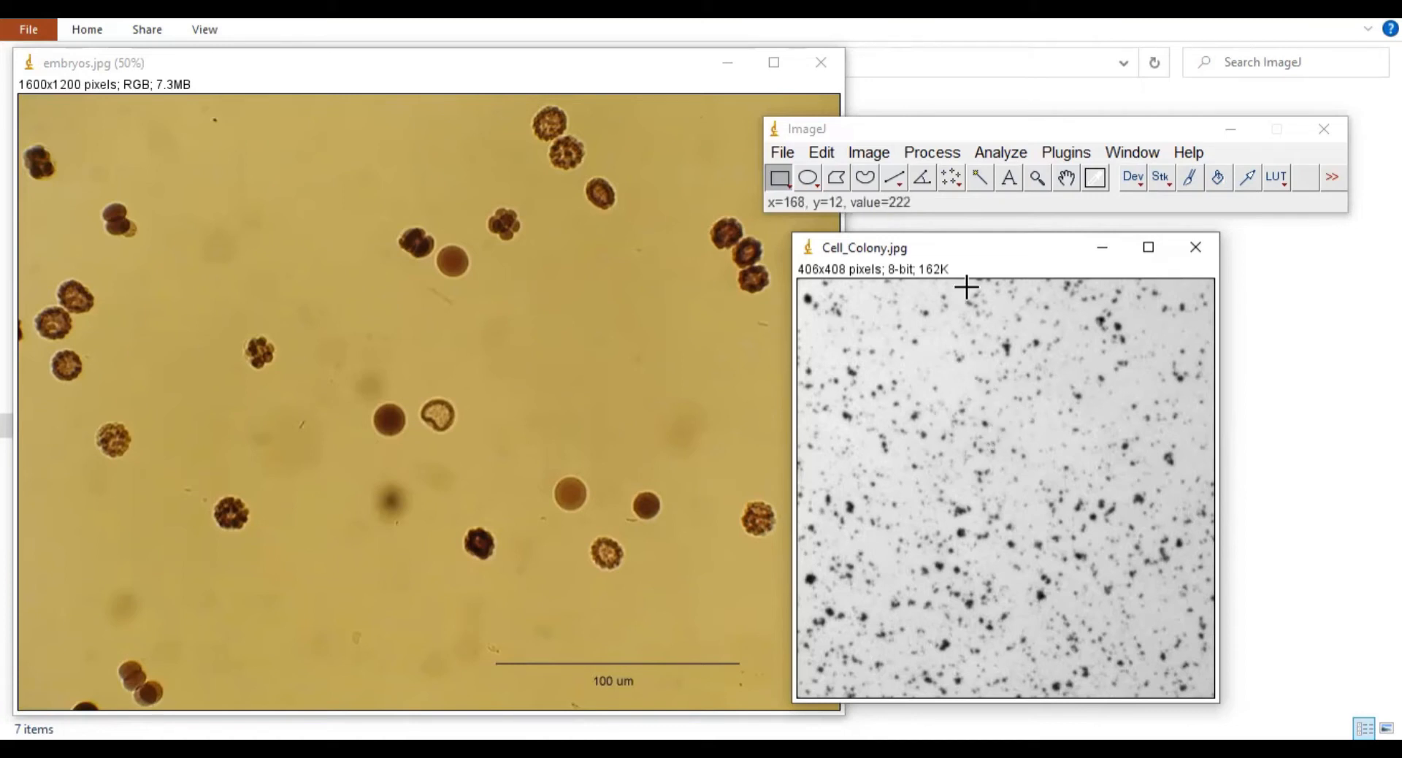
{"action": "left_click", "coordinate": [1195, 247]}
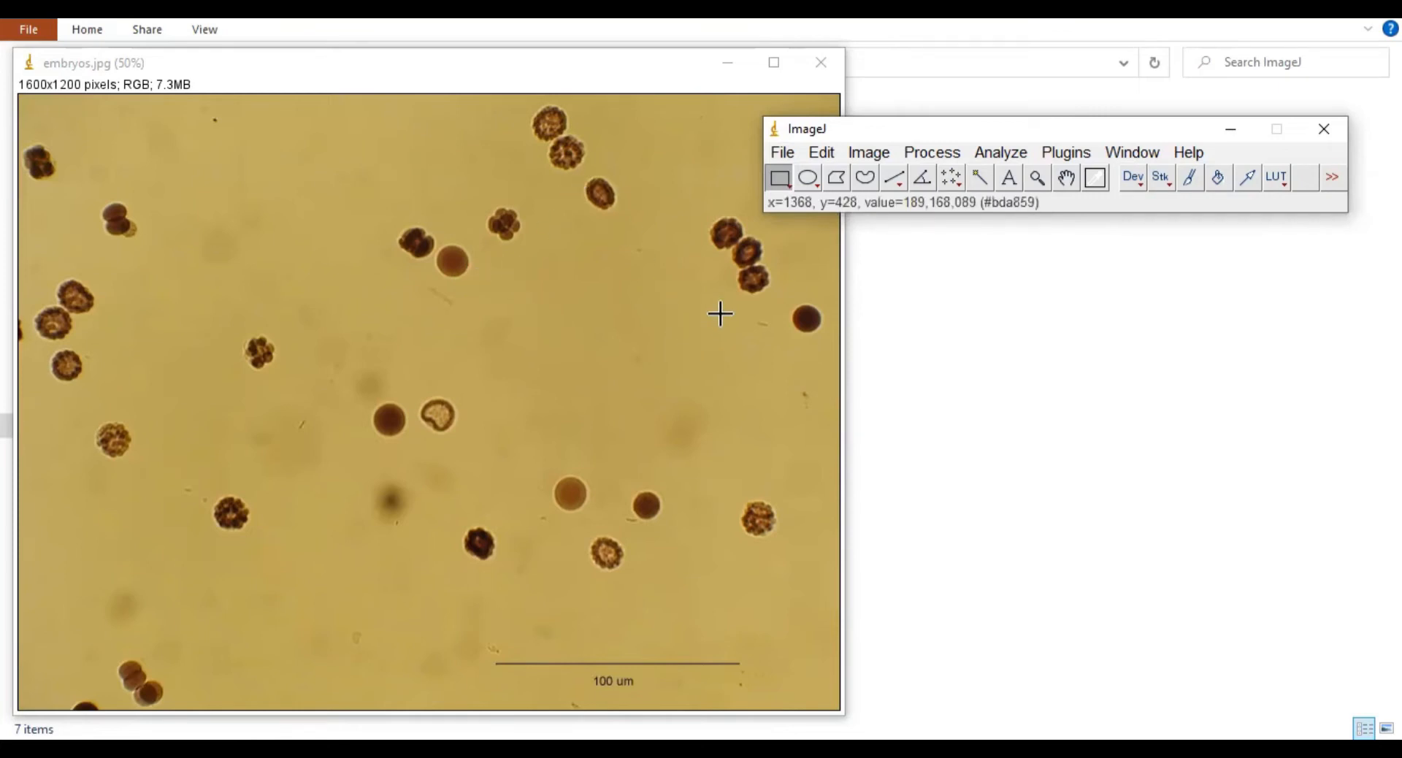
Step: Duplicate the embryos image, keeping the title embryos-1.jpg
{"action": "left_click", "coordinate": [860, 153]}
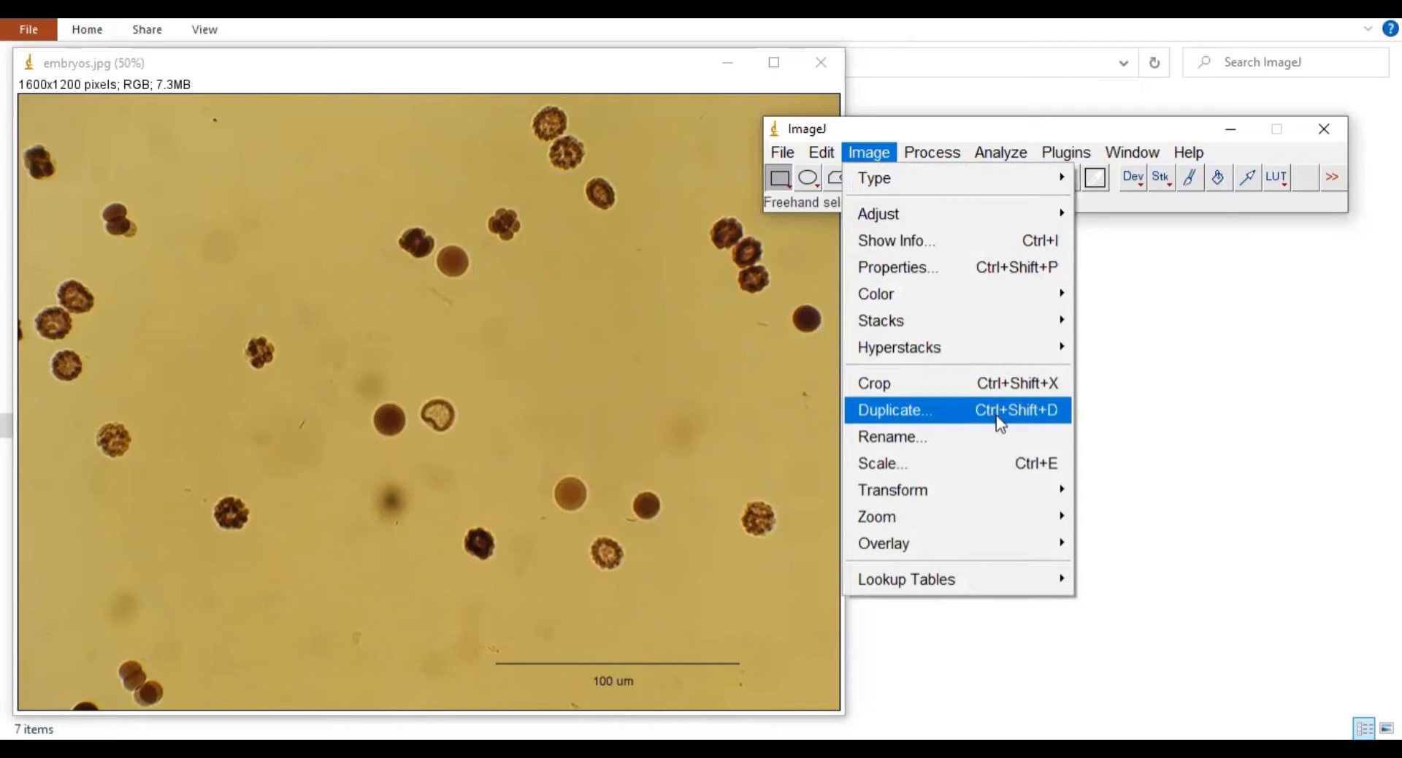
{"action": "left_click", "coordinate": [1036, 409]}
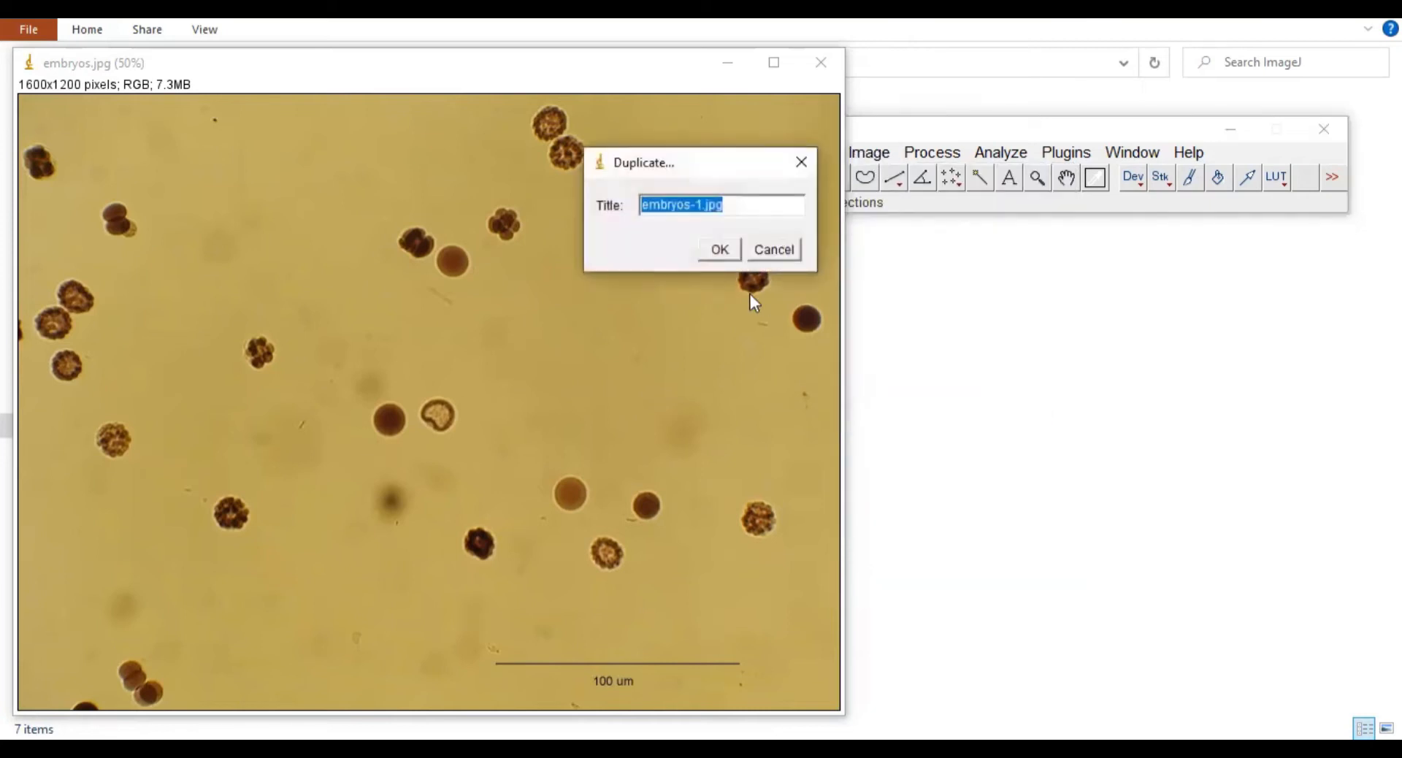
{"action": "left_click", "coordinate": [721, 250]}
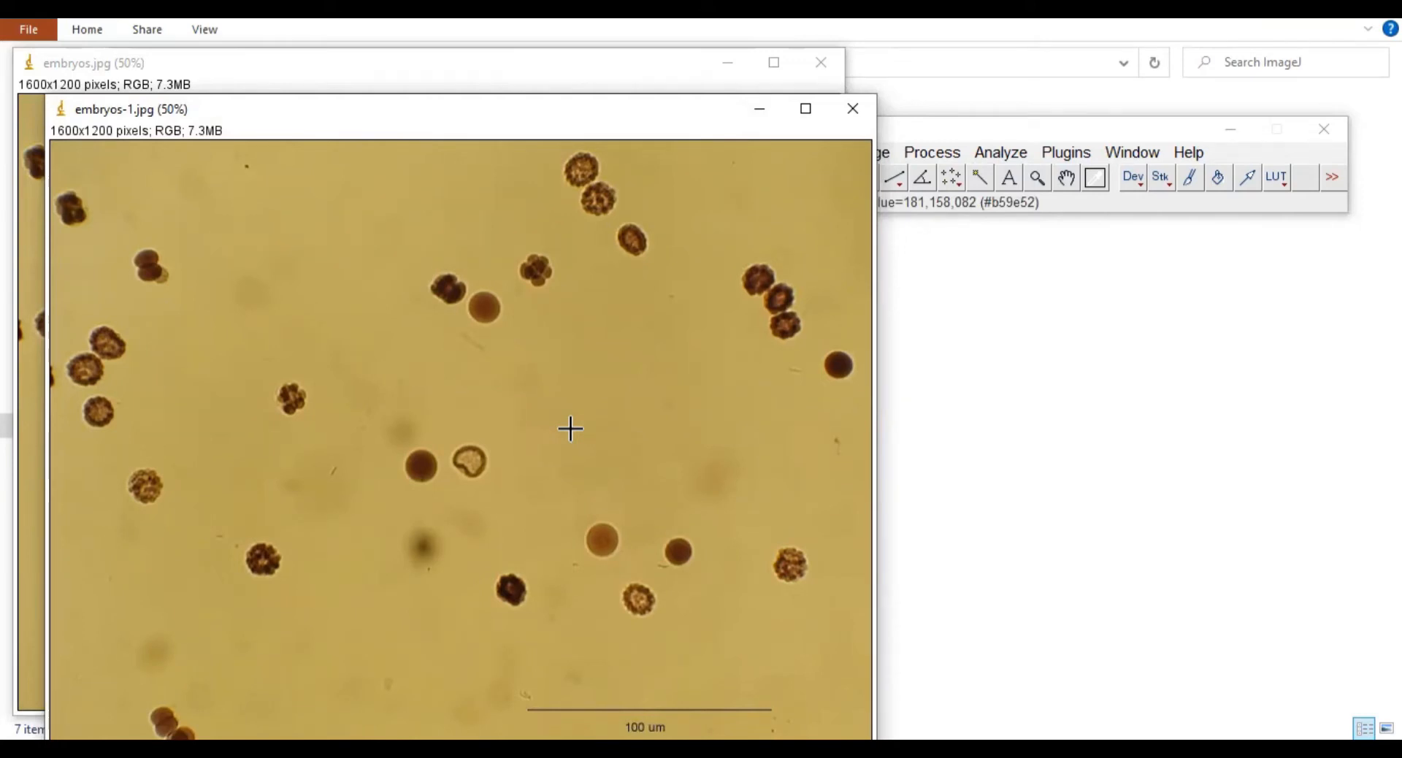
Step: Zoom embryos-1.jpg out to 33.3% and position it over the original image
{"action": "key", "text": "minus"}
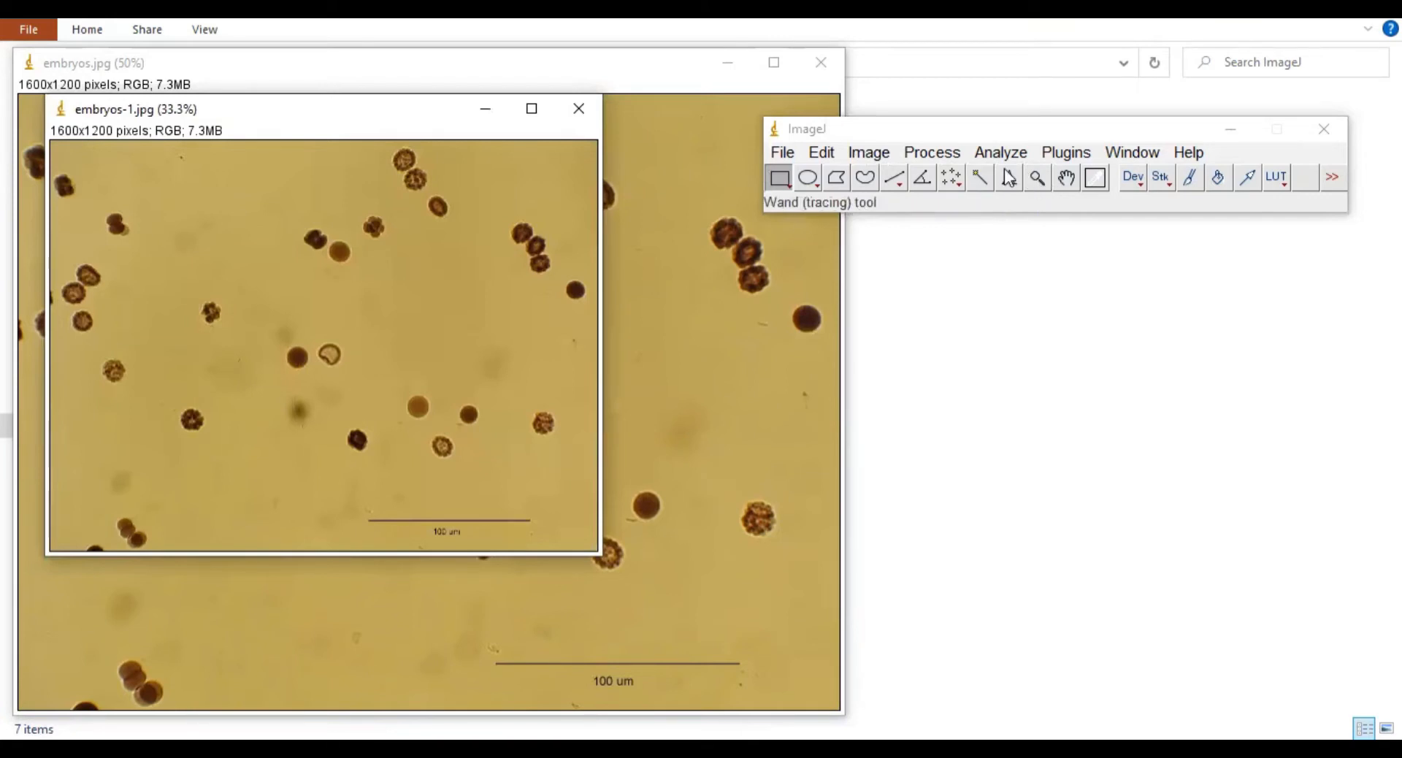
{"action": "left_click_drag", "start_coordinate": [464, 109], "coordinate": [1038, 240]}
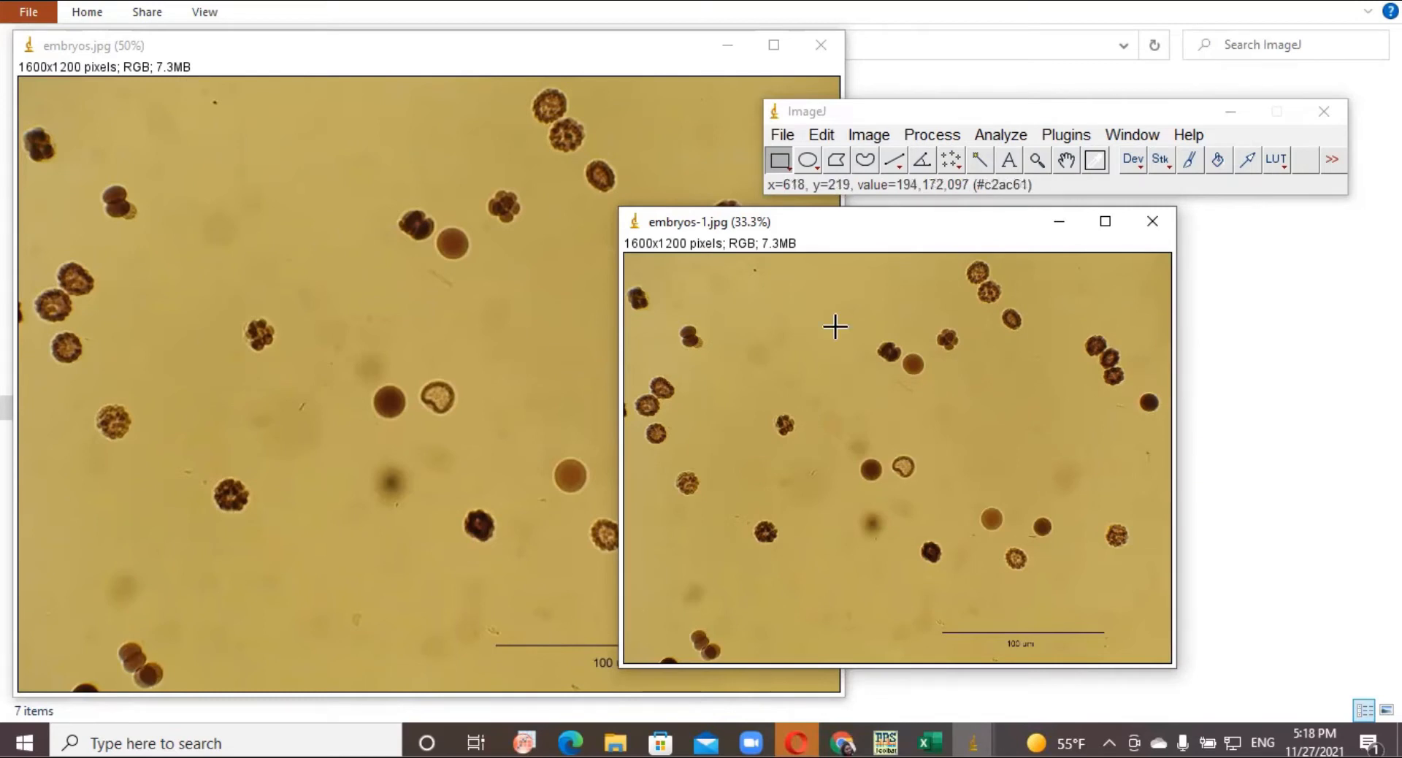
{"action": "left_click_drag", "start_coordinate": [871, 234], "coordinate": [807, 229]}
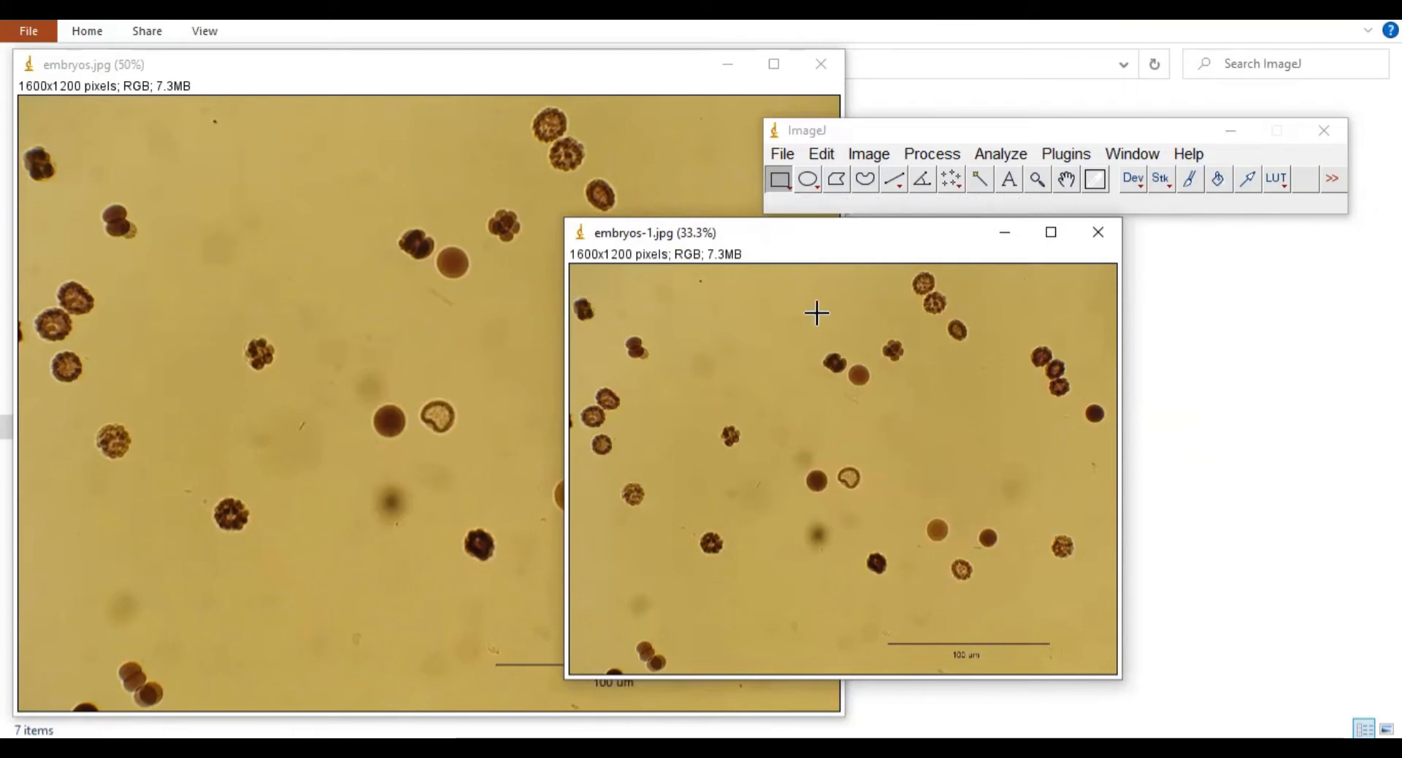
{"action": "left_click_drag", "start_coordinate": [791, 242], "coordinate": [470, 153]}
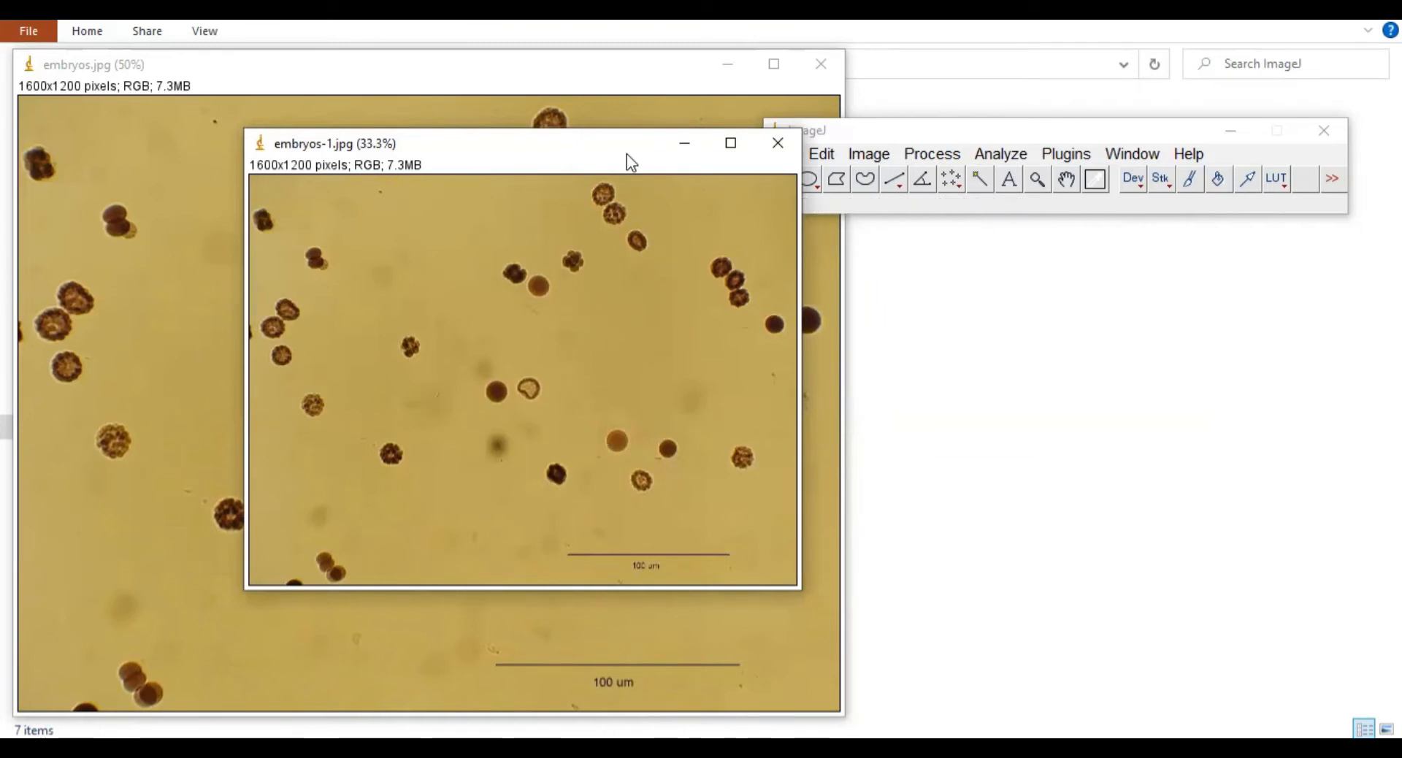
{"action": "left_click_drag", "start_coordinate": [591, 141], "coordinate": [494, 139]}
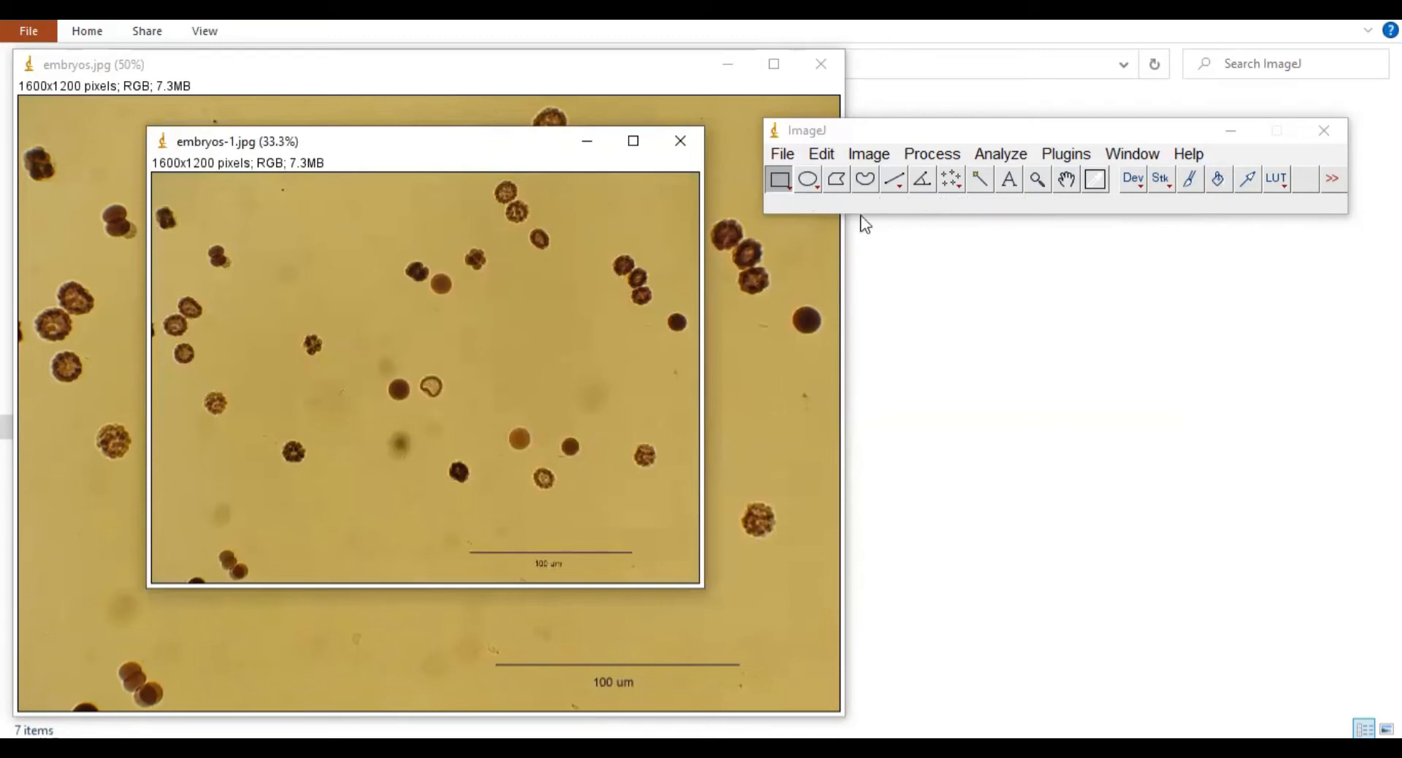
Step: Apply Color Threshold with default HSB settings to embryos-1.jpg and minimize the dialog
{"action": "left_click", "coordinate": [869, 153]}
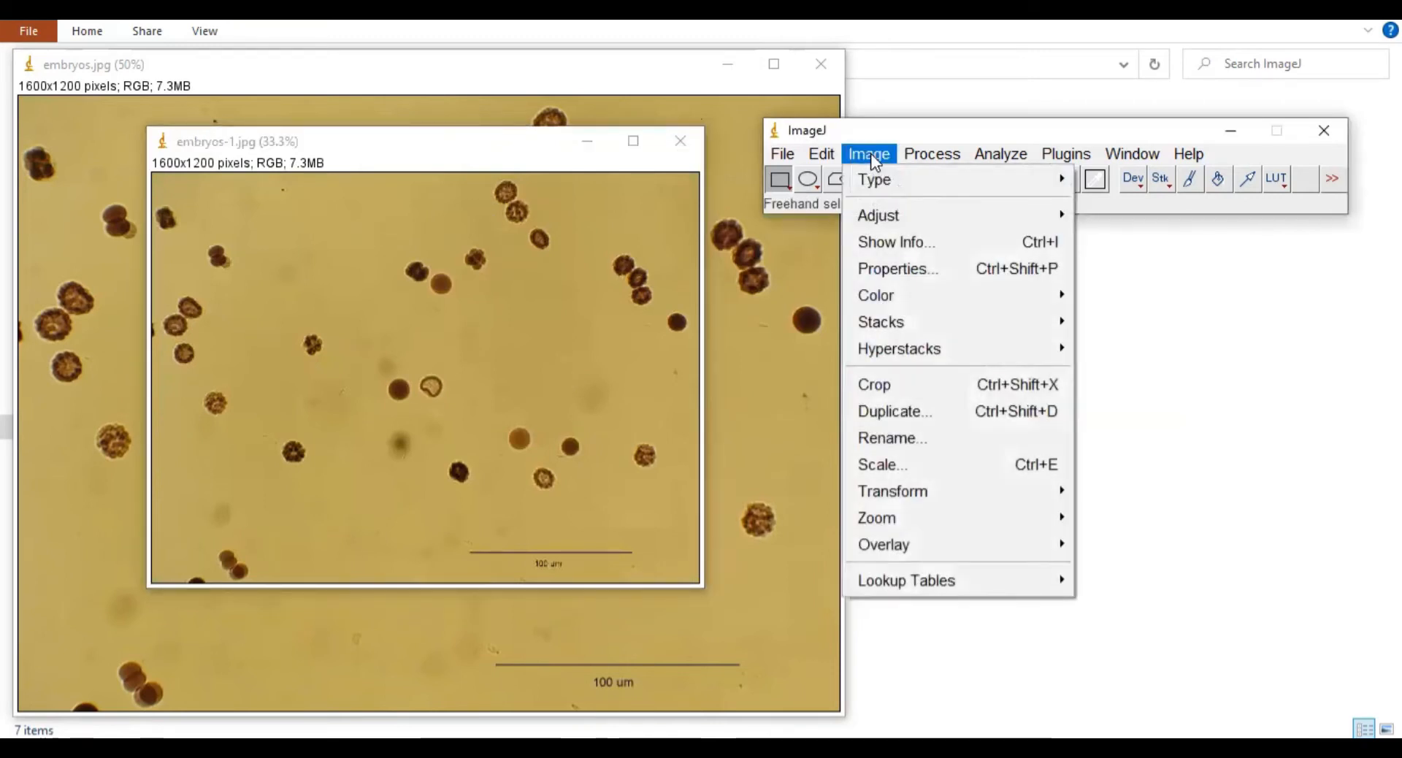
{"action": "mouse_move", "coordinate": [875, 217]}
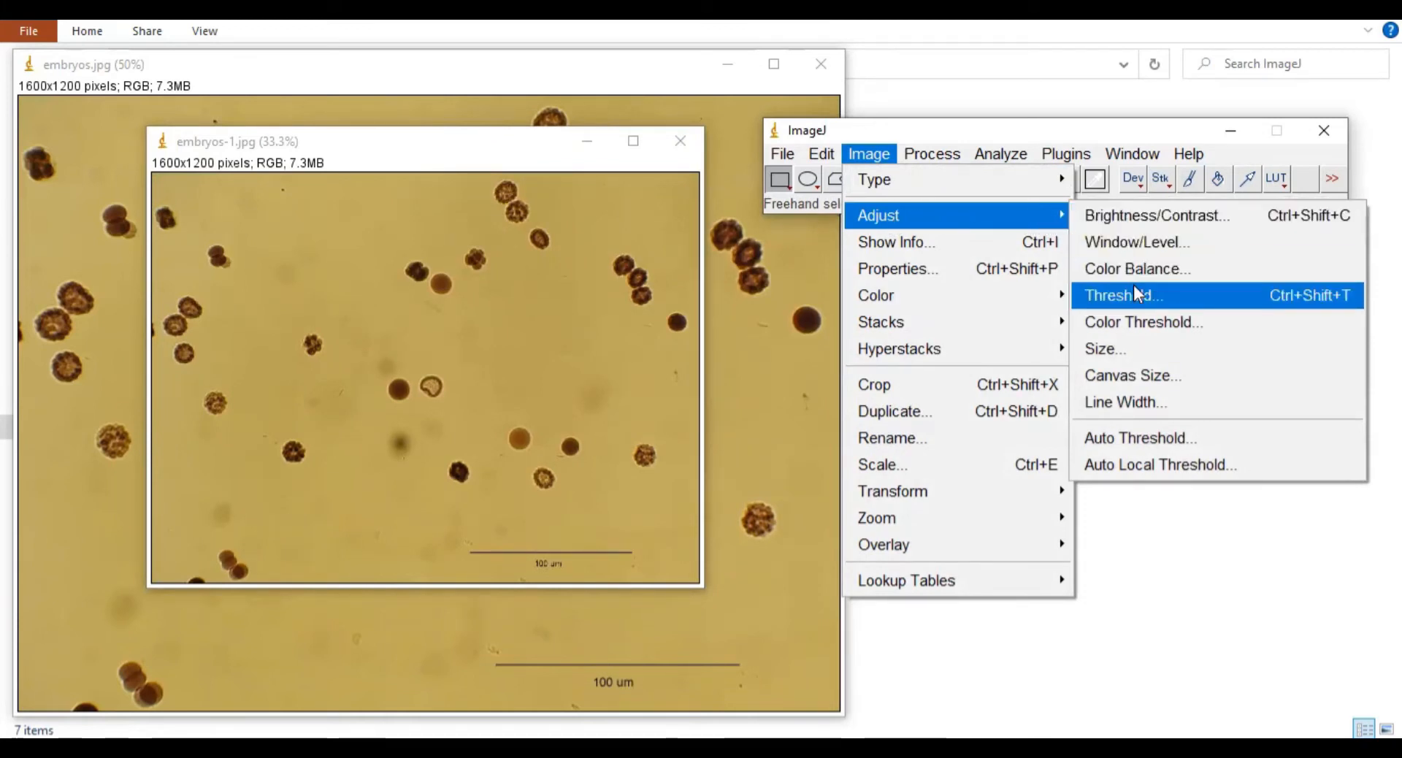
{"action": "left_click", "coordinate": [1147, 322]}
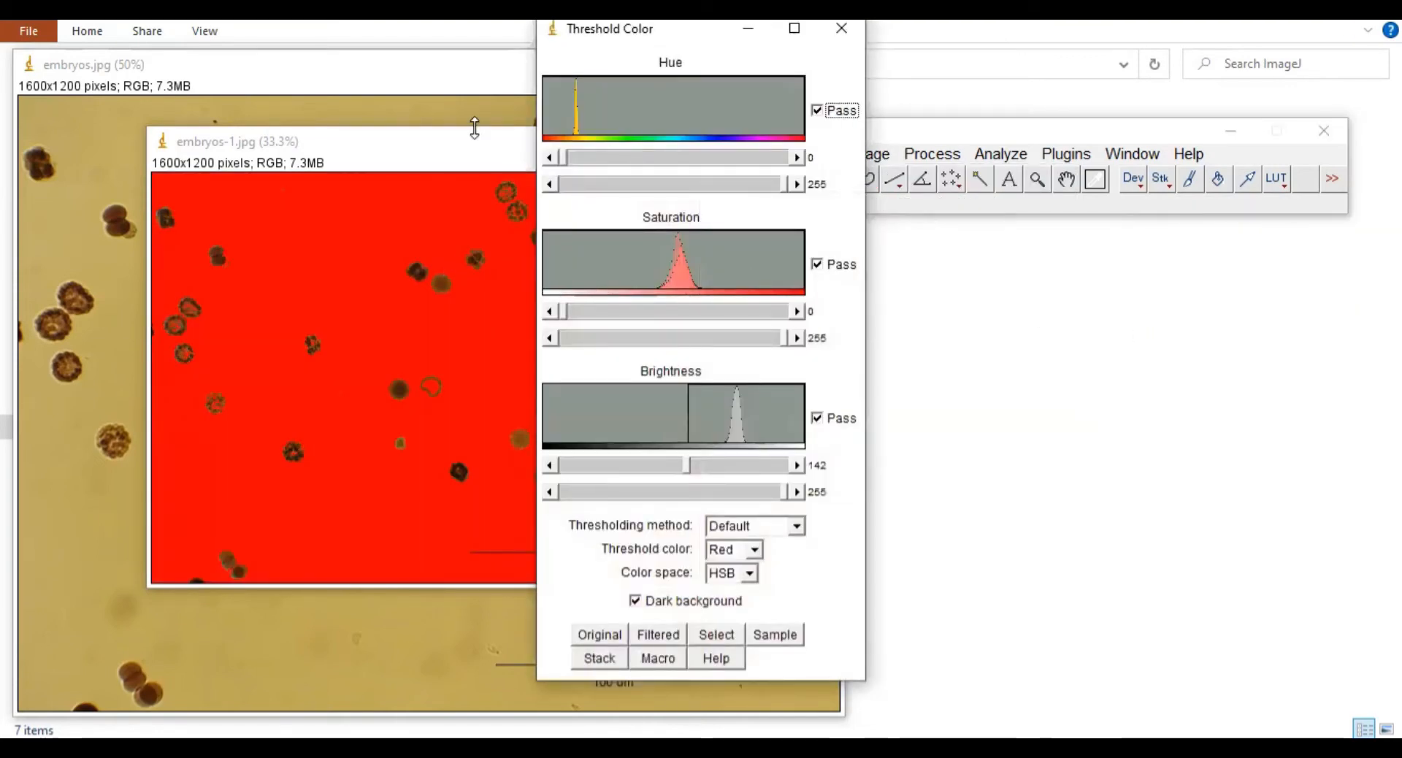
{"action": "left_click", "coordinate": [747, 29]}
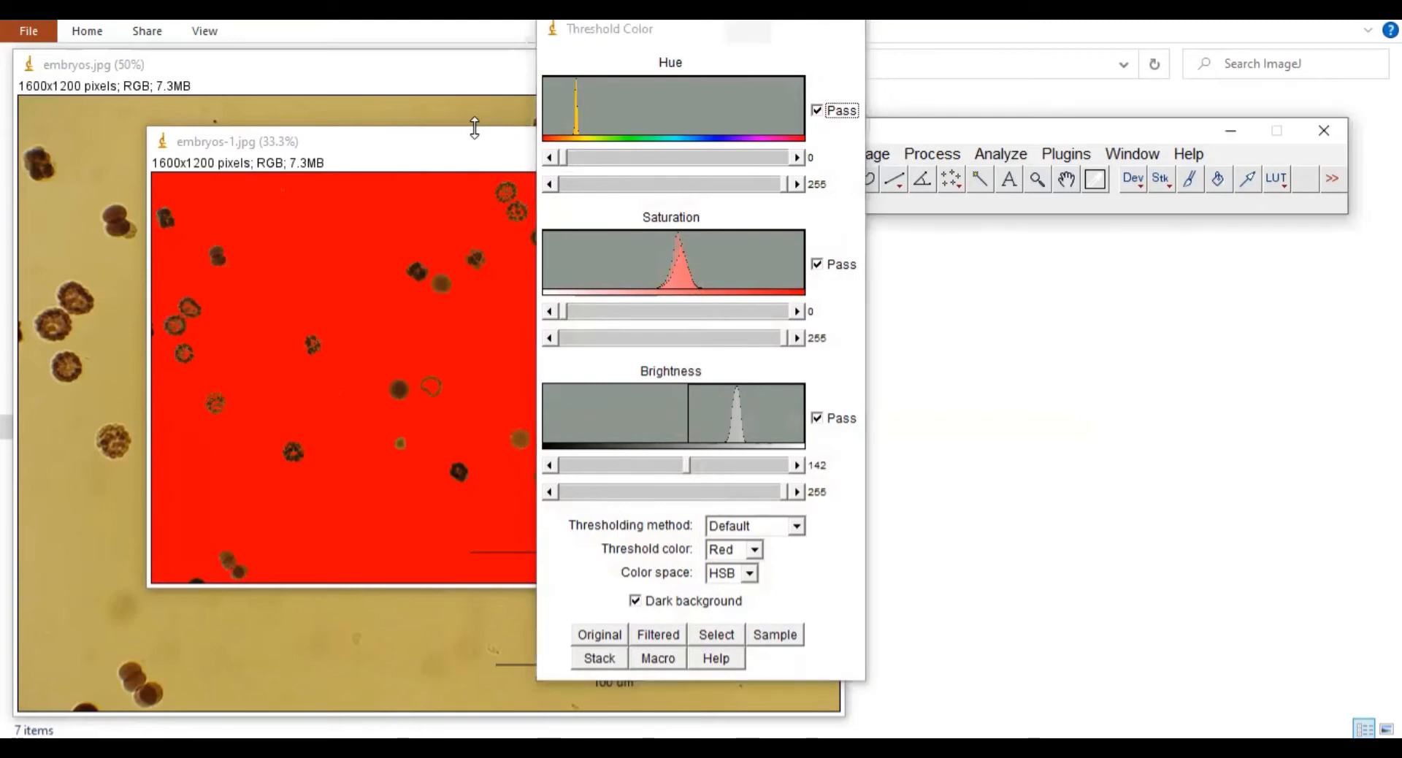
Step: Reposition the red-background embryos-1 window over the original, nudged up and left
{"action": "left_click", "coordinate": [483, 158]}
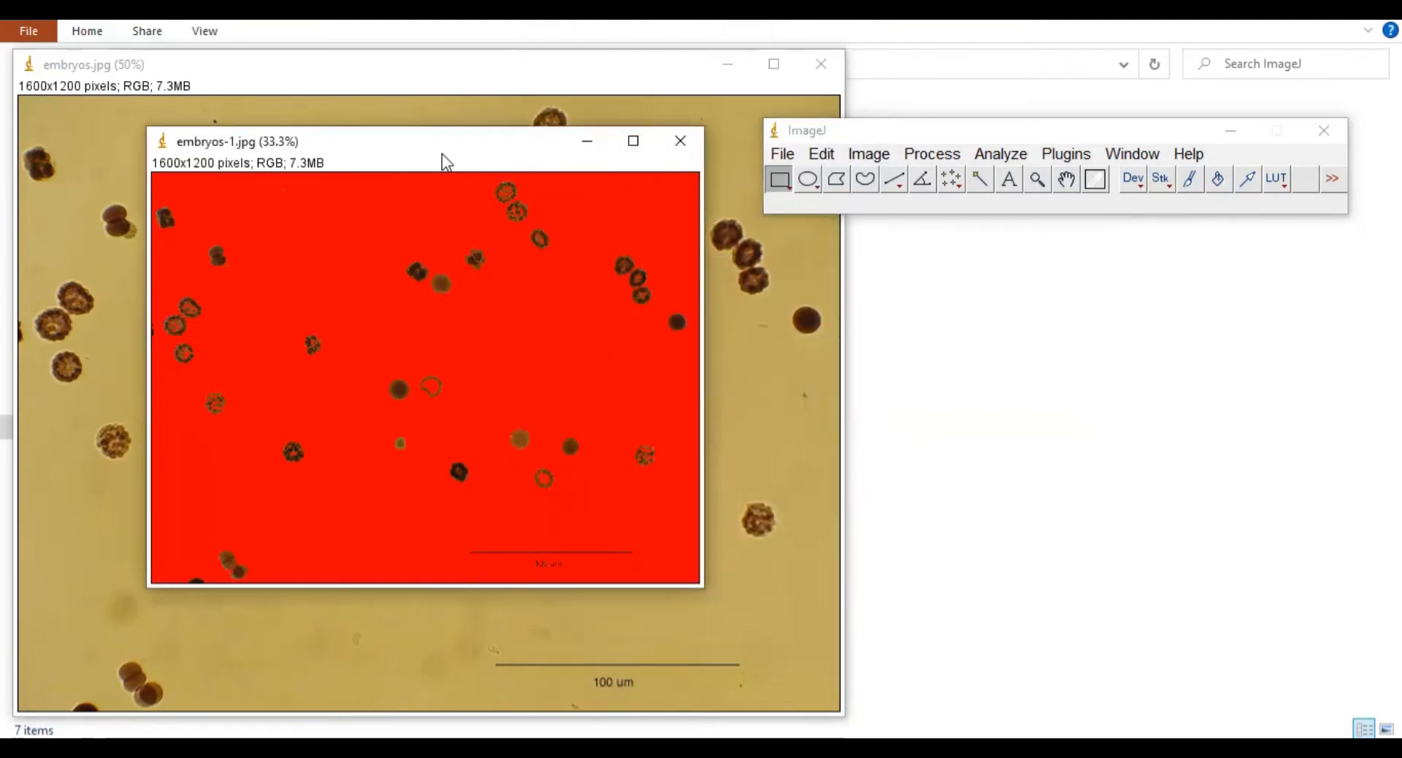
{"action": "left_click_drag", "start_coordinate": [441, 154], "coordinate": [1131, 235]}
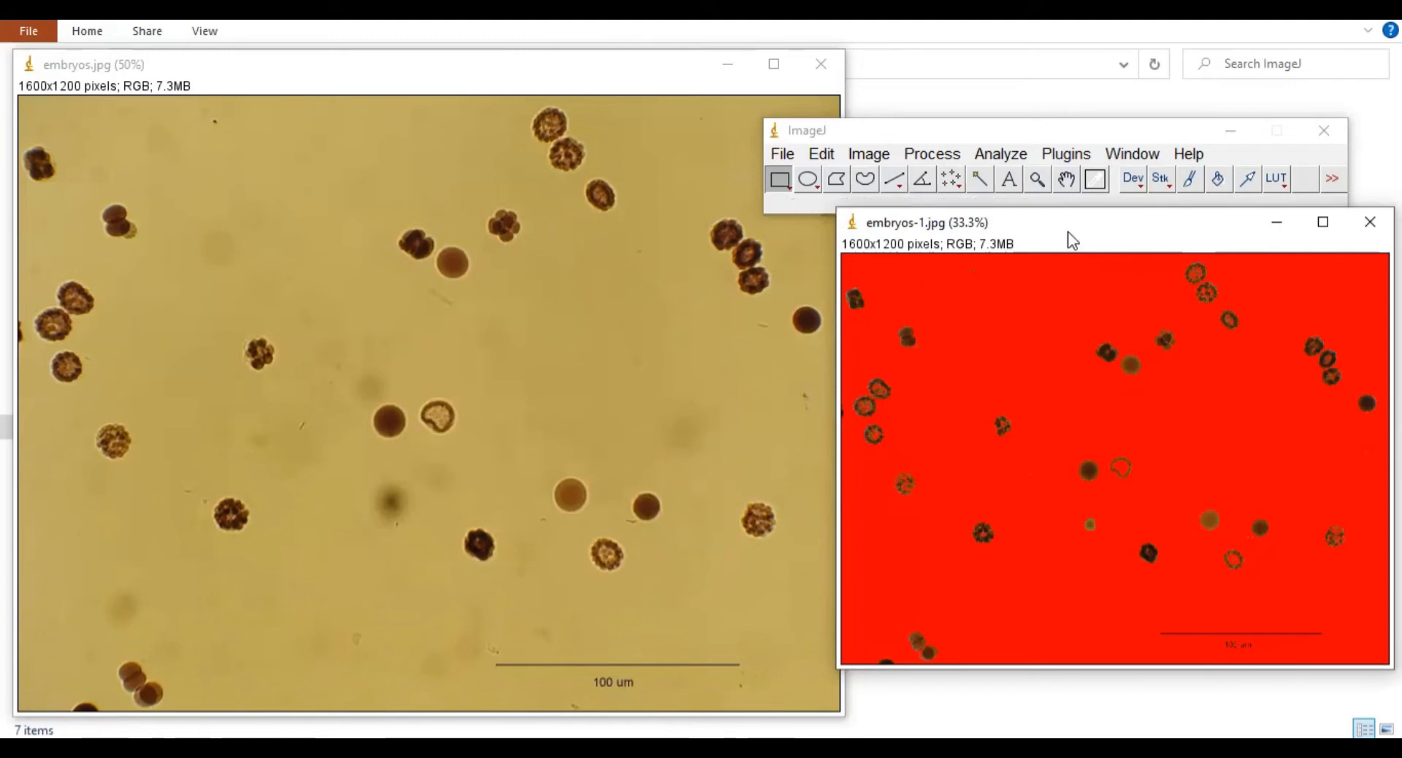
{"action": "left_click_drag", "start_coordinate": [1062, 229], "coordinate": [409, 180]}
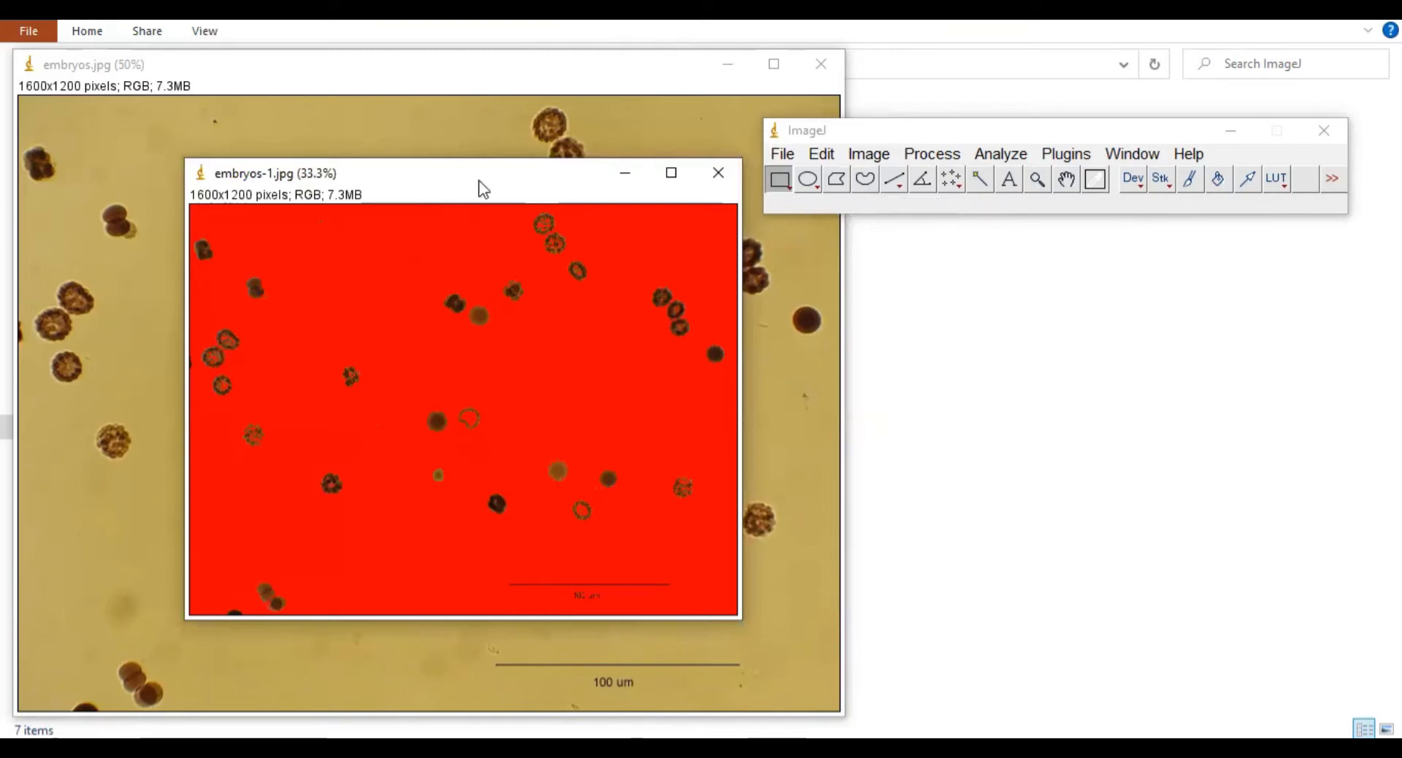
{"action": "left_click_drag", "start_coordinate": [471, 172], "coordinate": [446, 137]}
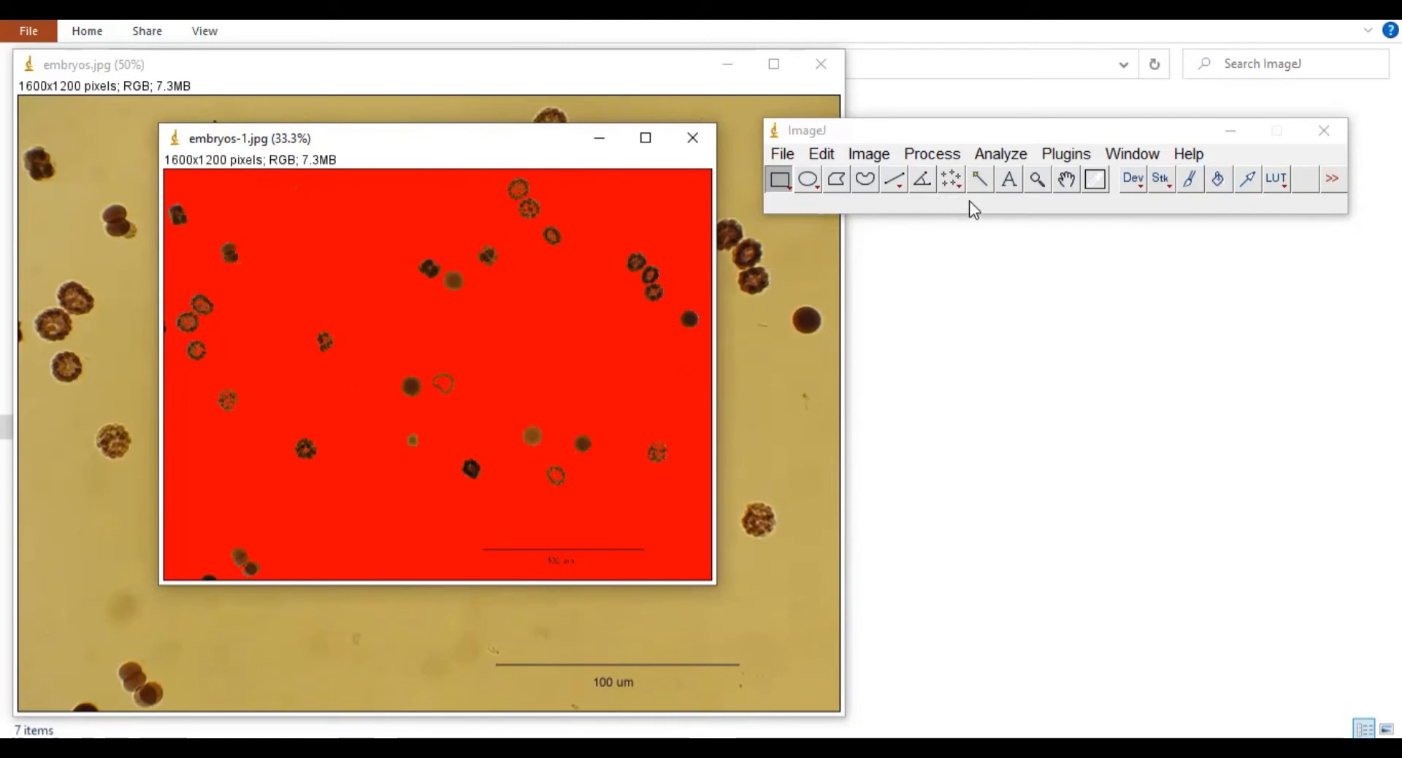
{"action": "left_click", "coordinate": [1002, 155]}
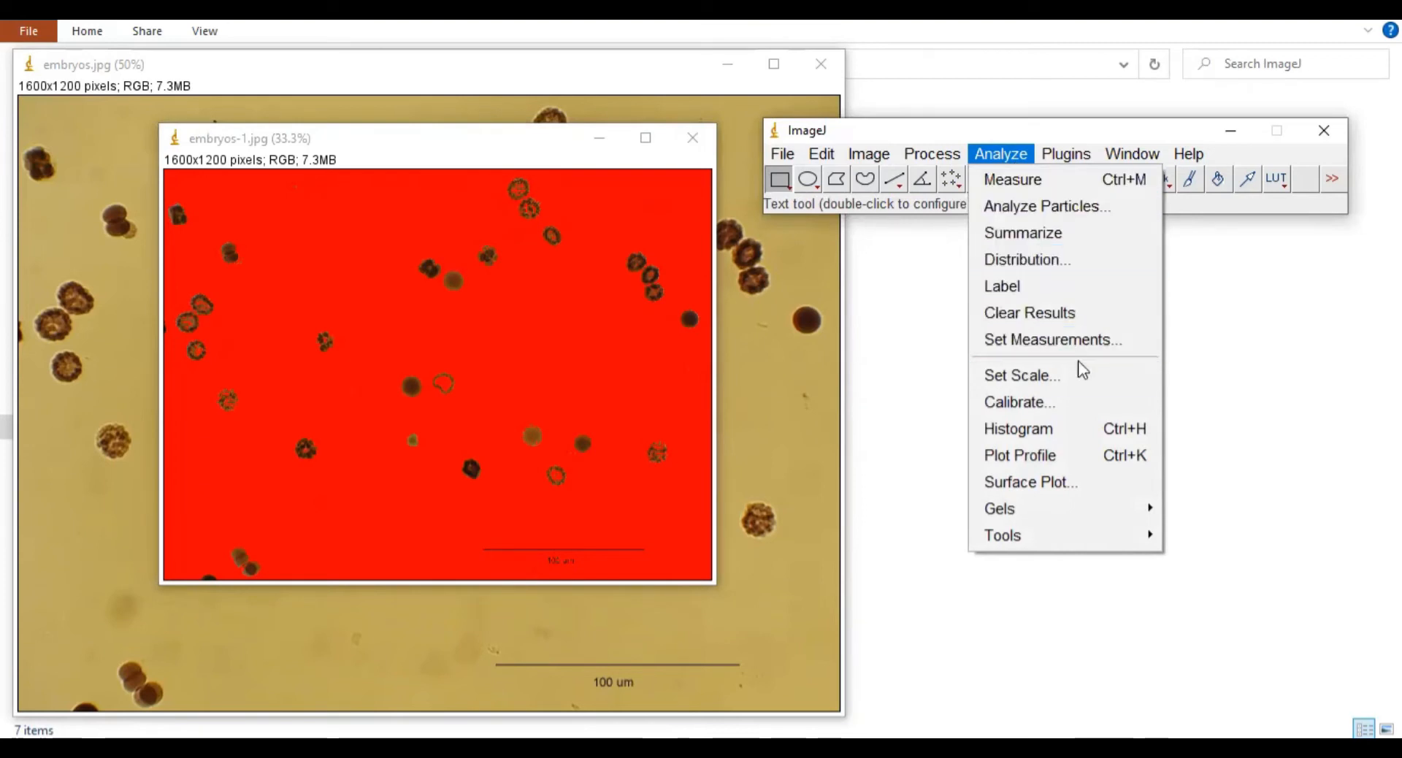
{"action": "left_click", "coordinate": [1066, 375]}
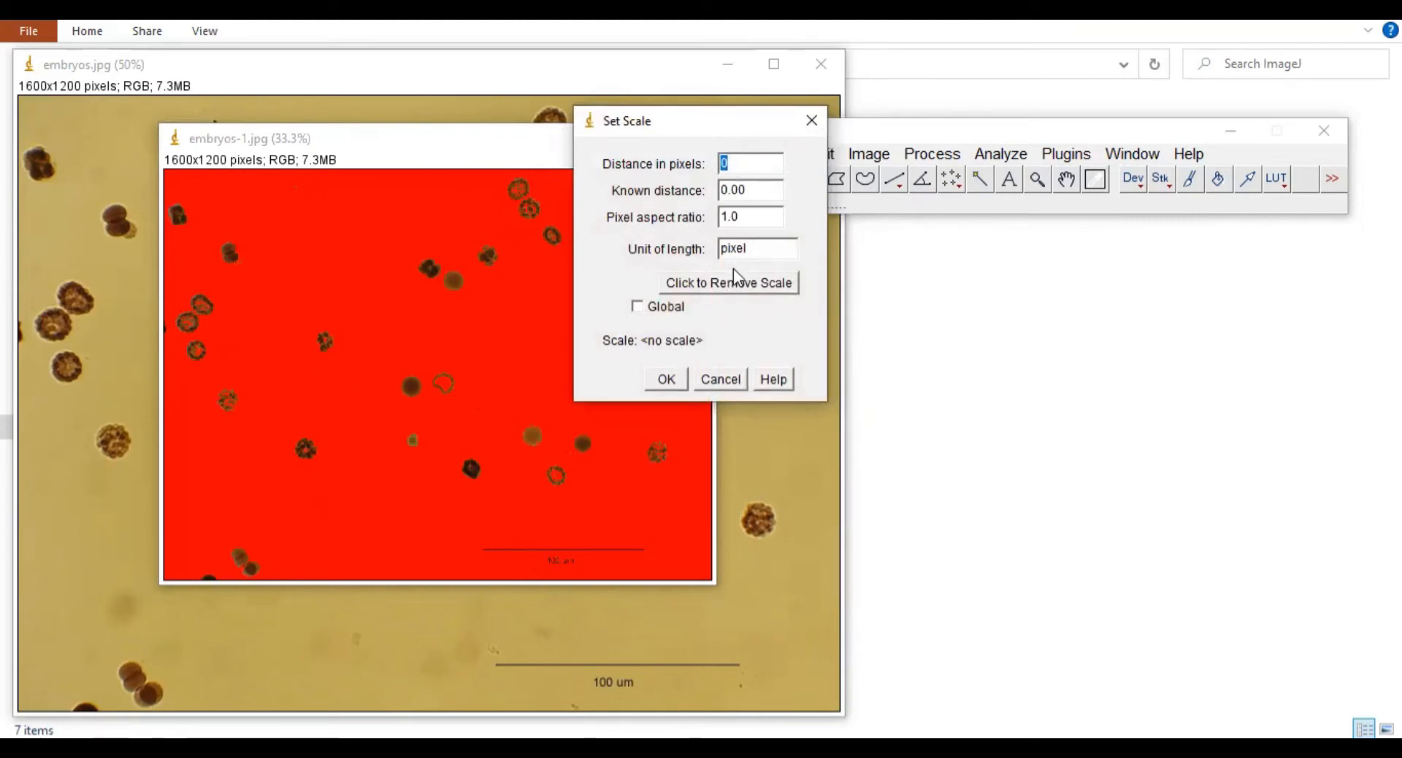
{"action": "left_click", "coordinate": [700, 287]}
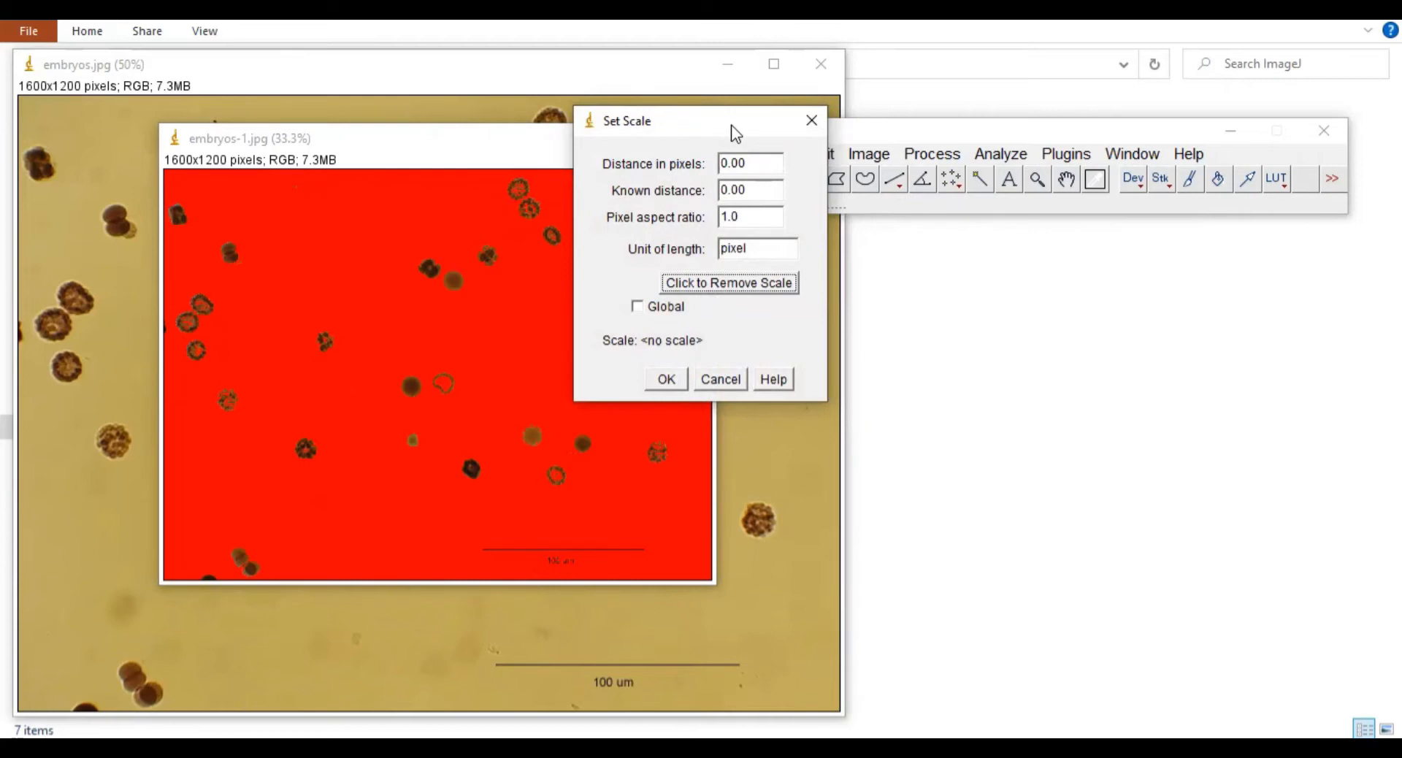
{"action": "left_click", "coordinate": [665, 380]}
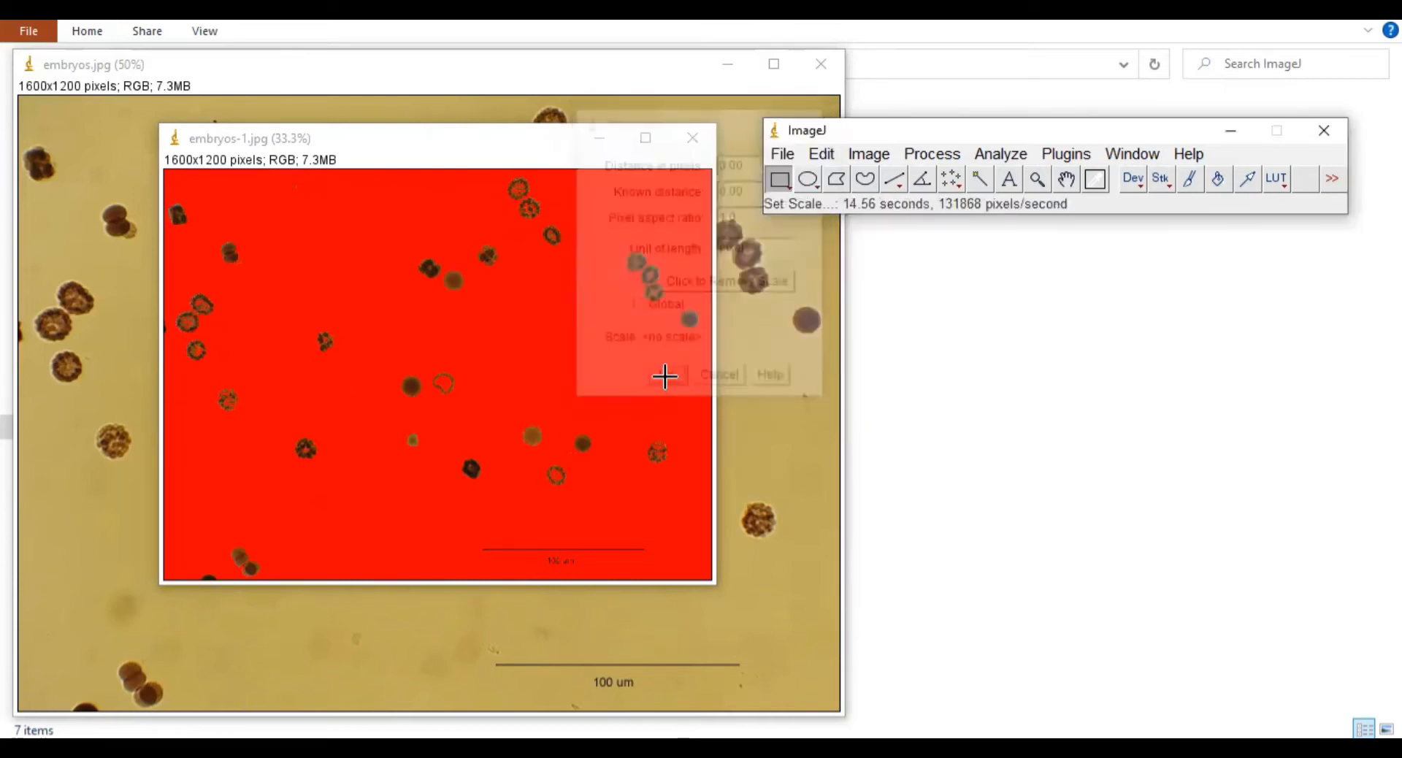
Step: Draw a straight line along the 100 µm scale bar and bring up Analyze > Set Scale
{"action": "left_click", "coordinate": [892, 180]}
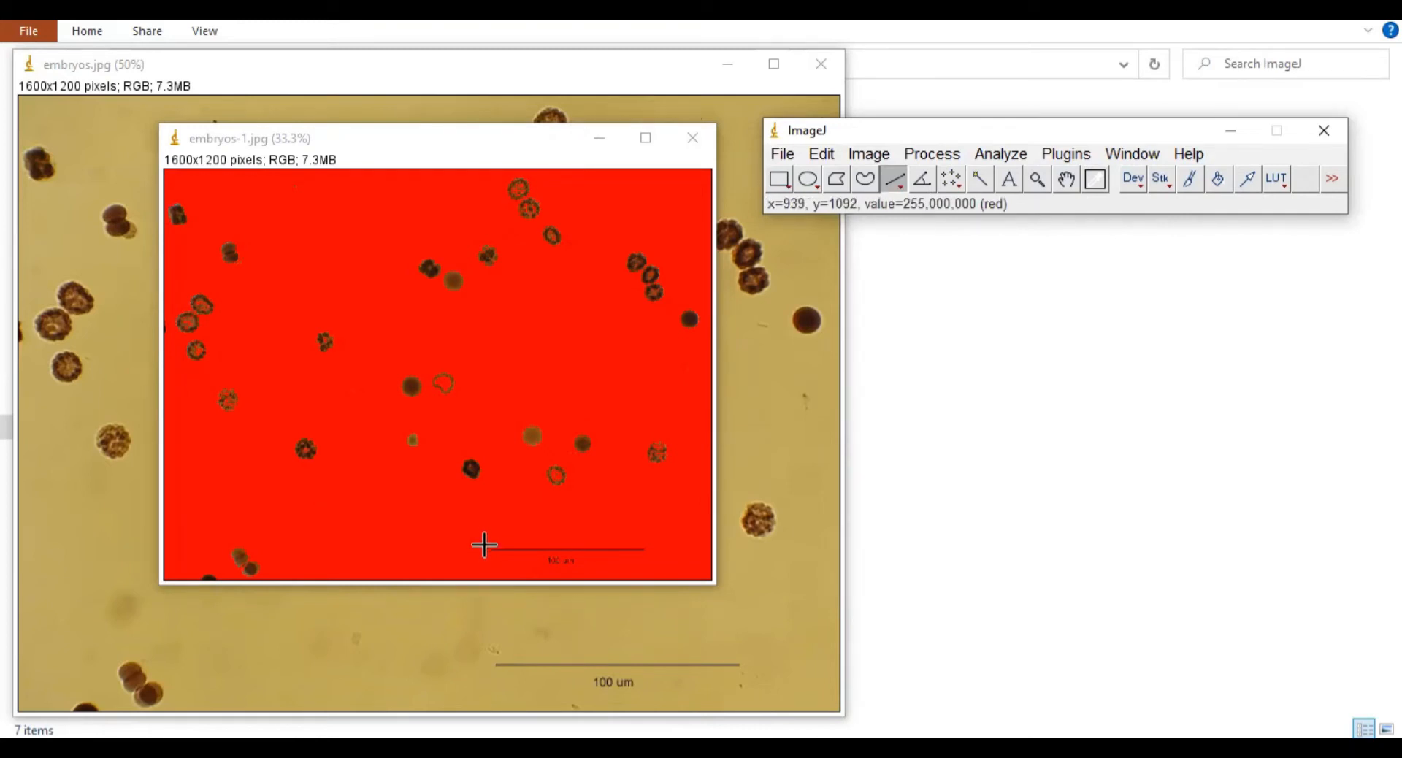
{"action": "left_click_drag", "start_coordinate": [484, 549], "coordinate": [648, 548]}
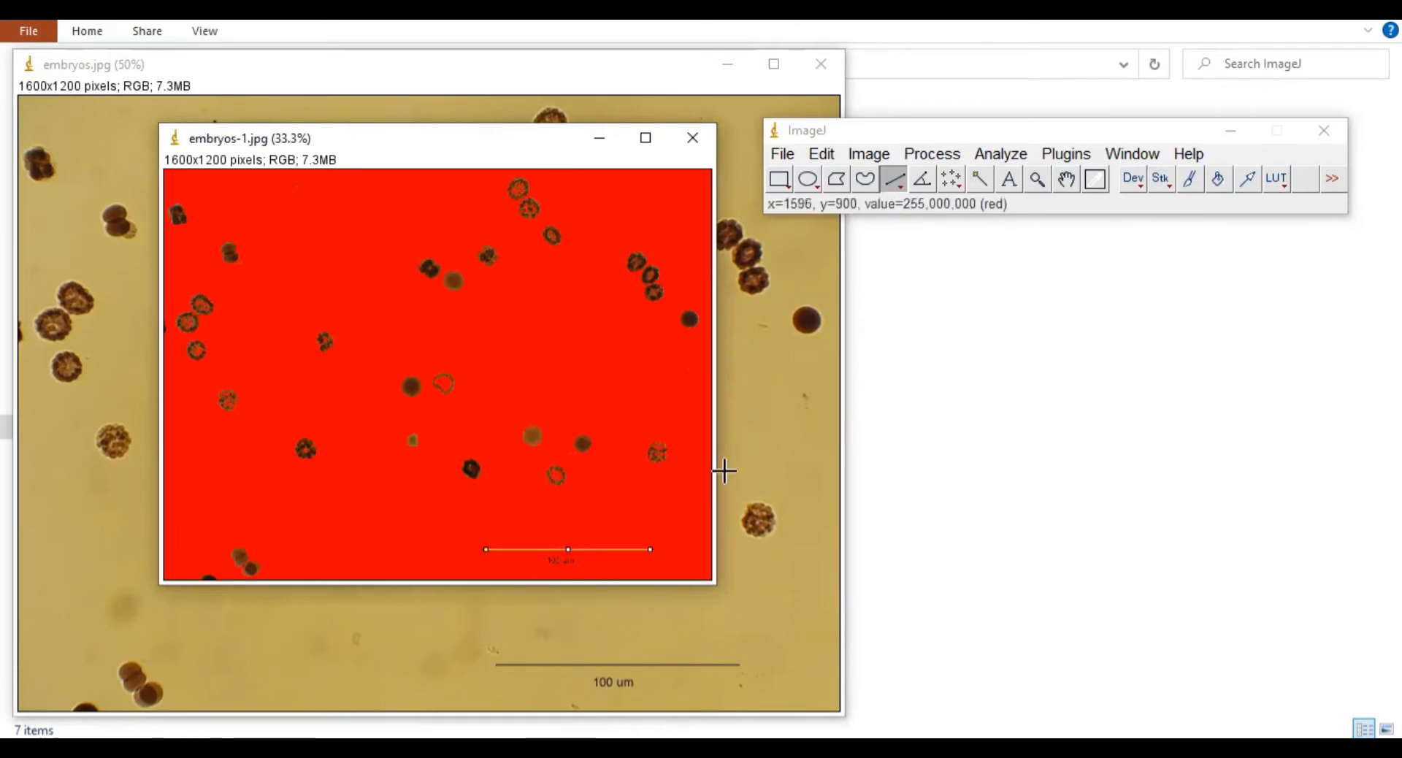
{"action": "left_click", "coordinate": [999, 154]}
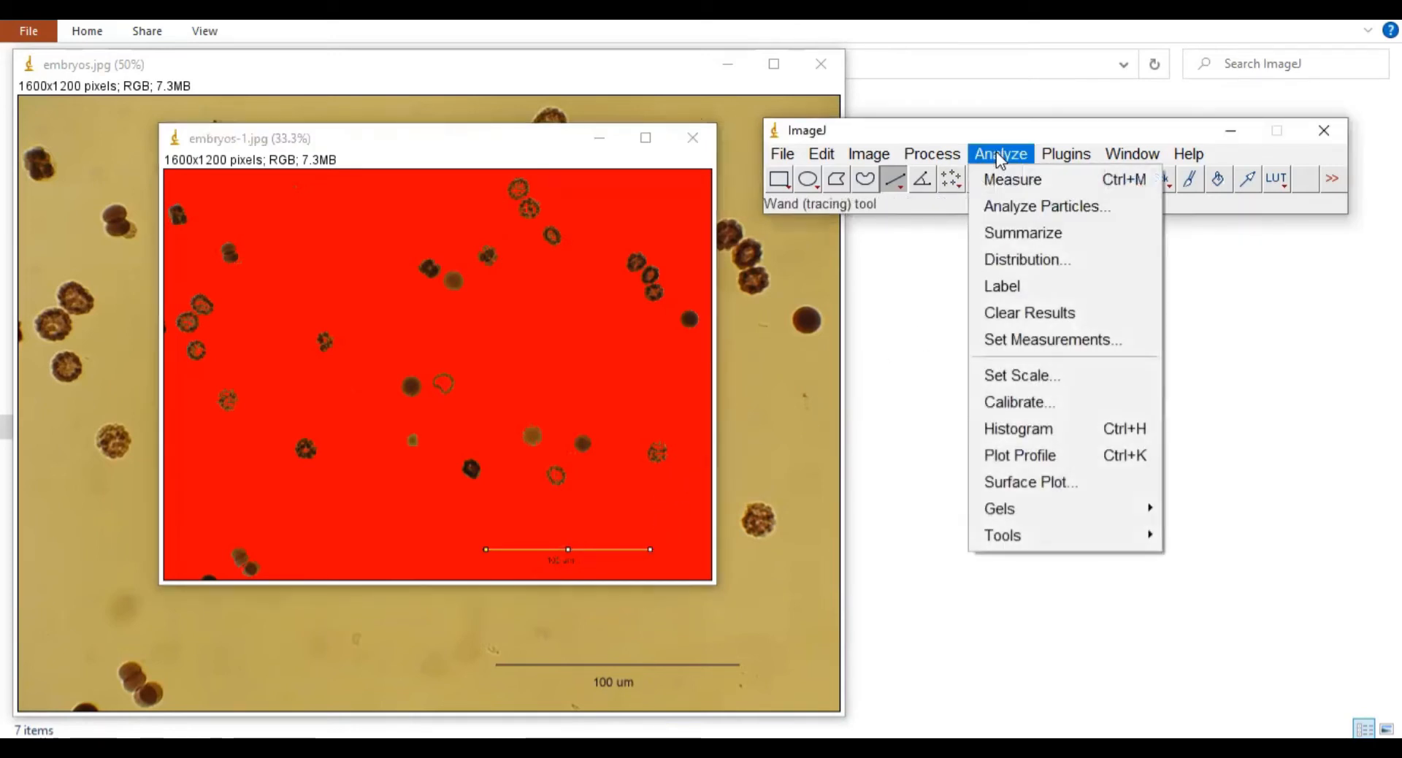
{"action": "left_click", "coordinate": [1086, 375]}
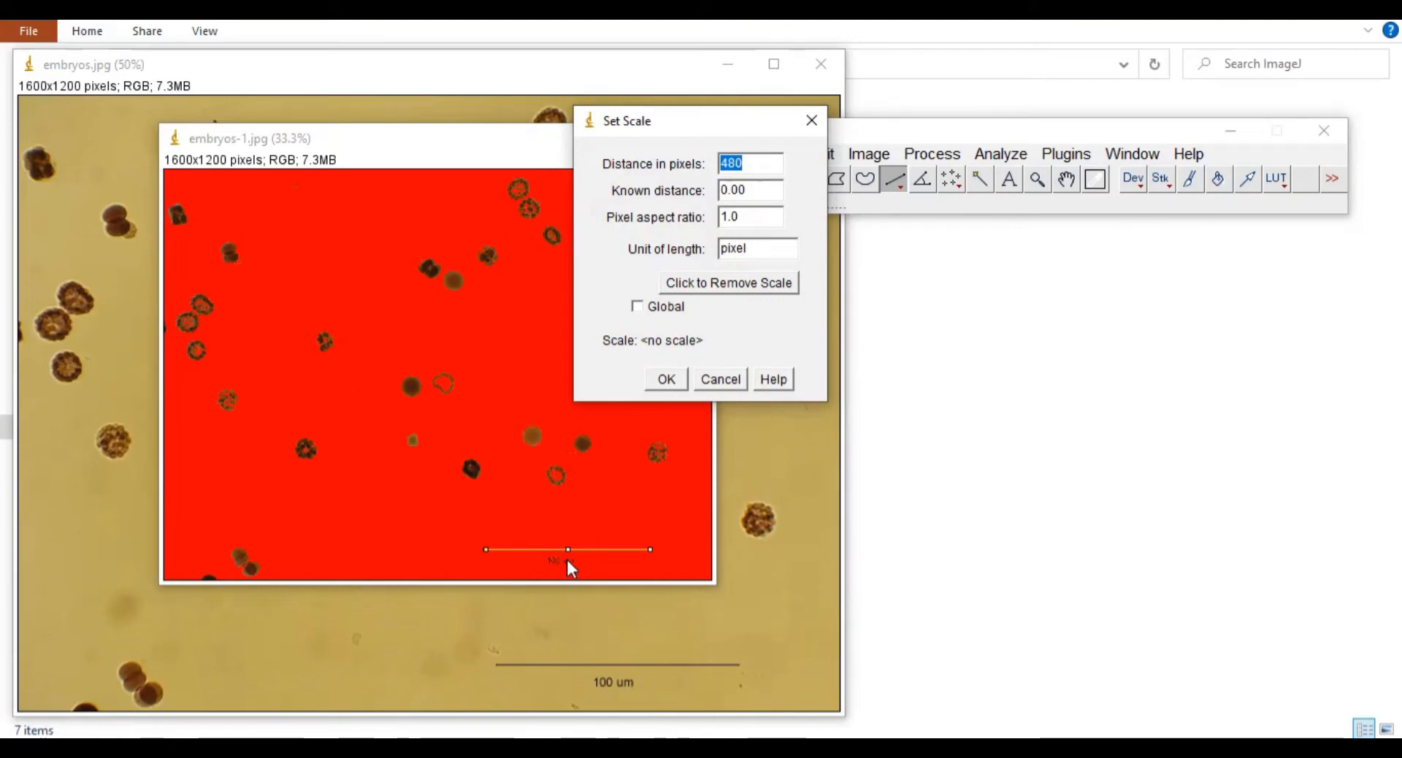
Step: Set known distance 100 with unit µm, tick Global, and accept 4.8 pixels/µm
{"action": "left_click", "coordinate": [756, 190]}
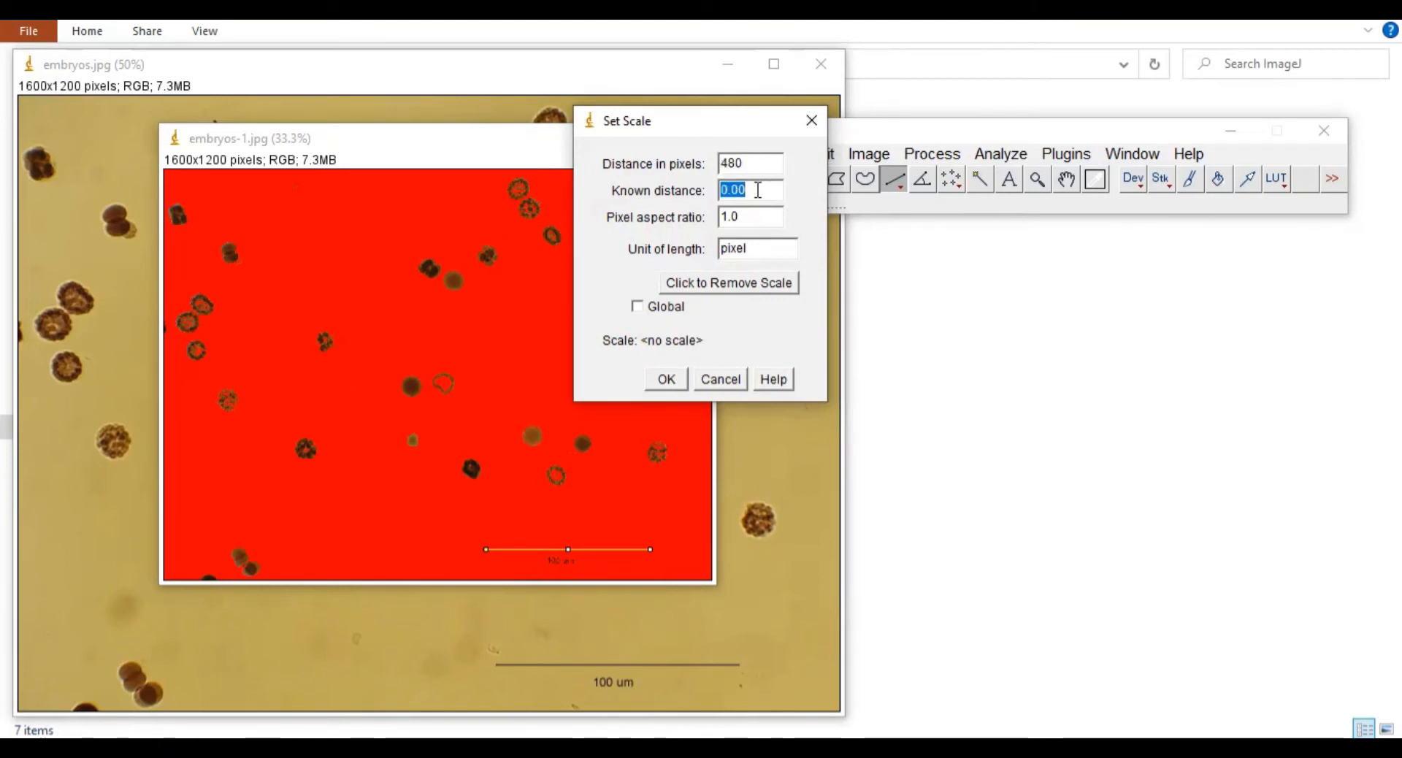
{"action": "type", "text": "1"}
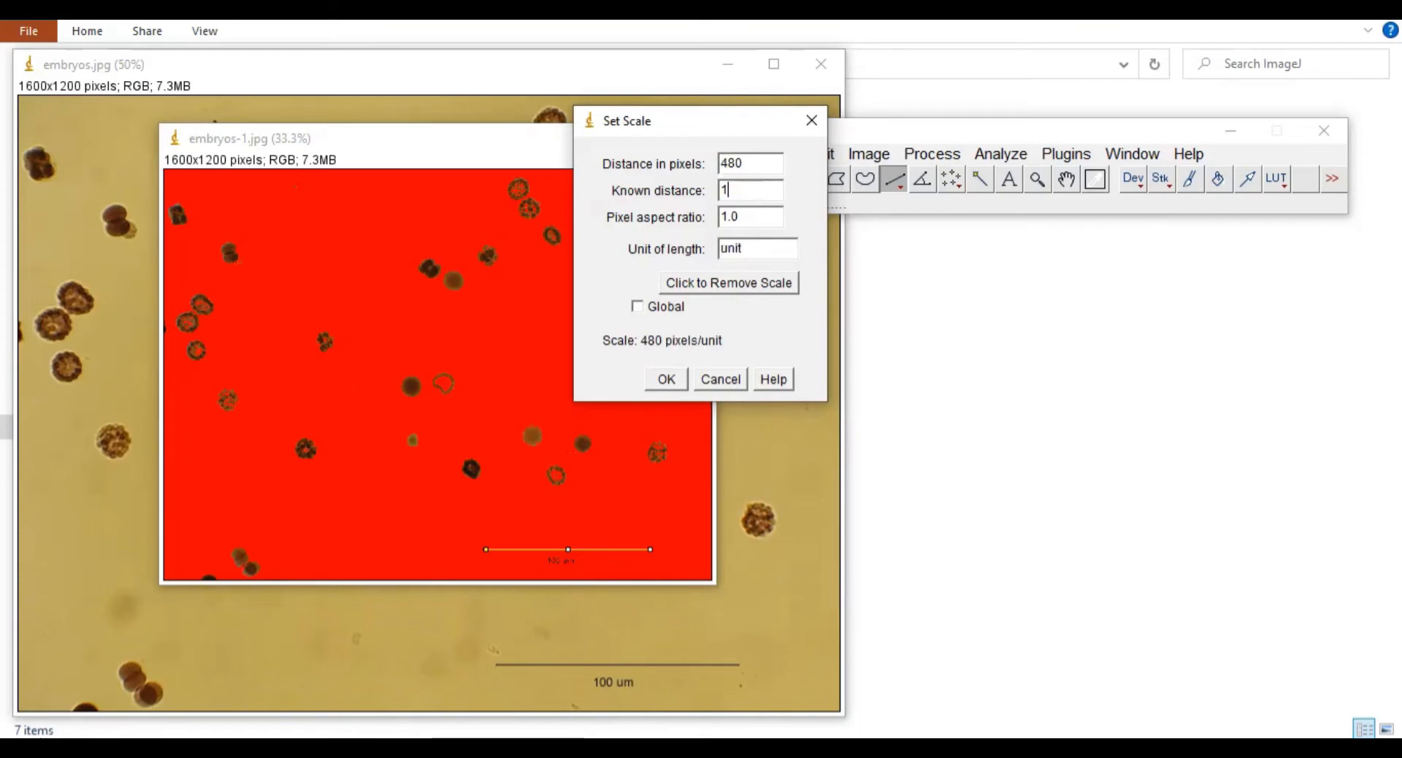
{"action": "type", "text": "00"}
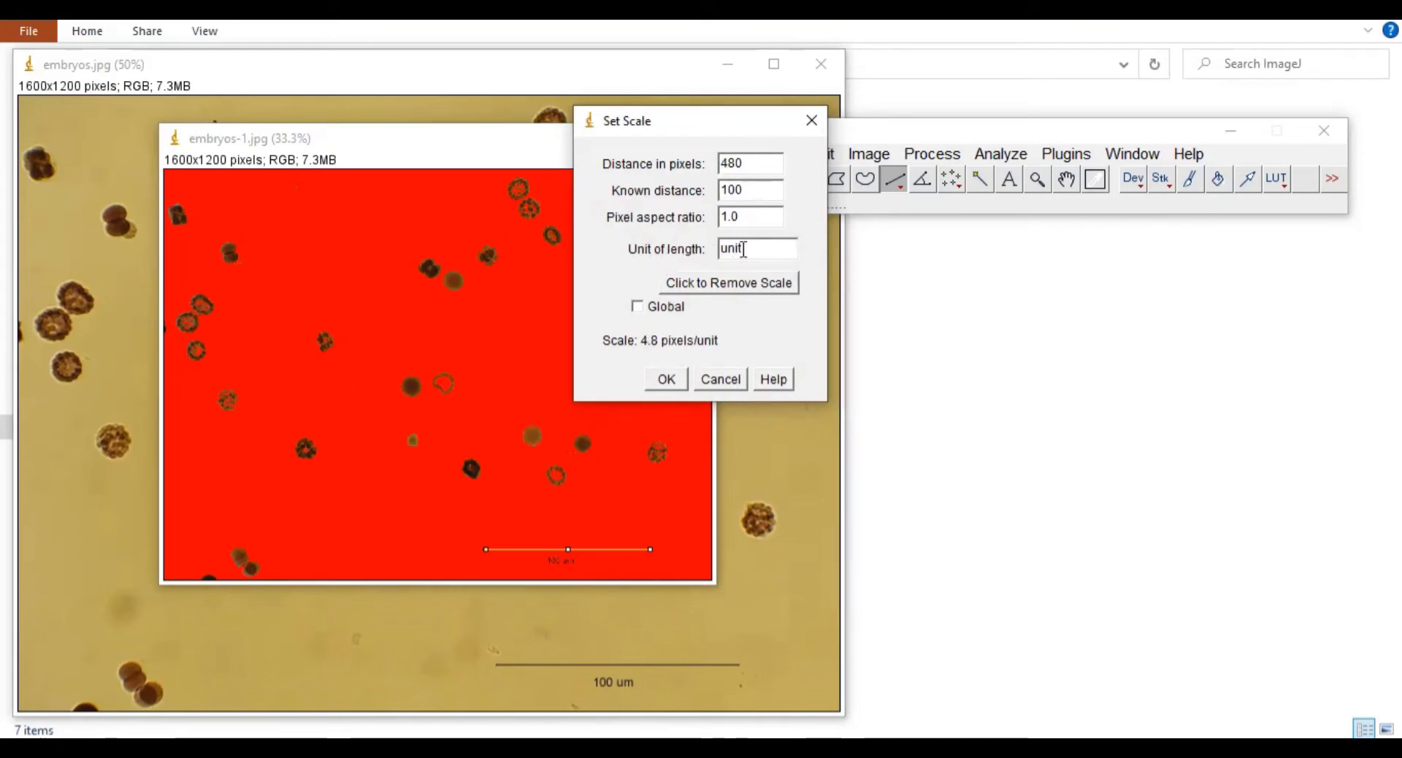
{"action": "left_click_drag", "start_coordinate": [743, 249], "coordinate": [723, 249]}
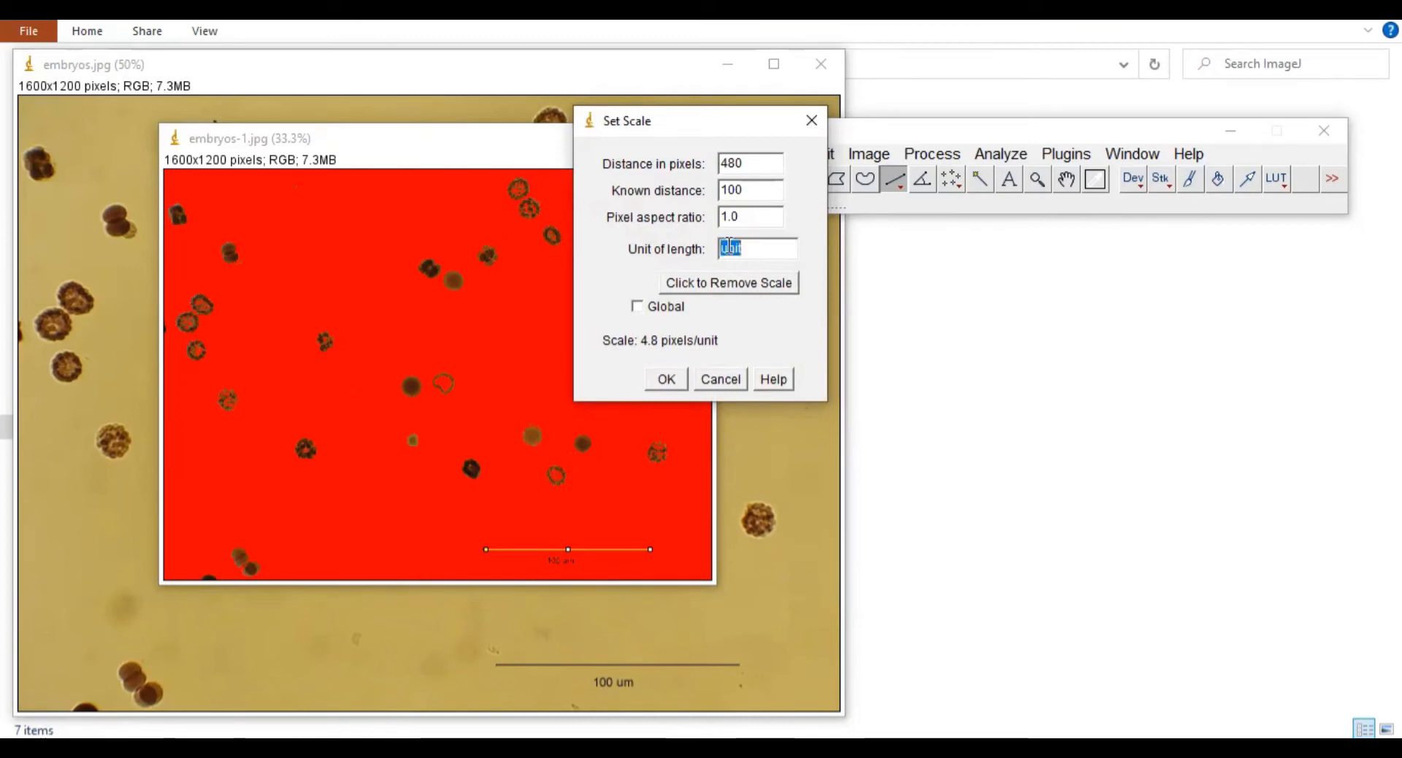
{"action": "left_click", "coordinate": [728, 246]}
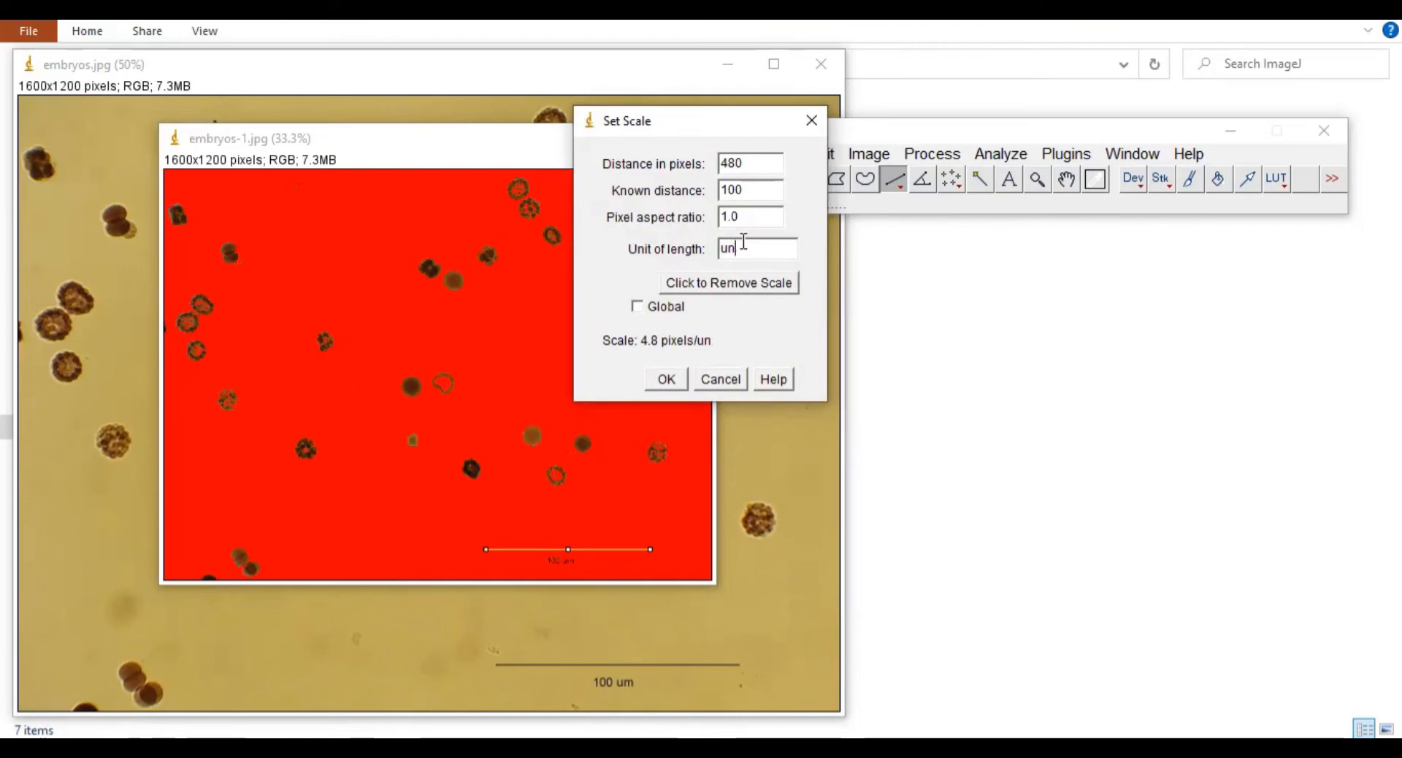
{"action": "key", "text": "BackSpace"}
{"action": "key", "text": "BackSpace"}
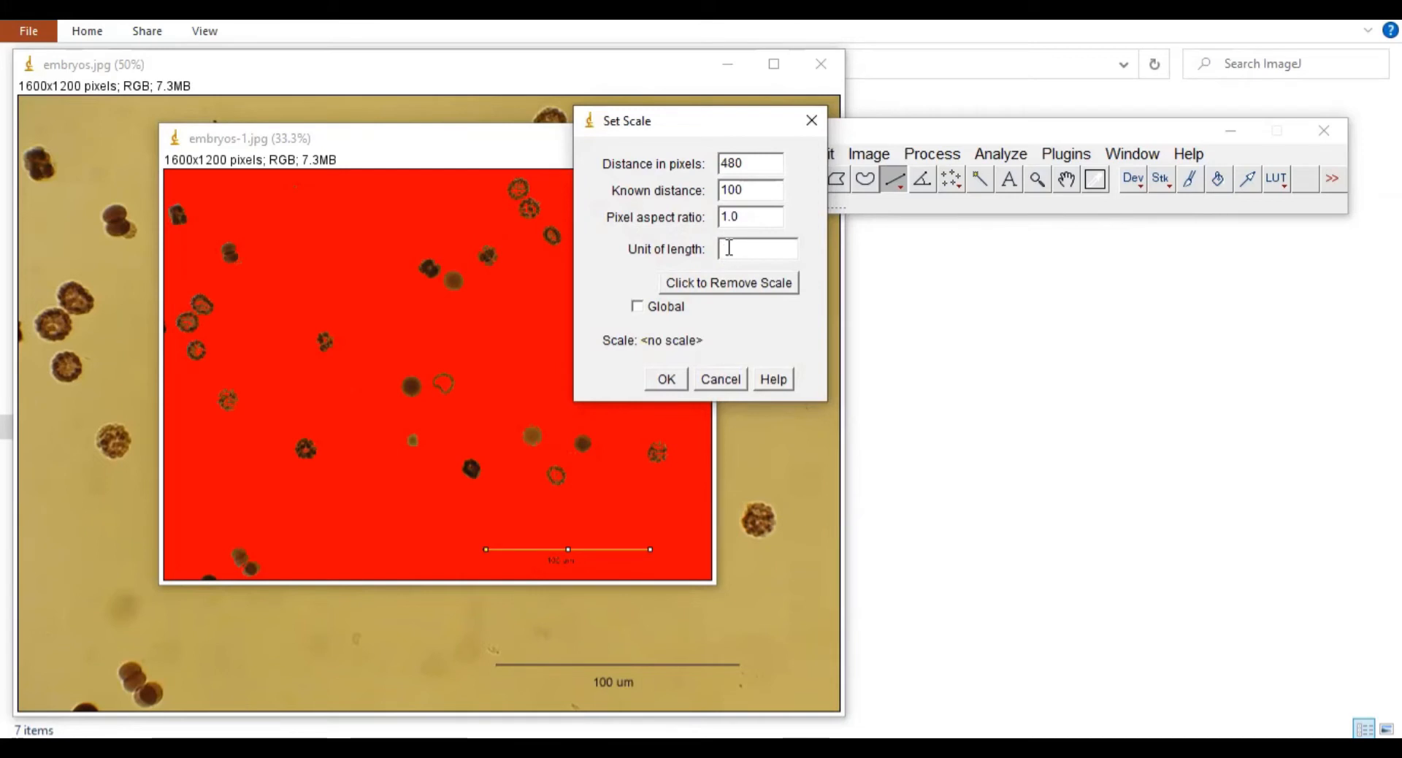
{"action": "right_click", "coordinate": [726, 247]}
{"action": "left_click", "coordinate": [775, 335]}
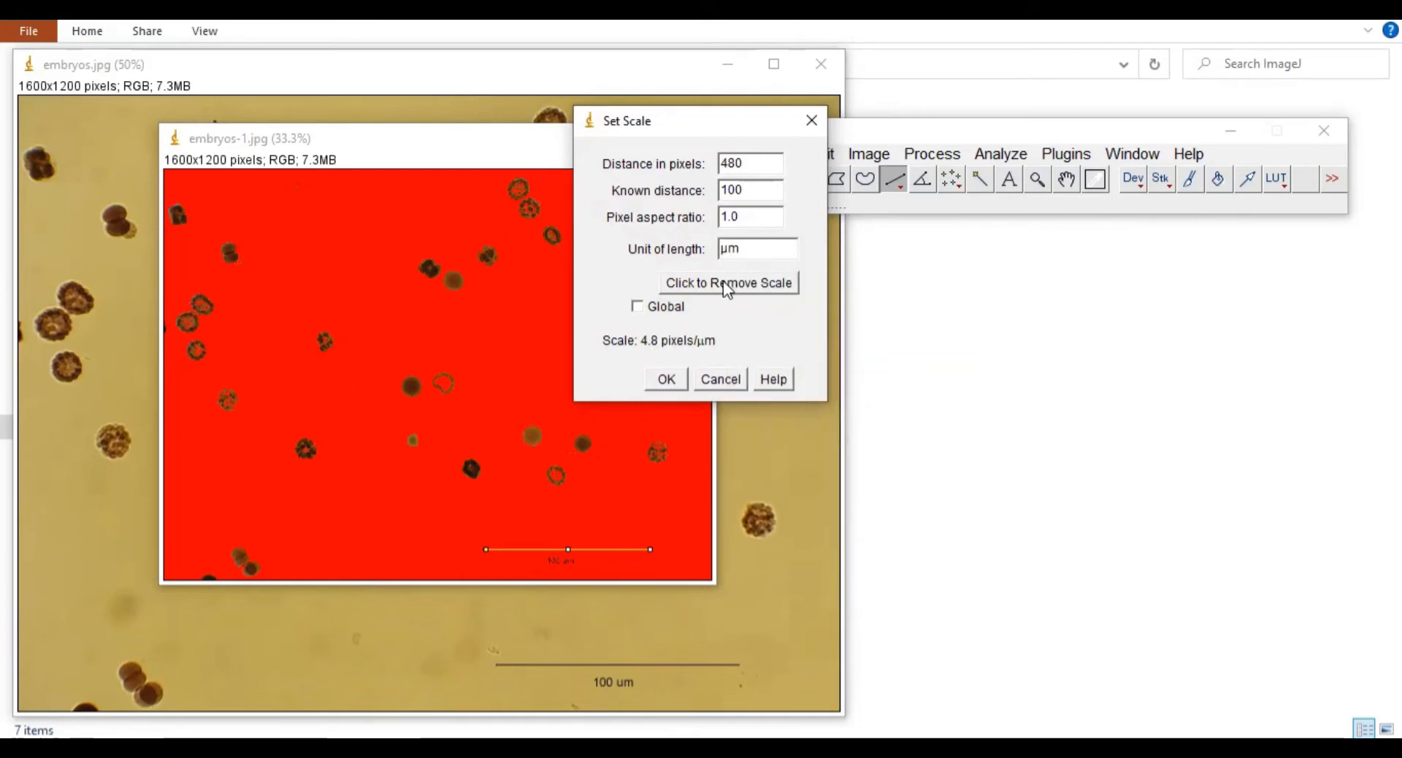
{"action": "left_click", "coordinate": [637, 307]}
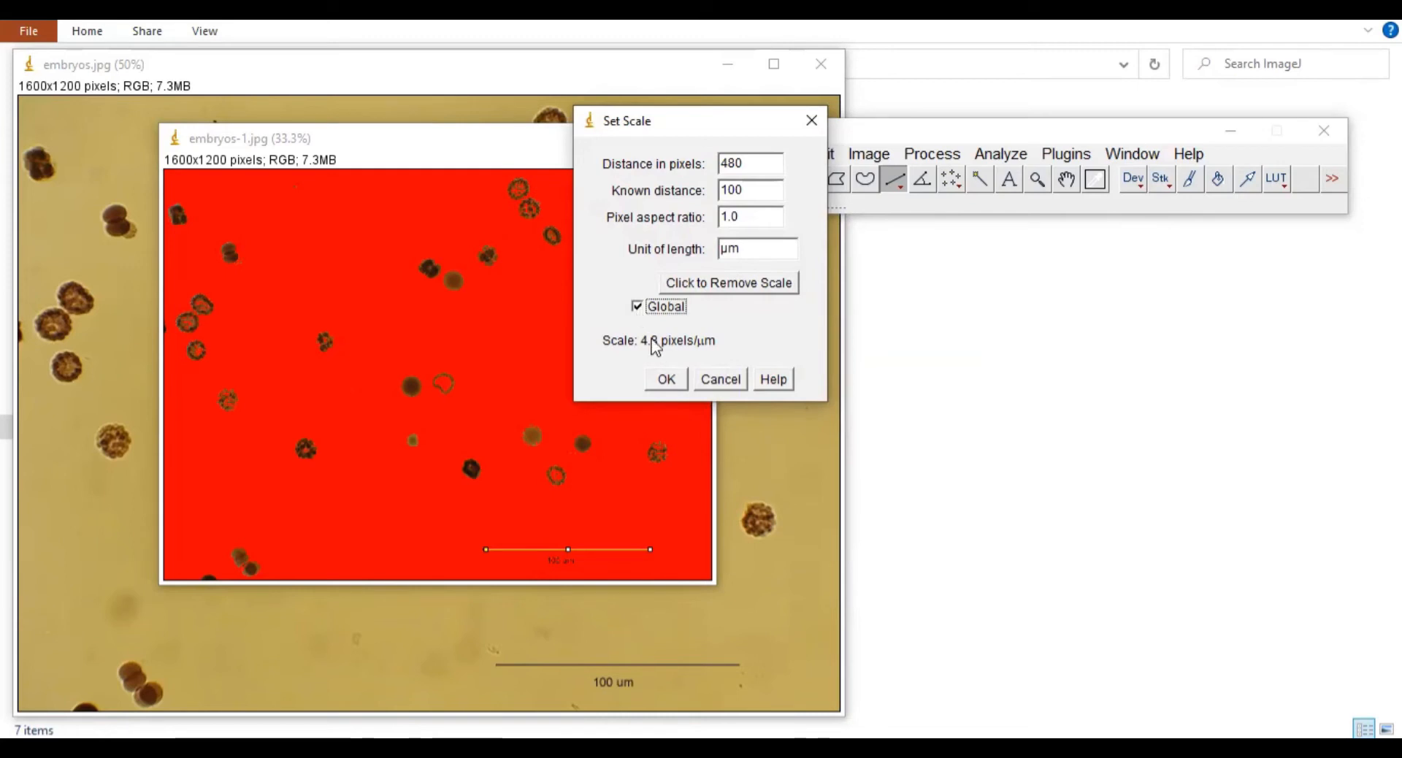
{"action": "left_click", "coordinate": [666, 379]}
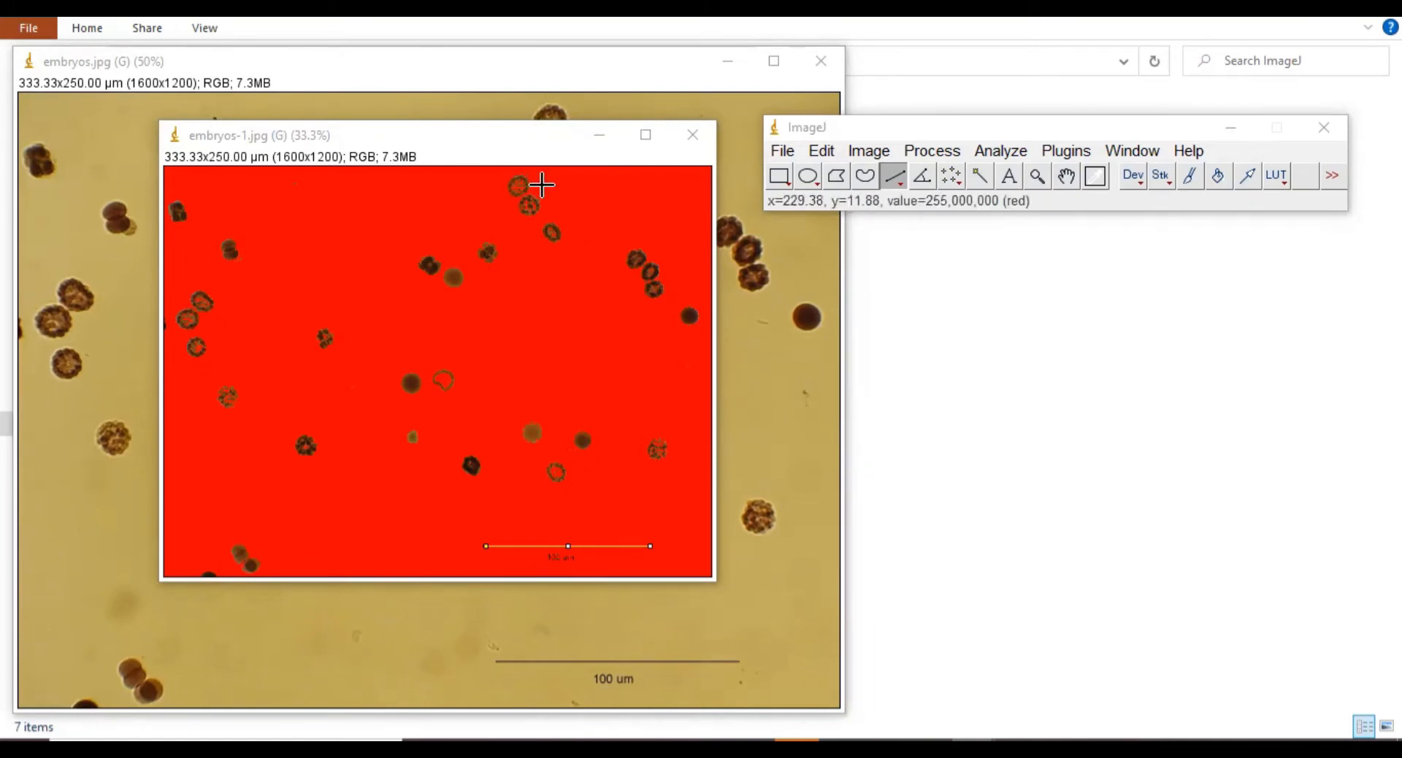
Step: Draw a line across the top embryo, zoom embryos-1 to 50%, and move it up and left
{"action": "left_click", "coordinate": [895, 179]}
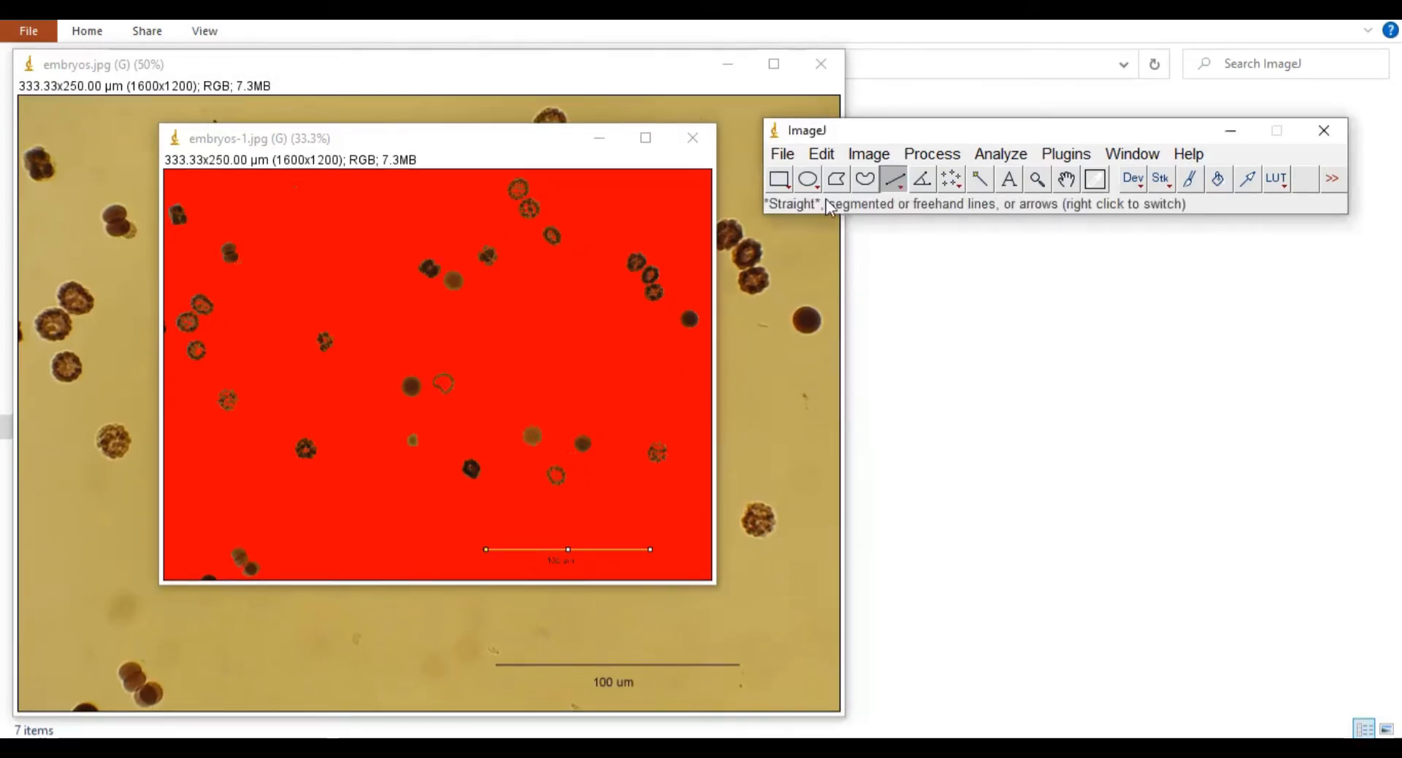
{"action": "left_click", "coordinate": [516, 178]}
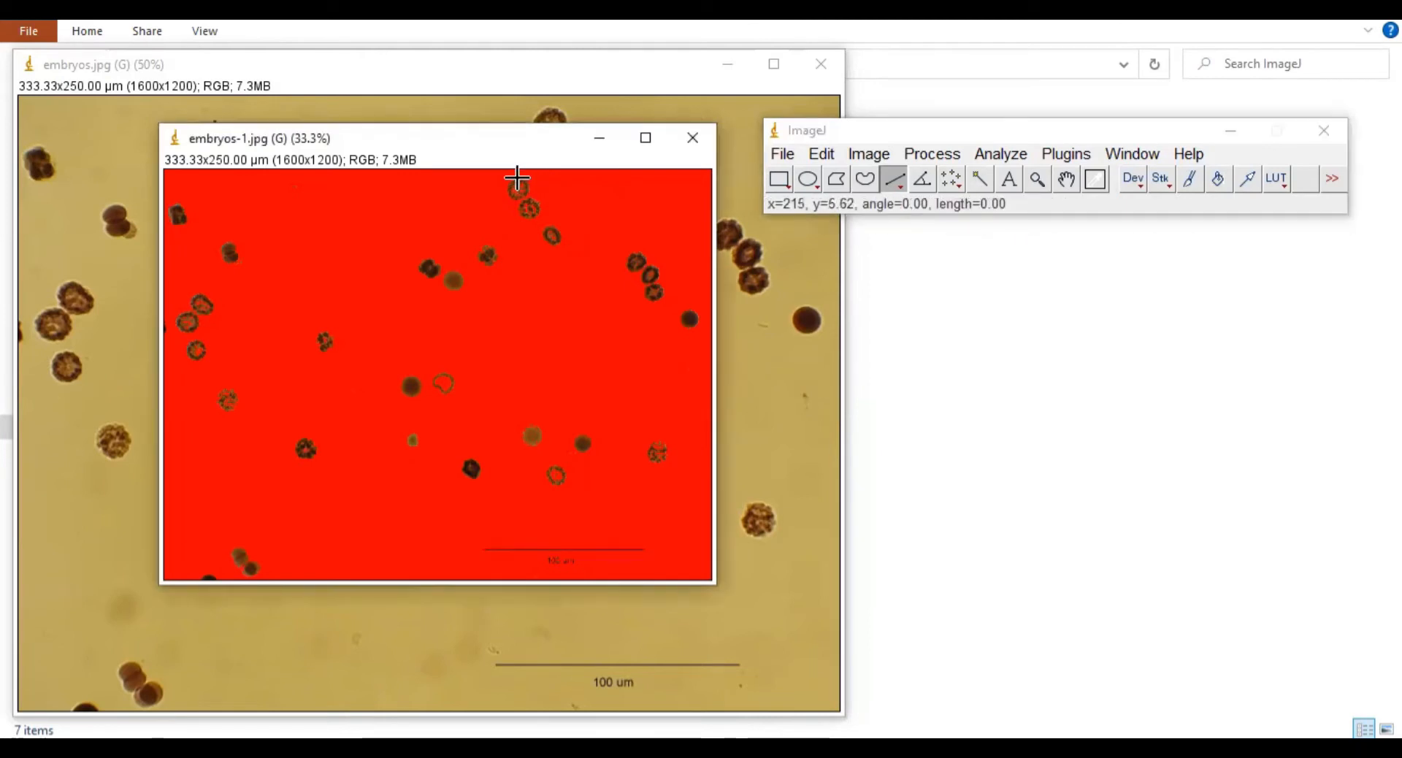
{"action": "left_click_drag", "start_coordinate": [517, 177], "coordinate": [510, 189]}
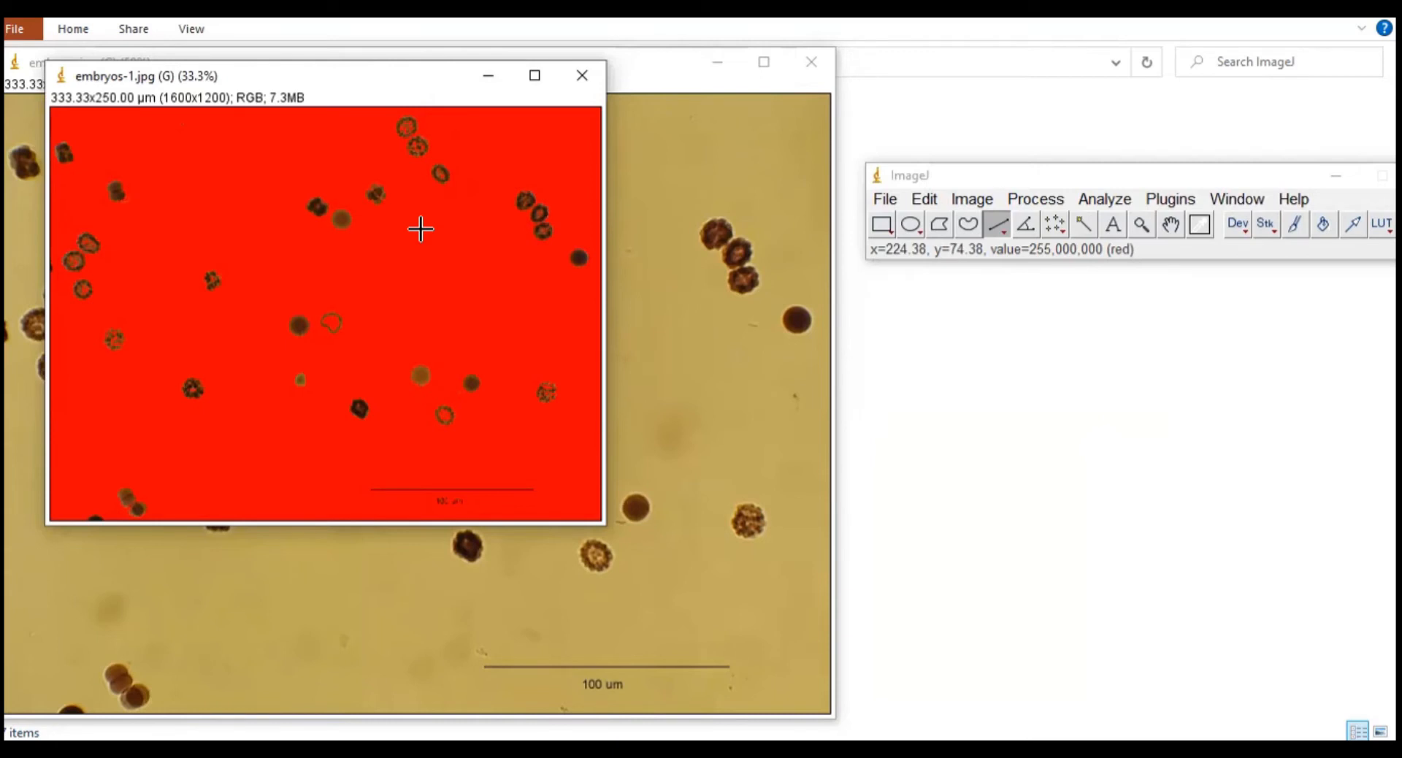
{"action": "key", "text": "plus"}
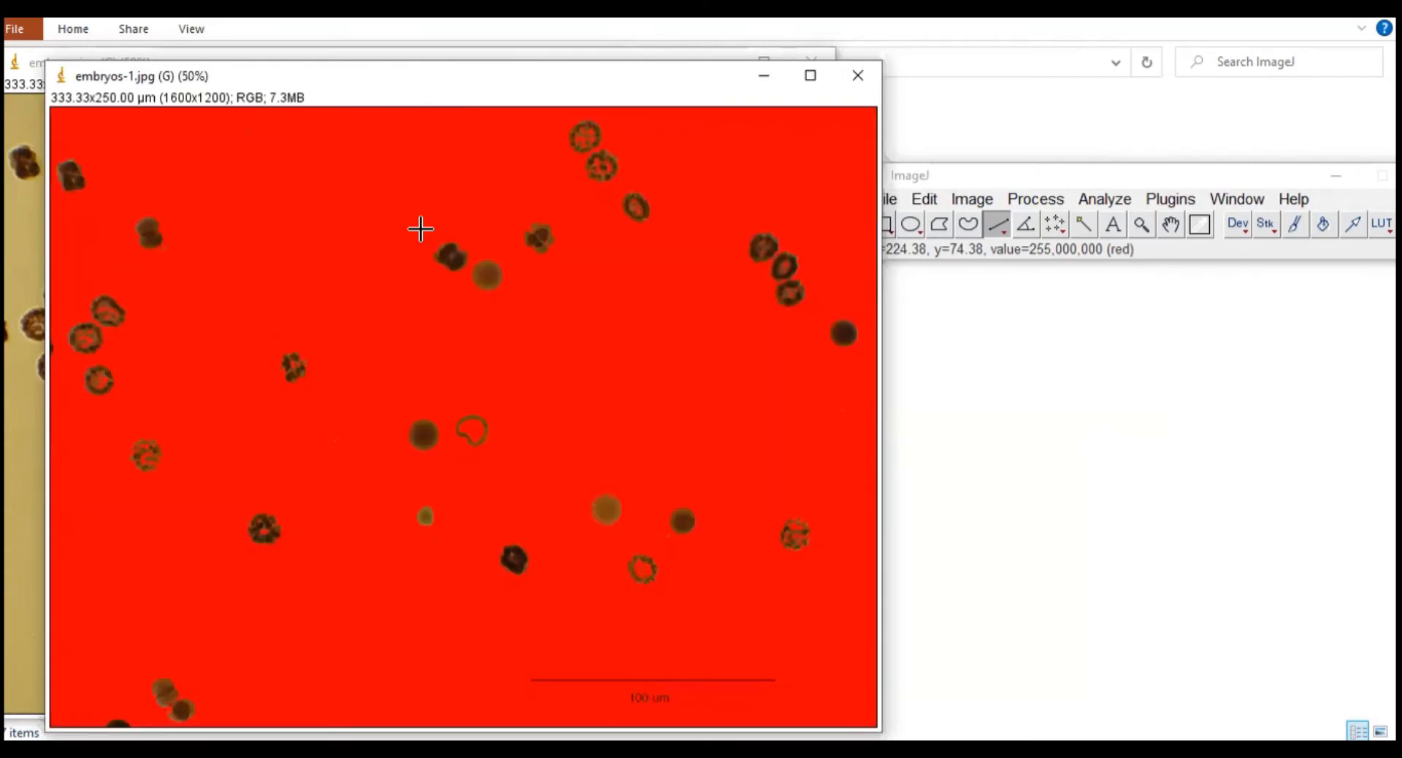
{"action": "left_click_drag", "start_coordinate": [389, 76], "coordinate": [368, 35]}
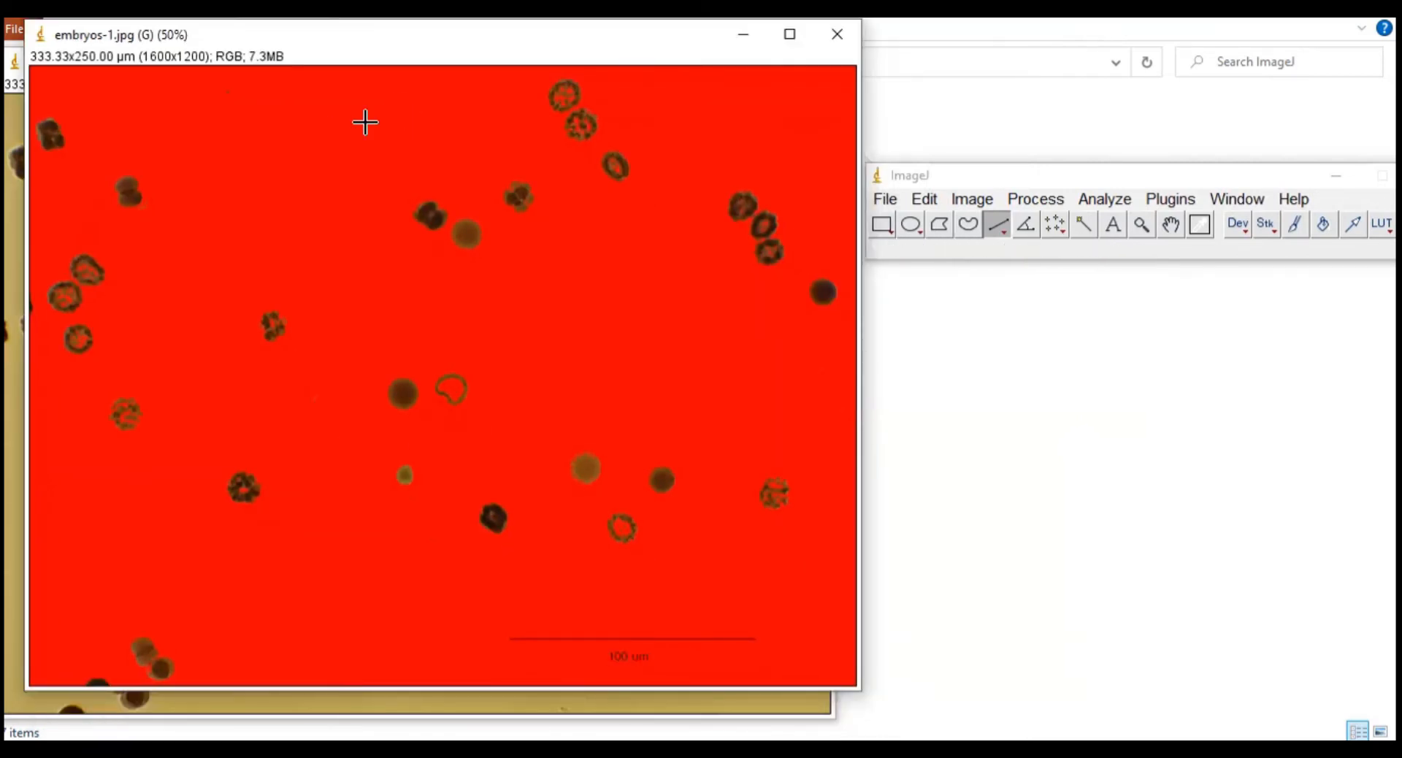
Step: Measure vertical and horizontal lines across the top embryo, recording each with Ctrl+M
{"action": "left_click", "coordinate": [1001, 223]}
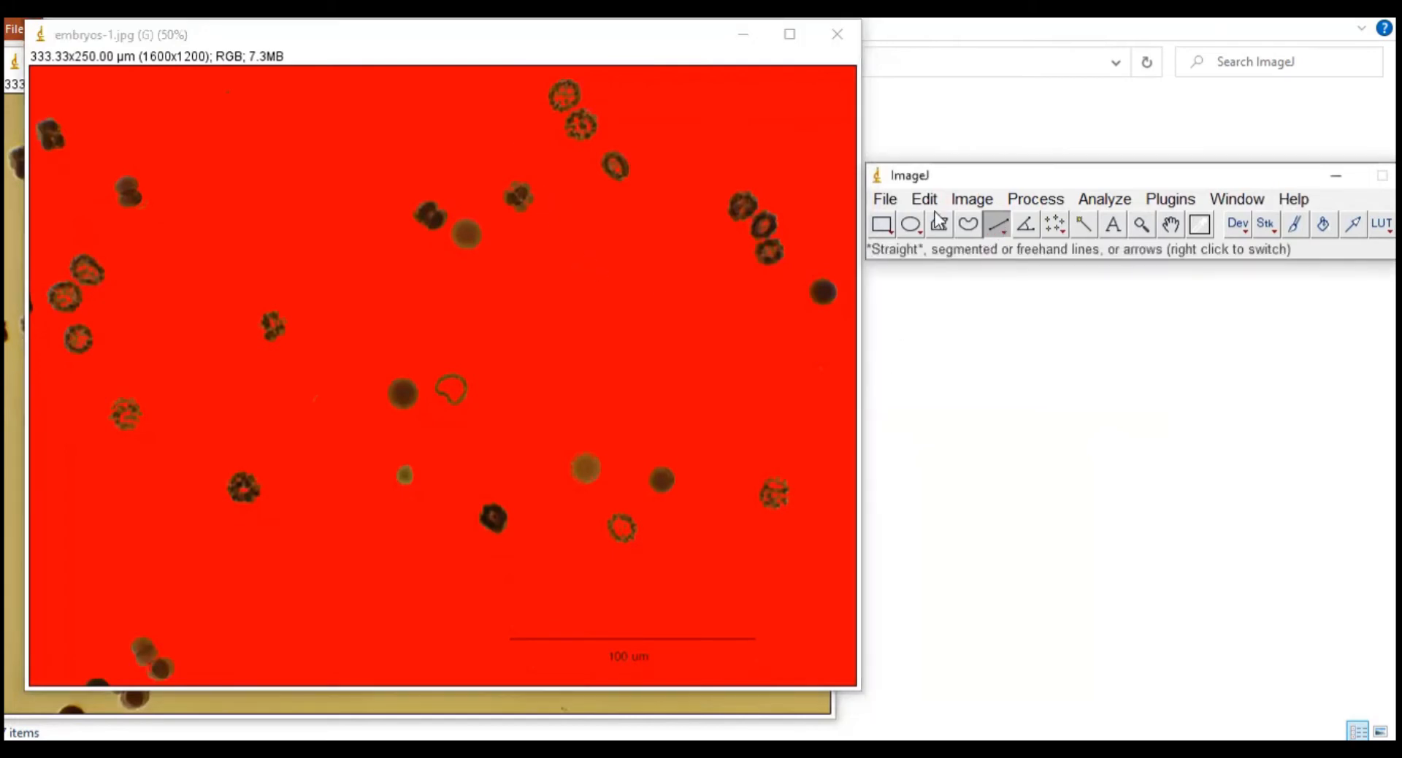
{"action": "left_click", "coordinate": [685, 145]}
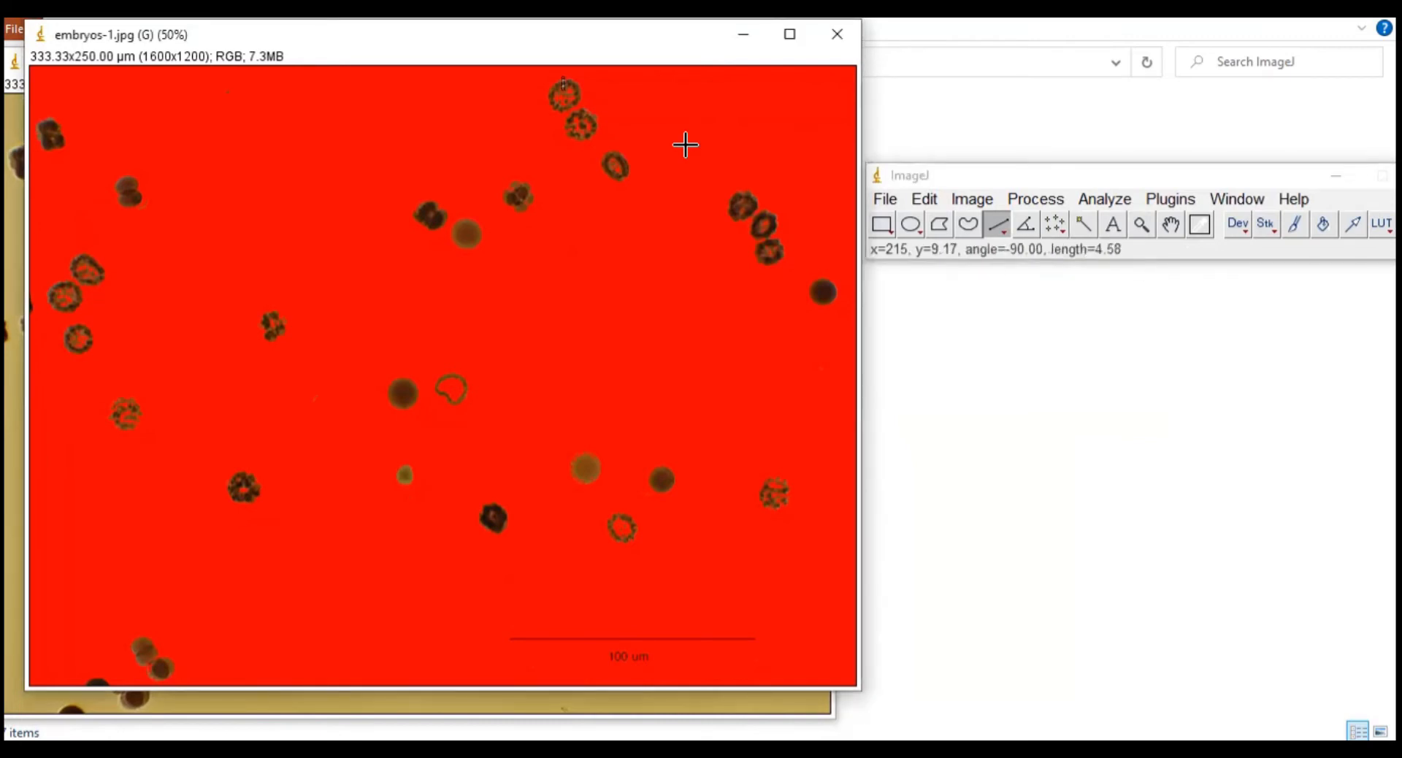
{"action": "left_click_drag", "start_coordinate": [563, 90], "coordinate": [563, 113]}
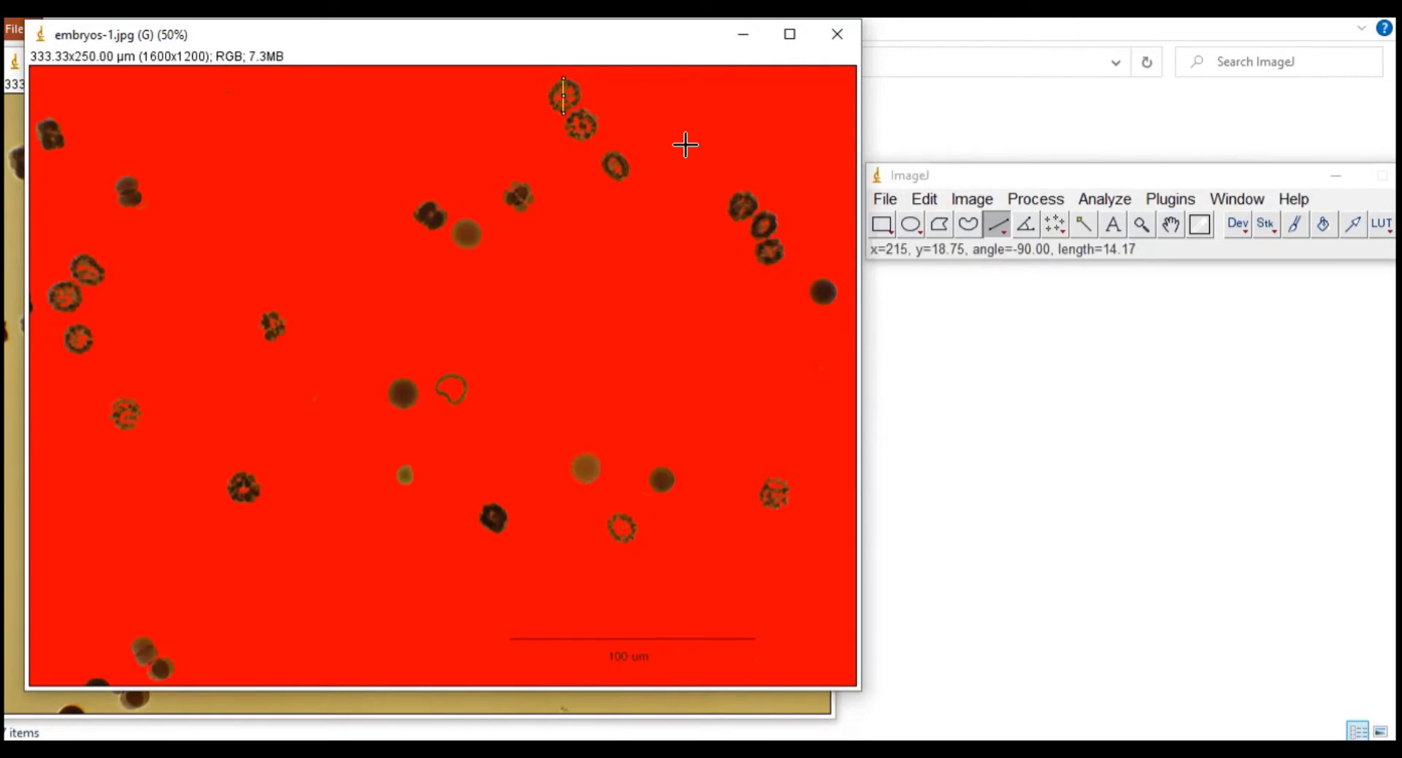
{"action": "key", "text": "ctrl+m"}
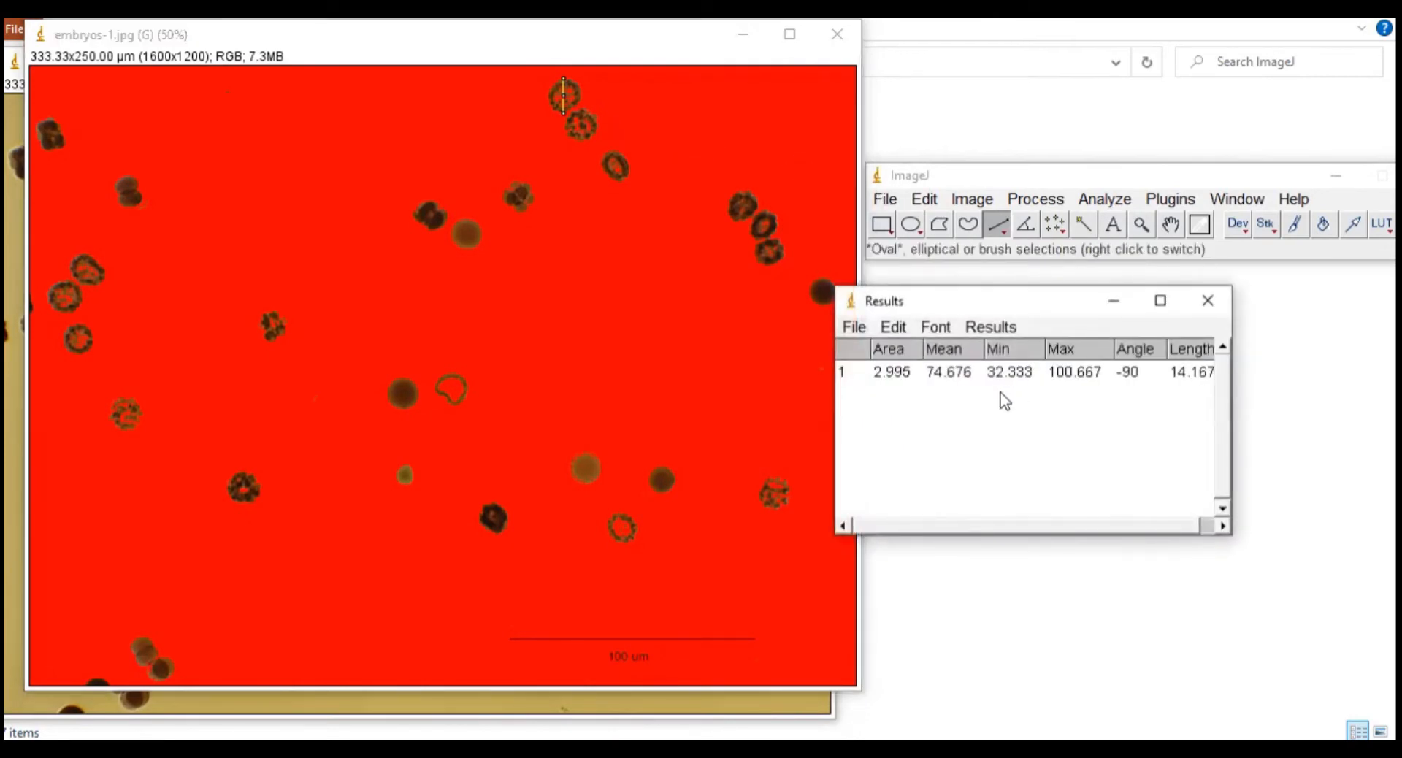
{"action": "left_click", "coordinate": [586, 120]}
{"action": "left_click_drag", "start_coordinate": [550, 95], "coordinate": [578, 97]}
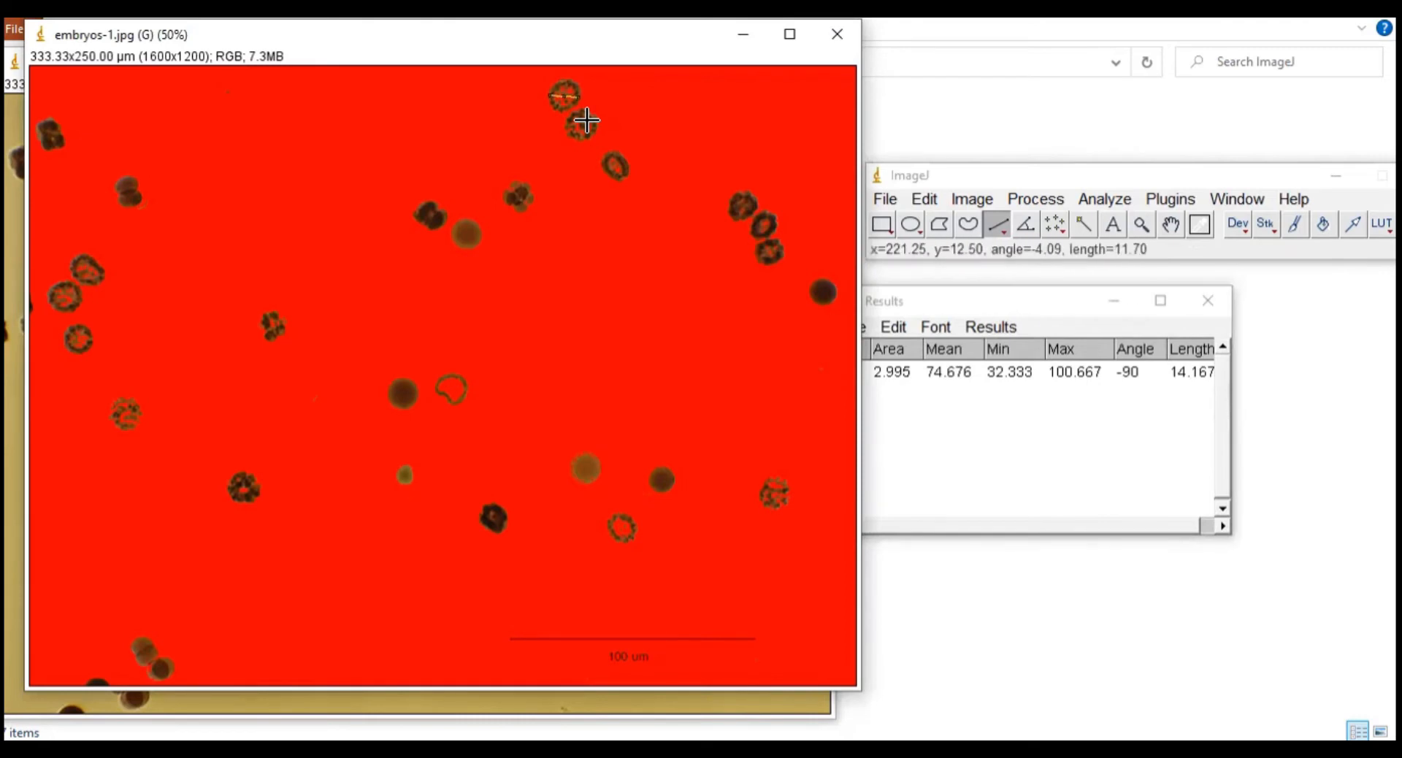
{"action": "key", "text": "ctrl+m"}
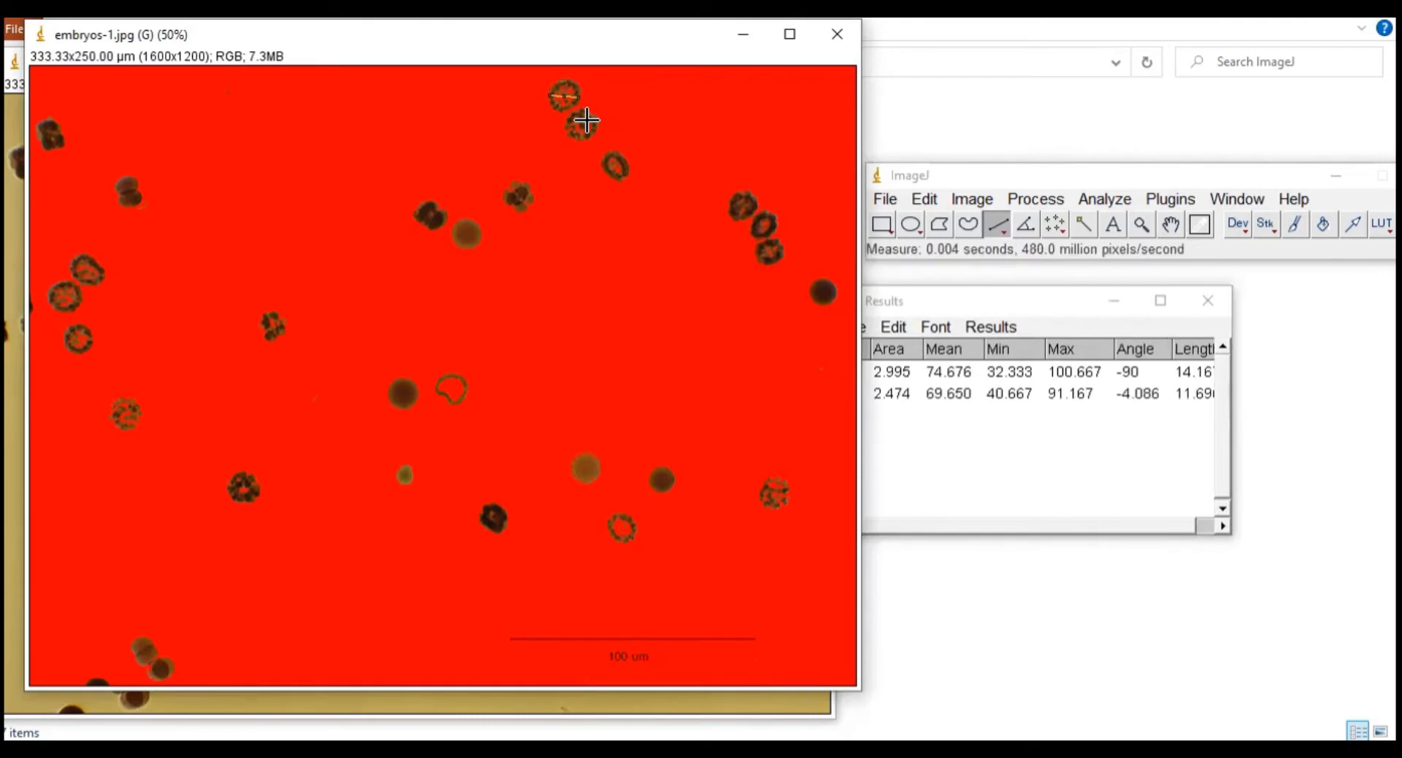
Step: Measure further lines across neighbouring embryos near the top with Ctrl+M
{"action": "left_click_drag", "start_coordinate": [585, 121], "coordinate": [578, 137]}
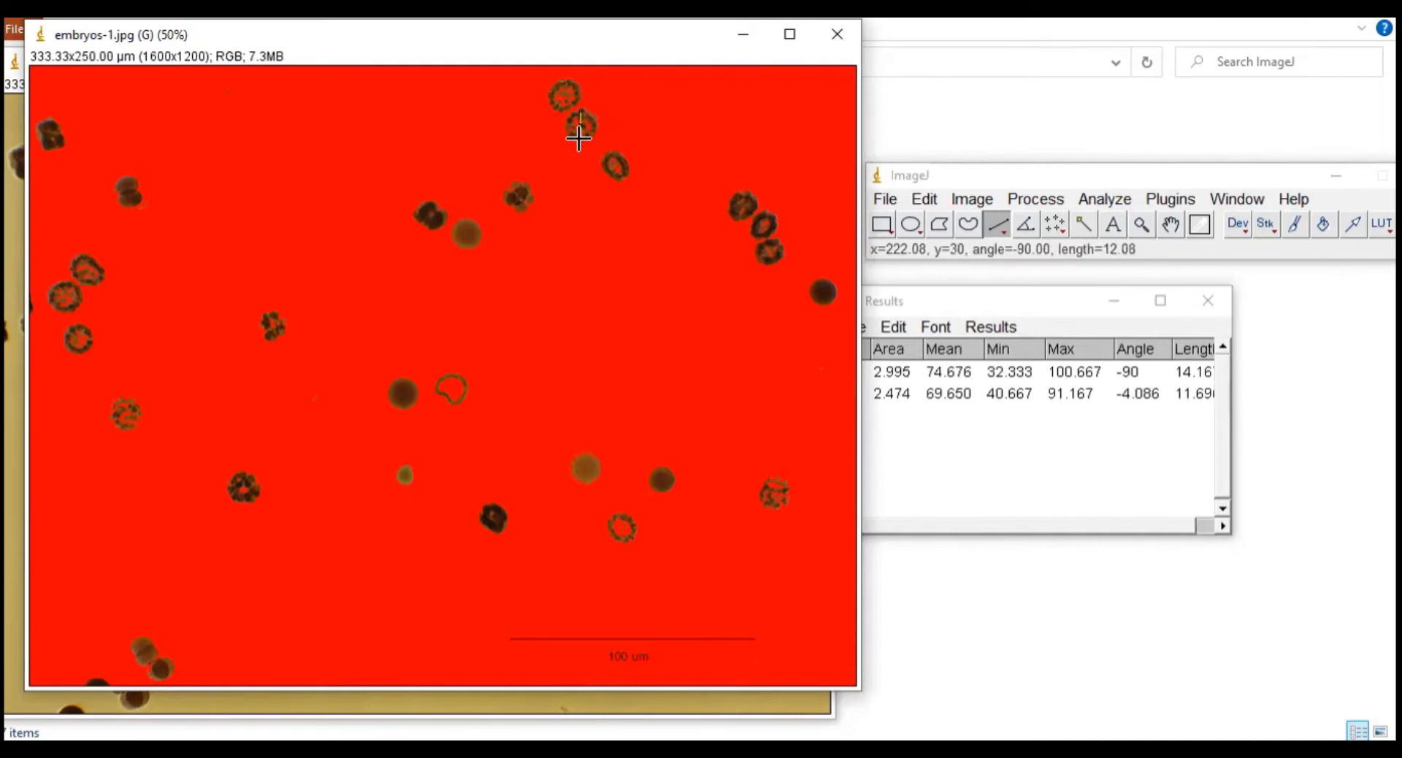
{"action": "key", "text": "ctrl+m"}
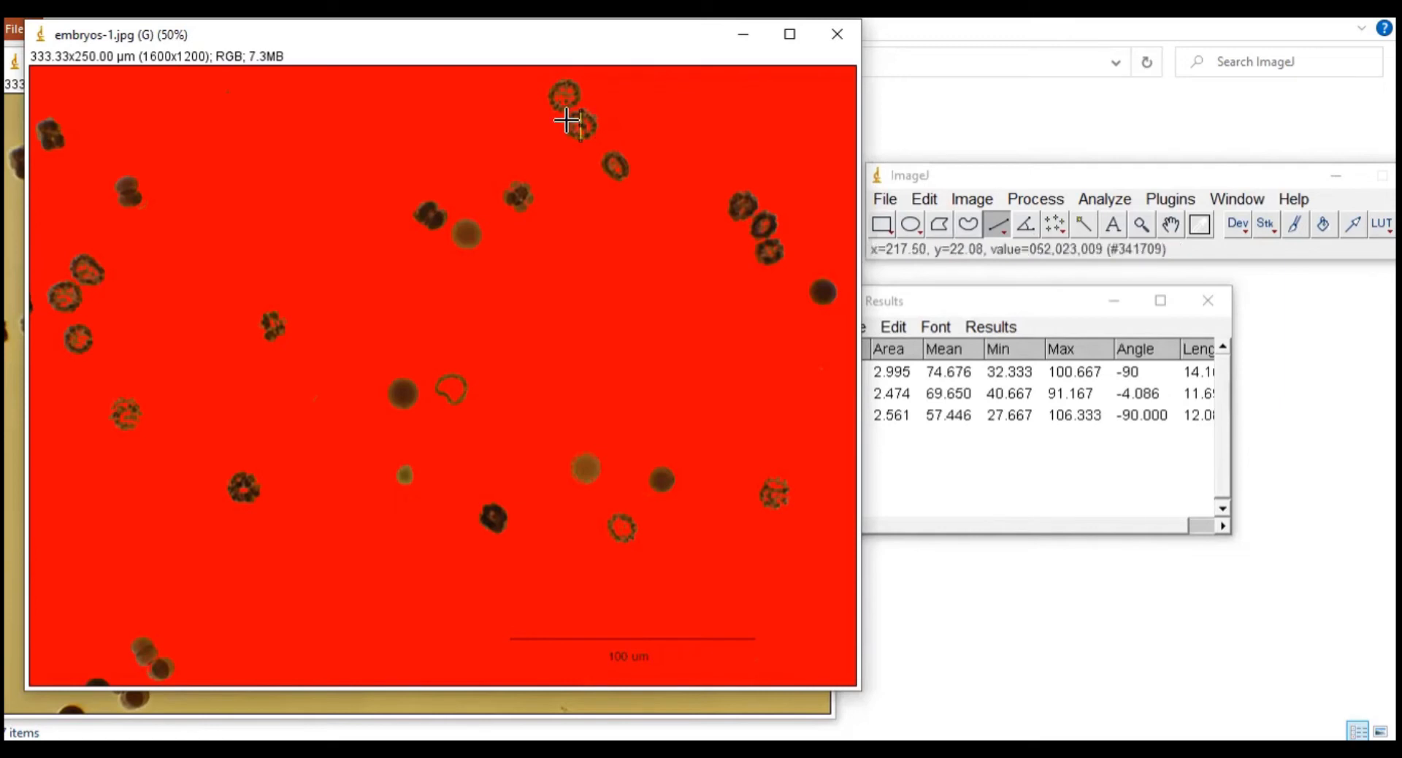
{"action": "mouse_move", "coordinate": [567, 122]}
{"action": "left_mouse_down"}
{"action": "mouse_move", "coordinate": [592, 122]}
{"action": "mouse_move", "coordinate": [618, 176]}
{"action": "left_mouse_up"}
{"action": "key", "text": "ctrl+m"}
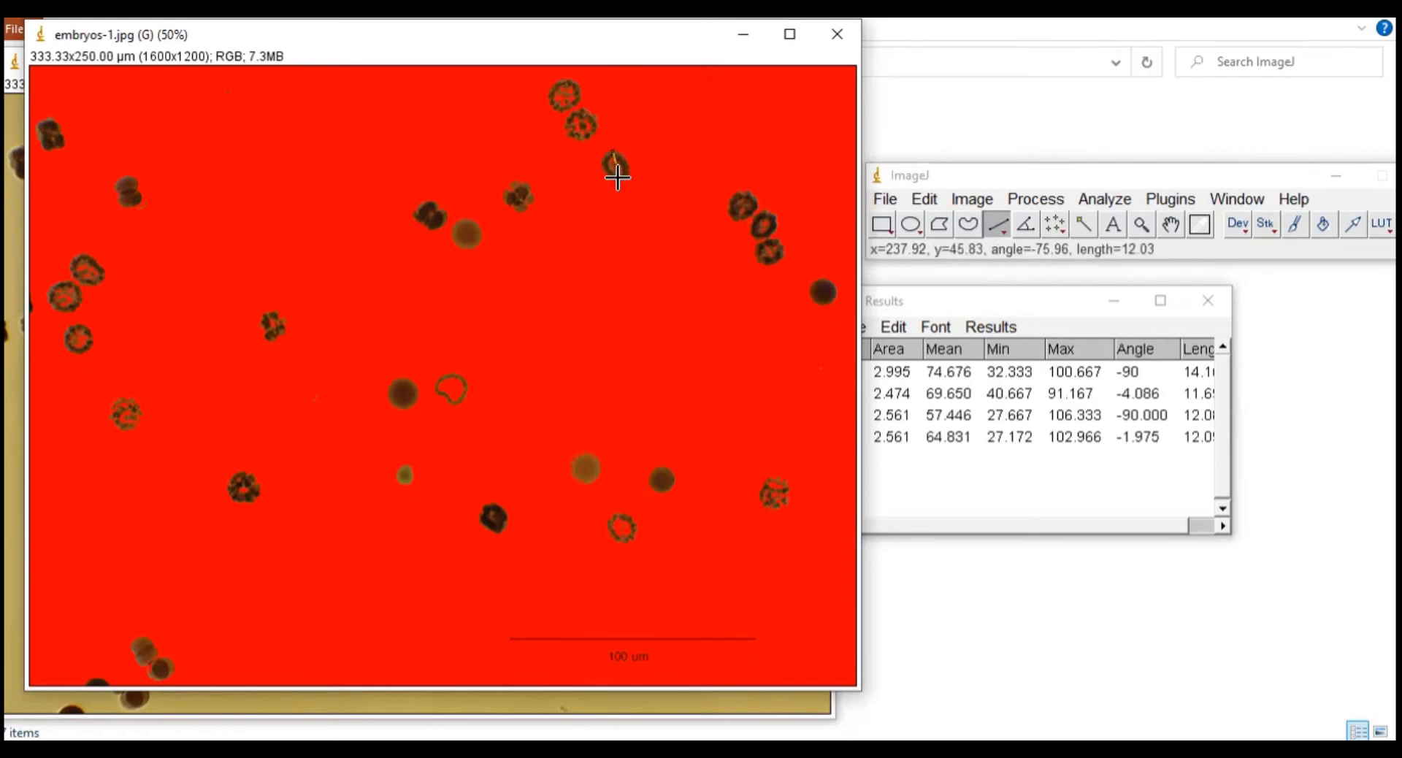
{"action": "key", "text": "ctrl+m"}
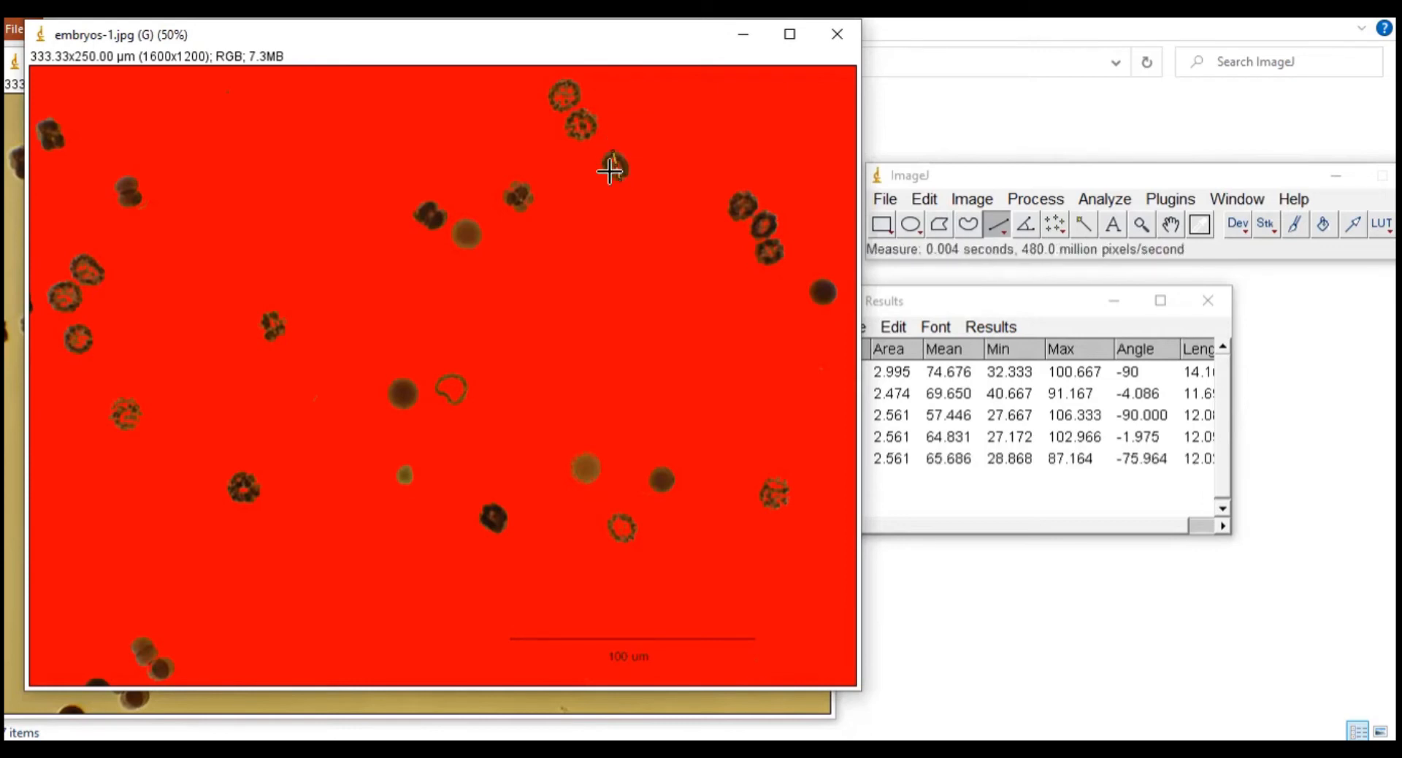
{"action": "left_click_drag", "start_coordinate": [602, 163], "coordinate": [625, 168]}
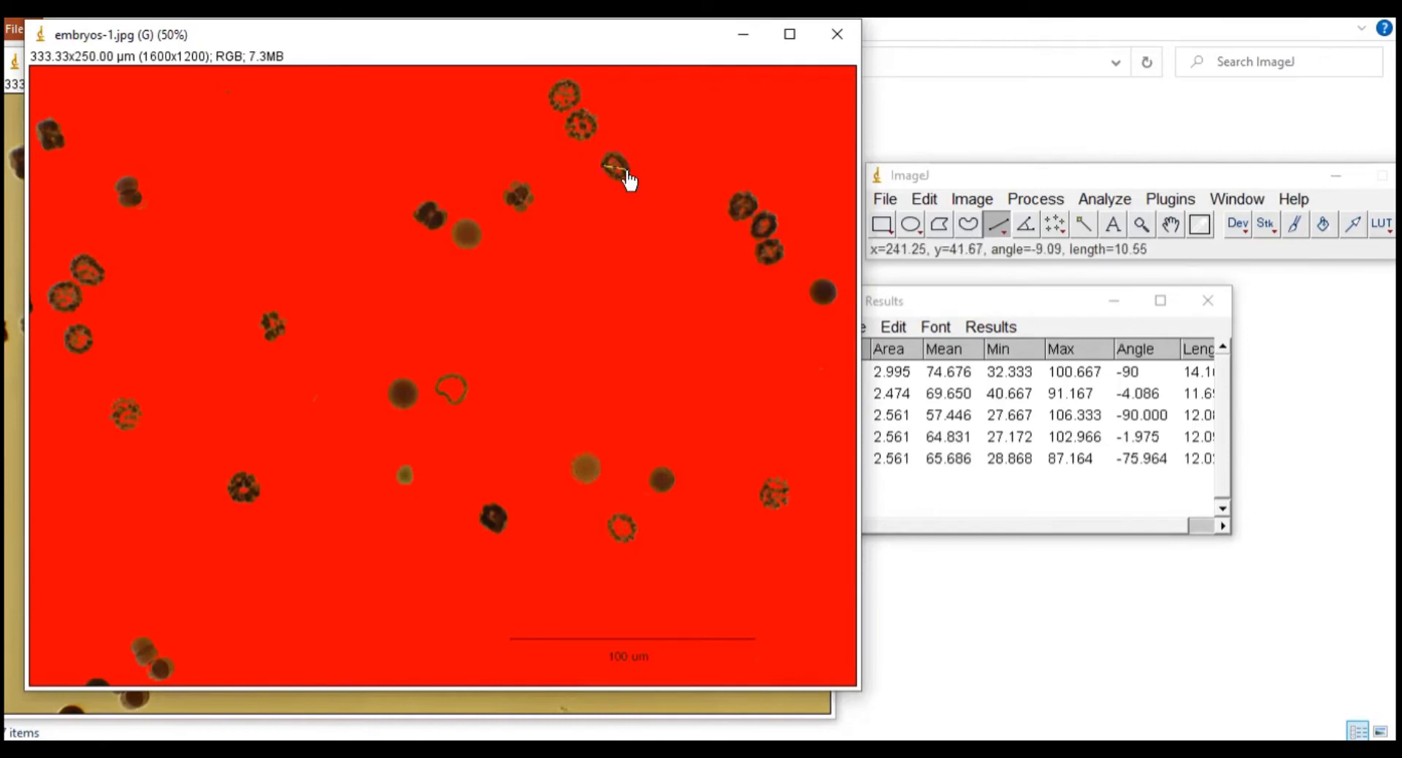
{"action": "key", "text": "ctrl+m"}
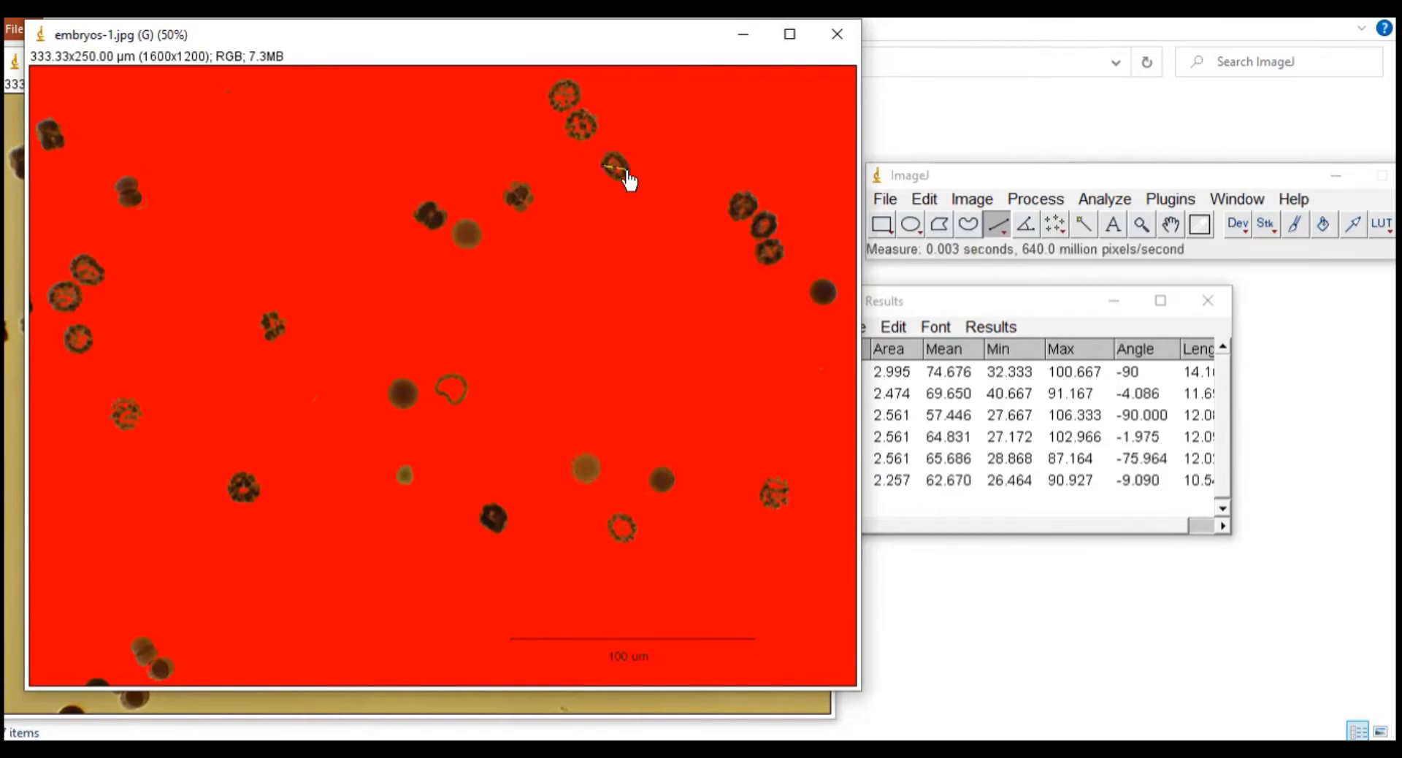
Step: Measure the top-right embryo with one vertical and one horizontal line
{"action": "left_click", "coordinate": [741, 190]}
{"action": "left_click_drag", "start_coordinate": [741, 190], "coordinate": [741, 218]}
{"action": "key", "text": "ctrl+m"}
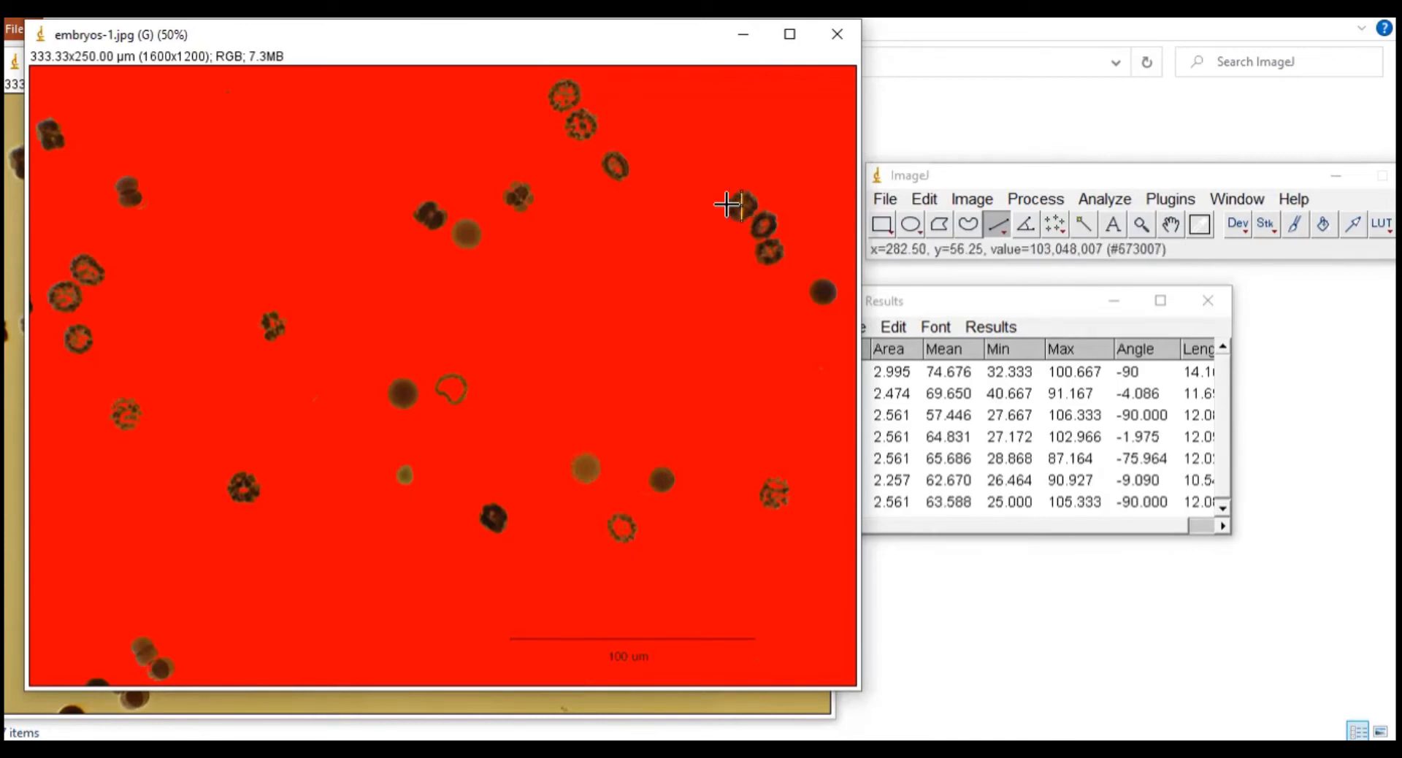
{"action": "left_click", "coordinate": [724, 202]}
{"action": "left_click_drag", "start_coordinate": [724, 202], "coordinate": [754, 202]}
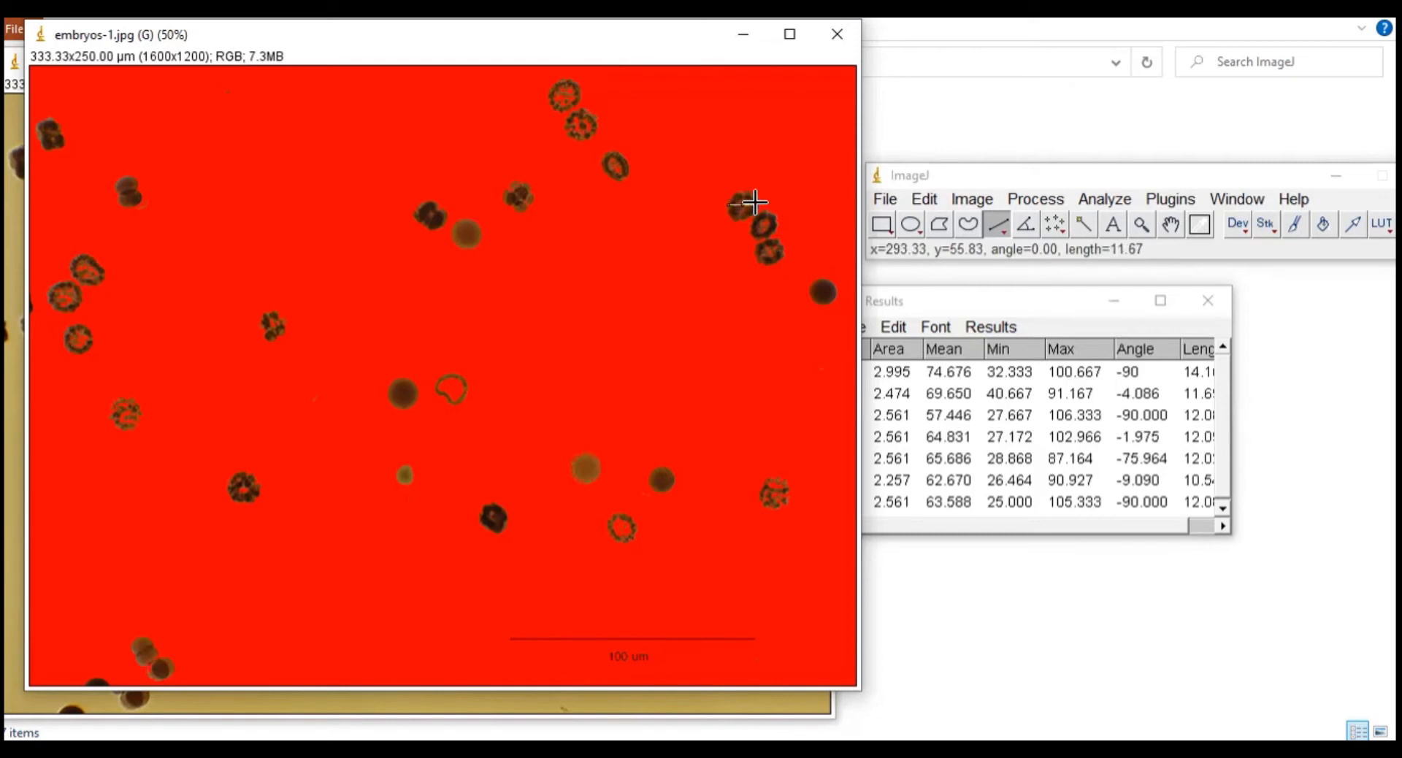
{"action": "key", "text": "ctrl+m"}
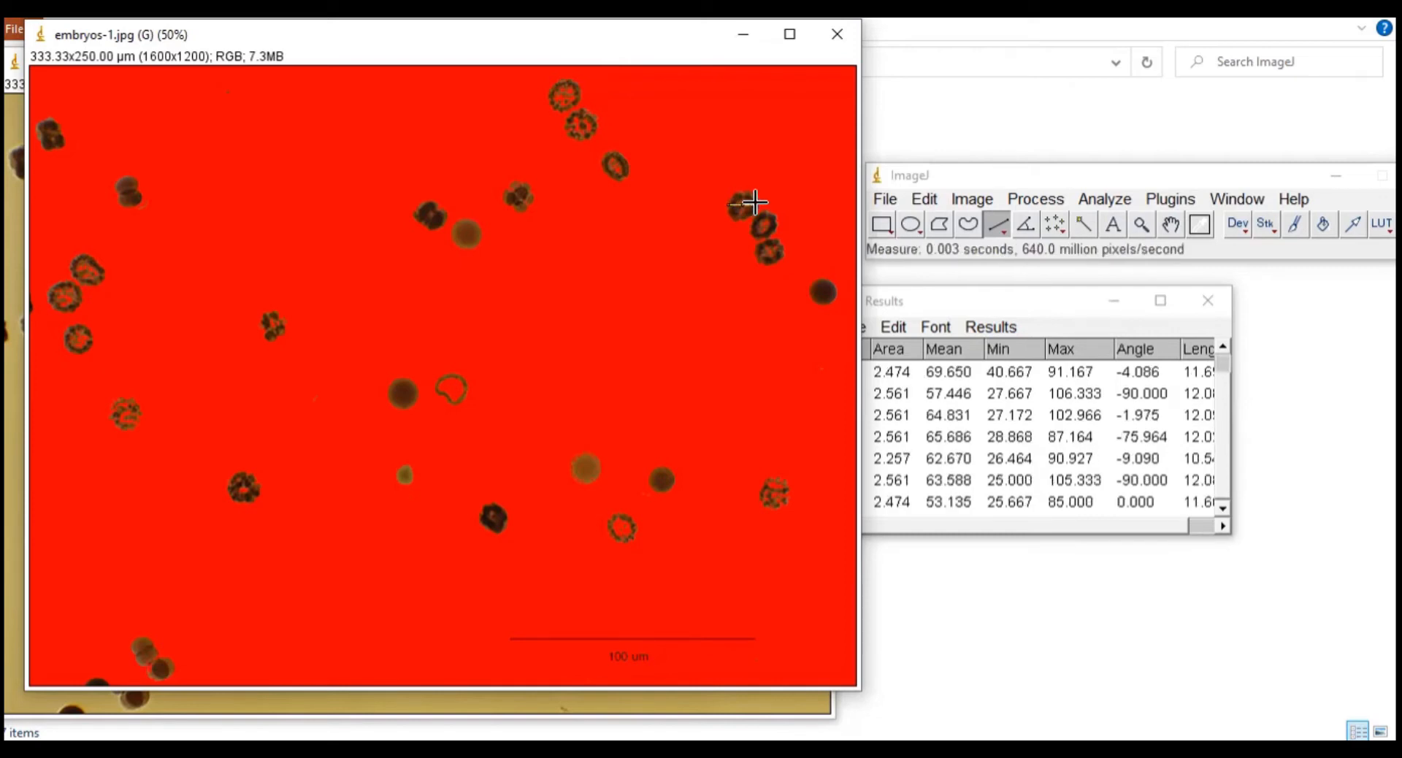
Step: Measure the middle and lowest embryos of the top-right cluster, vertically and horizontally
{"action": "left_click", "coordinate": [760, 211]}
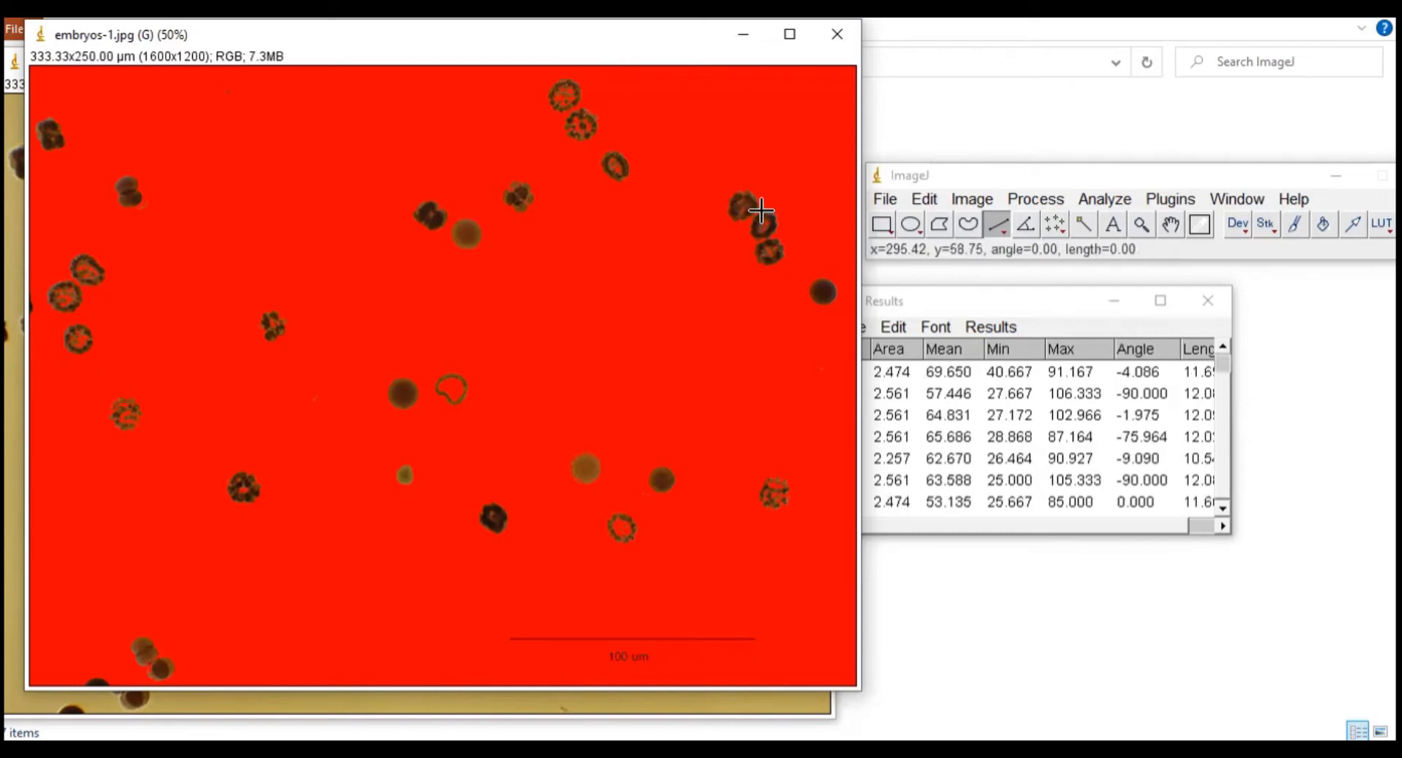
{"action": "left_click_drag", "start_coordinate": [760, 211], "coordinate": [765, 235]}
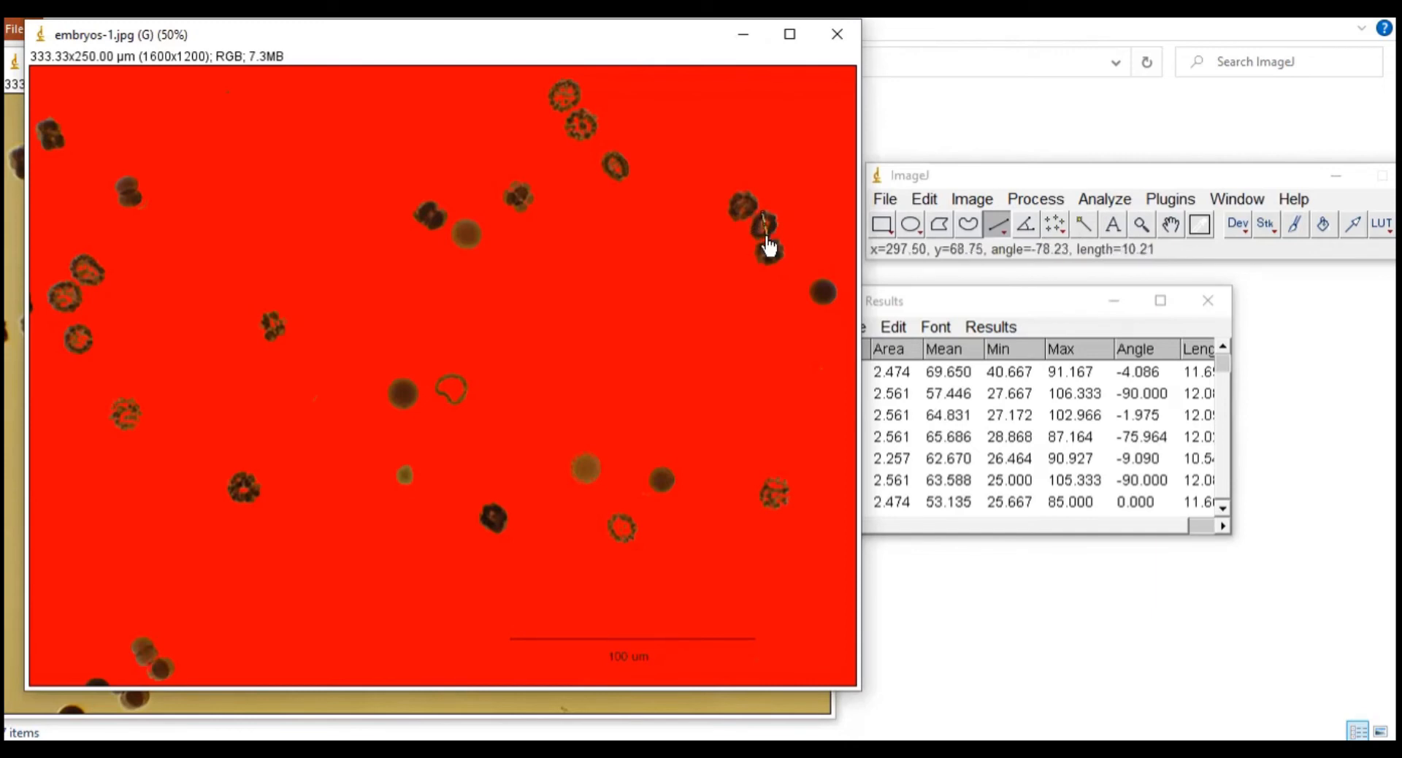
{"action": "key", "text": "ctrl+m"}
{"action": "left_click_drag", "start_coordinate": [752, 224], "coordinate": [775, 220]}
{"action": "key", "text": "ctrl+m"}
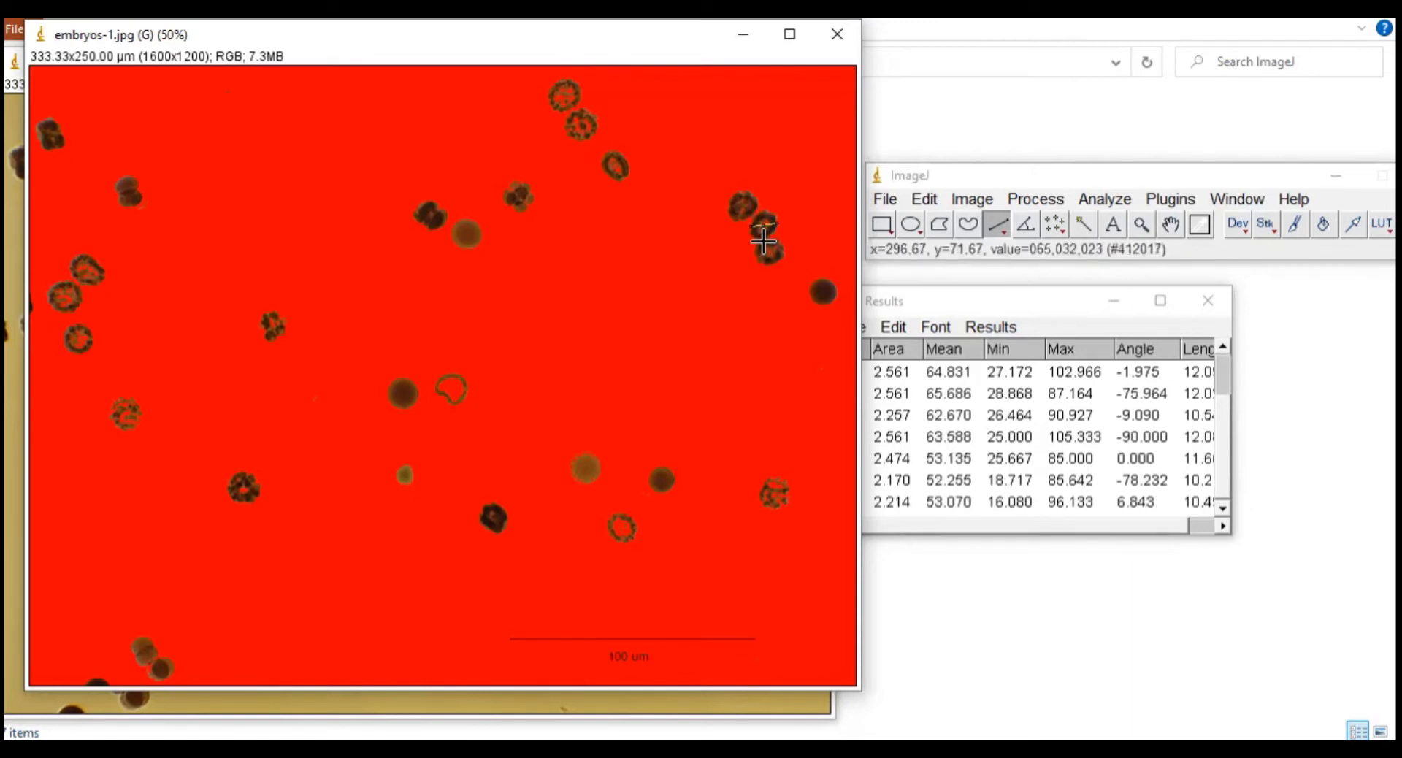
{"action": "left_click_drag", "start_coordinate": [764, 237], "coordinate": [770, 264]}
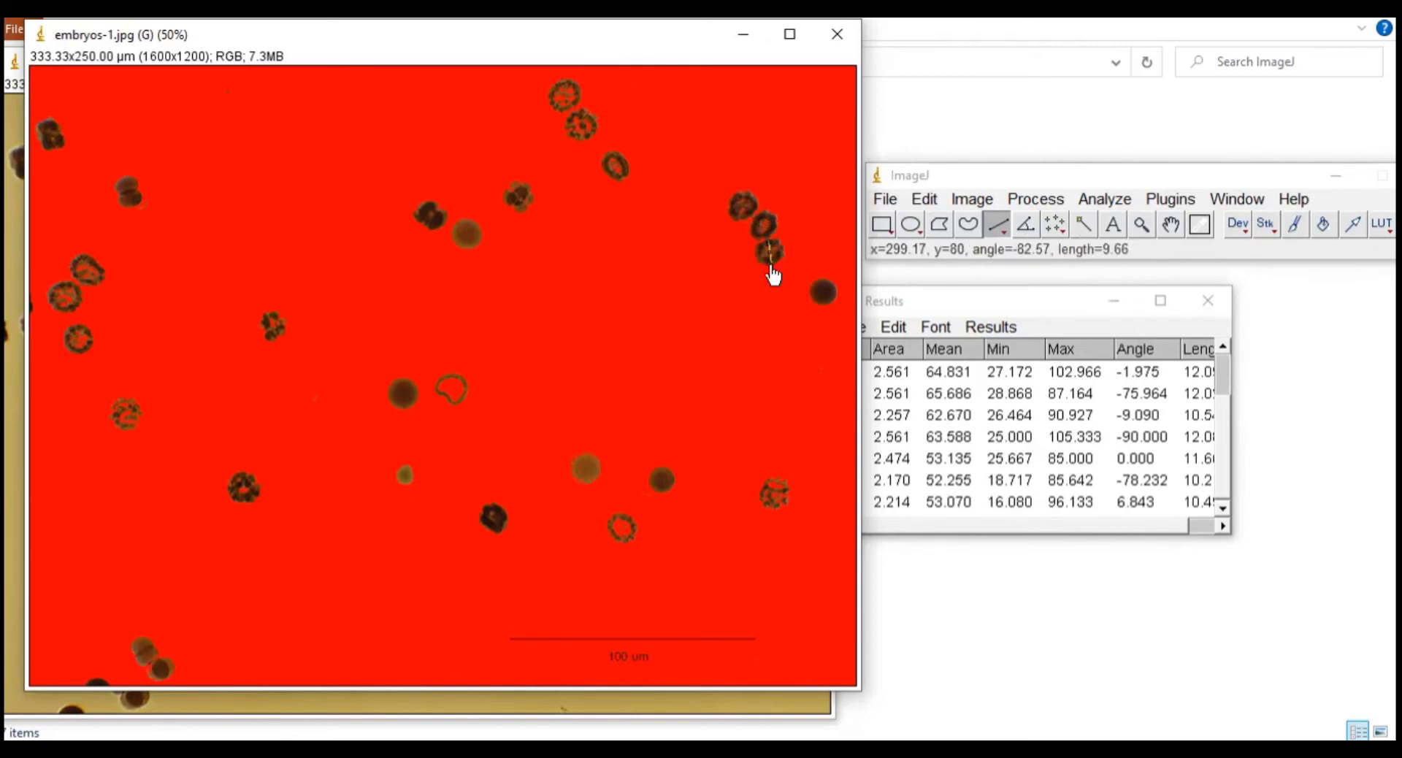
{"action": "key", "text": "ctrl+m"}
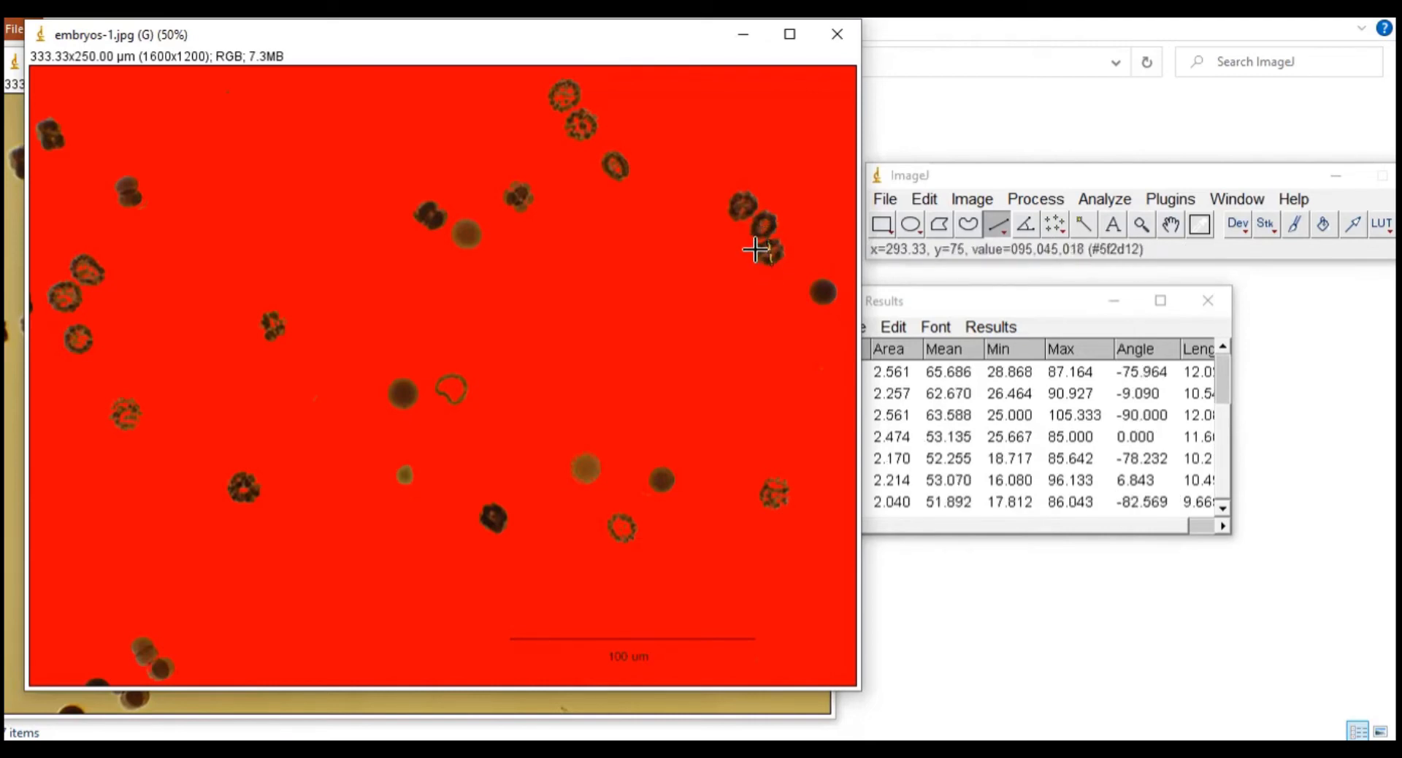
{"action": "left_click_drag", "start_coordinate": [757, 249], "coordinate": [781, 250]}
{"action": "key", "text": "ctrl+m"}
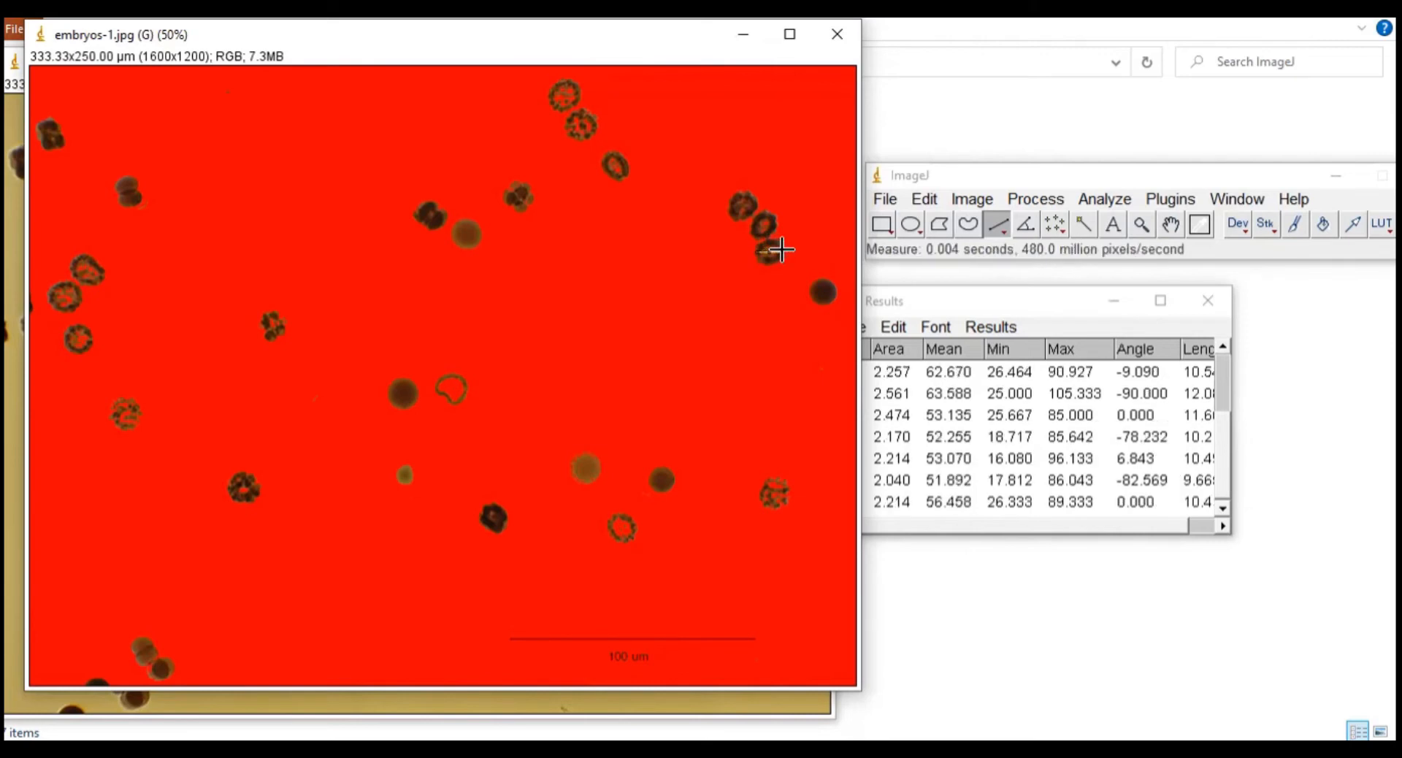
Step: Measure the far-right embryo with near-vertical and near-horizontal lines
{"action": "left_click_drag", "start_coordinate": [822, 276], "coordinate": [825, 300]}
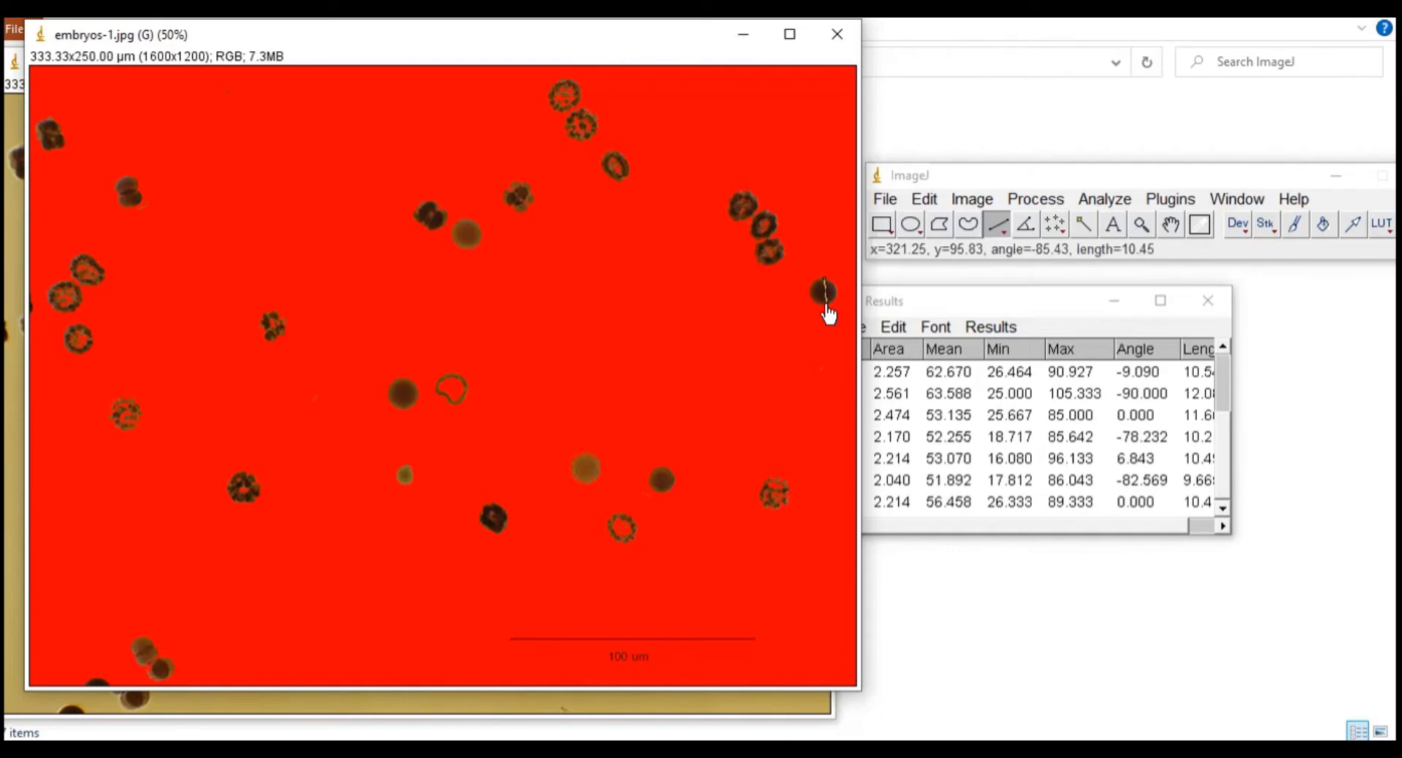
{"action": "key", "text": "ctrl+m"}
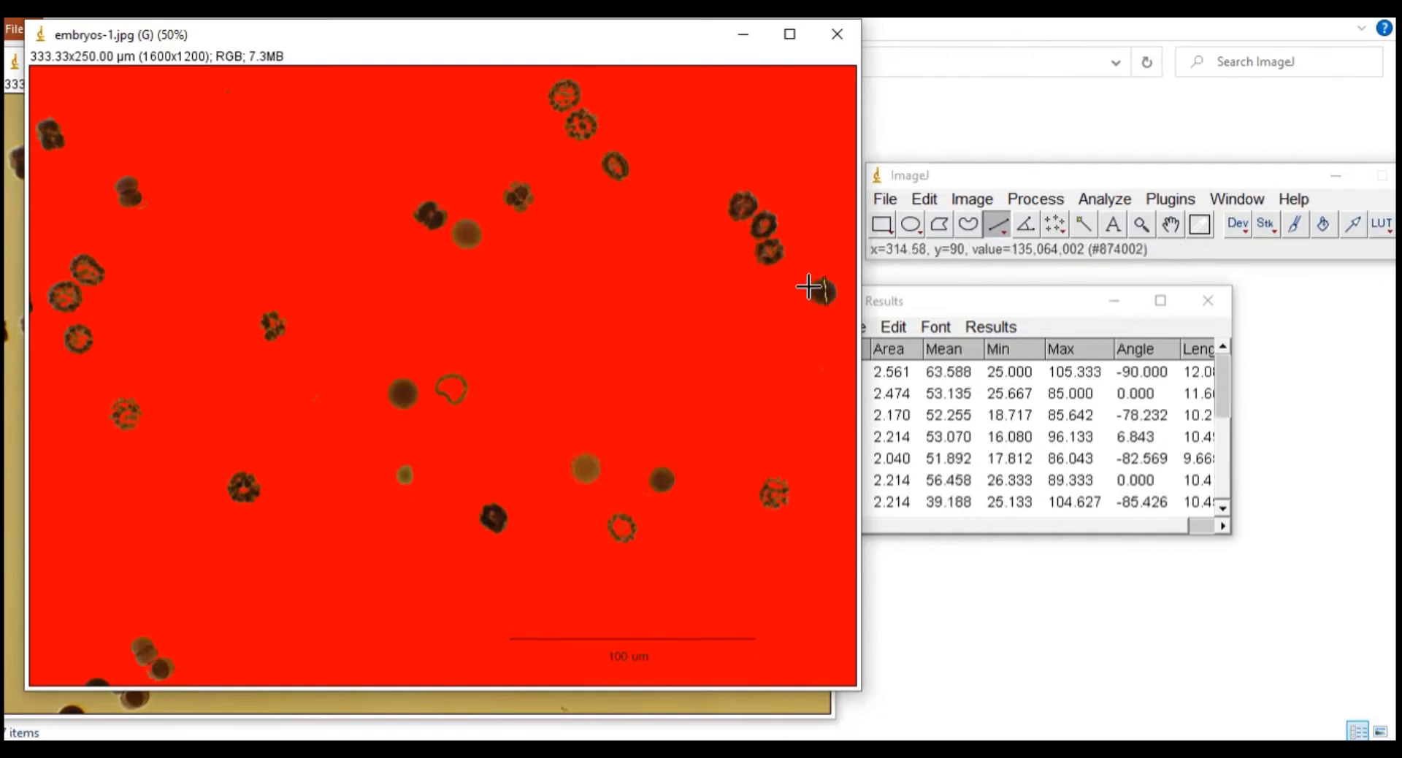
{"action": "left_click_drag", "start_coordinate": [808, 288], "coordinate": [838, 297]}
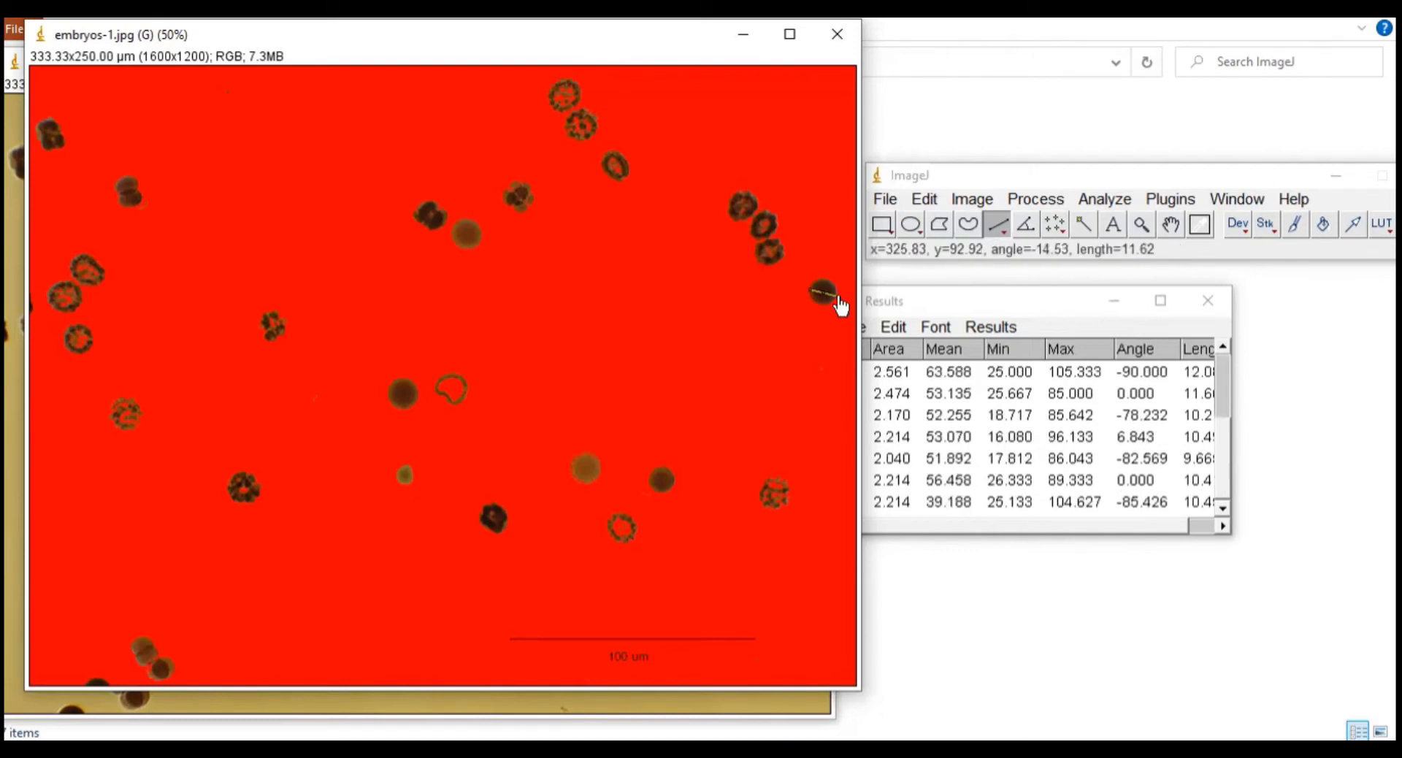
{"action": "key", "text": "ctrl+m"}
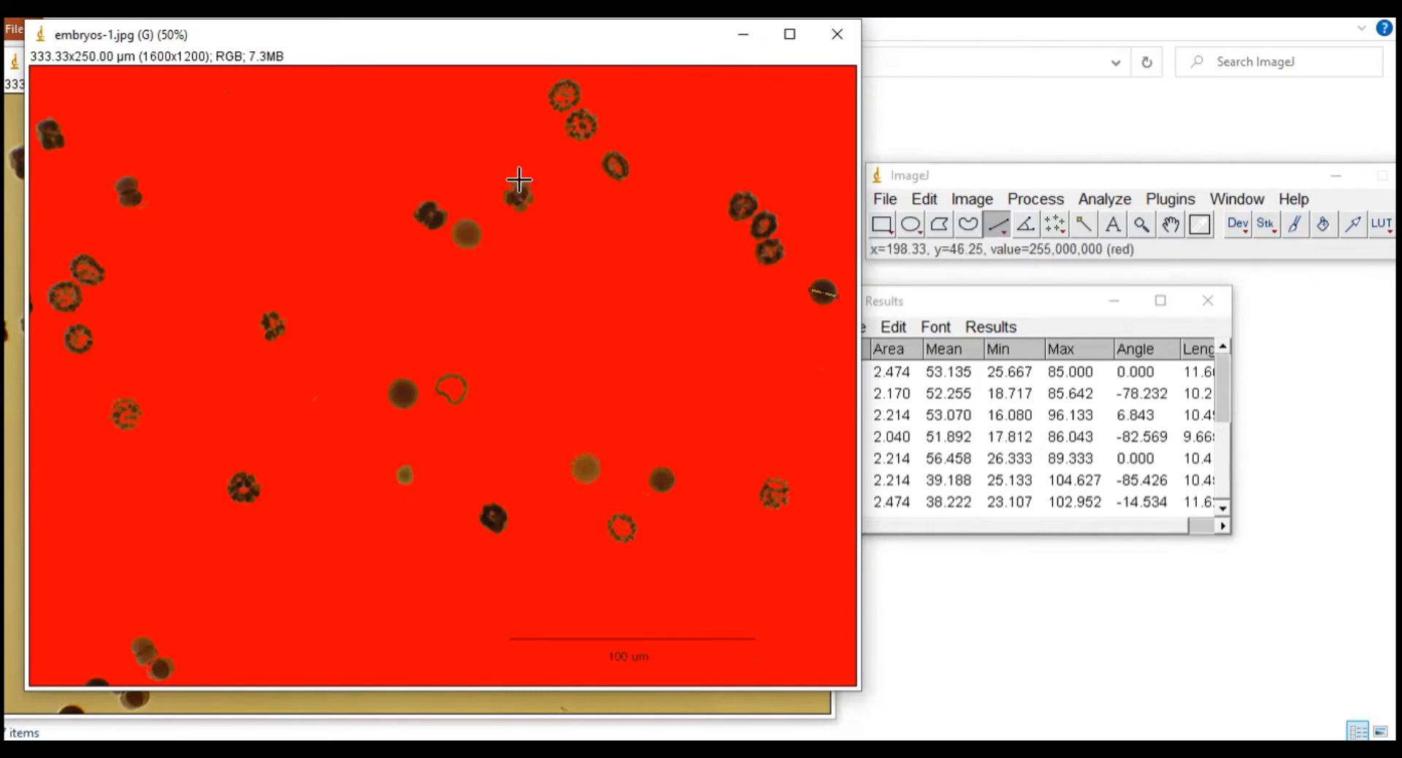
Step: Measure the upper-middle embryo and its neighbour with vertical and horizontal lines
{"action": "left_click_drag", "start_coordinate": [520, 180], "coordinate": [515, 211]}
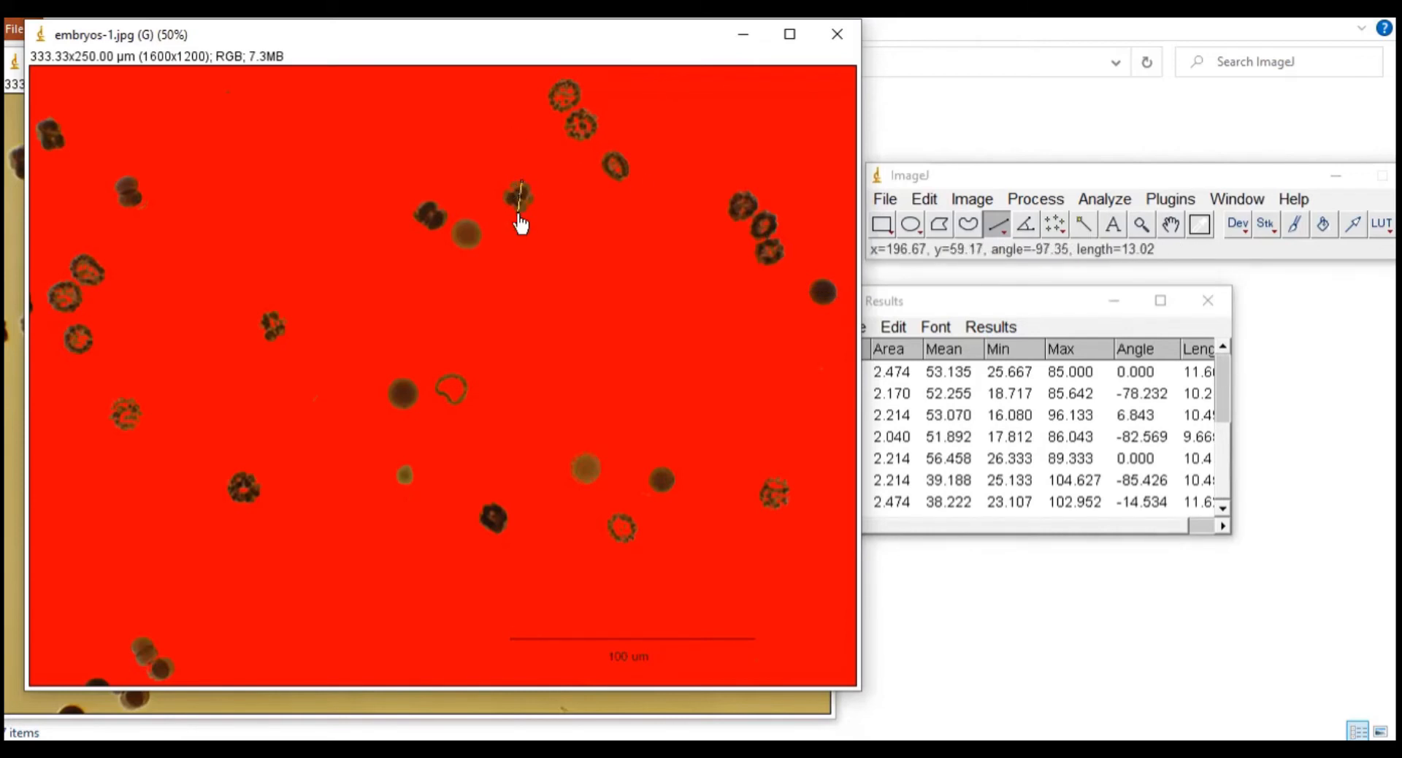
{"action": "key", "text": "ctrl+m"}
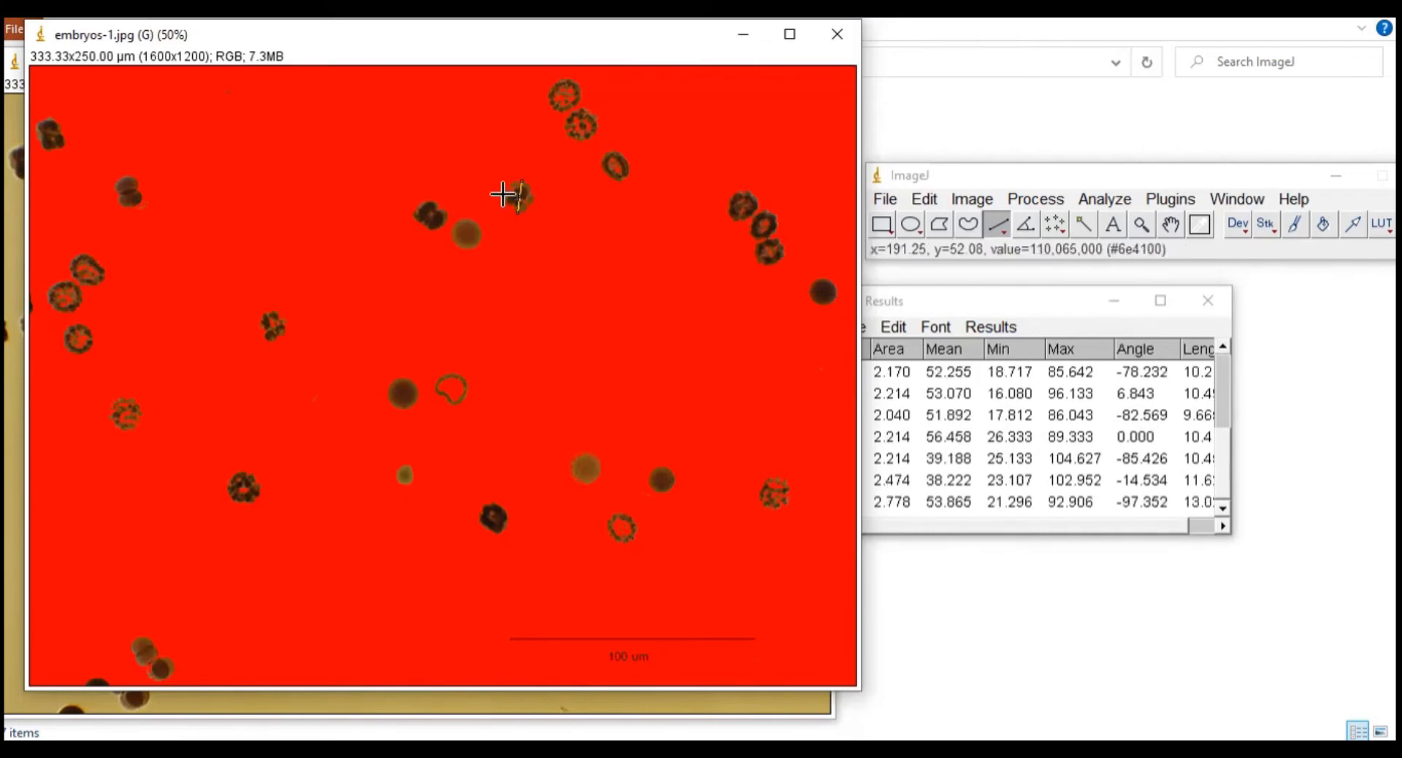
{"action": "left_click_drag", "start_coordinate": [502, 193], "coordinate": [515, 193]}
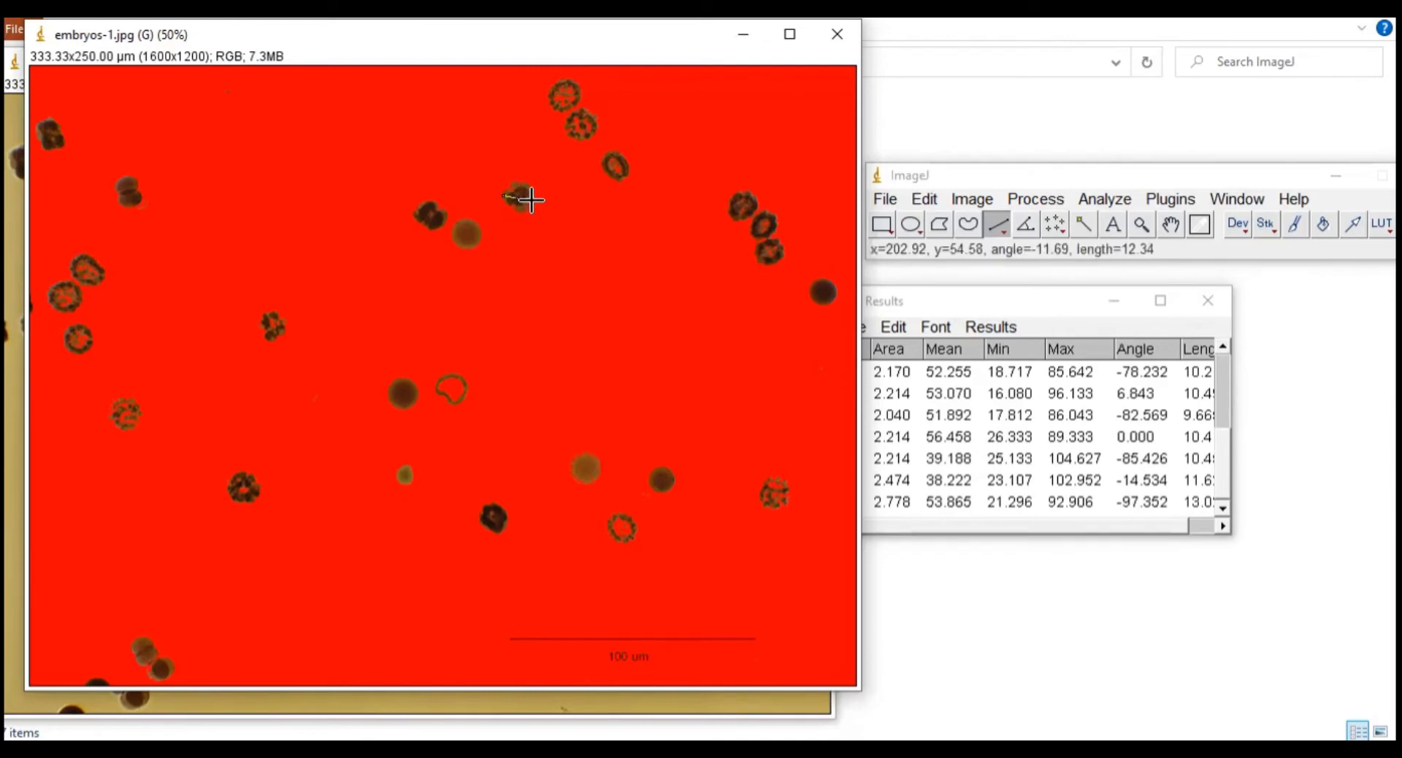
{"action": "key", "text": "ctrl+m"}
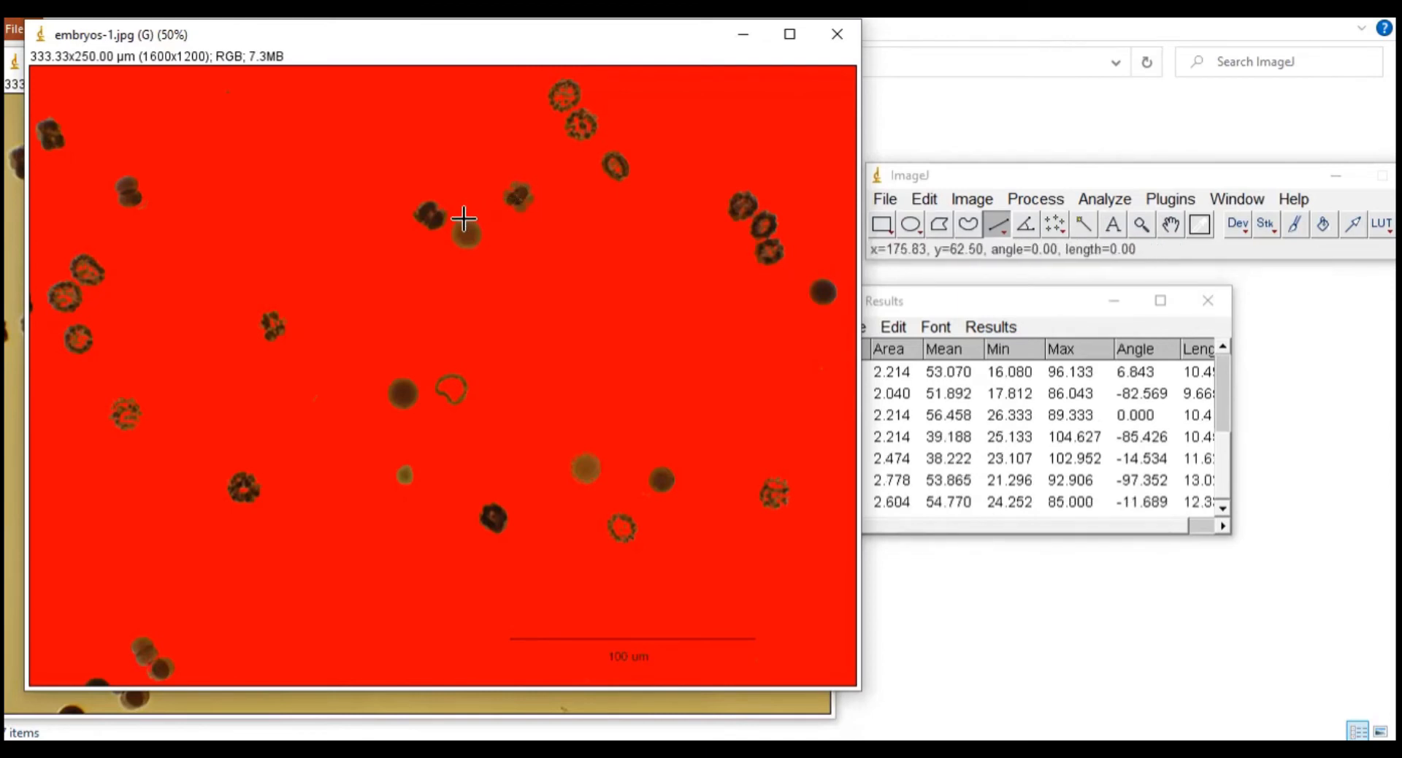
{"action": "left_click_drag", "start_coordinate": [464, 219], "coordinate": [467, 249]}
{"action": "key", "text": "ctrl+m"}
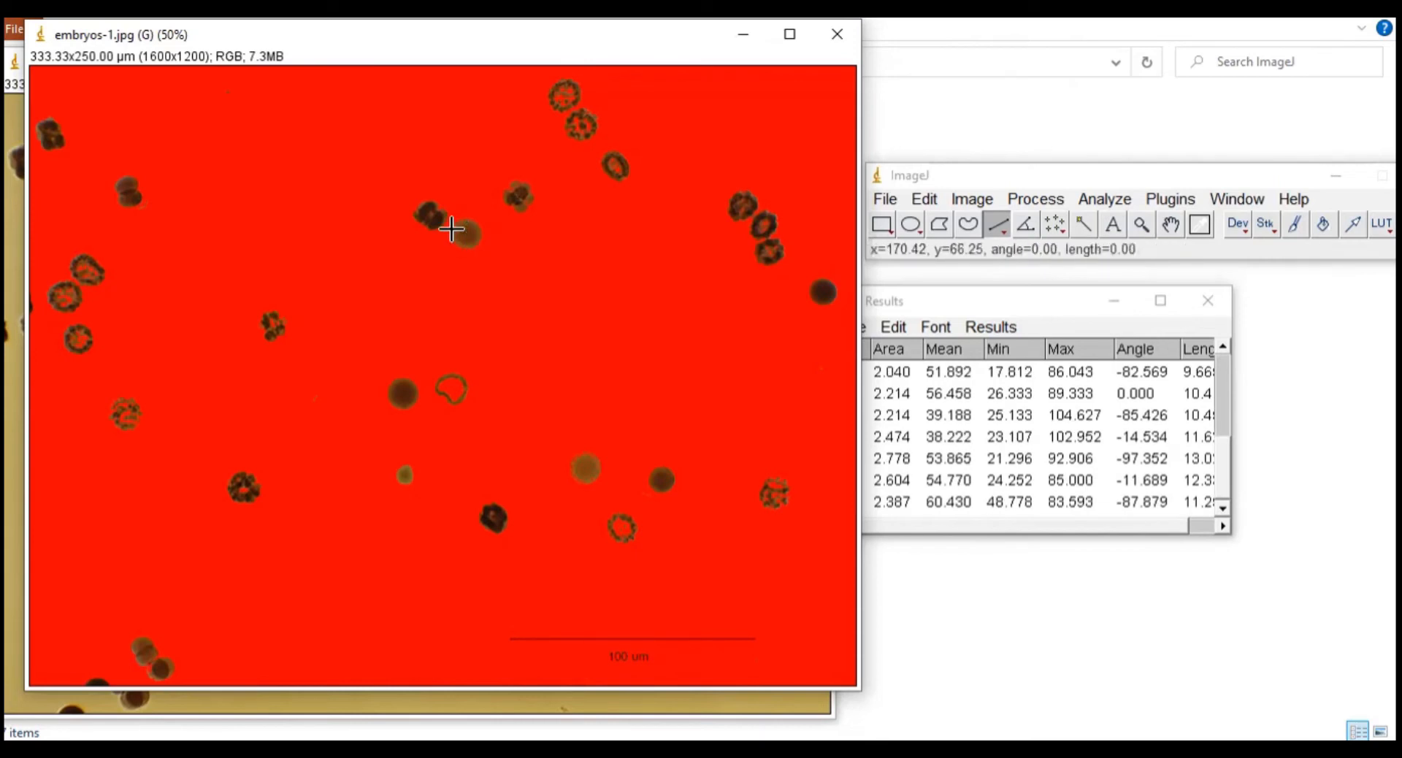
{"action": "mouse_move", "coordinate": [451, 228]}
{"action": "left_mouse_down"}
{"action": "mouse_move", "coordinate": [478, 238]}
{"action": "mouse_move", "coordinate": [432, 234]}
{"action": "mouse_move", "coordinate": [448, 219]}
{"action": "left_mouse_up"}
{"action": "key", "text": "ctrl+m"}
Step: Measure another line across a nearby embryo, adding more Results rows
{"action": "key", "text": "ctrl+m"}
{"action": "key", "text": "ctrl+m"}
{"action": "mouse_move", "coordinate": [450, 371]}
{"action": "left_mouse_down"}
{"action": "mouse_move", "coordinate": [451, 396]}
{"action": "mouse_move", "coordinate": [474, 387]}
{"action": "mouse_move", "coordinate": [400, 395]}
{"action": "mouse_move", "coordinate": [417, 401]}
{"action": "left_mouse_up"}
{"action": "key", "text": "ctrl+m"}
{"action": "key", "text": "ctrl+m"}
{"action": "key", "text": "ctrl+m"}
{"action": "key", "text": "ctrl+m"}
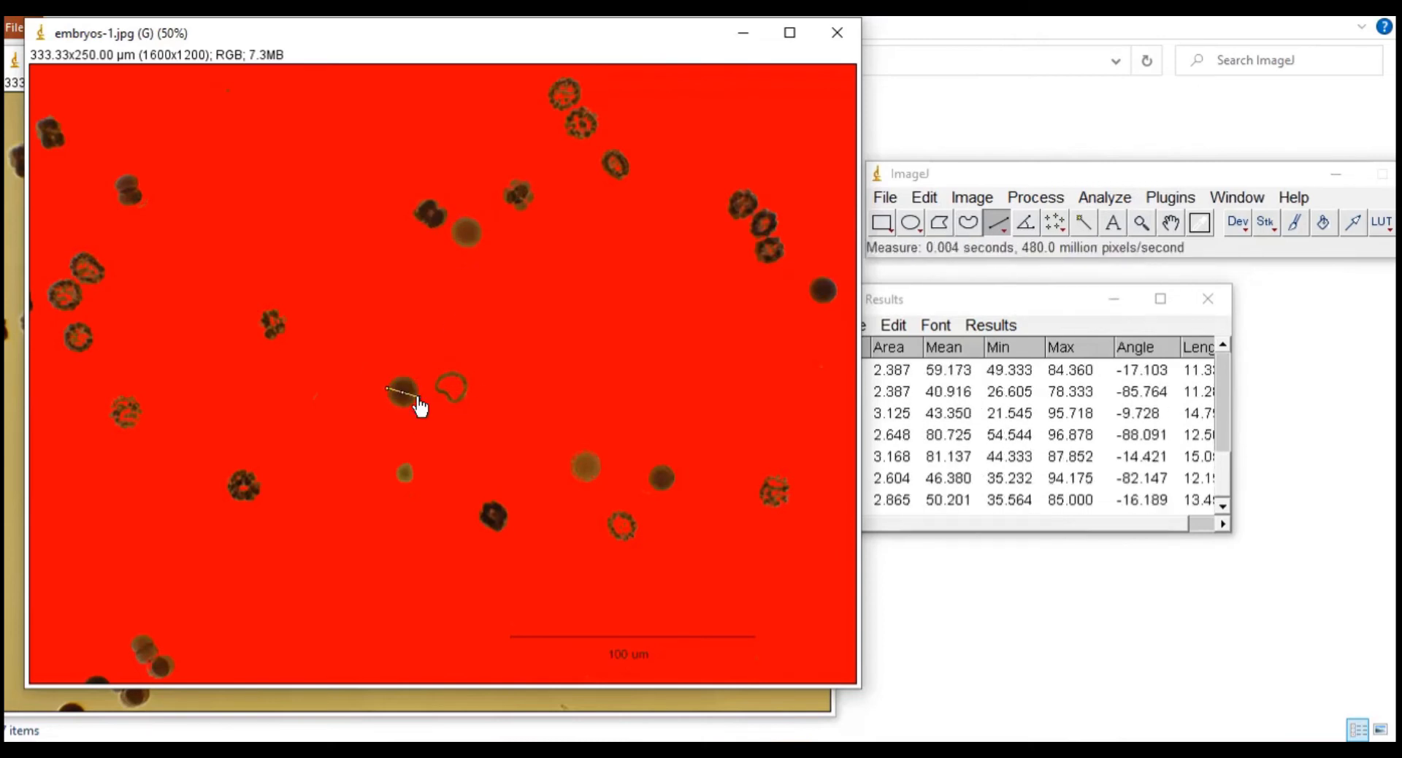
Step: Measure the small, dark and lower-right embryos along the bottom with Ctrl+M
{"action": "mouse_move", "coordinate": [404, 458]}
{"action": "left_mouse_down"}
{"action": "mouse_move", "coordinate": [401, 476]}
{"action": "mouse_move", "coordinate": [414, 476]}
{"action": "left_mouse_up"}
{"action": "key", "text": "ctrl+m"}
{"action": "key", "text": "ctrl+m"}
{"action": "mouse_move", "coordinate": [488, 503]}
{"action": "left_mouse_down"}
{"action": "mouse_move", "coordinate": [493, 530]}
{"action": "mouse_move", "coordinate": [509, 522]}
{"action": "left_mouse_up"}
{"action": "key", "text": "ctrl+m"}
{"action": "key", "text": "ctrl+m"}
{"action": "mouse_move", "coordinate": [583, 453]}
{"action": "left_mouse_down"}
{"action": "mouse_move", "coordinate": [586, 482]}
{"action": "mouse_move", "coordinate": [600, 471]}
{"action": "mouse_move", "coordinate": [656, 496]}
{"action": "mouse_move", "coordinate": [685, 483]}
{"action": "left_mouse_up"}
Step: Measure the left-side, lower-left and bottom-left embryos
{"action": "key", "text": "ctrl+m"}
{"action": "key", "text": "ctrl+m"}
{"action": "key", "text": "ctrl+m"}
{"action": "key", "text": "ctrl+m"}
{"action": "mouse_move", "coordinate": [615, 511]}
{"action": "left_mouse_down"}
{"action": "mouse_move", "coordinate": [626, 539]}
{"action": "mouse_move", "coordinate": [635, 526]}
{"action": "left_mouse_up"}
{"action": "key", "text": "ctrl+m"}
{"action": "key", "text": "ctrl+m"}
{"action": "left_click_drag", "start_coordinate": [771, 476], "coordinate": [774, 506]}
{"action": "key", "text": "ctrl+m"}
{"action": "left_click_drag", "start_coordinate": [759, 484], "coordinate": [783, 493]}
{"action": "key", "text": "ctrl+m"}
{"action": "key", "text": "ctrl+m"}
{"action": "left_click_drag", "start_coordinate": [271, 311], "coordinate": [282, 340]}
{"action": "key", "text": "ctrl+m"}
{"action": "mouse_move", "coordinate": [240, 468]}
{"action": "left_mouse_down"}
{"action": "mouse_move", "coordinate": [247, 506]}
{"action": "mouse_move", "coordinate": [260, 496]}
{"action": "left_mouse_up"}
{"action": "key", "text": "ctrl+m"}
{"action": "key", "text": "ctrl+m"}
{"action": "mouse_move", "coordinate": [139, 632]}
{"action": "left_mouse_down"}
{"action": "mouse_move", "coordinate": [152, 676]}
{"action": "mouse_move", "coordinate": [162, 667]}
{"action": "left_mouse_up"}
{"action": "key", "text": "ctrl+m"}
{"action": "key", "text": "ctrl+m"}
{"action": "key", "text": "ctrl+m"}
{"action": "key", "text": "ctrl+m"}
{"action": "key", "text": "ctrl+m"}
{"action": "key", "text": "ctrl+m"}
{"action": "key", "text": "ctrl+m"}
{"action": "key", "text": "ctrl+m"}
Step: Measure the remaining left and upper-left embryos up to the top-left corner
{"action": "key", "text": "ctrl+m"}
{"action": "mouse_move", "coordinate": [121, 400]}
{"action": "left_mouse_down"}
{"action": "mouse_move", "coordinate": [132, 429]}
{"action": "mouse_move", "coordinate": [119, 429]}
{"action": "left_mouse_up"}
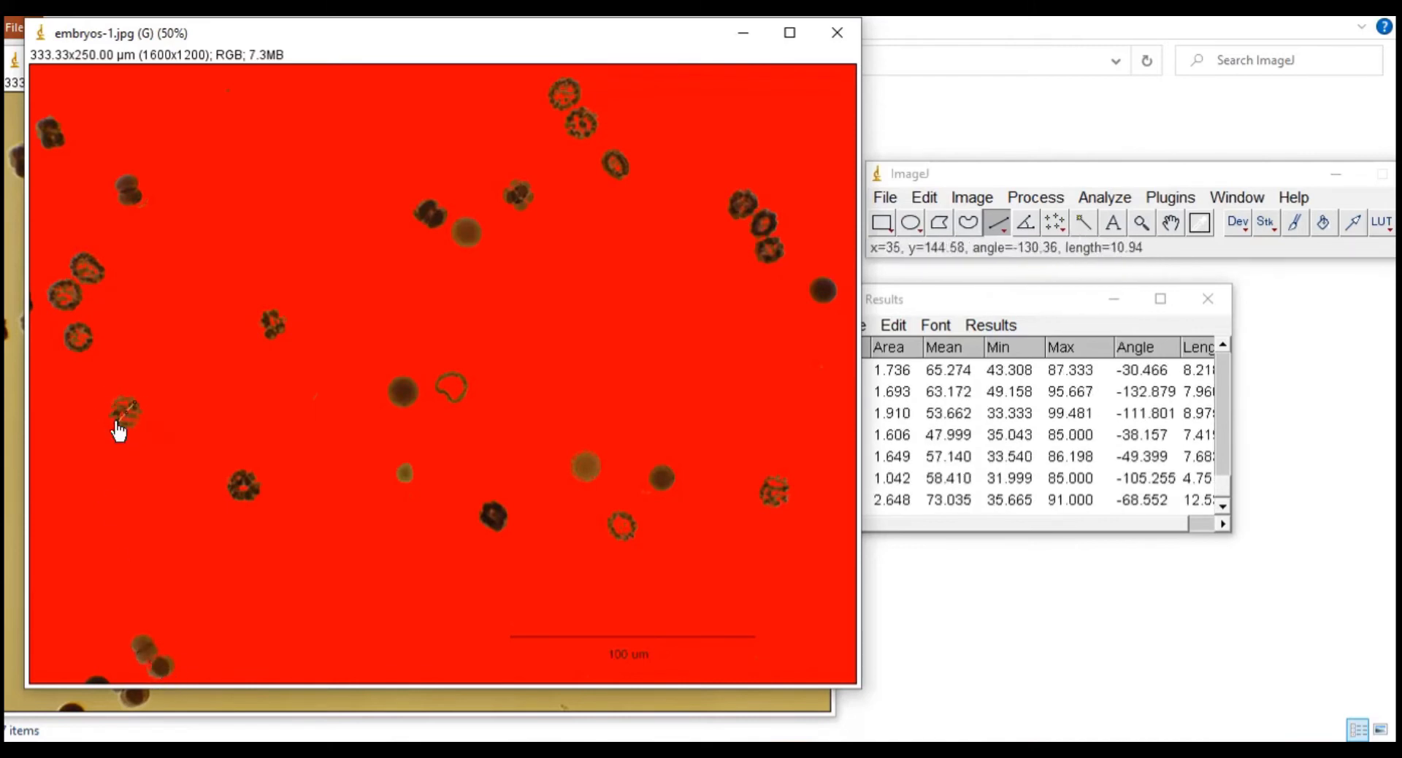
{"action": "key", "text": "ctrl+m"}
{"action": "key", "text": "ctrl+m"}
{"action": "mouse_move", "coordinate": [77, 324]}
{"action": "left_mouse_down"}
{"action": "mouse_move", "coordinate": [78, 351]}
{"action": "mouse_move", "coordinate": [91, 345]}
{"action": "left_mouse_up"}
{"action": "key", "text": "ctrl+m"}
{"action": "left_click_drag", "start_coordinate": [63, 275], "coordinate": [82, 308]}
{"action": "key", "text": "ctrl+m"}
{"action": "key", "text": "ctrl+m"}
{"action": "mouse_move", "coordinate": [81, 252]}
{"action": "left_mouse_down"}
{"action": "mouse_move", "coordinate": [91, 288]}
{"action": "mouse_move", "coordinate": [91, 276]}
{"action": "left_mouse_up"}
{"action": "key", "text": "ctrl+m"}
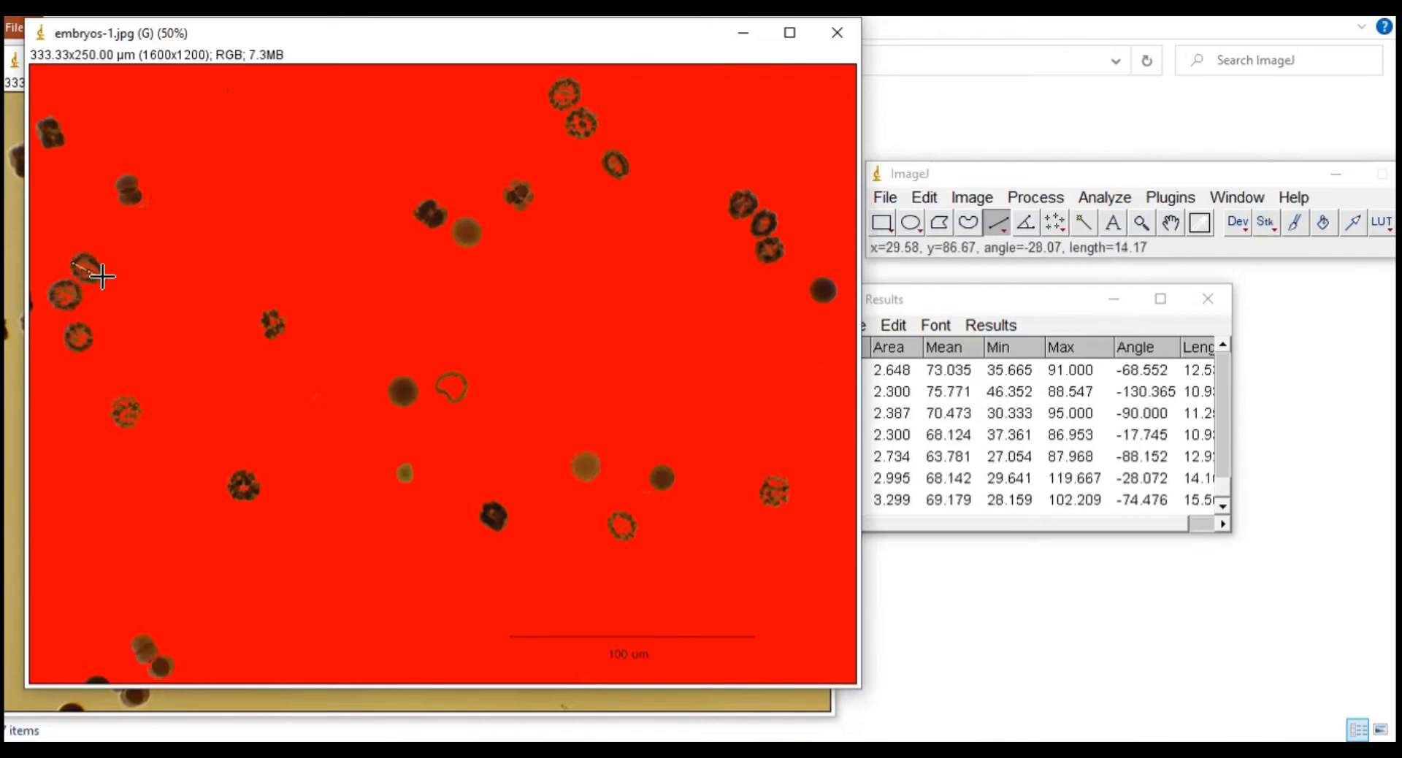
{"action": "key", "text": "ctrl+m"}
{"action": "mouse_move", "coordinate": [122, 177]}
{"action": "left_mouse_down"}
{"action": "mouse_move", "coordinate": [130, 200]}
{"action": "mouse_move", "coordinate": [141, 191]}
{"action": "left_mouse_up"}
{"action": "key", "text": "ctrl+m"}
{"action": "key", "text": "ctrl+m"}
{"action": "key", "text": "ctrl+m"}
{"action": "key", "text": "ctrl+m"}
{"action": "left_click_drag", "start_coordinate": [43, 114], "coordinate": [56, 135]}
{"action": "key", "text": "ctrl+m"}
{"action": "key", "text": "ctrl+m"}
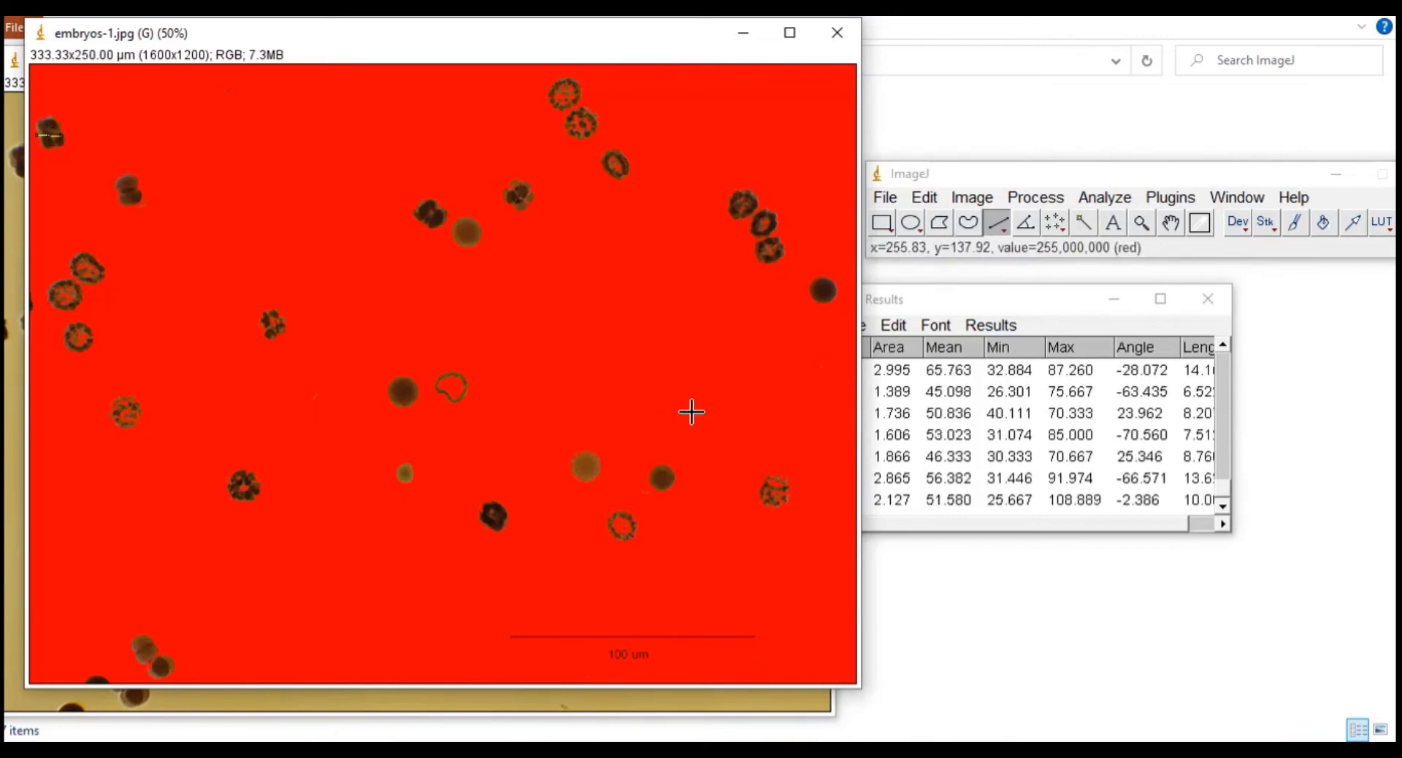
Step: Maximize the 62-row Results window and choose File > Save As for it
{"action": "left_click", "coordinate": [1036, 300]}
{"action": "double_click", "coordinate": [1036, 301]}
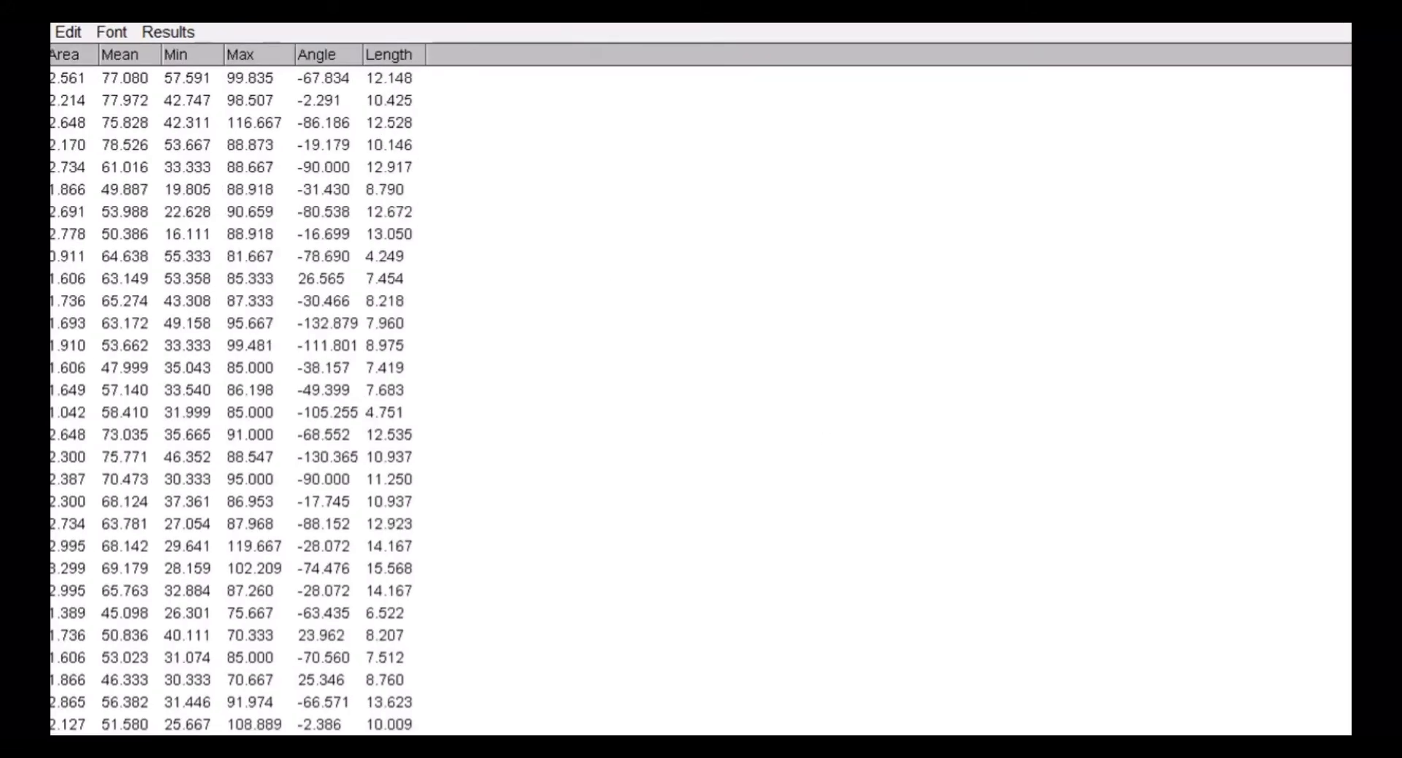
{"action": "left_click", "coordinate": [38, 33]}
{"action": "left_click", "coordinate": [51, 62]}
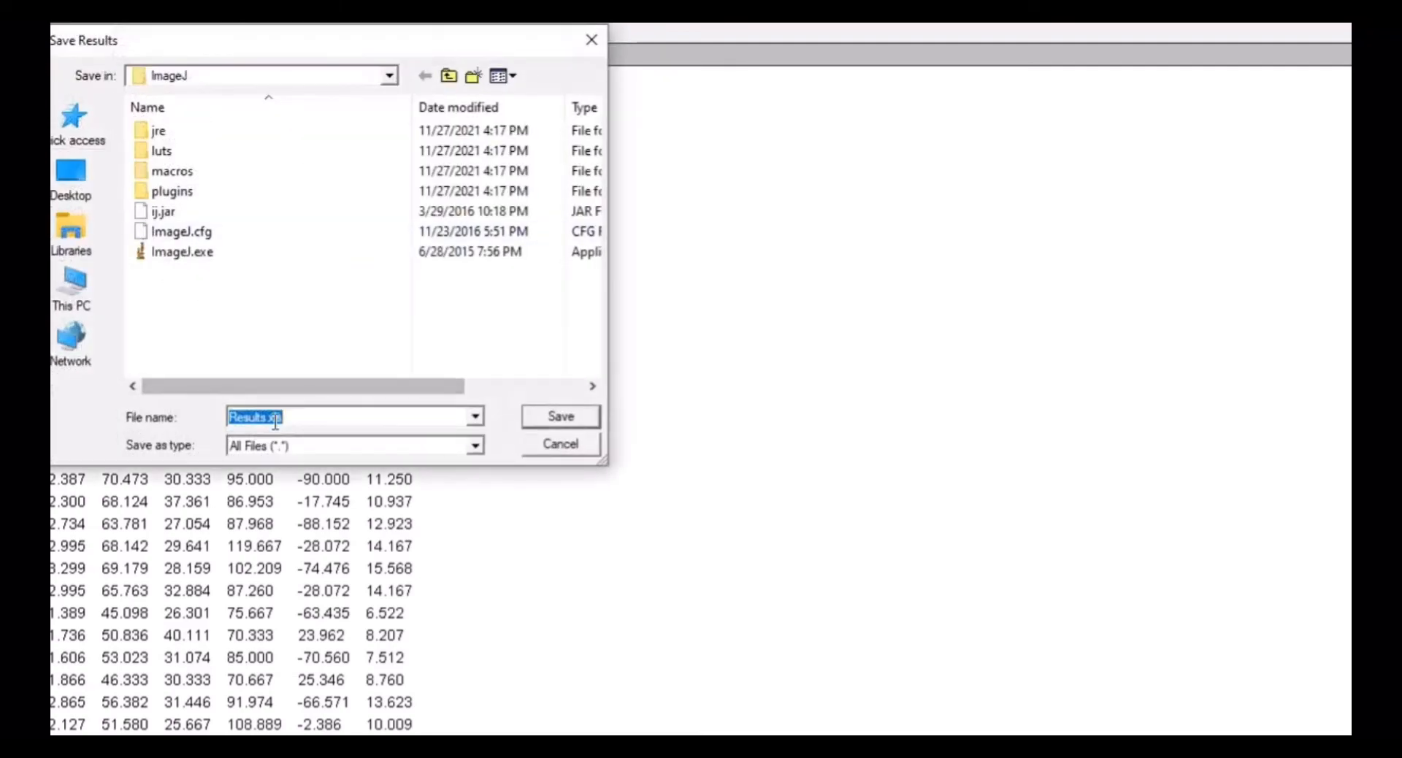
Step: Save the Results table as LENGTH.xls in the Documents\AVG_PS folder
{"action": "type", "text": "IEN"}
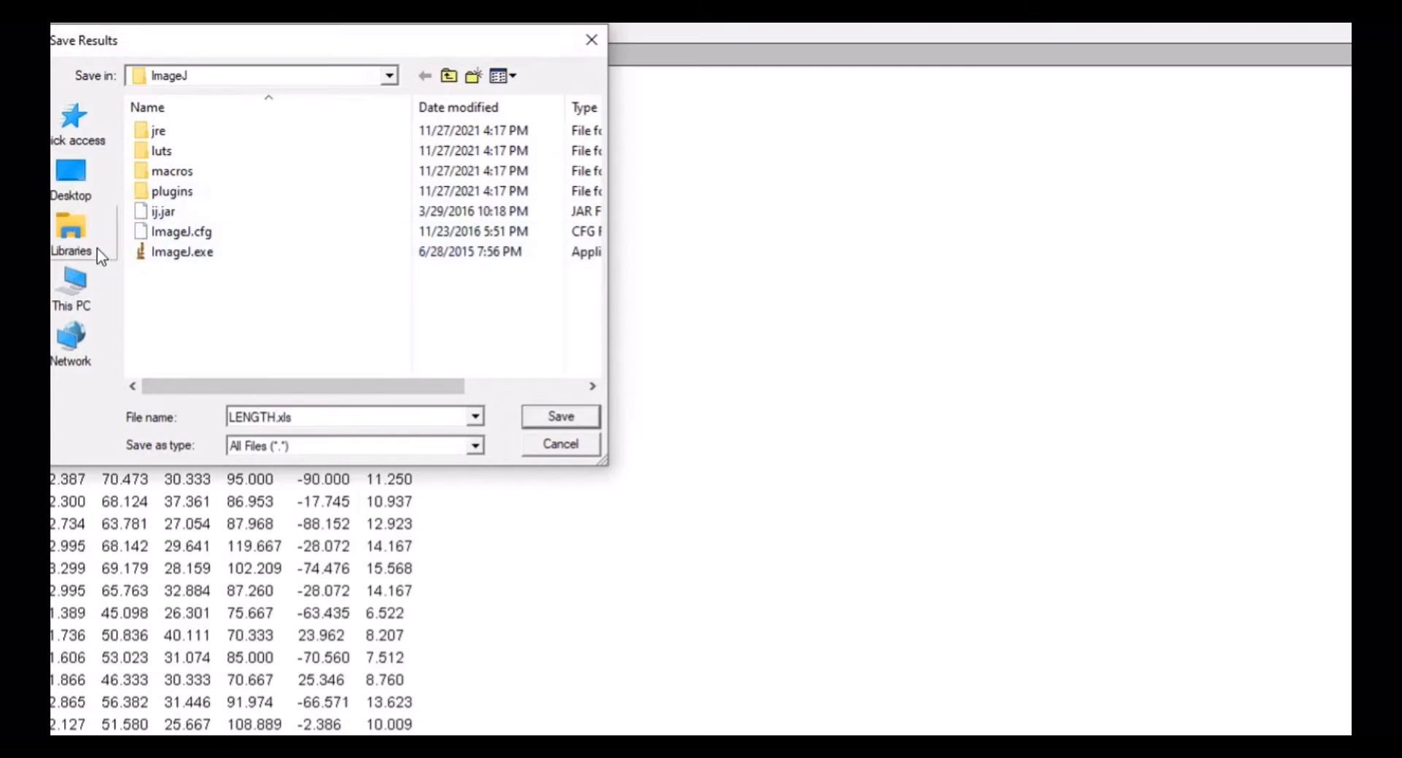
{"action": "left_click", "coordinate": [76, 227]}
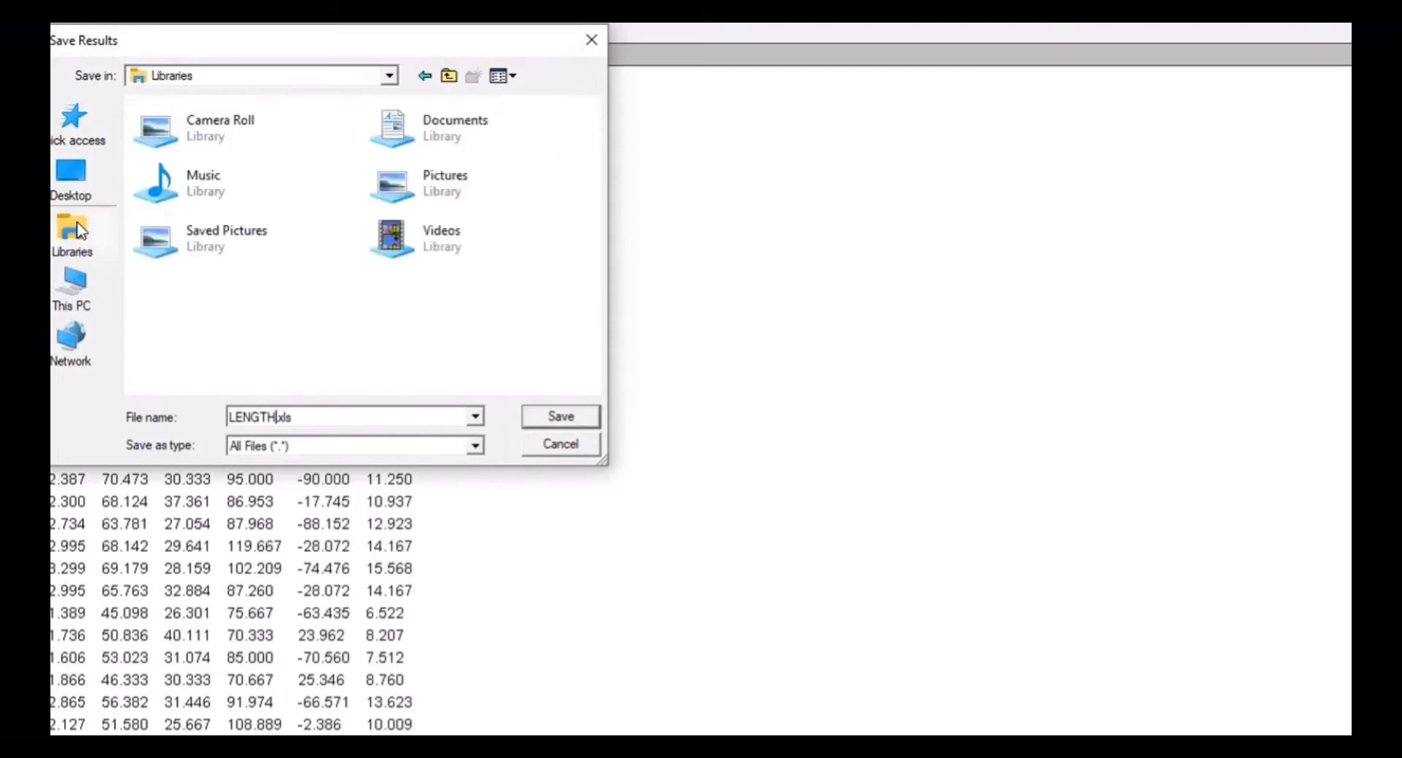
{"action": "double_click", "coordinate": [438, 129]}
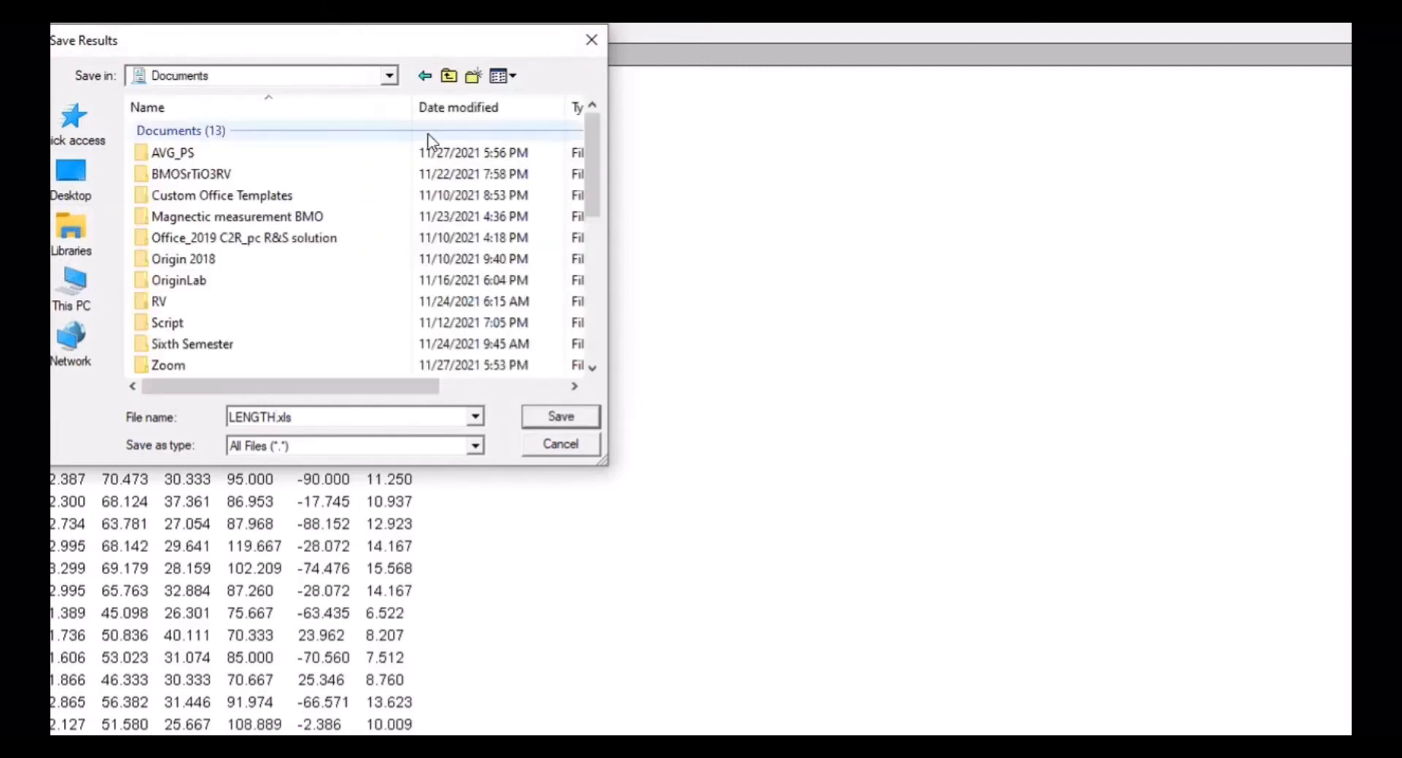
{"action": "left_click_drag", "start_coordinate": [592, 175], "coordinate": [632, 269]}
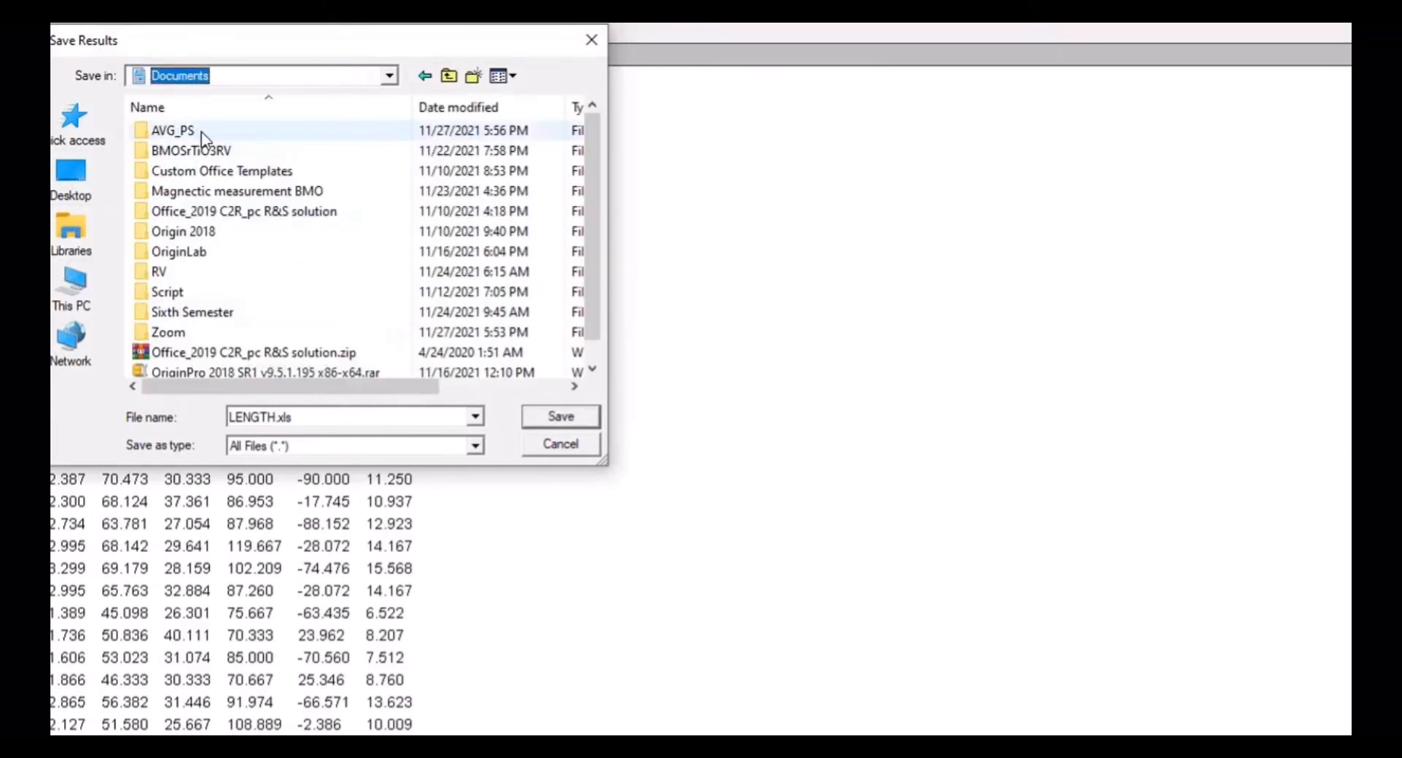
{"action": "double_click", "coordinate": [205, 136]}
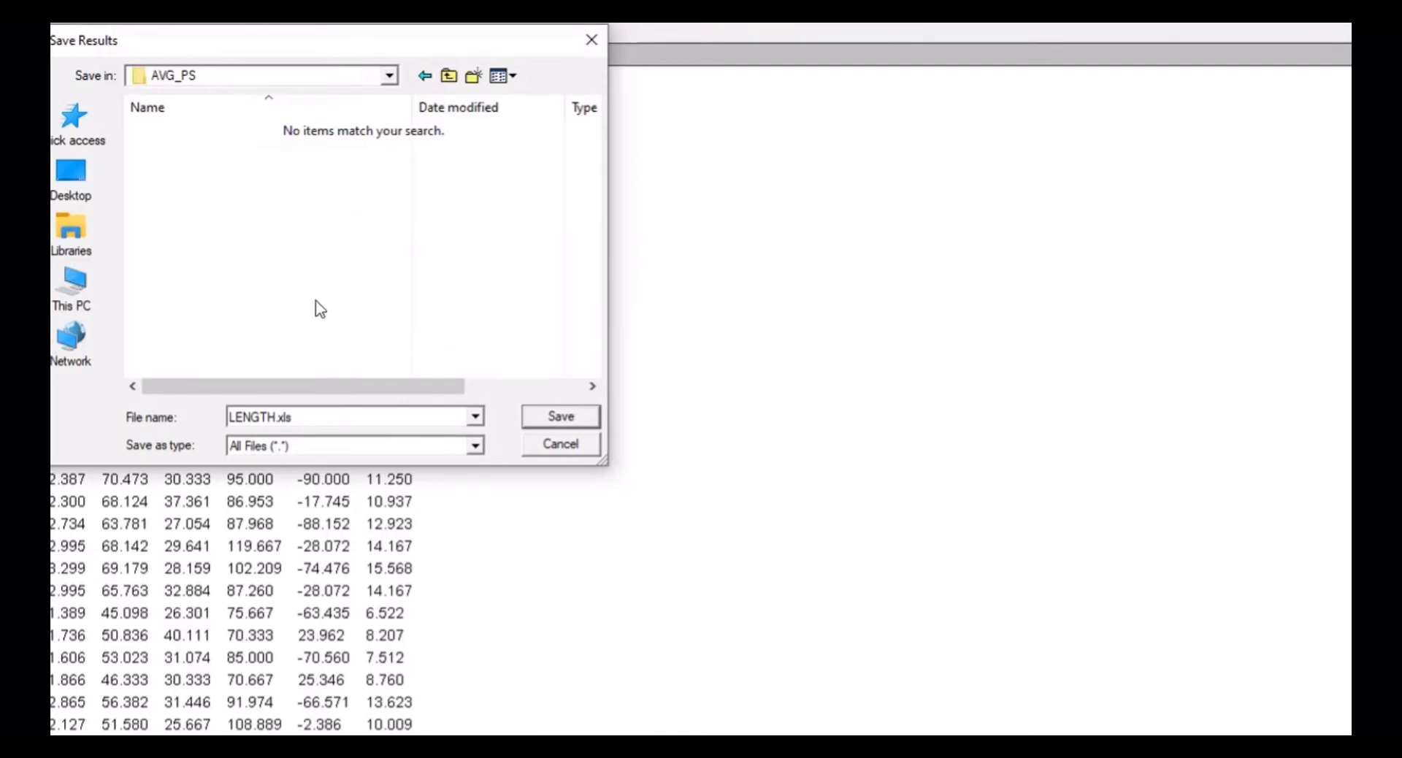
{"action": "left_click", "coordinate": [533, 416]}
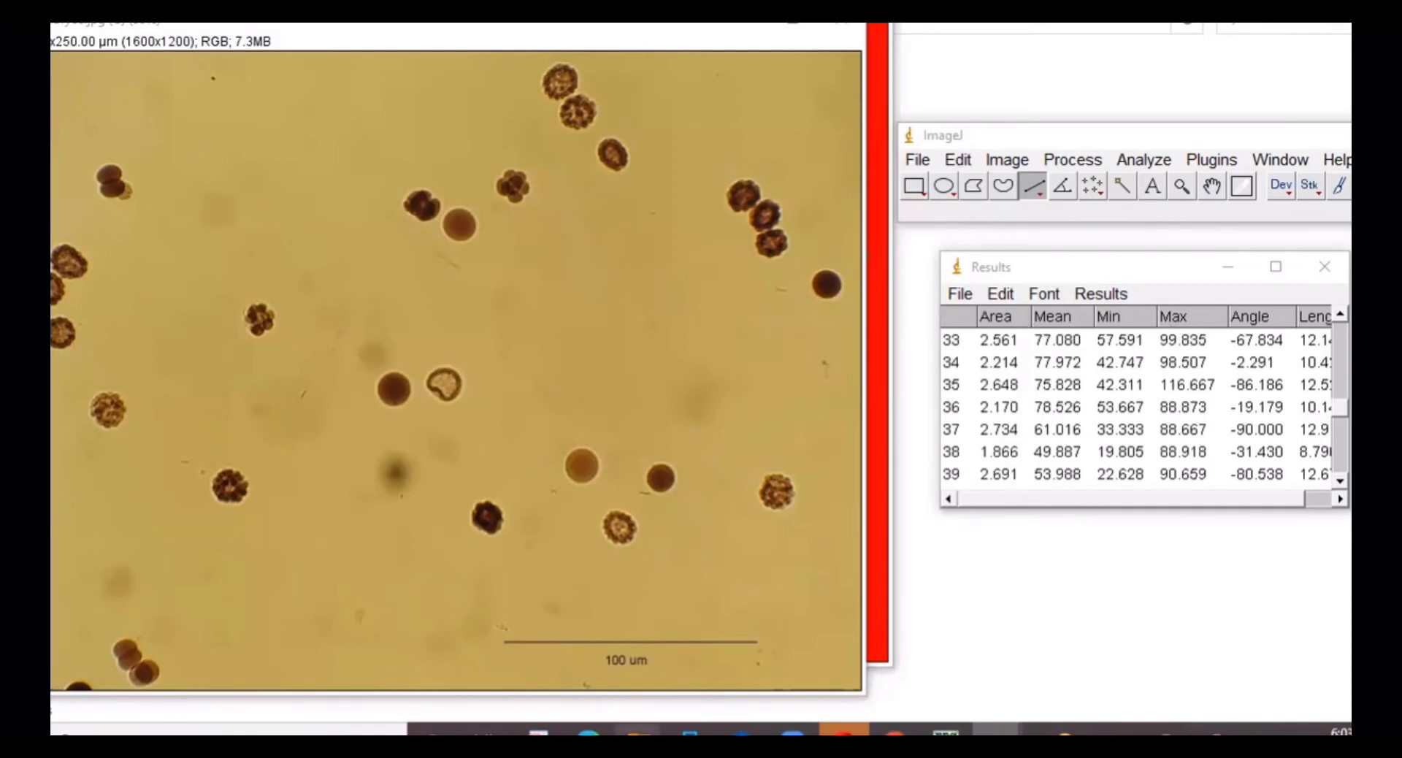
Step: In File Explorer, open LENGTH.xls from the AVG_PS folder
{"action": "mouse_move", "coordinate": [637, 730]}
{"action": "left_click", "coordinate": [682, 650]}
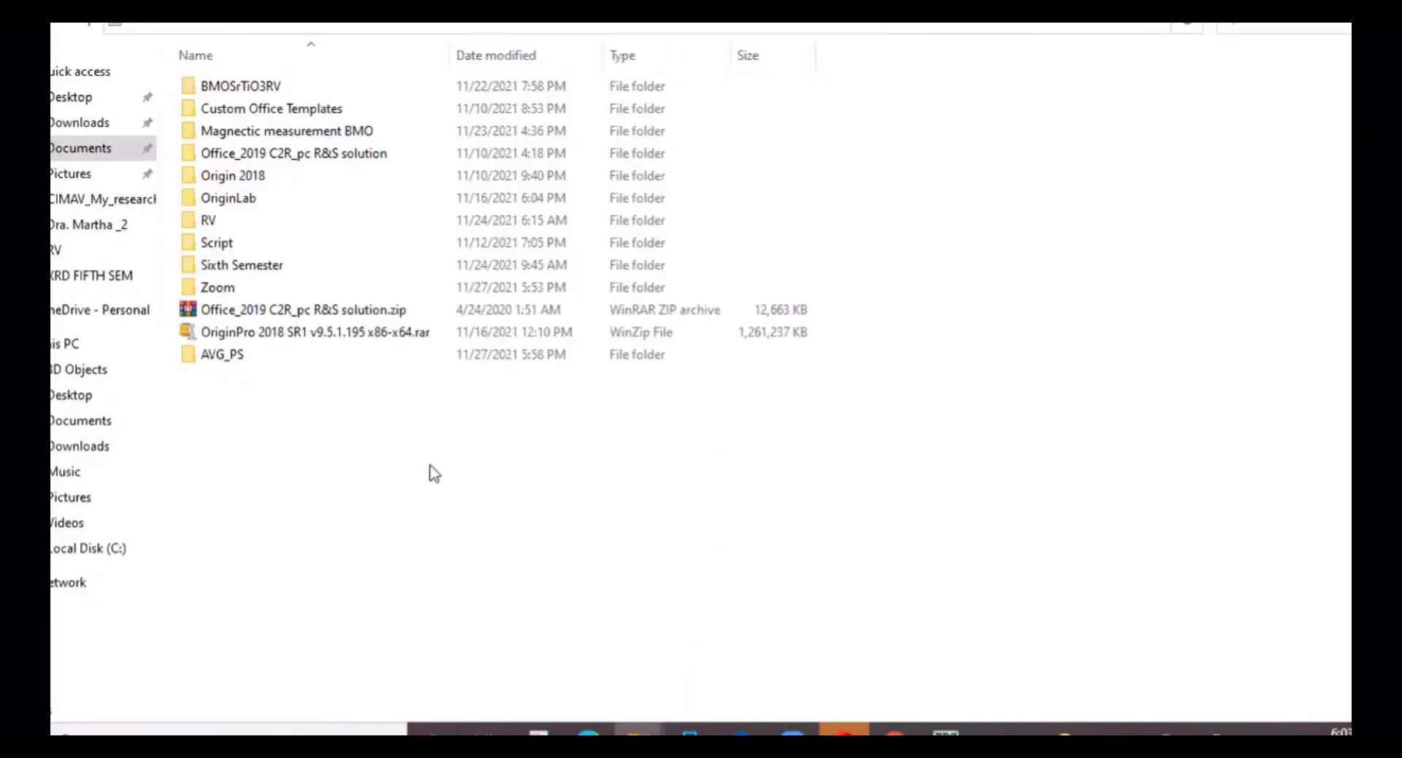
{"action": "double_click", "coordinate": [259, 358]}
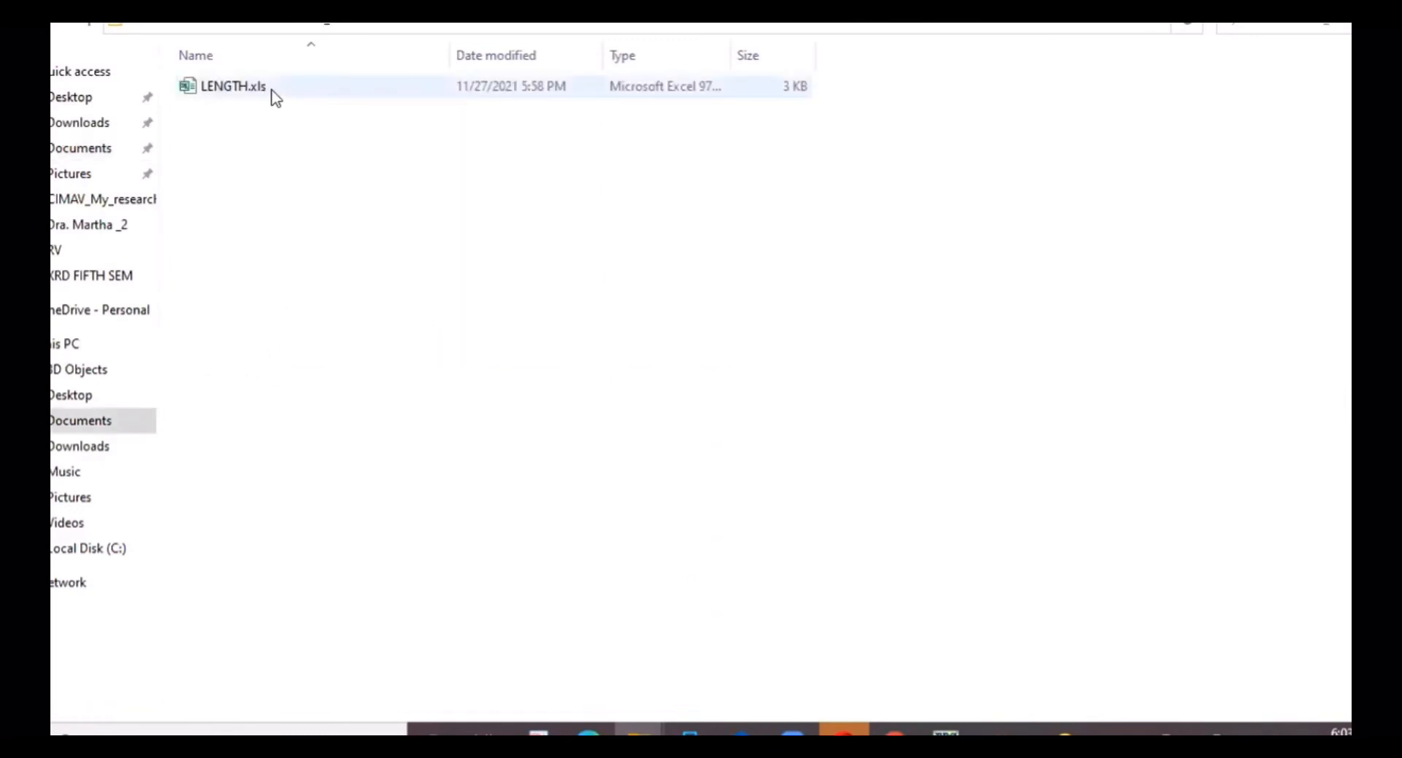
{"action": "double_click", "coordinate": [276, 93]}
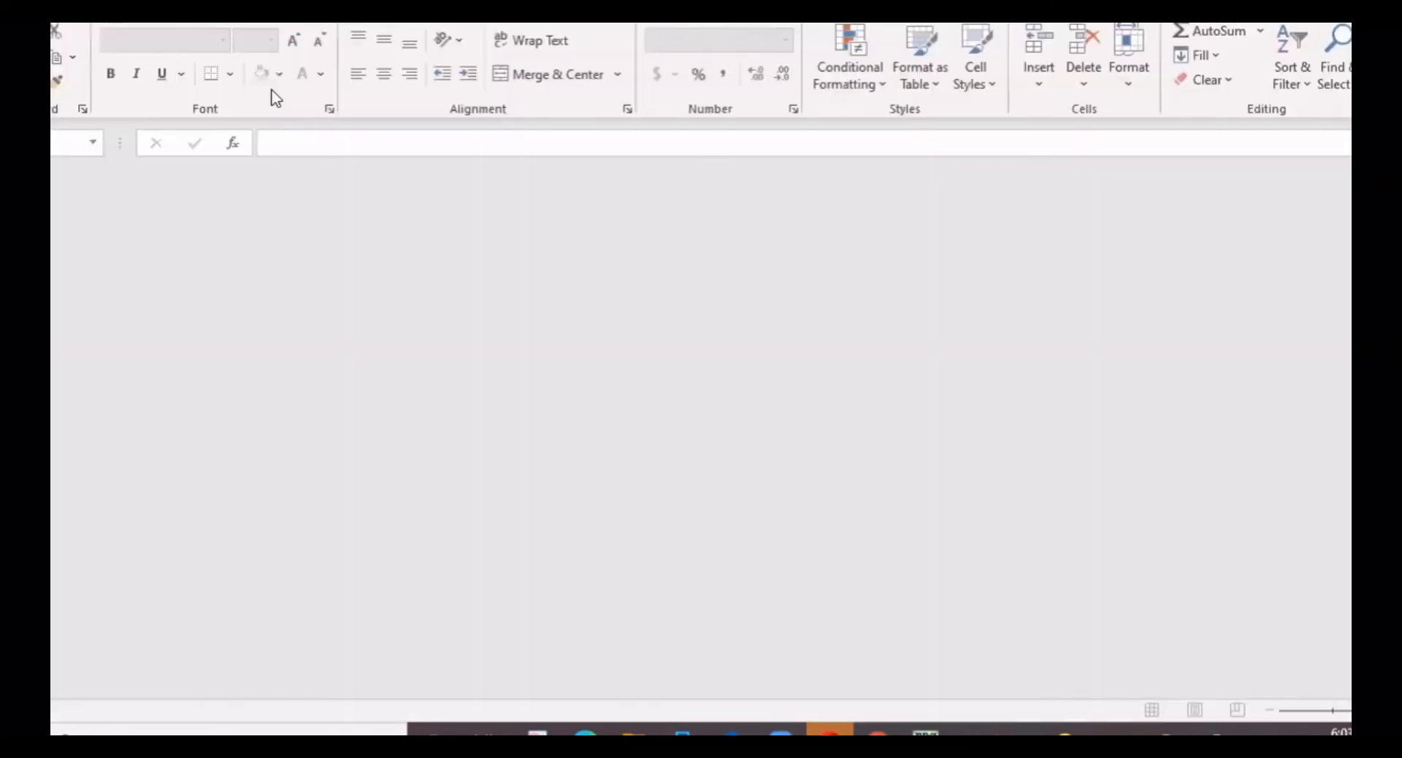
Step: Accept the format warning and rename the G1 heading to Length(µm)
{"action": "left_click", "coordinate": [658, 407]}
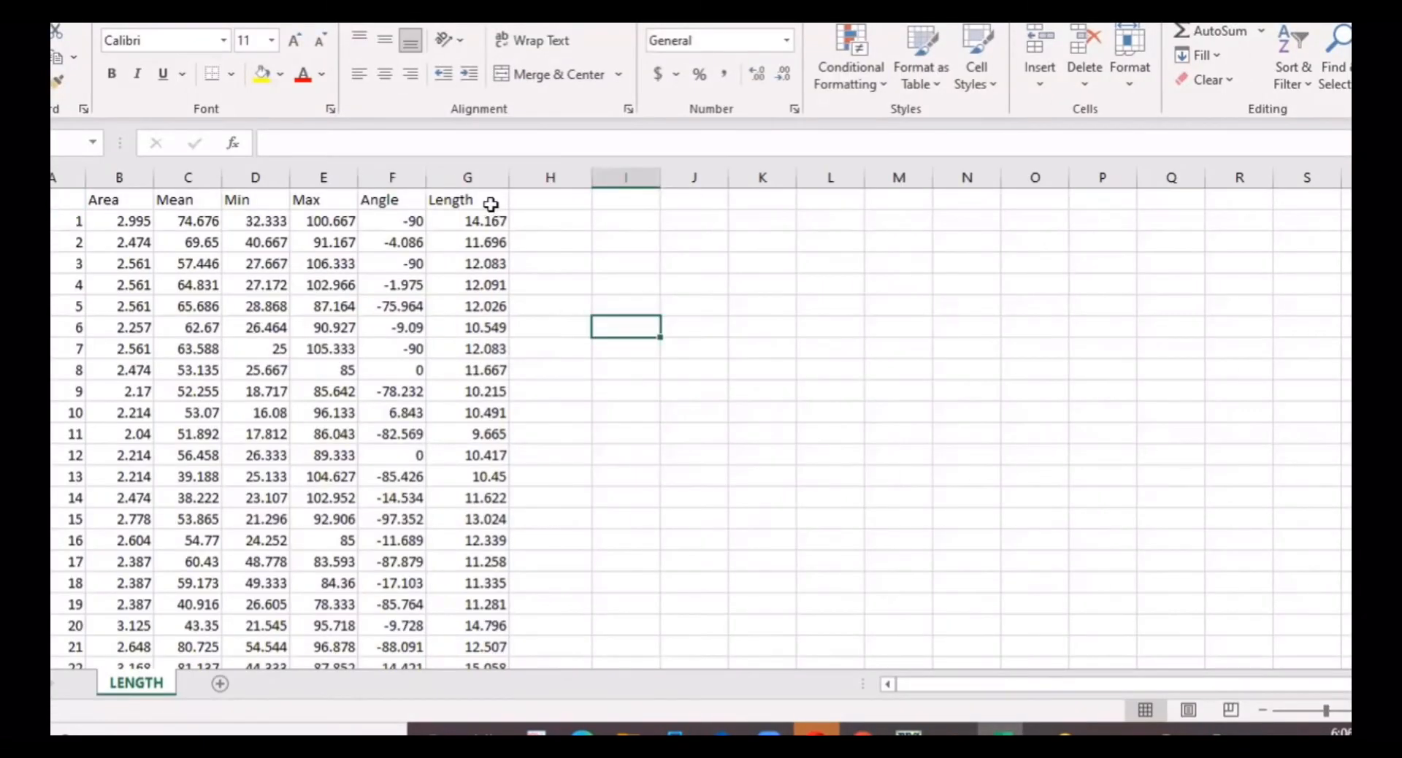
{"action": "left_click", "coordinate": [490, 202]}
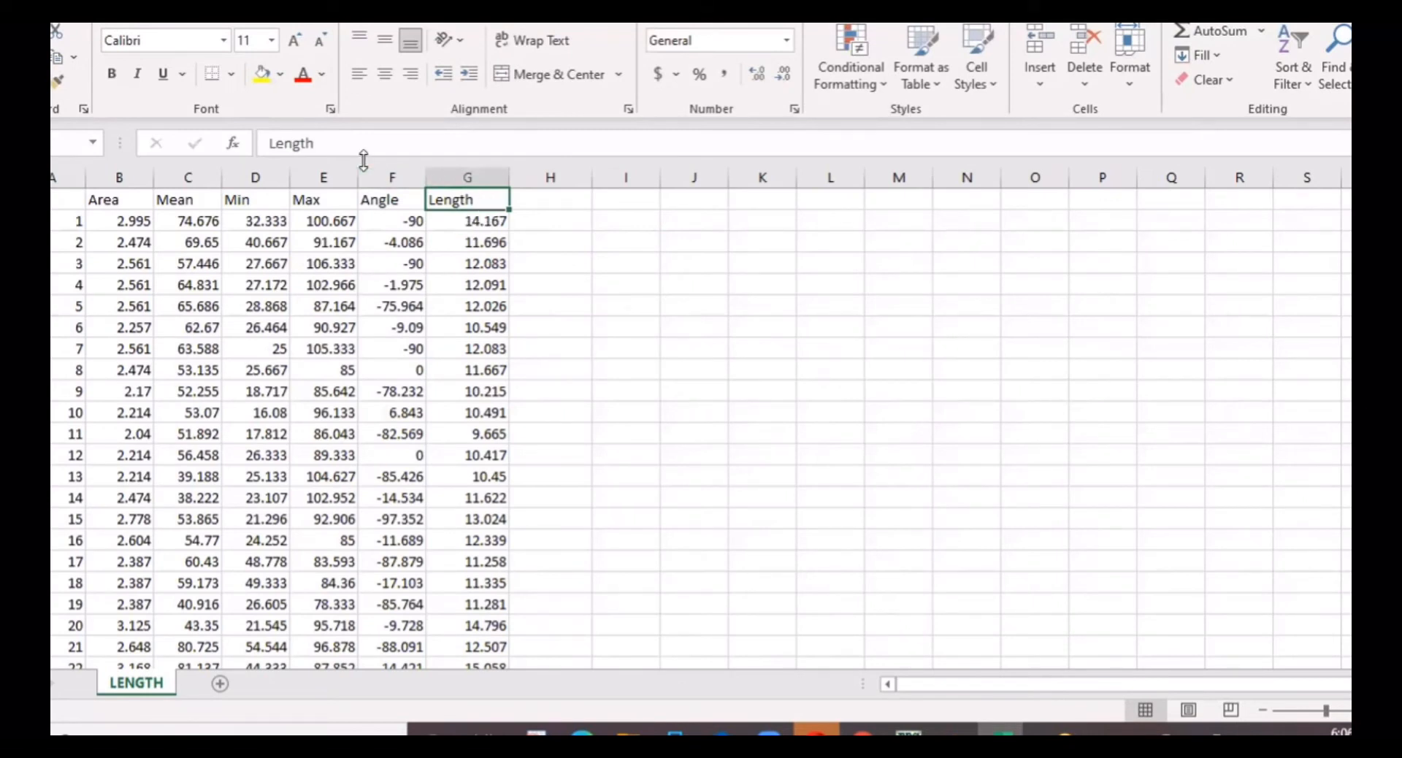
{"action": "left_click", "coordinate": [330, 143]}
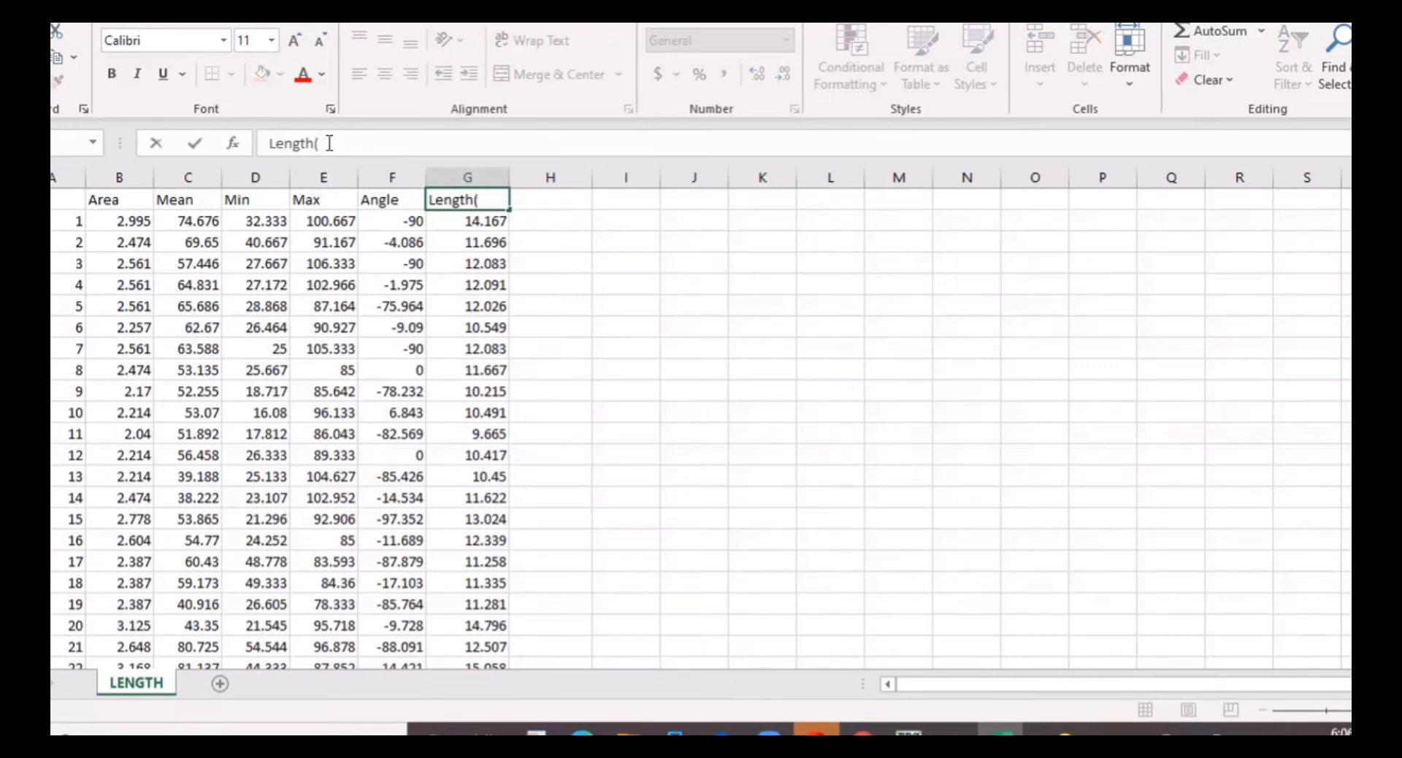
{"action": "type", "text": "(µm)"}
{"action": "key", "text": "Return"}
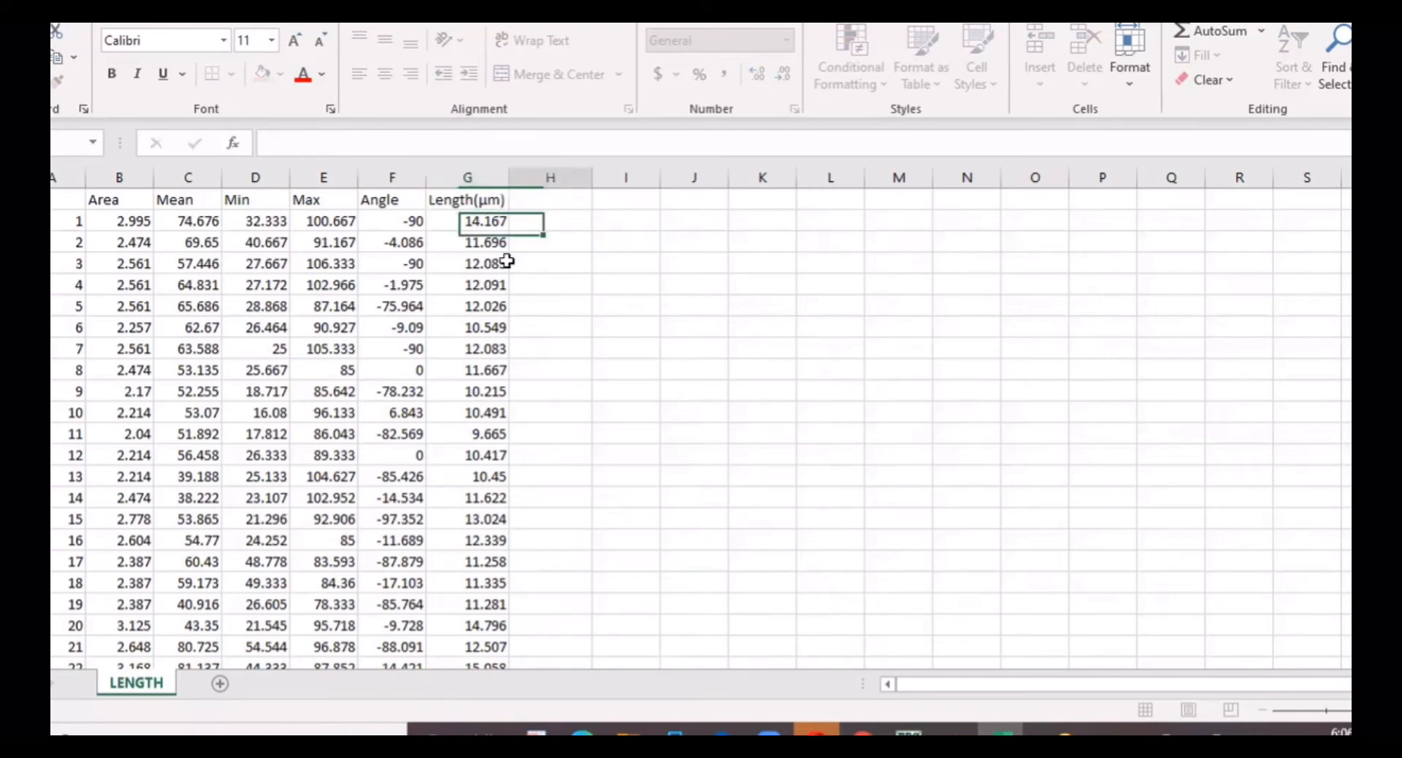
Step: Add the heading Length(nm) in cell H1
{"action": "left_click", "coordinate": [544, 198]}
{"action": "type", "text": "Le"}
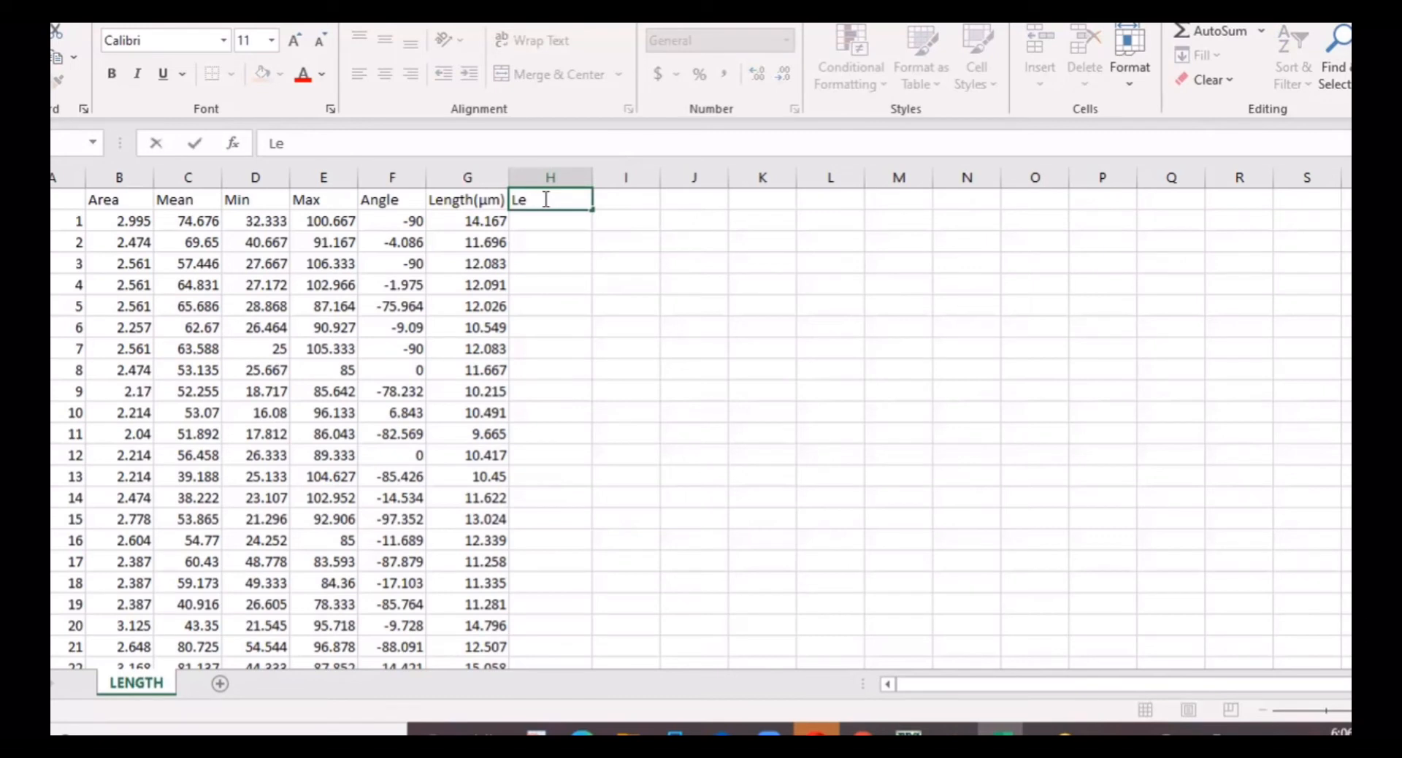
{"action": "type", "text": "ngth"}
{"action": "type", "text": "(nm)"}
{"action": "key", "text": "Return"}
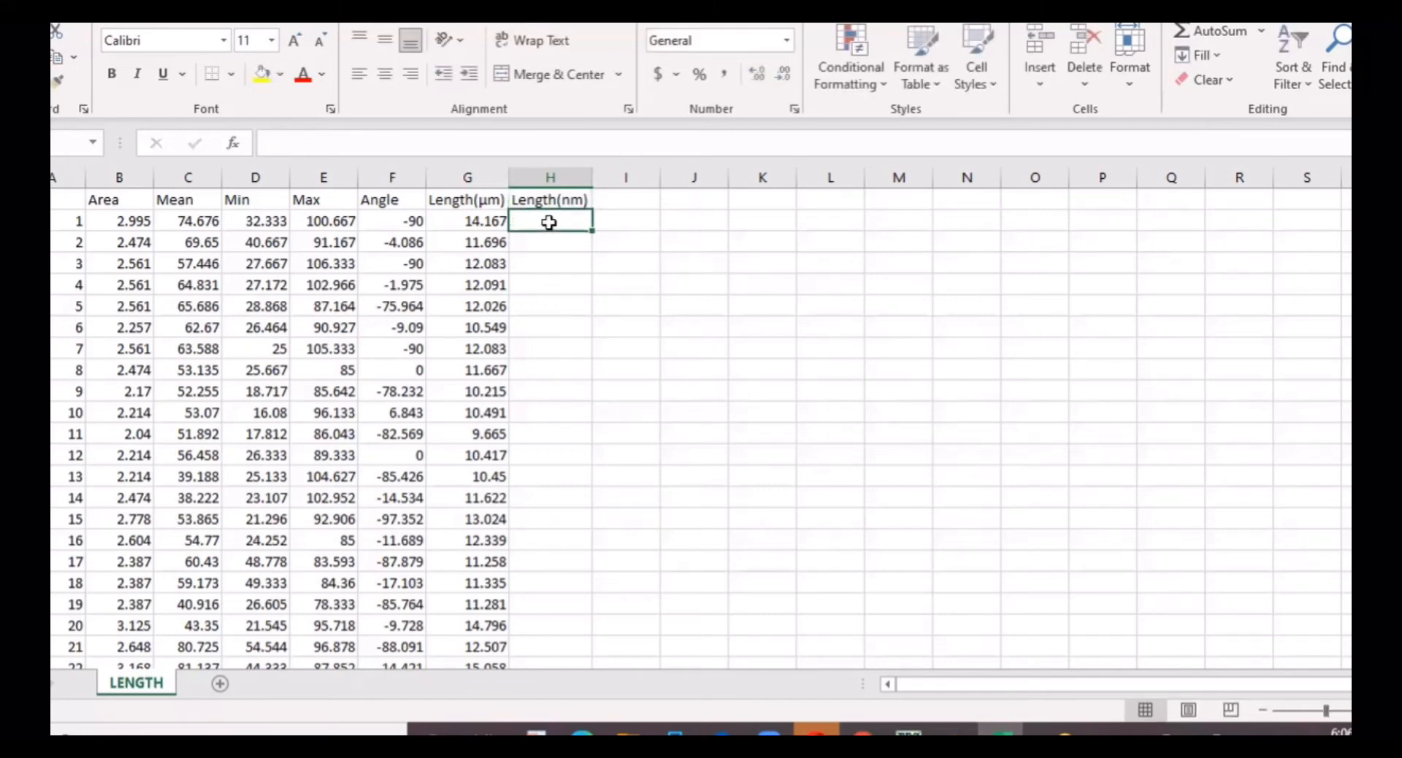
Step: Enter =G2*1000 in H2 and fill it down all 62 rows of Length(nm)
{"action": "type", "text": "="}
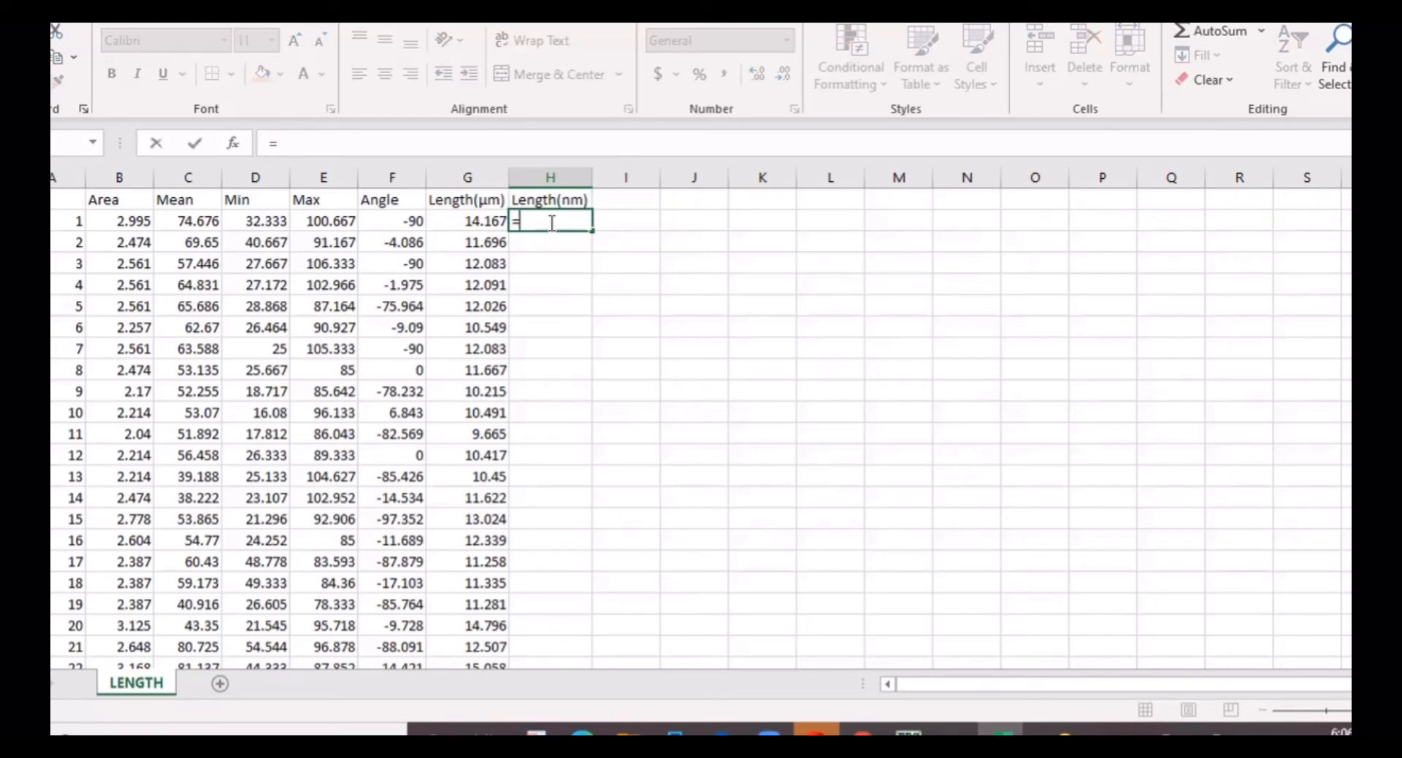
{"action": "left_click", "coordinate": [485, 221]}
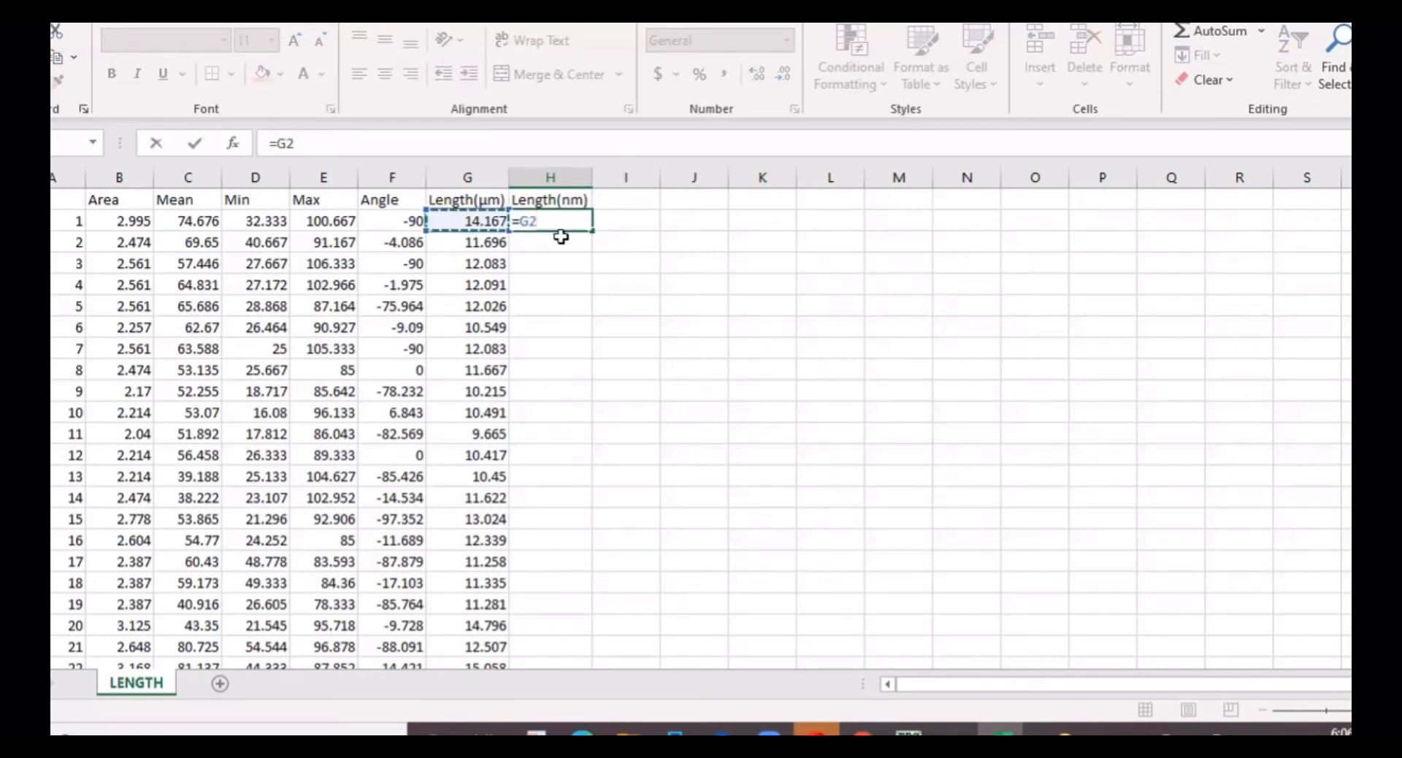
{"action": "type", "text": "*"}
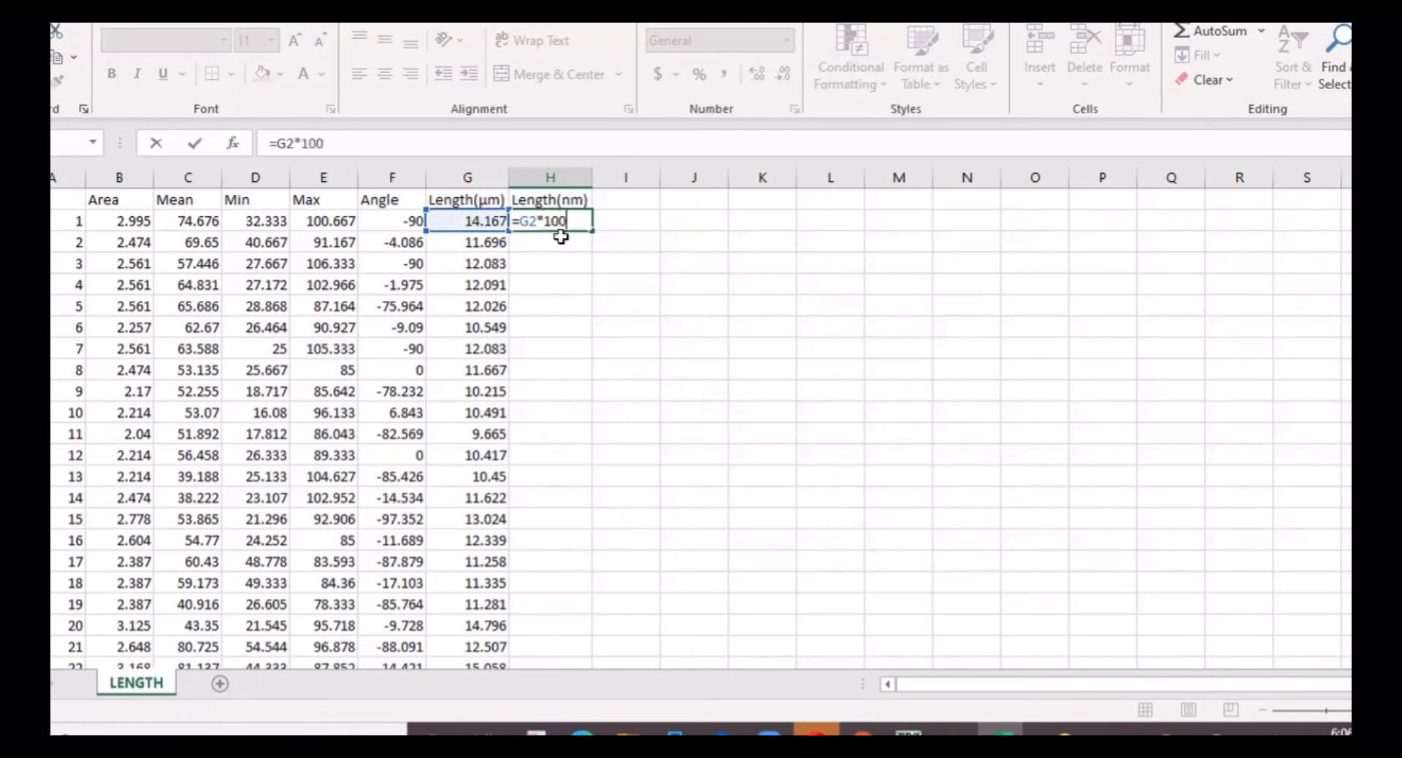
{"action": "key", "text": "Return"}
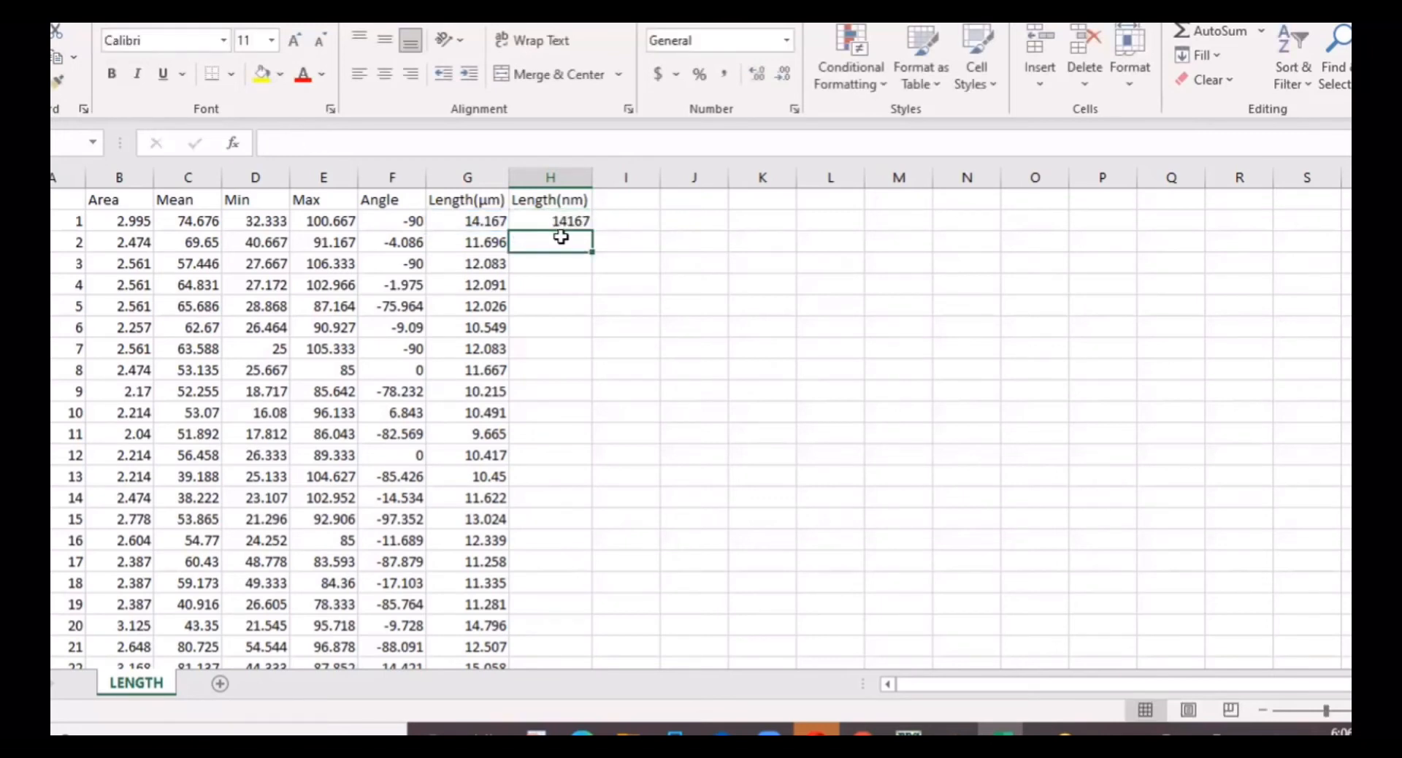
{"action": "left_click", "coordinate": [560, 220]}
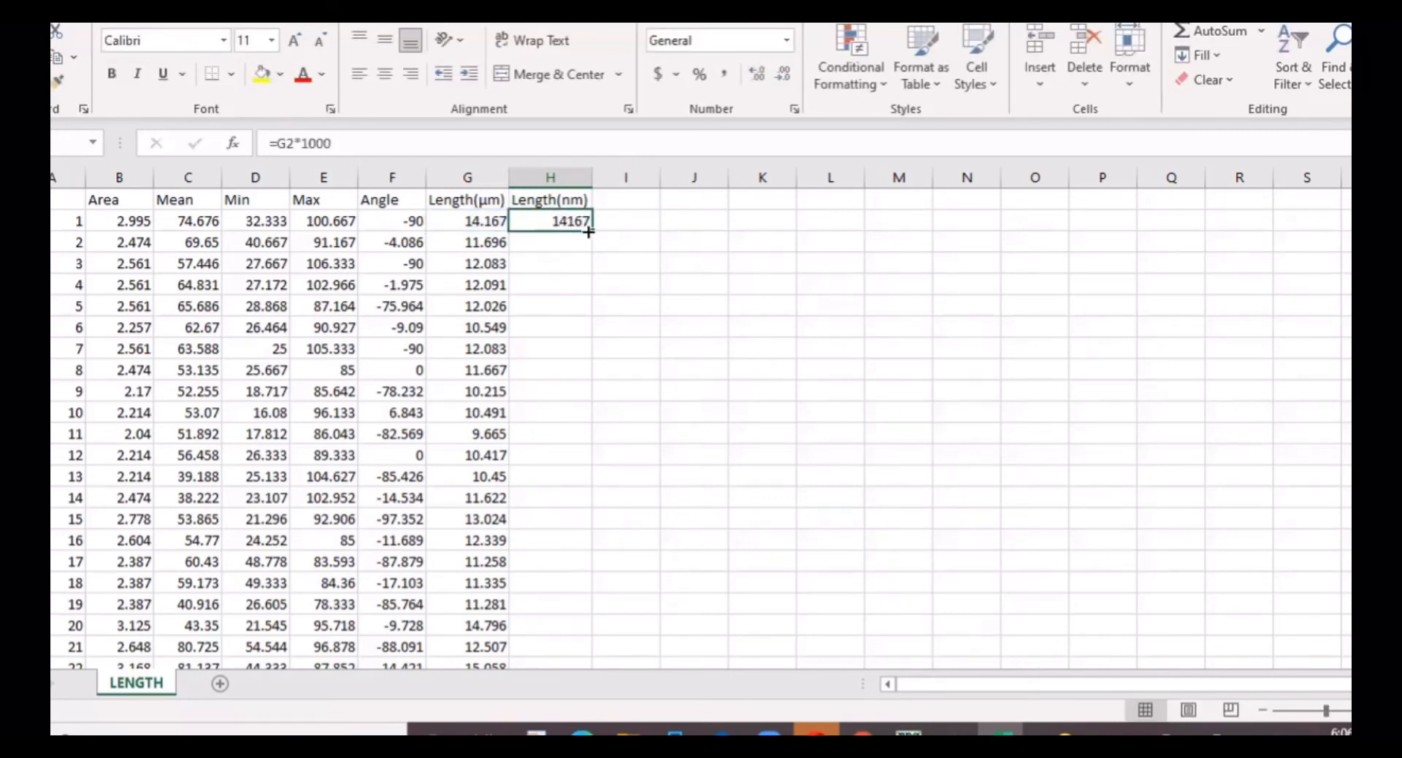
{"action": "left_click_drag", "start_coordinate": [589, 232], "coordinate": [576, 690]}
{"action": "left_click_drag", "start_coordinate": [581, 627], "coordinate": [587, 620]}
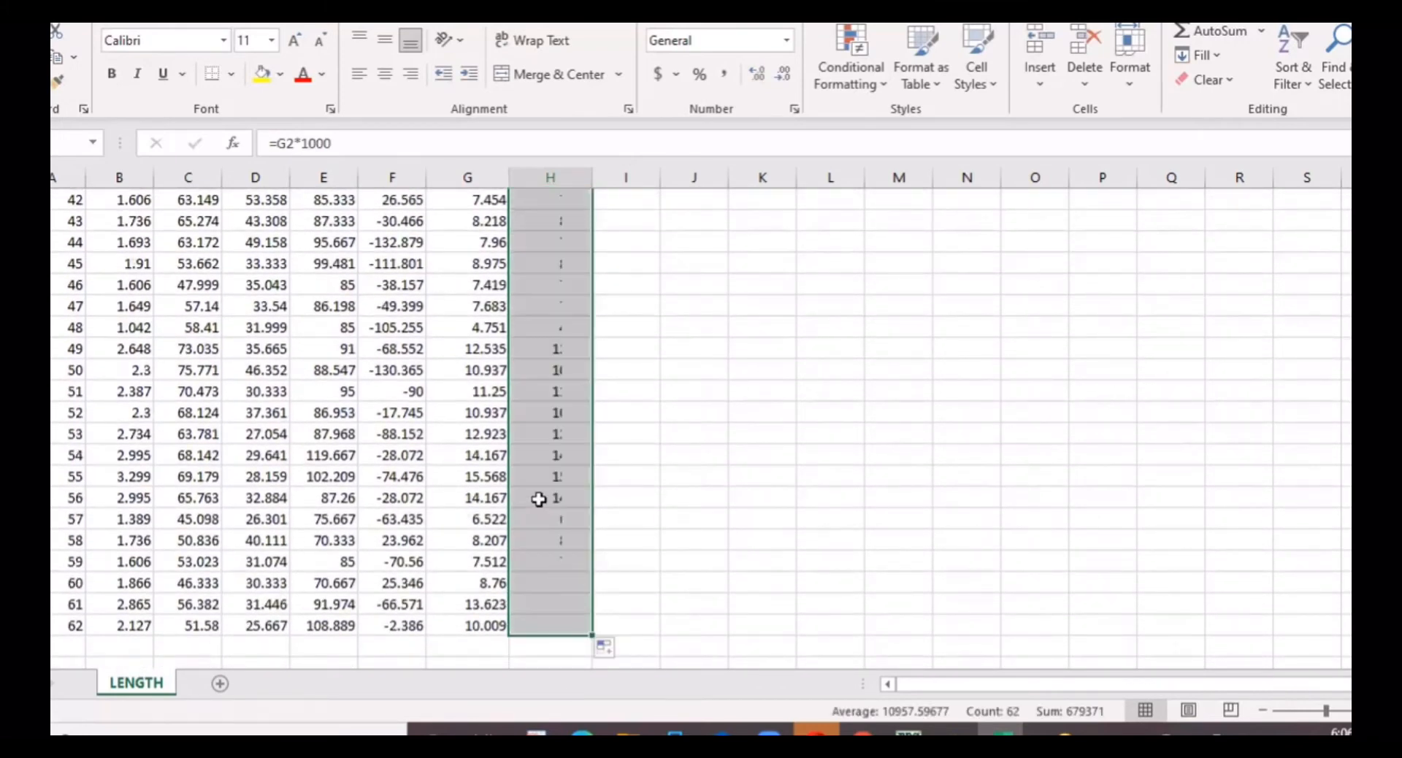
{"action": "scroll", "coordinate": [573, 410], "scroll_direction": "up", "scroll_amount": 4}
{"action": "scroll", "coordinate": [573, 410], "scroll_direction": "up", "scroll_amount": 10}
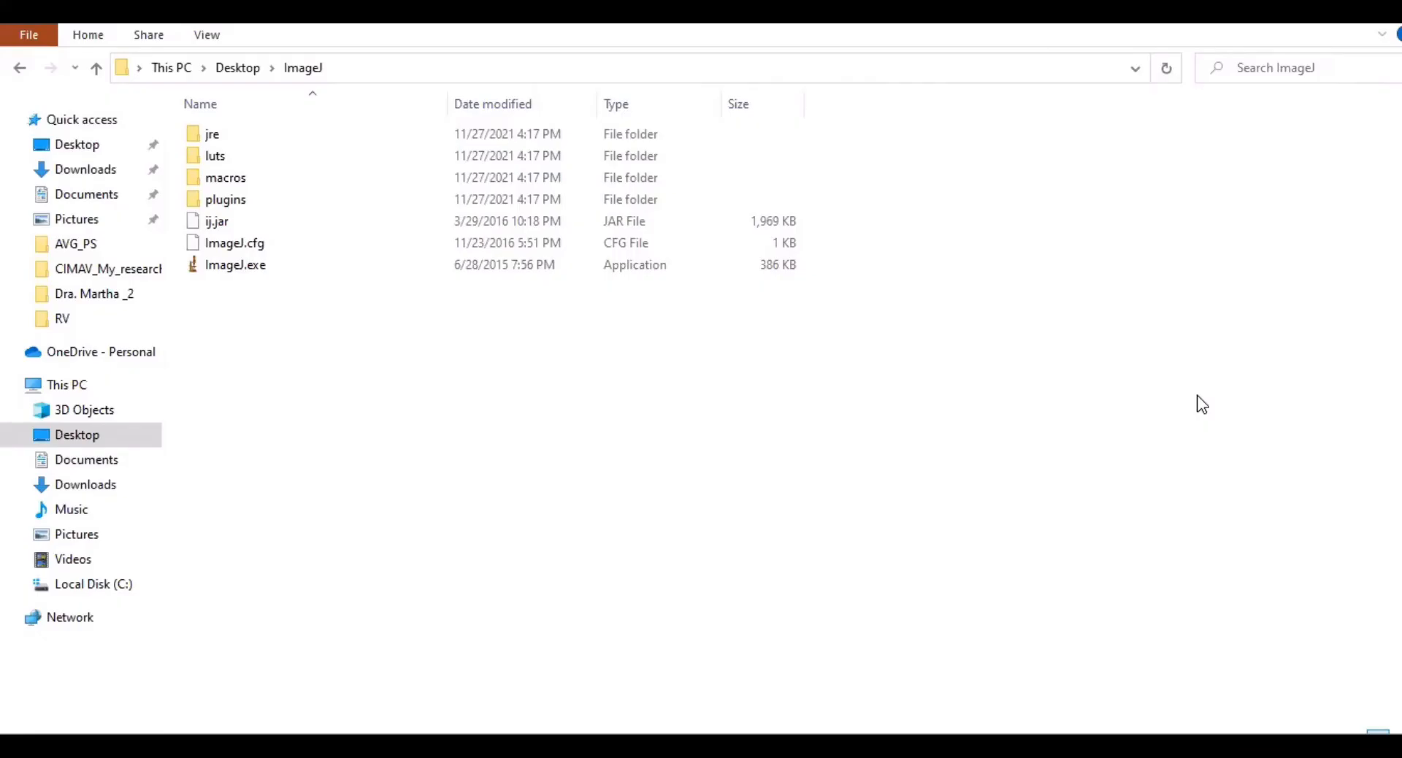
Step: Launch ImageJ 1.50i and open the Embryos (42K) sample image
{"action": "double_click", "coordinate": [300, 267]}
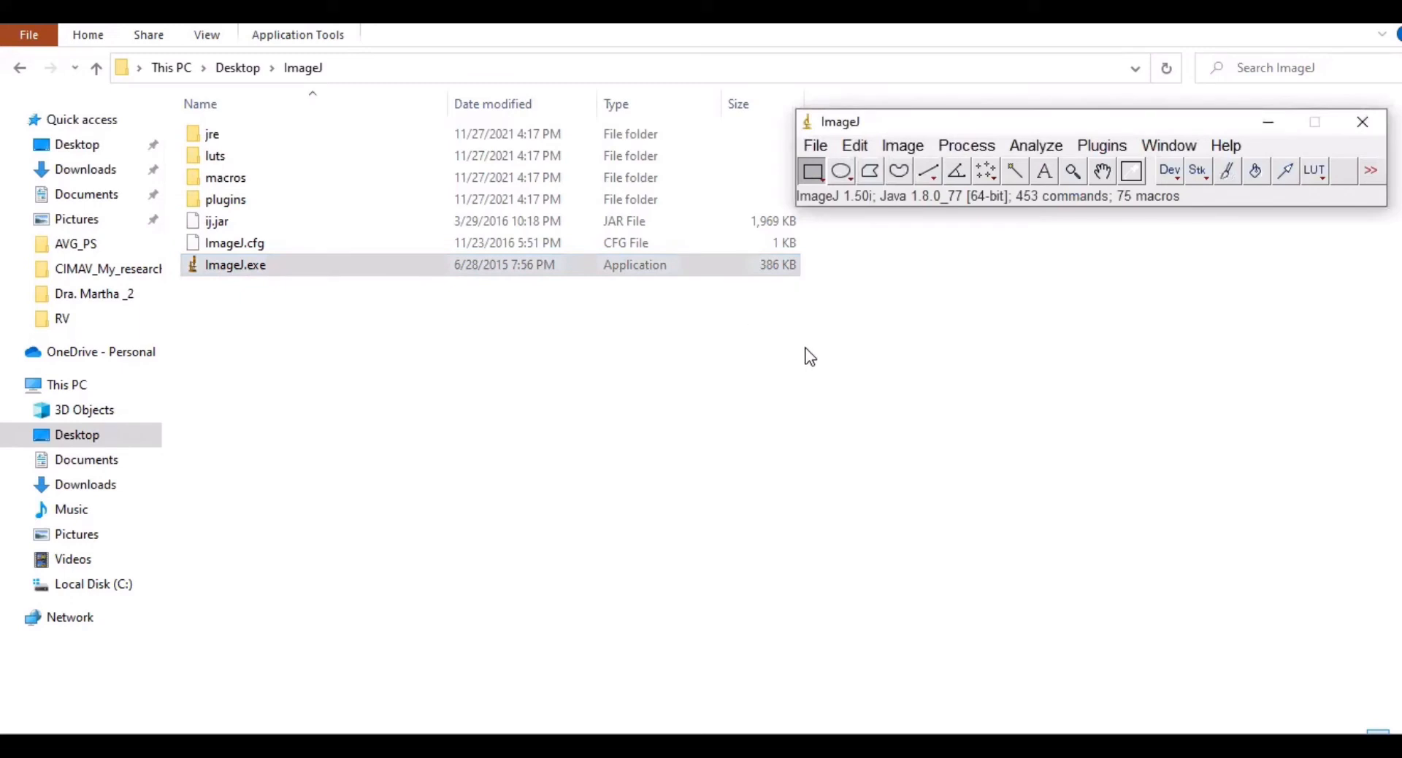
{"action": "left_click", "coordinate": [817, 146]}
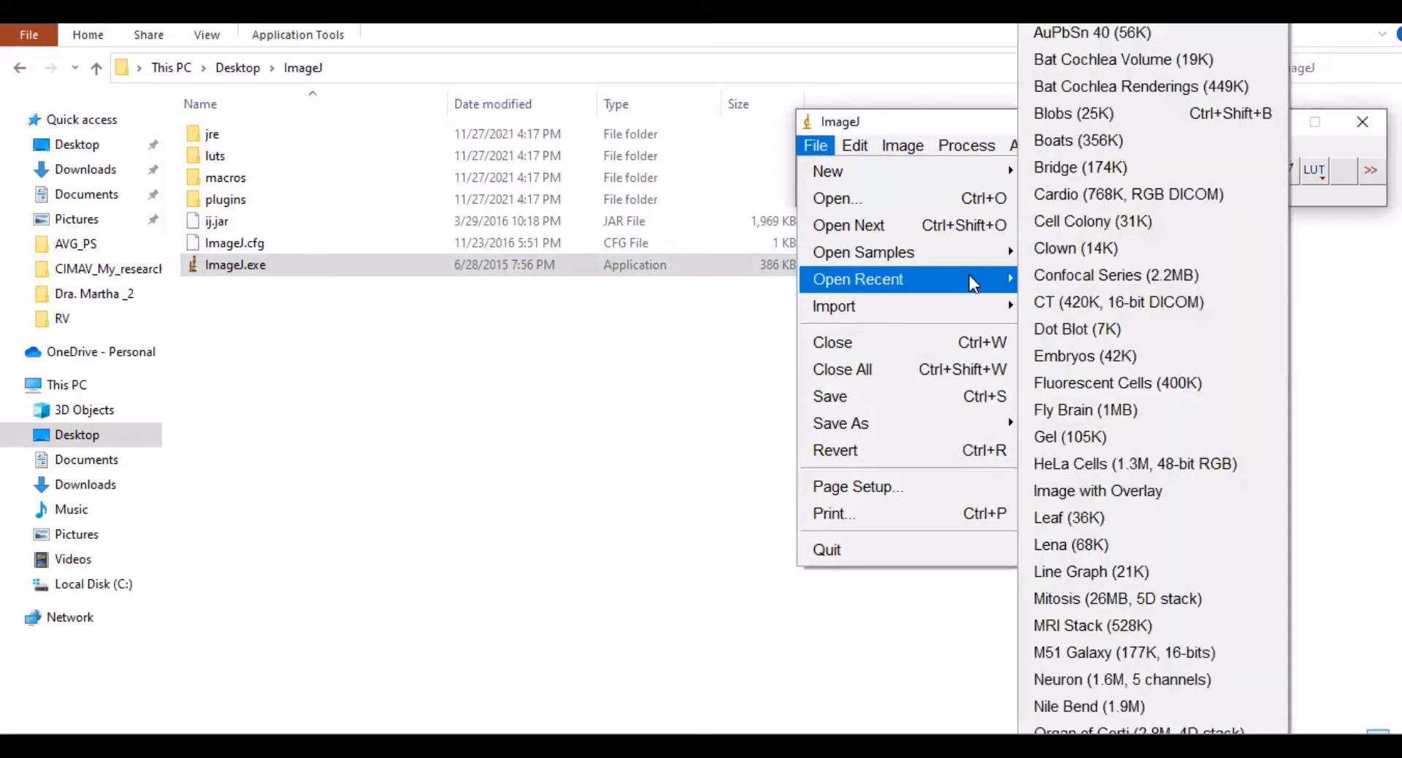
{"action": "mouse_move", "coordinate": [940, 252]}
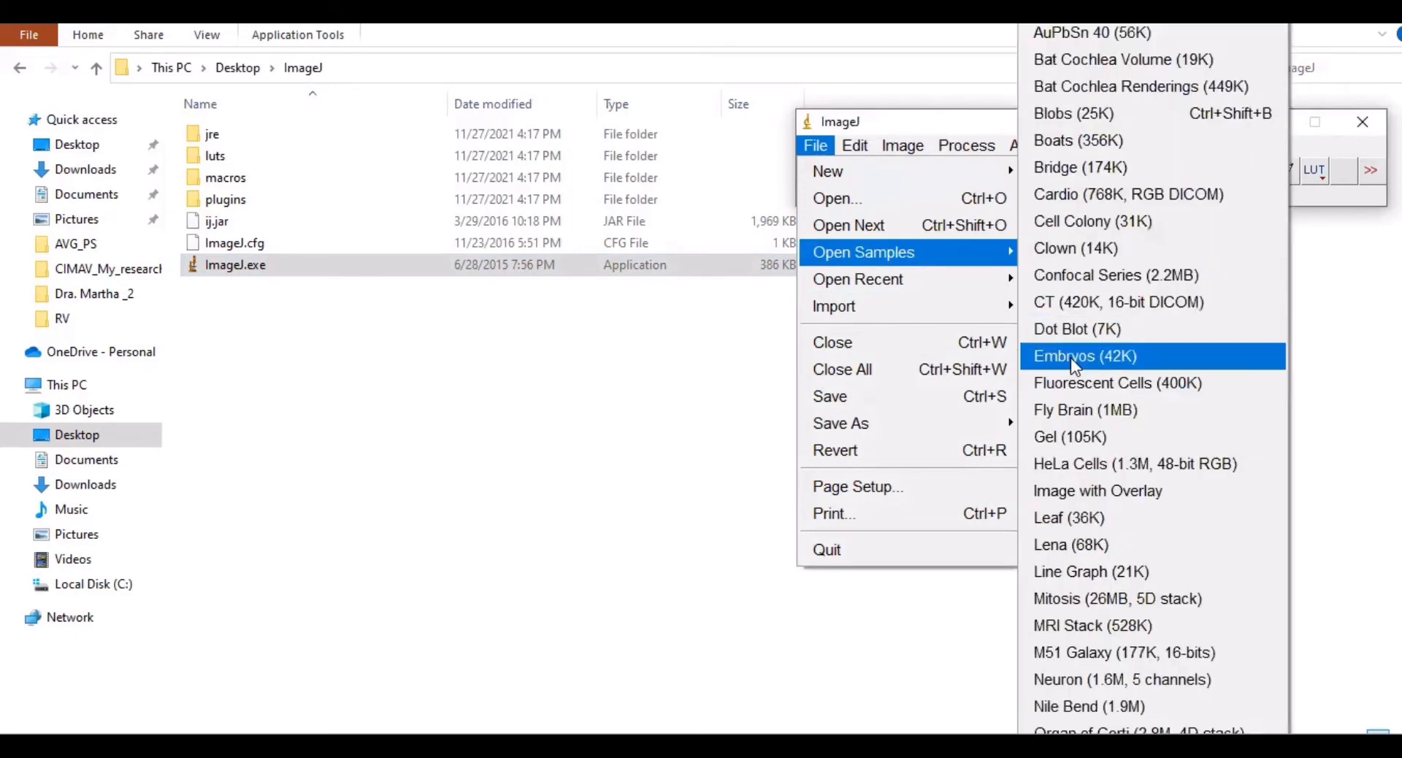
{"action": "left_click", "coordinate": [1073, 363]}
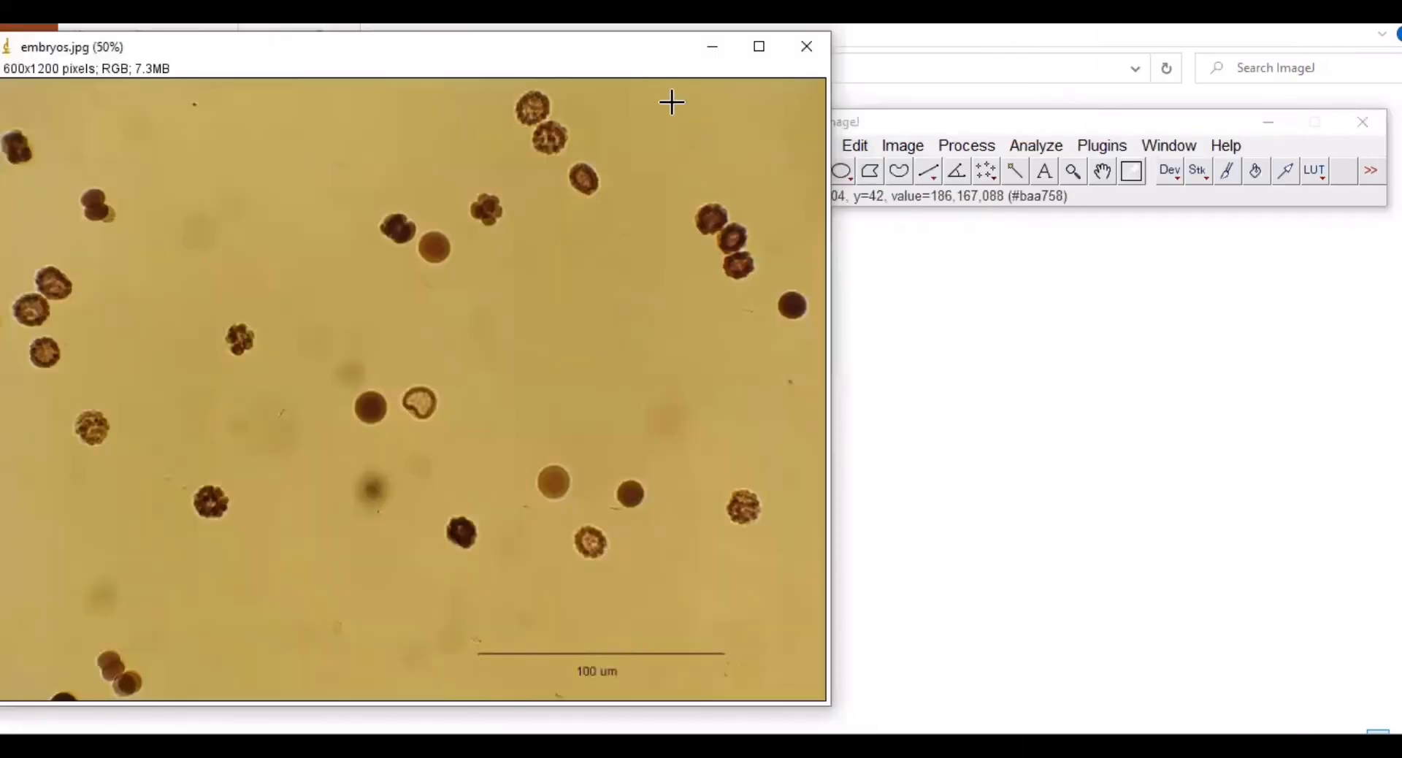
Step: Duplicate the embryos image as embryos-1.jpg
{"action": "left_click", "coordinate": [898, 125]}
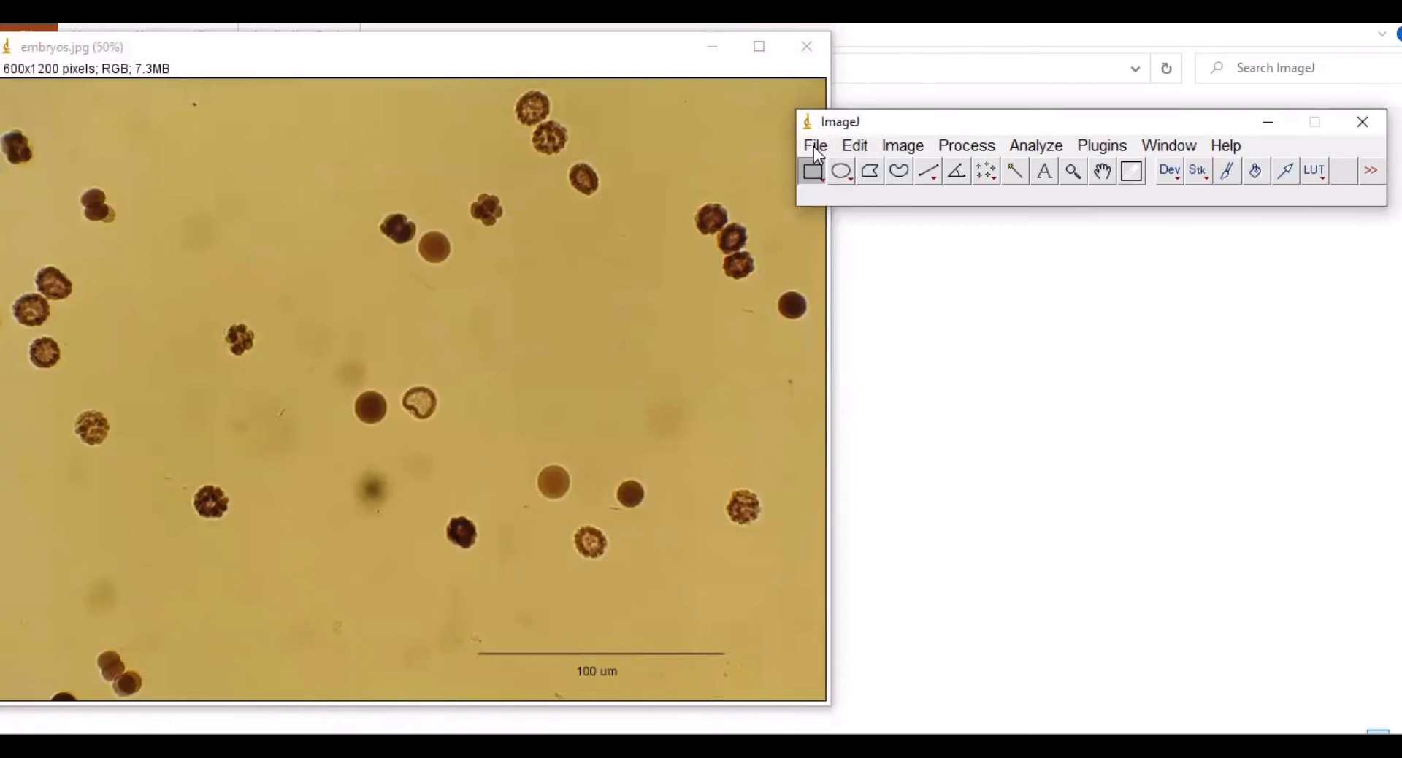
{"action": "left_click", "coordinate": [901, 145]}
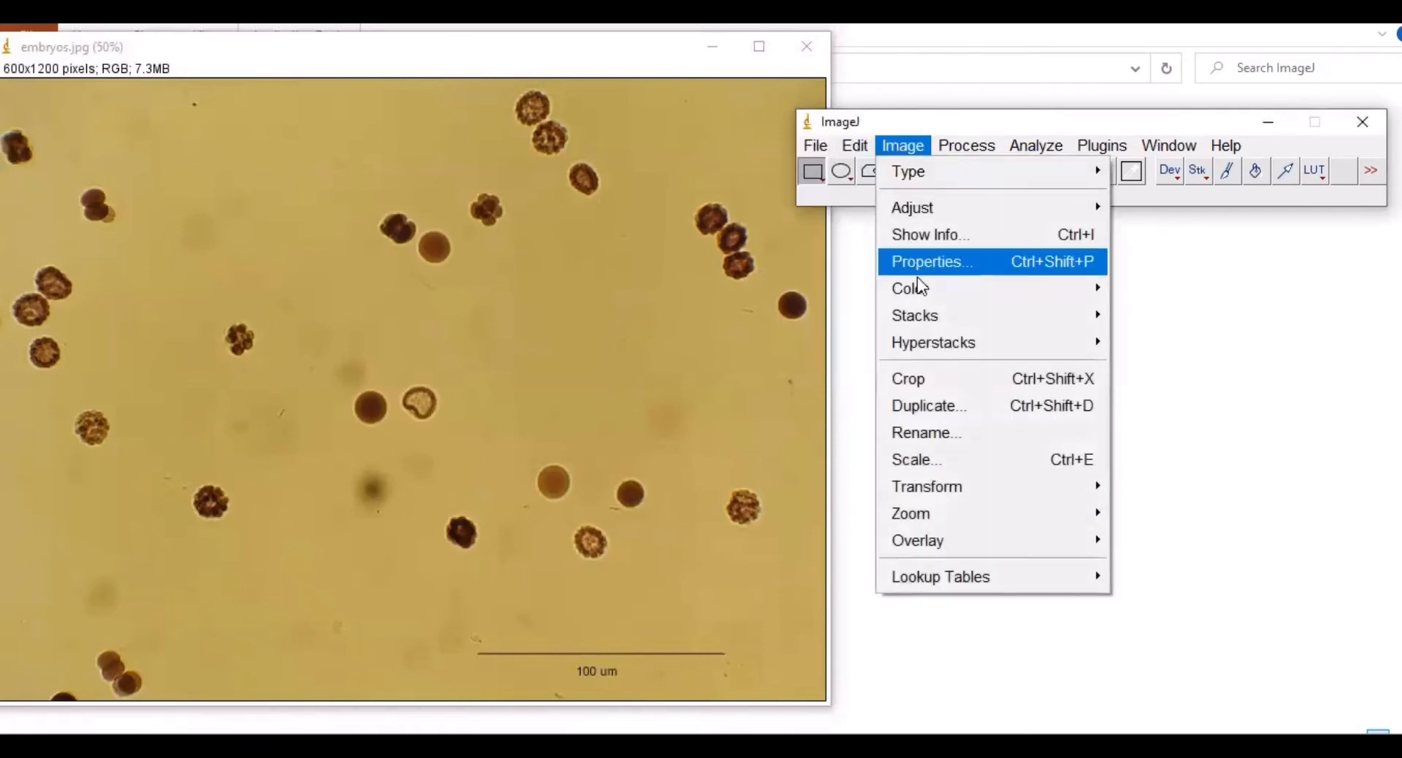
{"action": "left_click", "coordinate": [962, 403]}
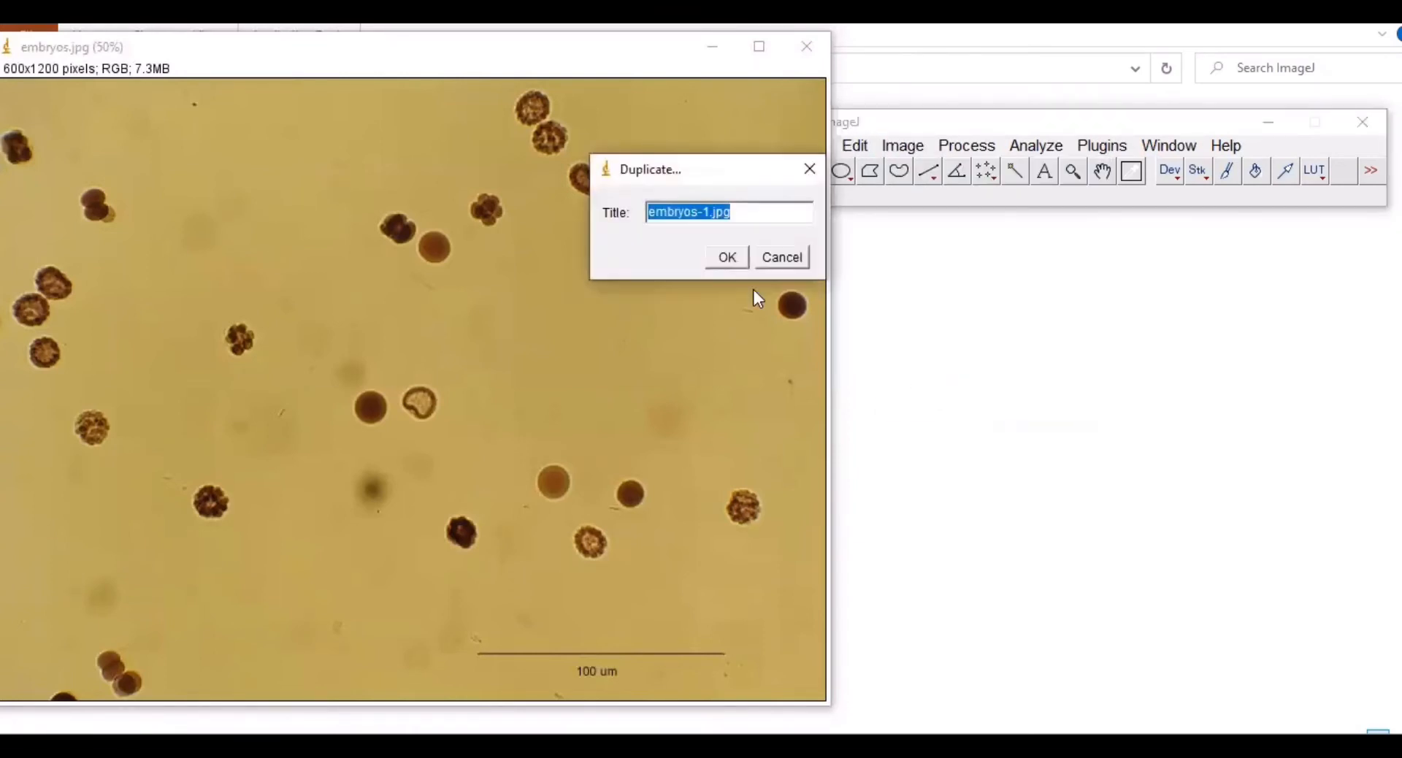
{"action": "left_click", "coordinate": [727, 257]}
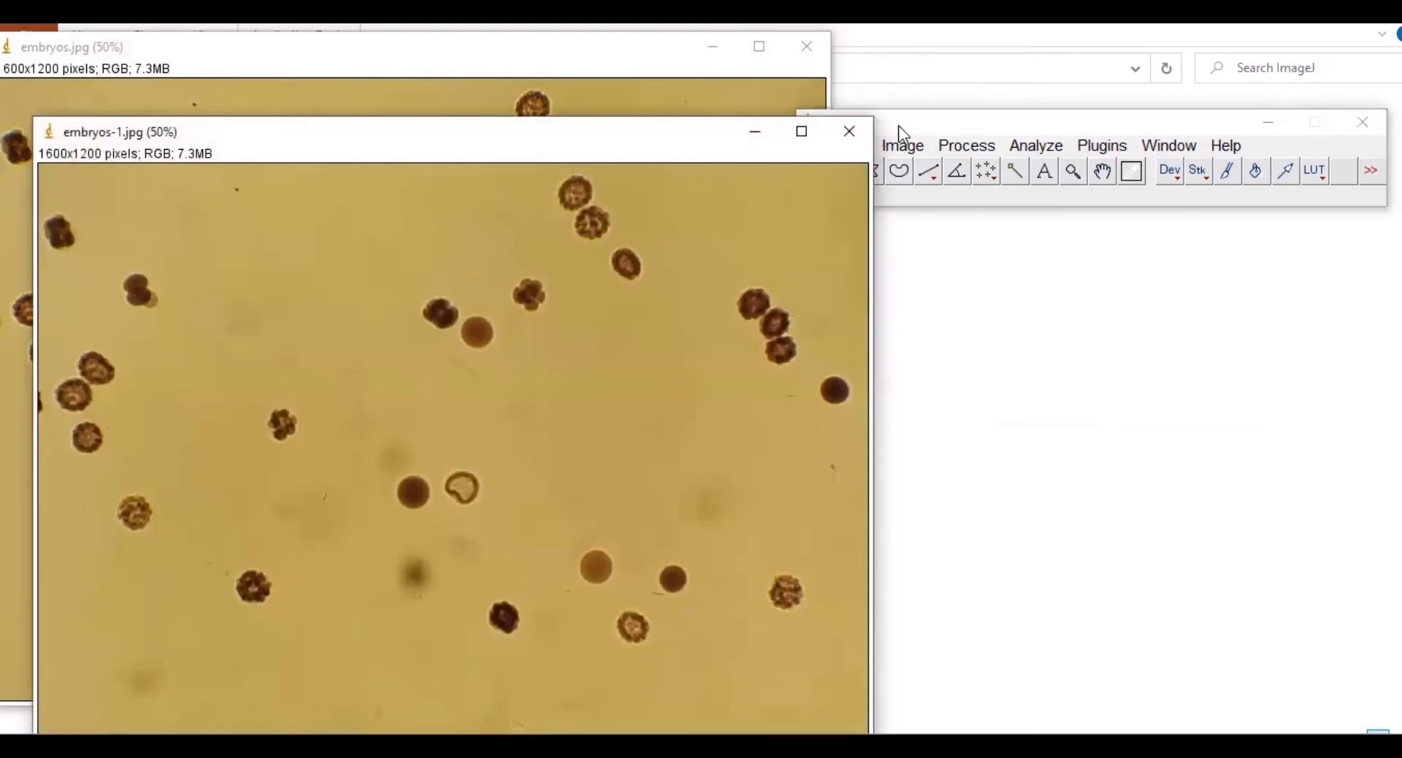
Step: Colour-threshold embryos-1 so the background turns red, minimizing the threshold dialog
{"action": "left_click", "coordinate": [899, 126]}
{"action": "left_click", "coordinate": [905, 144]}
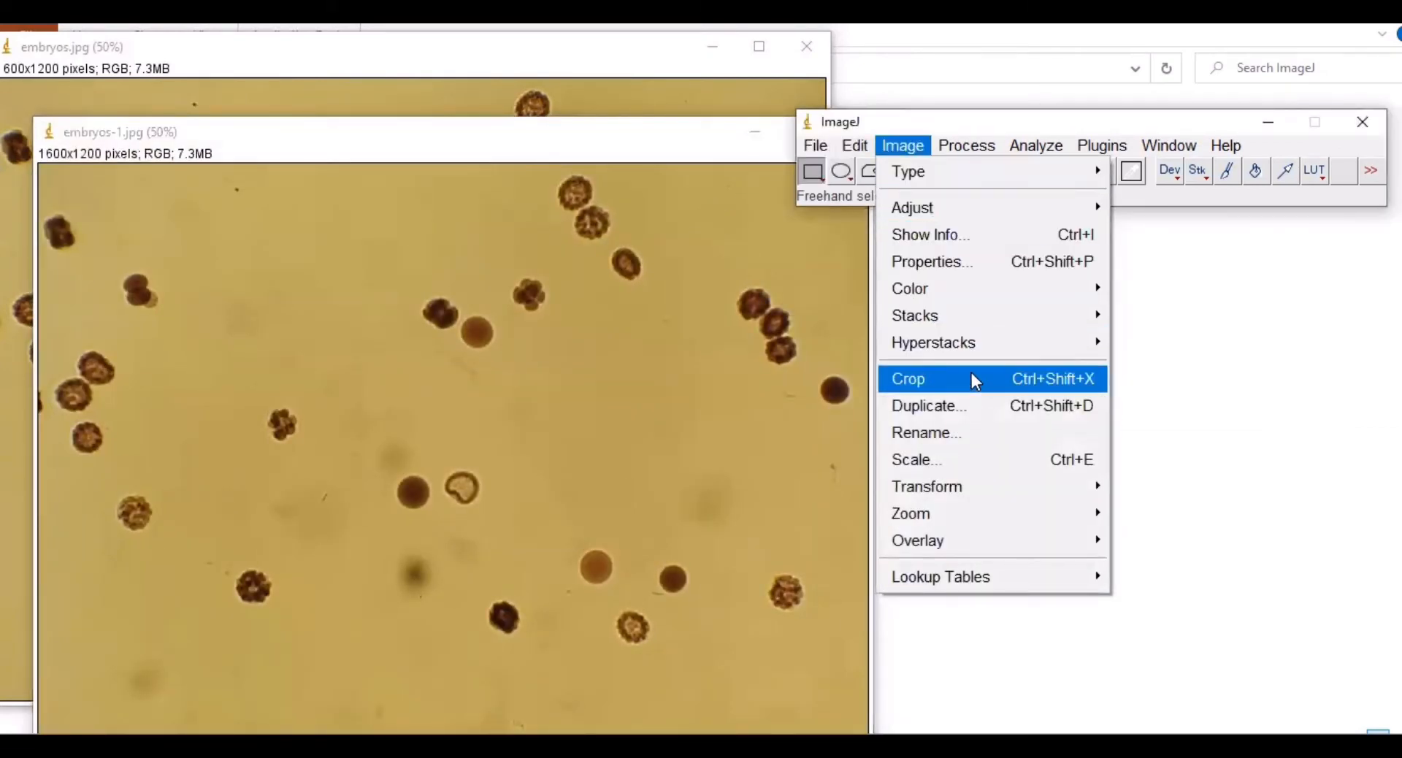
{"action": "mouse_move", "coordinate": [986, 209]}
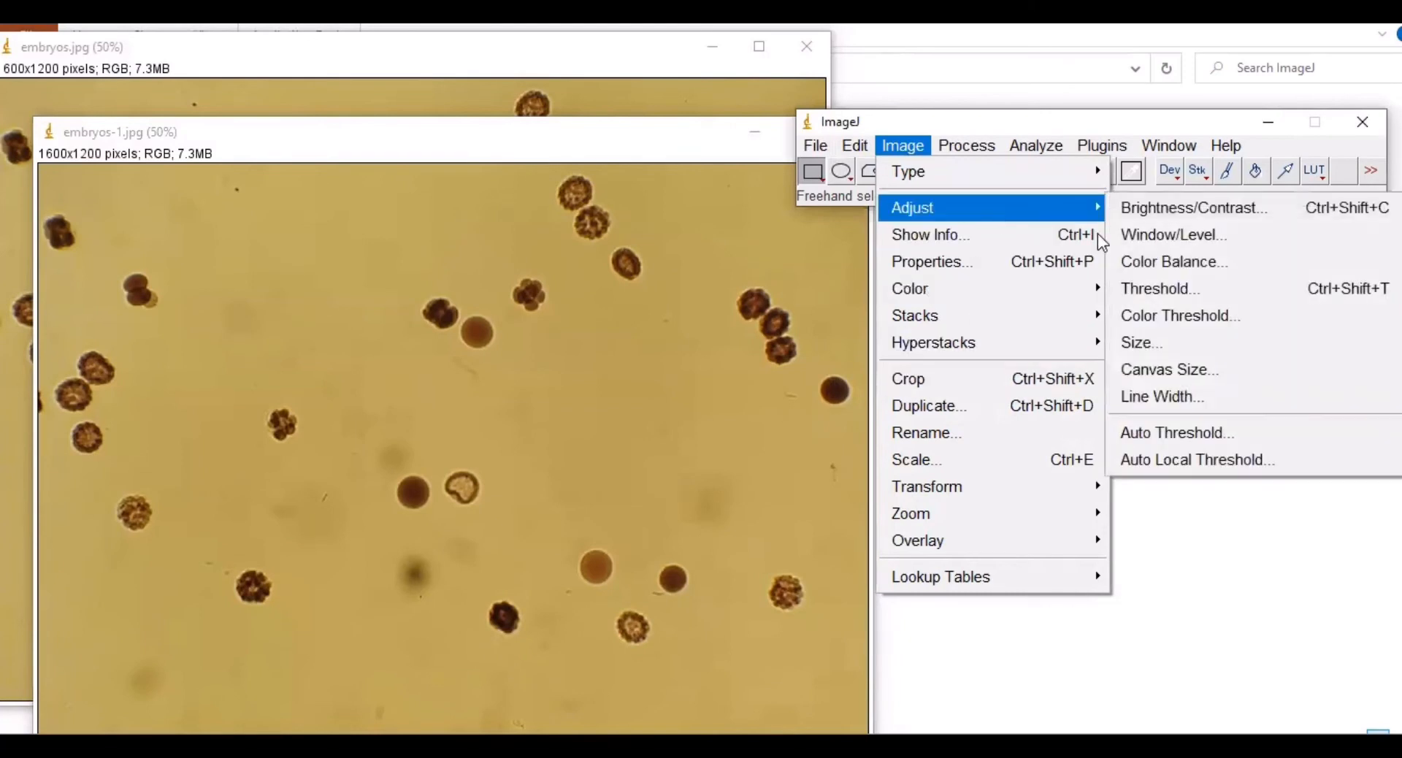
{"action": "left_click", "coordinate": [1173, 317]}
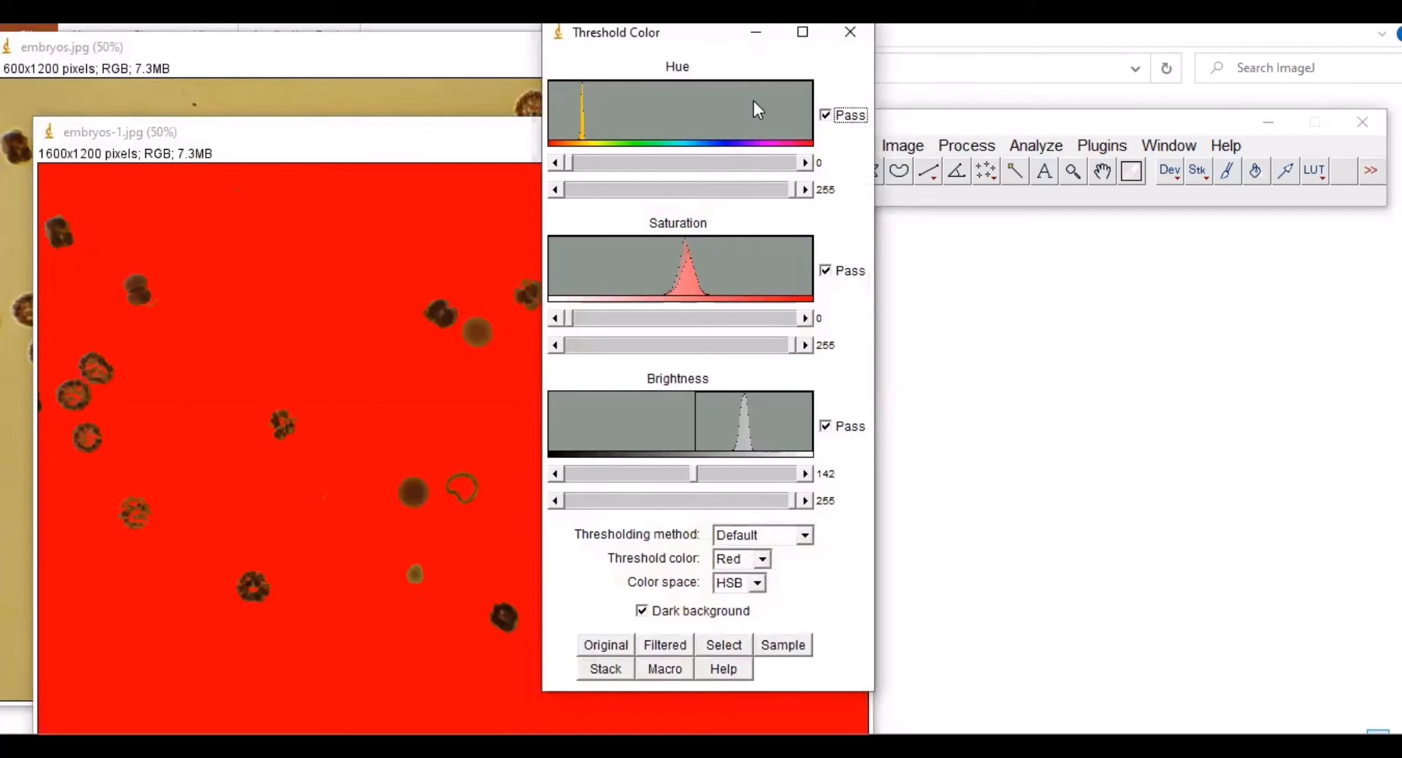
{"action": "left_click", "coordinate": [756, 32]}
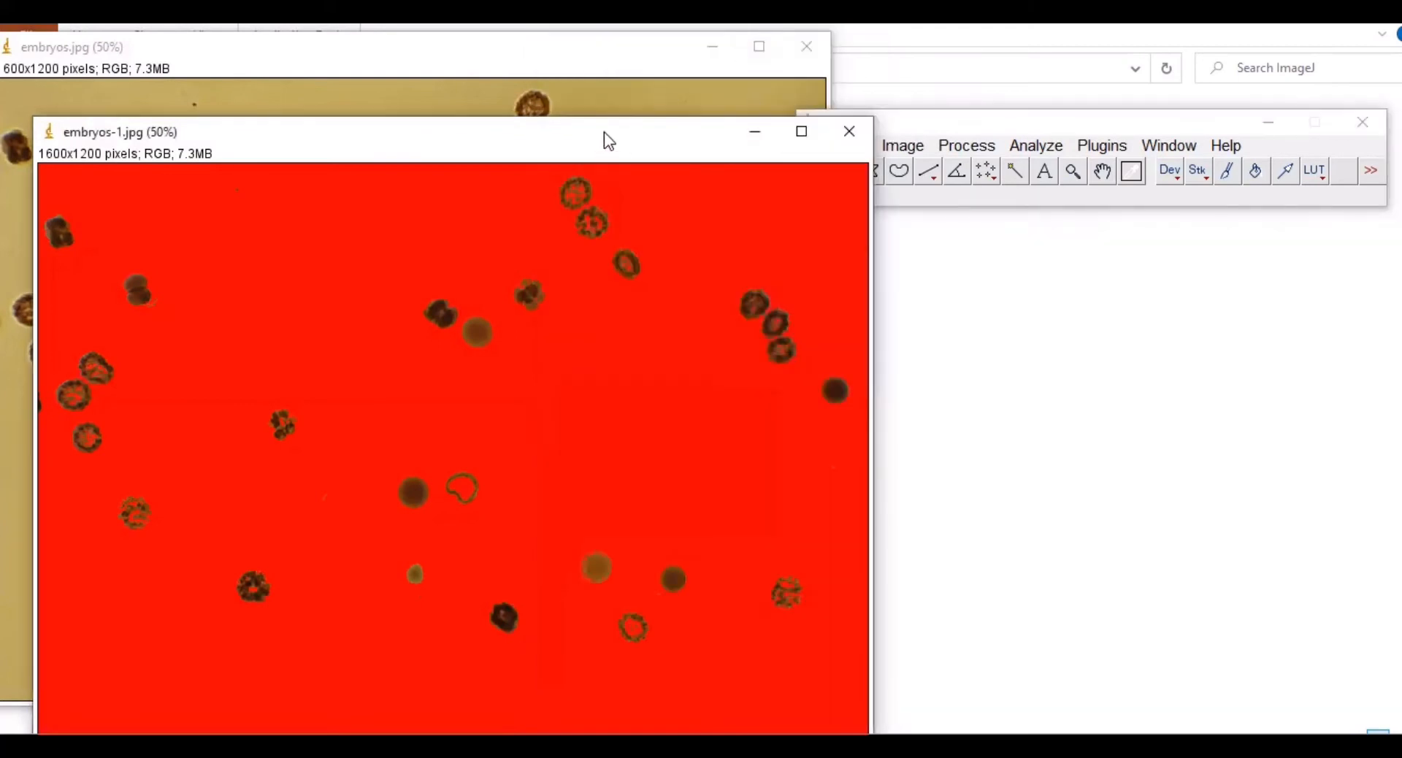
{"action": "left_click_drag", "start_coordinate": [603, 131], "coordinate": [582, 56]}
{"action": "left_click", "coordinate": [924, 125]}
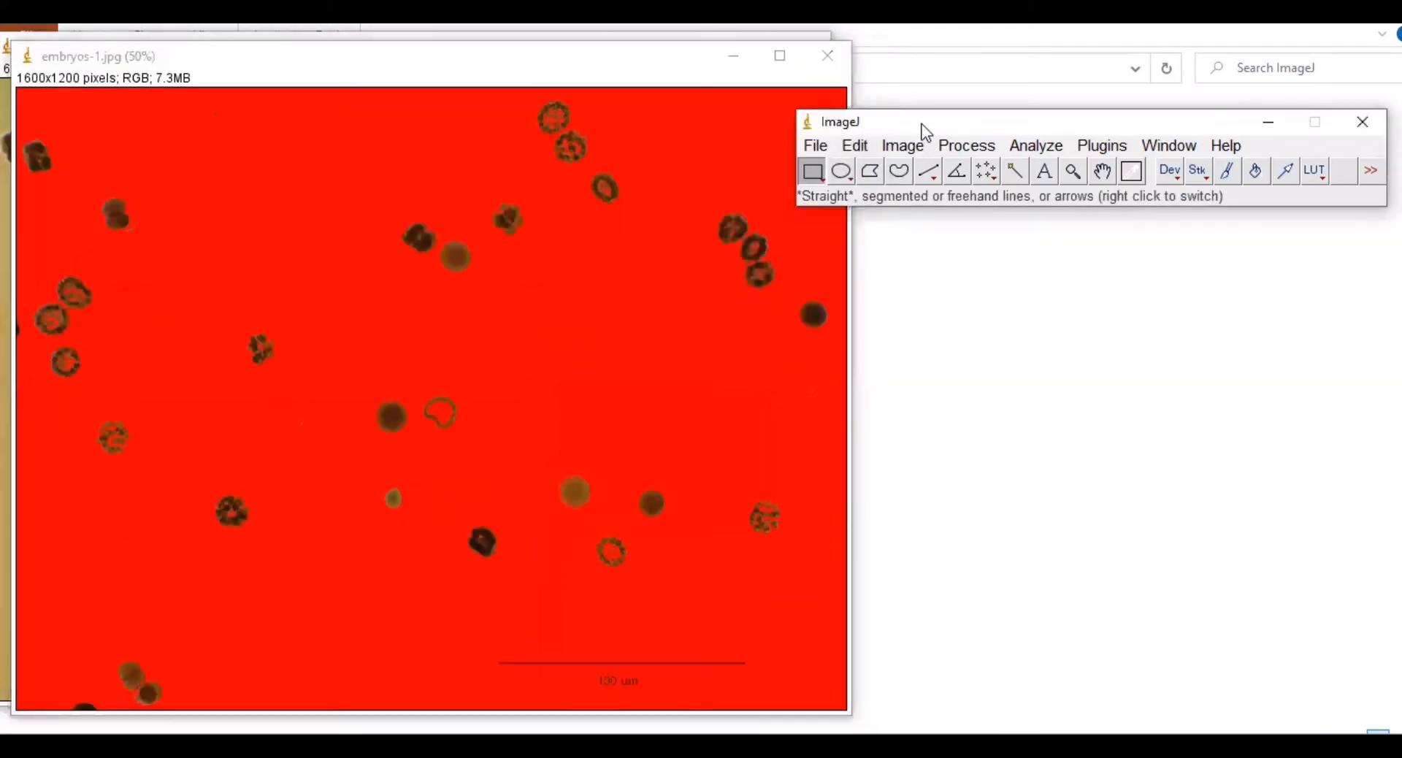
Step: With the oval tool, measure the two top embryos and the one just below them
{"action": "left_click", "coordinate": [843, 173]}
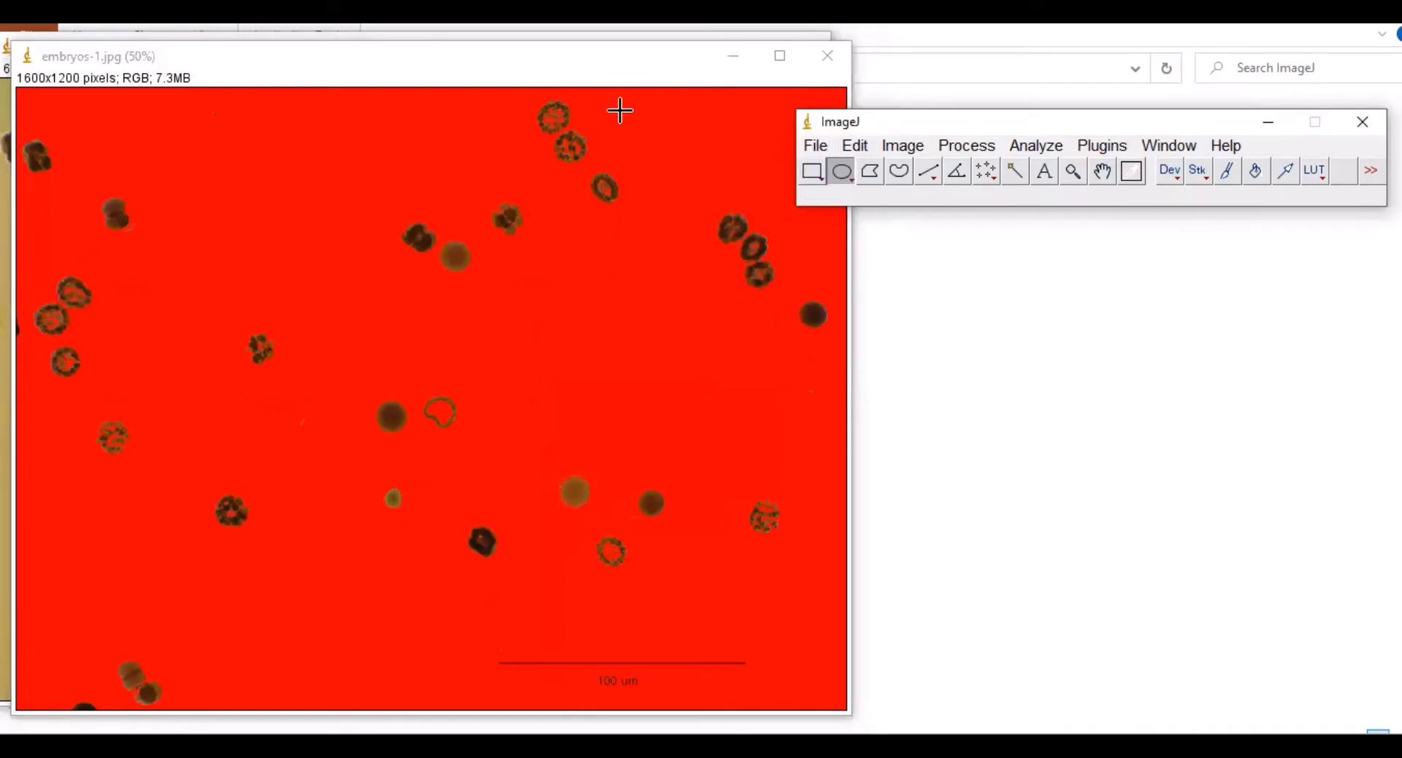
{"action": "left_click", "coordinate": [546, 114]}
{"action": "mouse_move", "coordinate": [547, 114]}
{"action": "left_mouse_down"}
{"action": "mouse_move", "coordinate": [565, 138]}
{"action": "mouse_move", "coordinate": [551, 101]}
{"action": "mouse_move", "coordinate": [538, 116]}
{"action": "left_mouse_up"}
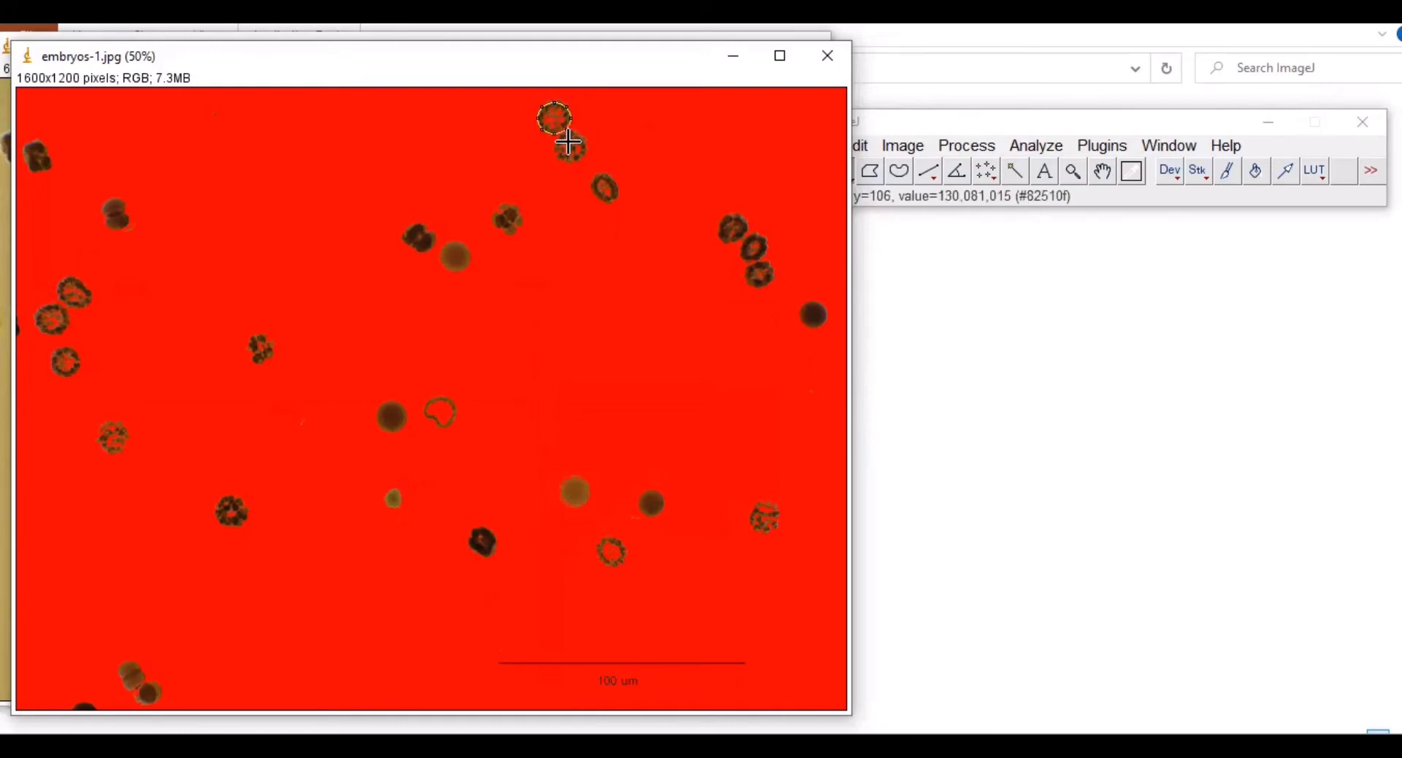
{"action": "key", "text": "ctrl+m"}
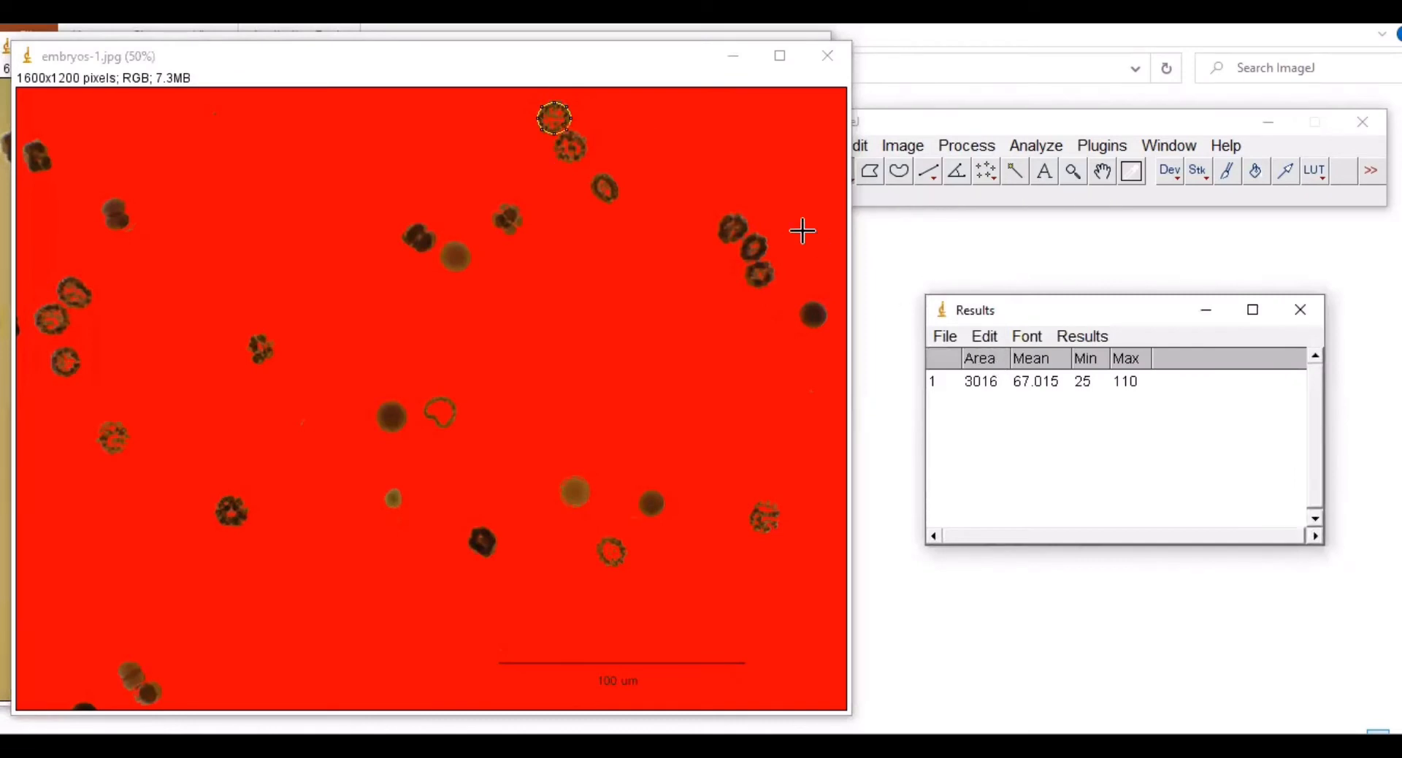
{"action": "left_click", "coordinate": [564, 153]}
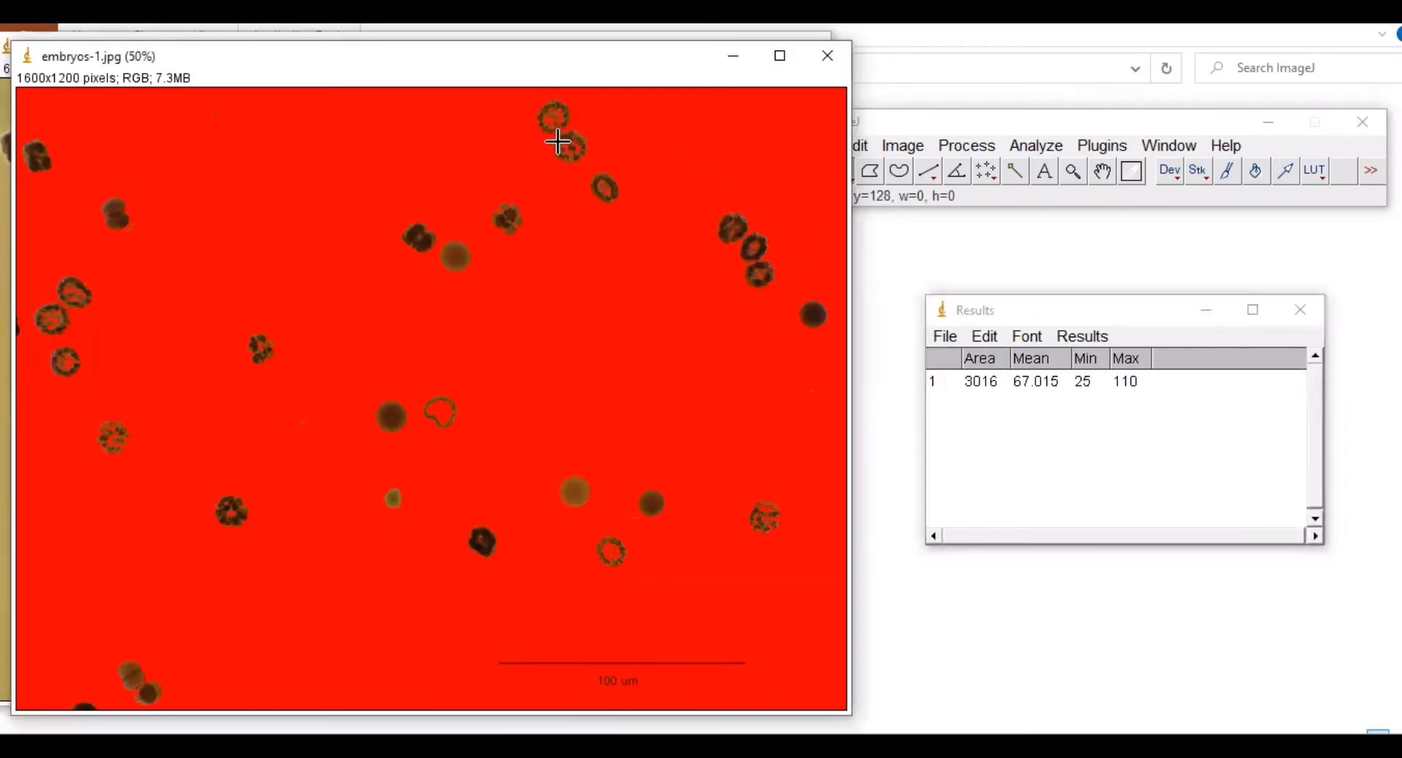
{"action": "left_click_drag", "start_coordinate": [556, 144], "coordinate": [562, 171]}
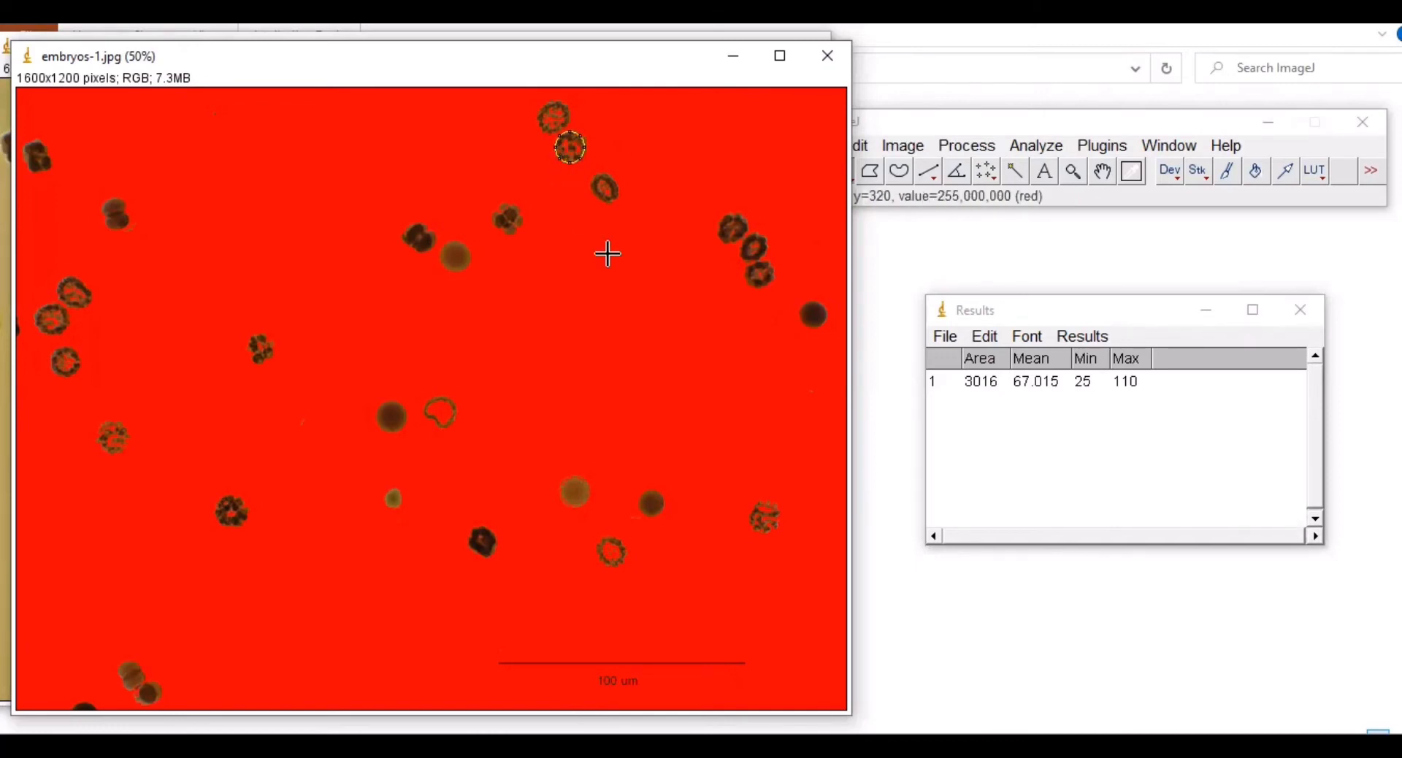
{"action": "key", "text": "ctrl+m"}
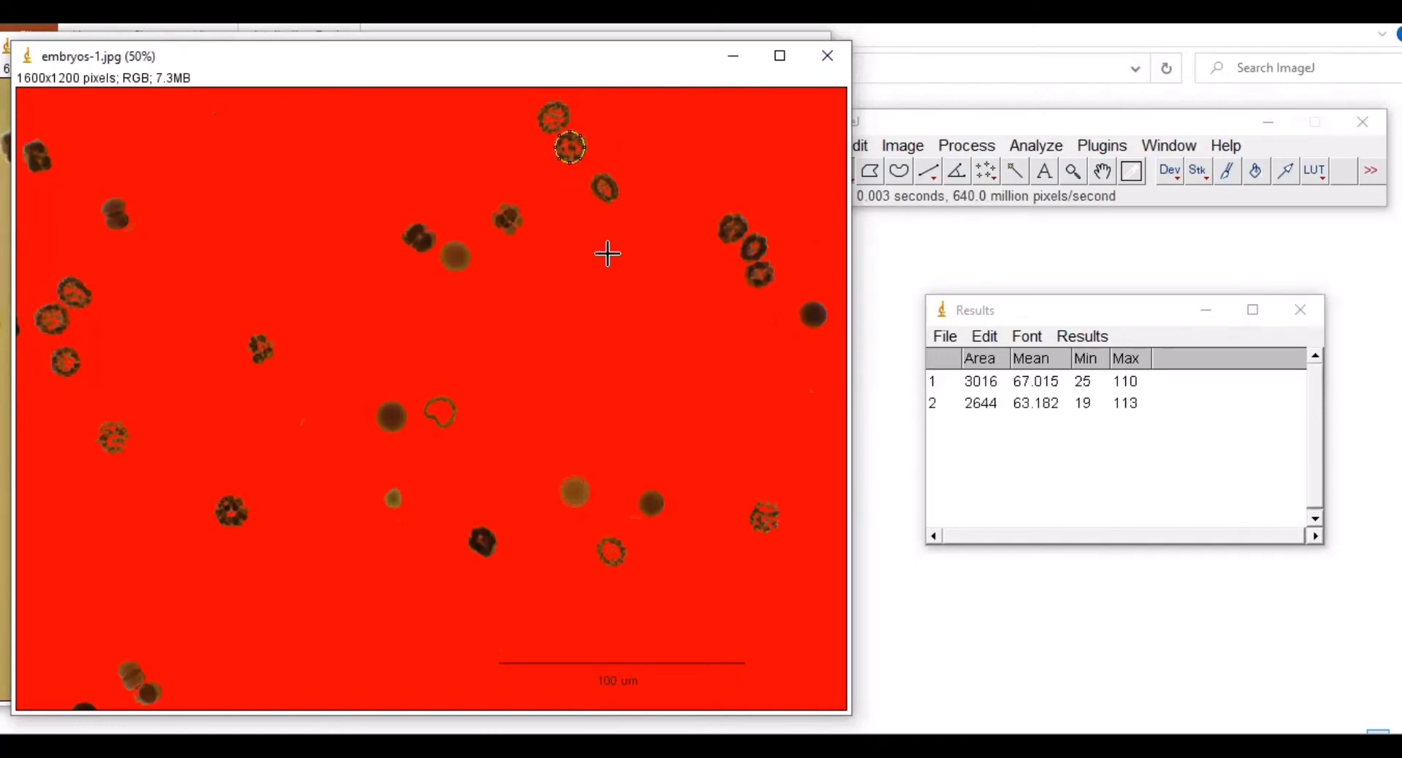
{"action": "left_click", "coordinate": [593, 183]}
{"action": "mouse_move", "coordinate": [593, 183]}
{"action": "left_mouse_down"}
{"action": "mouse_move", "coordinate": [613, 202]}
{"action": "mouse_move", "coordinate": [596, 177]}
{"action": "left_mouse_up"}
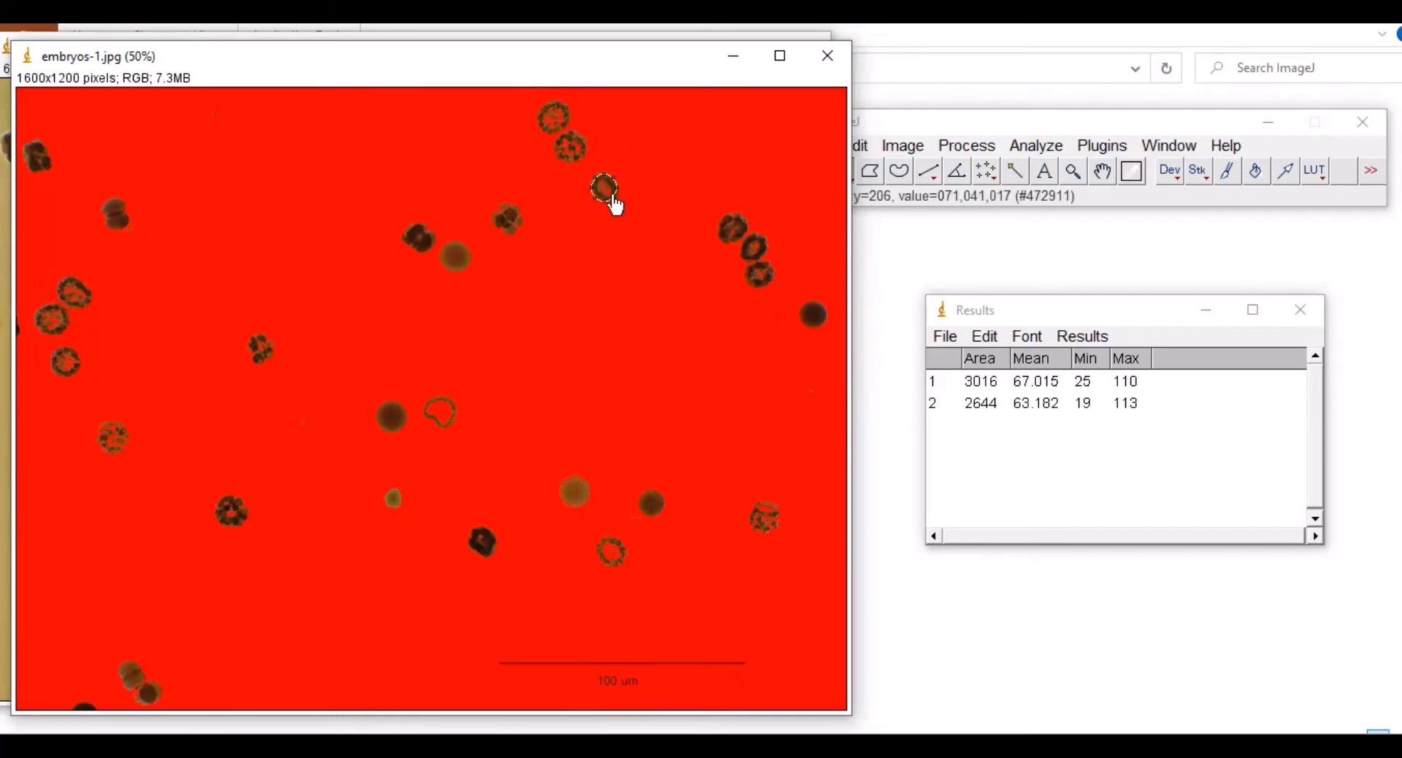
{"action": "left_click_drag", "start_coordinate": [617, 207], "coordinate": [617, 212]}
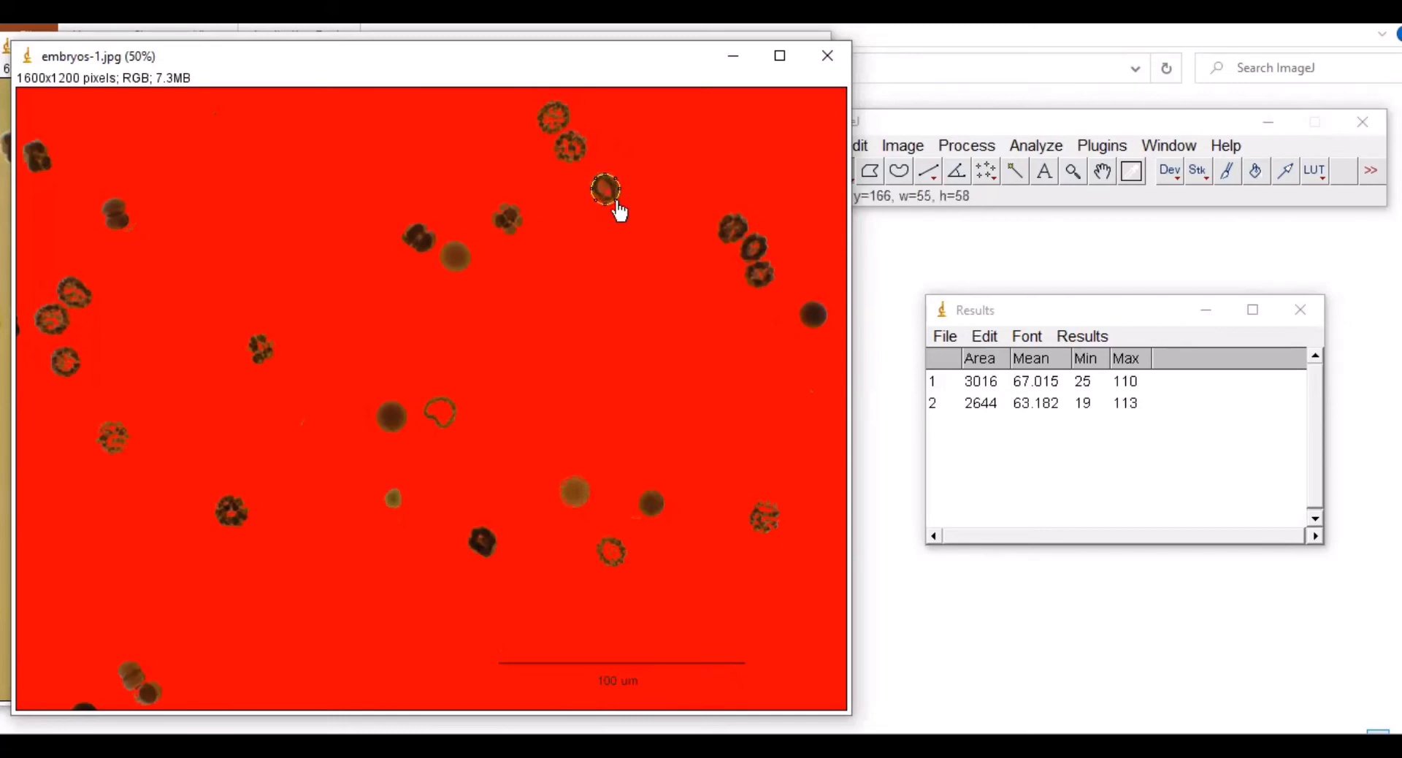
{"action": "key", "text": "ctrl+m"}
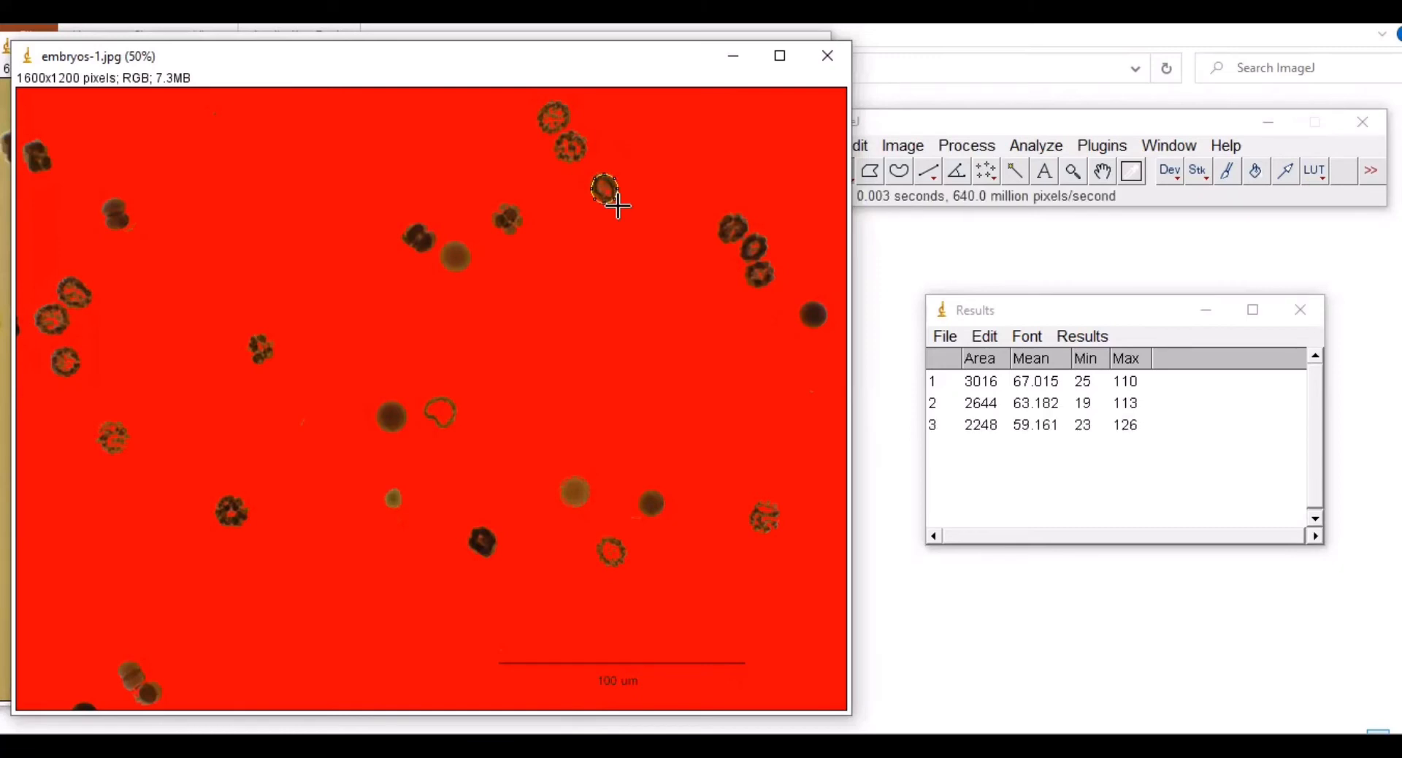
Step: Outline and measure four embryos in the upper-right cluster and at the right edge
{"action": "left_click", "coordinate": [723, 219]}
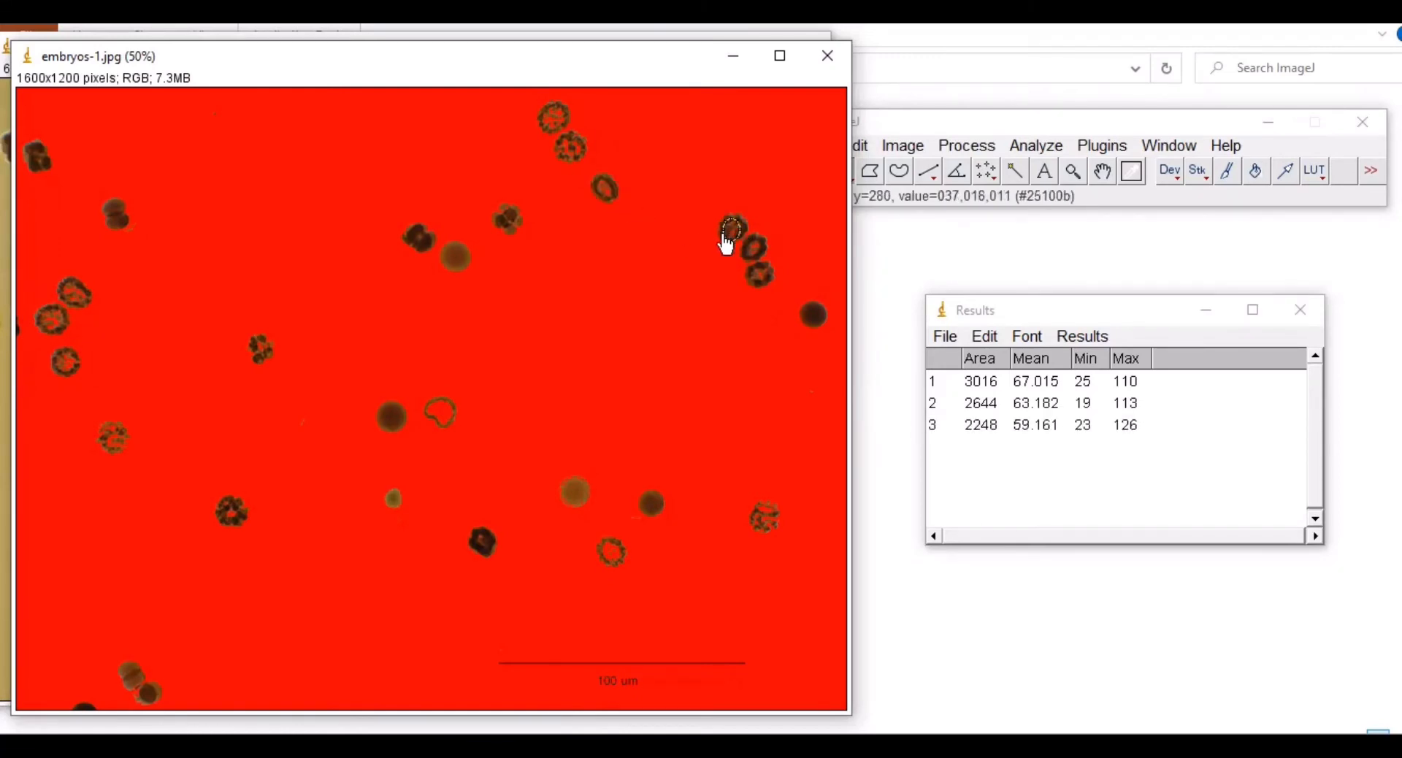
{"action": "mouse_move", "coordinate": [725, 238]}
{"action": "left_mouse_down"}
{"action": "mouse_move", "coordinate": [748, 231]}
{"action": "mouse_move", "coordinate": [733, 216]}
{"action": "left_mouse_up"}
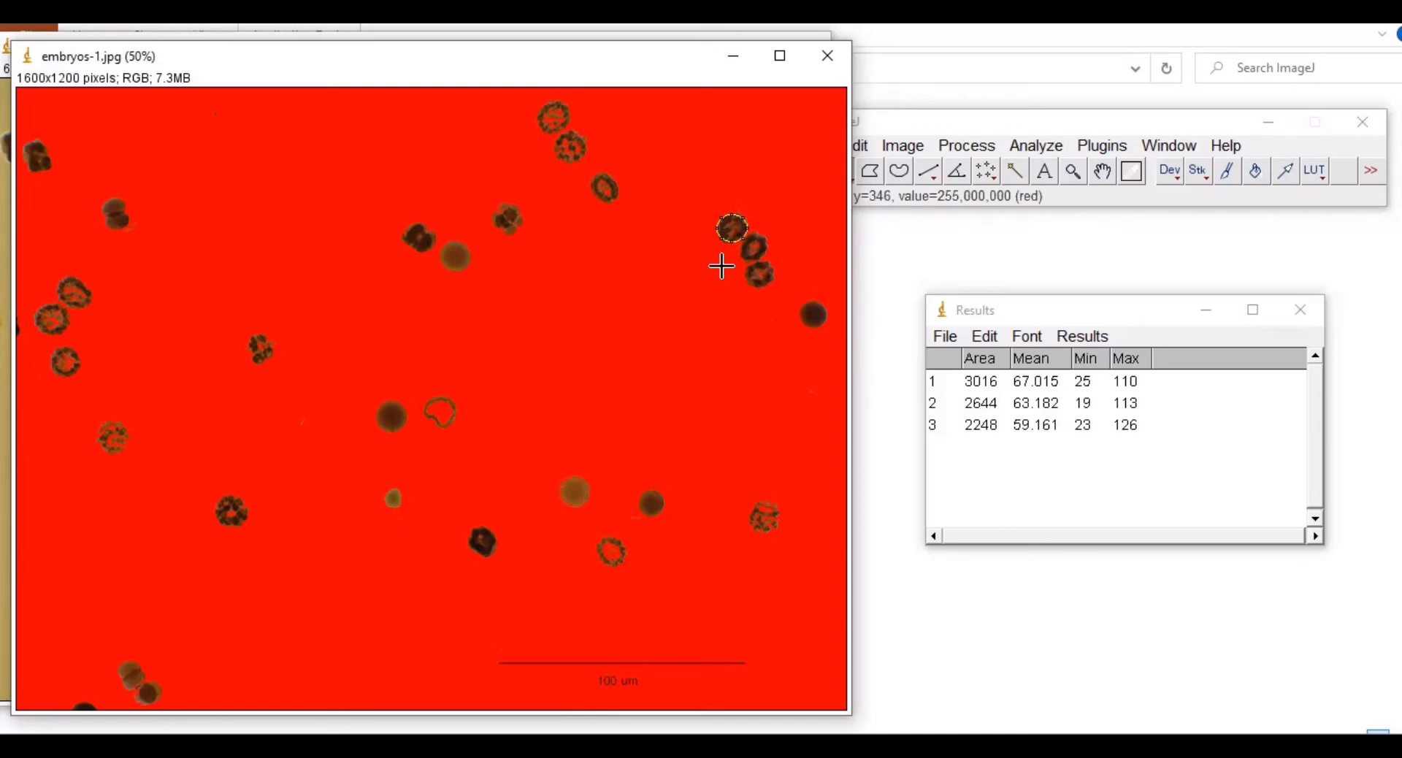
{"action": "key", "text": "ctrl+m"}
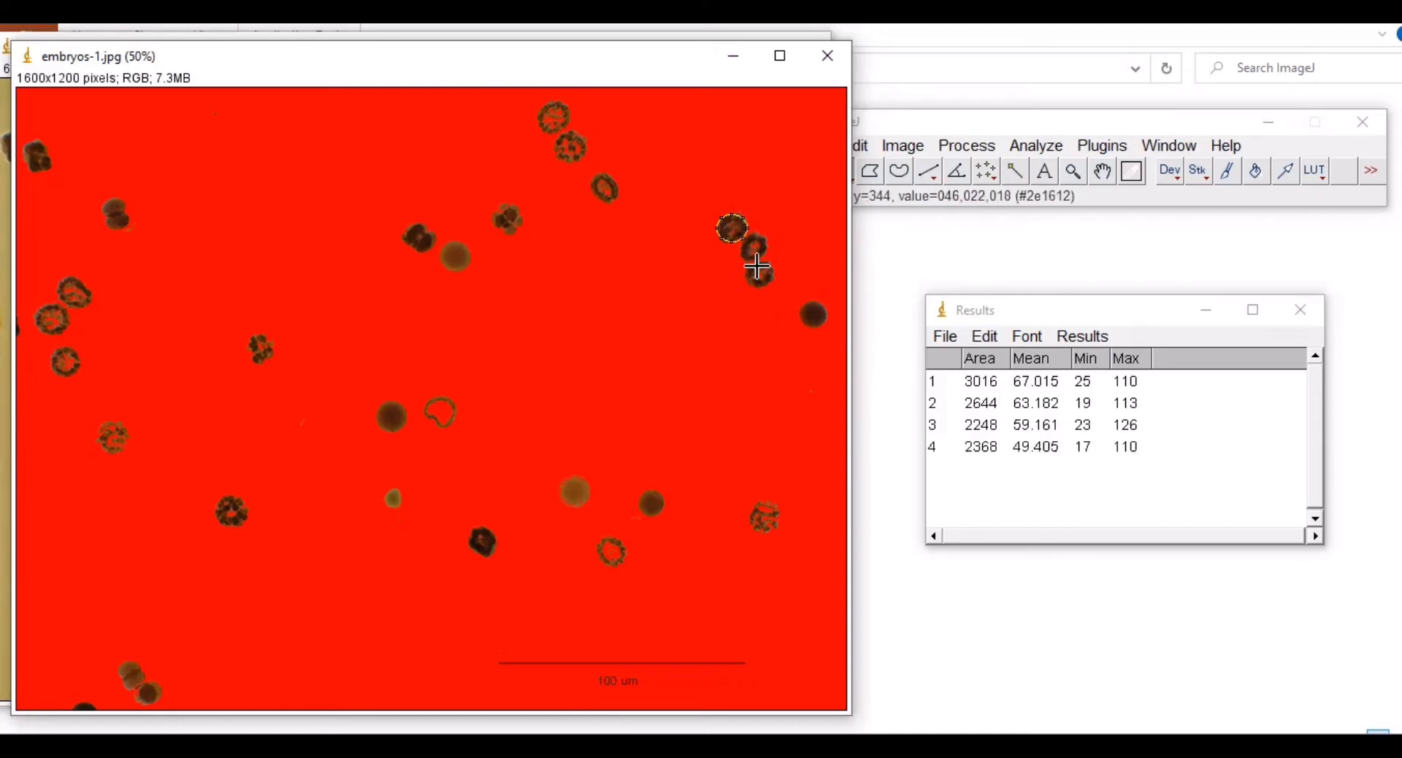
{"action": "mouse_move", "coordinate": [743, 246]}
{"action": "left_mouse_down"}
{"action": "mouse_move", "coordinate": [756, 259]}
{"action": "mouse_move", "coordinate": [750, 236]}
{"action": "mouse_move", "coordinate": [766, 249]}
{"action": "mouse_move", "coordinate": [740, 259]}
{"action": "left_mouse_up"}
{"action": "left_click_drag", "start_coordinate": [754, 261], "coordinate": [749, 272]}
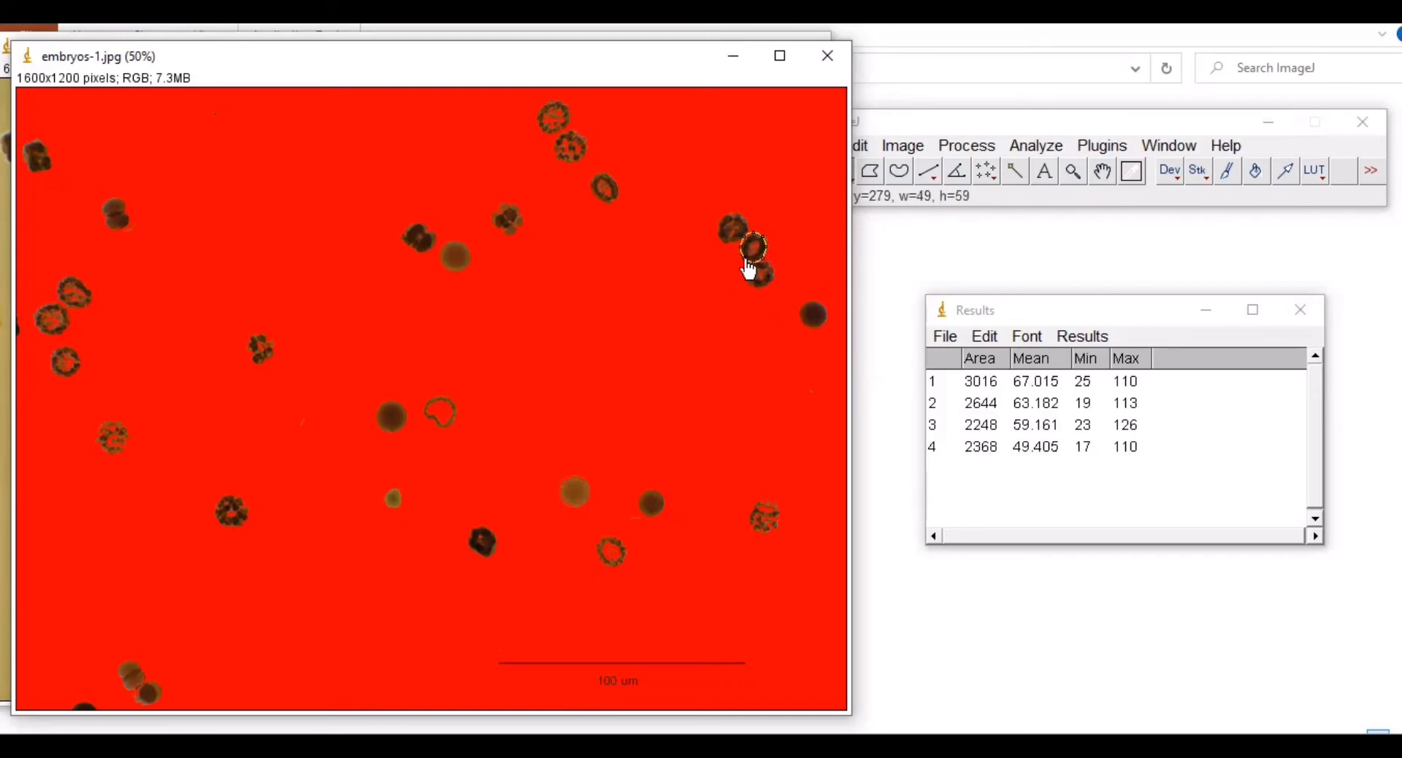
{"action": "key", "text": "ctrl+m"}
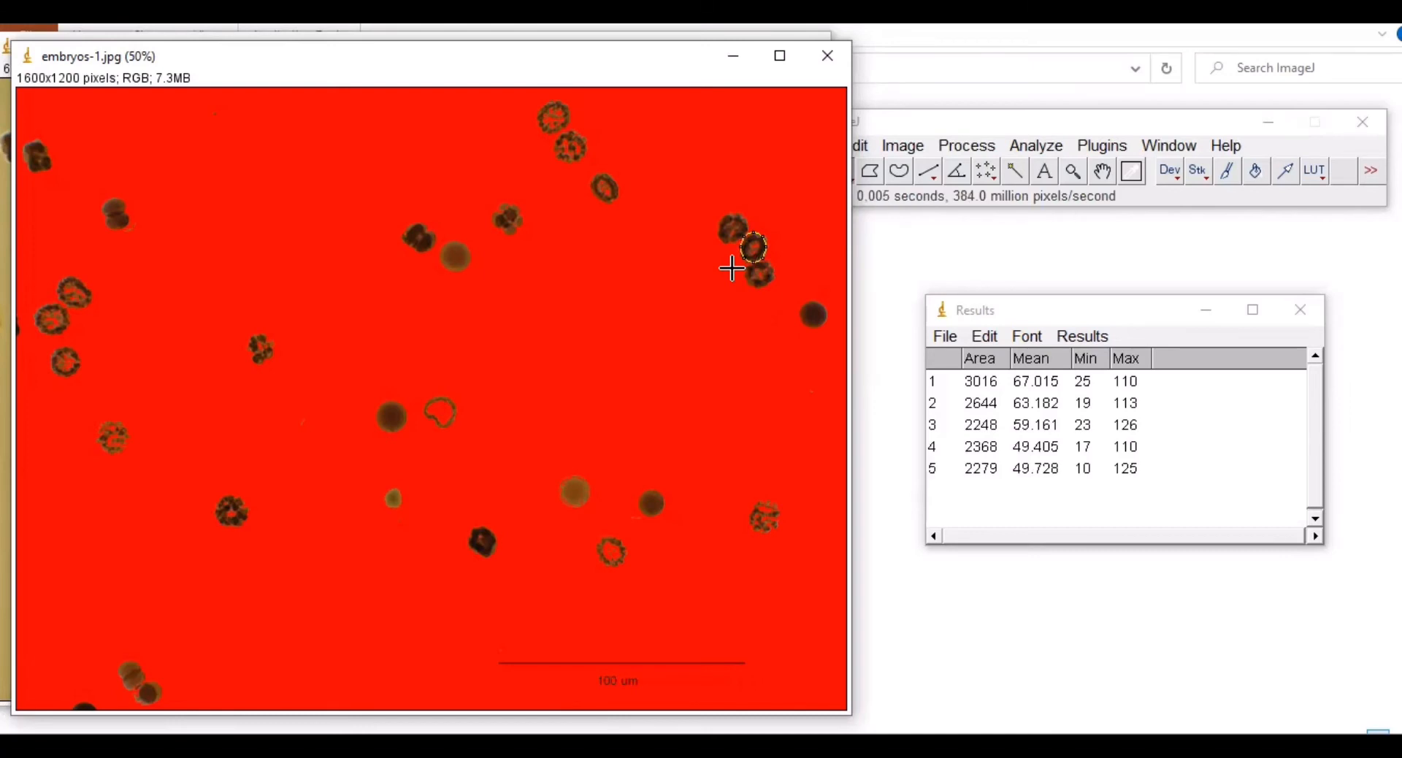
{"action": "left_click_drag", "start_coordinate": [754, 272], "coordinate": [769, 277]}
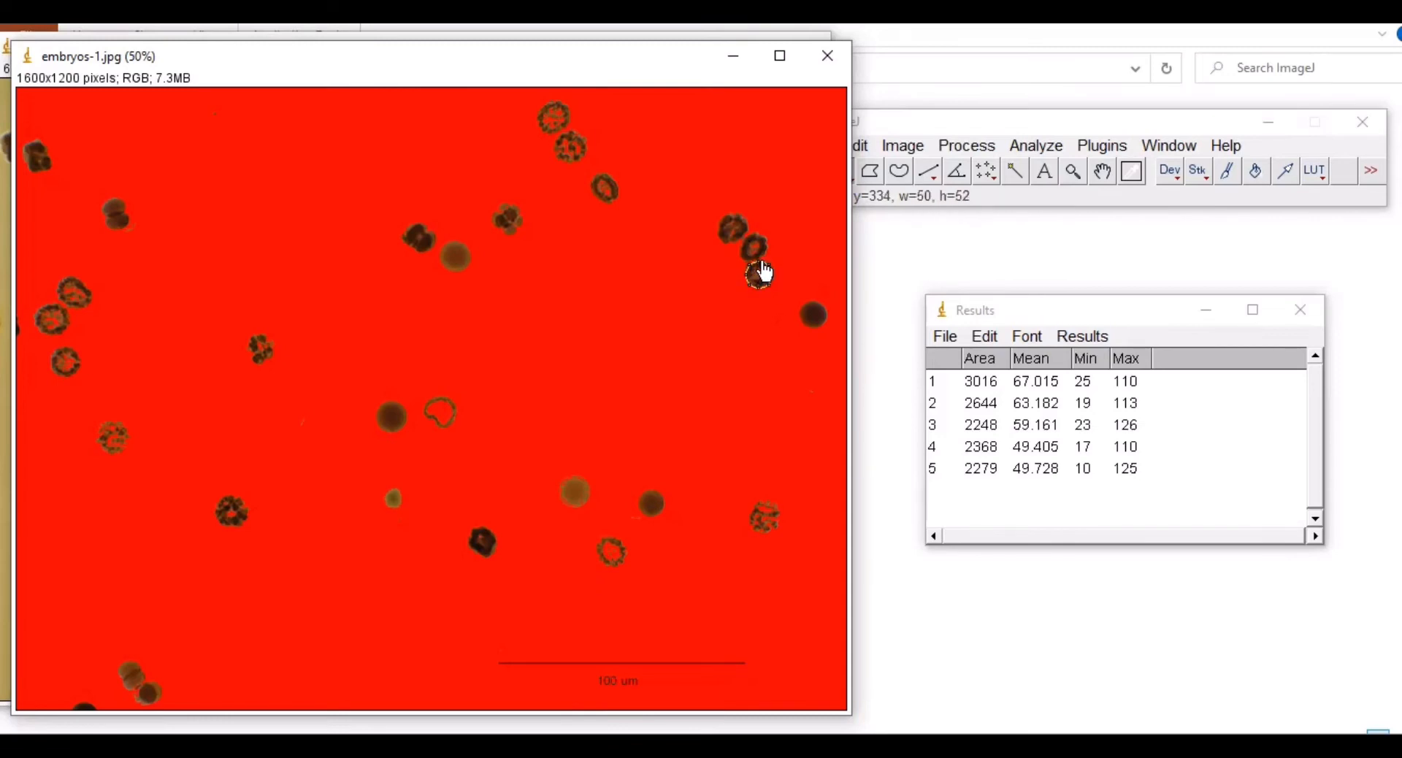
{"action": "key", "text": "ctrl+m"}
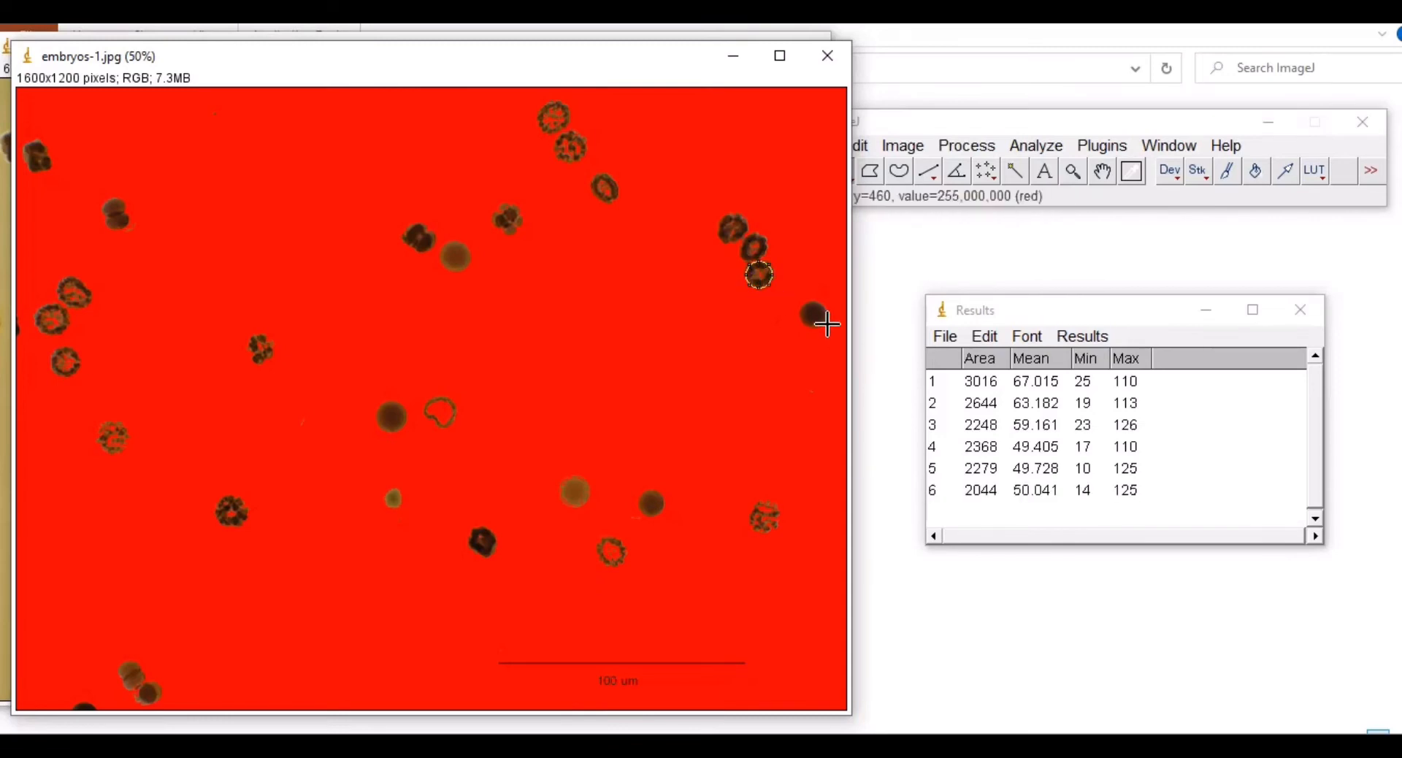
{"action": "mouse_move", "coordinate": [804, 308]}
{"action": "left_mouse_down"}
{"action": "mouse_move", "coordinate": [820, 326]}
{"action": "mouse_move", "coordinate": [798, 314]}
{"action": "mouse_move", "coordinate": [818, 307]}
{"action": "left_mouse_up"}
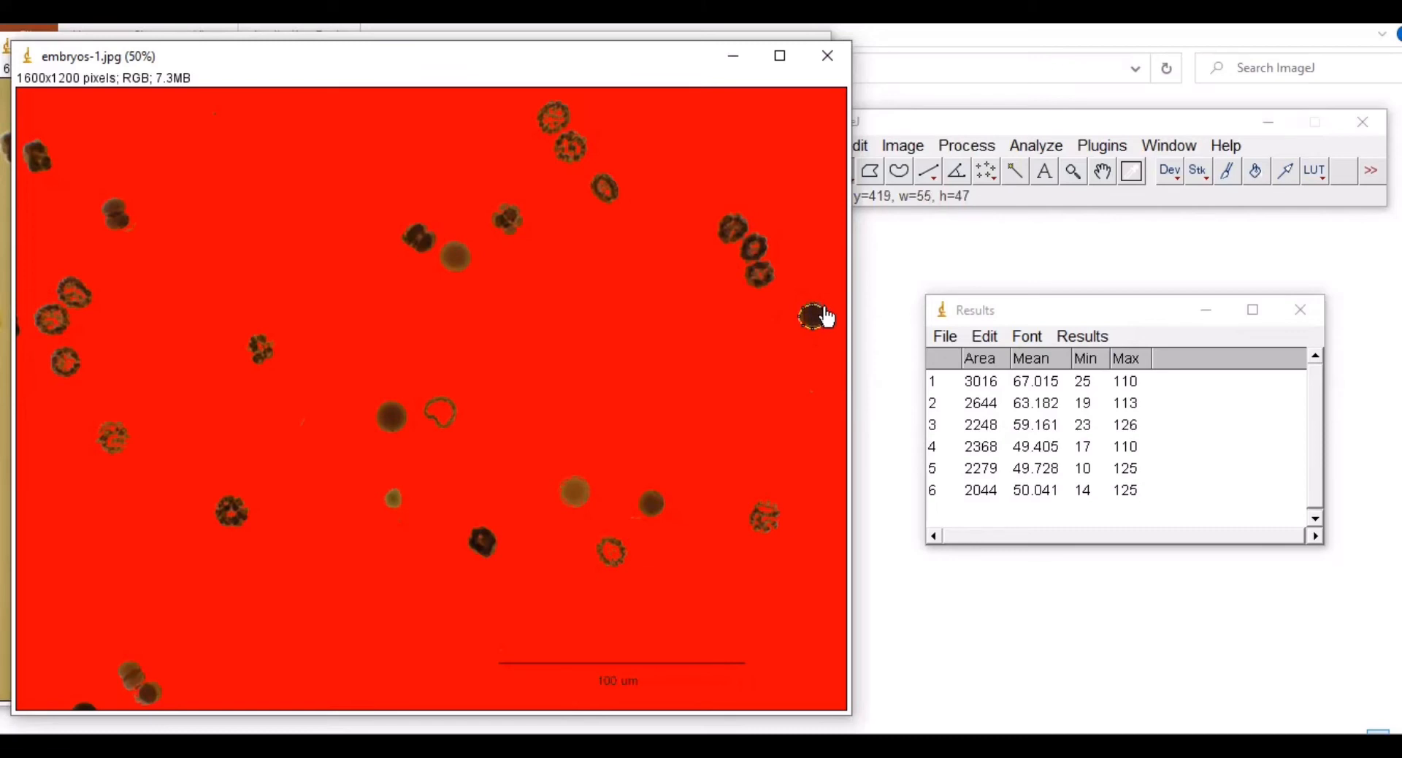
{"action": "key", "text": "ctrl+m"}
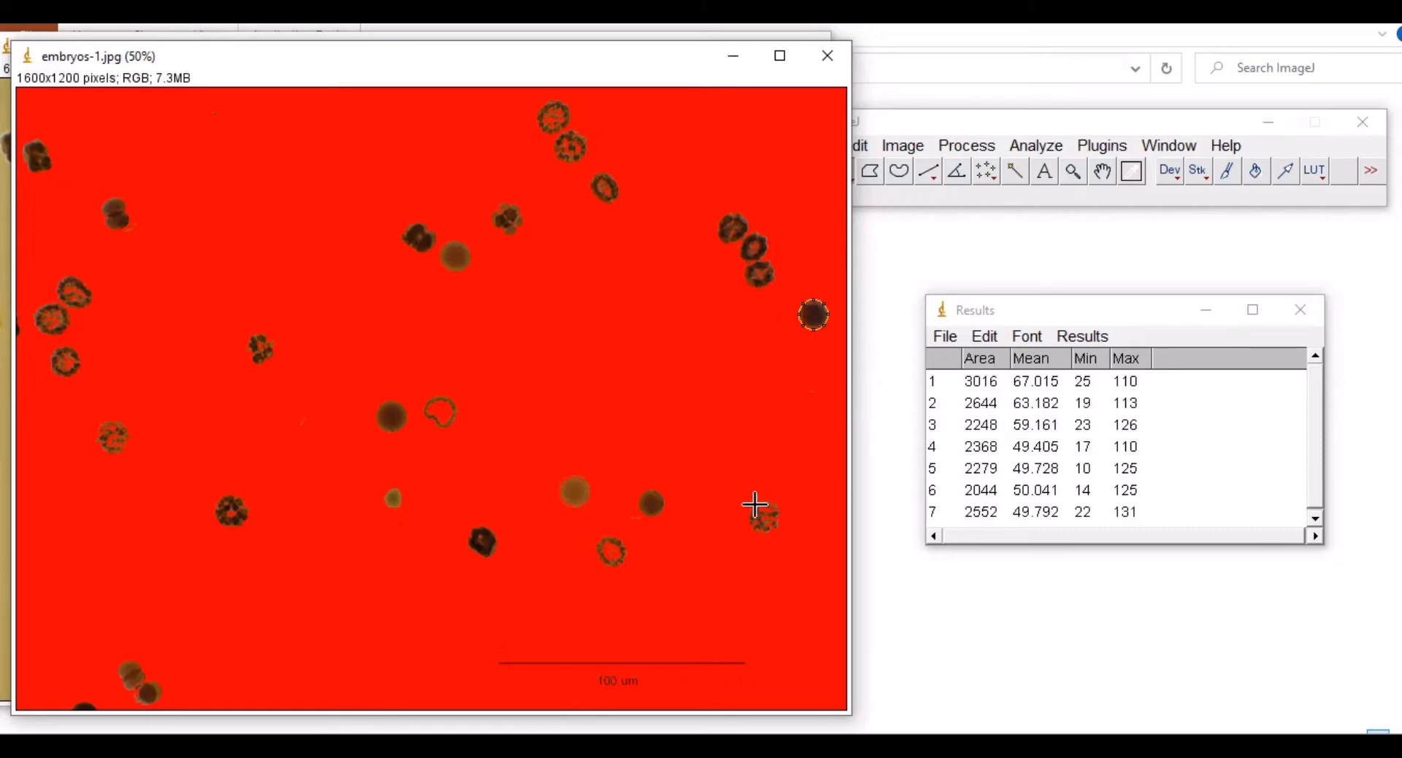
Step: Measure the lower-right embryo, the dark round one, and the ring embryo below it
{"action": "left_click_drag", "start_coordinate": [755, 505], "coordinate": [761, 539]}
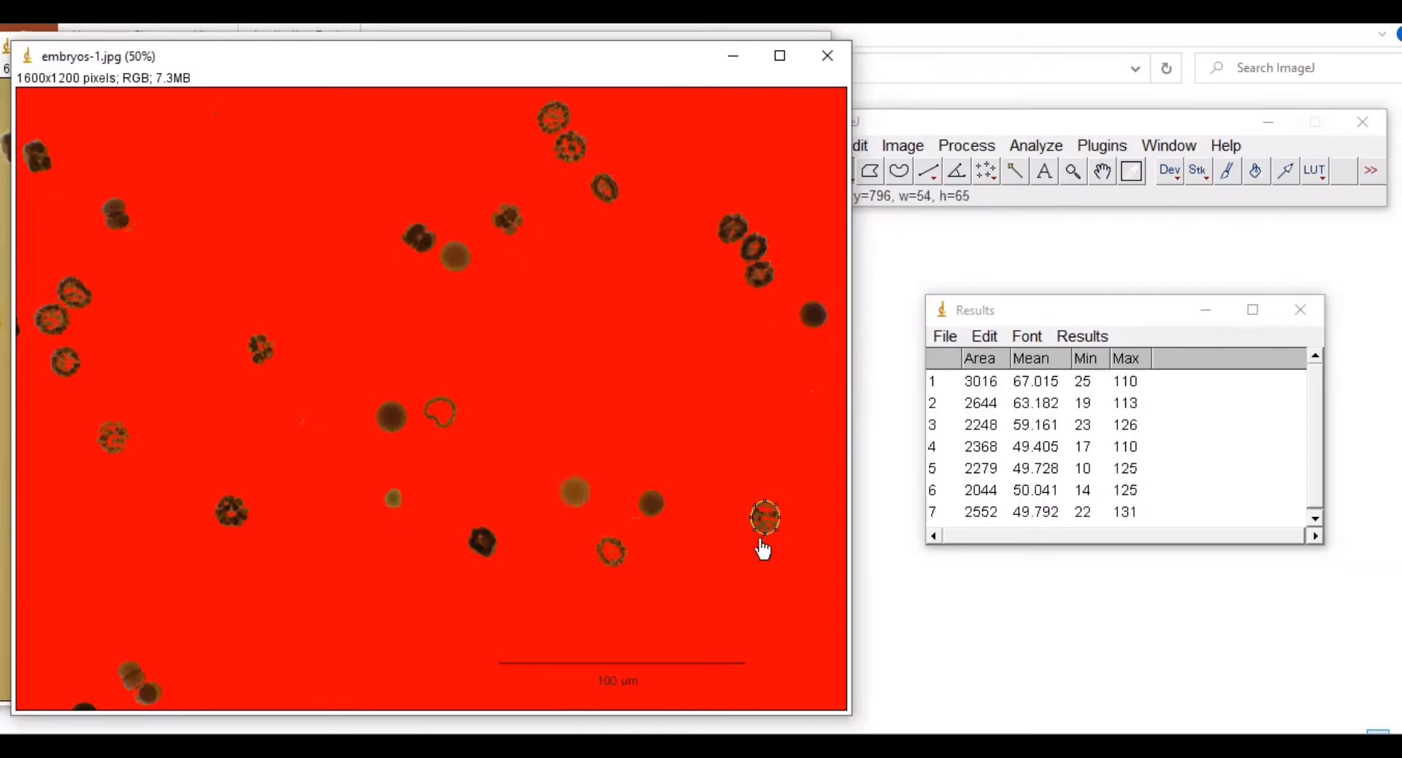
{"action": "key", "text": "ctrl+m"}
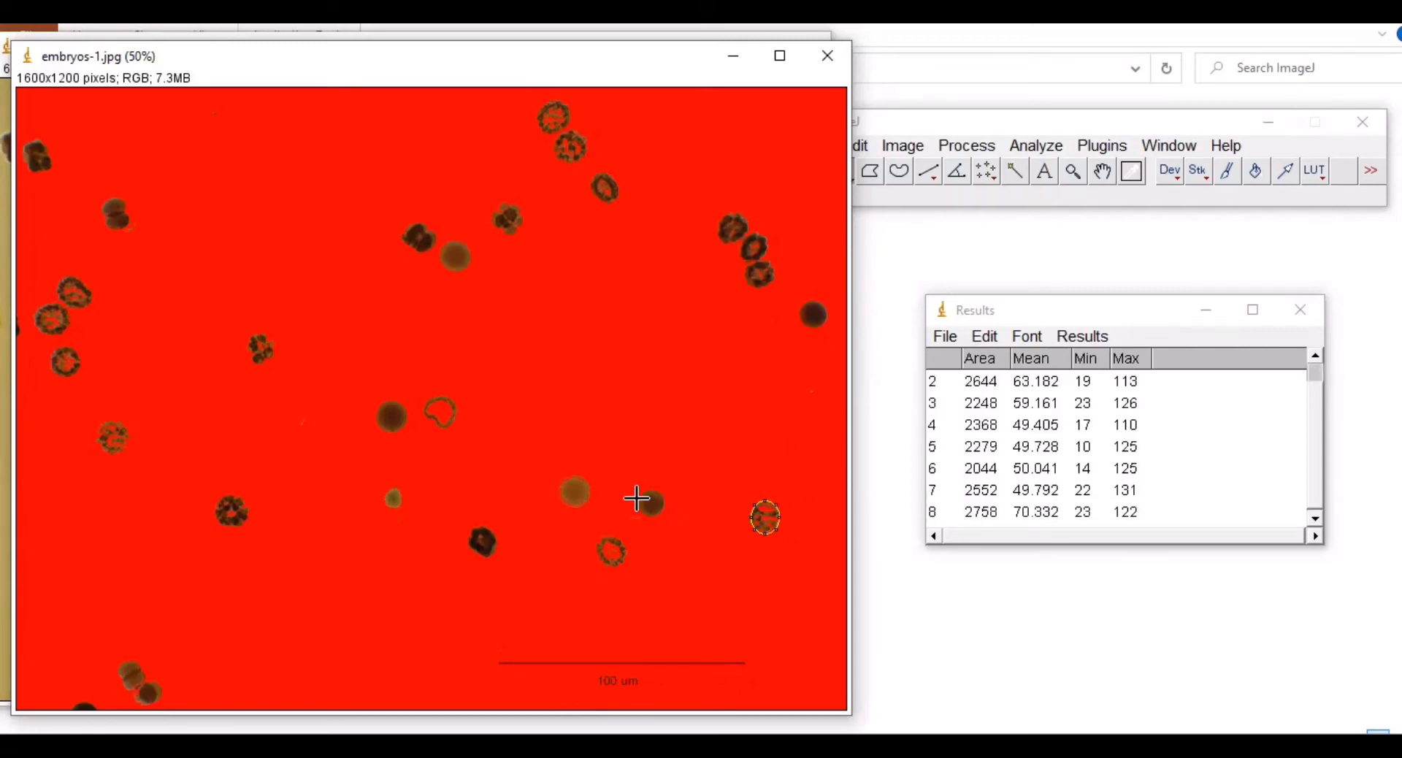
{"action": "mouse_move", "coordinate": [642, 494]}
{"action": "left_mouse_down"}
{"action": "mouse_move", "coordinate": [662, 519]}
{"action": "mouse_move", "coordinate": [650, 496]}
{"action": "left_mouse_up"}
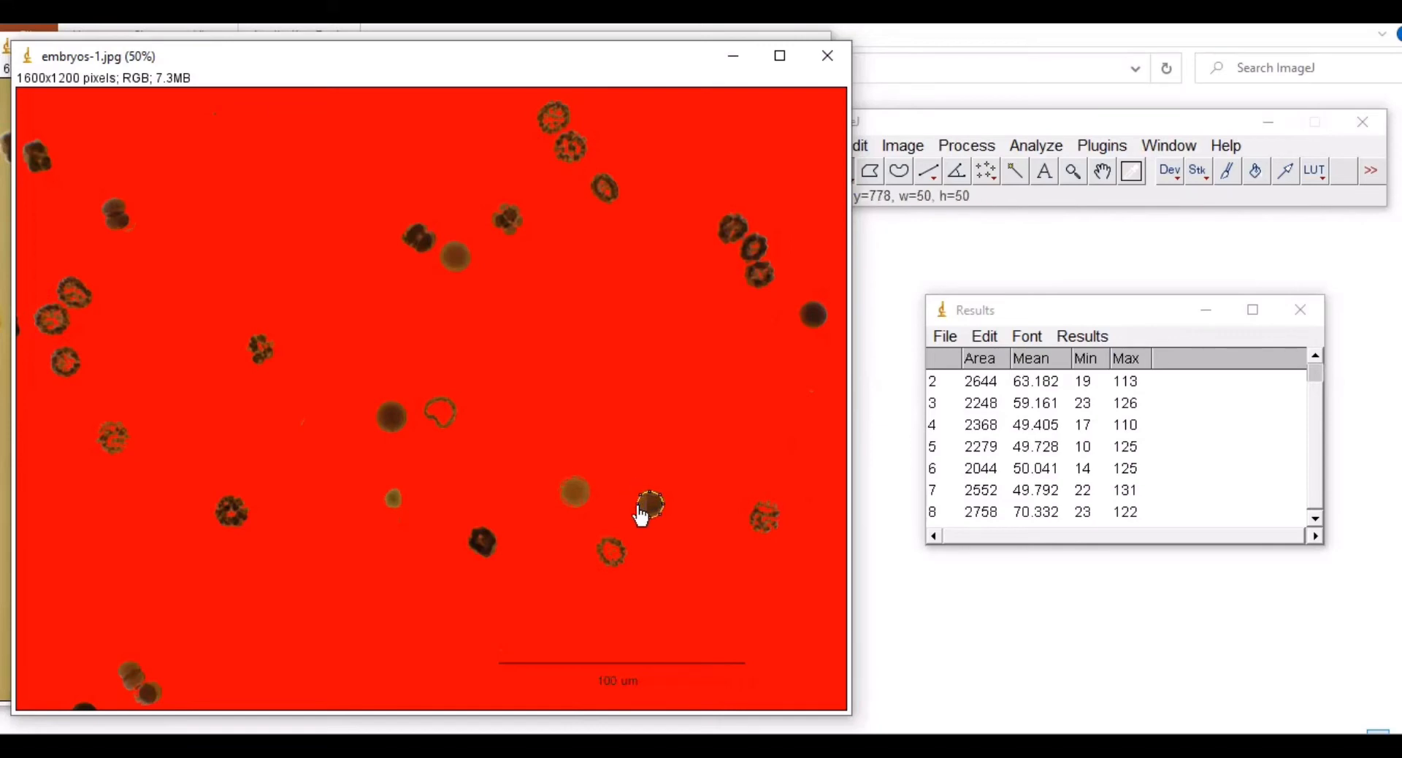
{"action": "key", "text": "ctrl+m"}
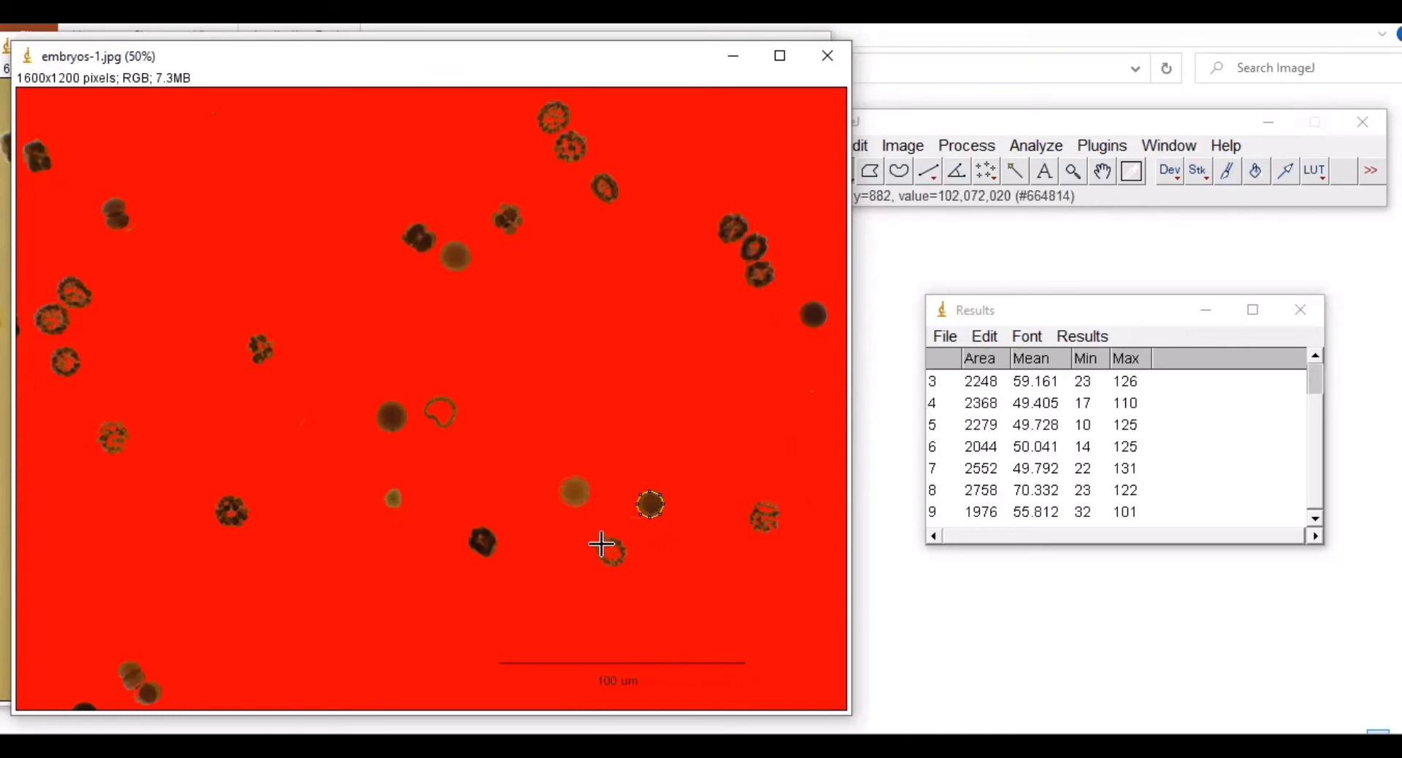
{"action": "left_click_drag", "start_coordinate": [600, 542], "coordinate": [625, 567]}
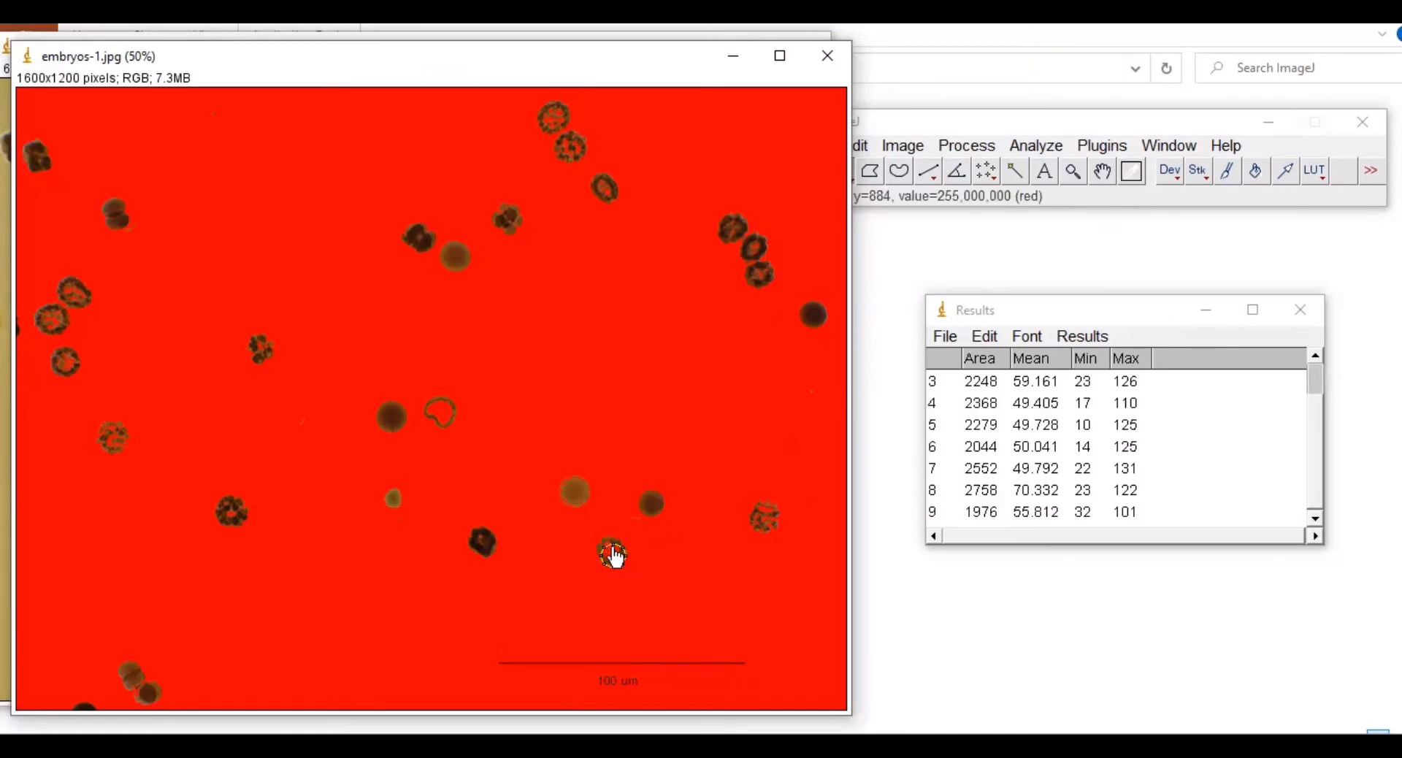
{"action": "left_click_drag", "start_coordinate": [616, 557], "coordinate": [599, 558]}
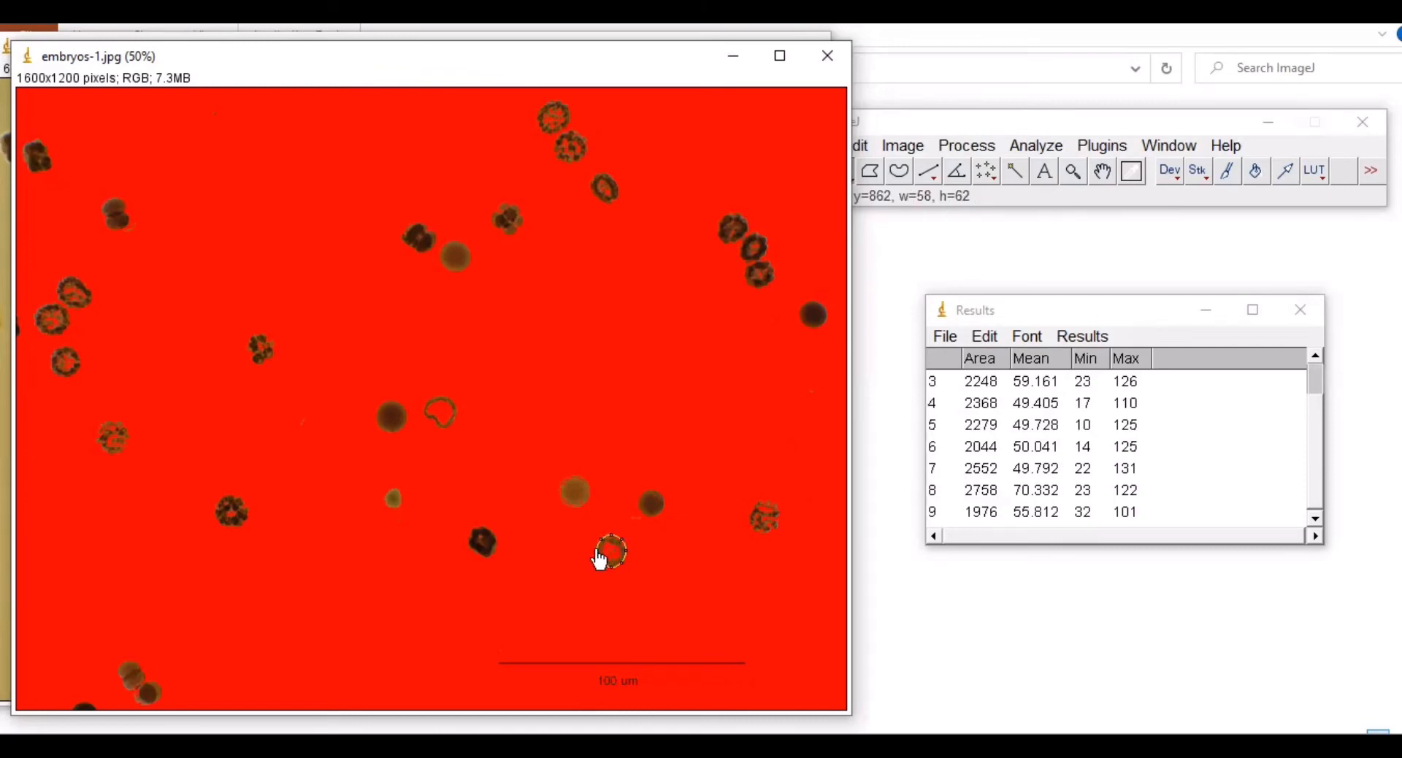
{"action": "key", "text": "ctrl+m"}
Step: Measure the pale and dark lower-middle embryos and the small one left of centre
{"action": "left_click", "coordinate": [563, 482]}
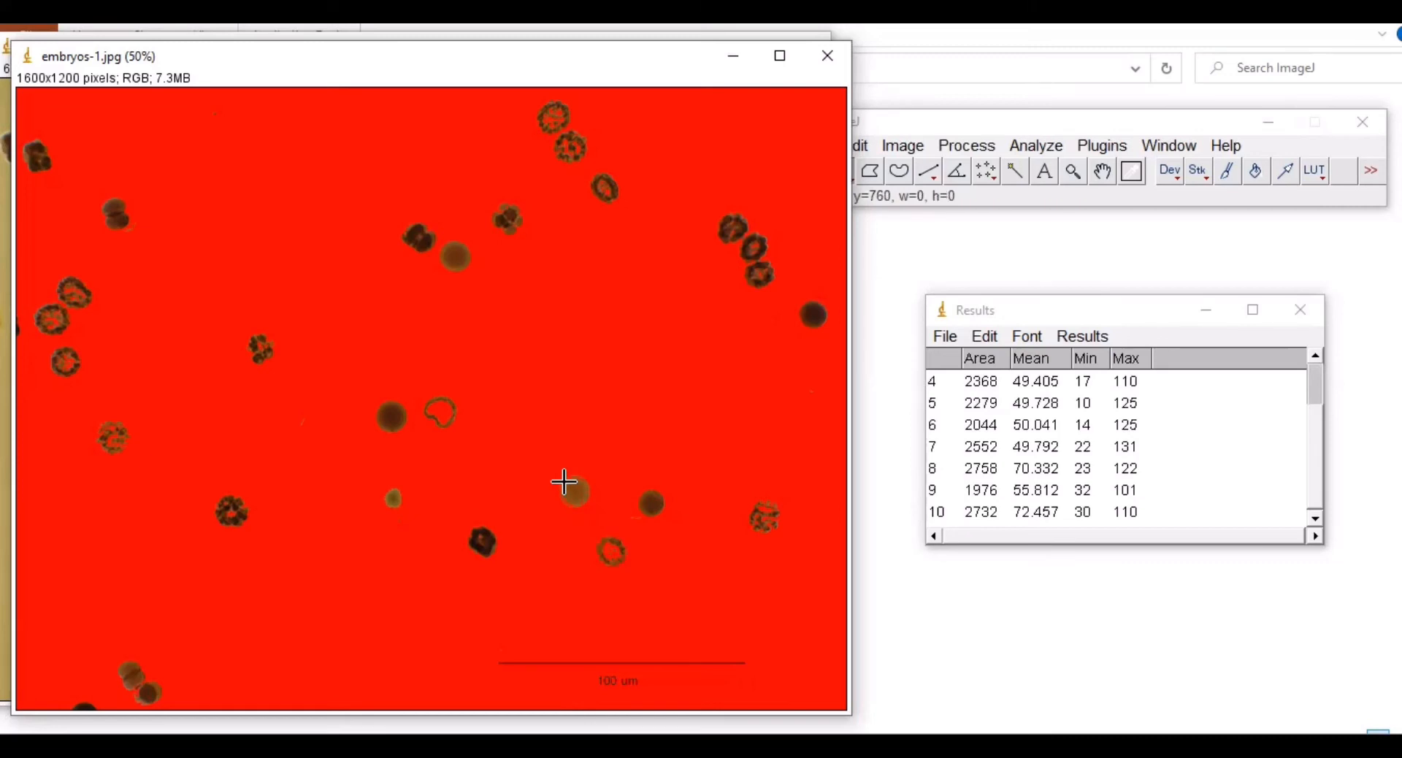
{"action": "mouse_move", "coordinate": [563, 482]}
{"action": "left_mouse_down"}
{"action": "mouse_move", "coordinate": [588, 507]}
{"action": "mouse_move", "coordinate": [572, 478]}
{"action": "mouse_move", "coordinate": [564, 499]}
{"action": "left_mouse_up"}
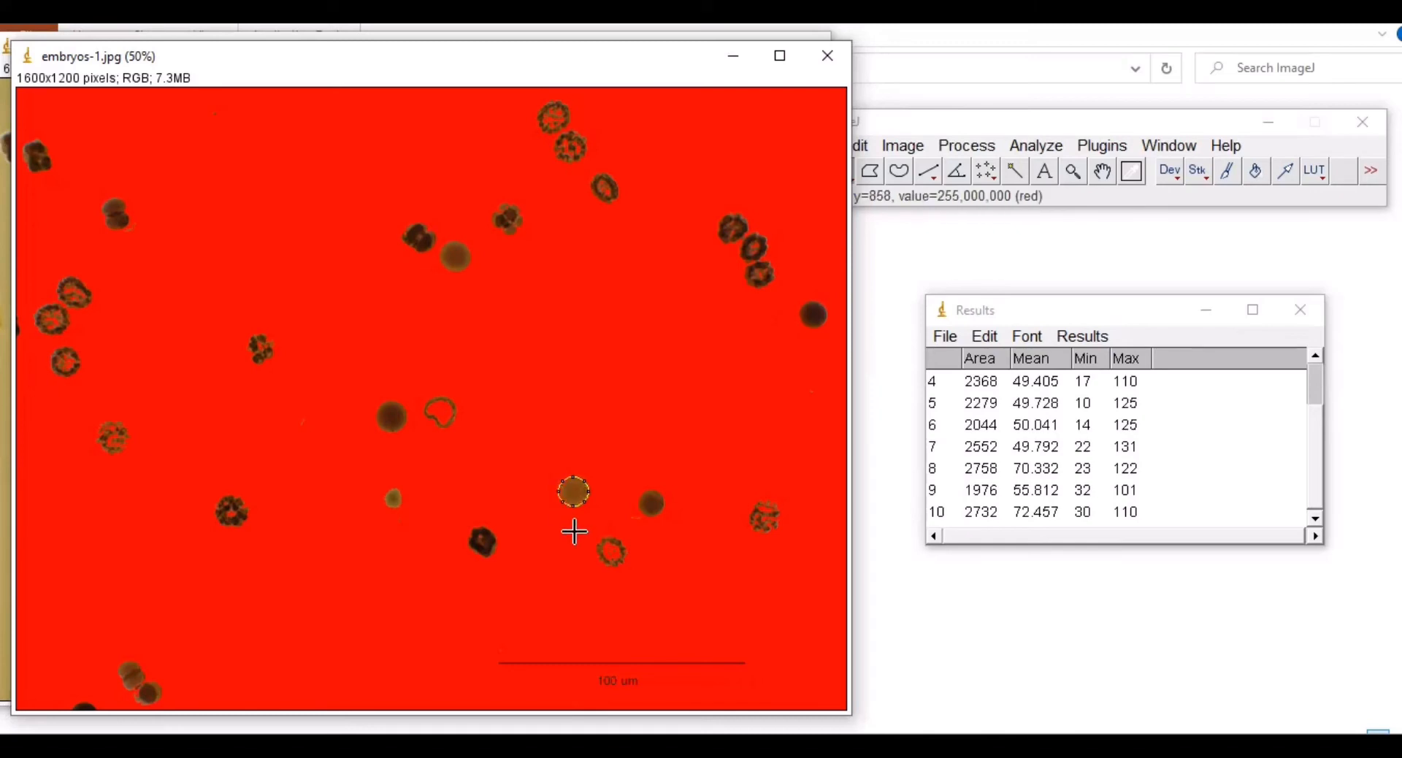
{"action": "key", "text": "ctrl+m"}
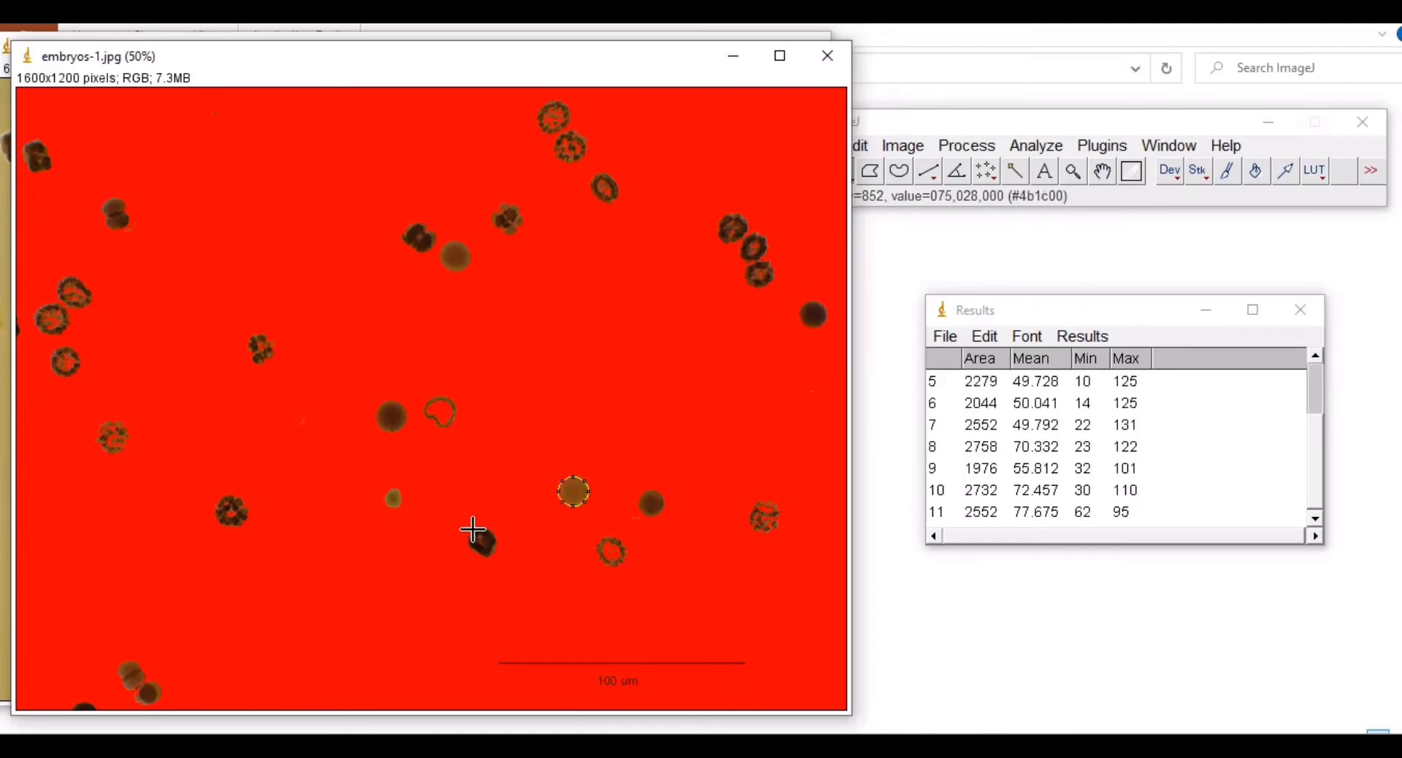
{"action": "mouse_move", "coordinate": [474, 531]}
{"action": "left_mouse_down"}
{"action": "mouse_move", "coordinate": [497, 557]}
{"action": "mouse_move", "coordinate": [473, 552]}
{"action": "mouse_move", "coordinate": [479, 531]}
{"action": "left_mouse_up"}
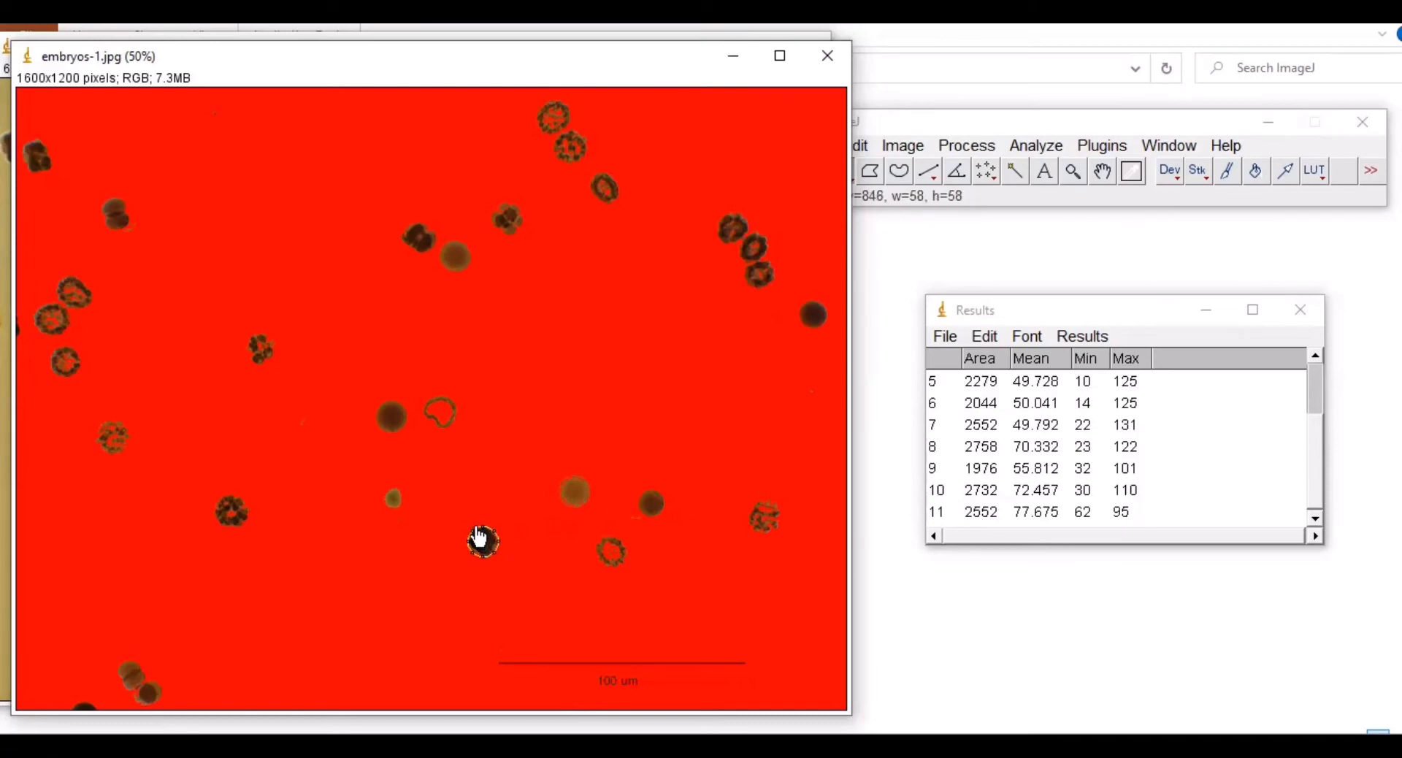
{"action": "key", "text": "ctrl+m"}
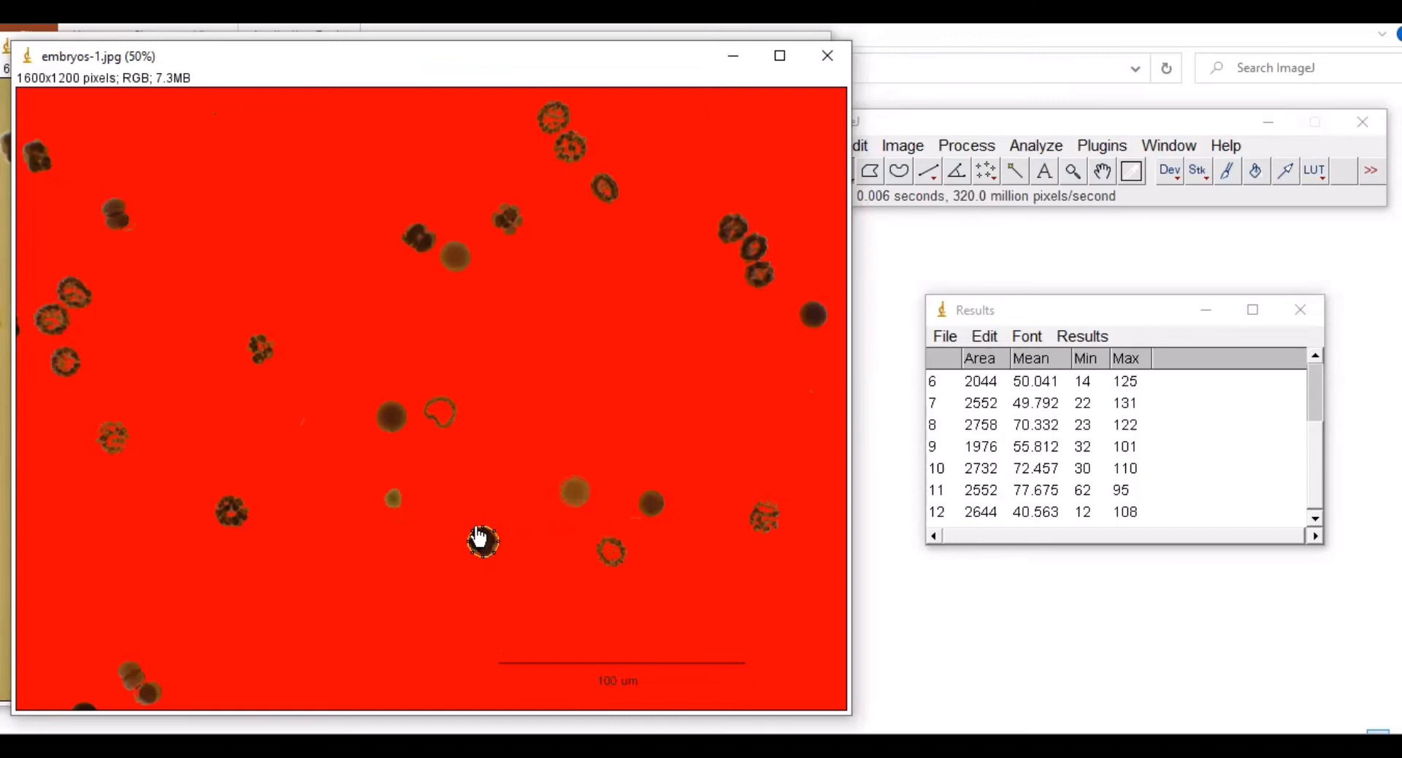
{"action": "left_click", "coordinate": [383, 493]}
{"action": "mouse_move", "coordinate": [383, 493]}
{"action": "left_mouse_down"}
{"action": "mouse_move", "coordinate": [395, 505]}
{"action": "mouse_move", "coordinate": [392, 491]}
{"action": "left_mouse_up"}
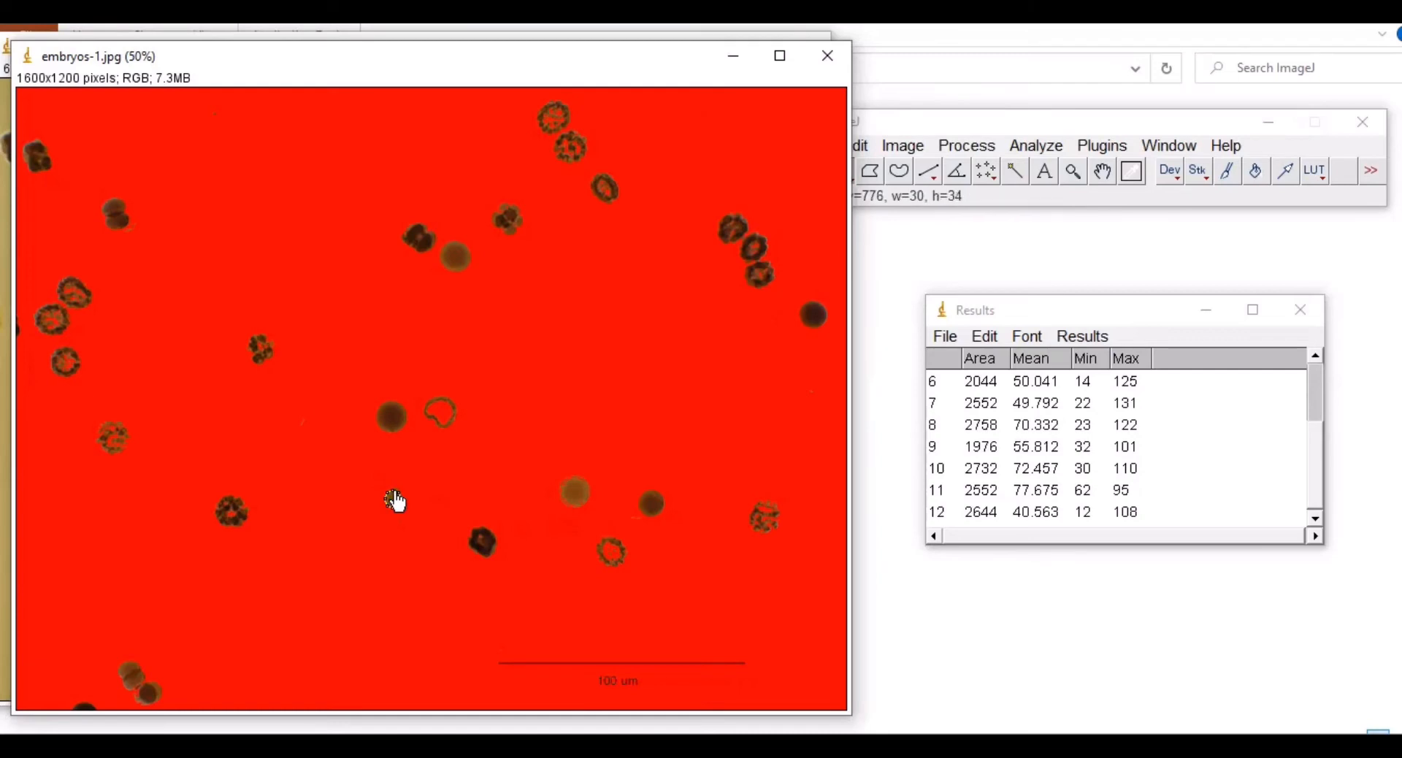
{"action": "key", "text": "ctrl+m"}
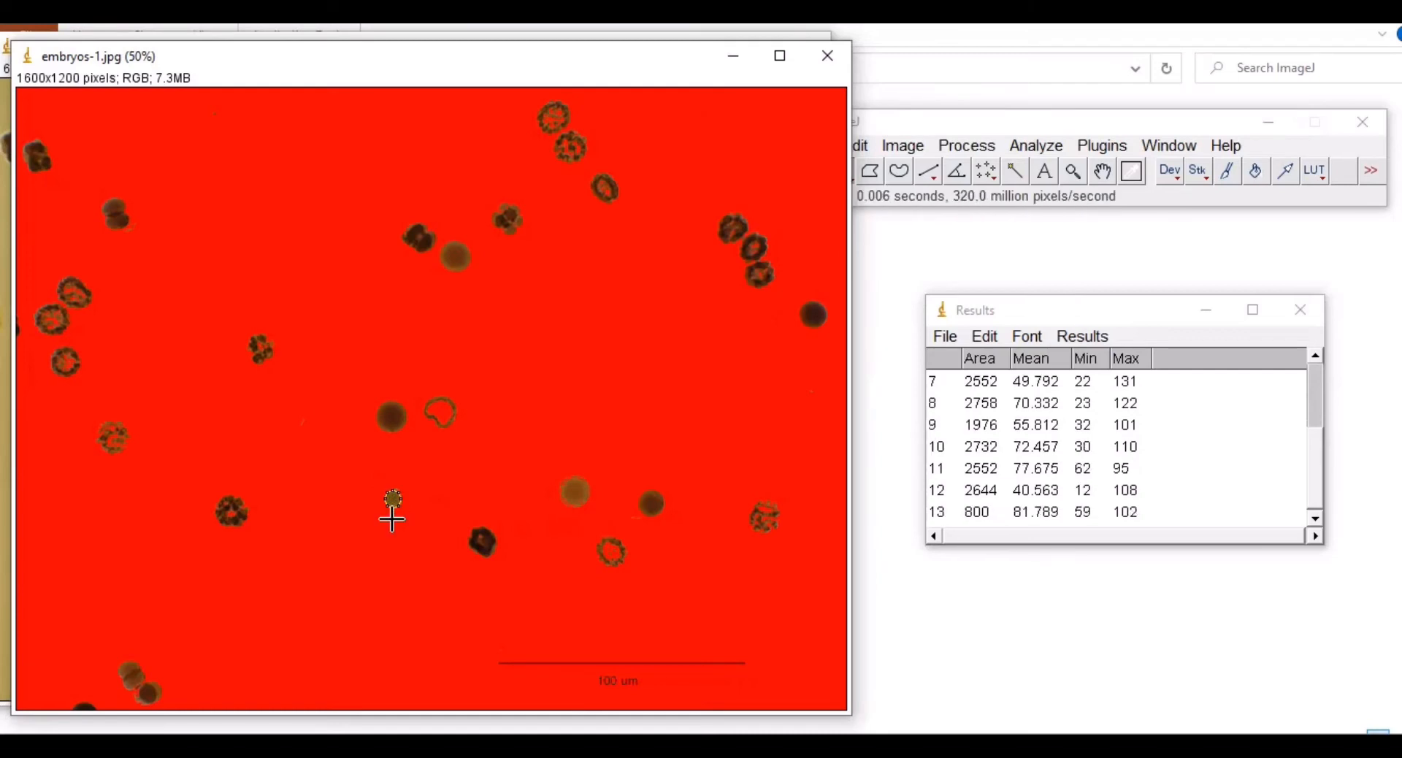
Step: Fit an oval to the central ring embryo and measure its area, 2732
{"action": "left_click_drag", "start_coordinate": [425, 405], "coordinate": [456, 428]}
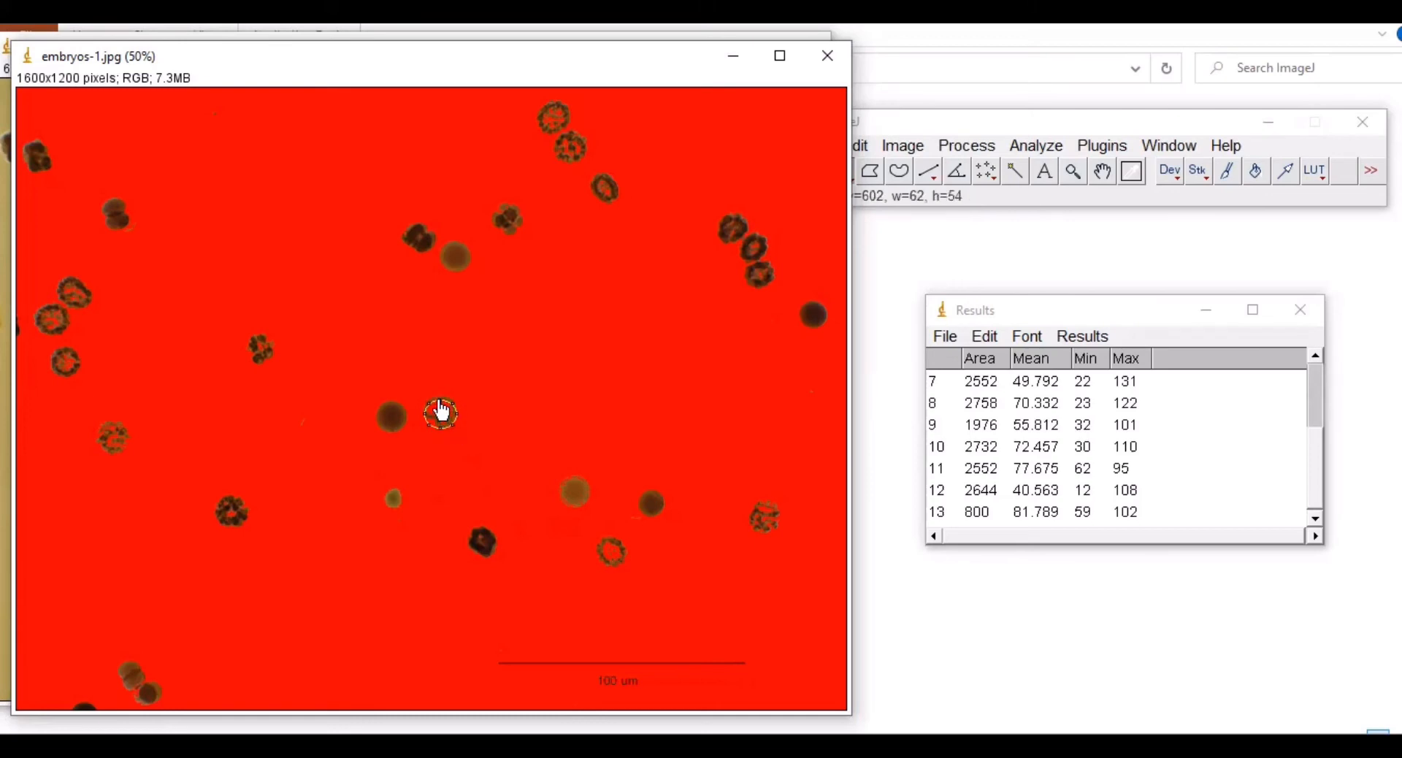
{"action": "left_click_drag", "start_coordinate": [439, 428], "coordinate": [440, 425]}
{"action": "key", "text": "ctrl+m"}
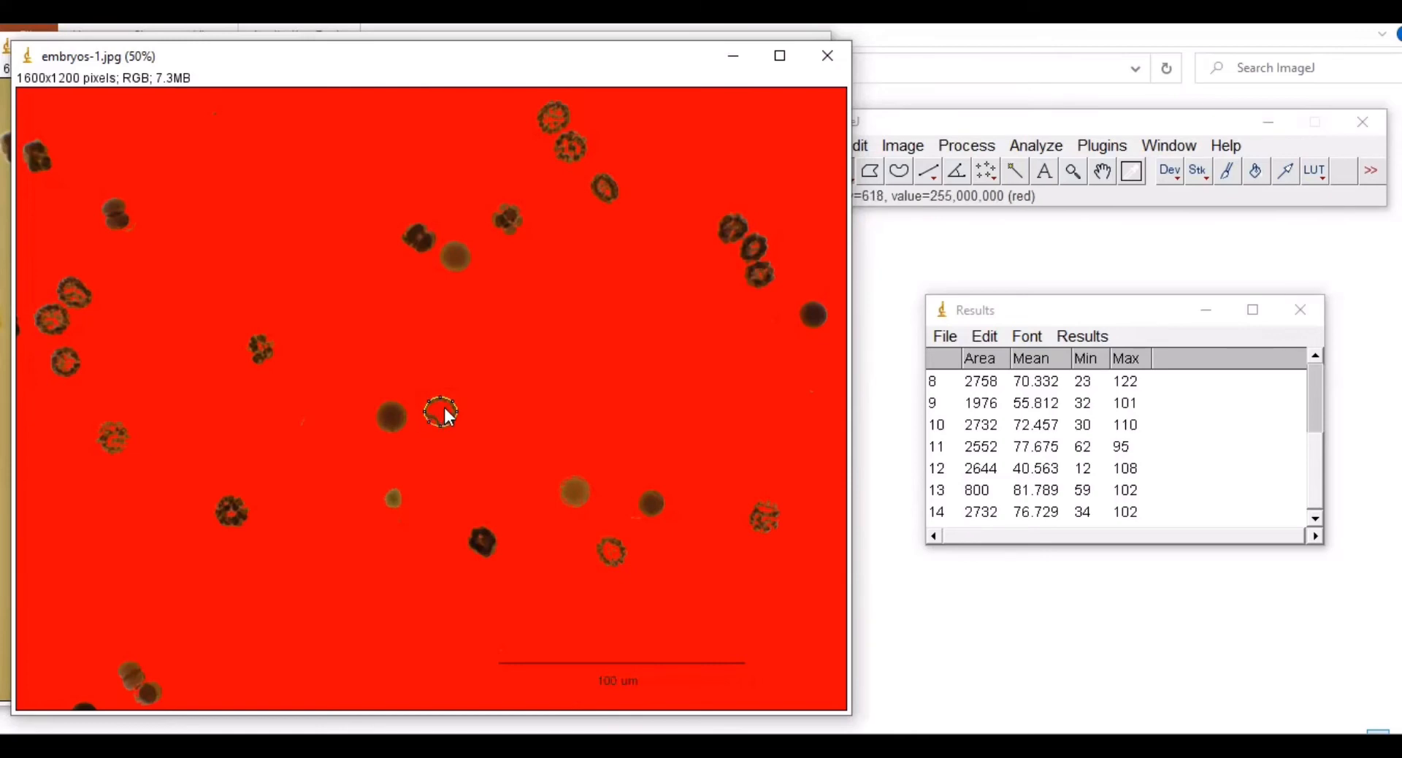
{"action": "left_click_drag", "start_coordinate": [441, 409], "coordinate": [839, 230]}
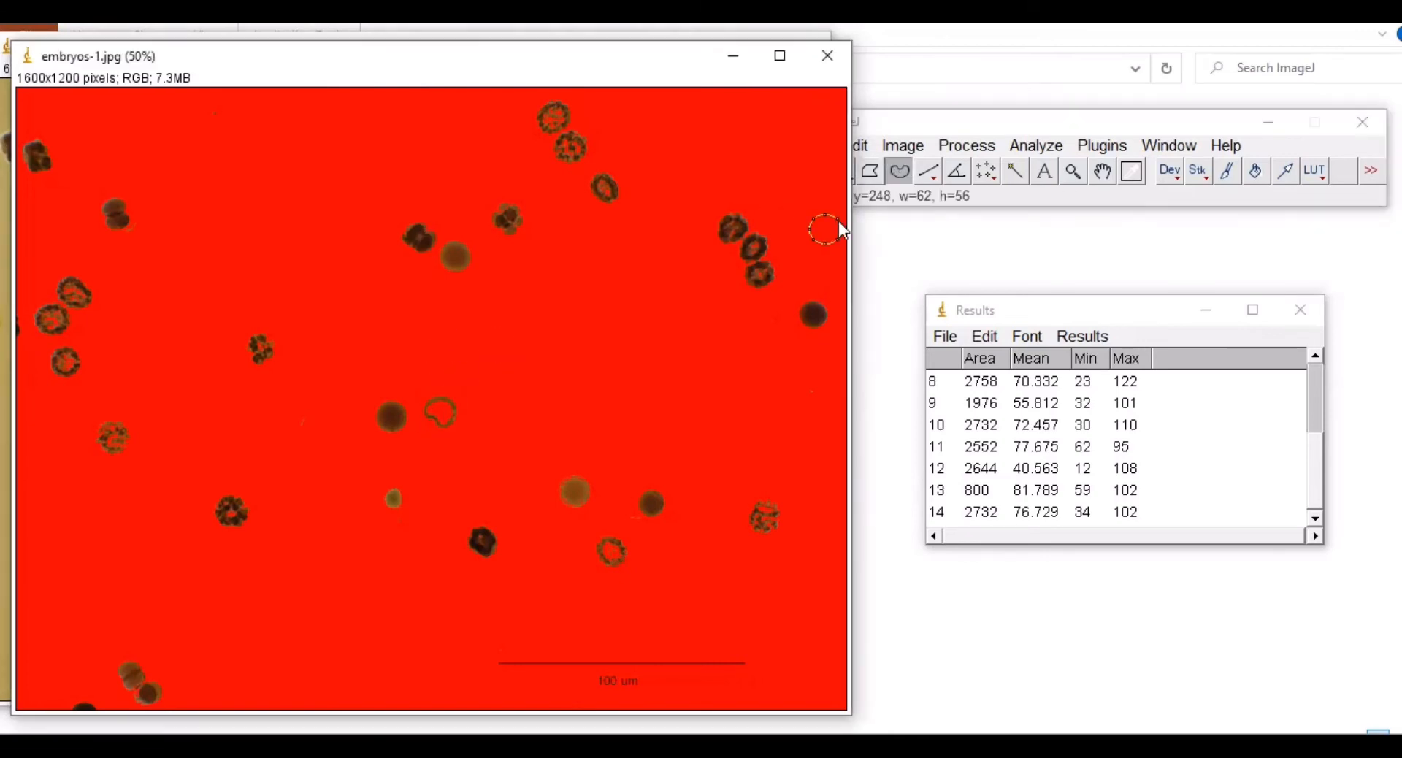
Step: Measure the ring embryo with a freehand trace and the dark embryo with an oval
{"action": "left_click", "coordinate": [904, 169]}
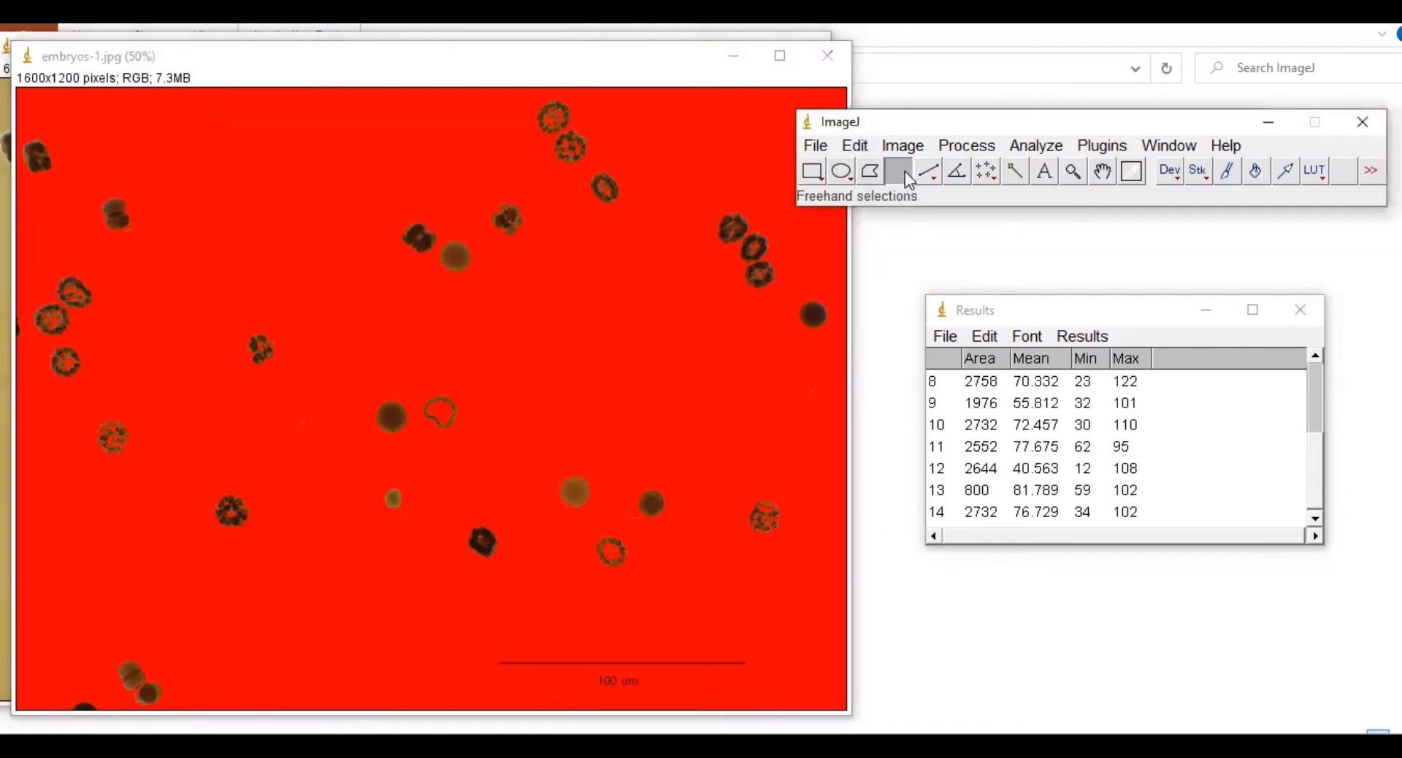
{"action": "left_click", "coordinate": [425, 413]}
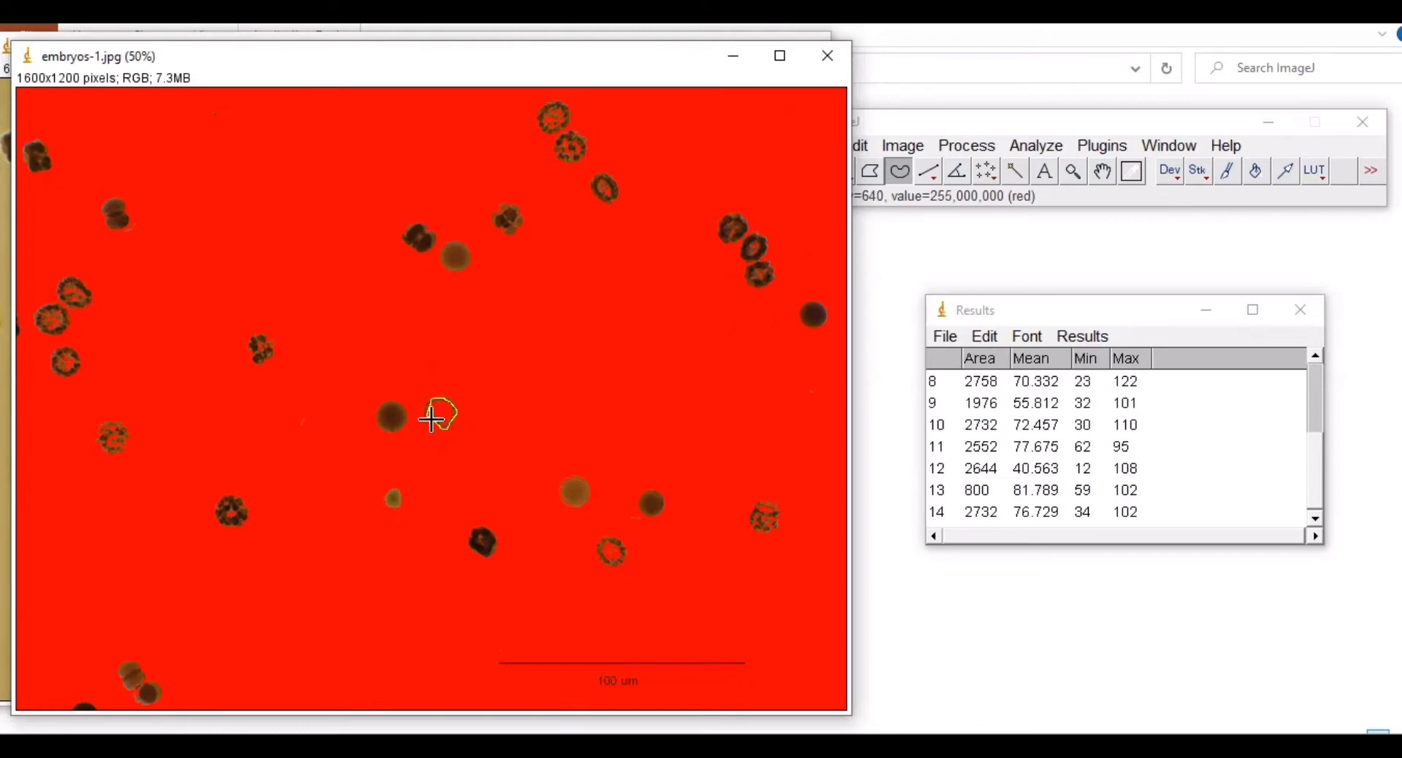
{"action": "key", "text": "ctrl+m"}
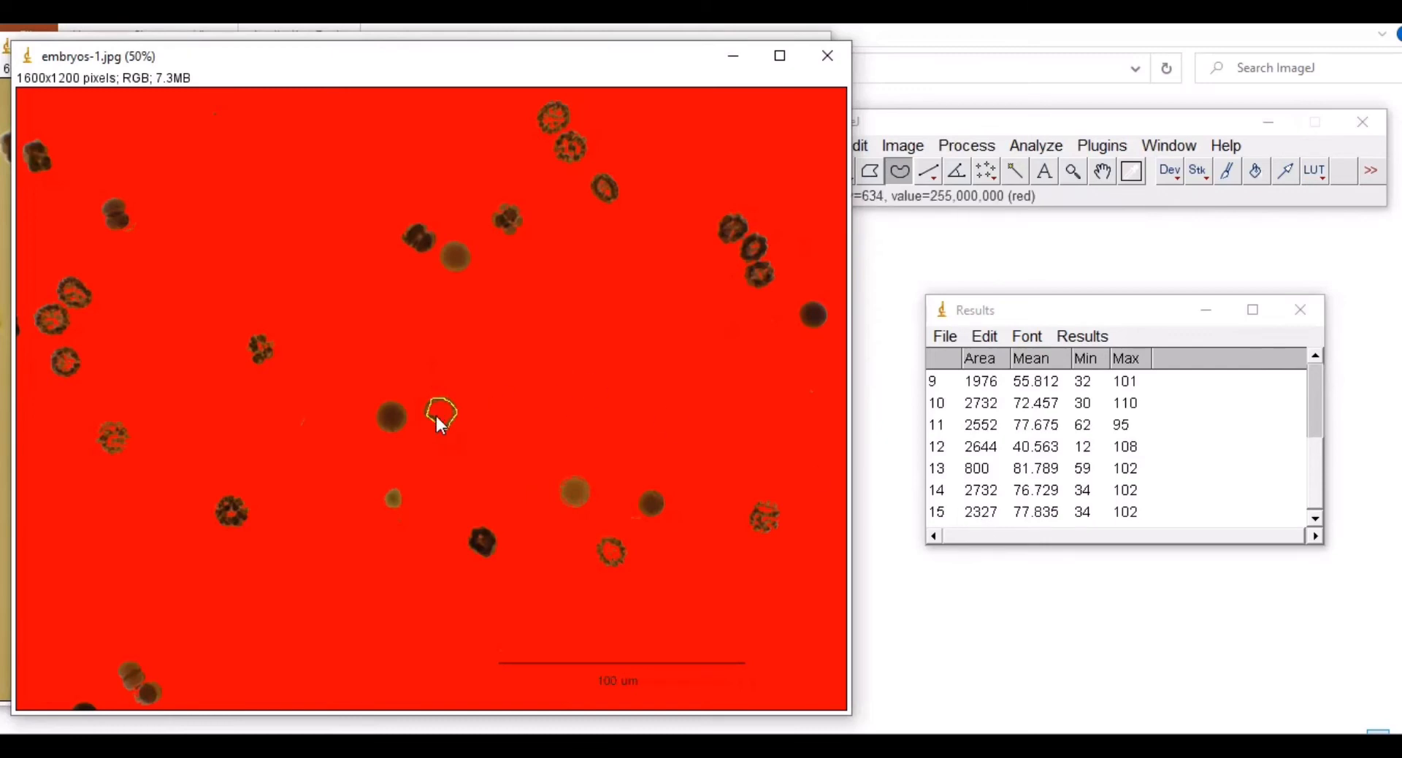
{"action": "left_click", "coordinate": [892, 132]}
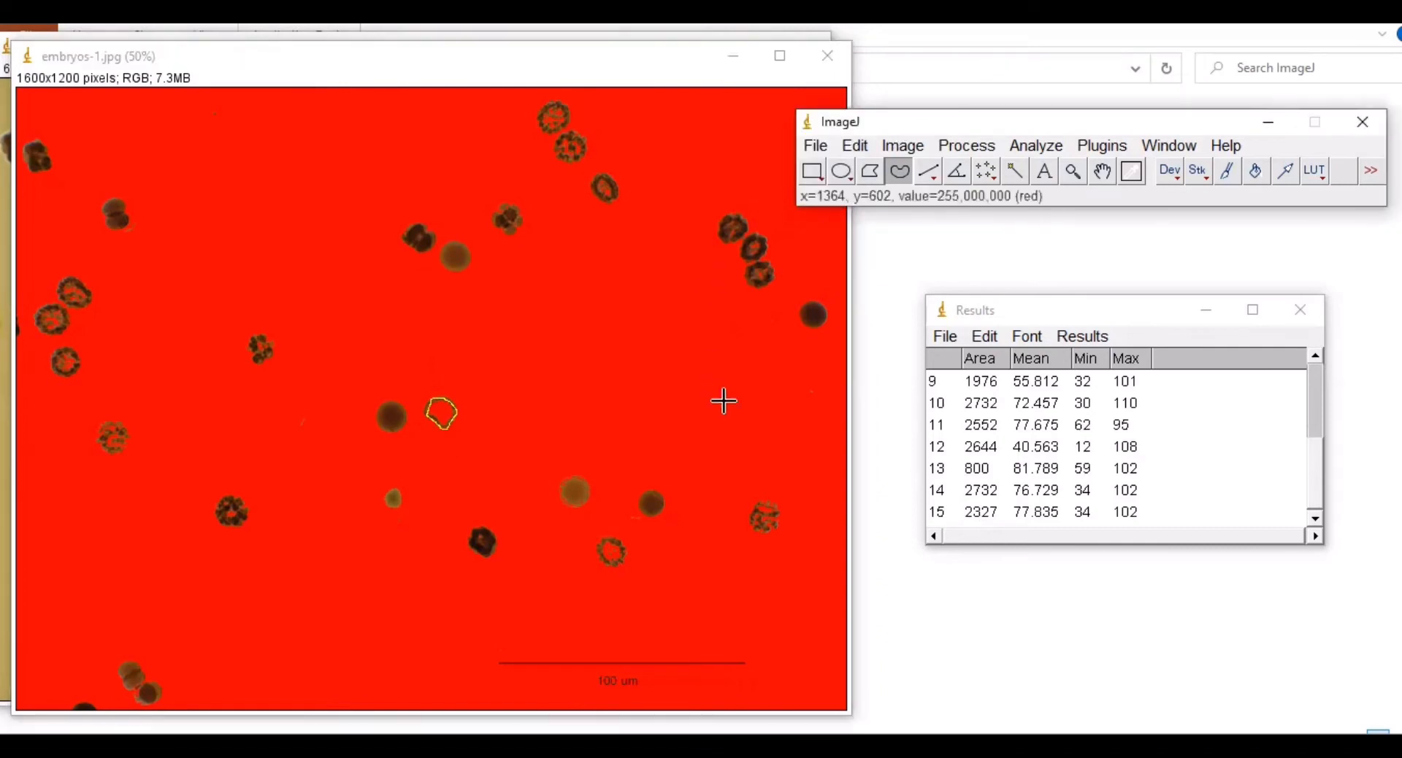
{"action": "left_click", "coordinate": [839, 173]}
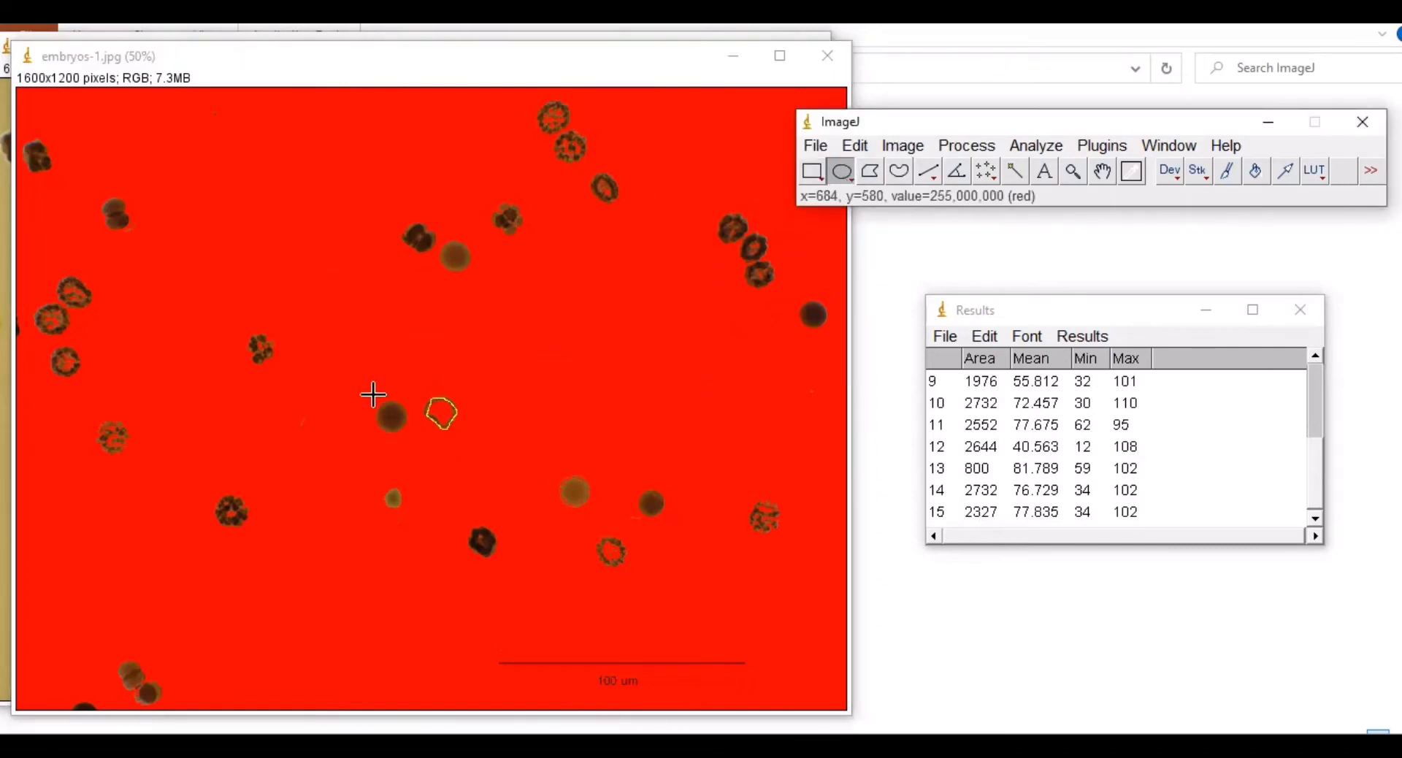
{"action": "mouse_move", "coordinate": [371, 397]}
{"action": "left_mouse_down"}
{"action": "mouse_move", "coordinate": [406, 429]}
{"action": "mouse_move", "coordinate": [381, 417]}
{"action": "mouse_move", "coordinate": [454, 257]}
{"action": "left_mouse_up"}
{"action": "key", "text": "ctrl+m"}
{"action": "key", "text": "ctrl+m"}
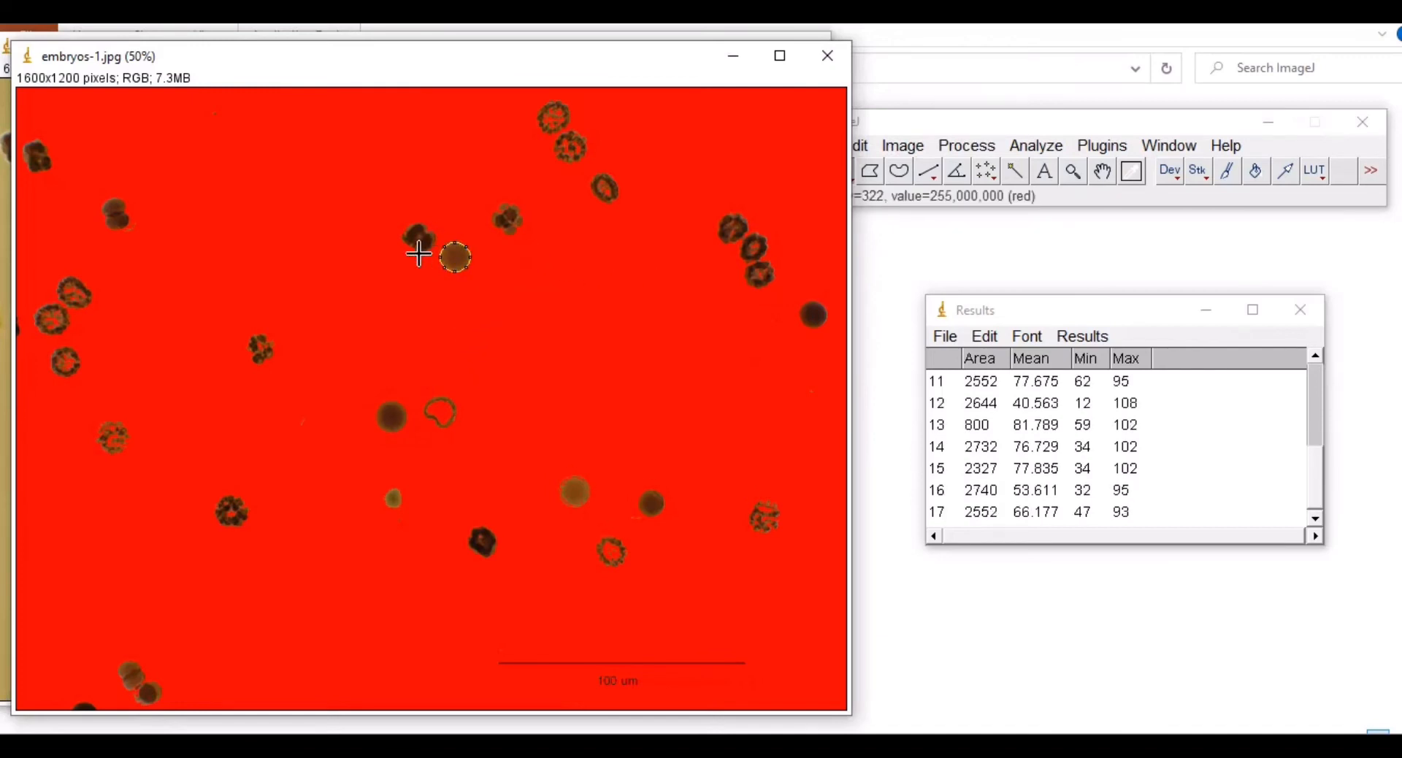
Step: Trace and measure the dark embryo near the top, area 2446
{"action": "left_click", "coordinate": [899, 173]}
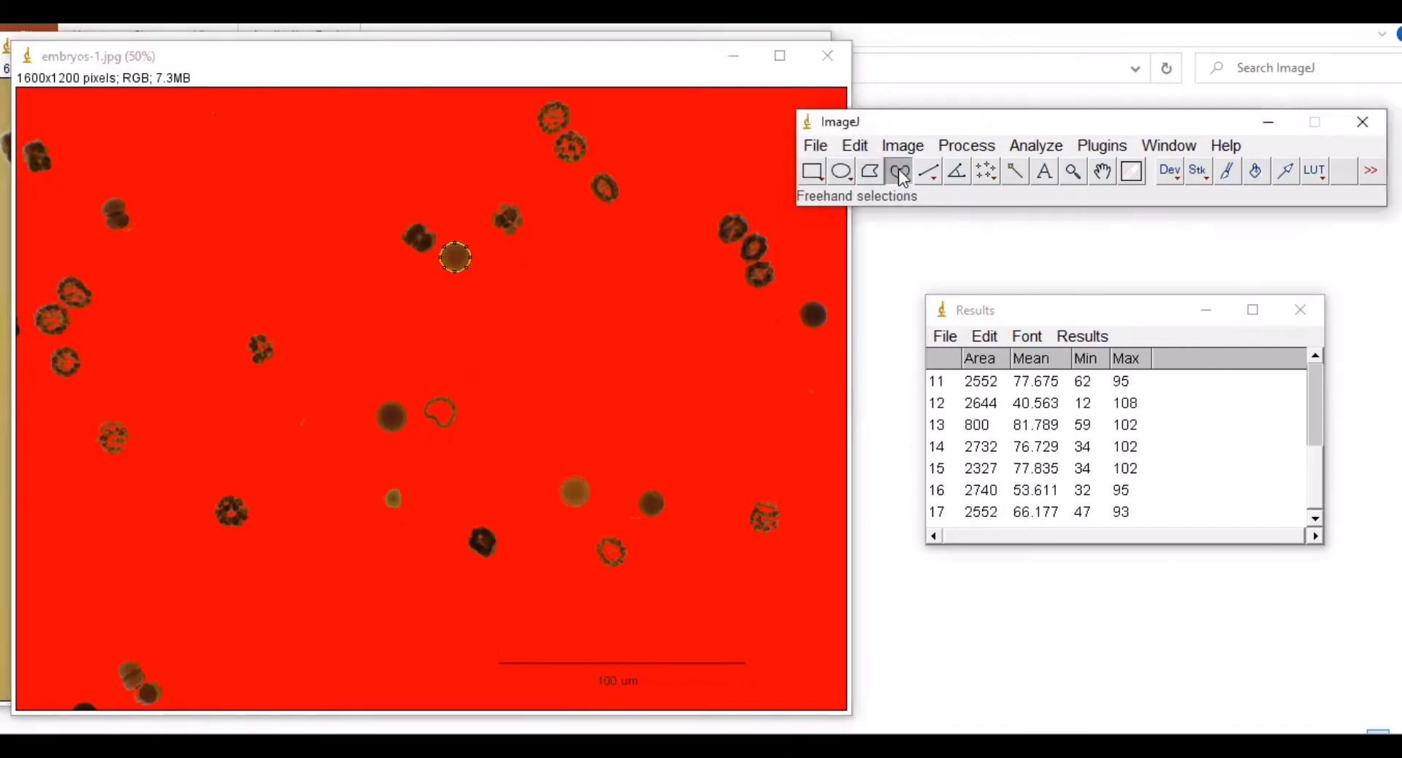
{"action": "mouse_move", "coordinate": [403, 237]}
{"action": "left_mouse_down"}
{"action": "mouse_move", "coordinate": [427, 224]}
{"action": "mouse_move", "coordinate": [432, 256]}
{"action": "mouse_move", "coordinate": [409, 248]}
{"action": "left_mouse_up"}
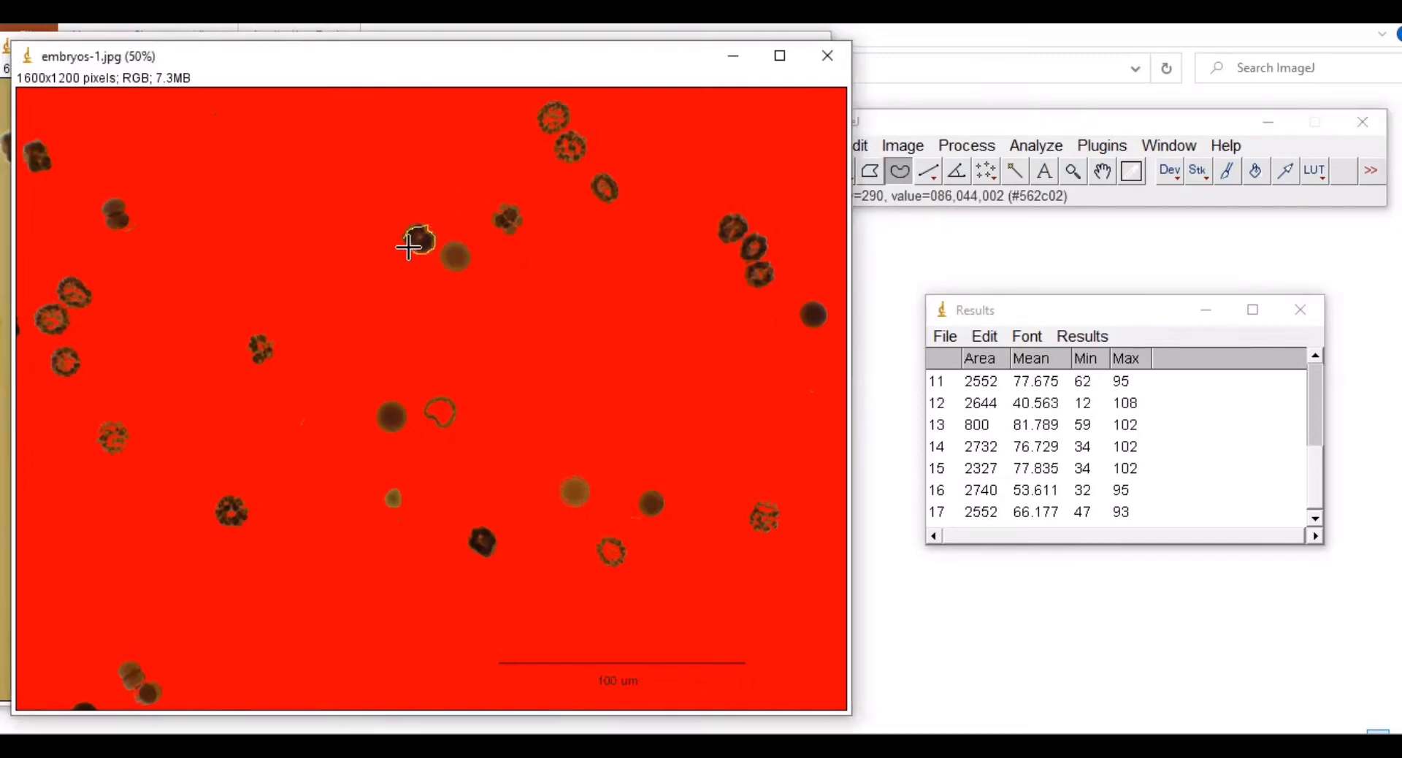
{"action": "key", "text": "ctrl+m"}
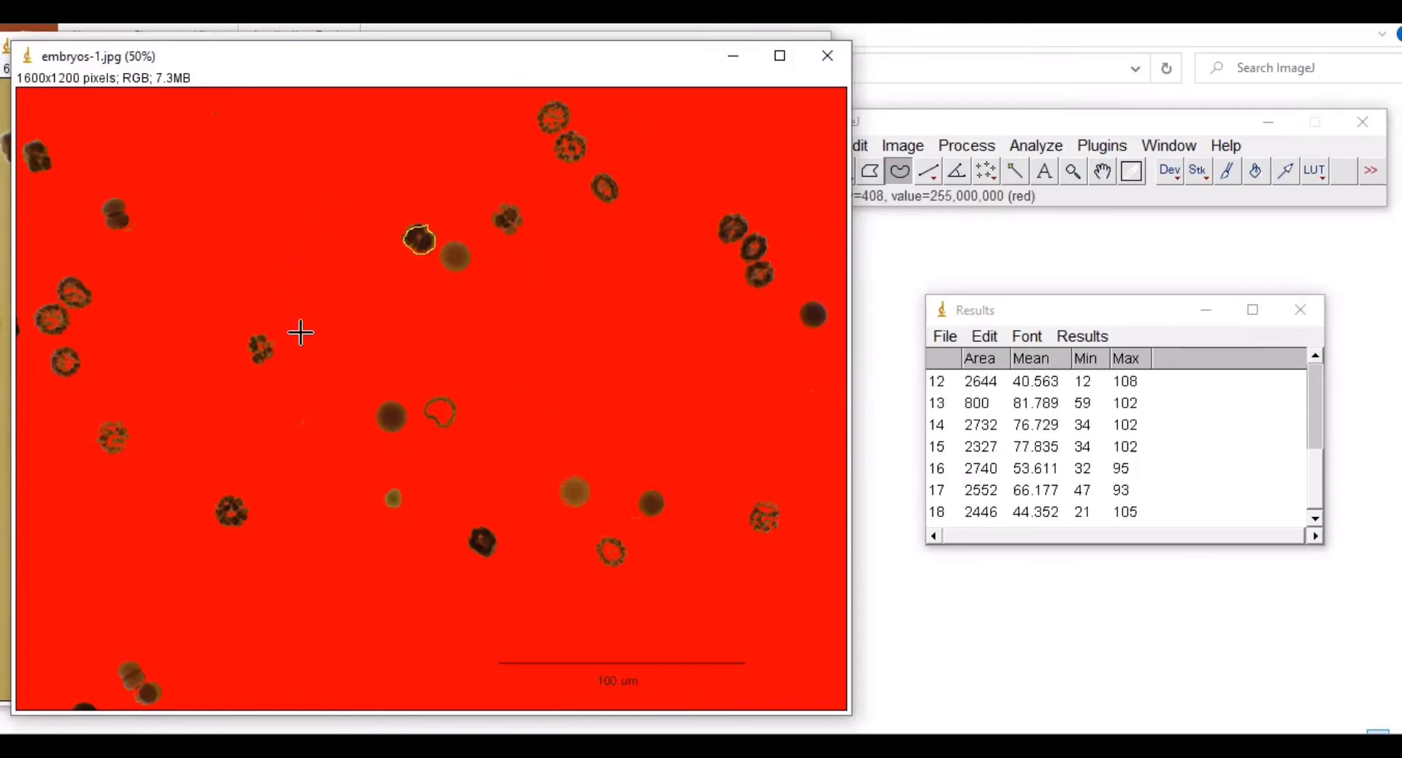
{"action": "left_click", "coordinate": [902, 116]}
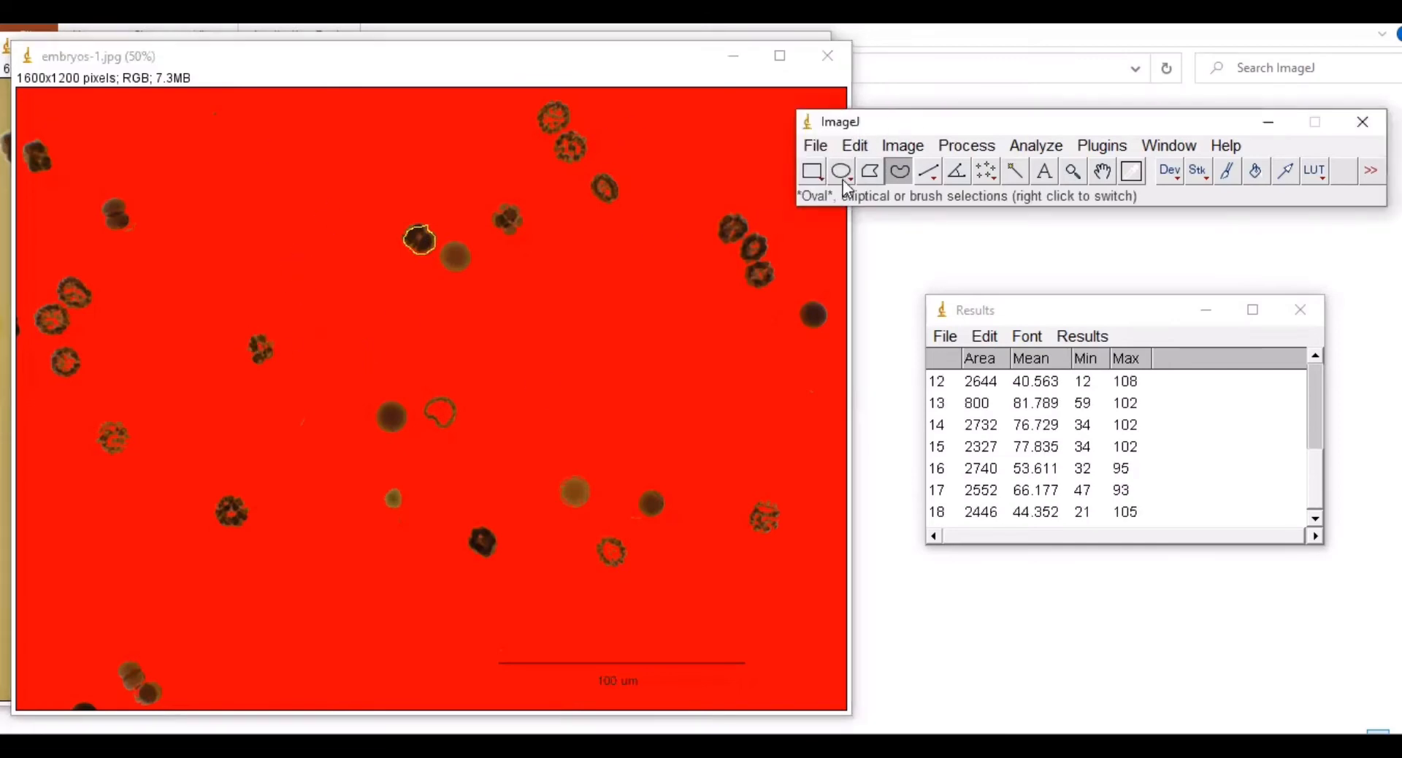
Step: Measure the small embryo left of centre (freehand) and the lower-left embryo (oval)
{"action": "left_click", "coordinate": [841, 171]}
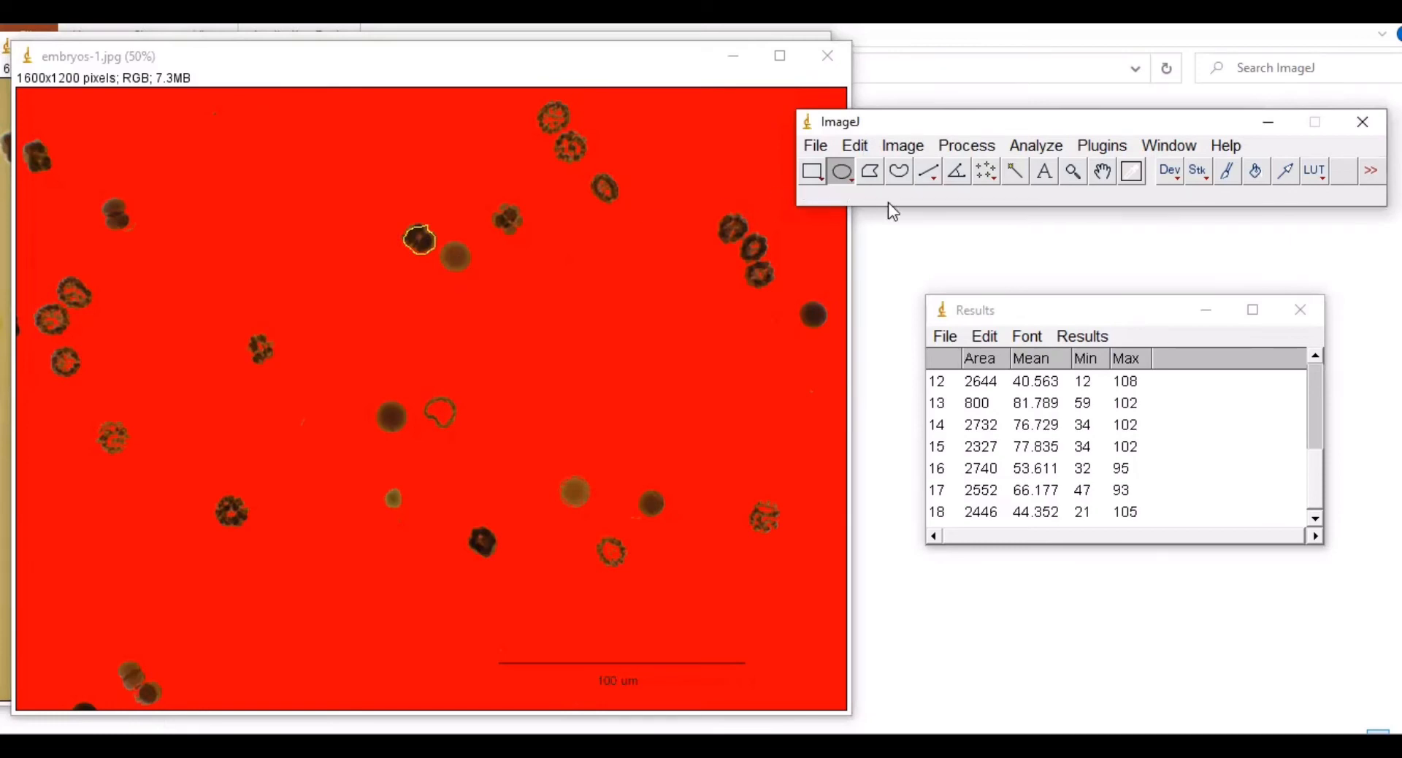
{"action": "left_click", "coordinate": [900, 173]}
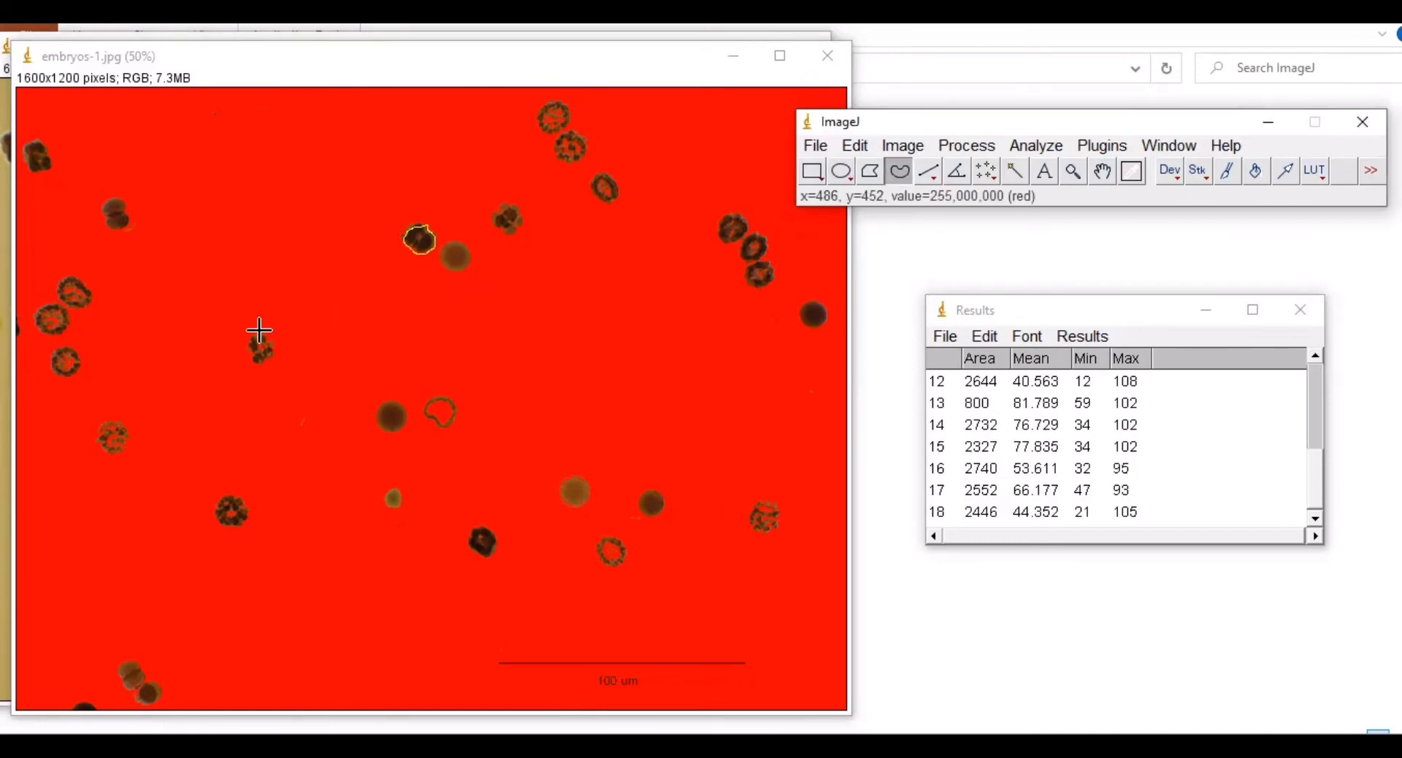
{"action": "left_click", "coordinate": [253, 340]}
{"action": "left_click_drag", "start_coordinate": [263, 337], "coordinate": [266, 366]}
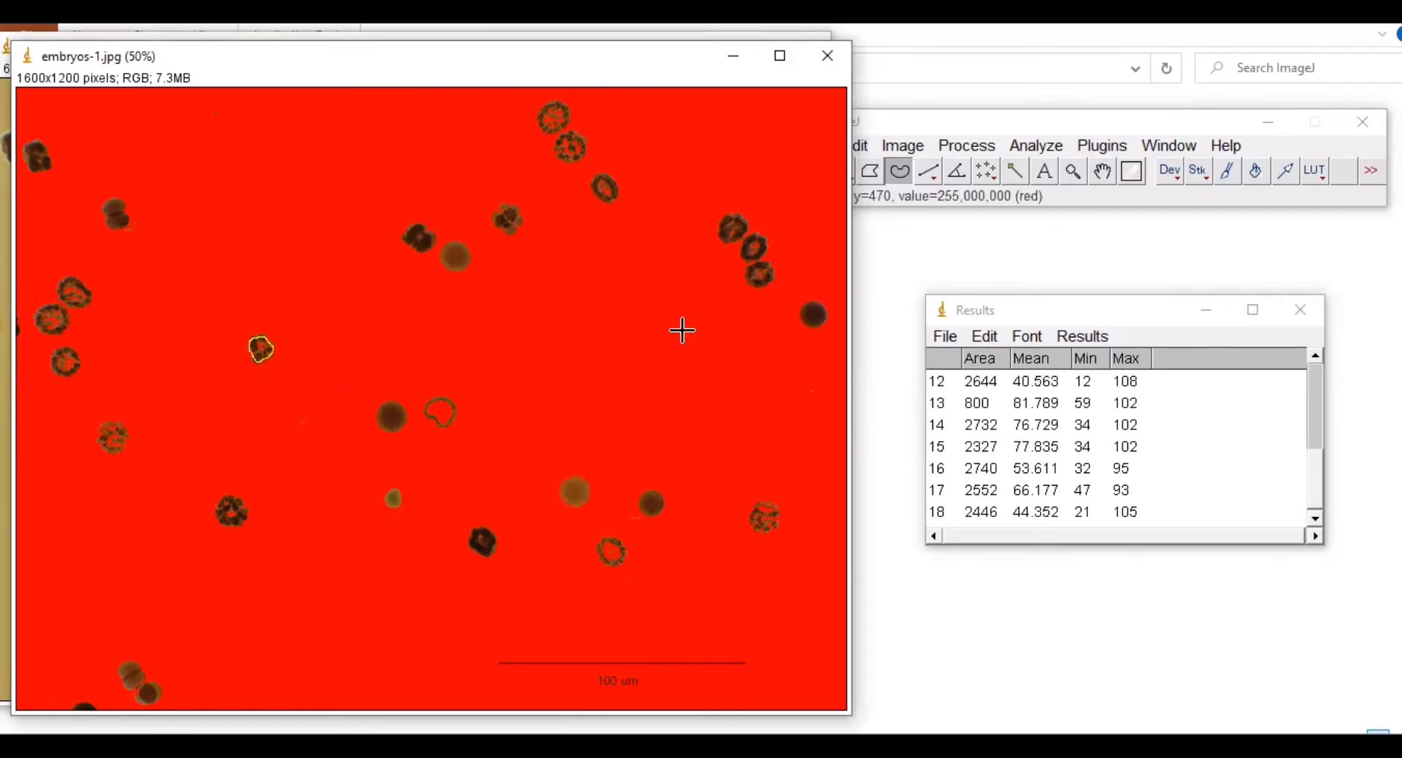
{"action": "key", "text": "ctrl+m"}
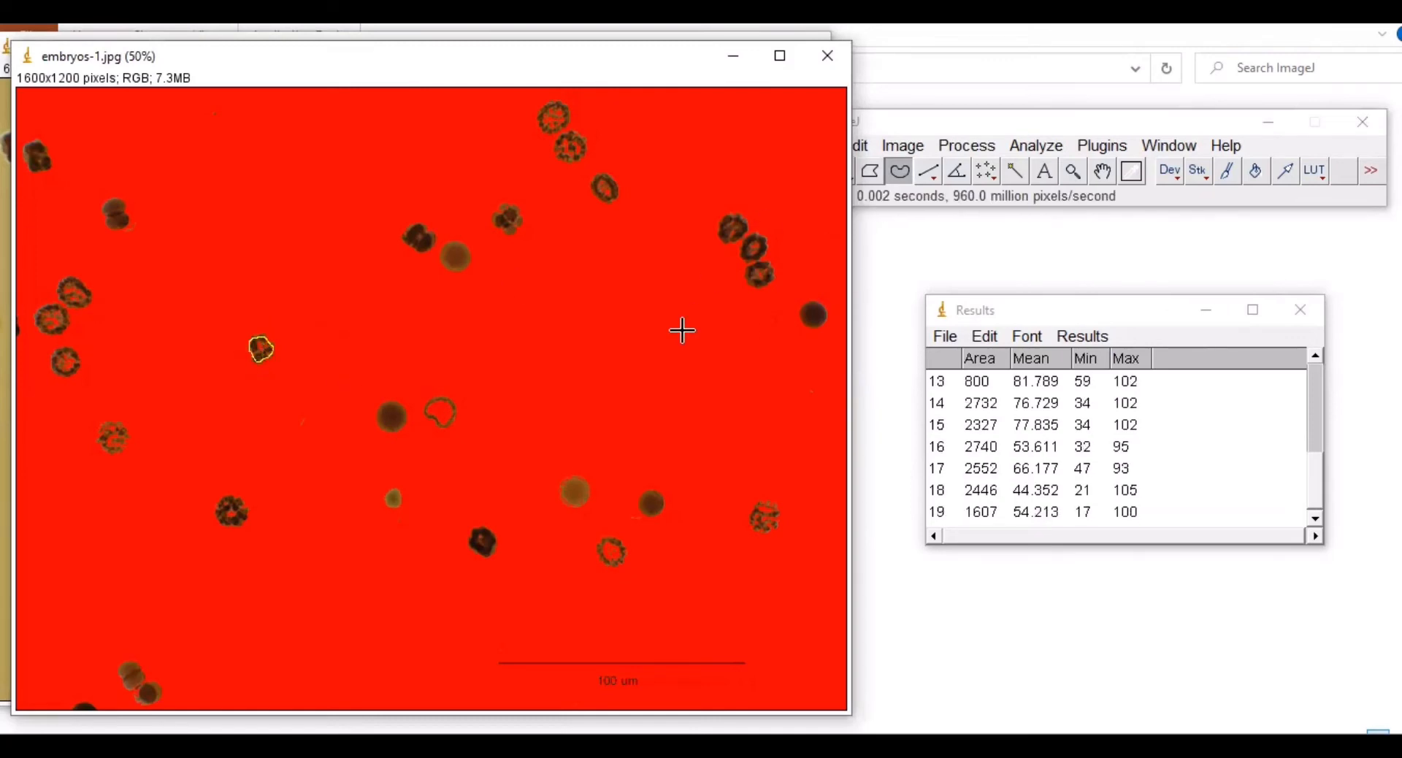
{"action": "left_click", "coordinate": [884, 127]}
{"action": "left_click", "coordinate": [842, 172]}
{"action": "left_click_drag", "start_coordinate": [216, 506], "coordinate": [246, 523]}
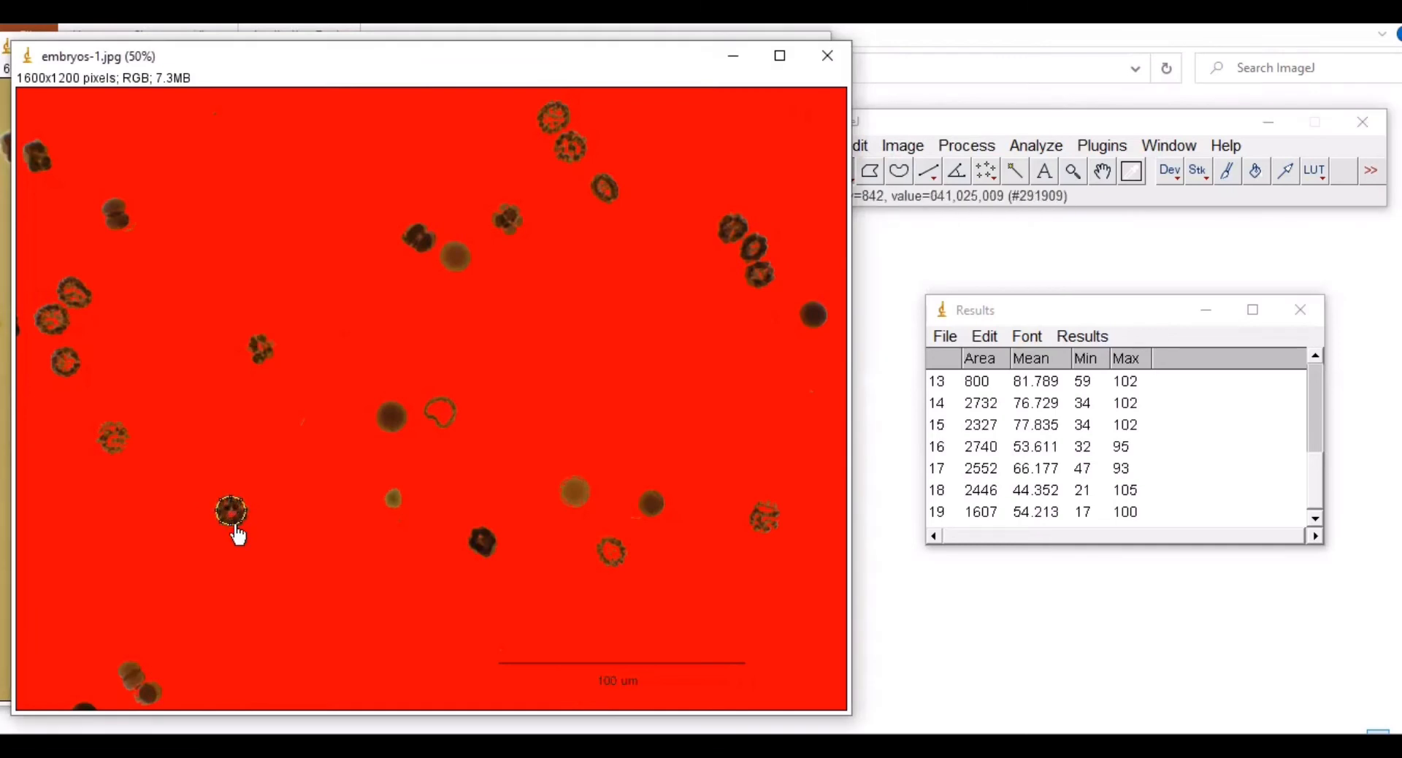
{"action": "key", "text": "ctrl+m"}
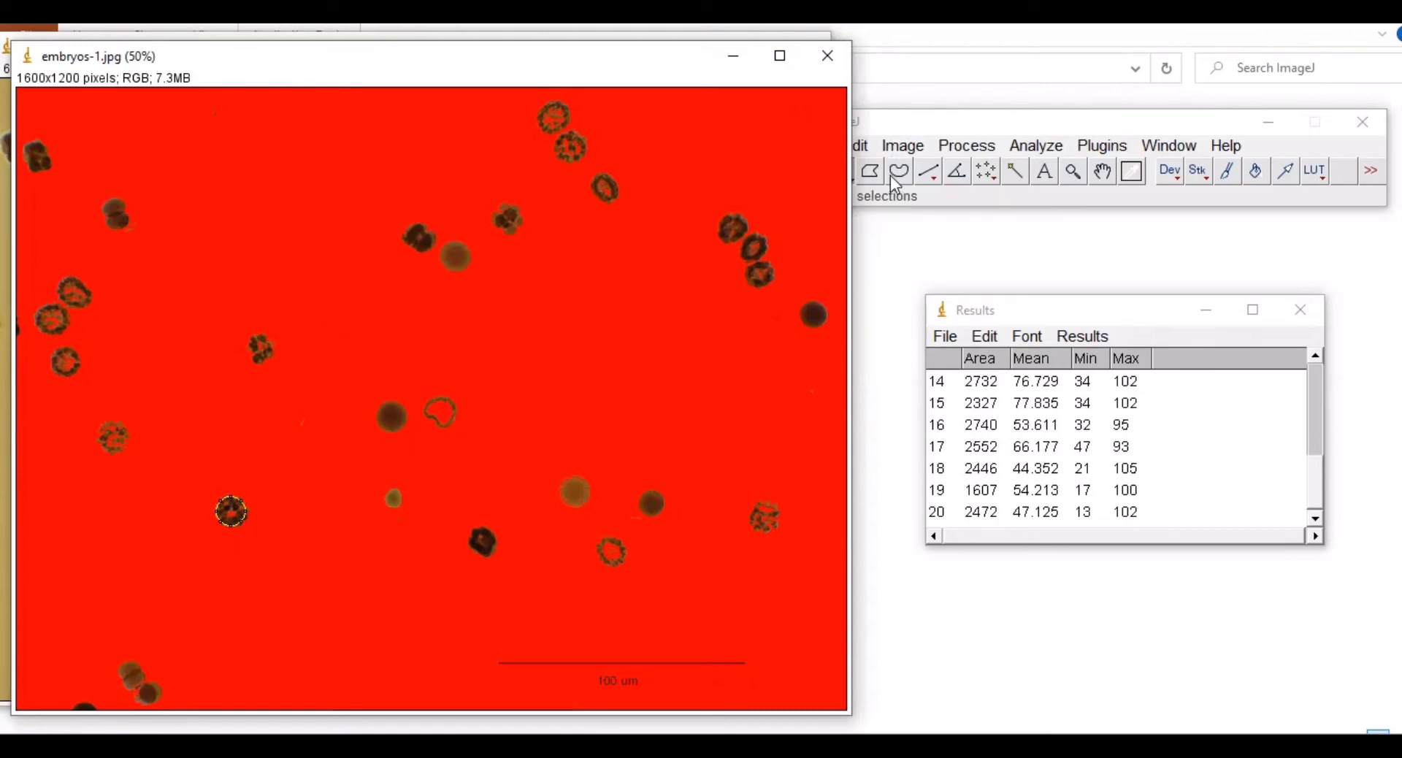
Step: Oval-outline and measure the bottom, bottom-left and two left-side embryos
{"action": "mouse_move", "coordinate": [135, 697]}
{"action": "left_mouse_down"}
{"action": "mouse_move", "coordinate": [152, 702]}
{"action": "mouse_move", "coordinate": [143, 684]}
{"action": "mouse_move", "coordinate": [145, 705]}
{"action": "left_mouse_up"}
{"action": "key", "text": "ctrl+m"}
{"action": "mouse_move", "coordinate": [119, 666]}
{"action": "left_mouse_down"}
{"action": "mouse_move", "coordinate": [149, 693]}
{"action": "mouse_move", "coordinate": [131, 679]}
{"action": "mouse_move", "coordinate": [127, 699]}
{"action": "mouse_move", "coordinate": [147, 690]}
{"action": "mouse_move", "coordinate": [133, 677]}
{"action": "mouse_move", "coordinate": [143, 691]}
{"action": "left_mouse_up"}
{"action": "left_click", "coordinate": [129, 684]}
{"action": "key", "text": "ctrl+m"}
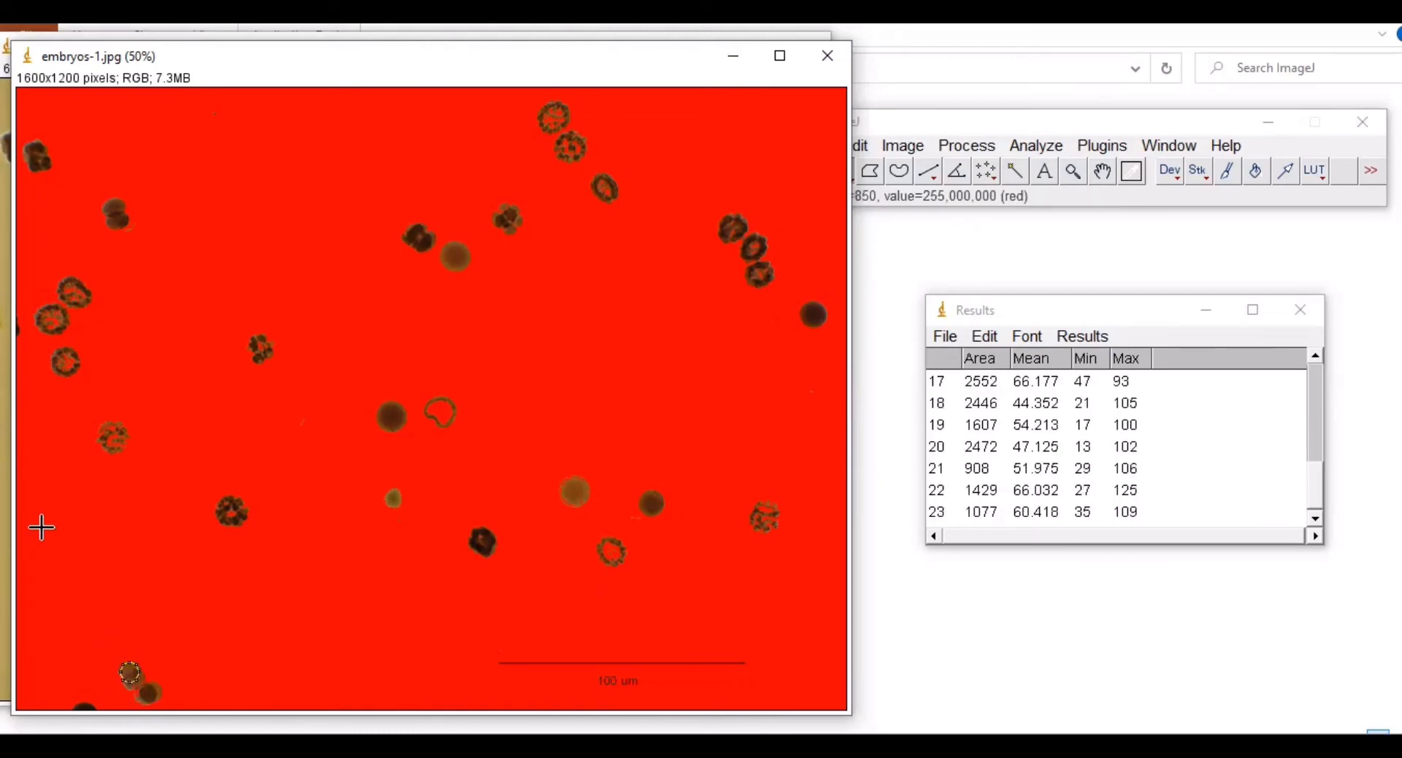
{"action": "mouse_move", "coordinate": [100, 419]}
{"action": "left_mouse_down"}
{"action": "mouse_move", "coordinate": [129, 453]}
{"action": "mouse_move", "coordinate": [102, 428]}
{"action": "left_mouse_up"}
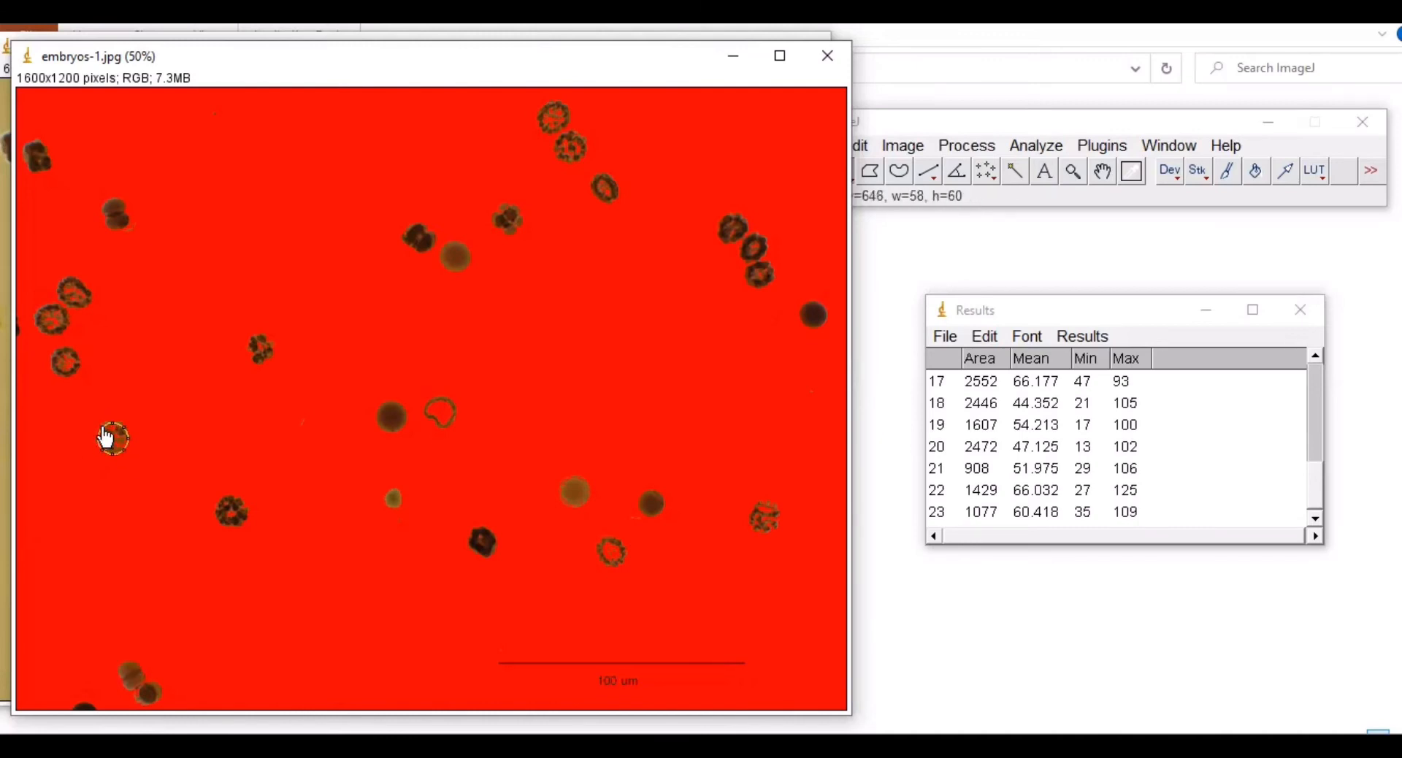
{"action": "key", "text": "ctrl+m"}
{"action": "mouse_move", "coordinate": [53, 349]}
{"action": "left_mouse_down"}
{"action": "mouse_move", "coordinate": [79, 377]}
{"action": "mouse_move", "coordinate": [50, 306]}
{"action": "mouse_move", "coordinate": [64, 285]}
{"action": "mouse_move", "coordinate": [92, 307]}
{"action": "mouse_move", "coordinate": [72, 277]}
{"action": "left_mouse_up"}
{"action": "key", "text": "ctrl+m"}
{"action": "key", "text": "ctrl+m"}
Step: Trace and measure the upper-left embryo with a freehand outline
{"action": "left_click", "coordinate": [899, 171]}
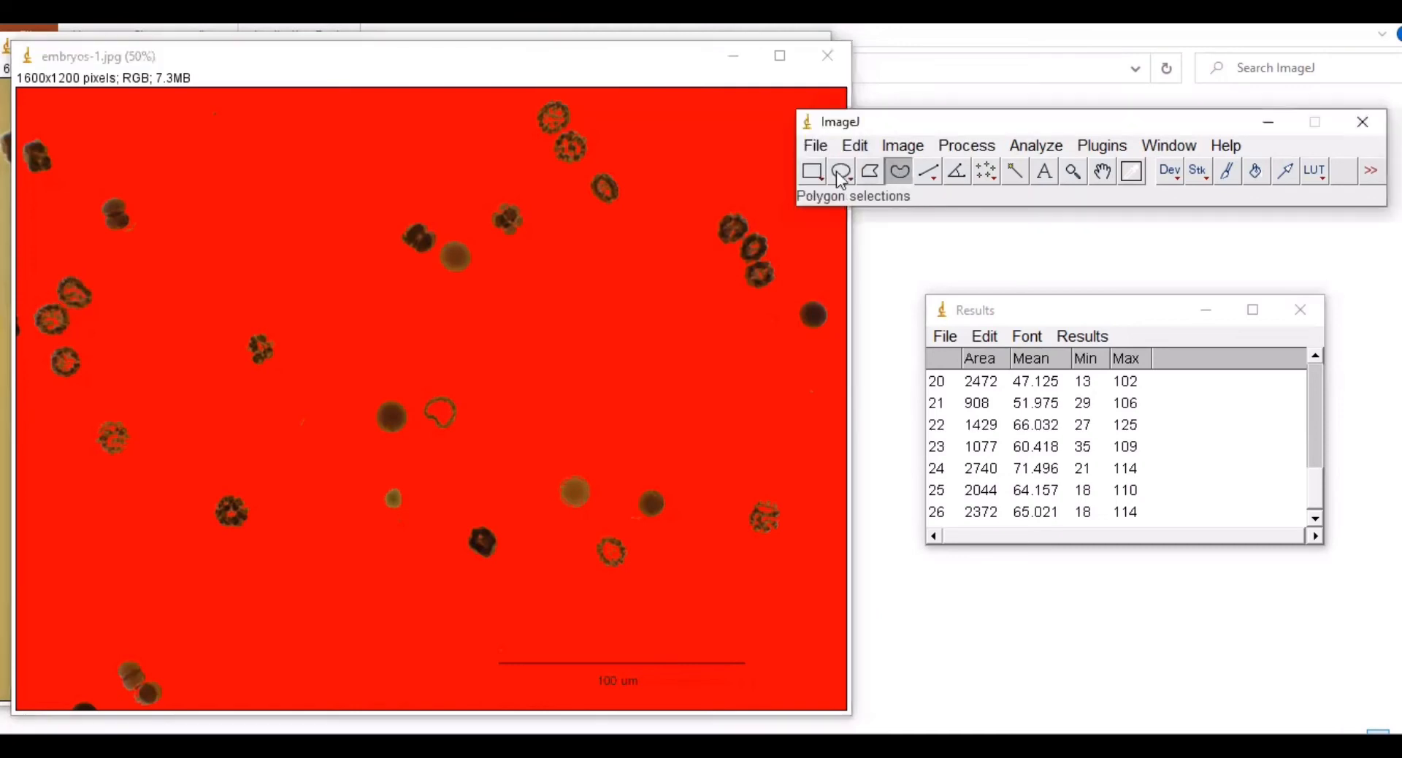
{"action": "left_click", "coordinate": [58, 285]}
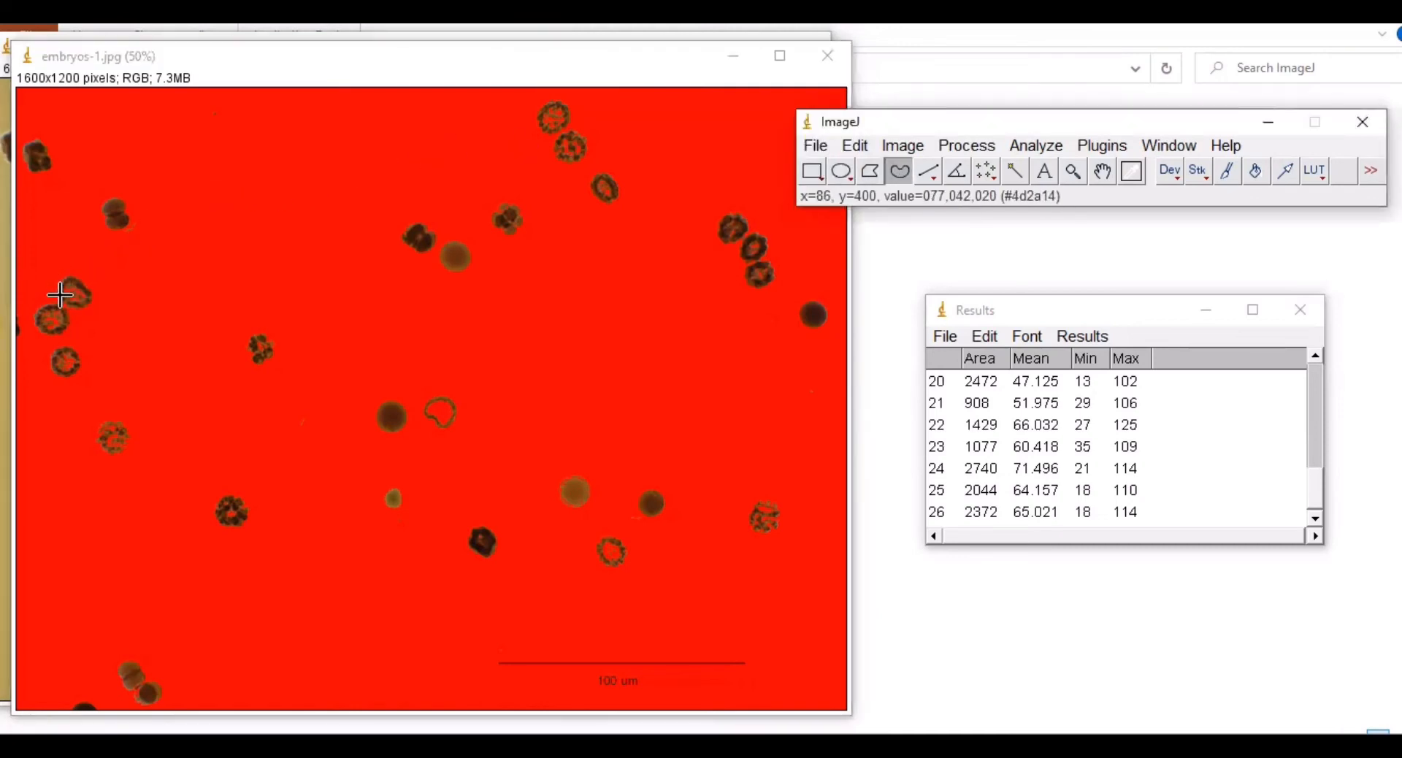
{"action": "left_click", "coordinate": [62, 278]}
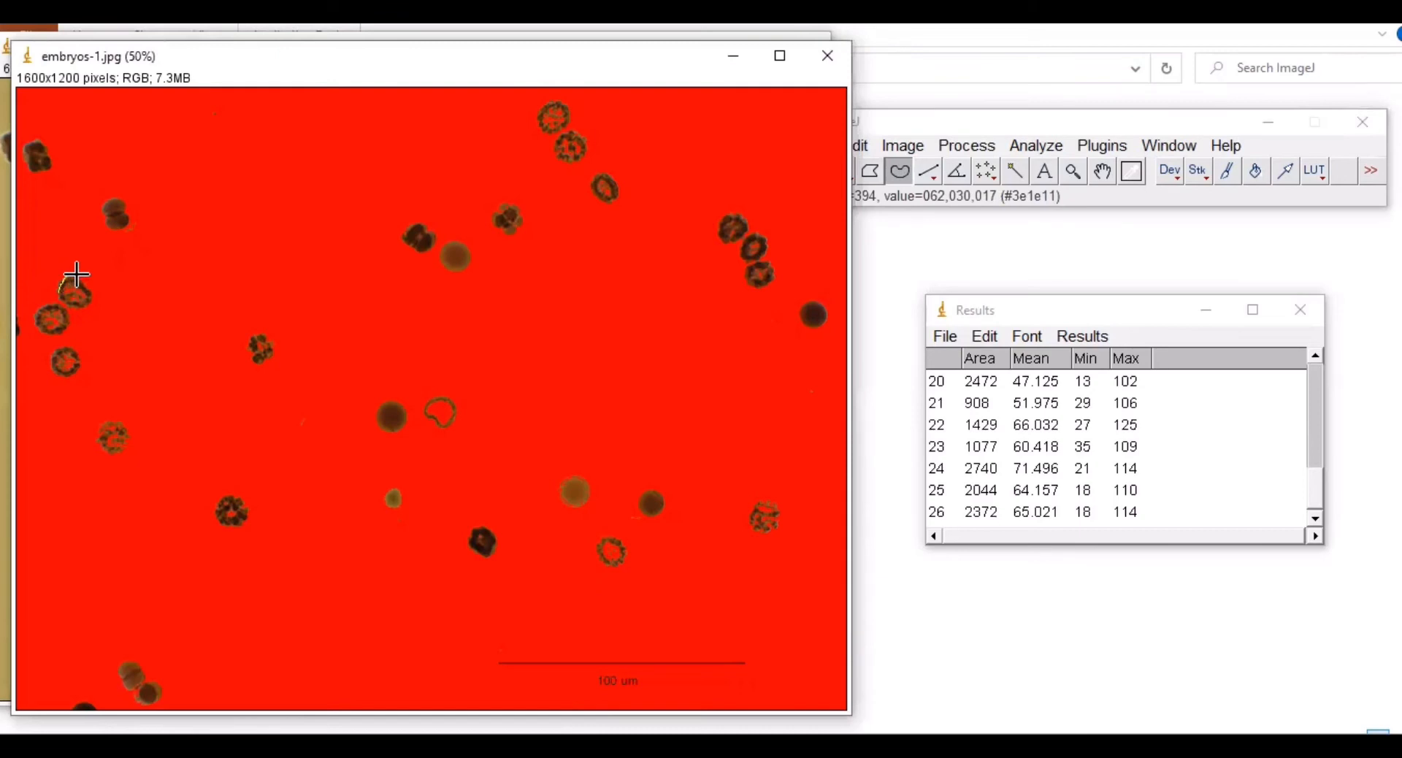
{"action": "mouse_move", "coordinate": [80, 280]}
{"action": "left_mouse_down"}
{"action": "mouse_move", "coordinate": [86, 293]}
{"action": "mouse_move", "coordinate": [58, 295]}
{"action": "left_mouse_up"}
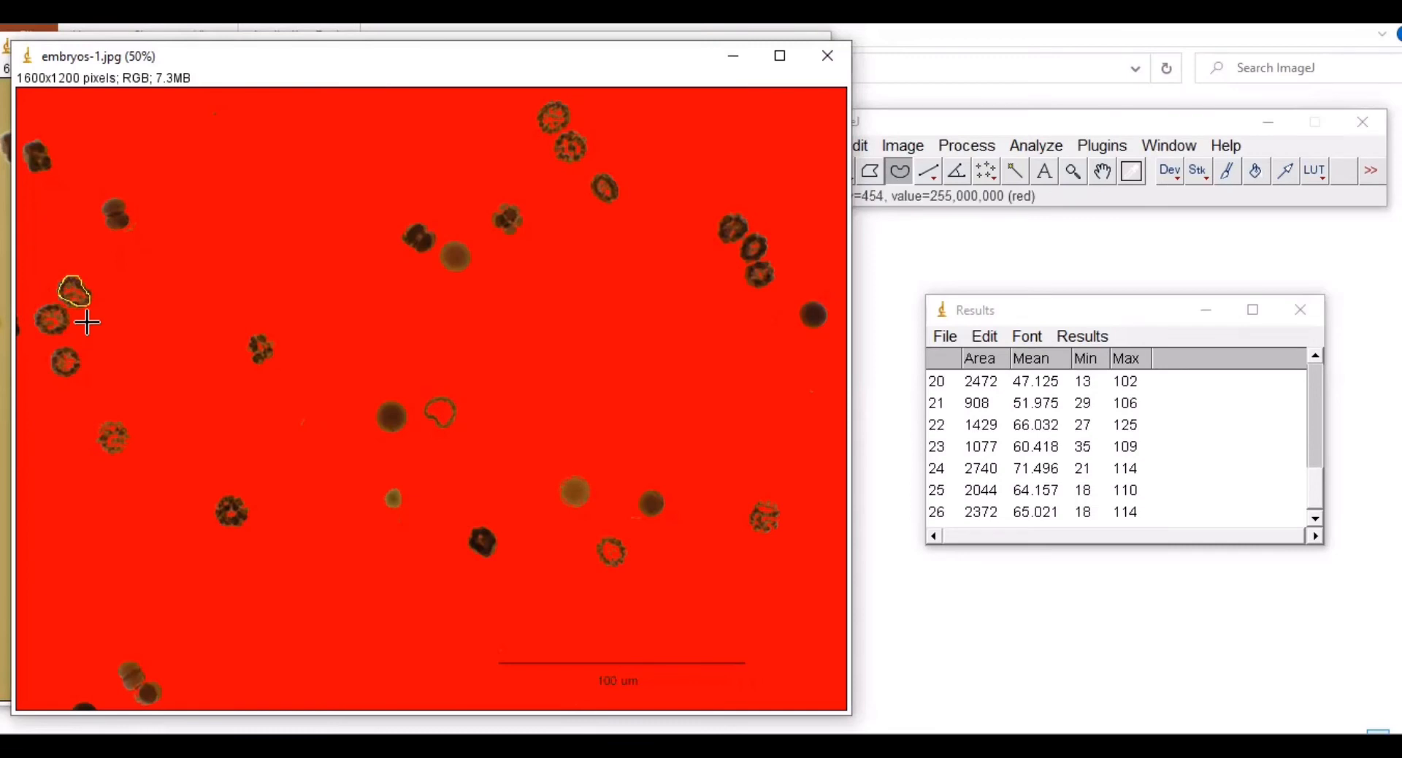
{"action": "key", "text": "ctrl+m"}
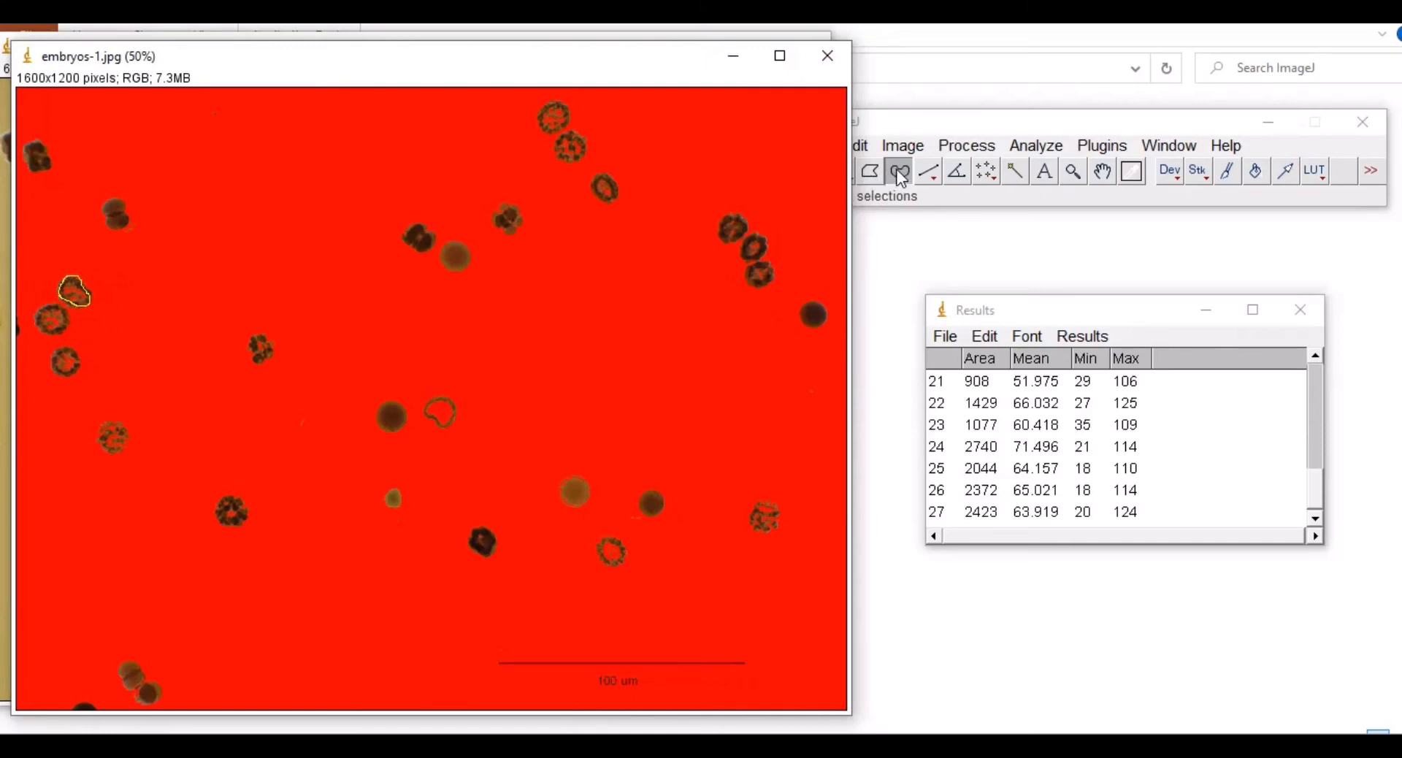
Step: Measure the small top-left and top-left embryos, reaching row 30, then maximize Results
{"action": "left_click", "coordinate": [879, 121]}
{"action": "left_click", "coordinate": [843, 174]}
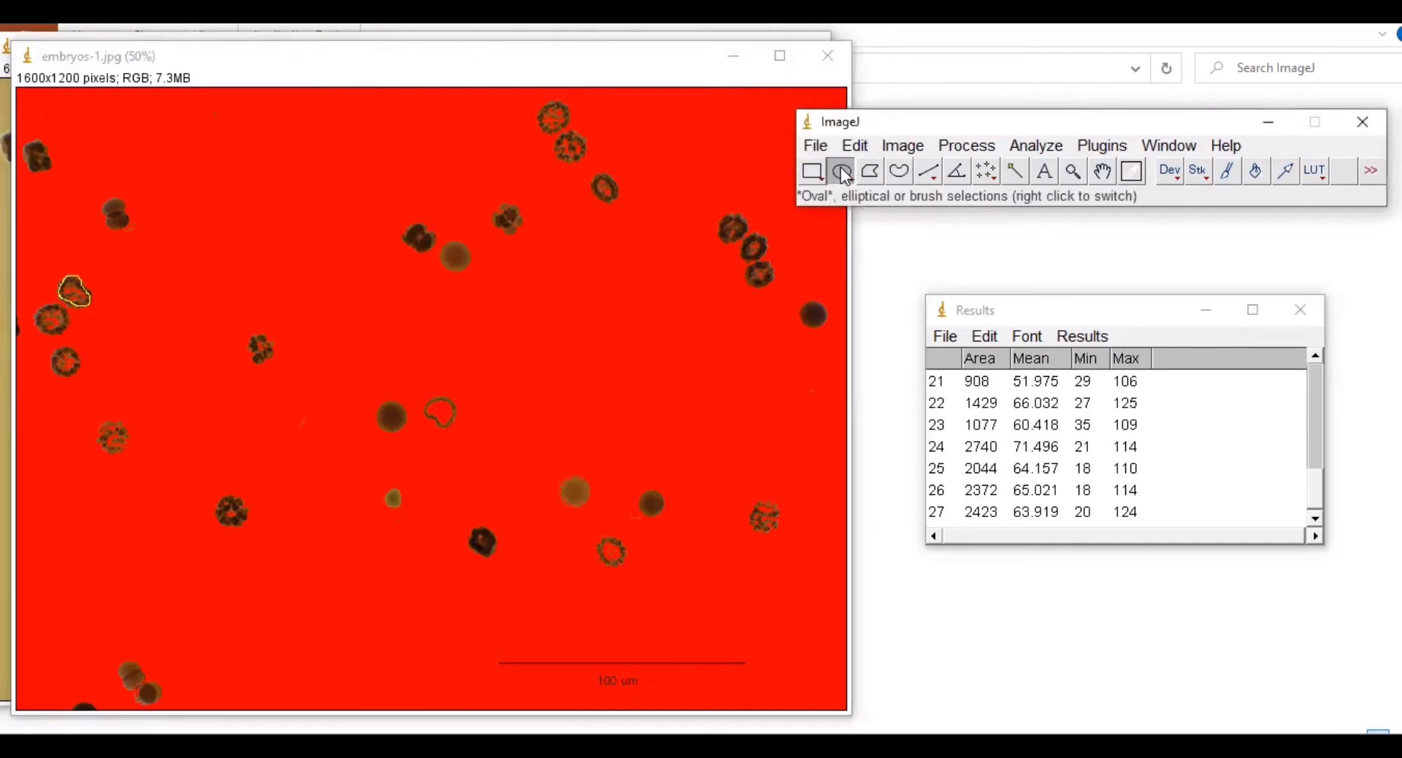
{"action": "left_click", "coordinate": [903, 175]}
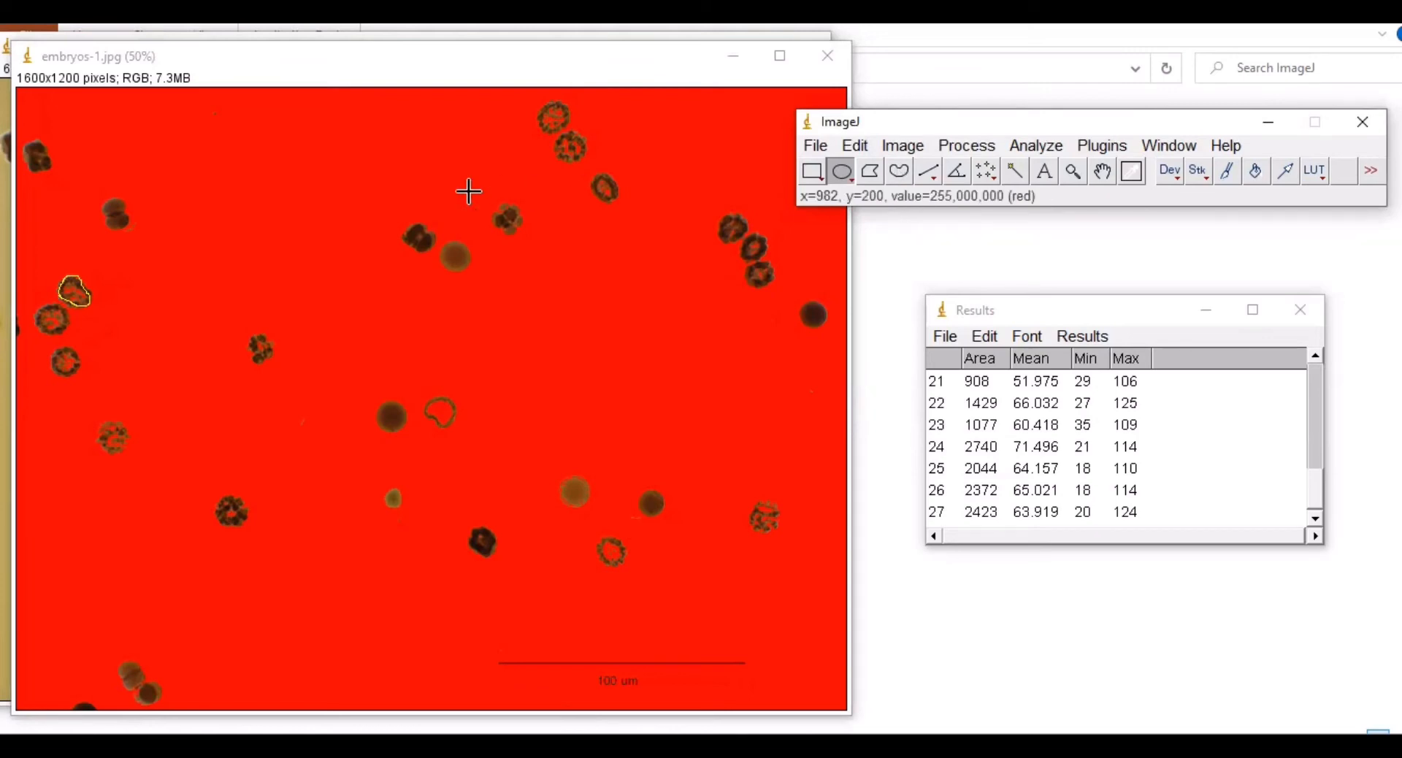
{"action": "left_click", "coordinate": [106, 197]}
{"action": "left_click_drag", "start_coordinate": [105, 197], "coordinate": [112, 213]}
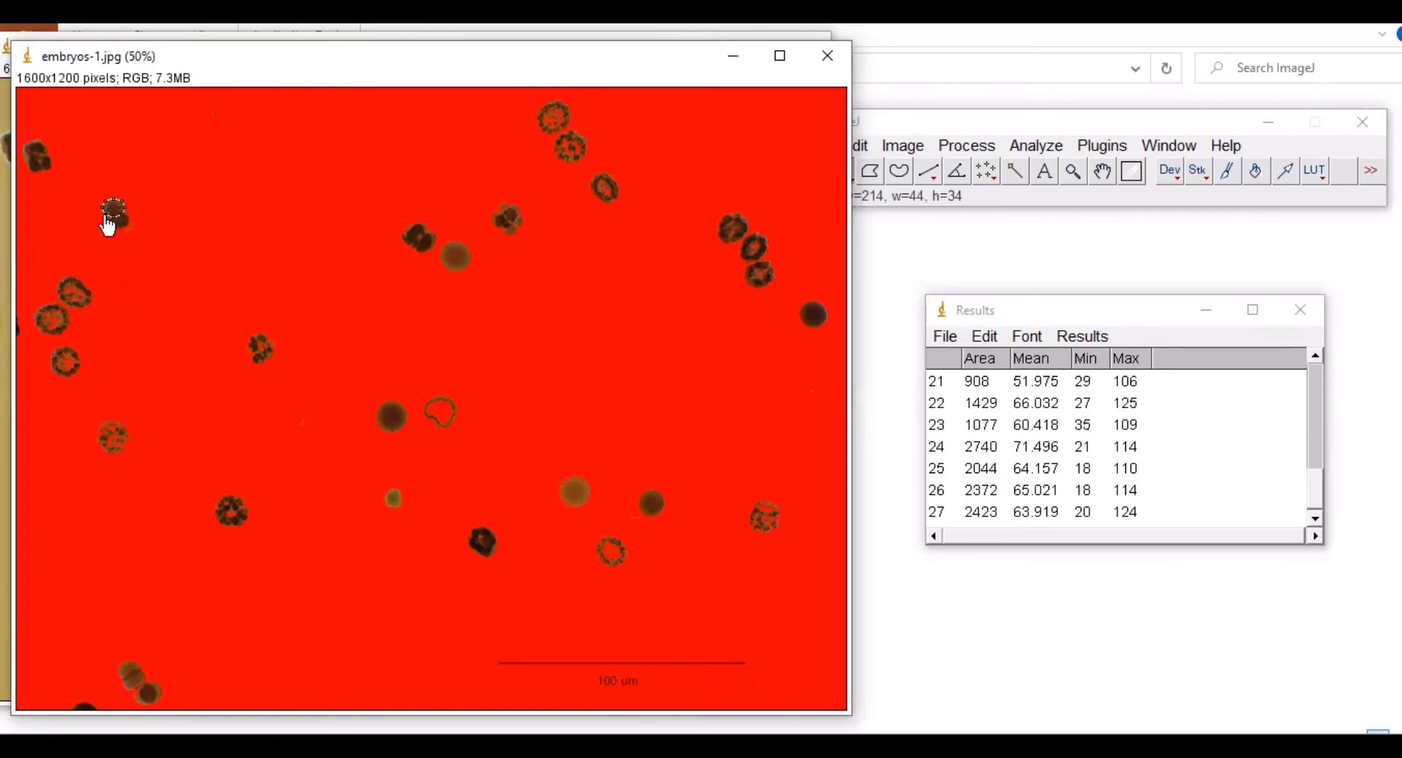
{"action": "left_click_drag", "start_coordinate": [112, 216], "coordinate": [125, 222]}
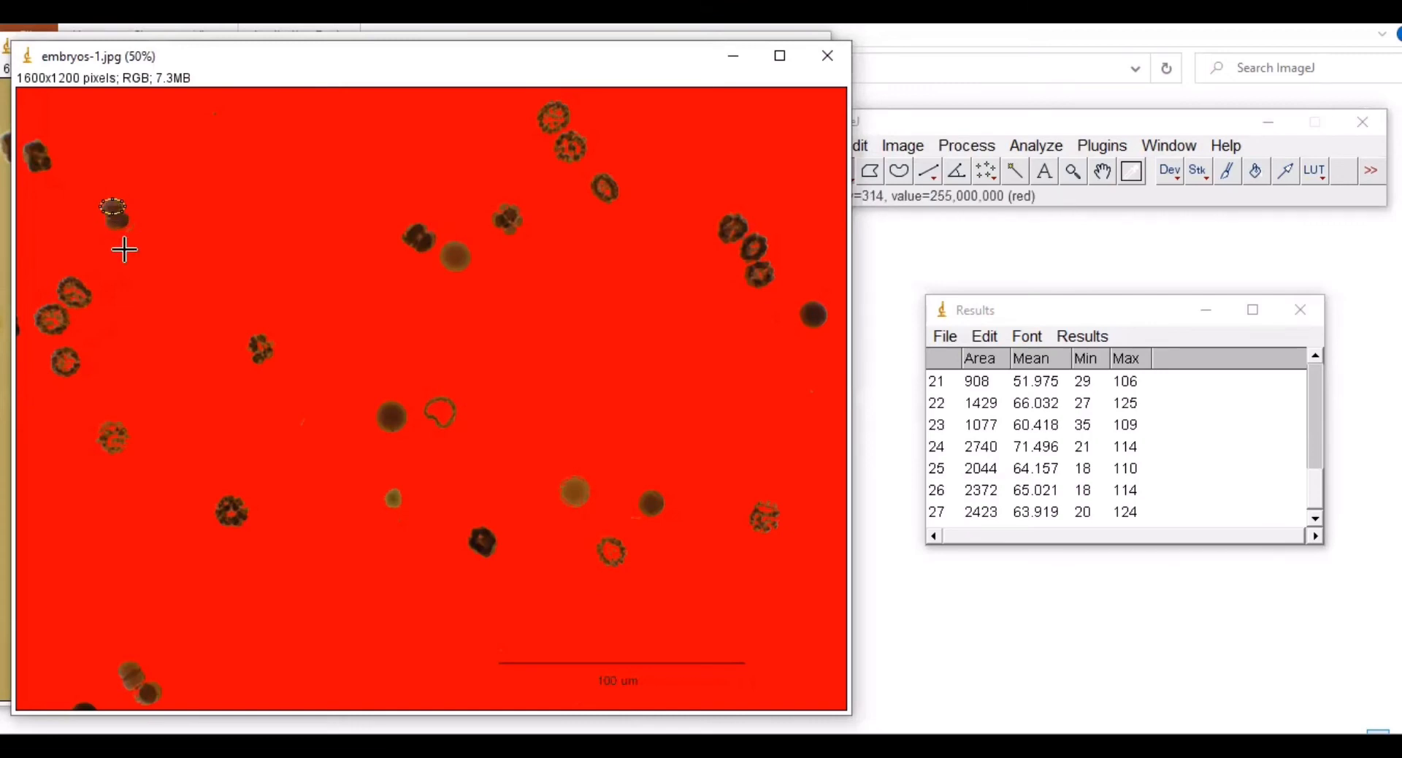
{"action": "key", "text": "ctrl+m"}
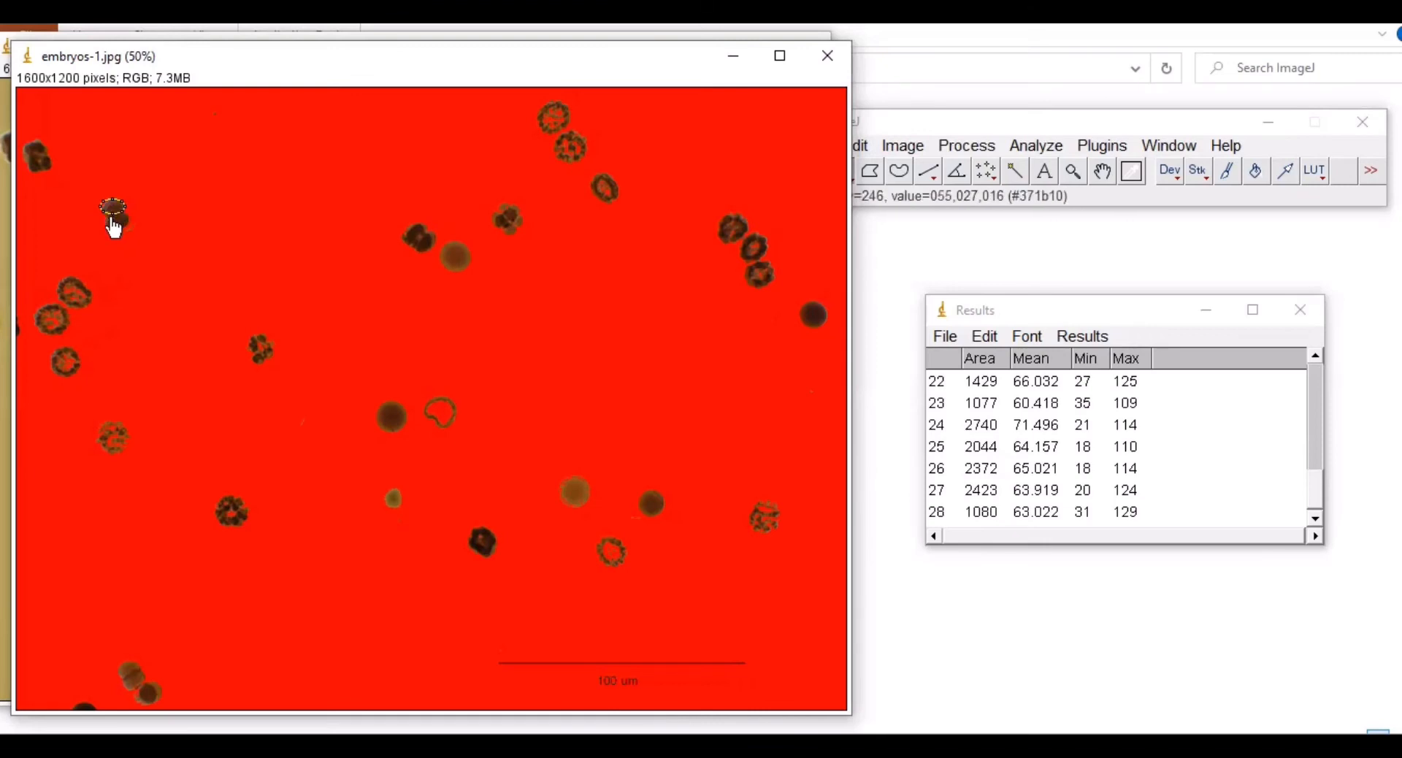
{"action": "mouse_move", "coordinate": [112, 216]}
{"action": "left_mouse_down"}
{"action": "mouse_move", "coordinate": [112, 232]}
{"action": "mouse_move", "coordinate": [113, 213]}
{"action": "mouse_move", "coordinate": [125, 229]}
{"action": "left_mouse_up"}
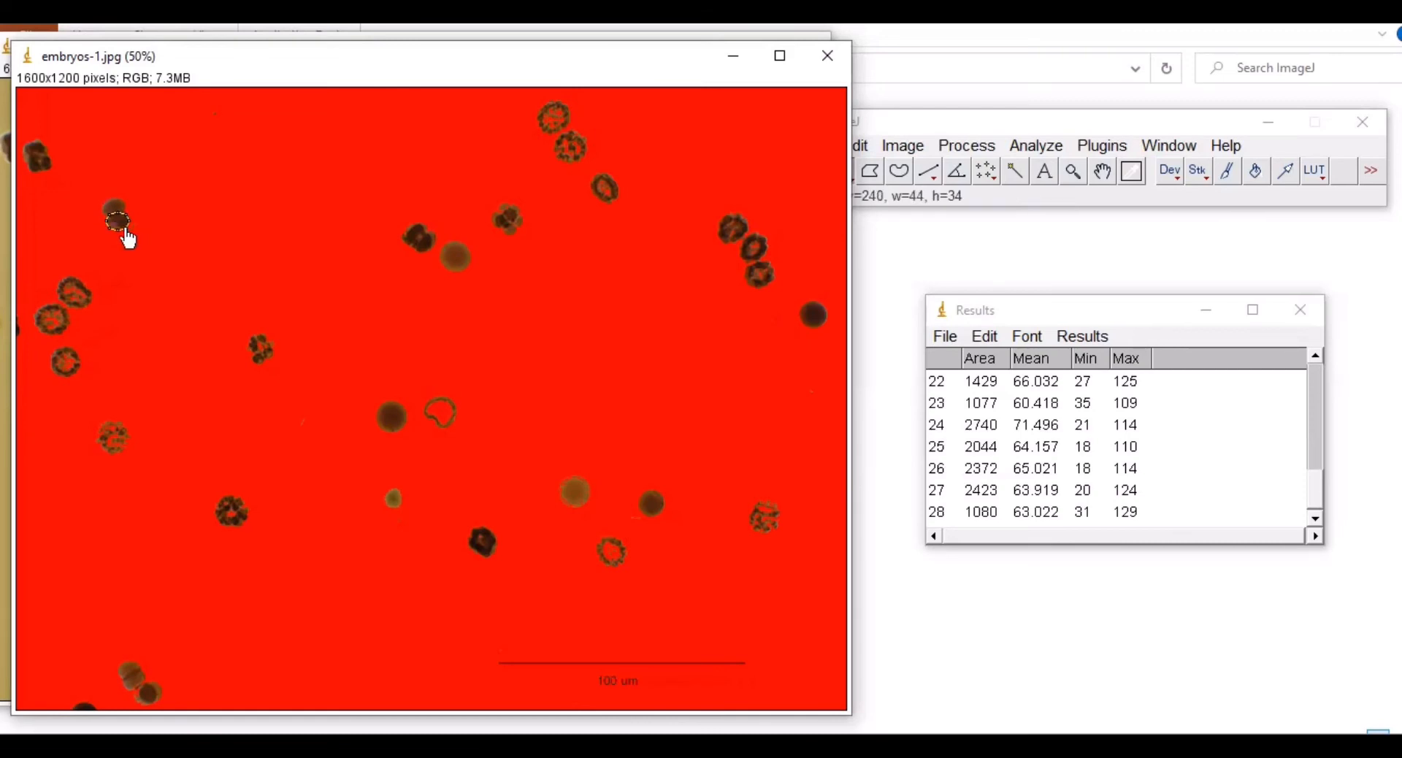
{"action": "key", "text": "ctrl+m"}
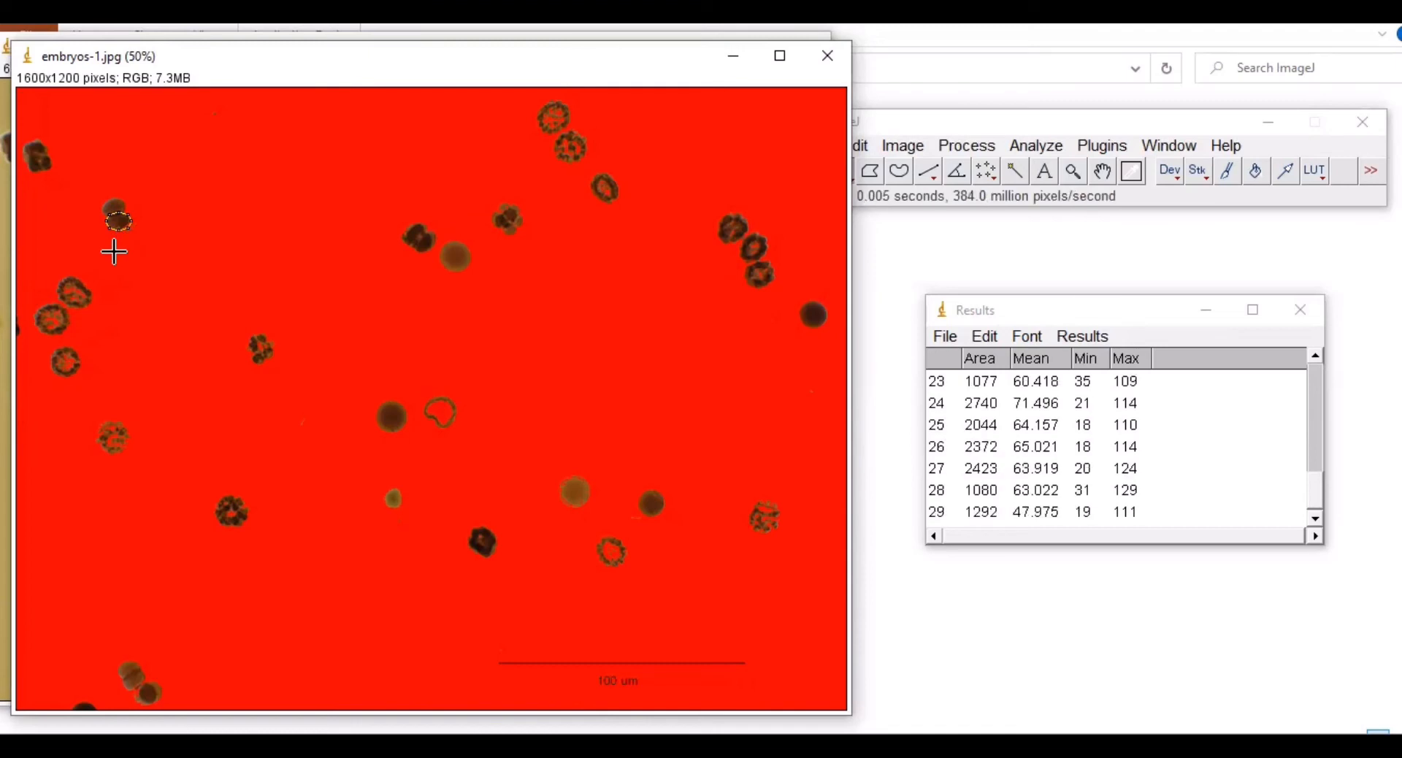
{"action": "left_click_drag", "start_coordinate": [32, 139], "coordinate": [38, 174]}
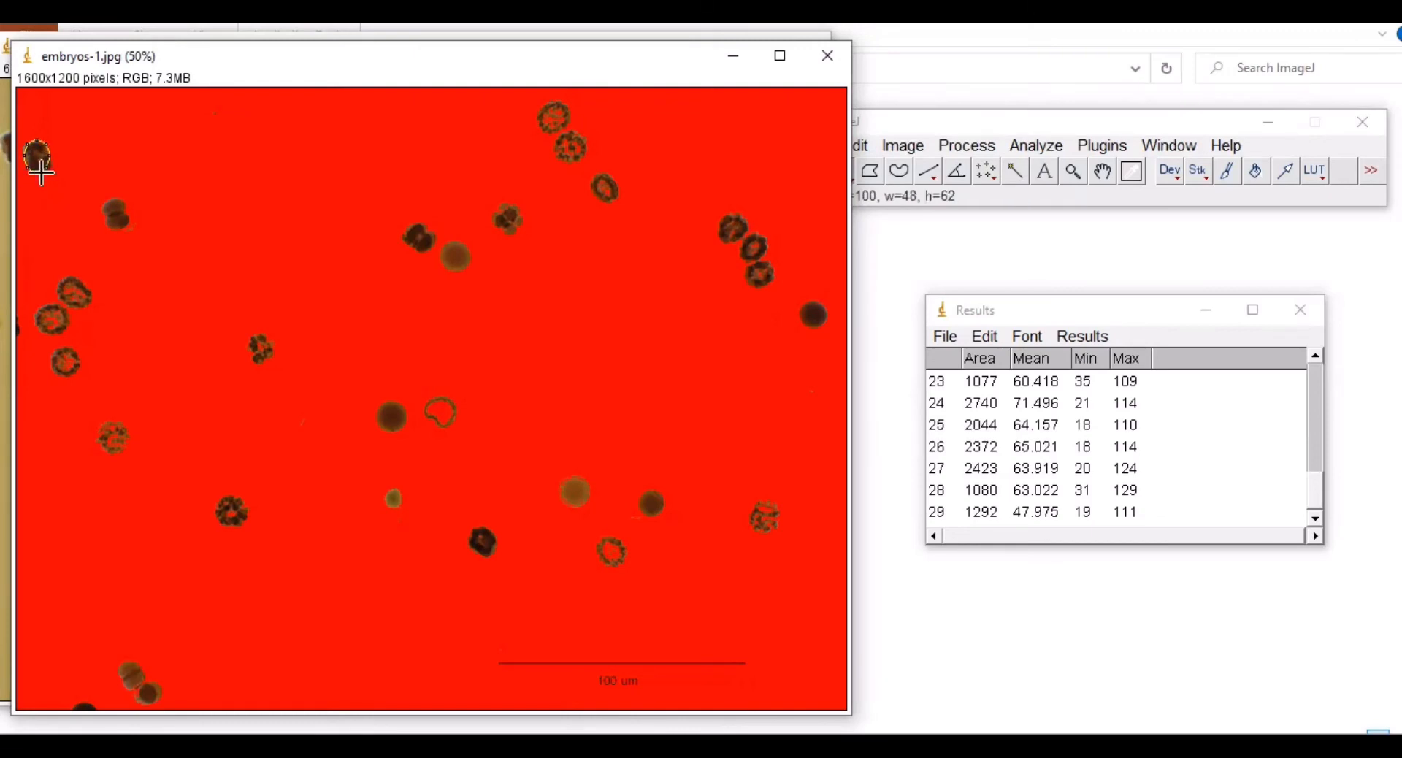
{"action": "key", "text": "ctrl+m"}
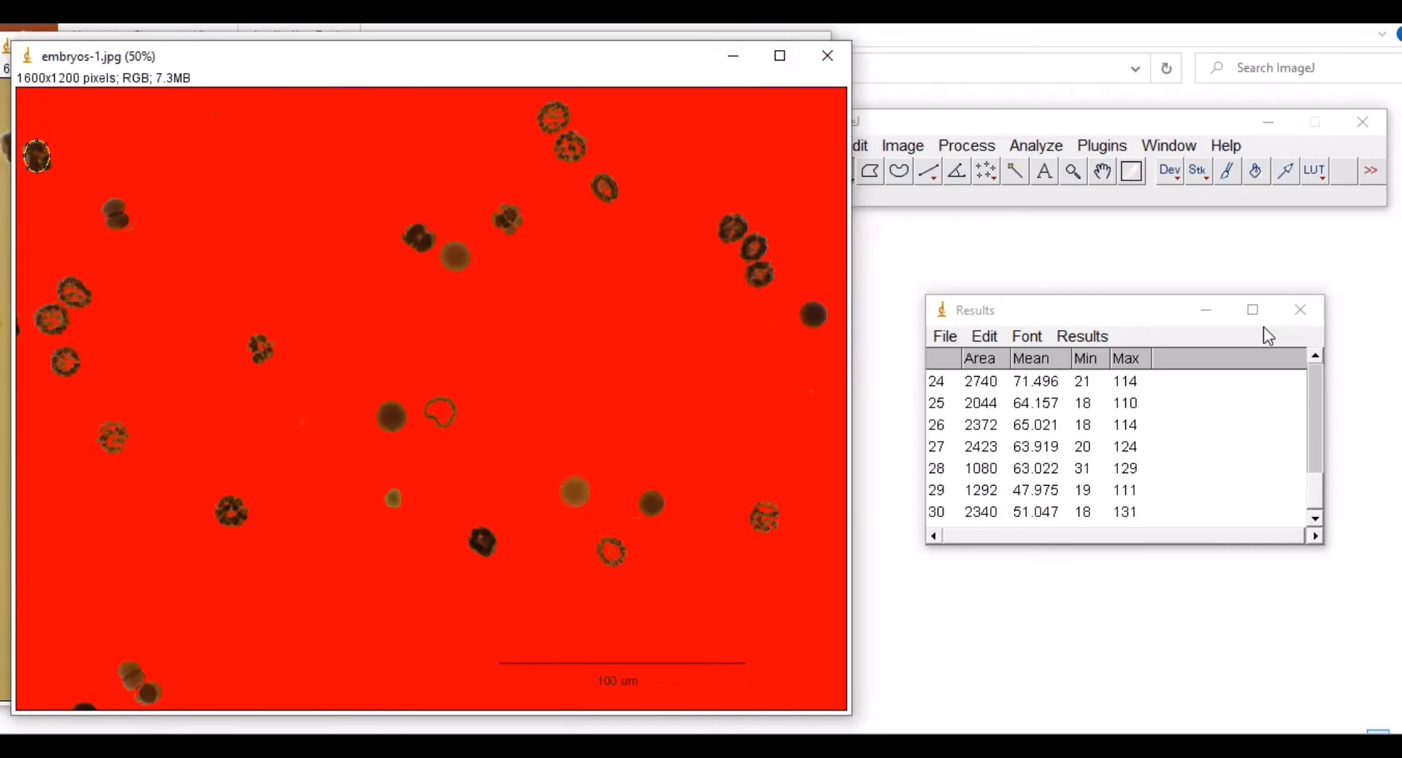
{"action": "left_click", "coordinate": [1252, 309]}
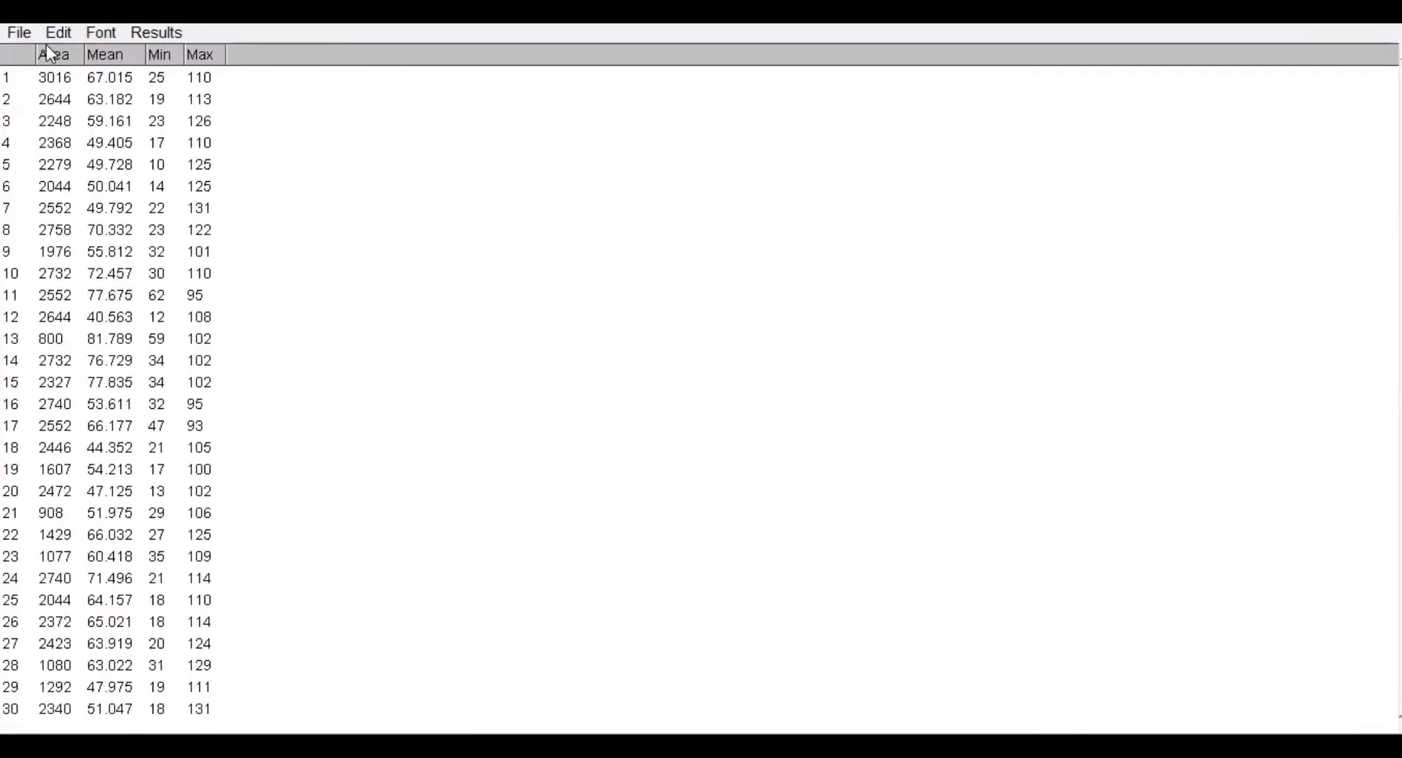
Step: Close the Results table and agree to save the 30 measurements
{"action": "left_click", "coordinate": [18, 34]}
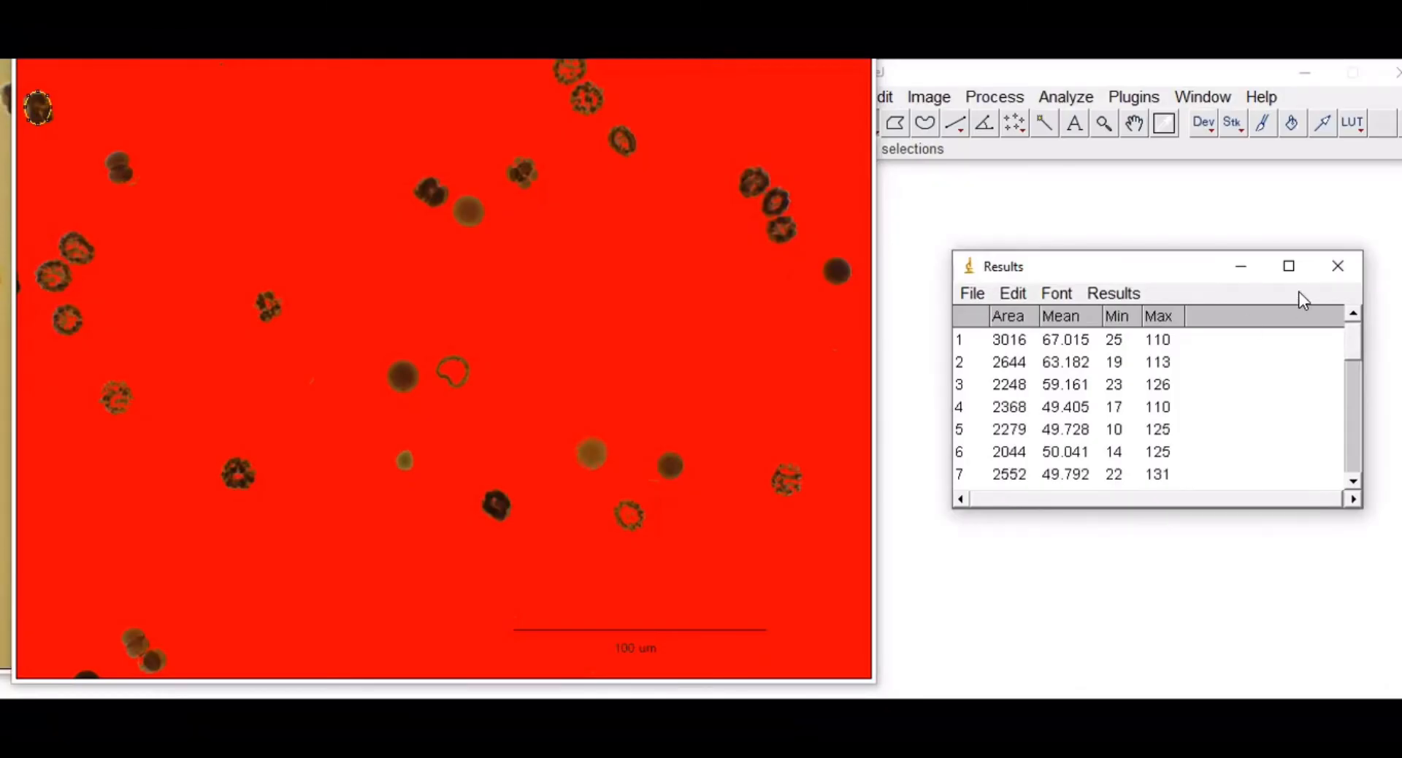
{"action": "left_click", "coordinate": [1337, 265]}
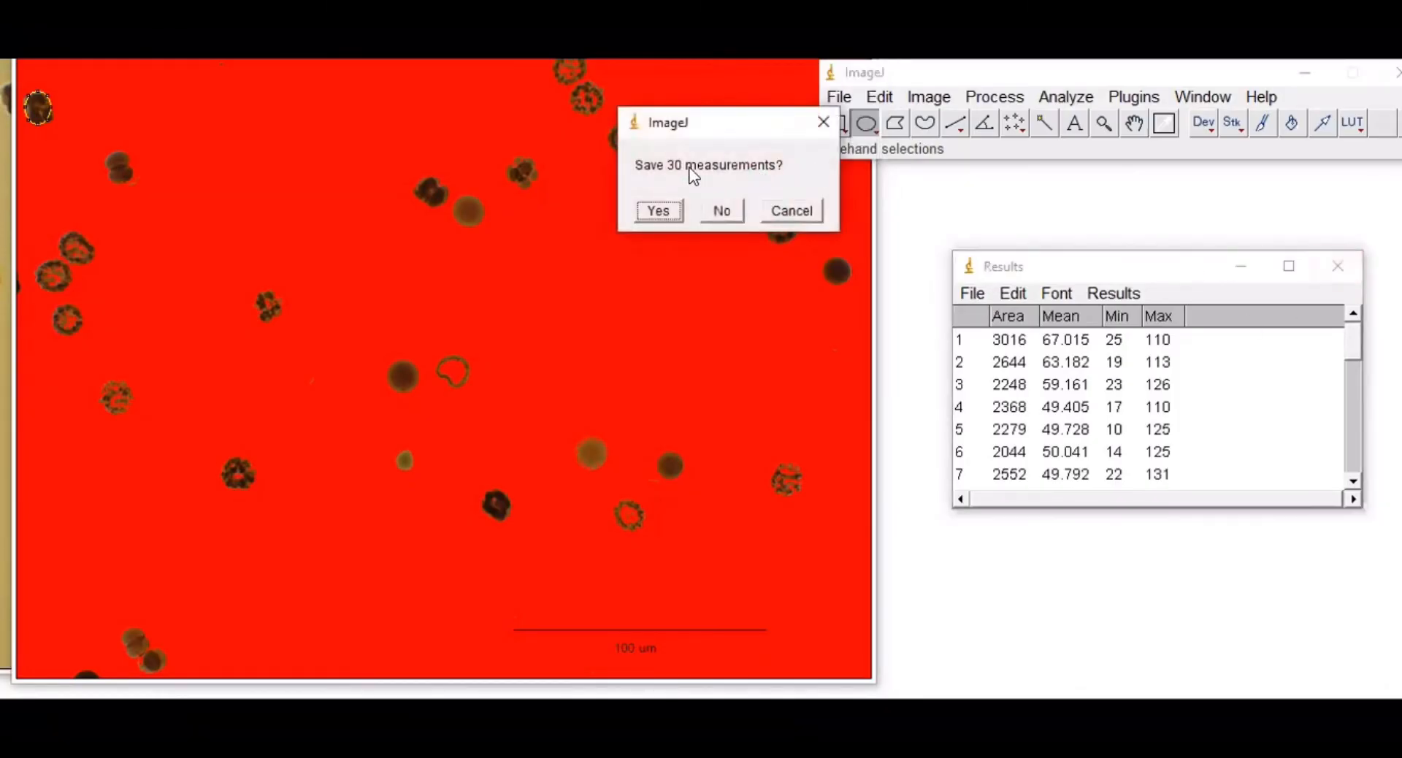
{"action": "left_click", "coordinate": [659, 211]}
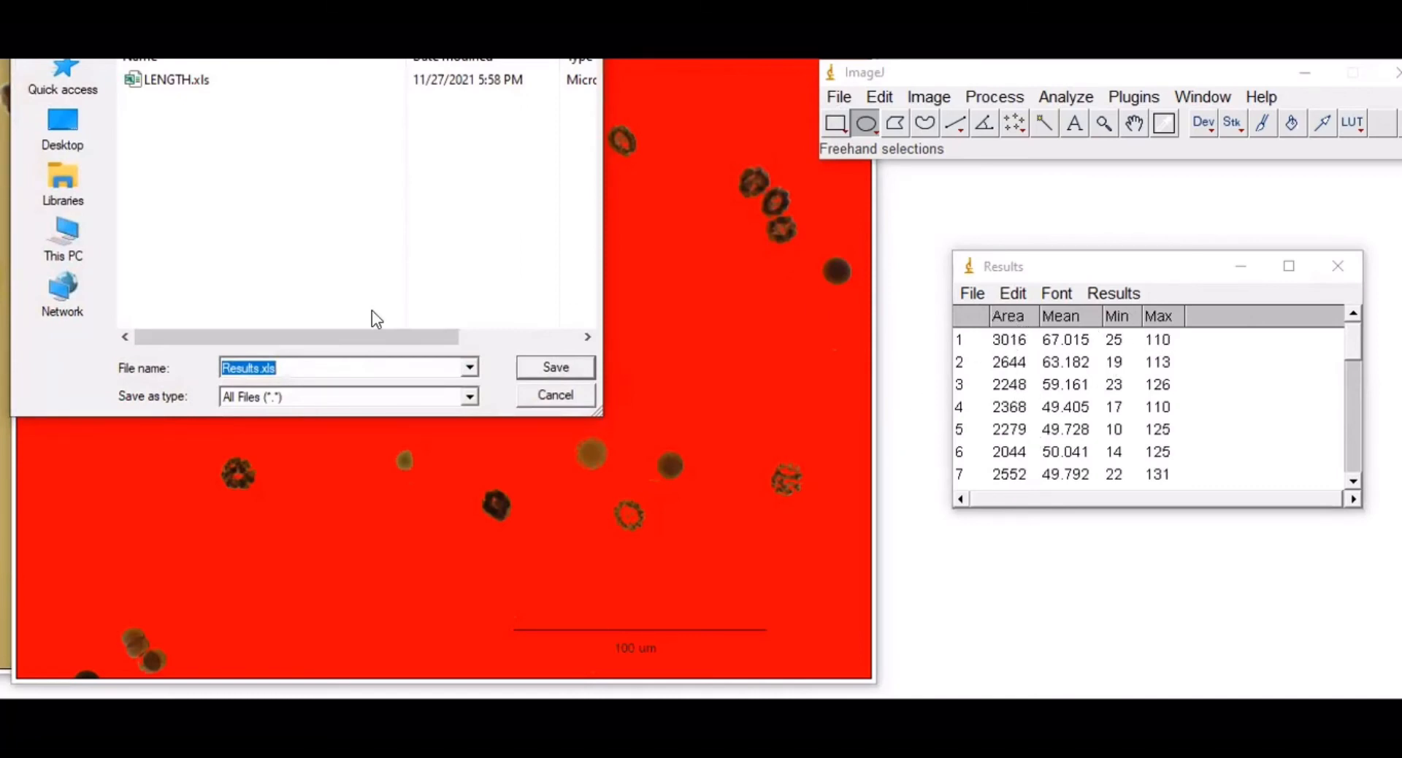
Step: Save the measurements as Area.xls instead of Results.xls, then open Area.xls from File Explorer
{"action": "left_click", "coordinate": [261, 367]}
{"action": "left_click_drag", "start_coordinate": [260, 368], "coordinate": [204, 365]}
{"action": "type", "text": "A"}
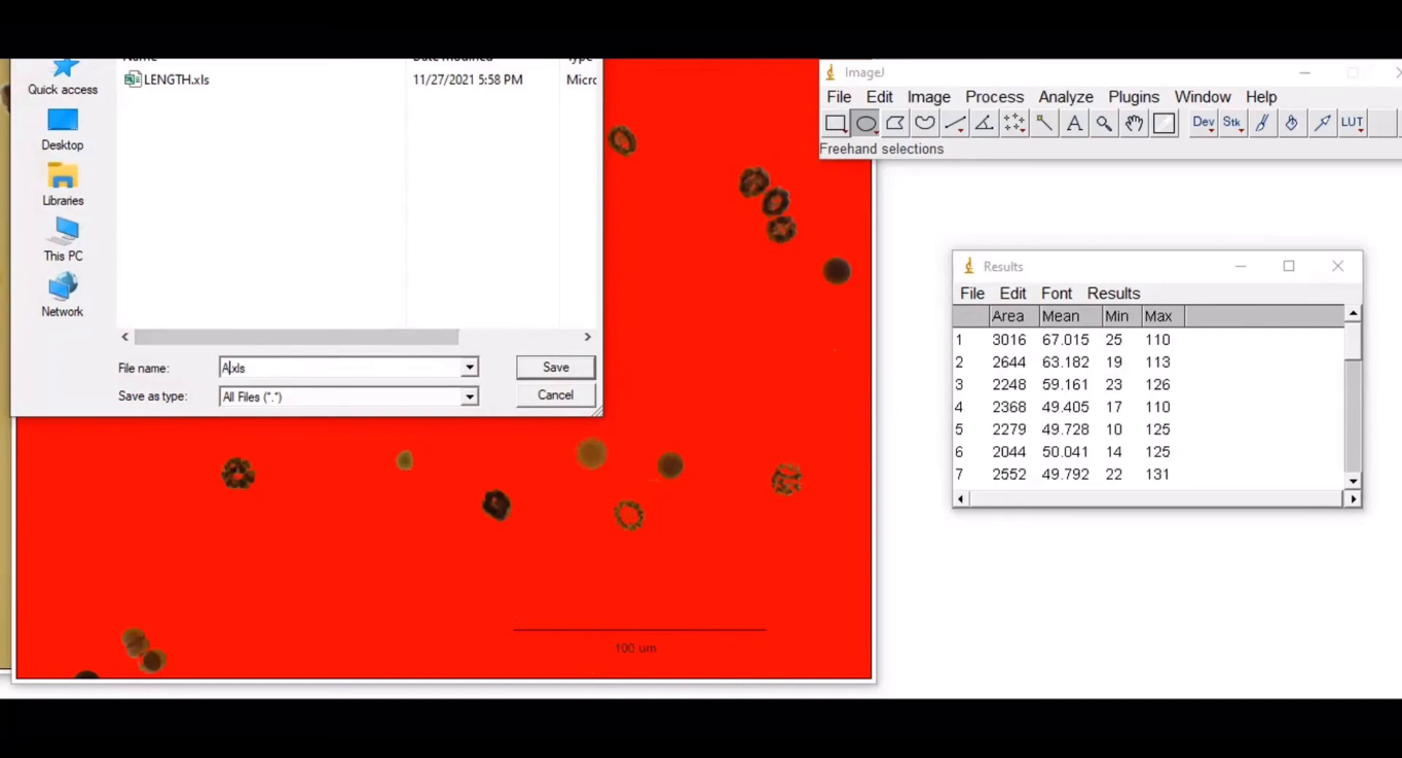
{"action": "type", "text": "rea"}
{"action": "left_click", "coordinate": [539, 368]}
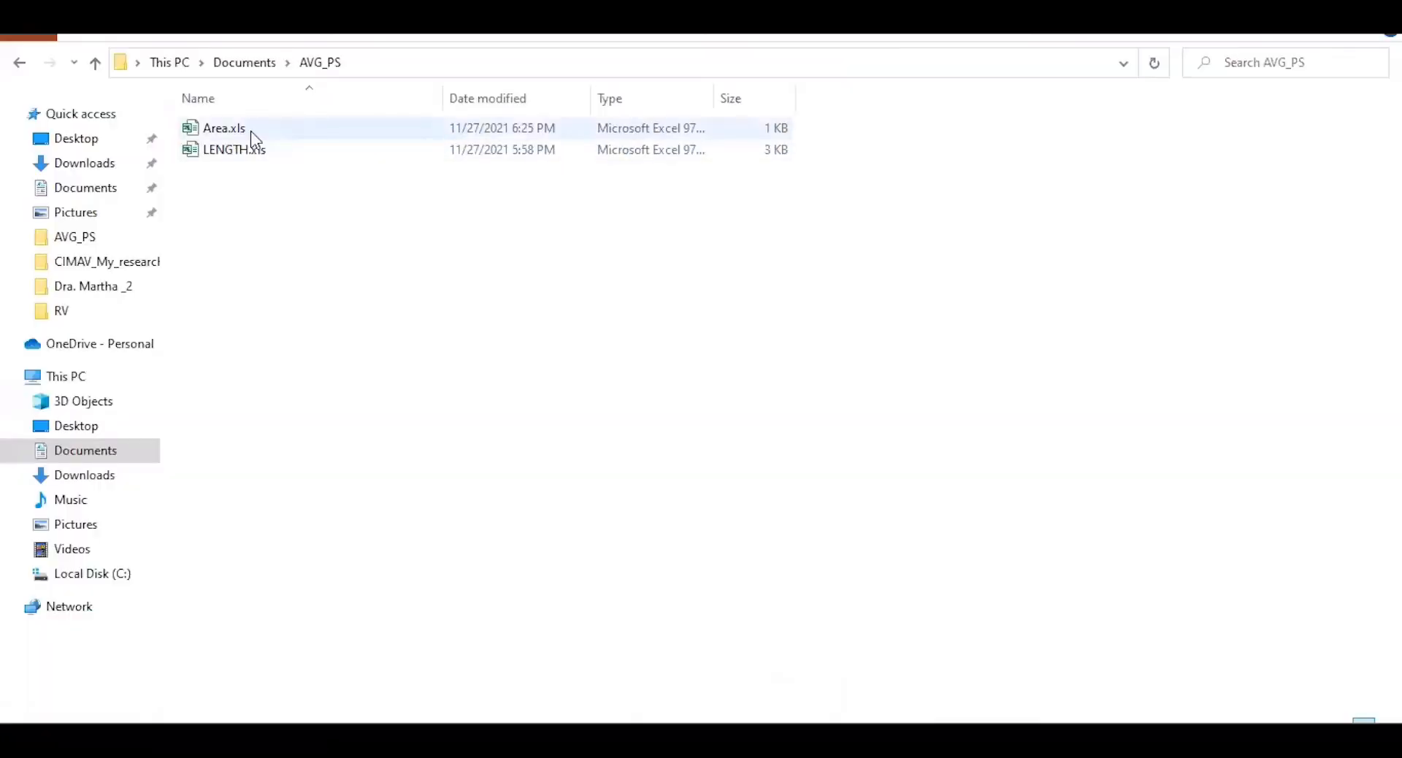
{"action": "double_click", "coordinate": [251, 130]}
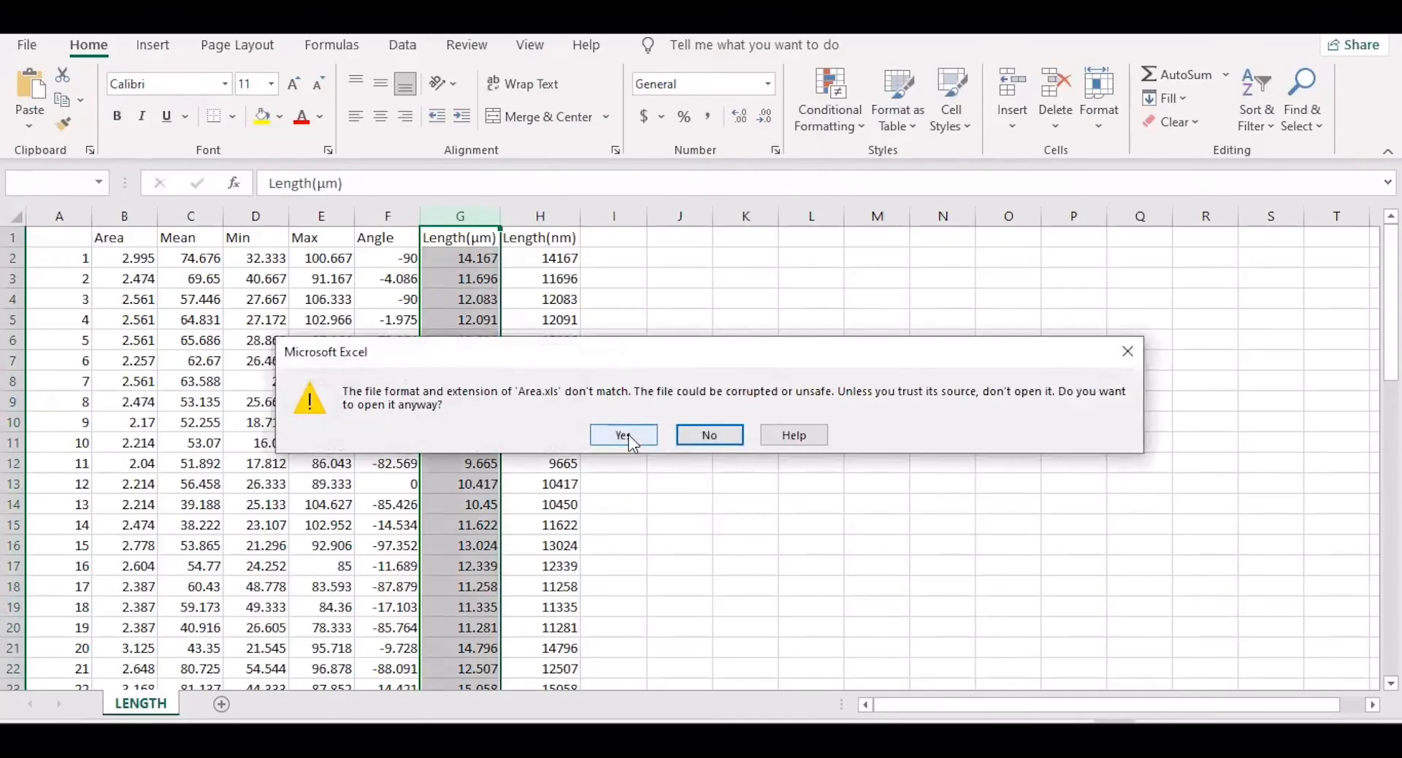
Step: Accept the file-format warning and relabel header B1 as Area(µm²) with a superscript 2
{"action": "left_click", "coordinate": [622, 435]}
{"action": "left_click", "coordinate": [124, 237]}
{"action": "left_click", "coordinate": [306, 185]}
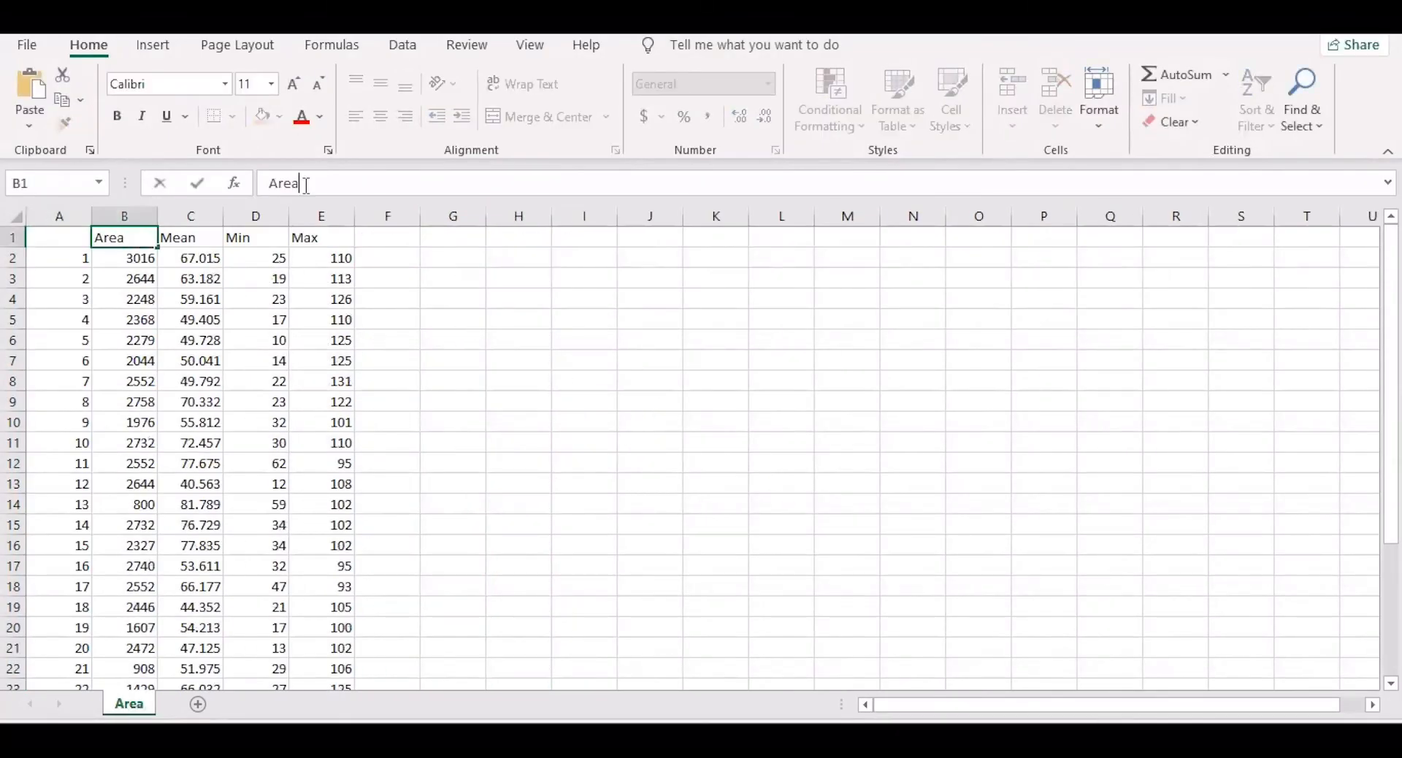
{"action": "type", "text": "(µm)"}
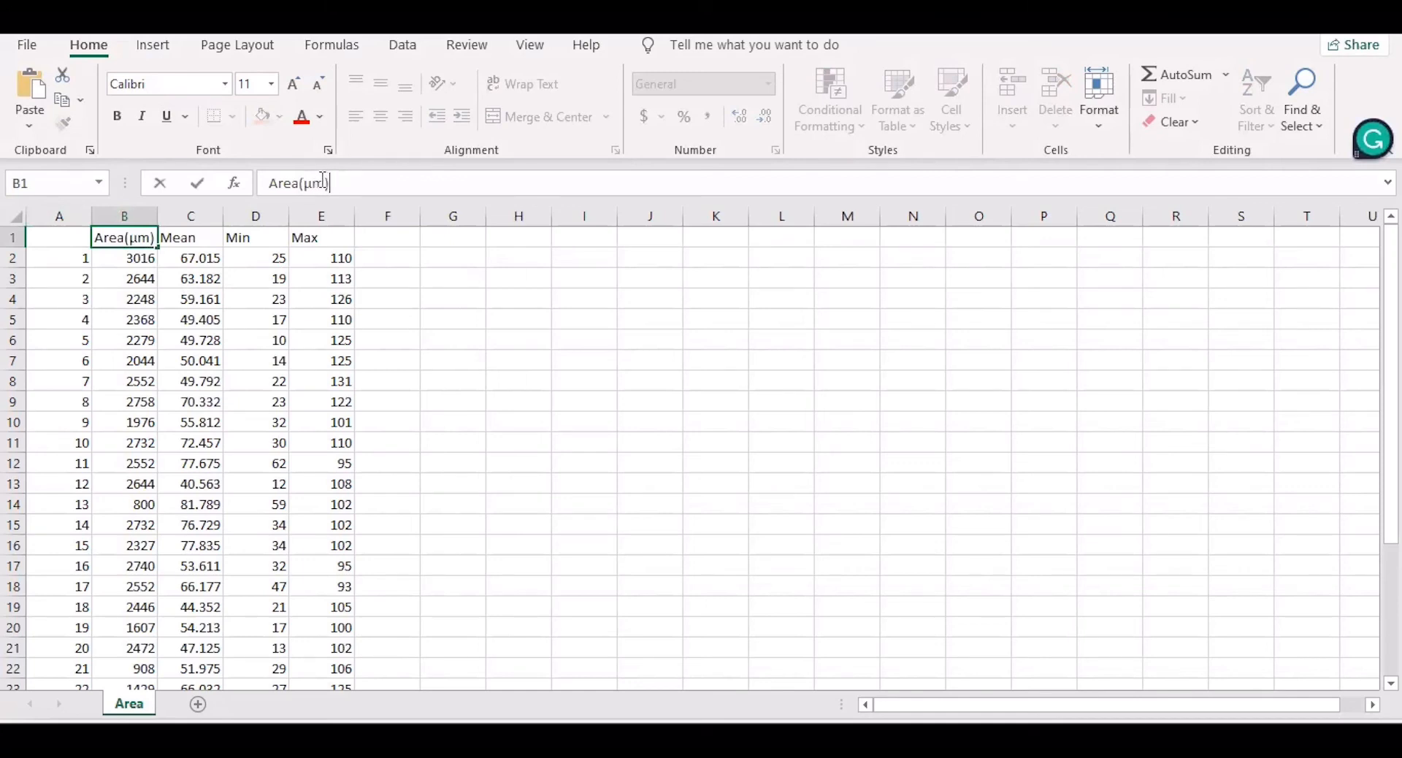
{"action": "left_click", "coordinate": [323, 183]}
{"action": "type", "text": "2"}
{"action": "left_click", "coordinate": [329, 149]}
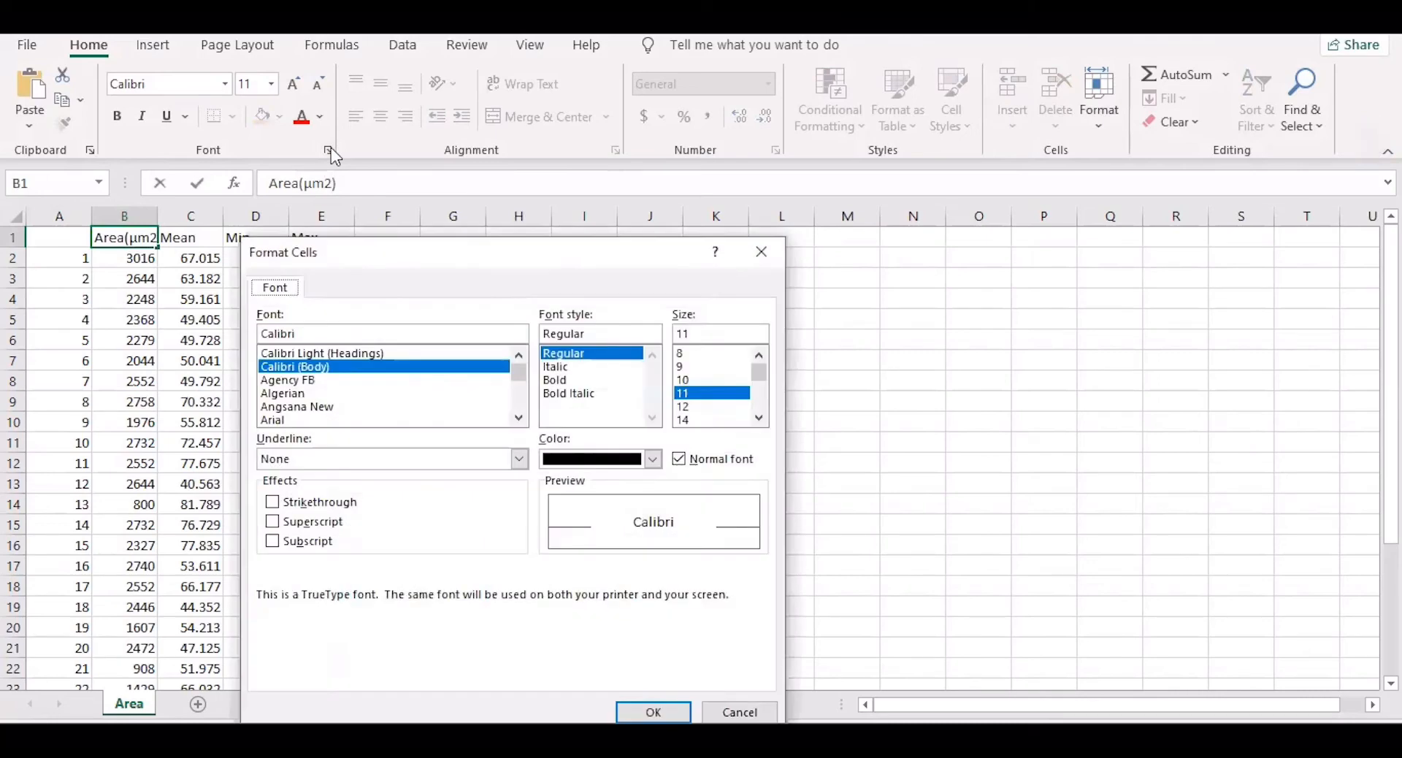
{"action": "left_click", "coordinate": [274, 526]}
{"action": "left_click", "coordinate": [653, 712]}
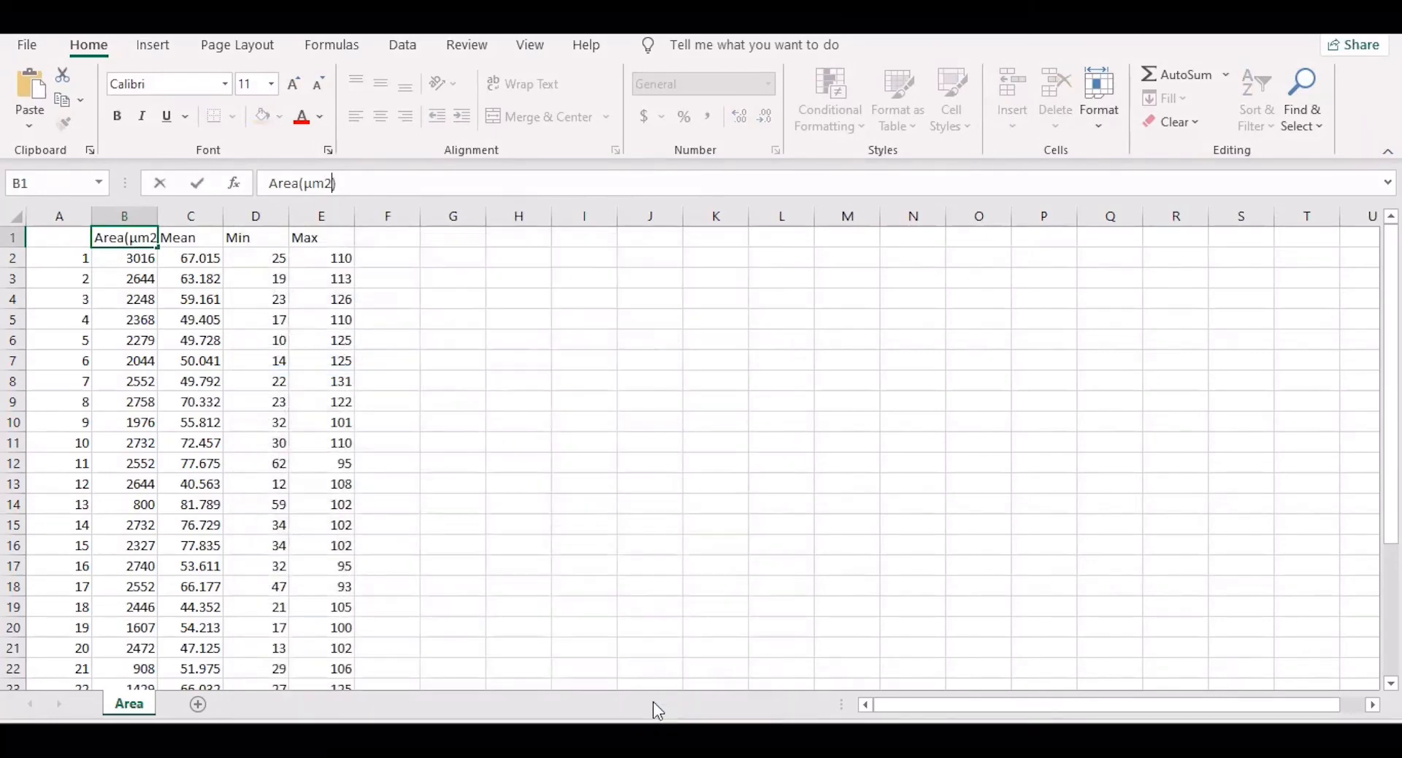
{"action": "left_click", "coordinate": [401, 259]}
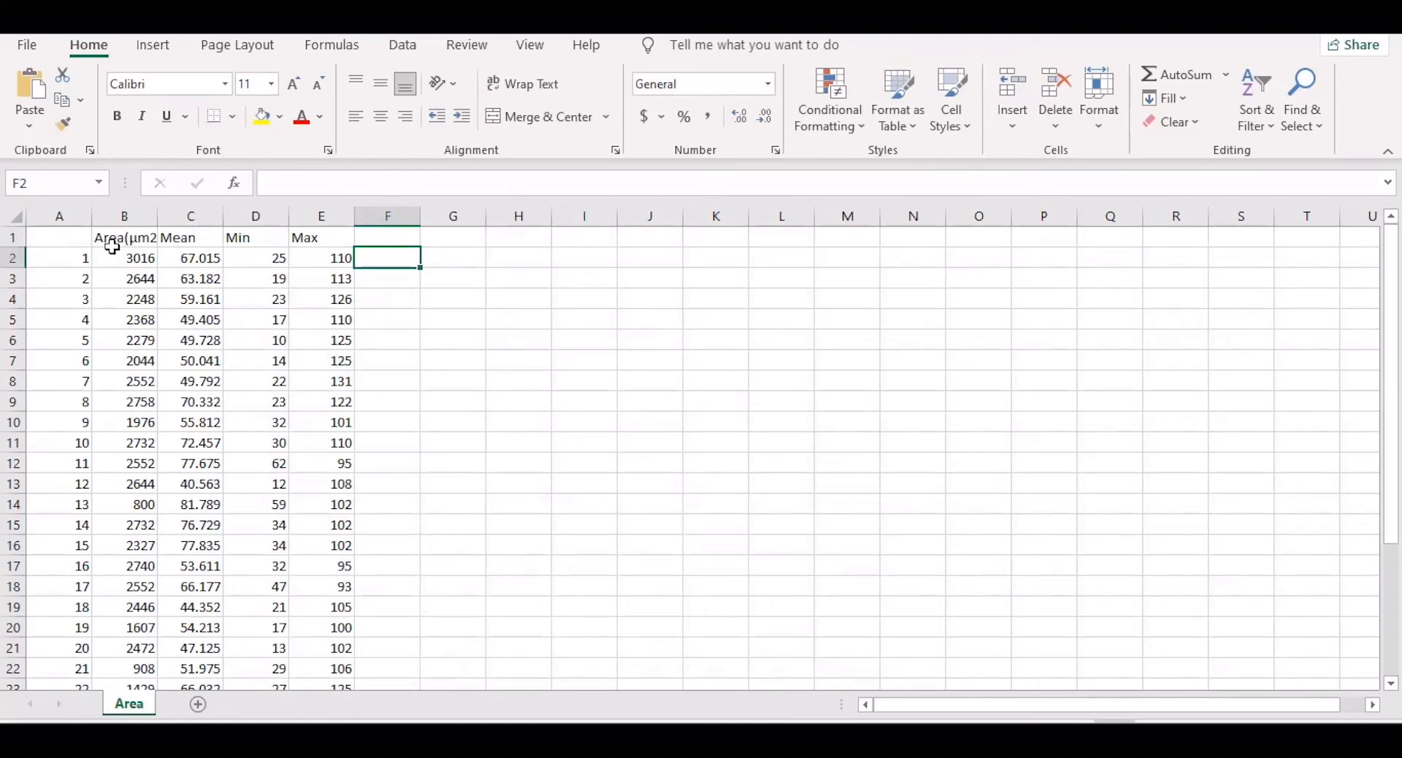
Step: Head column F 'Area' and enter =B2*0.000000000001 in F2 to convert B2 to square metres
{"action": "left_click", "coordinate": [397, 237]}
{"action": "type", "text": "A"}
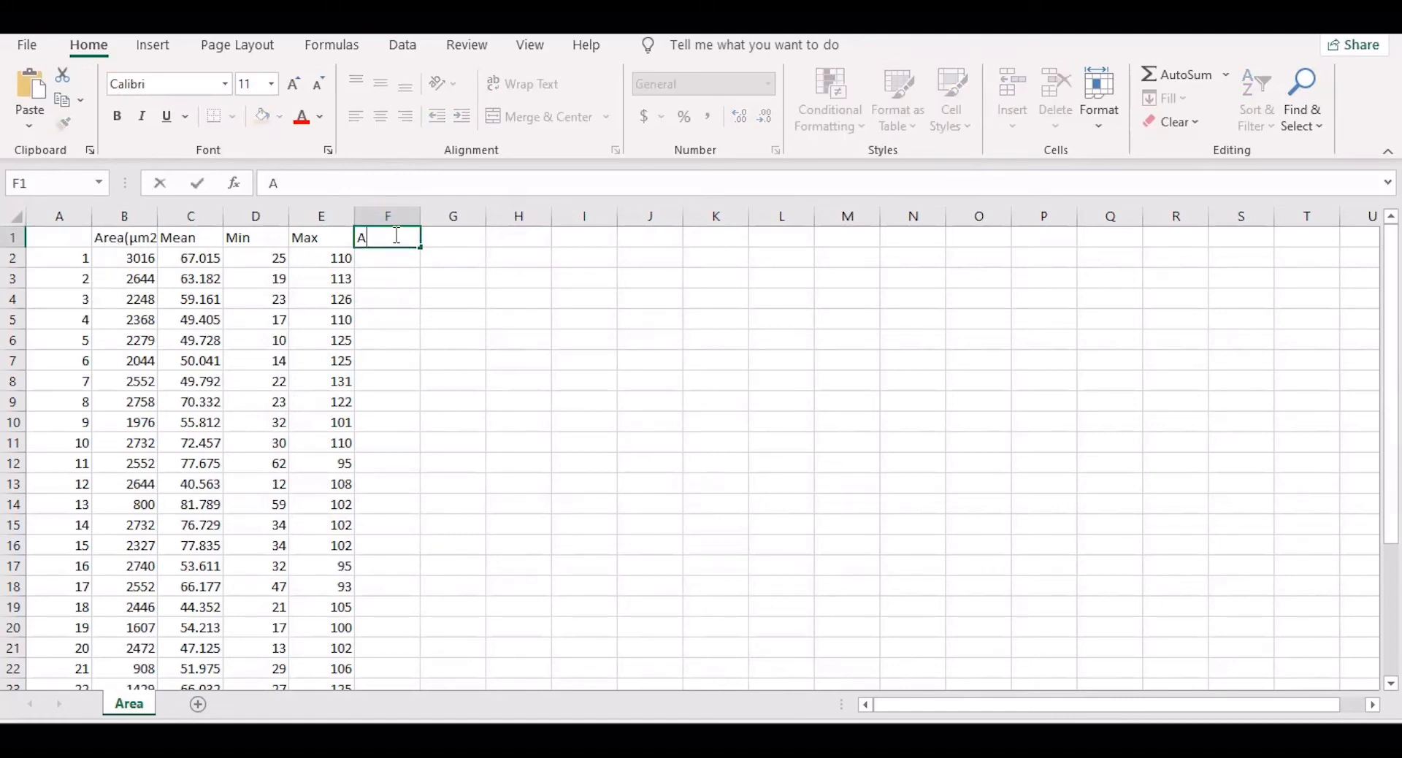
{"action": "type", "text": "rea"}
{"action": "left_click", "coordinate": [392, 257]}
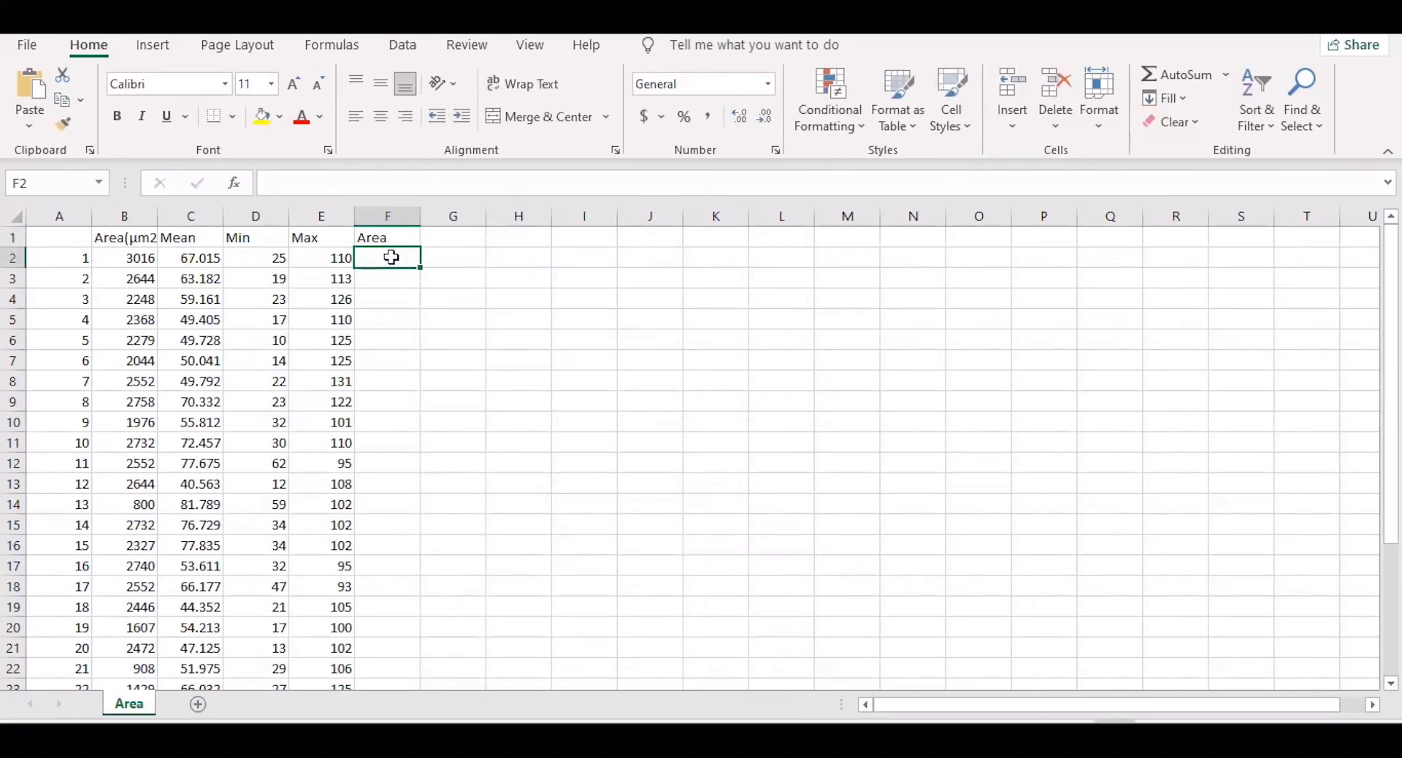
{"action": "type", "text": "="}
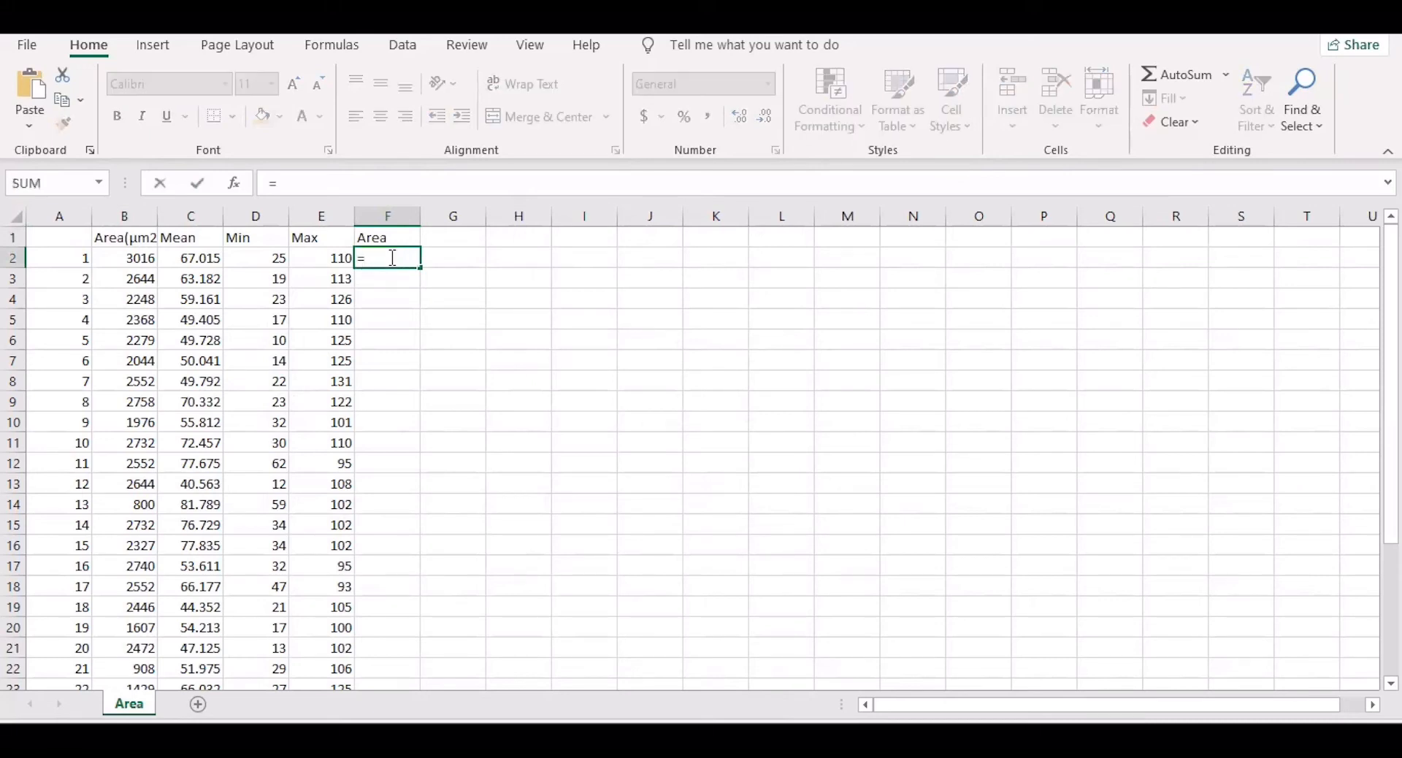
{"action": "left_click", "coordinate": [141, 260]}
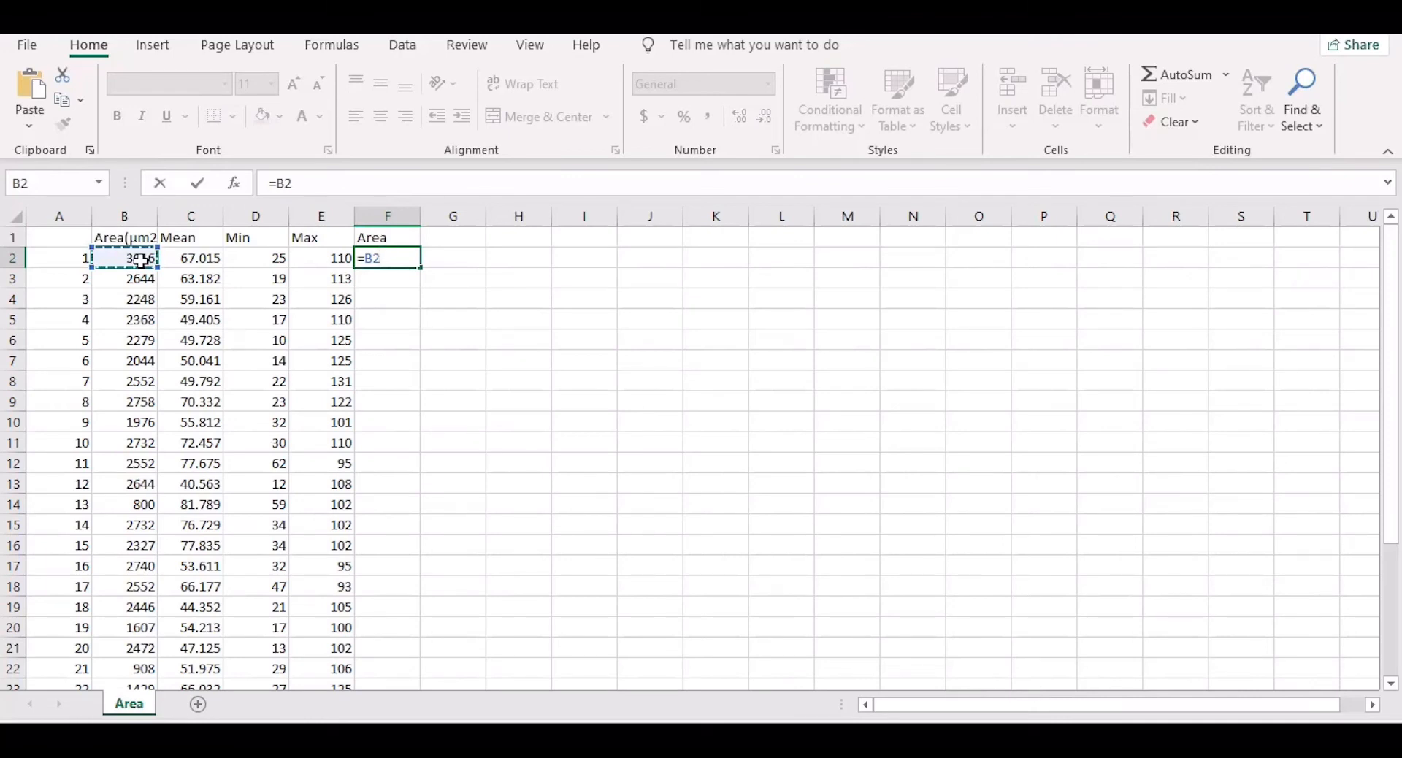
{"action": "type", "text": "*0.000"}
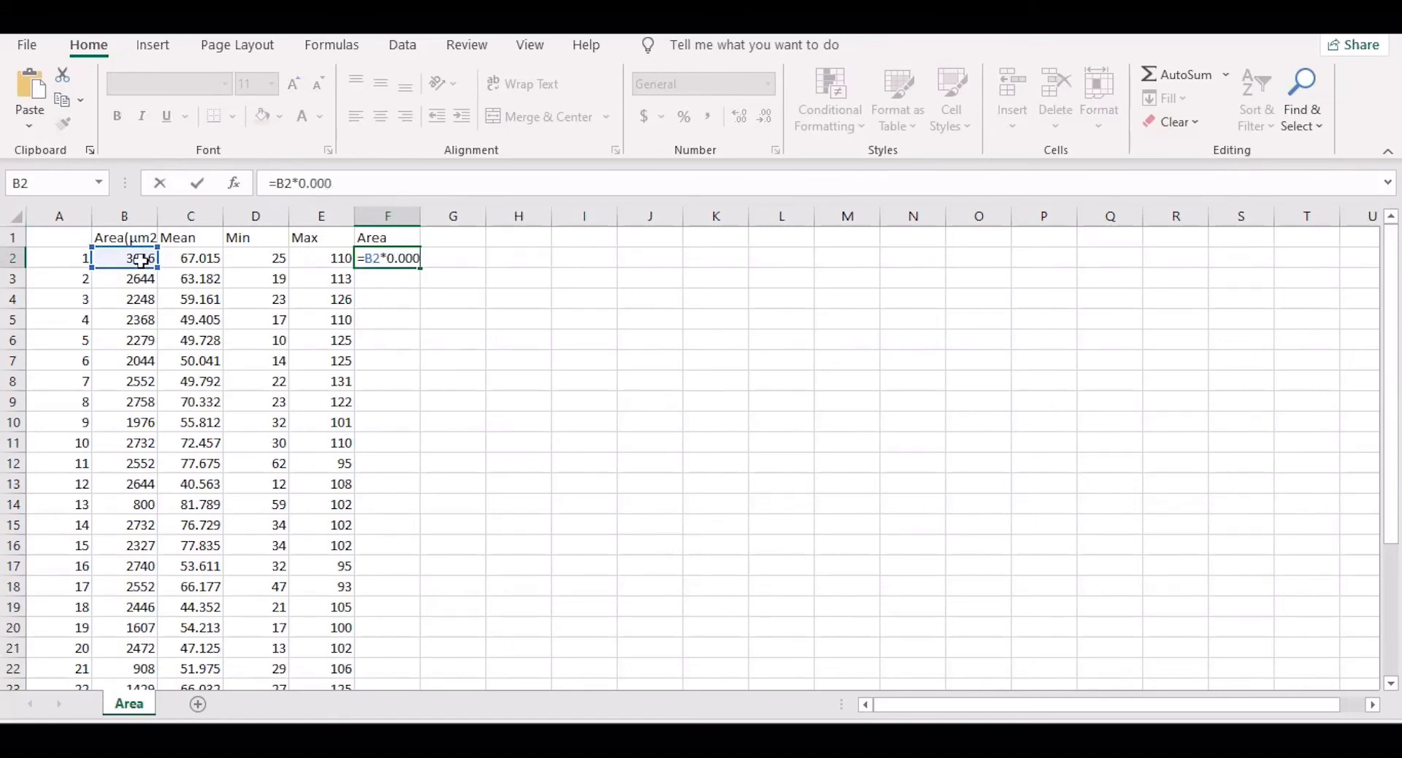
{"action": "type", "text": "00000000"}
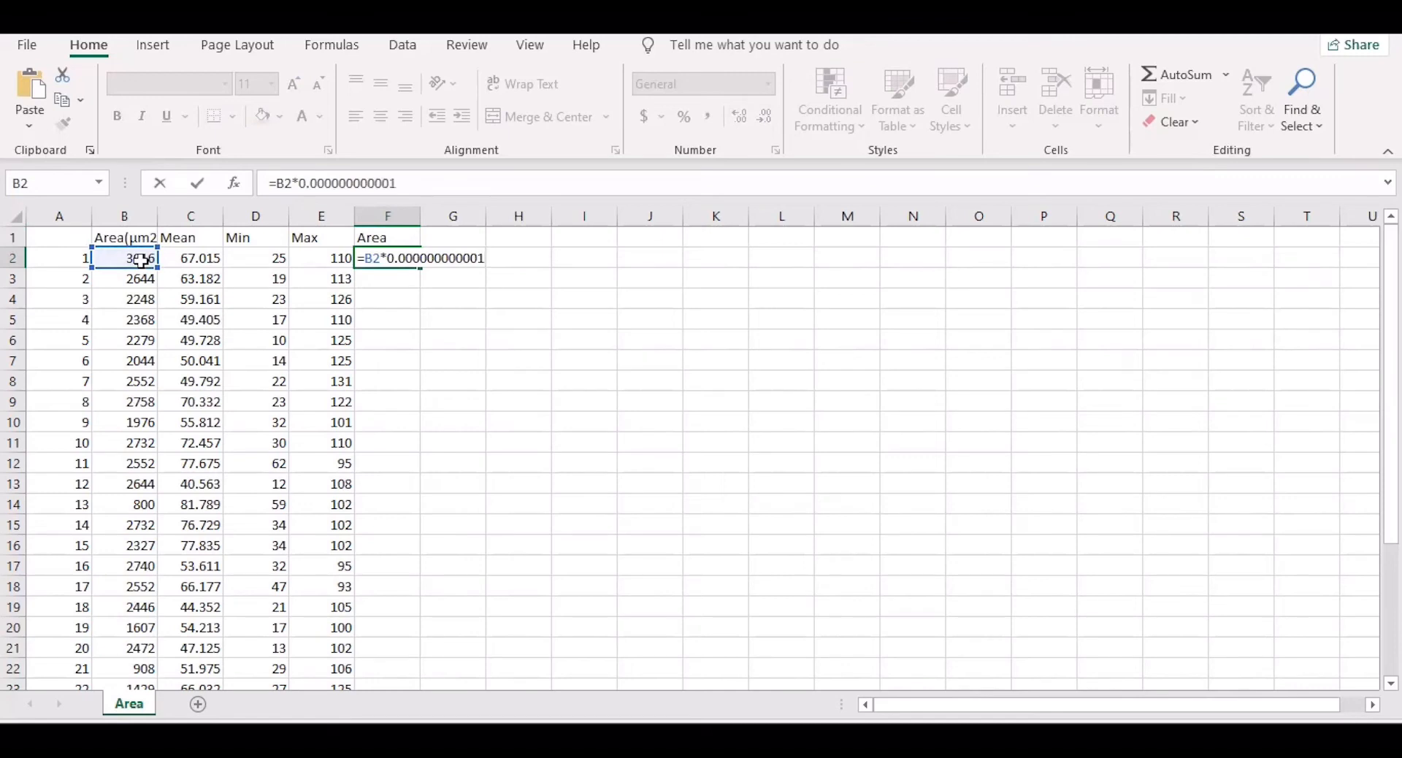
{"action": "key", "text": "Return"}
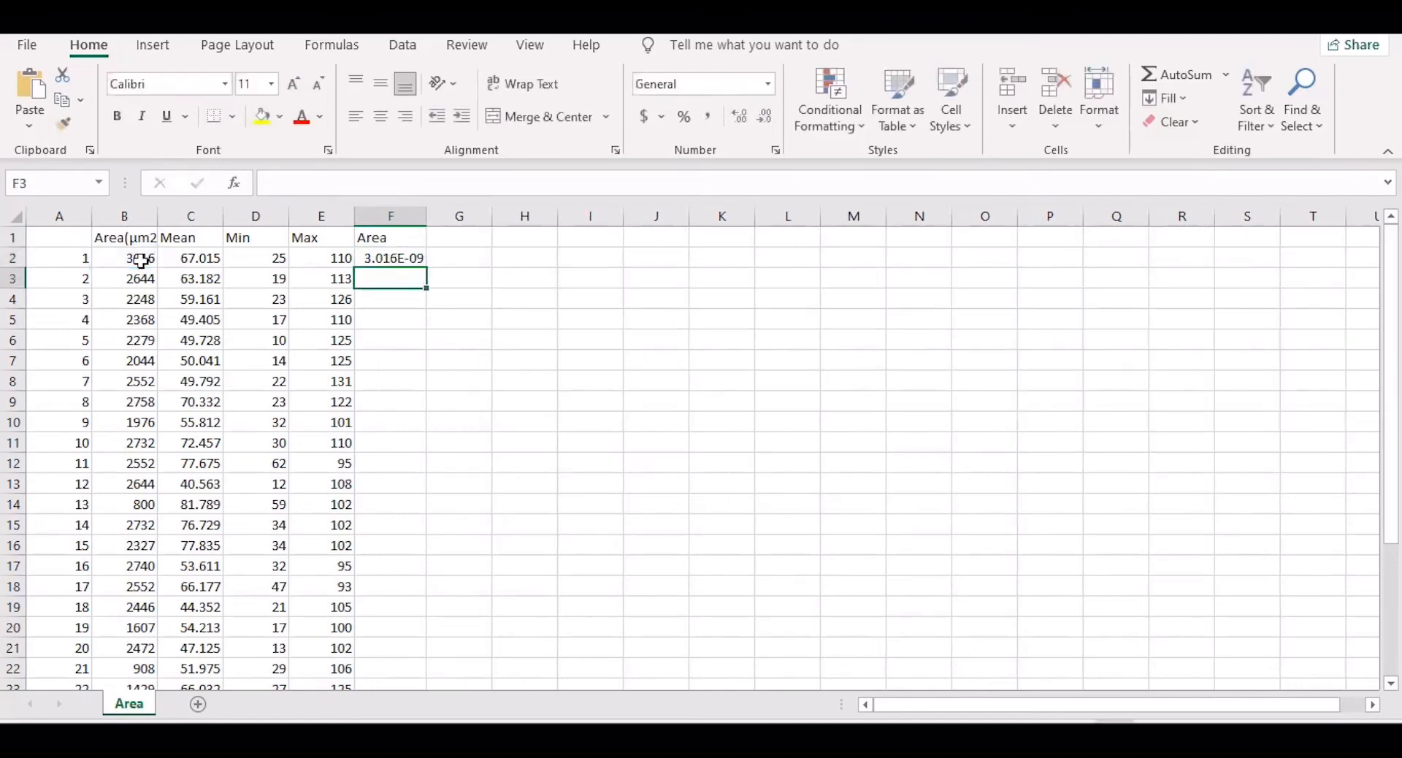
Step: Relabel the F1 header as Area(m²)
{"action": "left_click", "coordinate": [395, 237]}
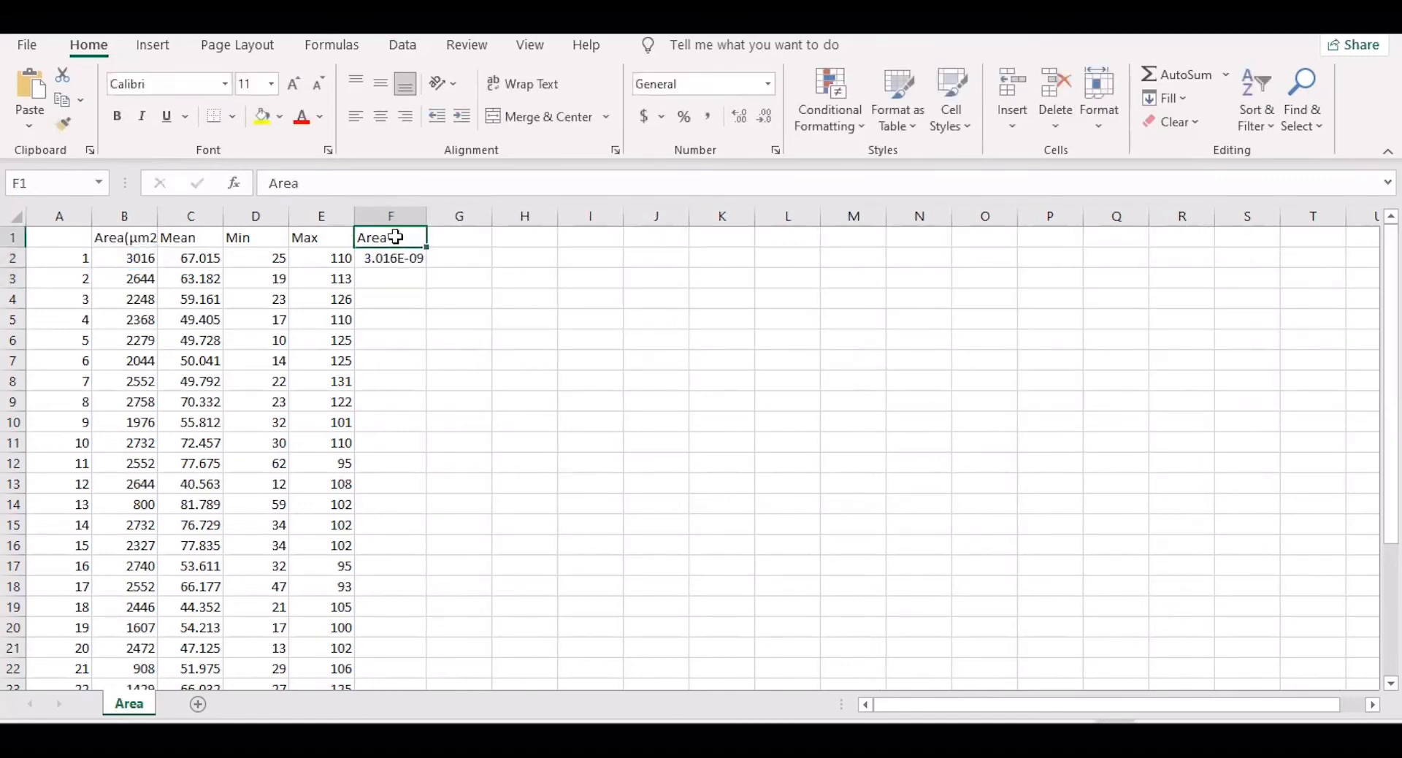
{"action": "left_click", "coordinate": [312, 183]}
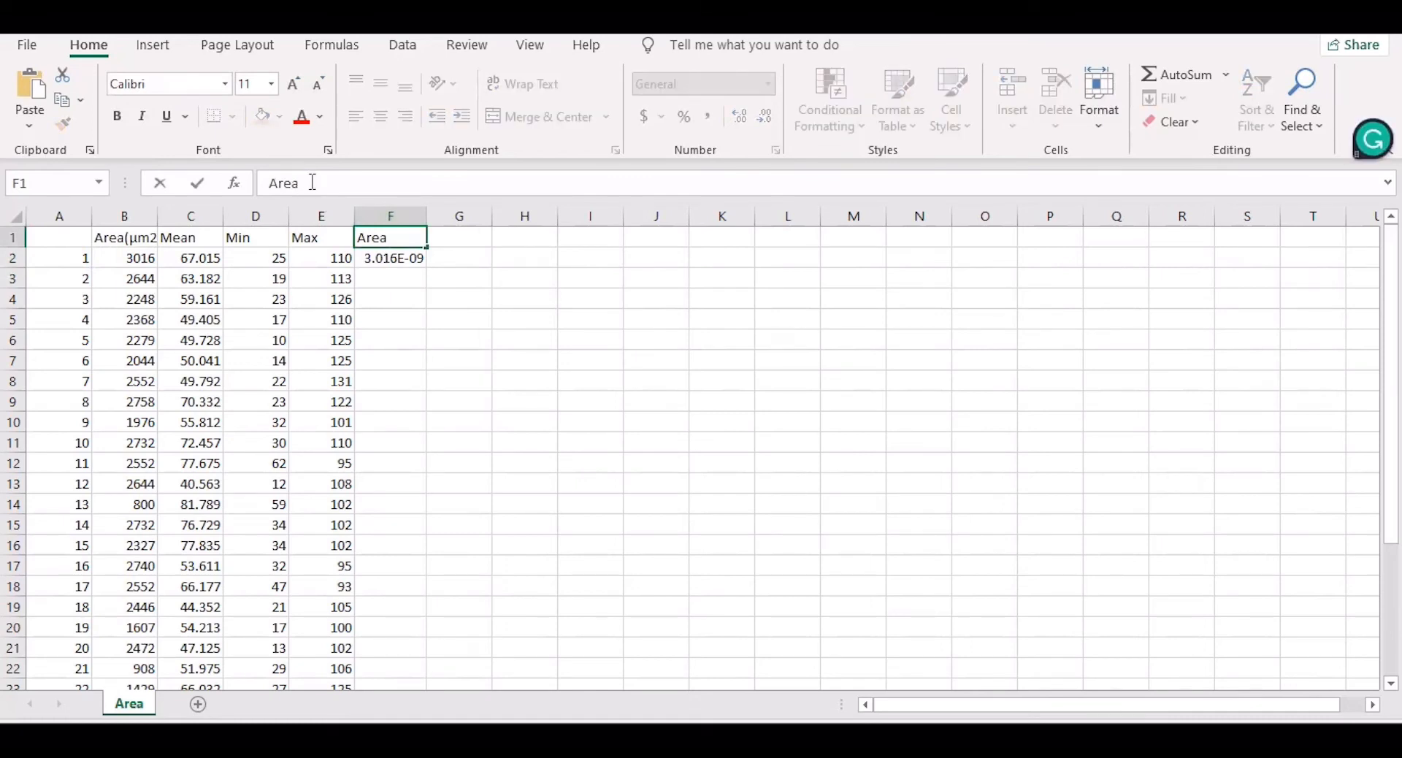
{"action": "type", "text": "(m2"}
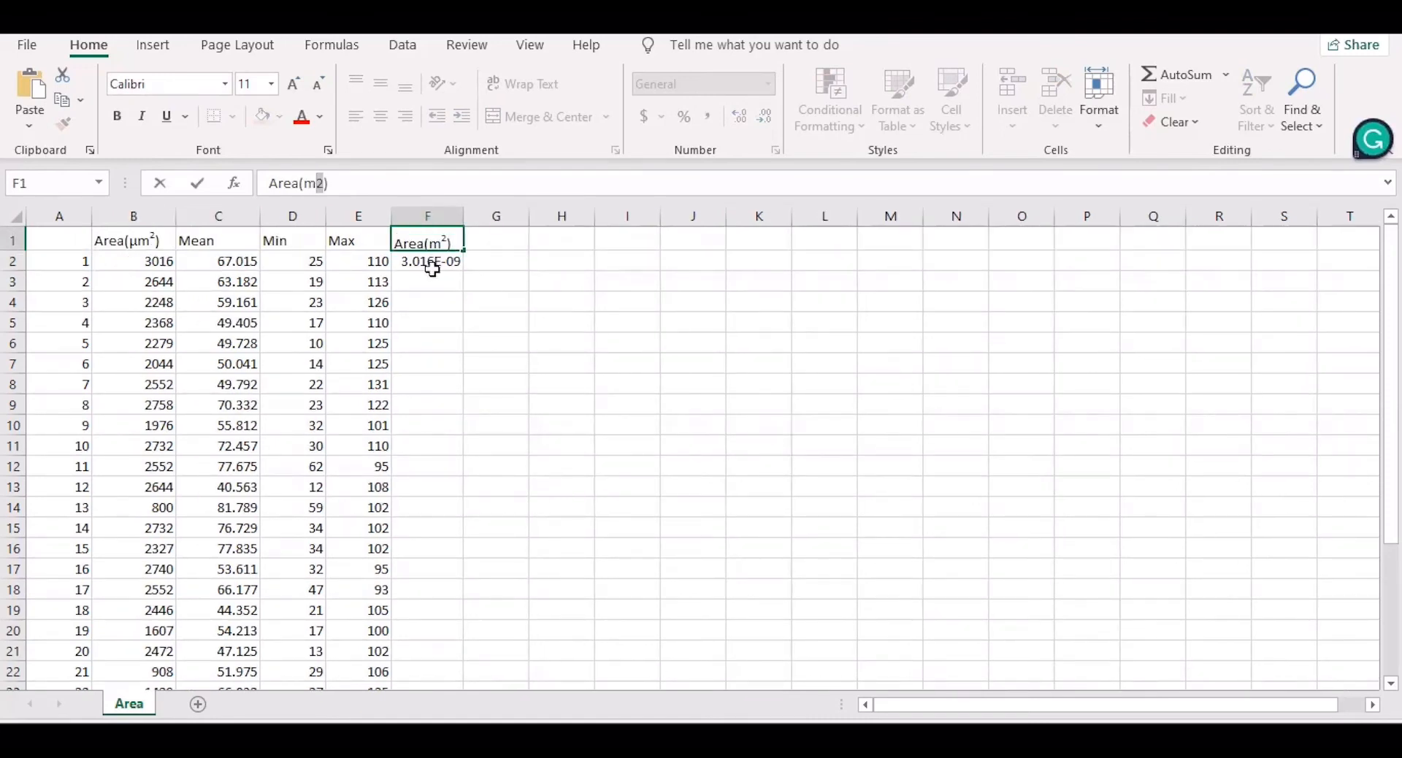
{"action": "left_click", "coordinate": [431, 268]}
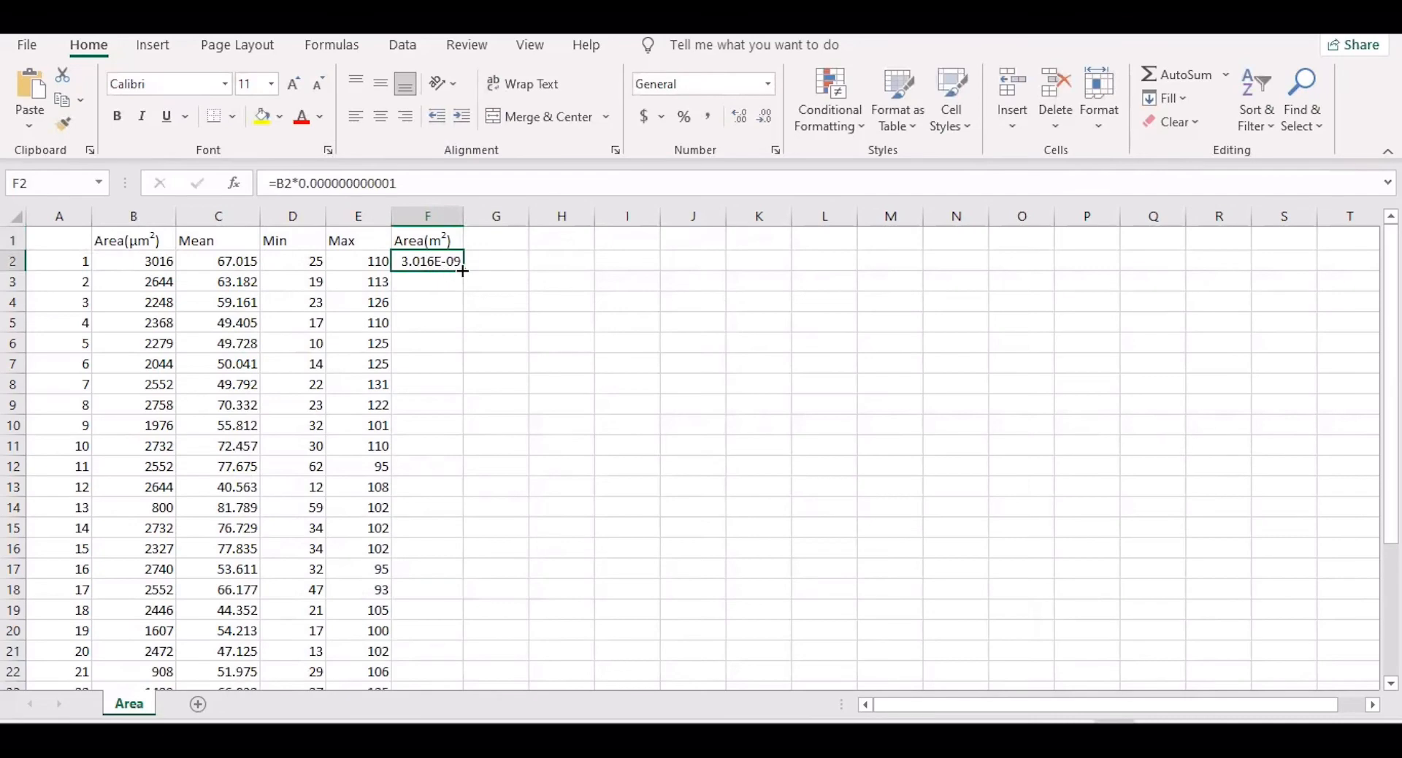
Step: Fill F2's conversion formula down to row 31, then select H1 in the LENGTH workbook
{"action": "left_click", "coordinate": [452, 280]}
{"action": "left_click_drag", "start_coordinate": [474, 323], "coordinate": [483, 658]}
{"action": "scroll", "coordinate": [572, 483], "scroll_direction": "up", "scroll_amount": 4}
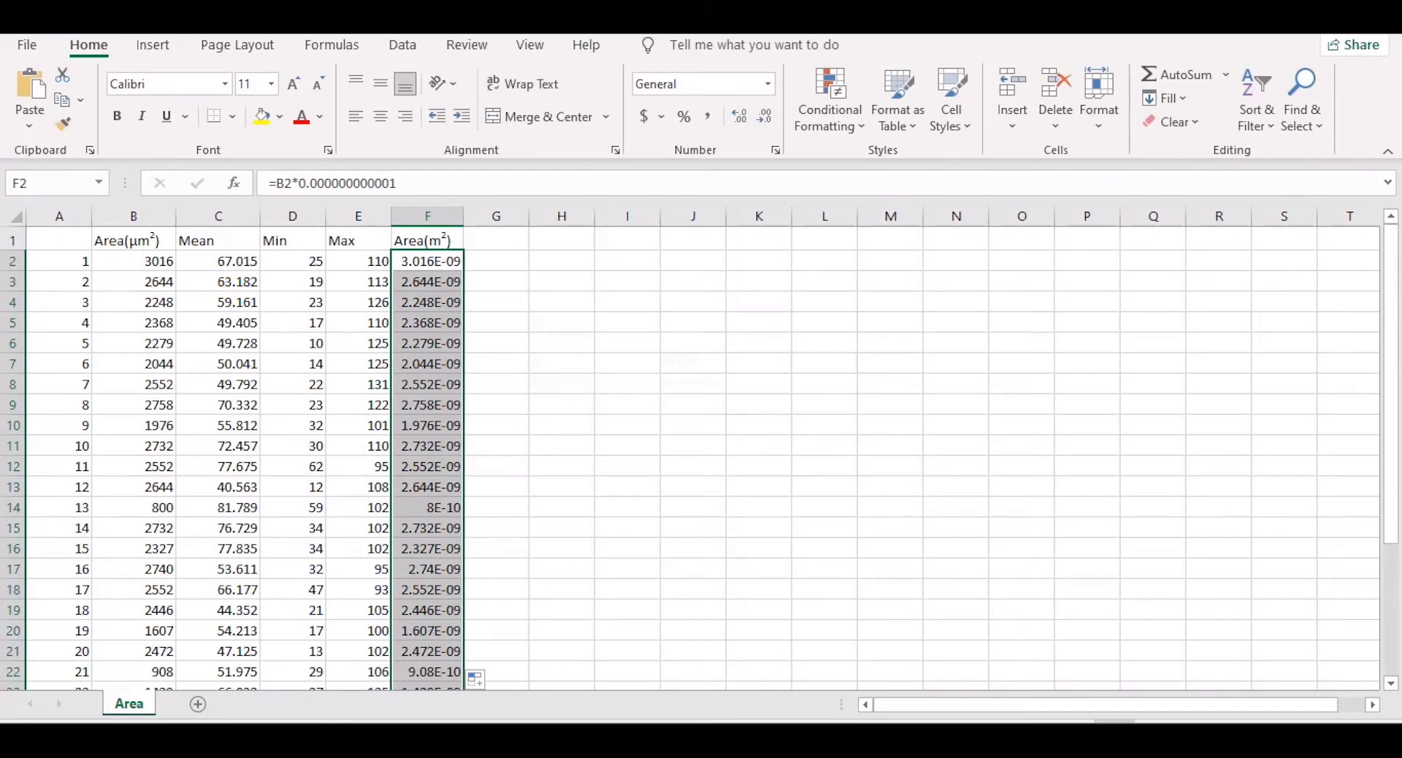
{"action": "left_click", "coordinate": [843, 646]}
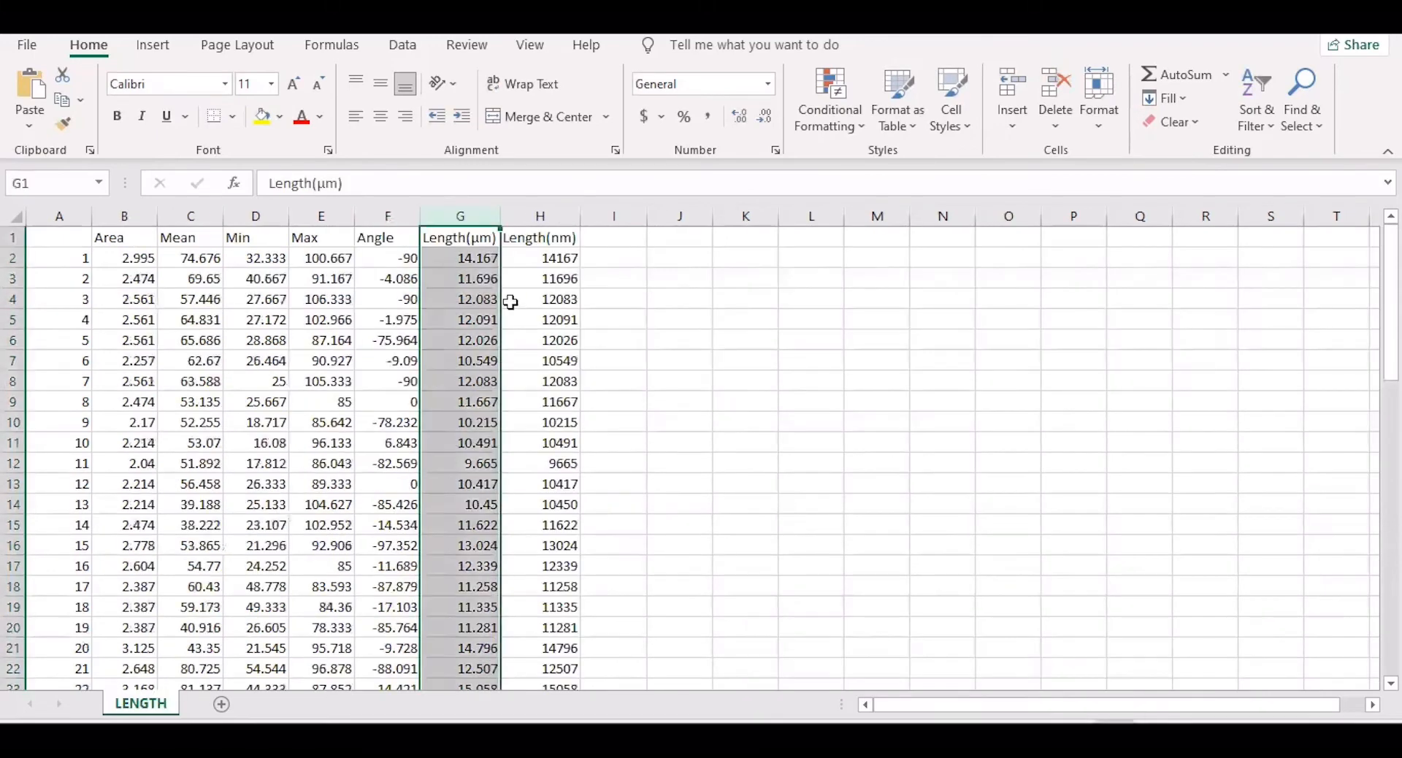
{"action": "left_click", "coordinate": [544, 238]}
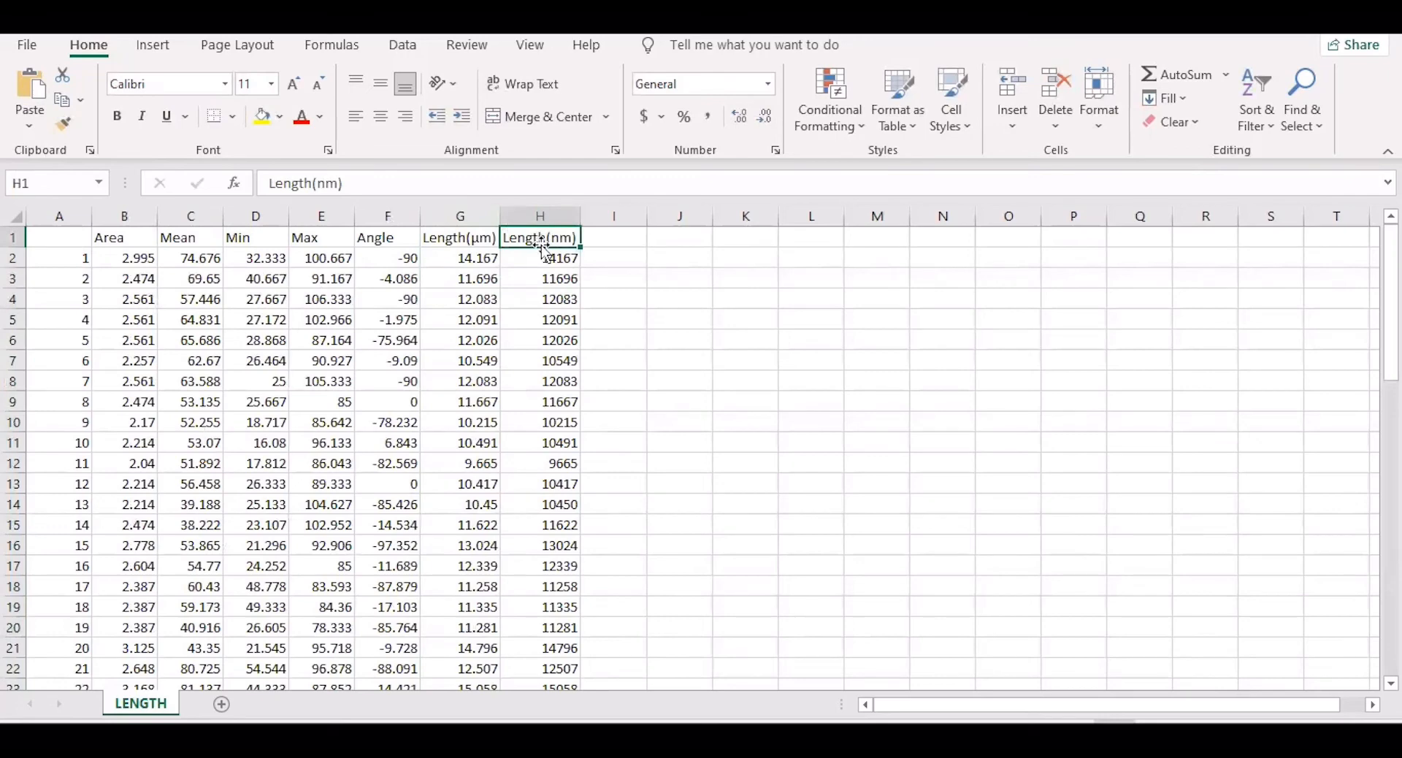
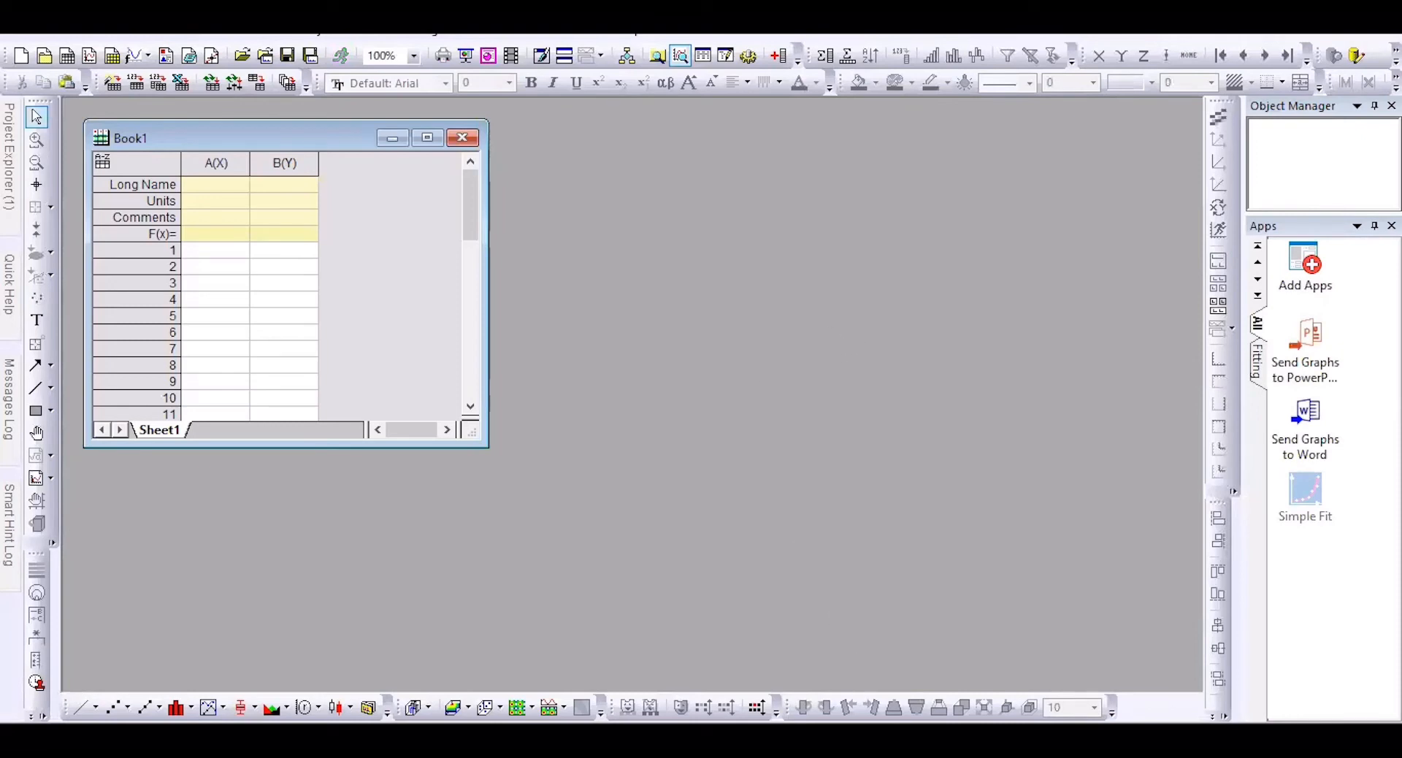
Step: Copy column H (Length(nm)) from LENGTH.xls and go back to the Origin workbook
{"action": "mouse_move", "coordinate": [928, 739]}
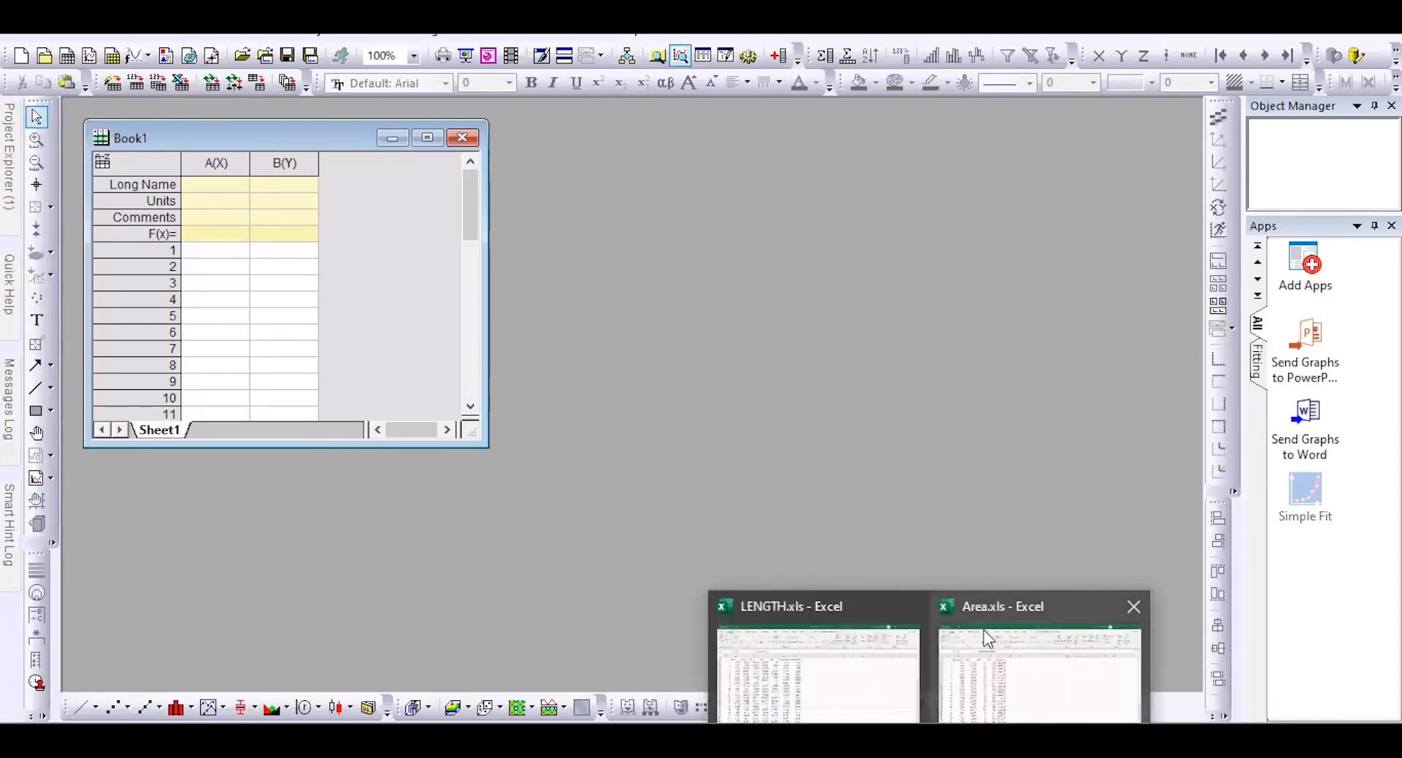
{"action": "left_click", "coordinate": [819, 628]}
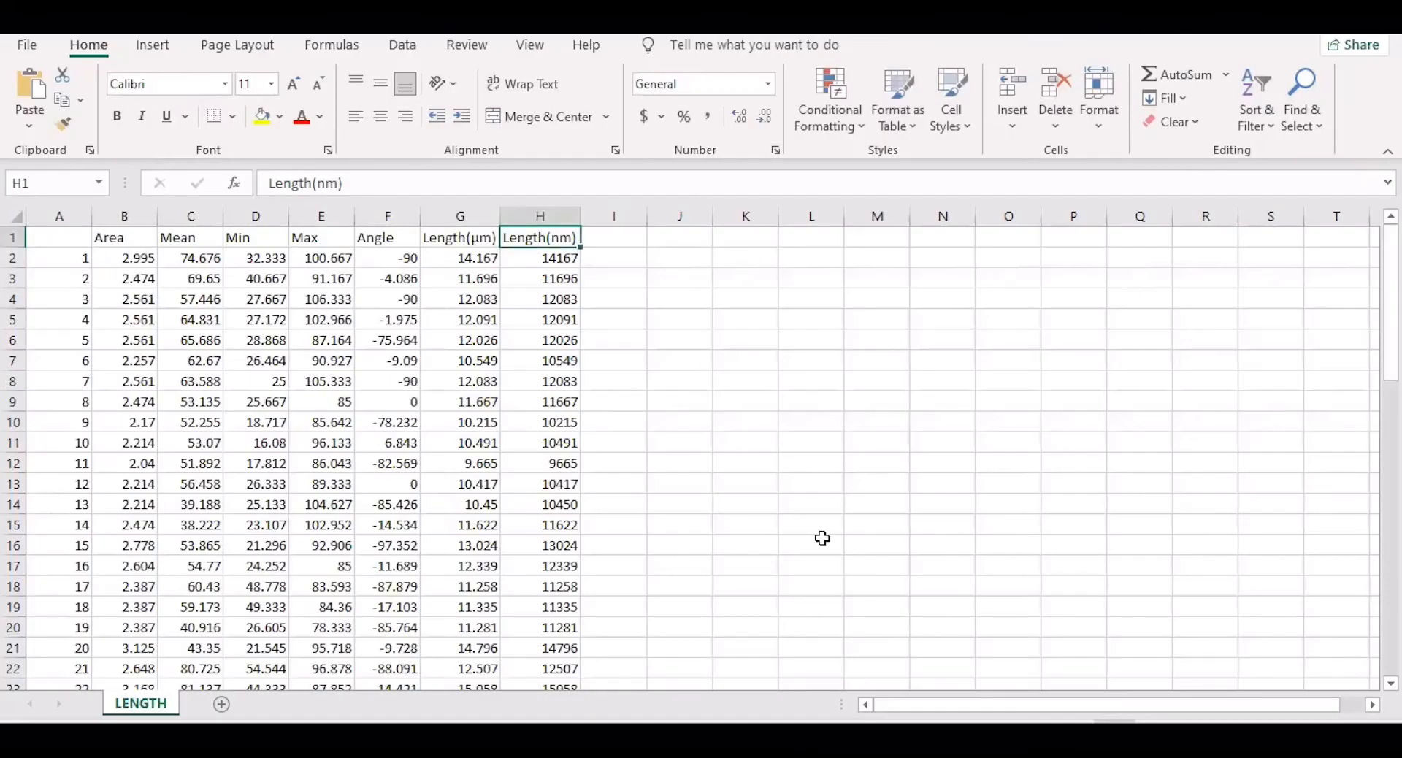
{"action": "left_click", "coordinate": [538, 216]}
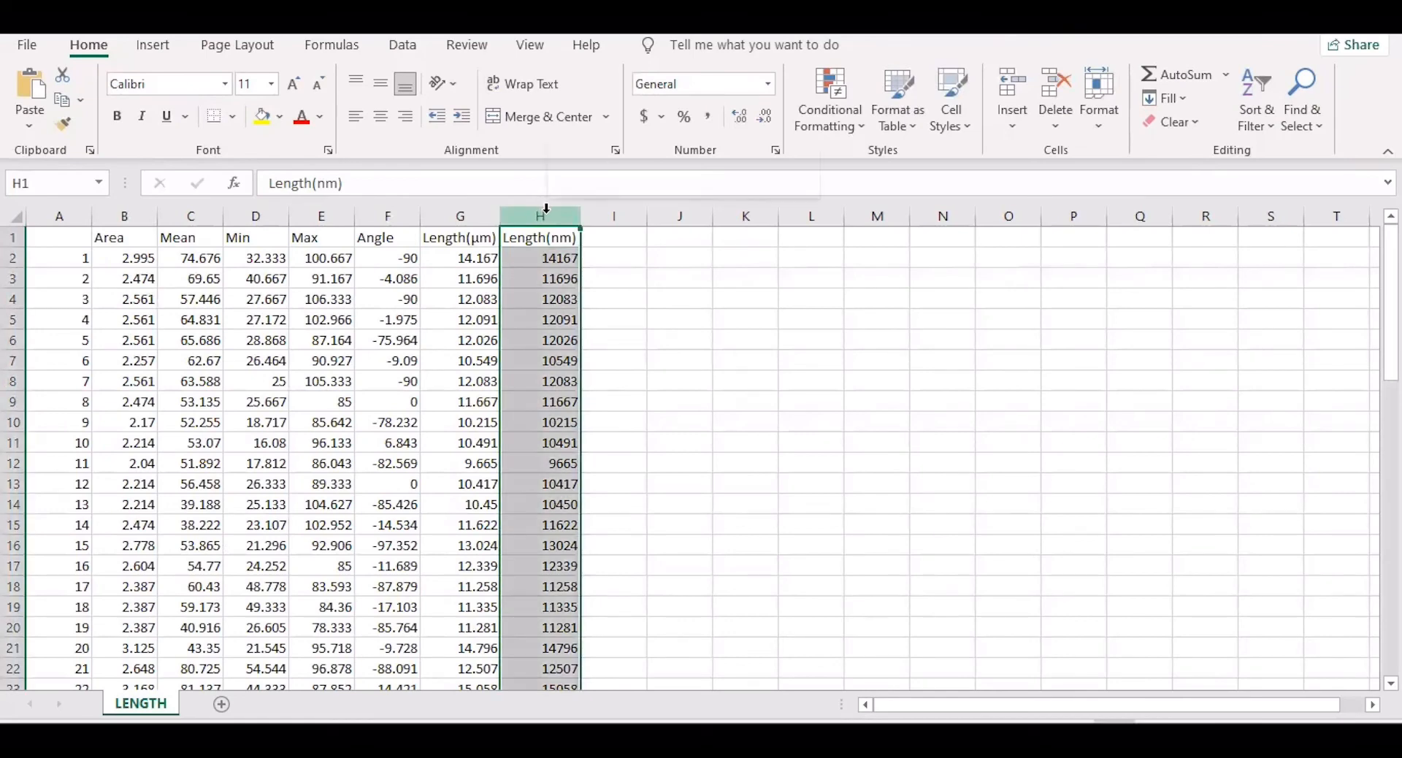
{"action": "right_click", "coordinate": [546, 210]}
{"action": "left_click", "coordinate": [585, 257]}
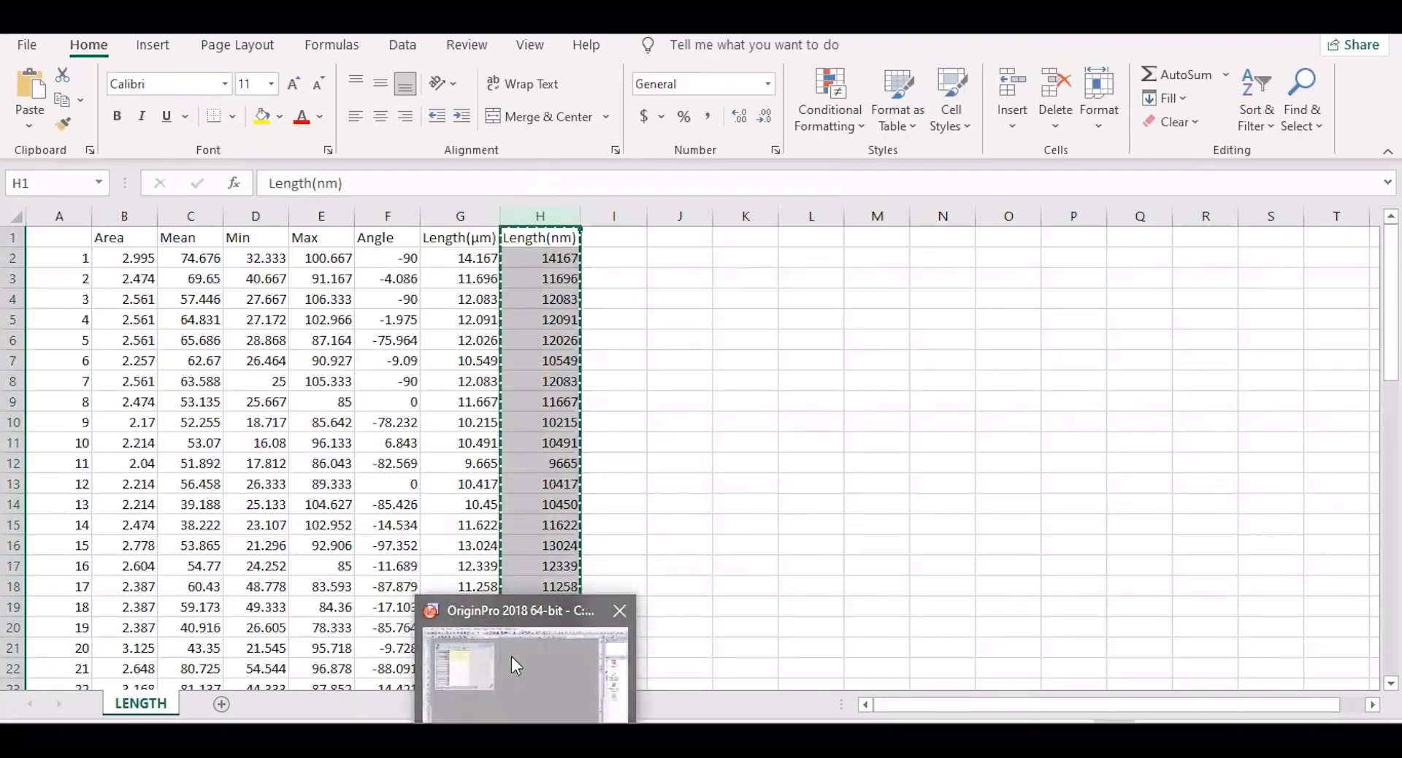
{"action": "left_click", "coordinate": [511, 655]}
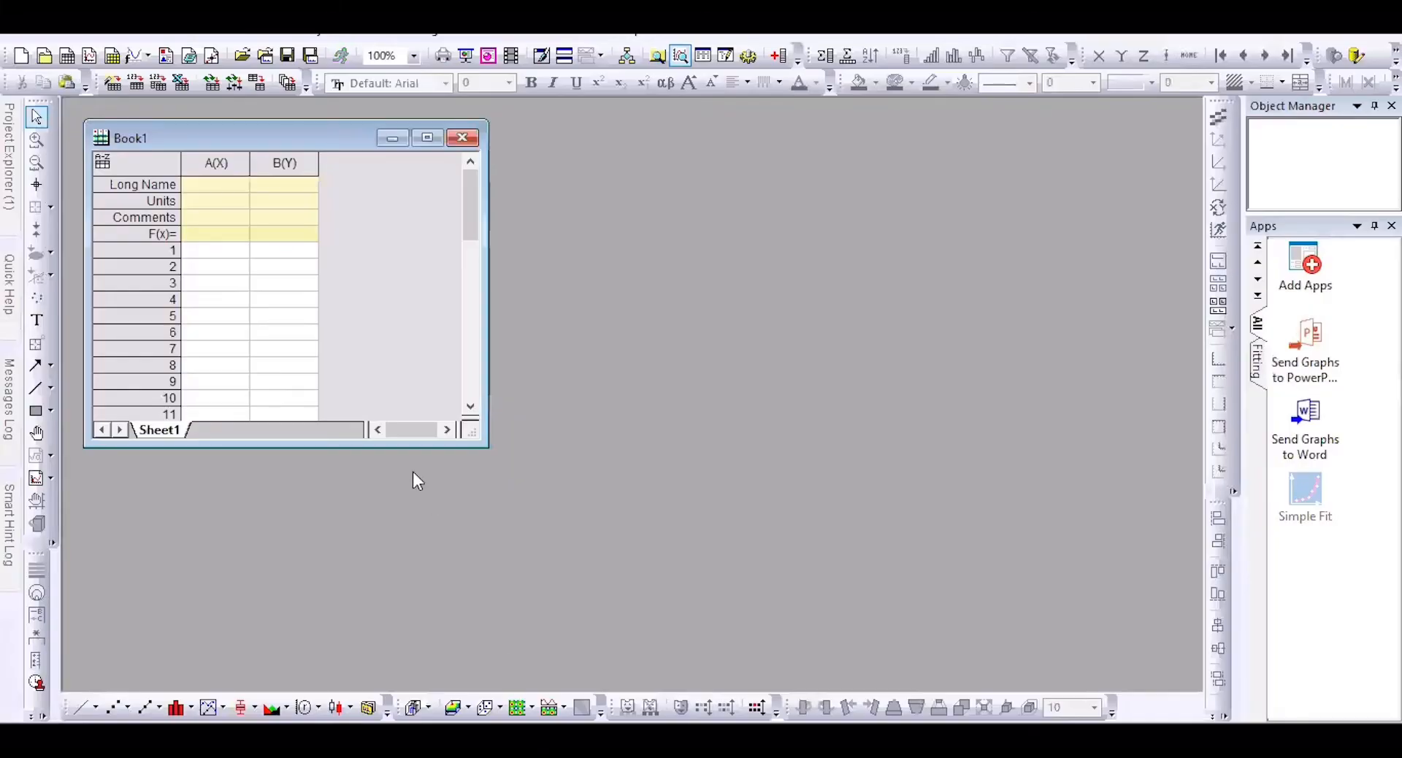
Step: Paste the copied lengths into column A and give it the long name Length(nm)
{"action": "left_click", "coordinate": [208, 235]}
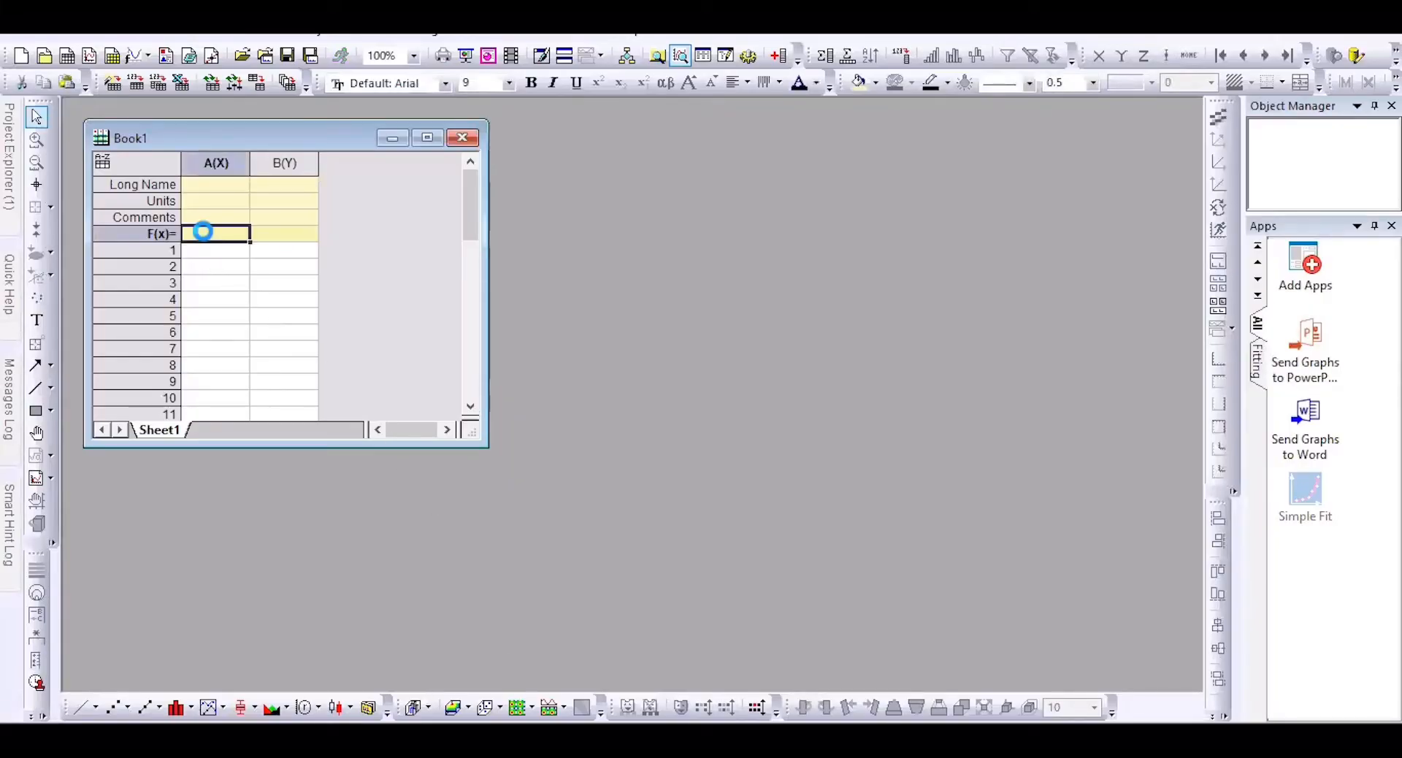
{"action": "right_click", "coordinate": [203, 232]}
{"action": "left_click", "coordinate": [240, 266]}
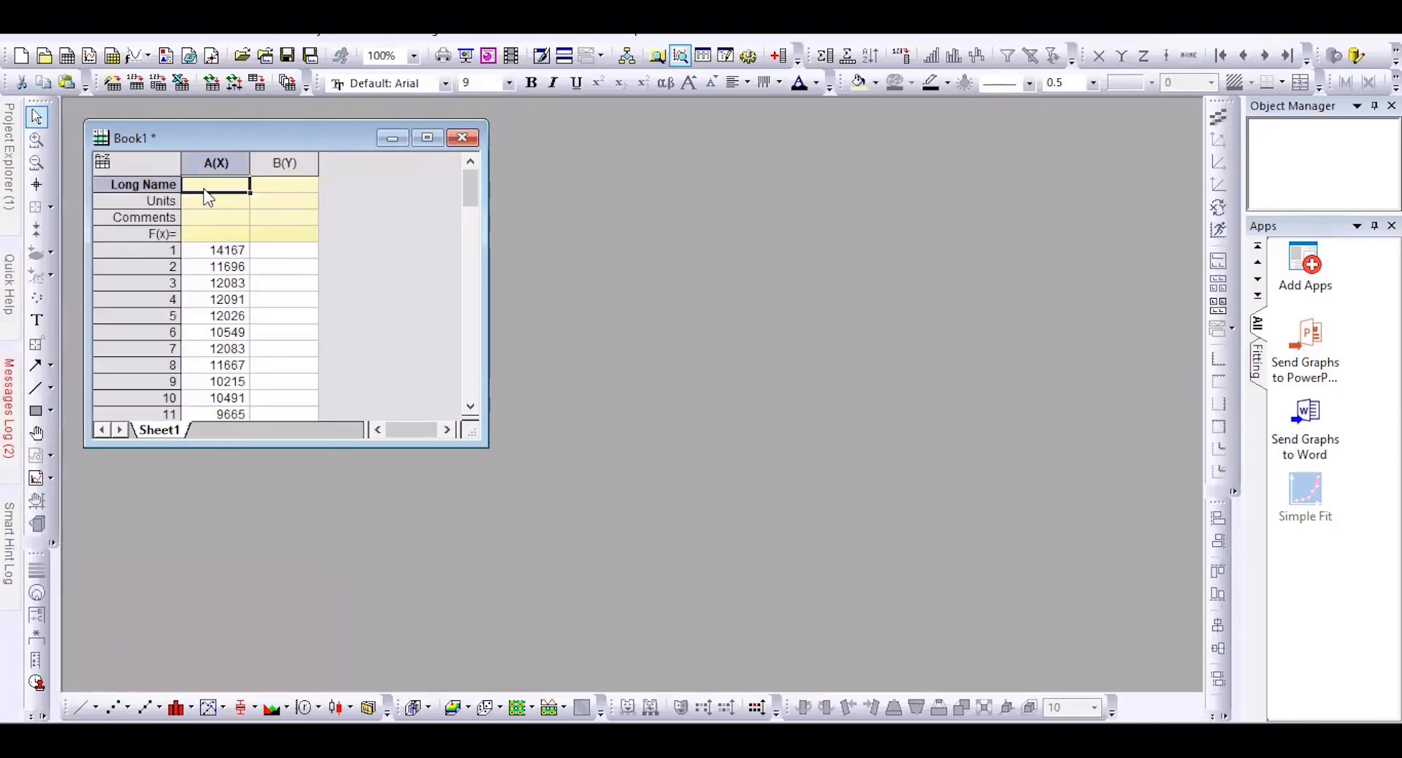
{"action": "double_click", "coordinate": [207, 187]}
{"action": "type", "text": "Le"}
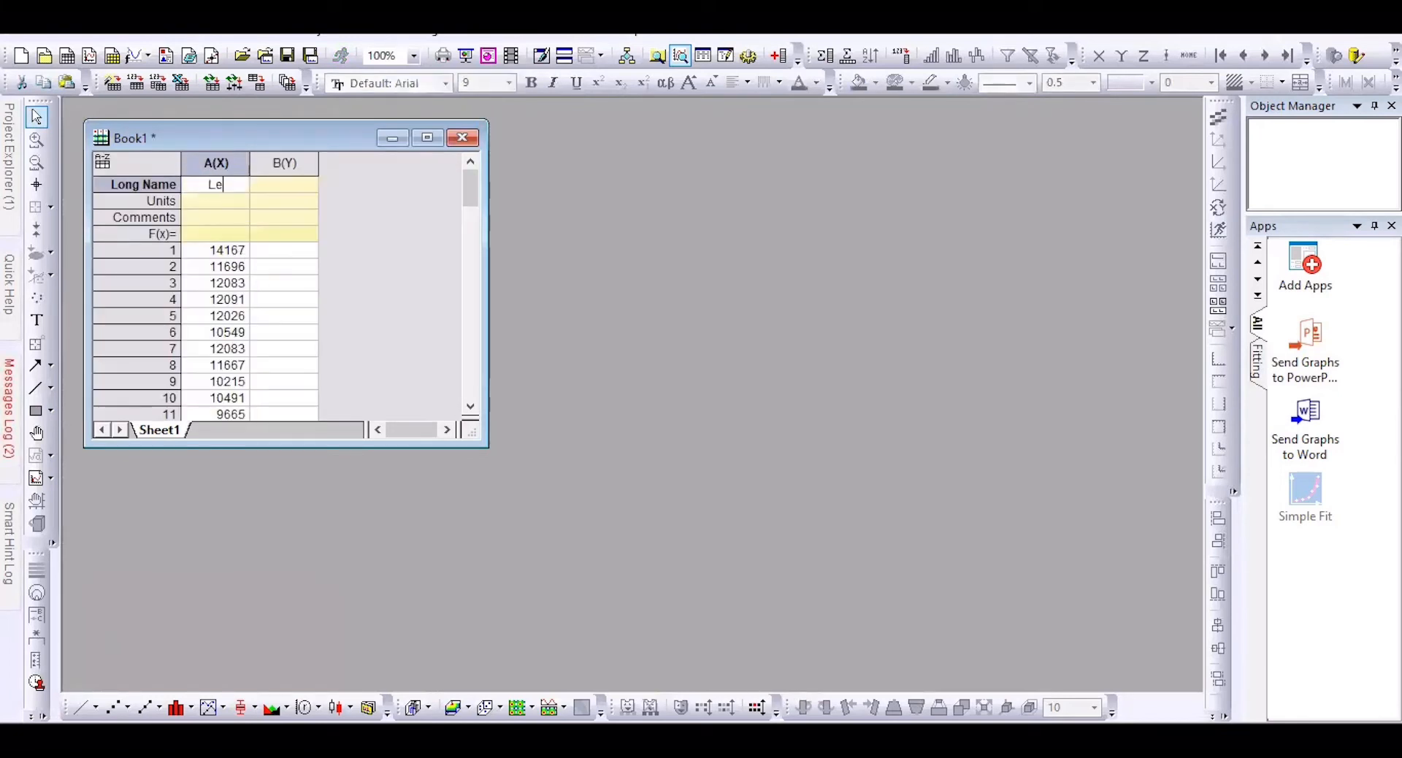
{"action": "type", "text": "ngth(nm)"}
Step: Designate column A as a Y column
{"action": "right_click", "coordinate": [248, 164]}
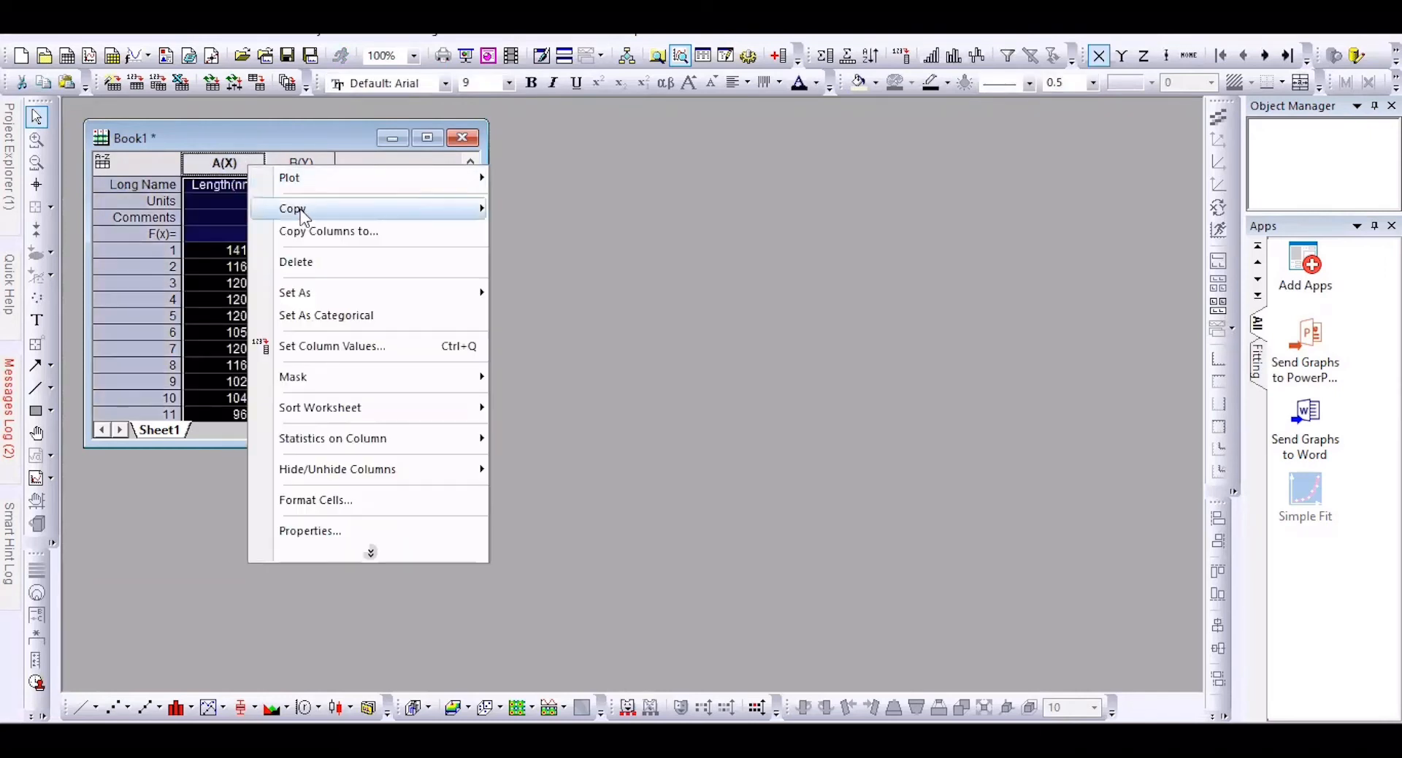
{"action": "mouse_move", "coordinate": [351, 290]}
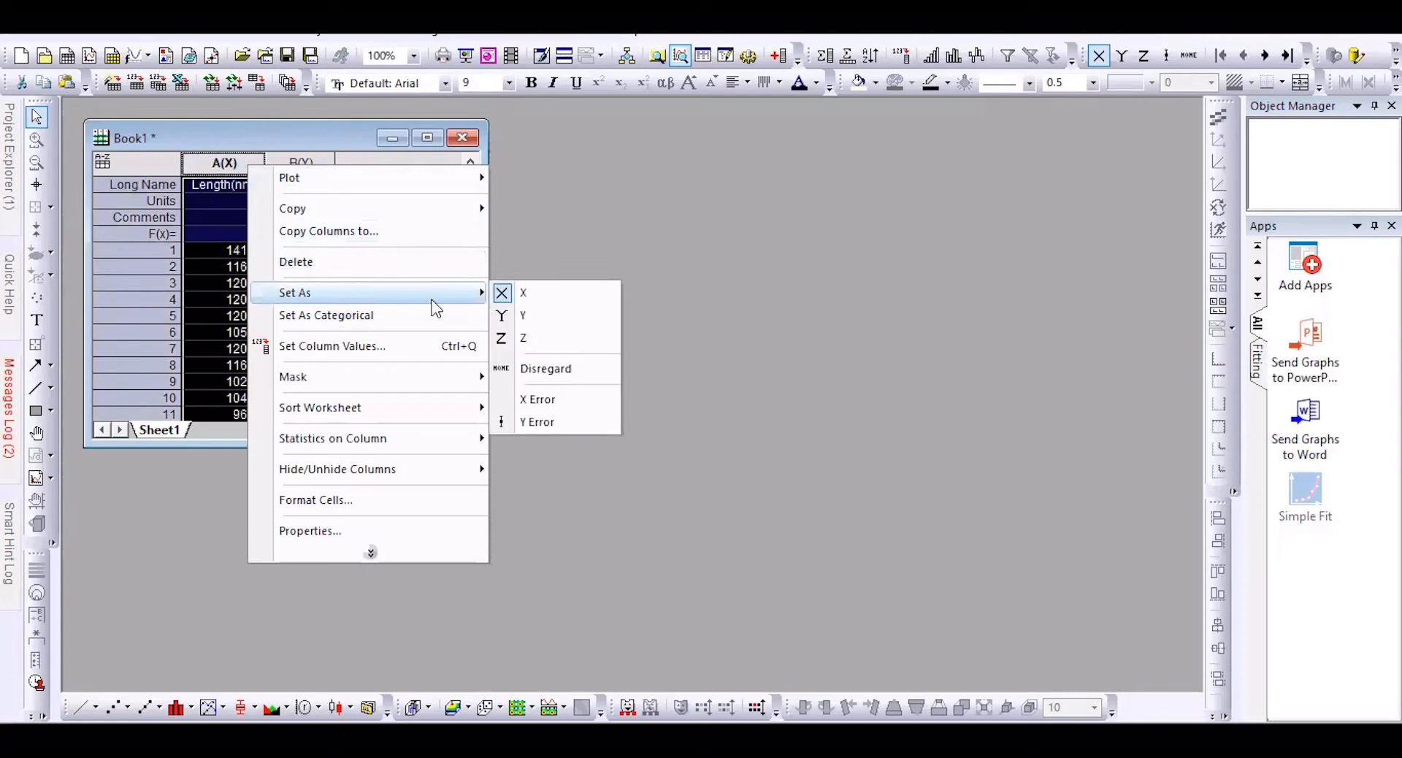
{"action": "left_click", "coordinate": [530, 317]}
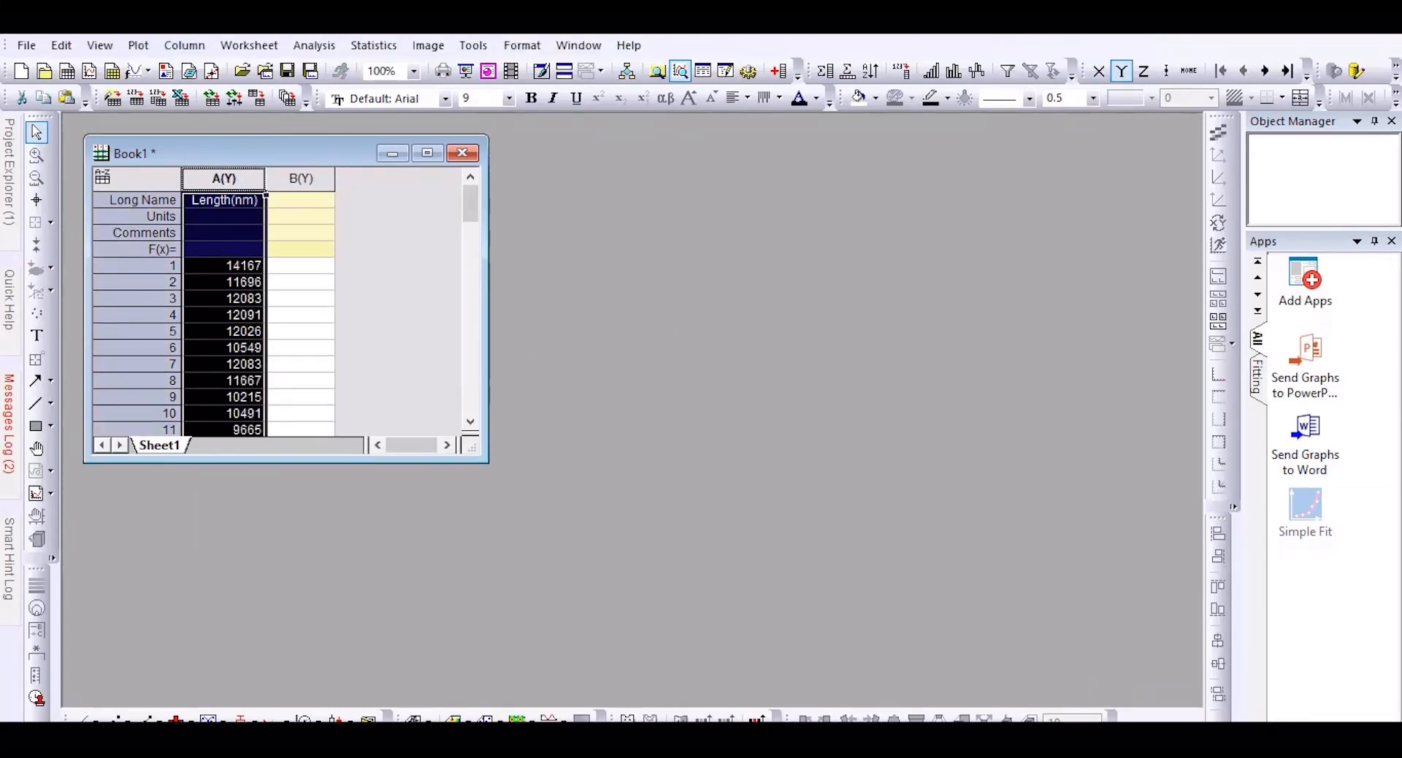
{"action": "left_click", "coordinate": [138, 47]}
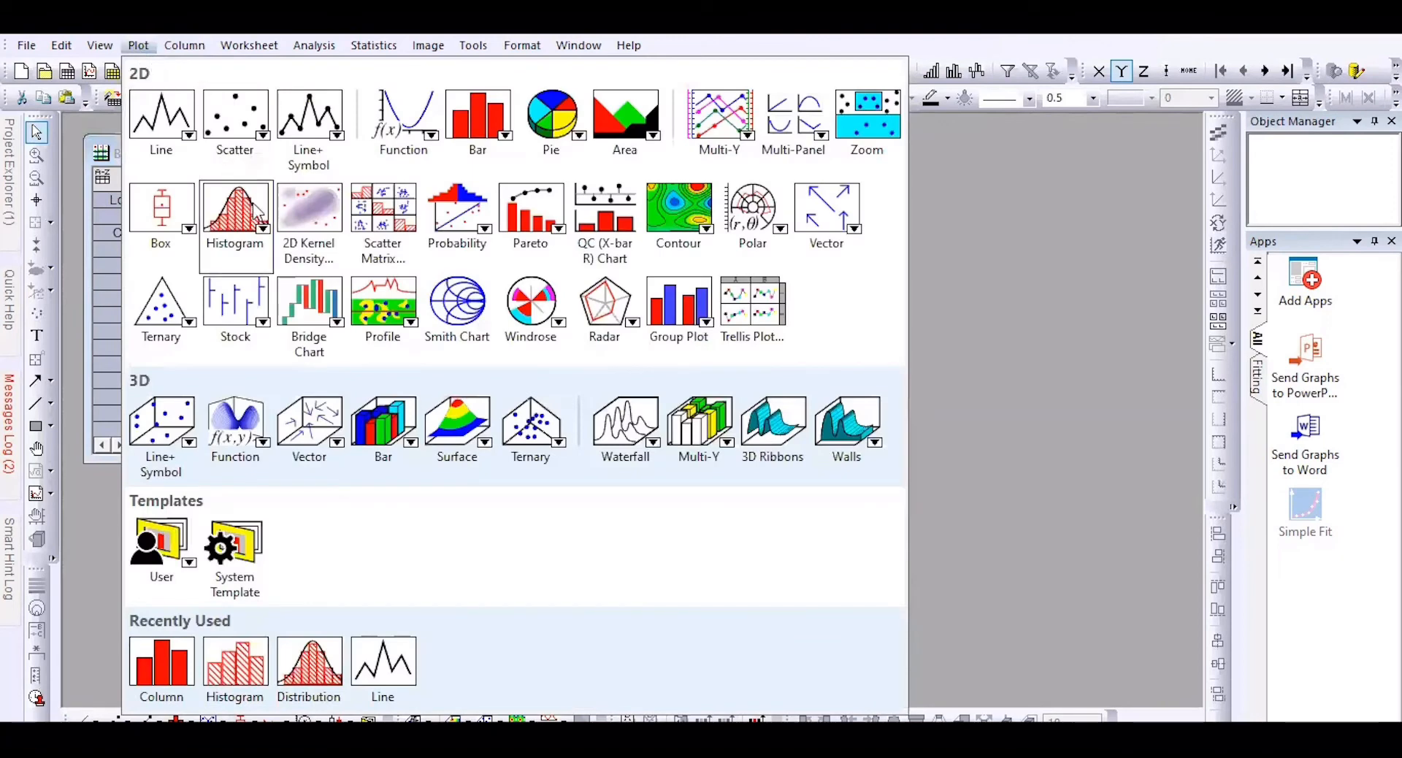
Step: Plot a histogram of Length(nm) with blue bars and width-5 outlines
{"action": "mouse_move", "coordinate": [246, 219]}
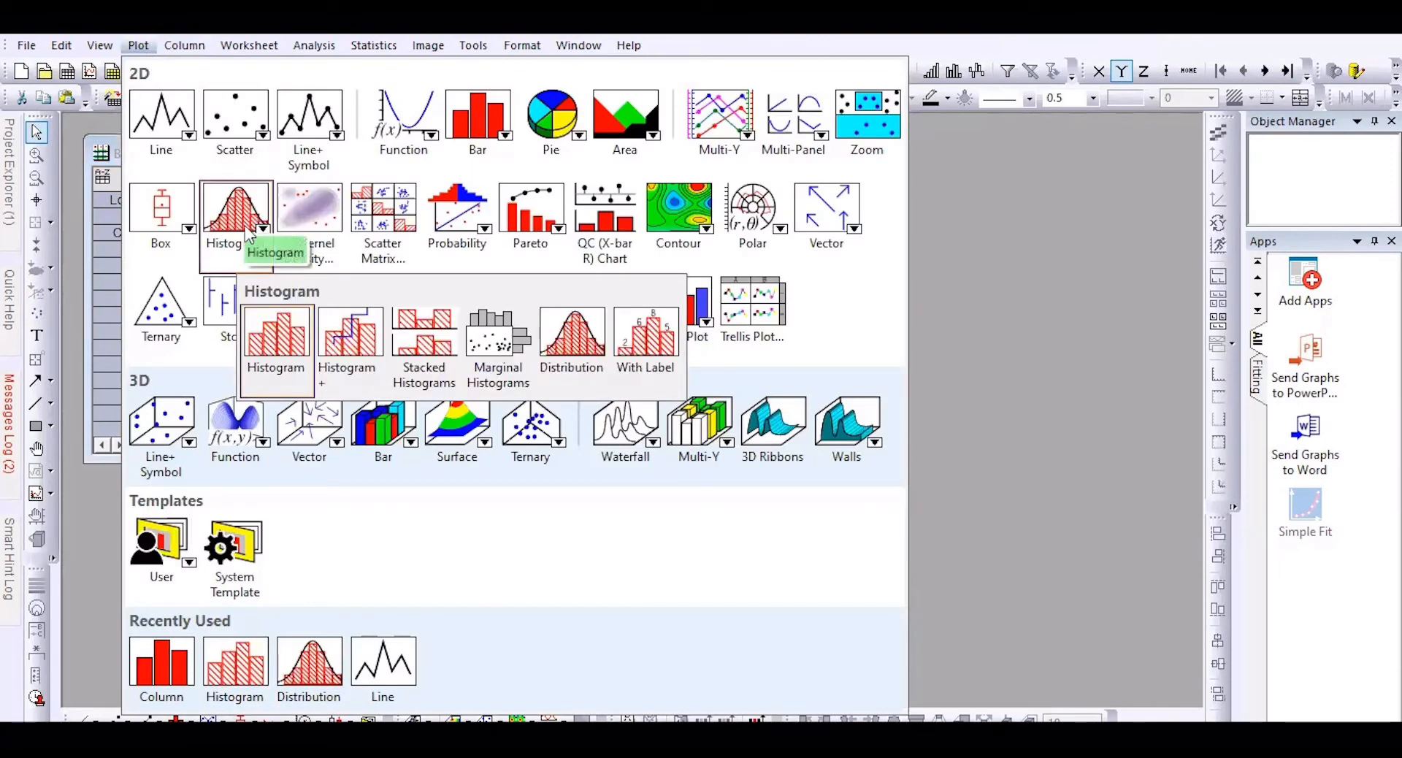
{"action": "left_click", "coordinate": [282, 348]}
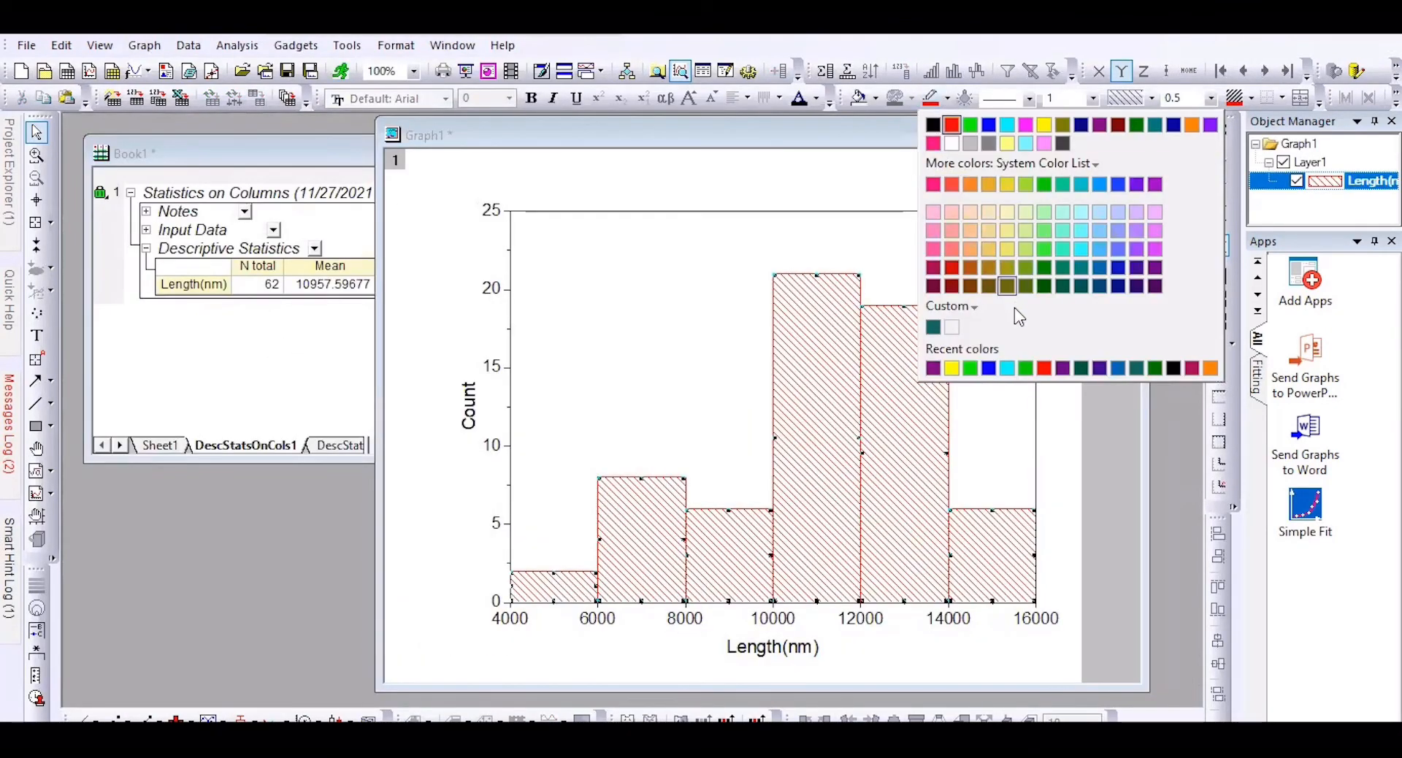
{"action": "left_click", "coordinate": [989, 368]}
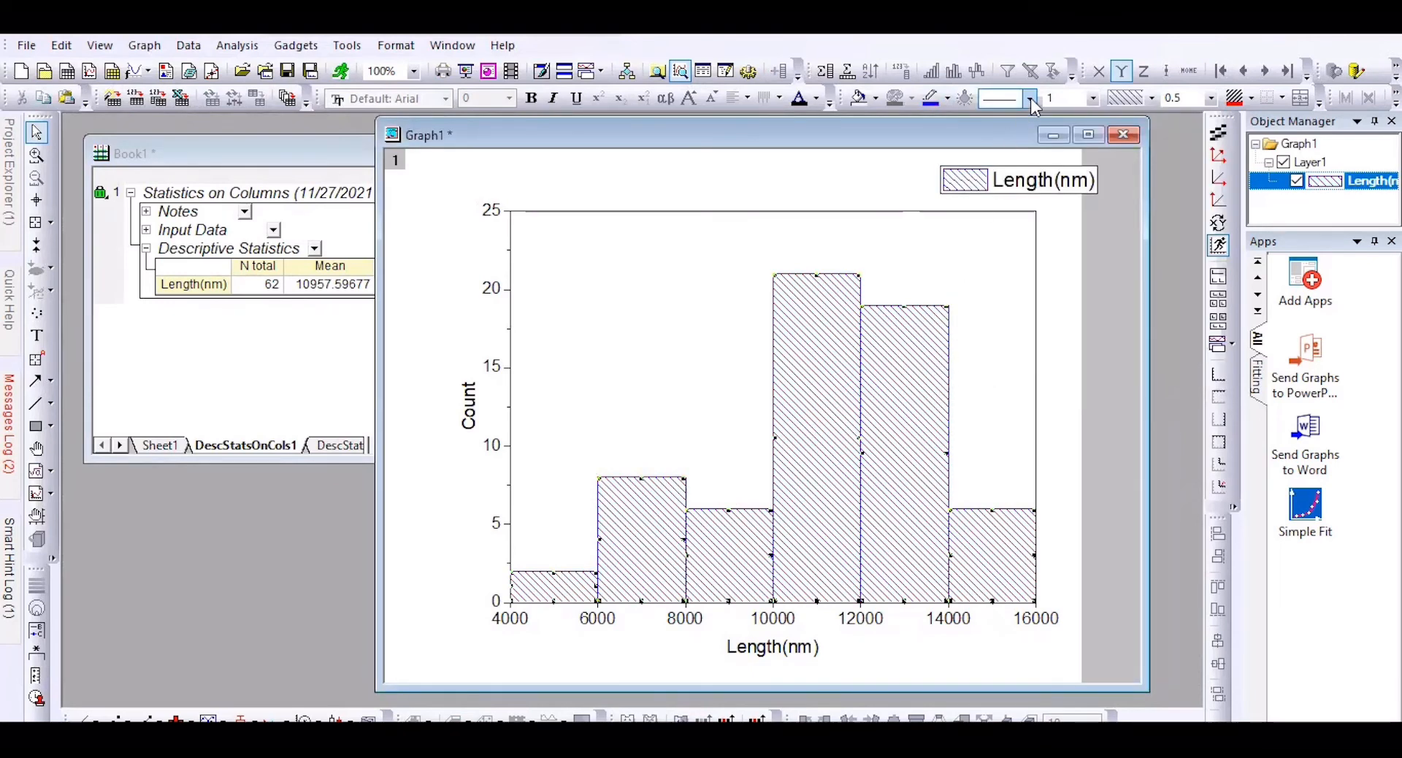
{"action": "left_click", "coordinate": [1093, 102]}
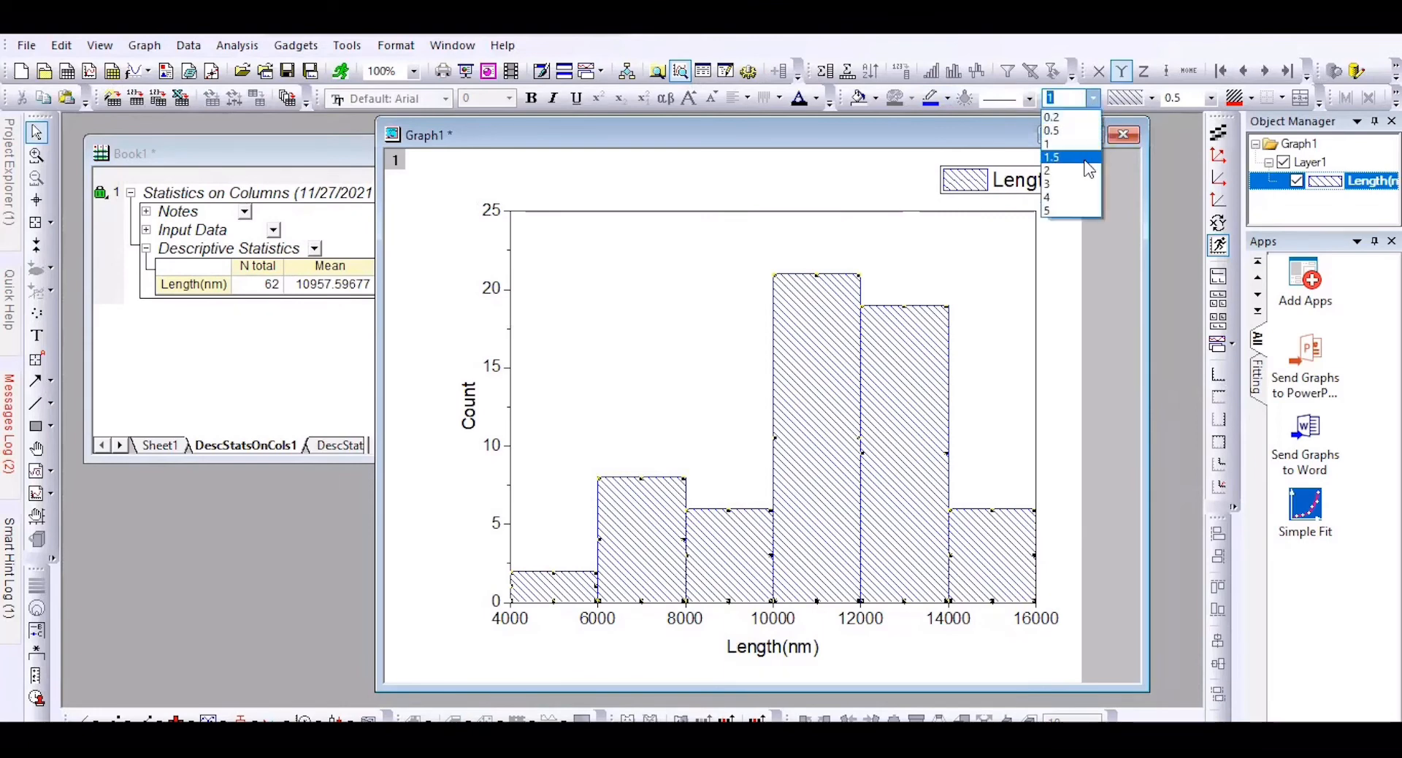
{"action": "left_click", "coordinate": [1067, 212]}
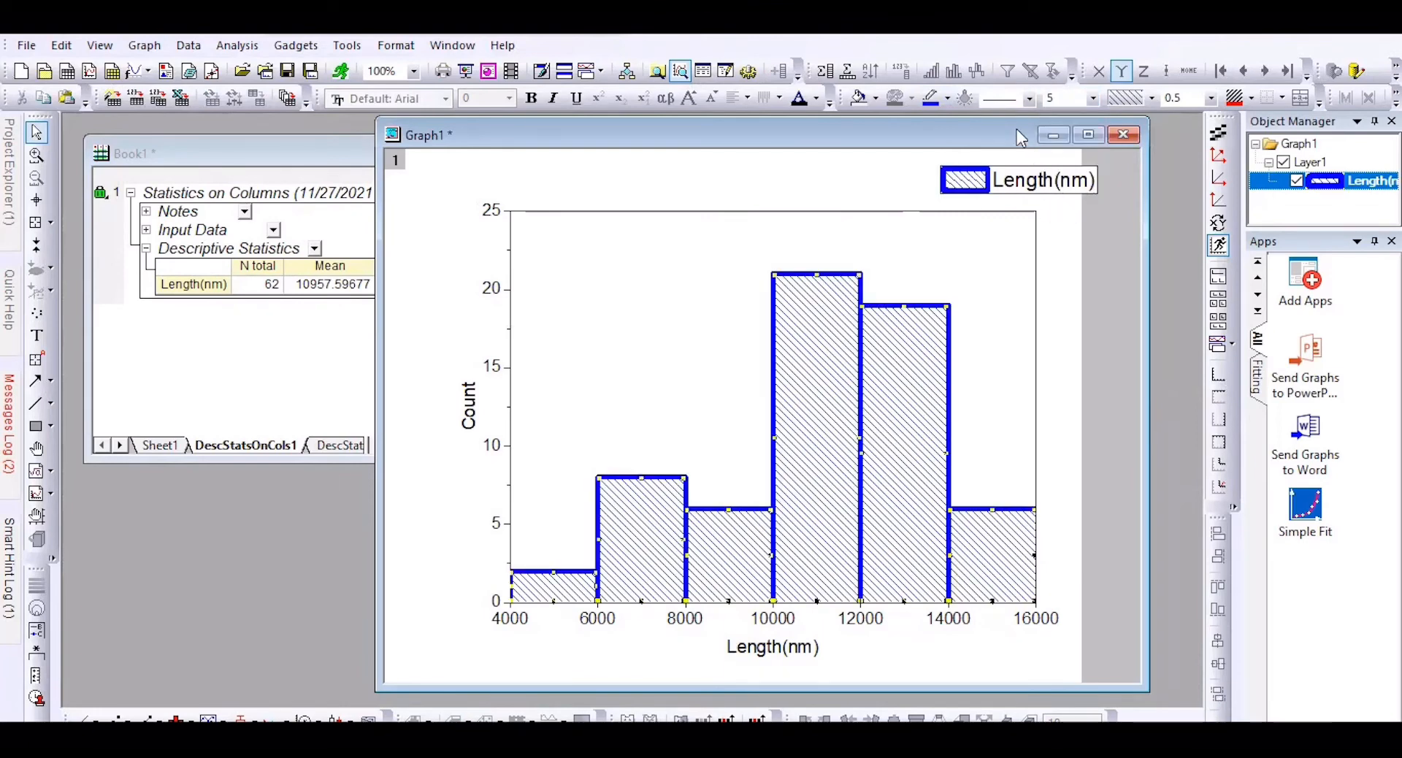
Step: Make the Count and Length(nm) axis tick labels bold
{"action": "left_click", "coordinate": [1030, 101]}
{"action": "left_click", "coordinate": [491, 210]}
{"action": "left_click", "coordinate": [531, 97]}
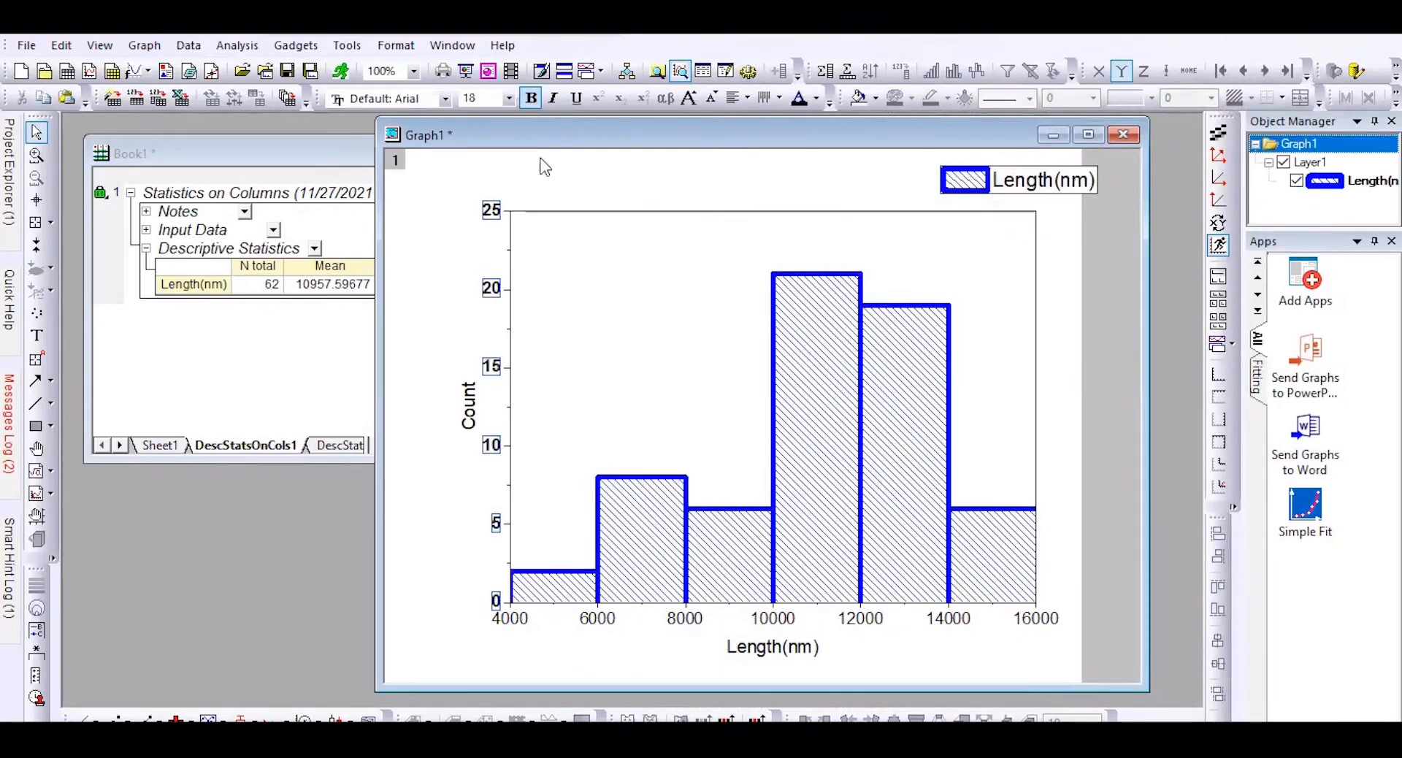
{"action": "left_click", "coordinate": [777, 622]}
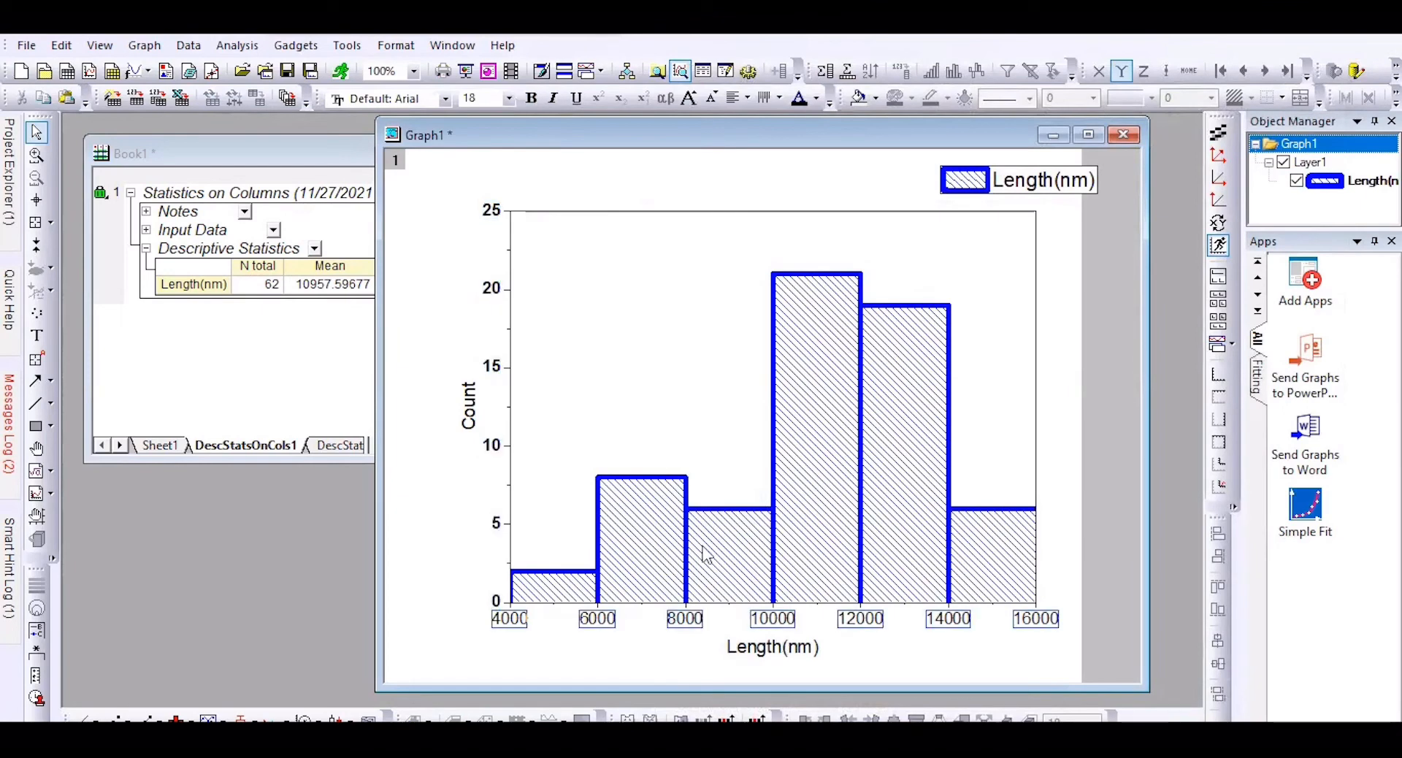
{"action": "left_click", "coordinate": [532, 100]}
{"action": "left_click", "coordinate": [778, 649]}
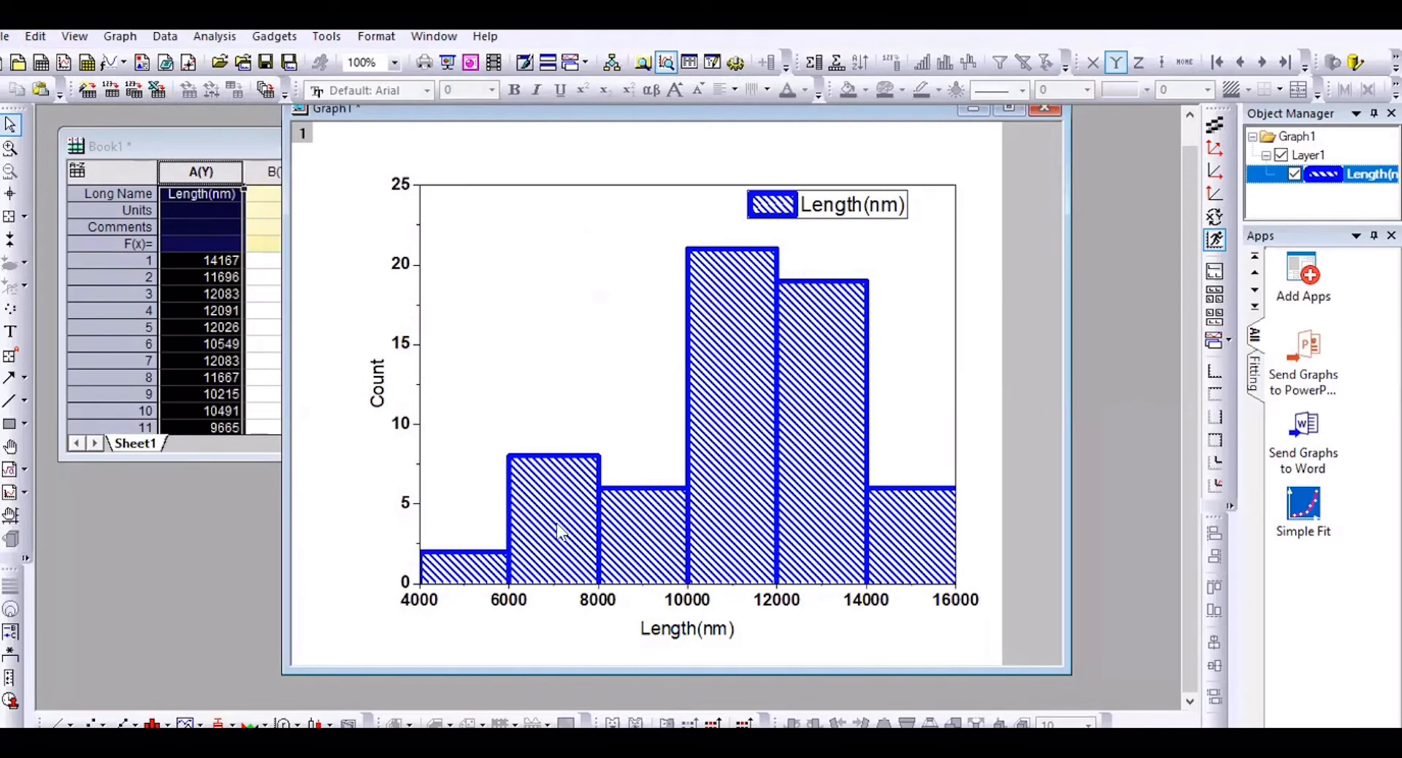
{"action": "left_click", "coordinate": [716, 389]}
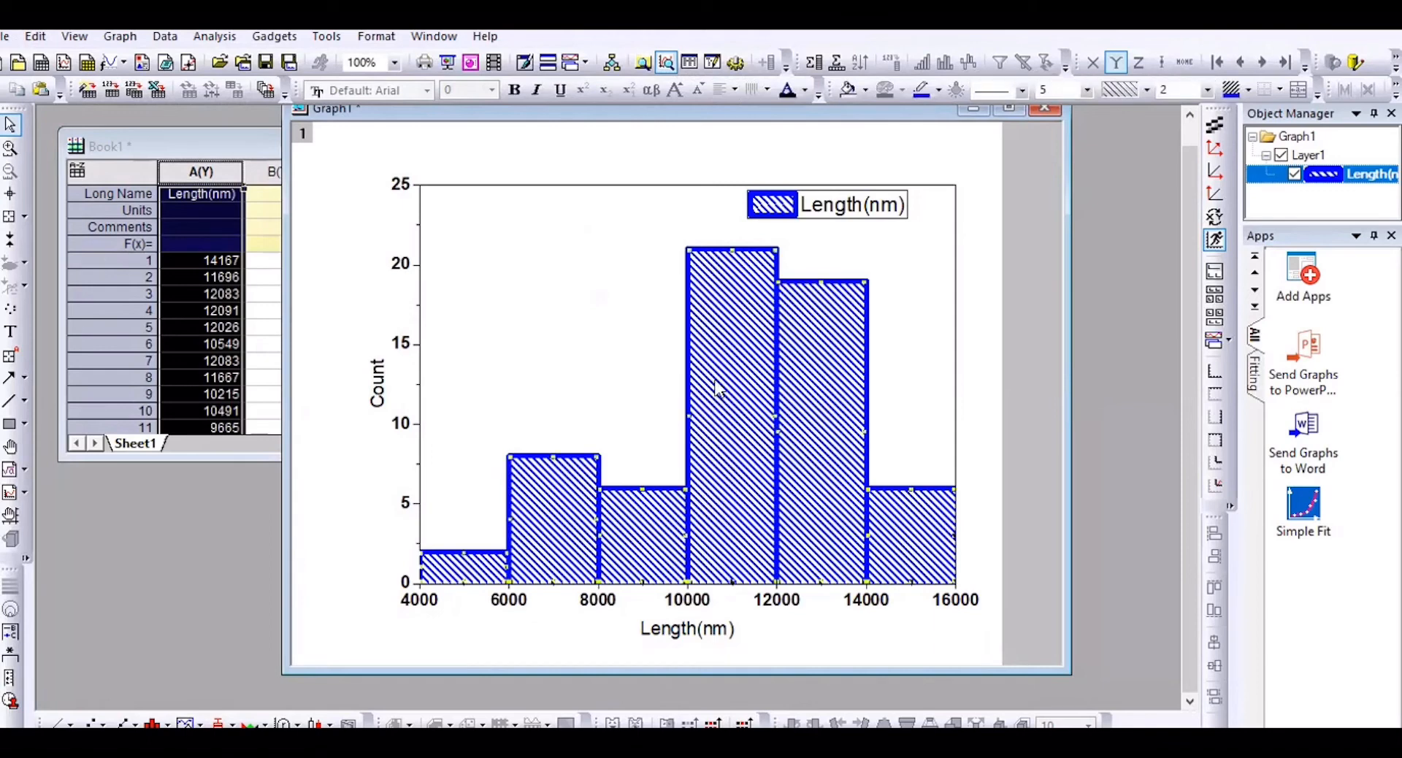
Step: Fill the histogram bars with the Sparse crosshatch pattern
{"action": "double_click", "coordinate": [715, 389]}
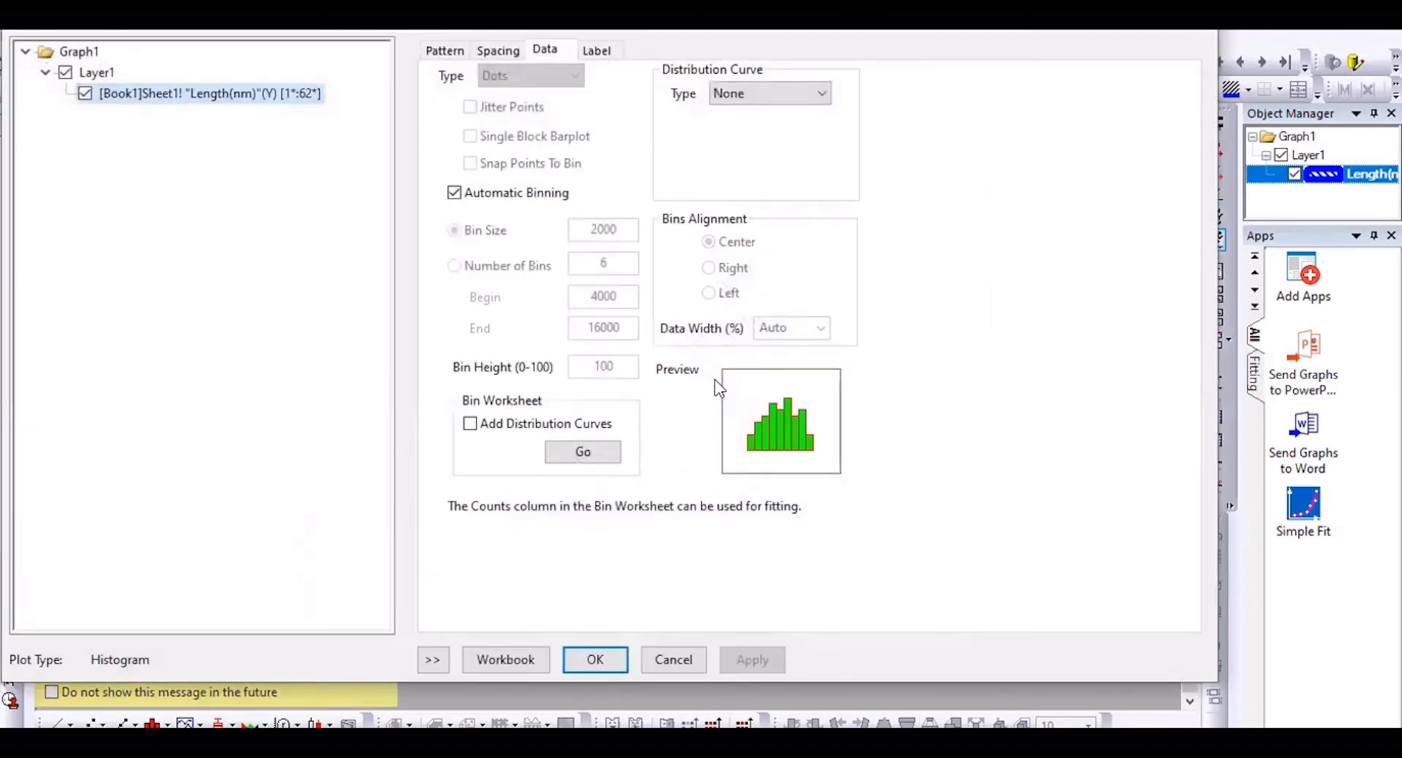
{"action": "left_click", "coordinate": [453, 51]}
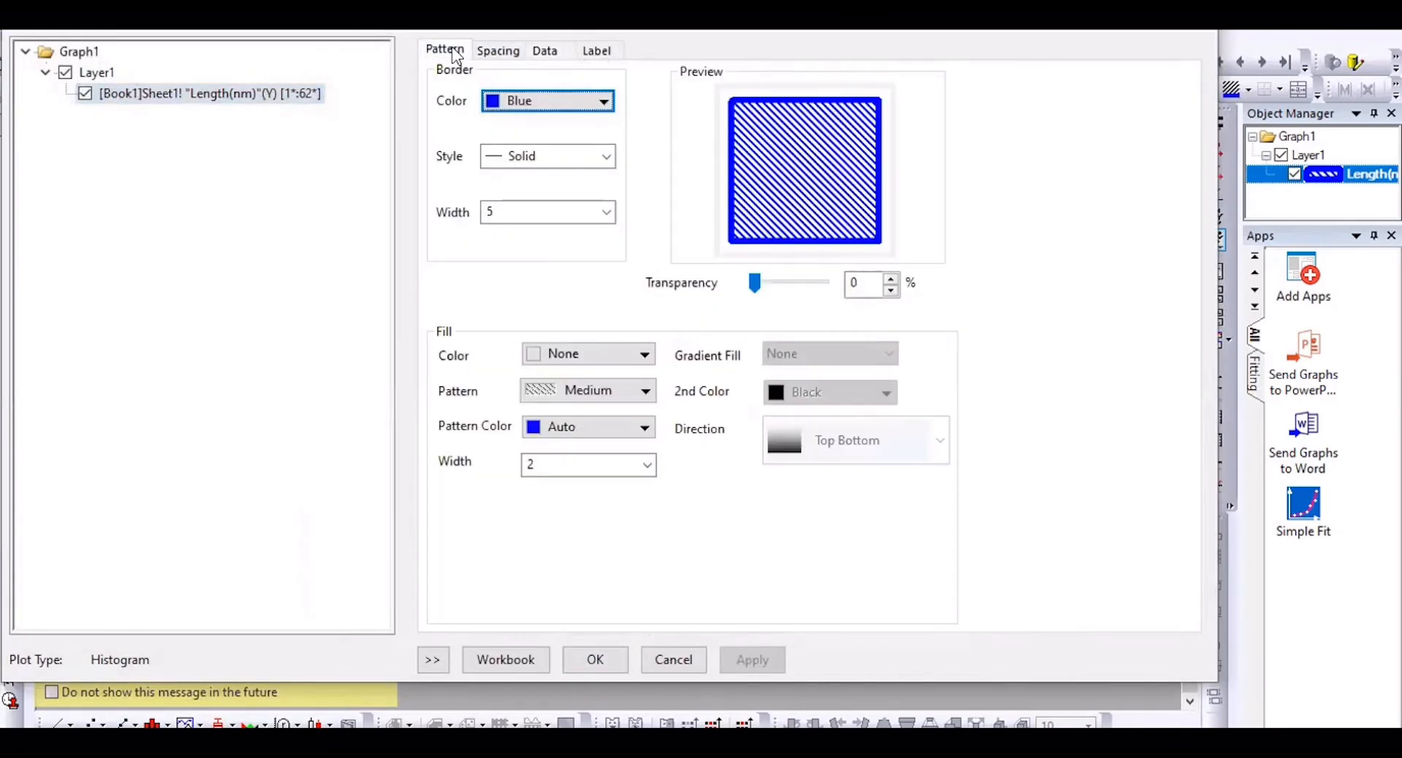
{"action": "left_click", "coordinate": [644, 393]}
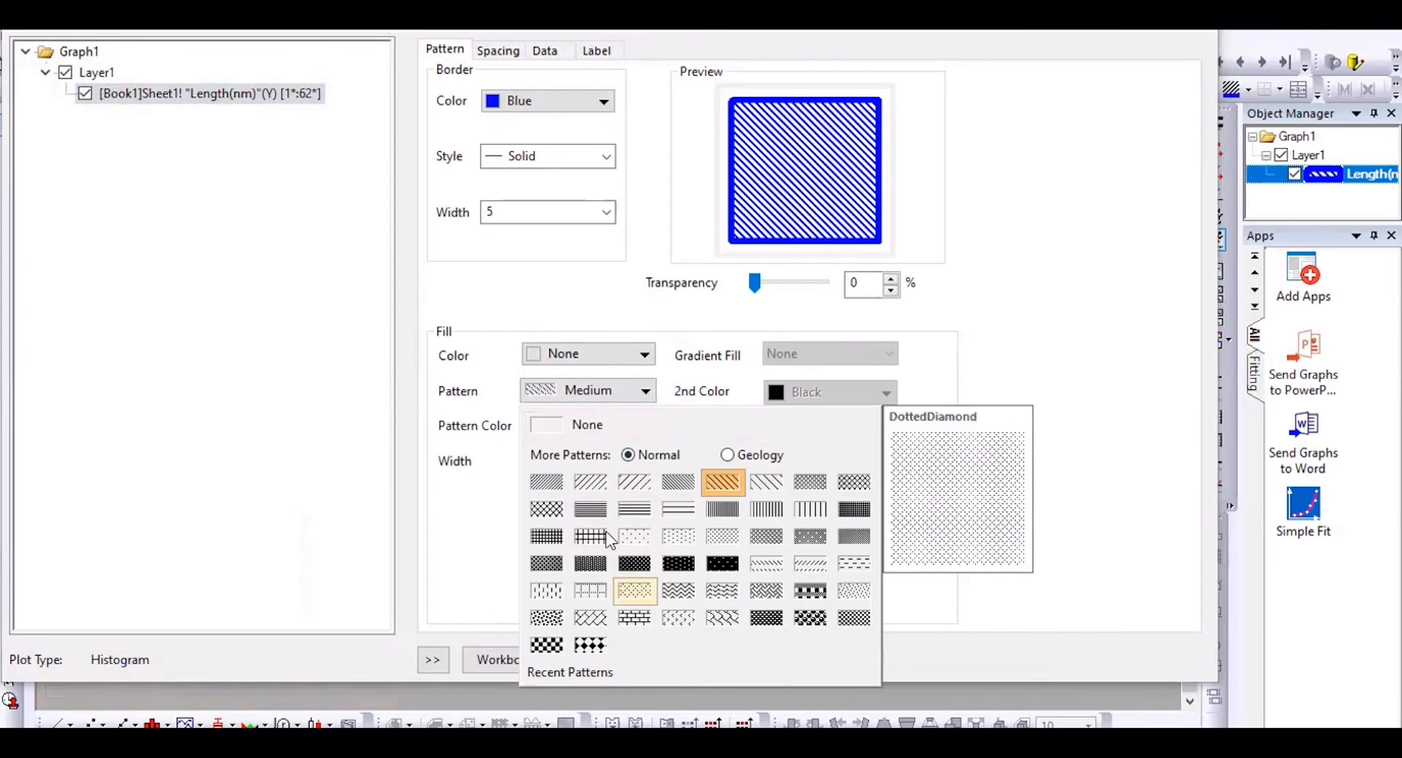
{"action": "left_click", "coordinate": [547, 510]}
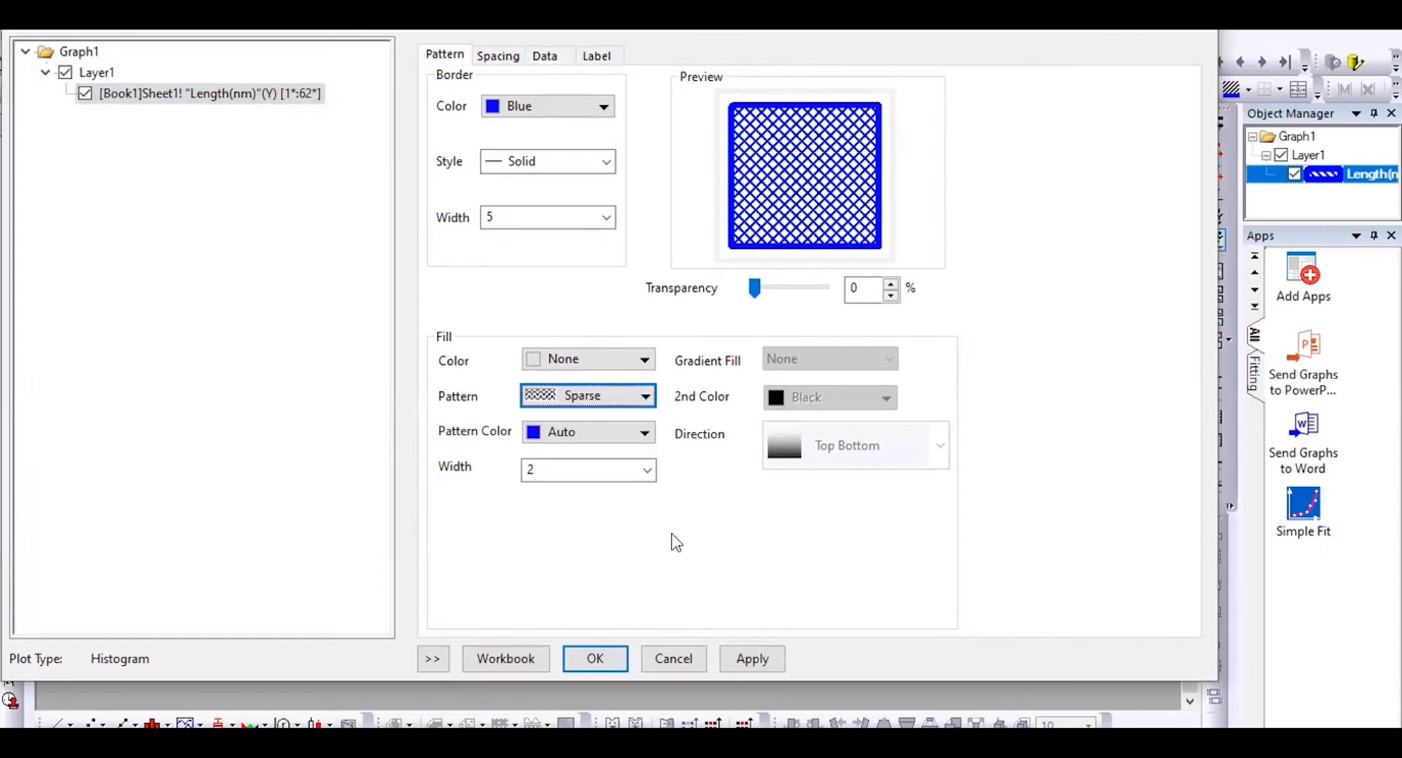
{"action": "left_click", "coordinate": [595, 659]}
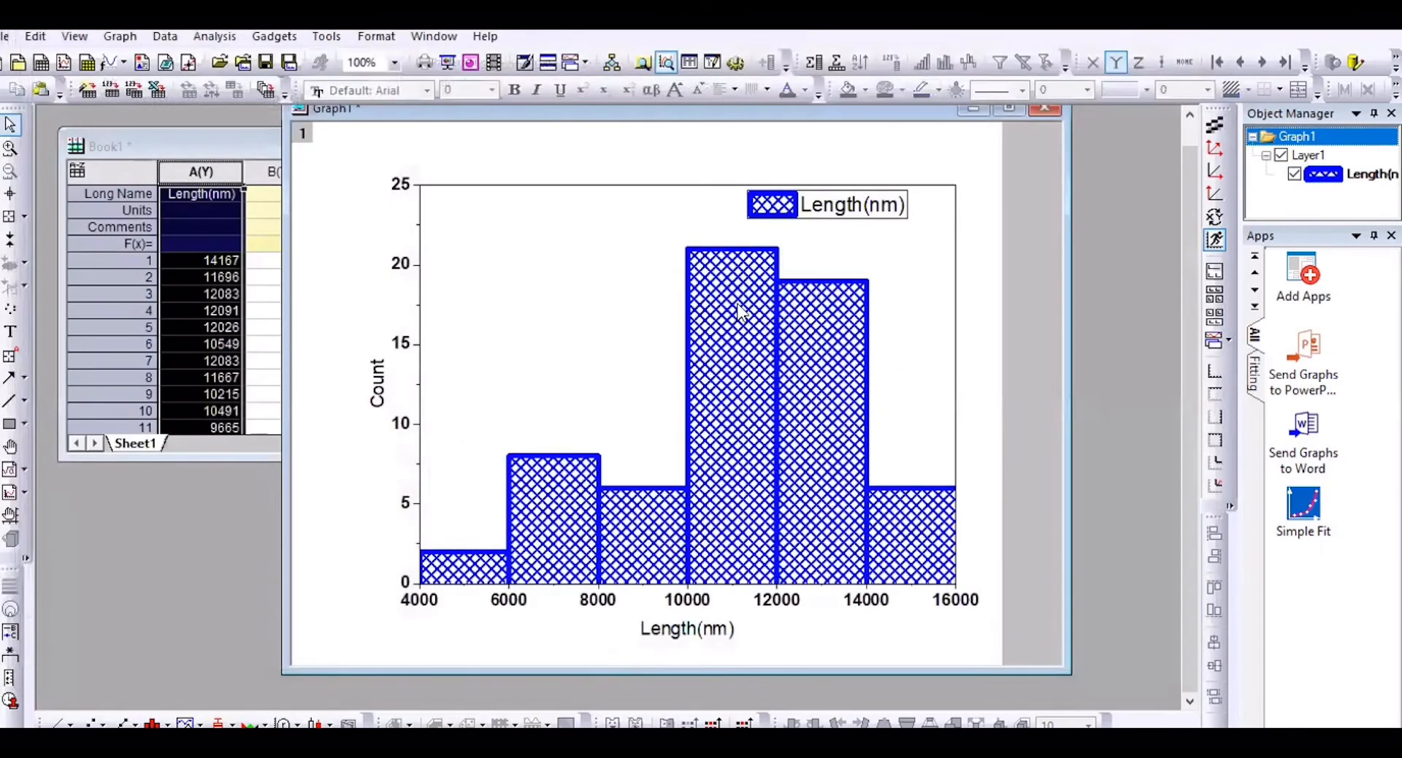
Step: Set the Gap Between Bars to 10% in Plot Details
{"action": "left_click", "coordinate": [758, 324]}
{"action": "double_click", "coordinate": [759, 323]}
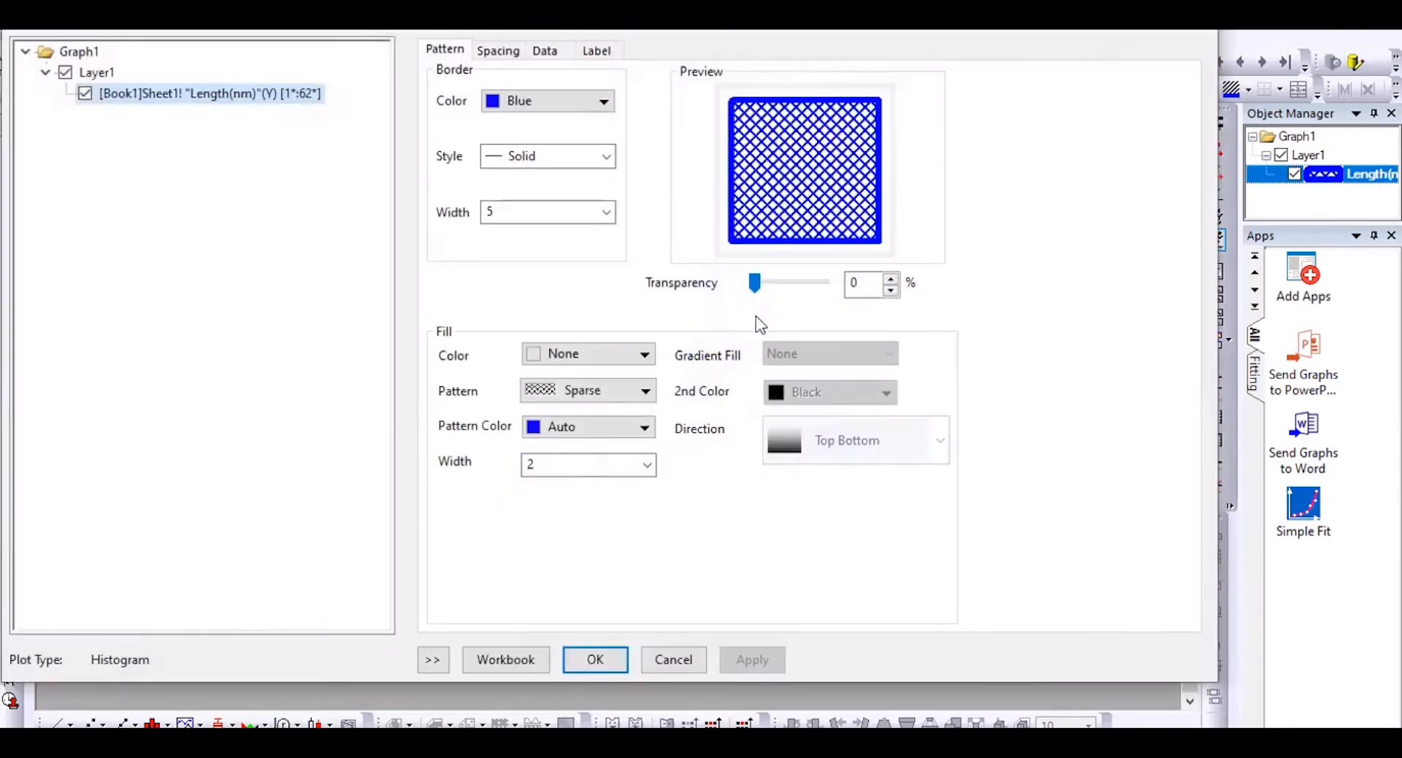
{"action": "left_click", "coordinate": [502, 50]}
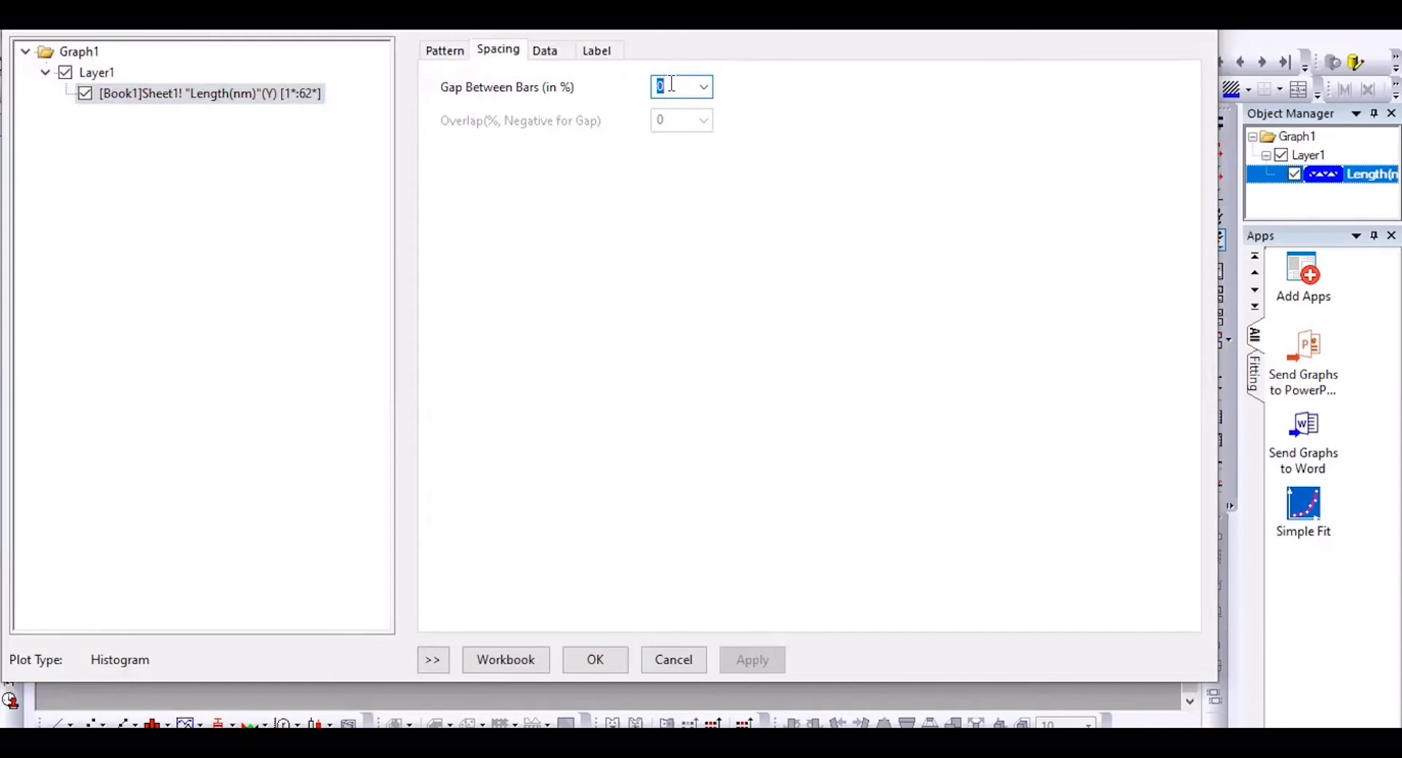
{"action": "type", "text": "10"}
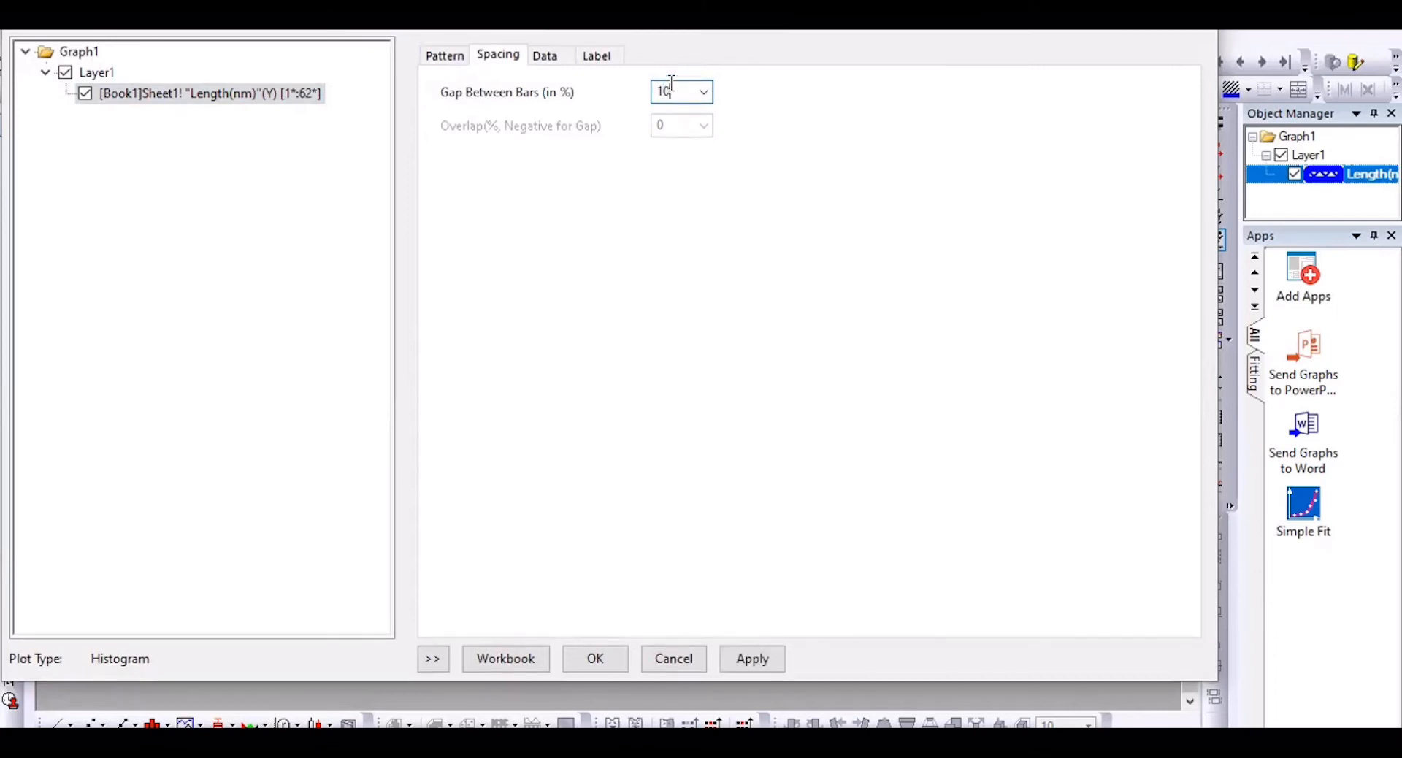
{"action": "left_click", "coordinate": [600, 646]}
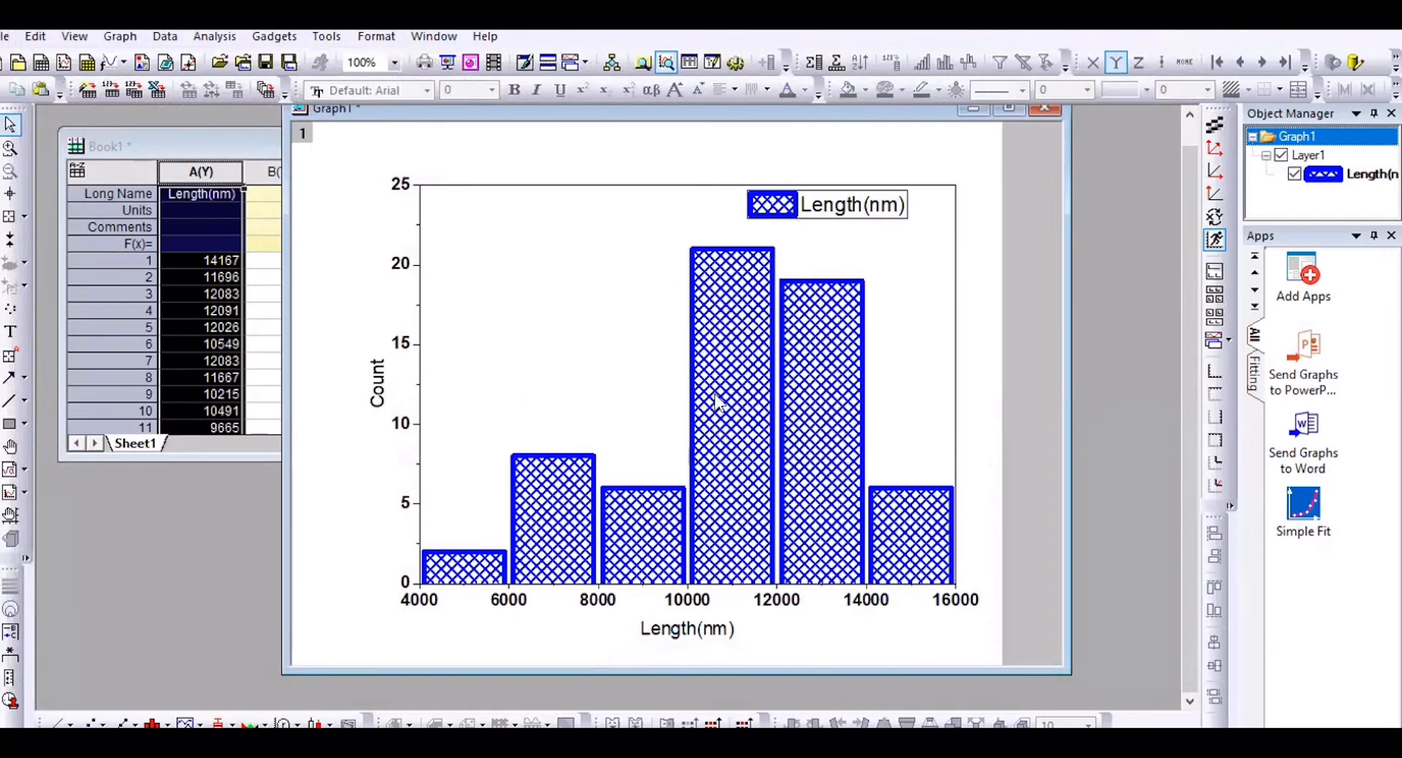
Step: Add a Normal distribution curve to the histogram
{"action": "left_click", "coordinate": [732, 352]}
{"action": "double_click", "coordinate": [732, 351]}
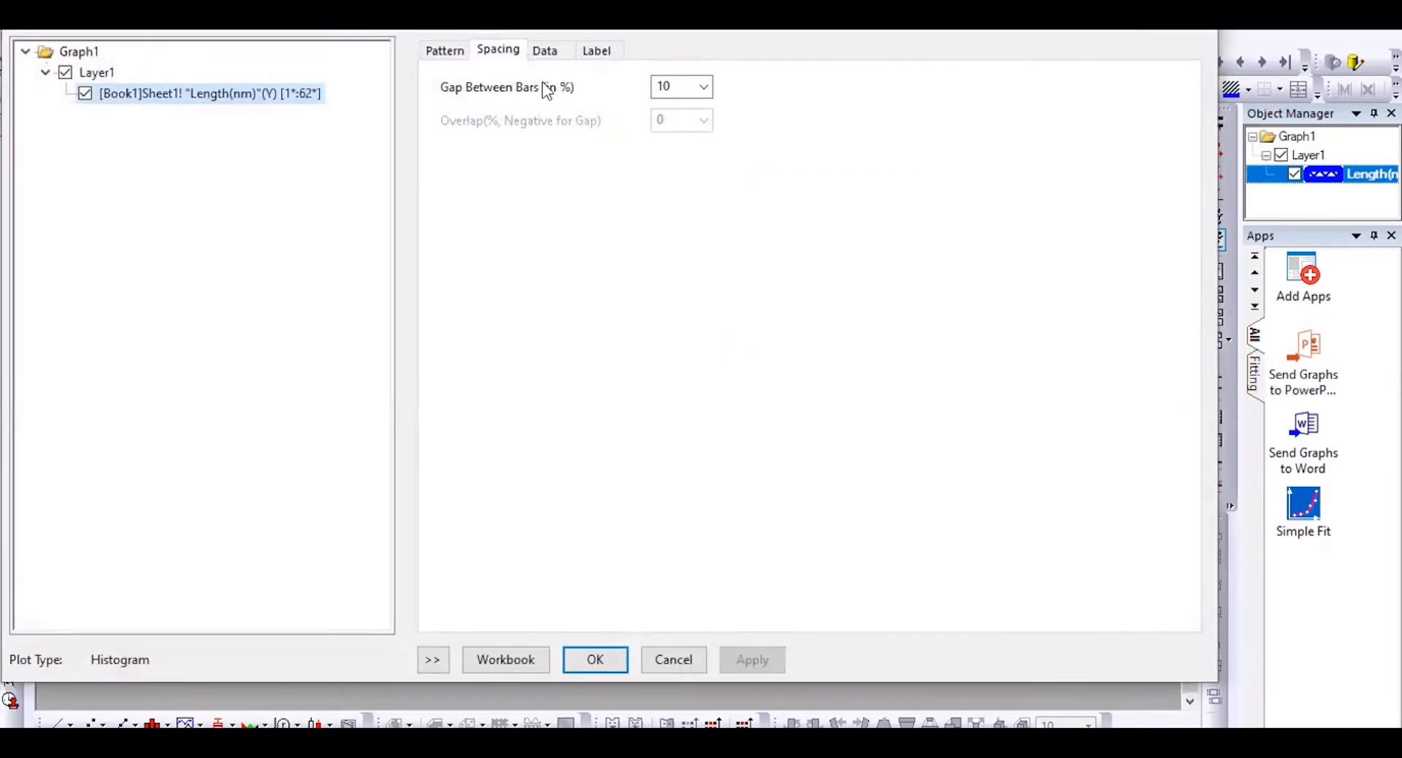
{"action": "left_click", "coordinate": [544, 51]}
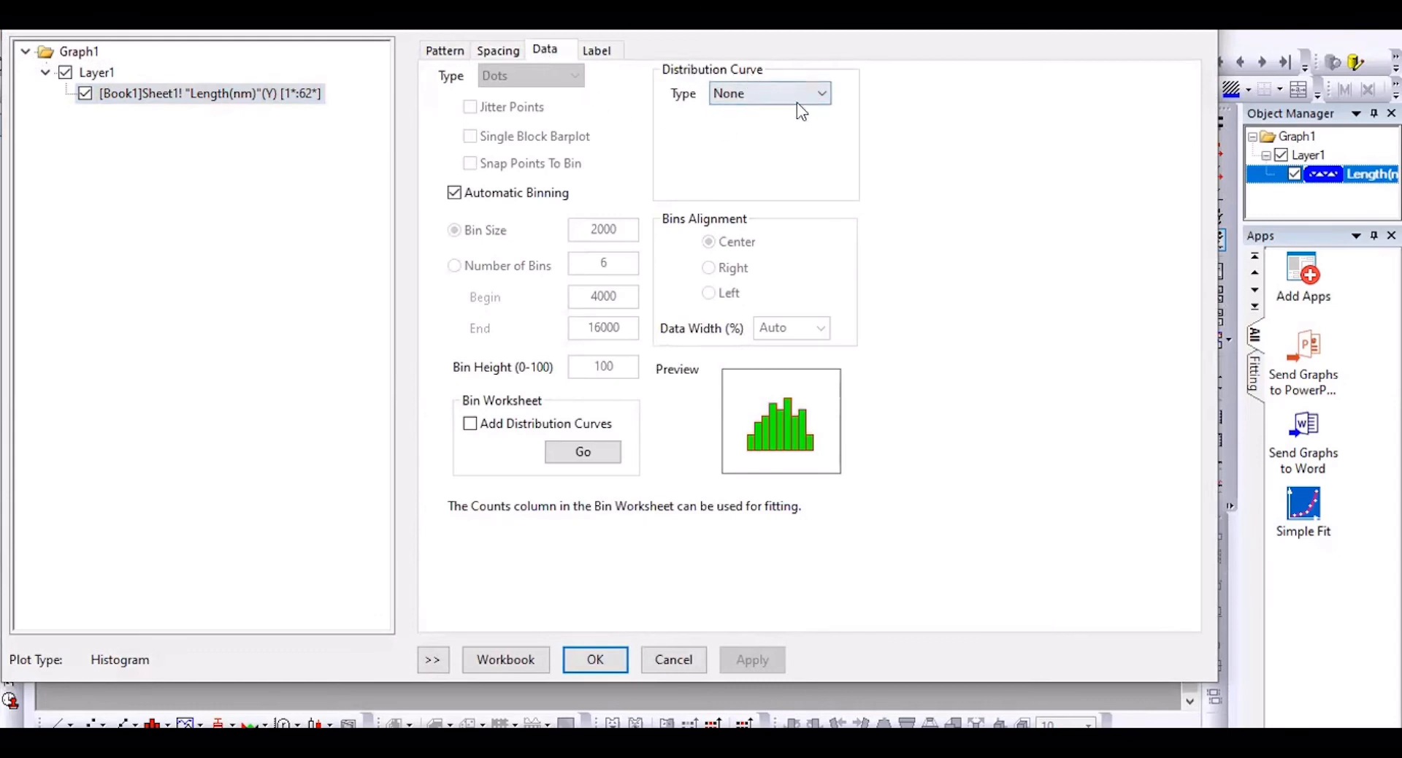
{"action": "left_click", "coordinate": [821, 93]}
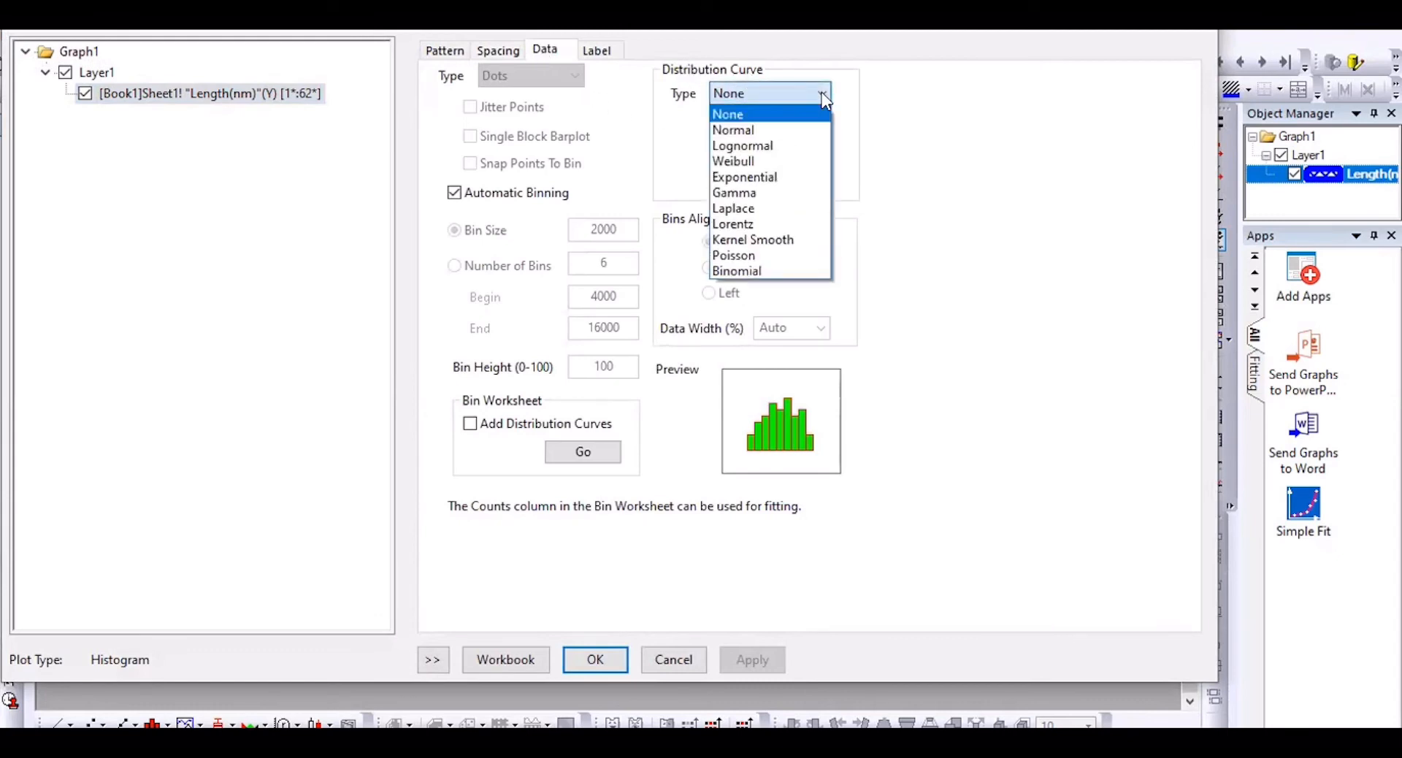
{"action": "left_click", "coordinate": [792, 125]}
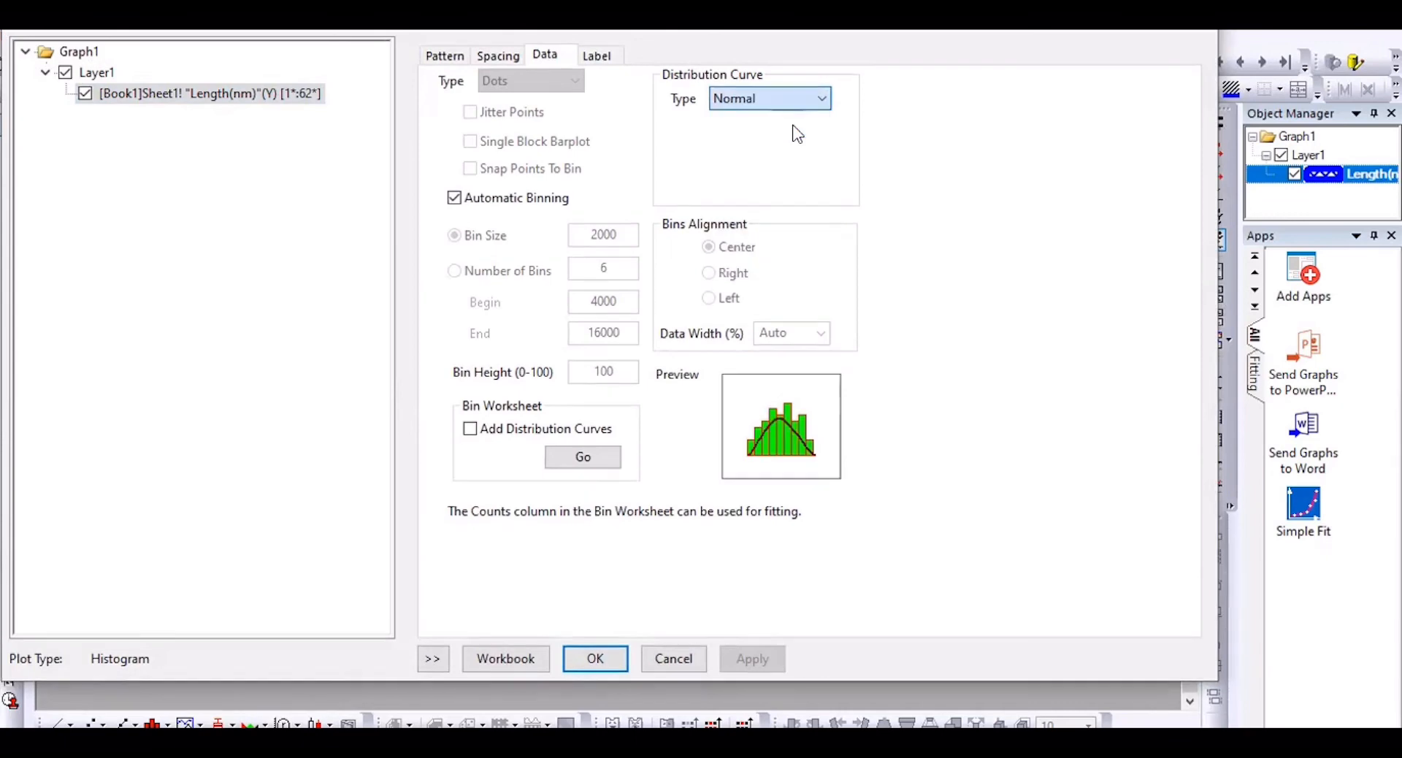
{"action": "left_click", "coordinate": [593, 660]}
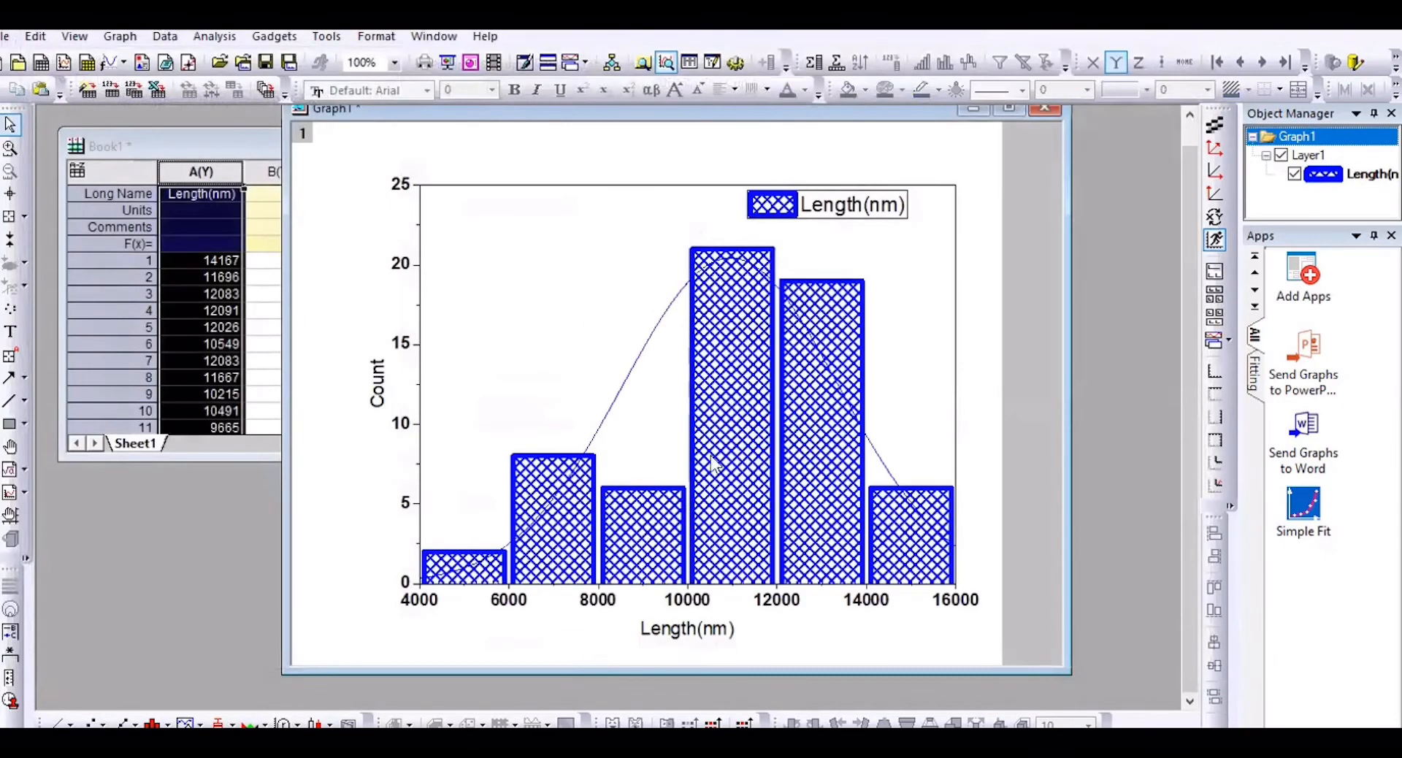
Step: Style the distribution curve as a red line of width 5
{"action": "double_click", "coordinate": [620, 394]}
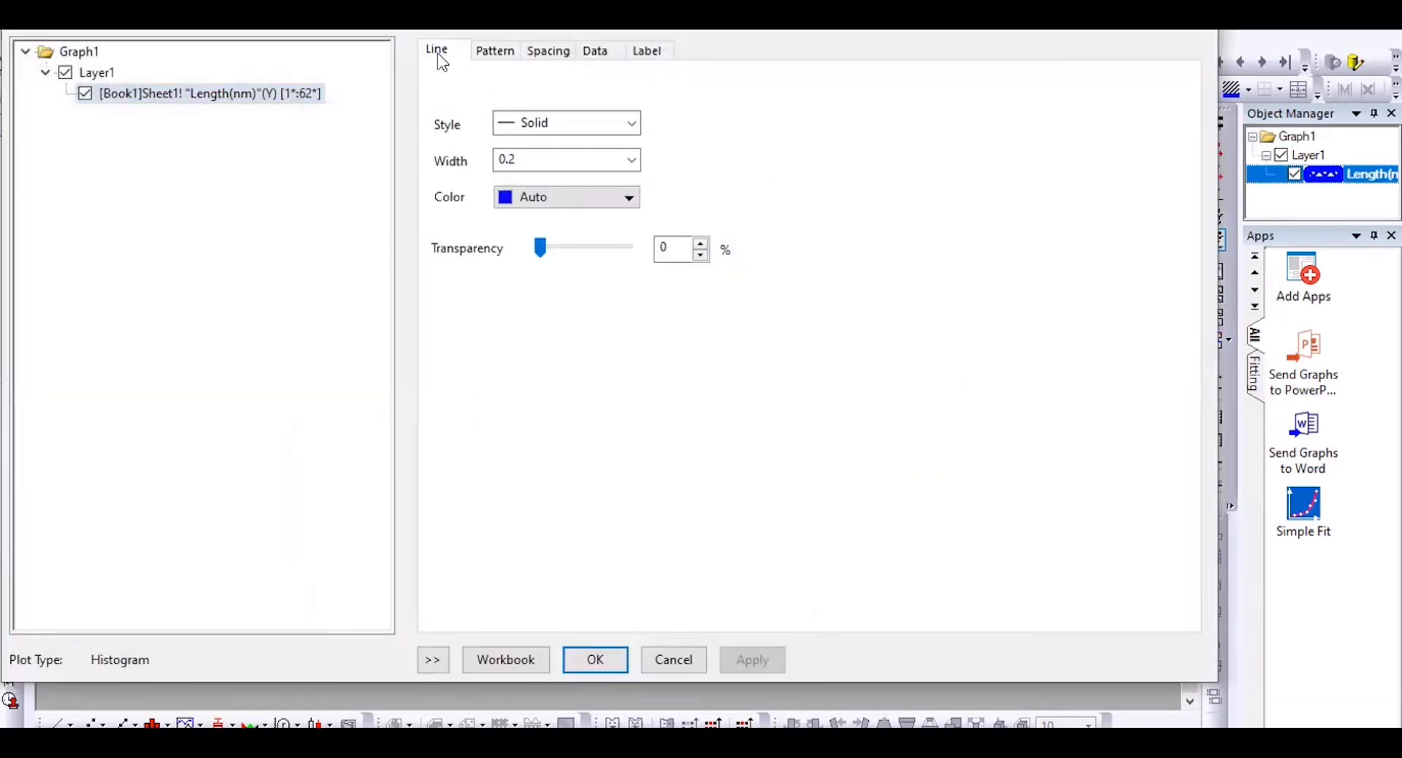
{"action": "left_click", "coordinate": [629, 160]}
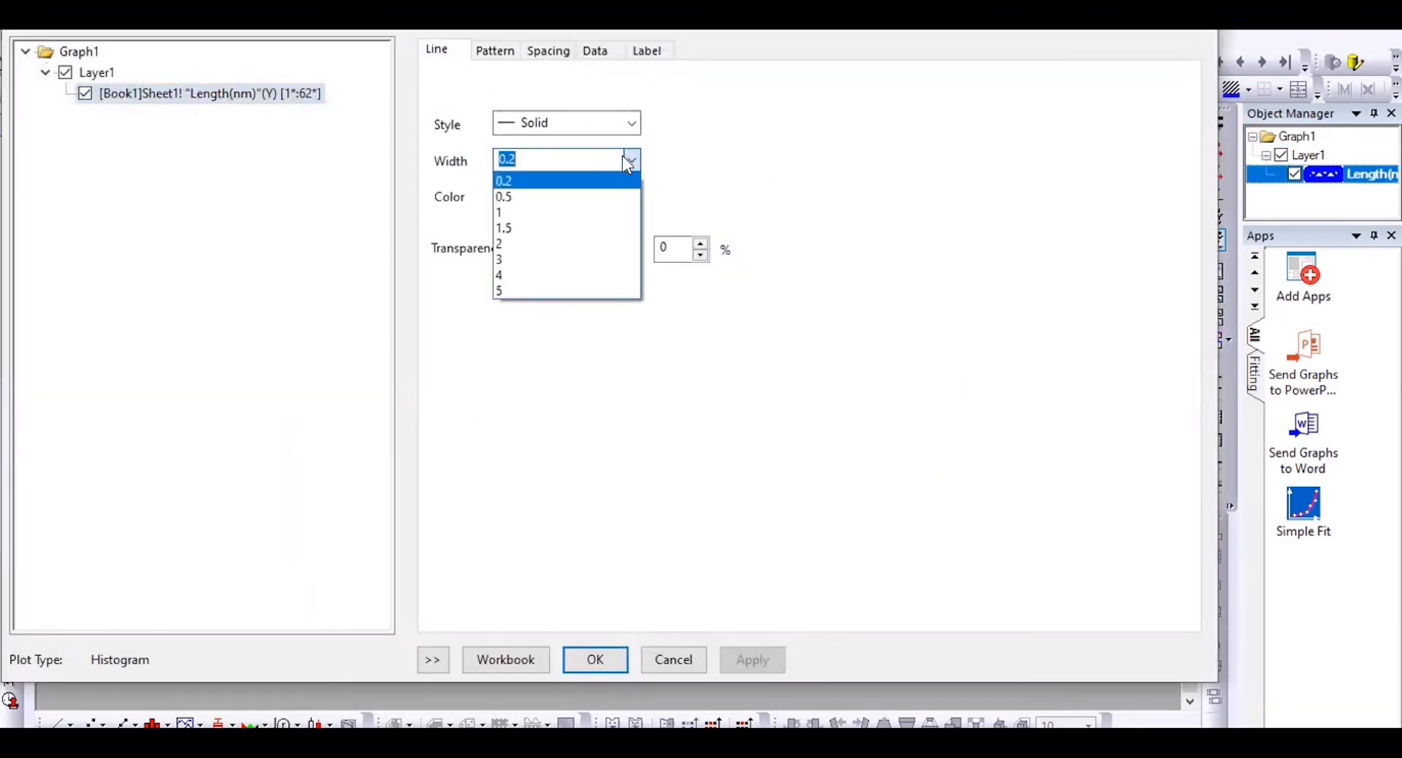
{"action": "left_click", "coordinate": [578, 291]}
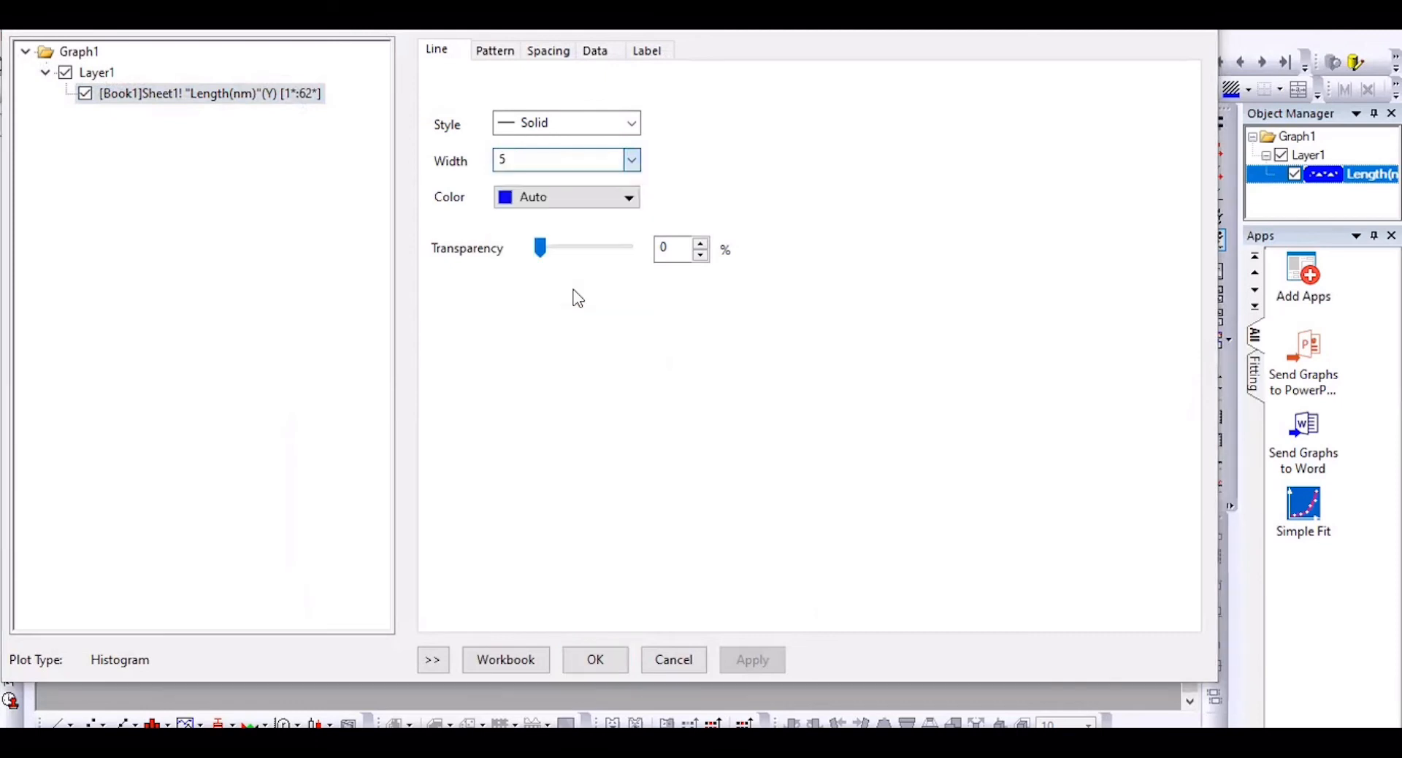
{"action": "left_click", "coordinate": [625, 197]}
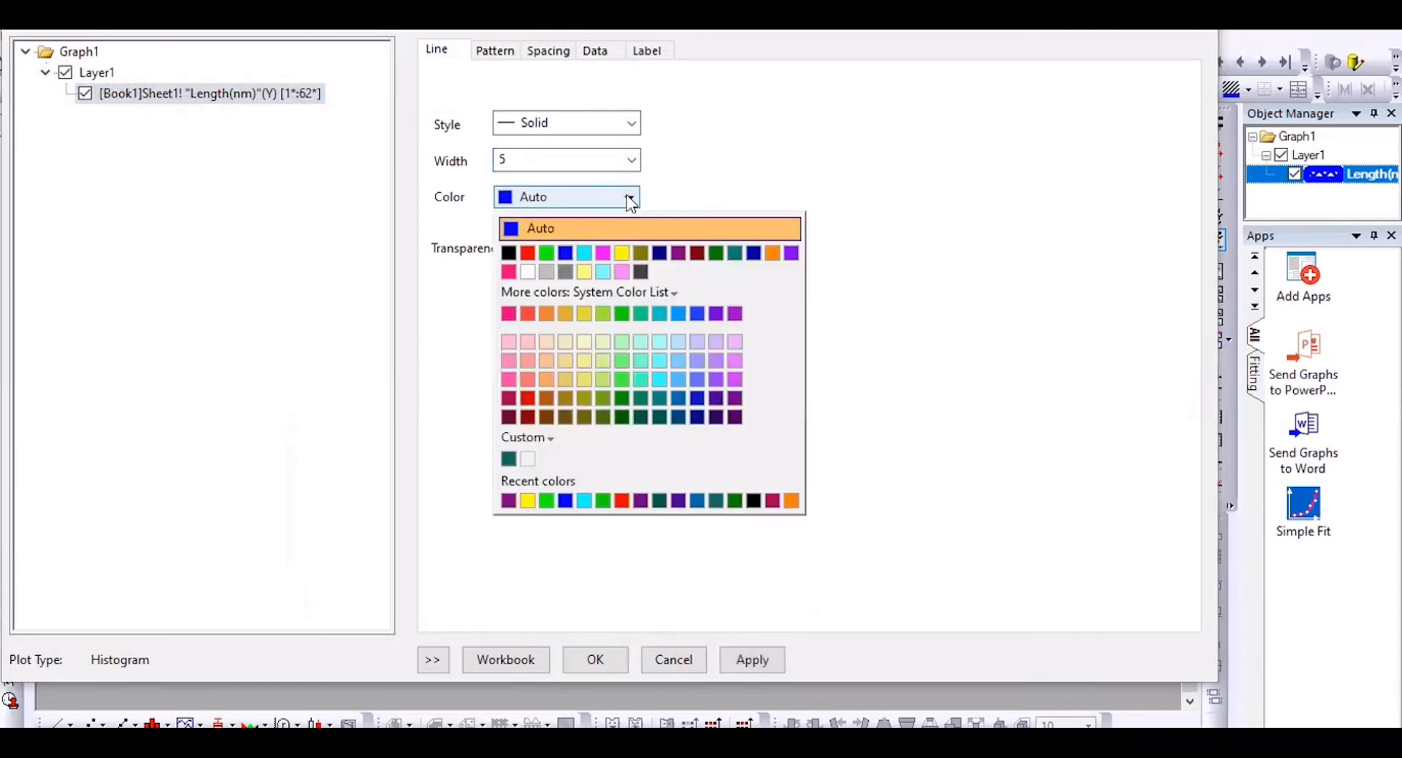
{"action": "left_click", "coordinate": [619, 499]}
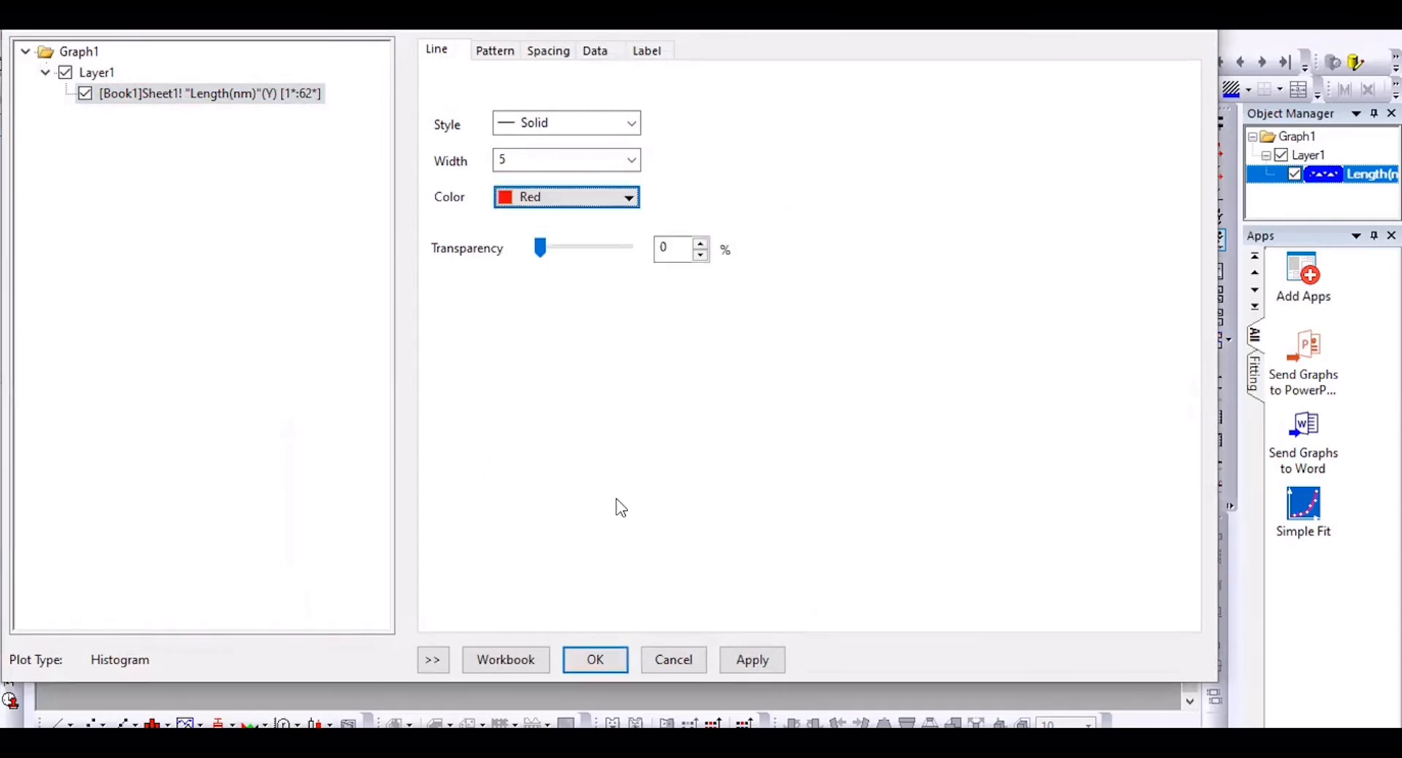
{"action": "left_click", "coordinate": [596, 659]}
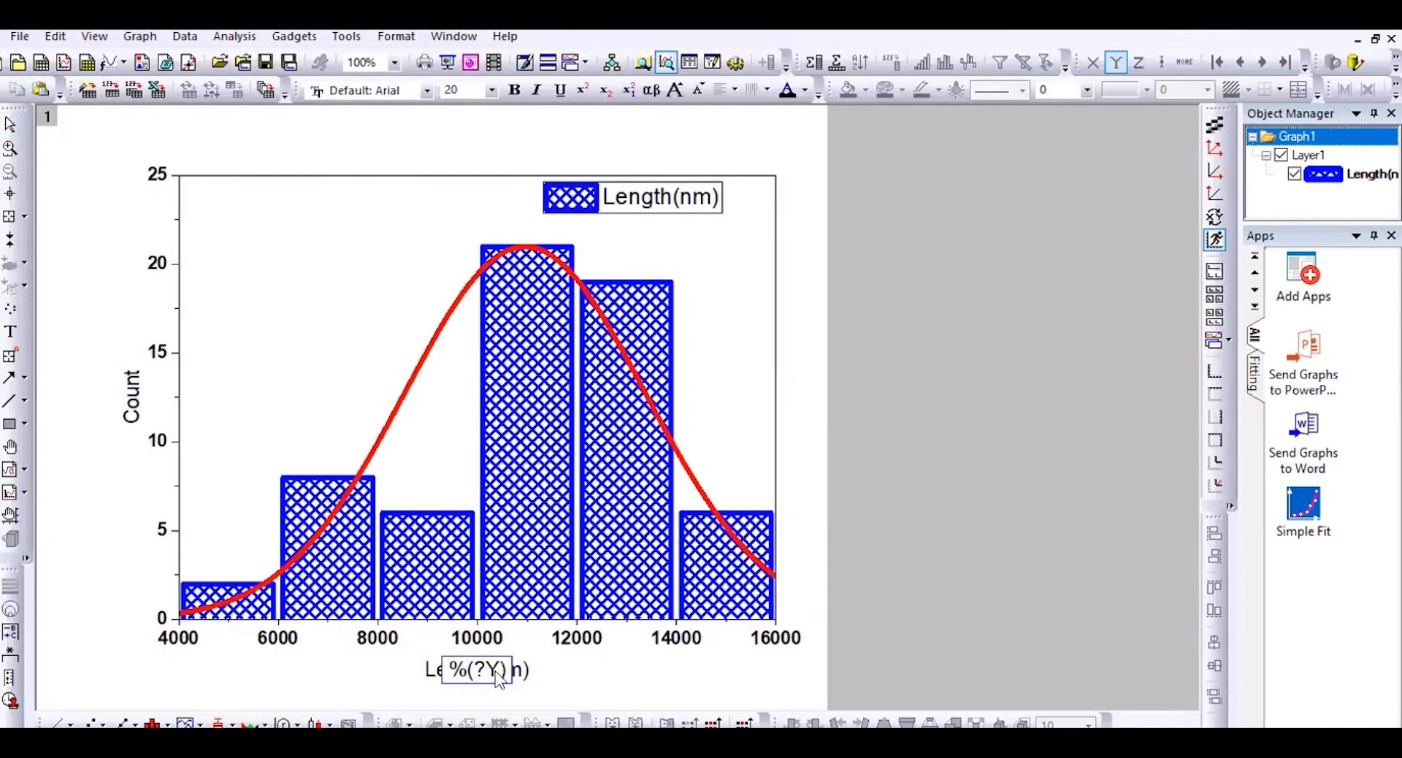
Step: Replace the x-axis title placeholder with bold 'Particle size(nm)'
{"action": "left_click_drag", "start_coordinate": [499, 679], "coordinate": [430, 682]}
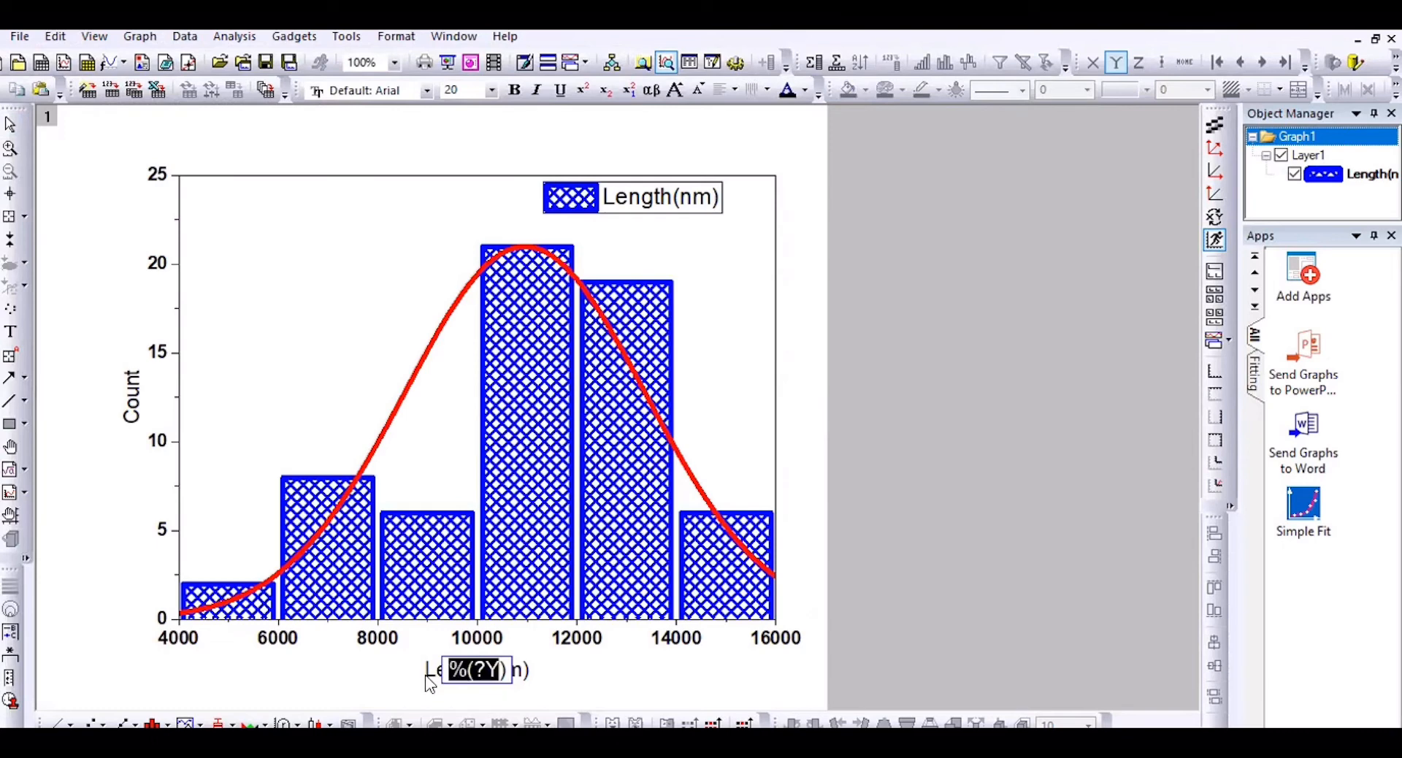
{"action": "type", "text": "Par"}
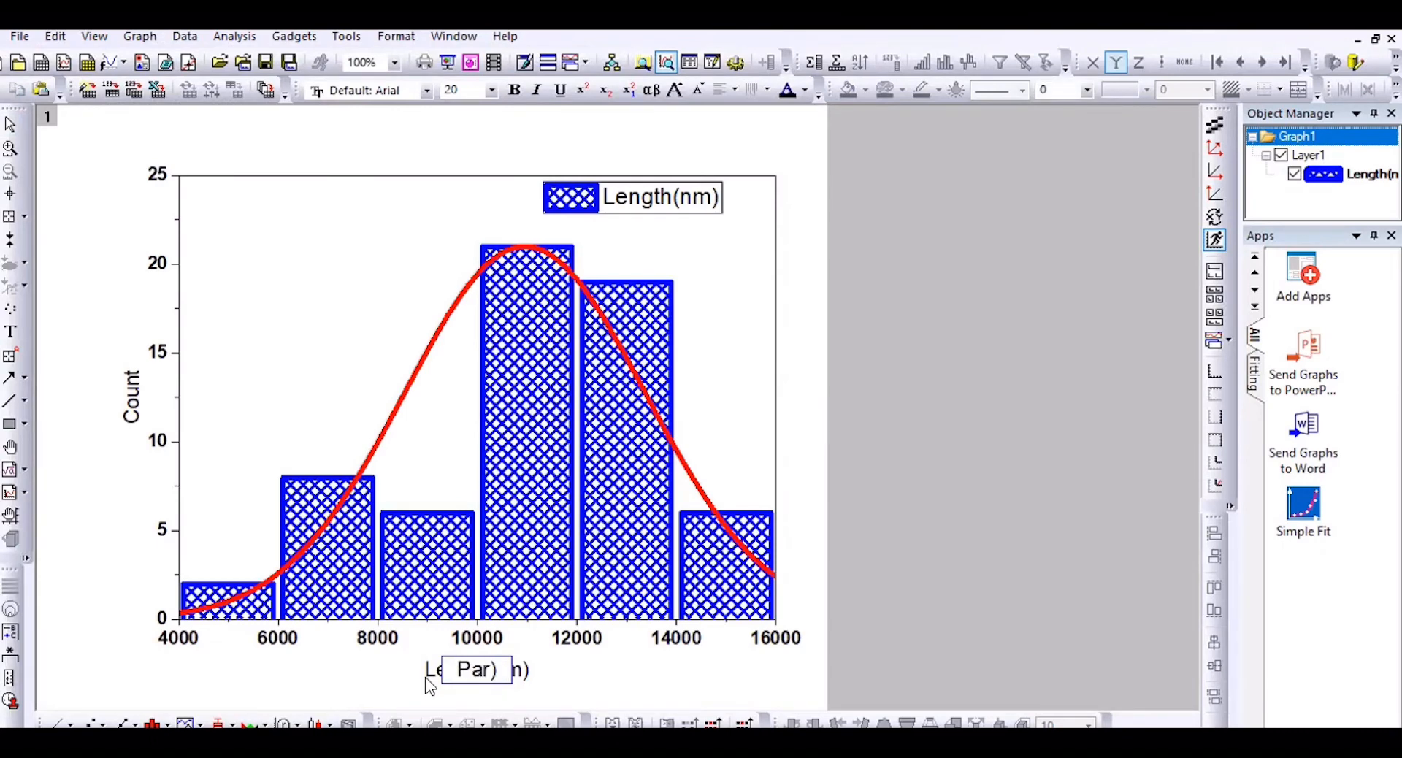
{"action": "type", "text": "ticle"}
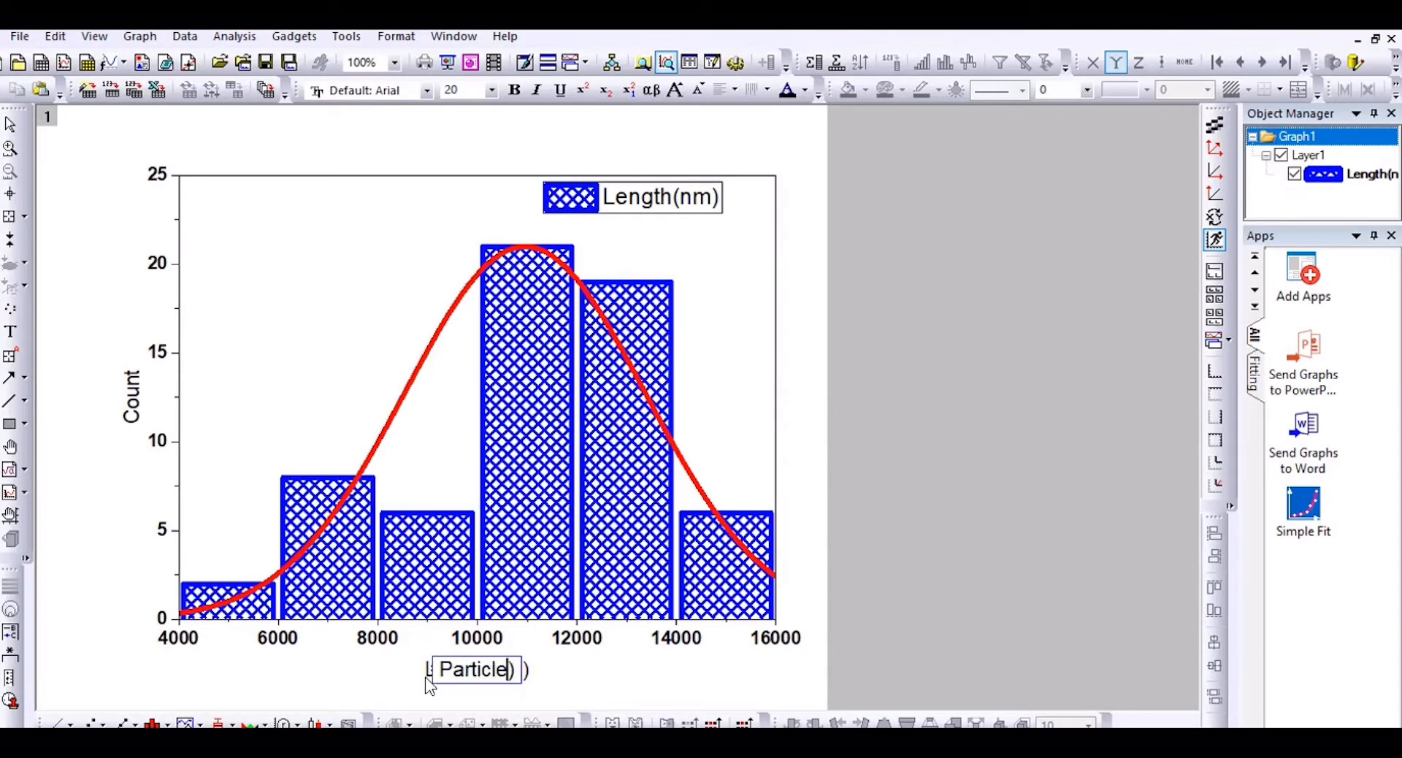
{"action": "type", "text": " si"}
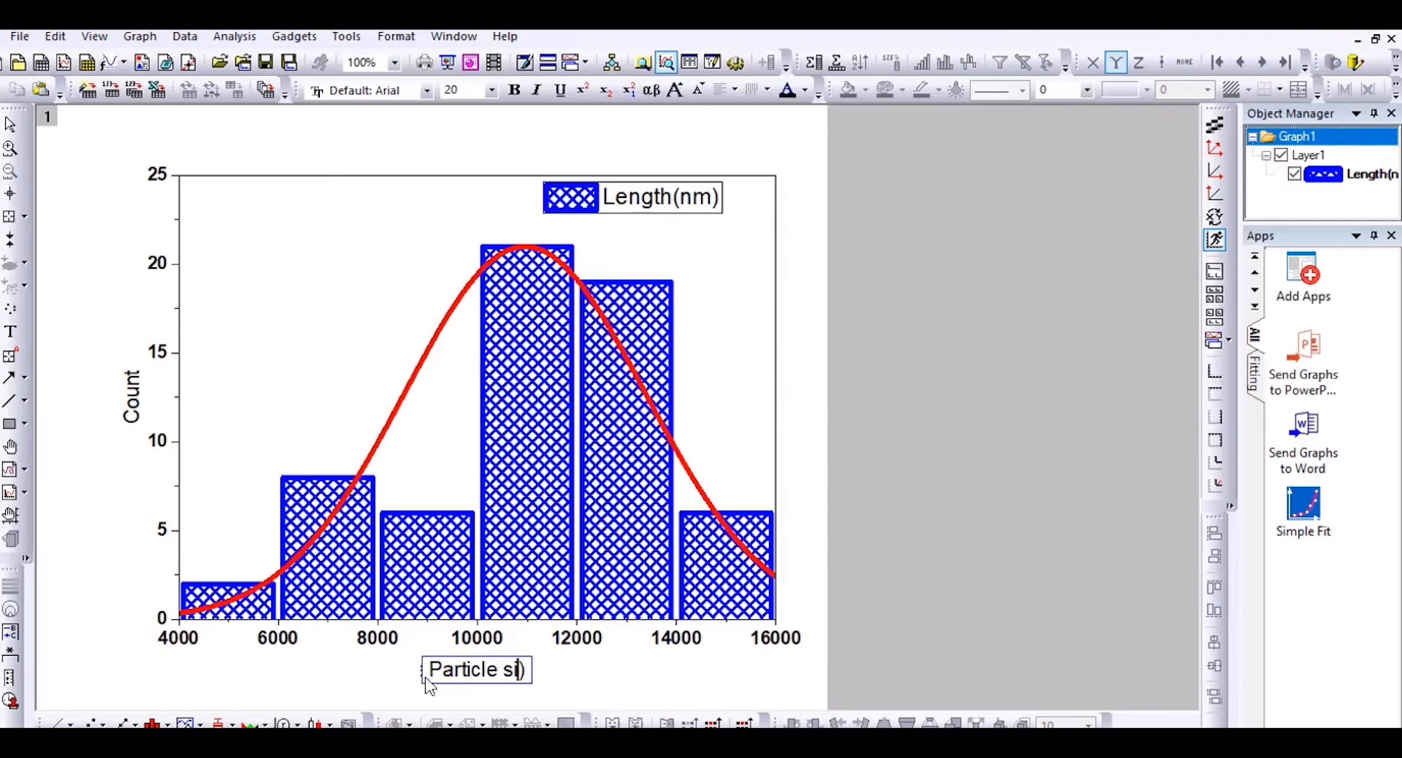
{"action": "type", "text": "ze"}
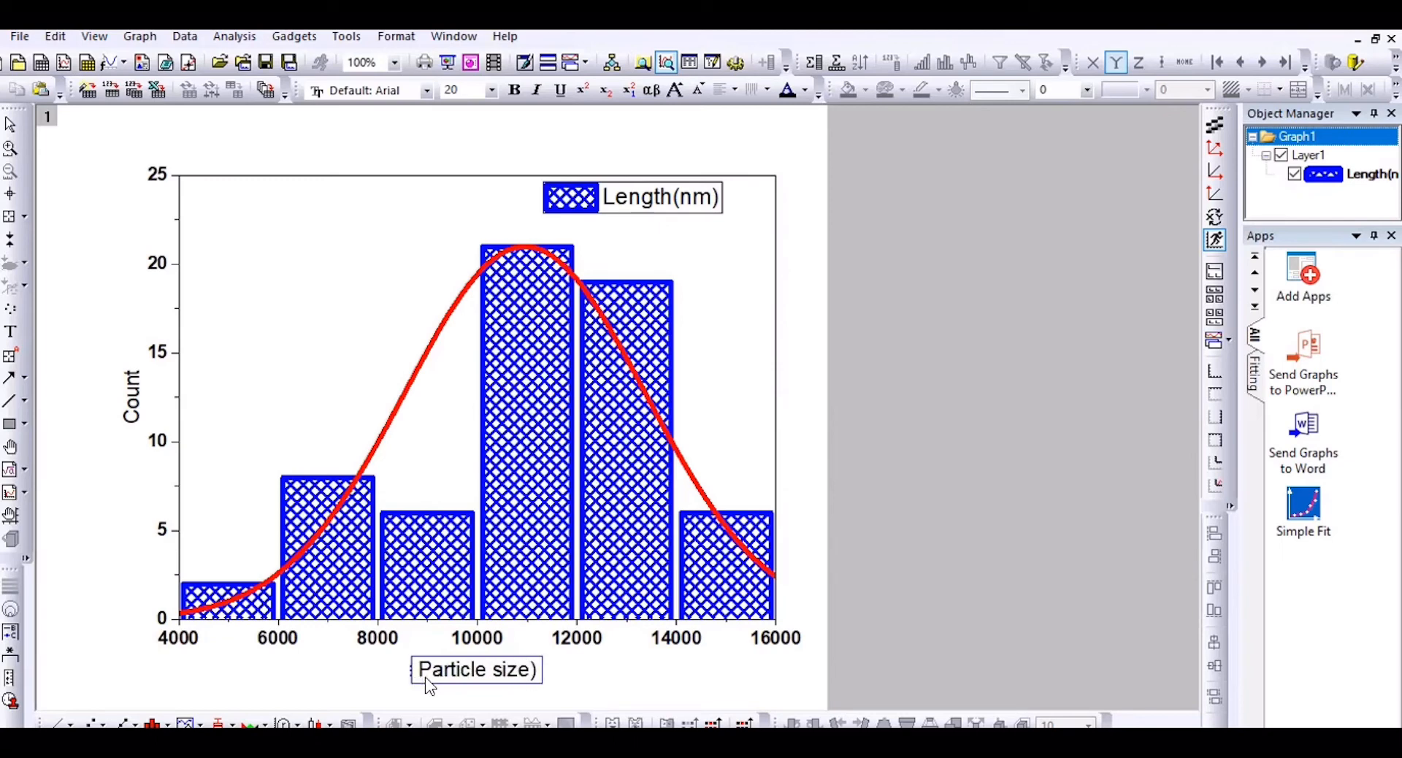
{"action": "type", "text": "(nm"}
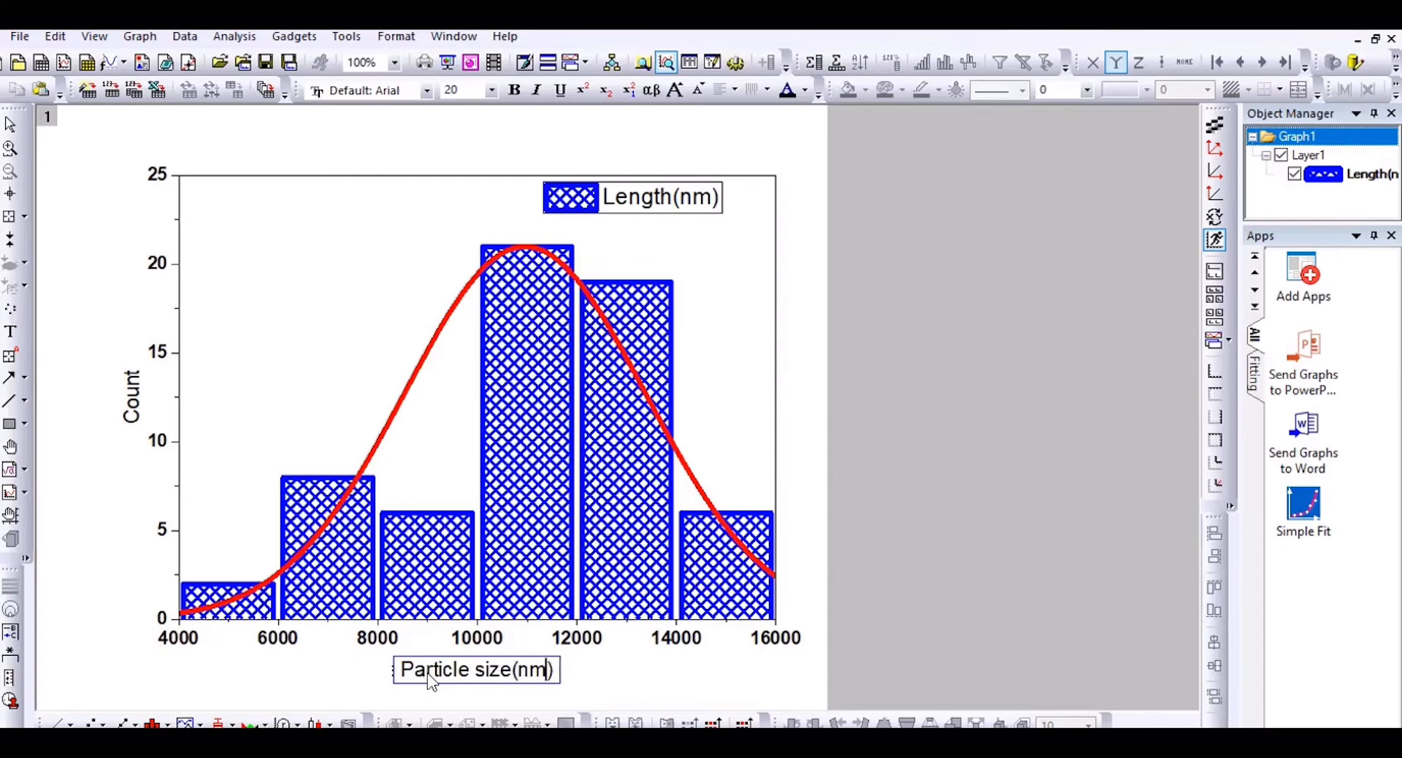
{"action": "key", "text": "ctrl+a"}
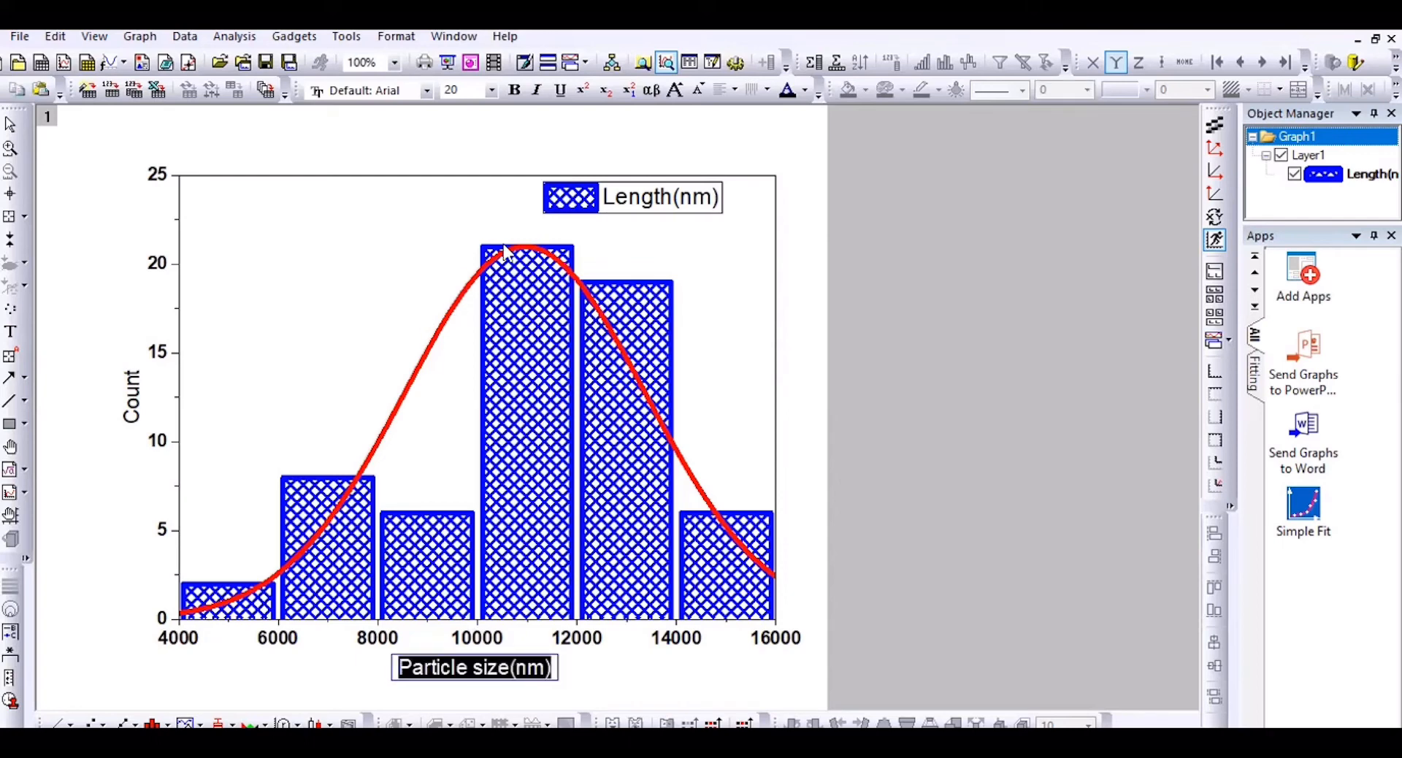
{"action": "left_click", "coordinate": [514, 90]}
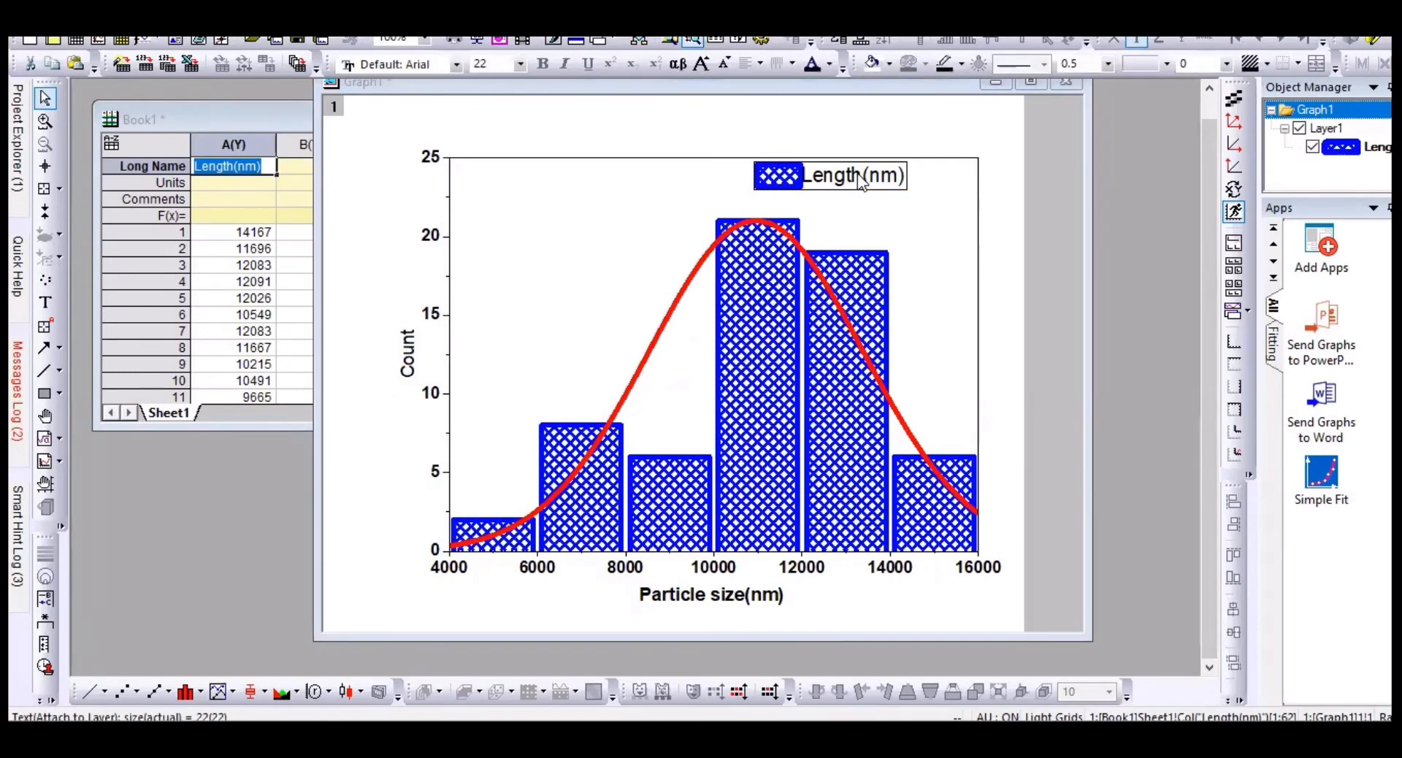
Step: Change the legend label to 'Average particle size(nm)' in bold
{"action": "double_click", "coordinate": [860, 173]}
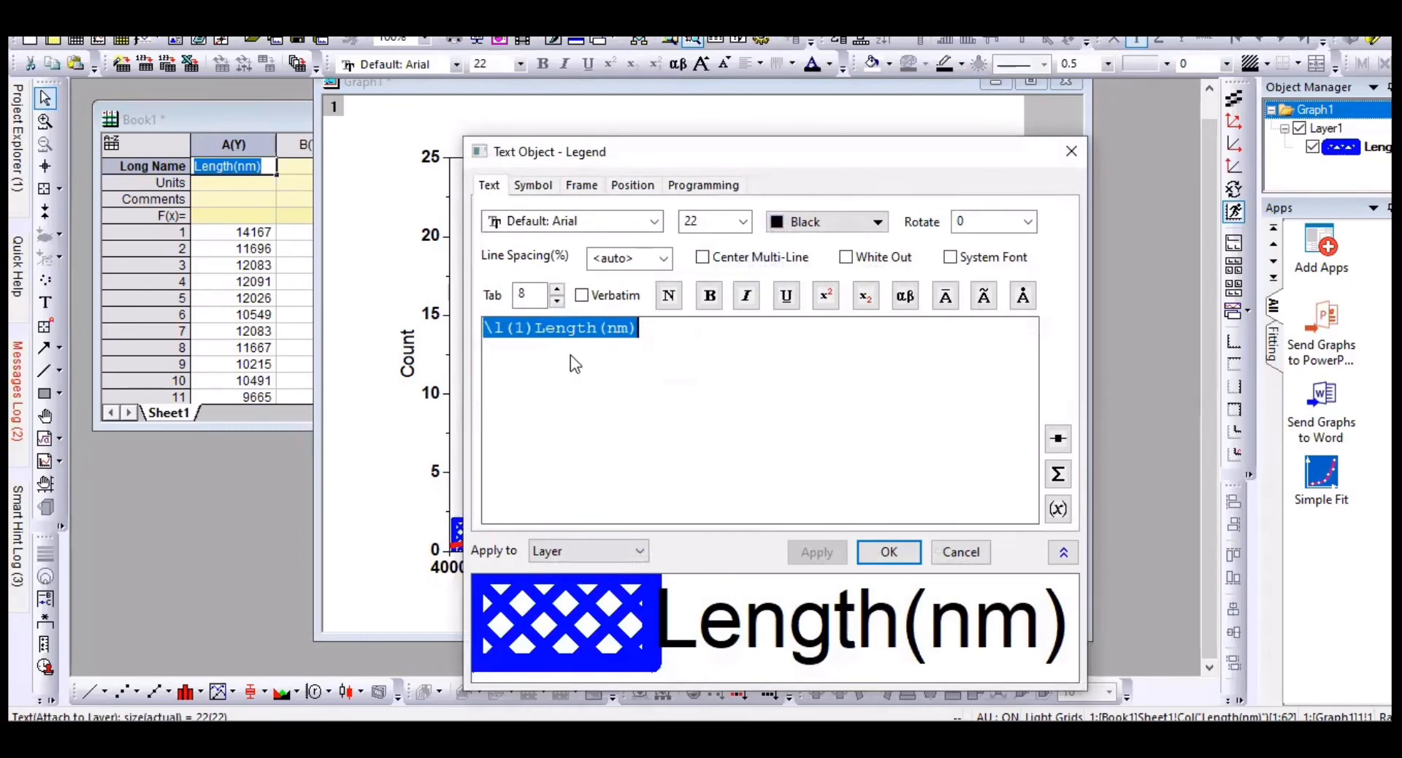
{"action": "left_click", "coordinate": [576, 363]}
{"action": "left_click_drag", "start_coordinate": [598, 336], "coordinate": [539, 342]}
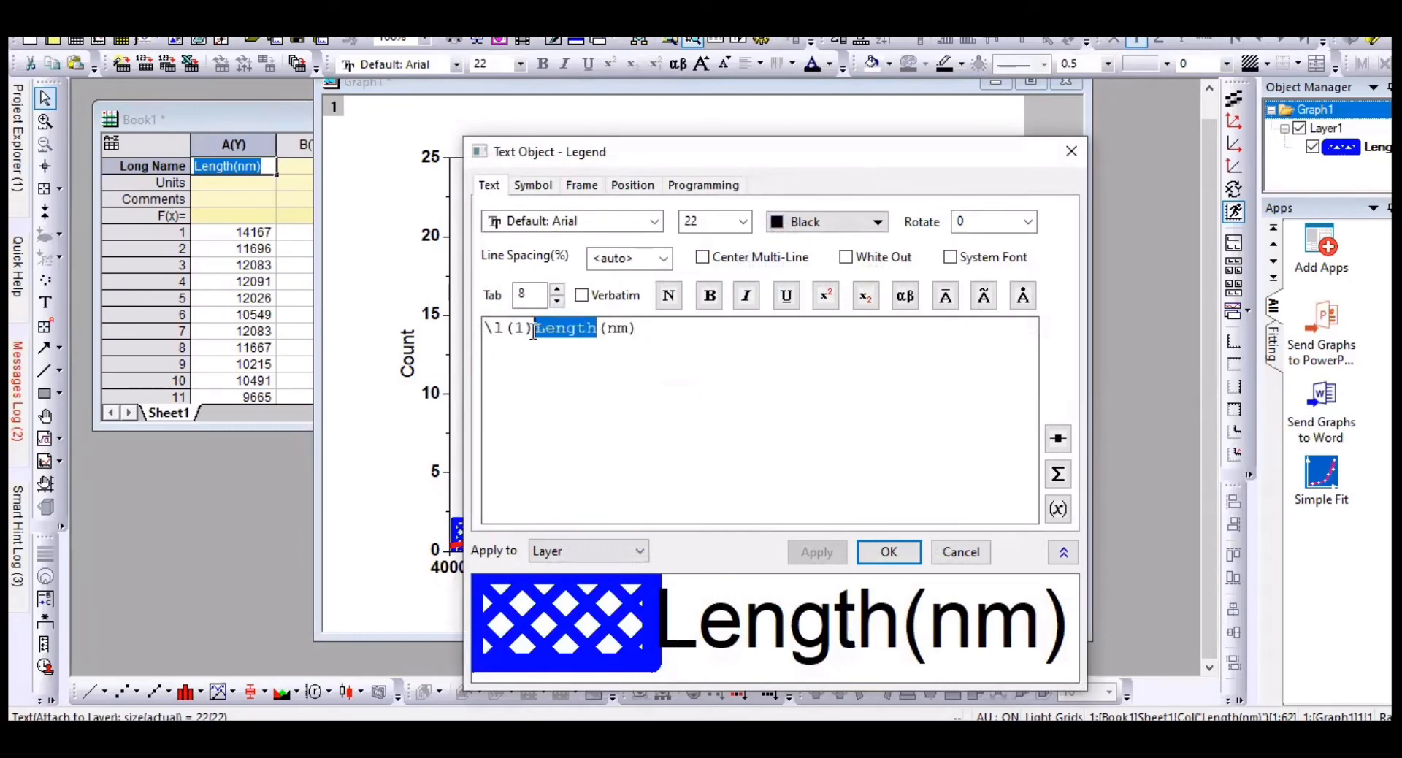
{"action": "type", "text": "Av"}
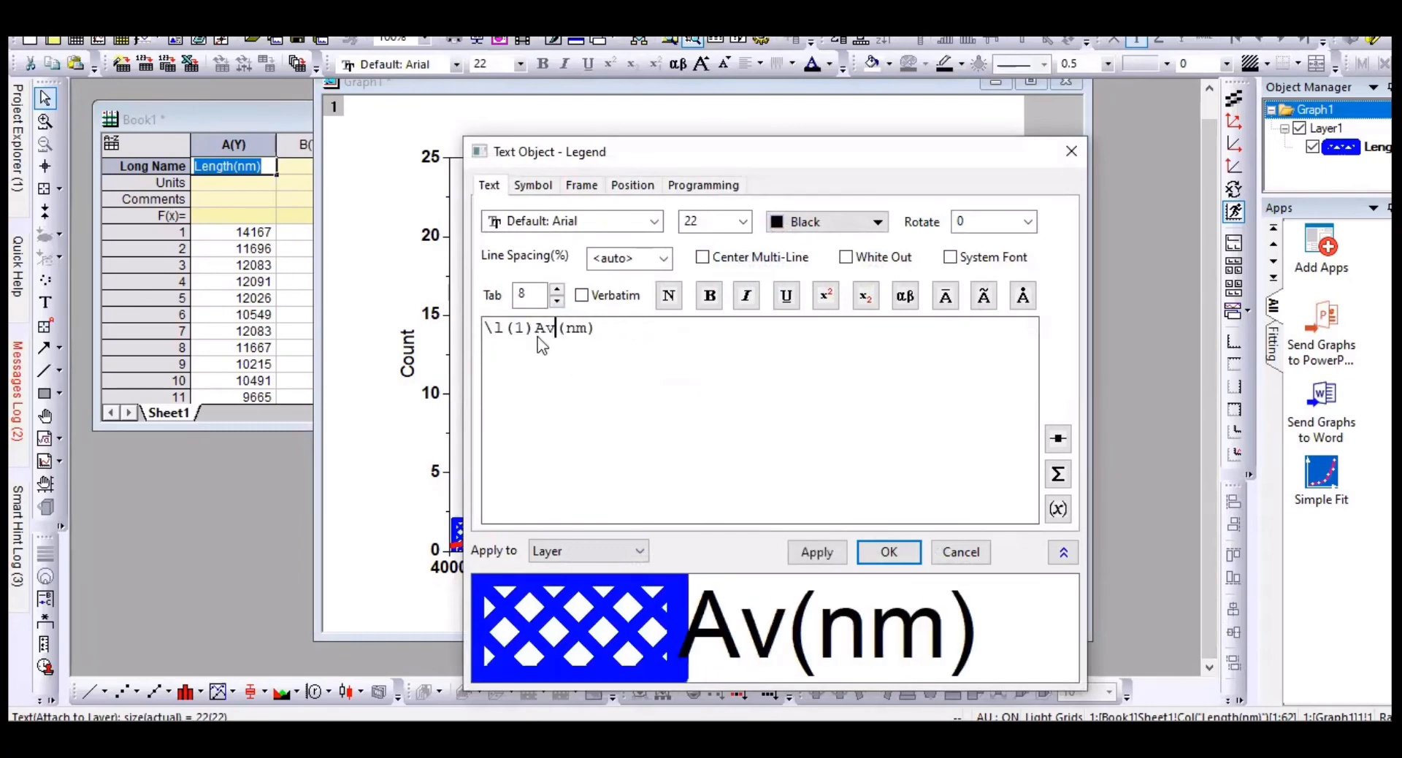
{"action": "type", "text": "erage p"}
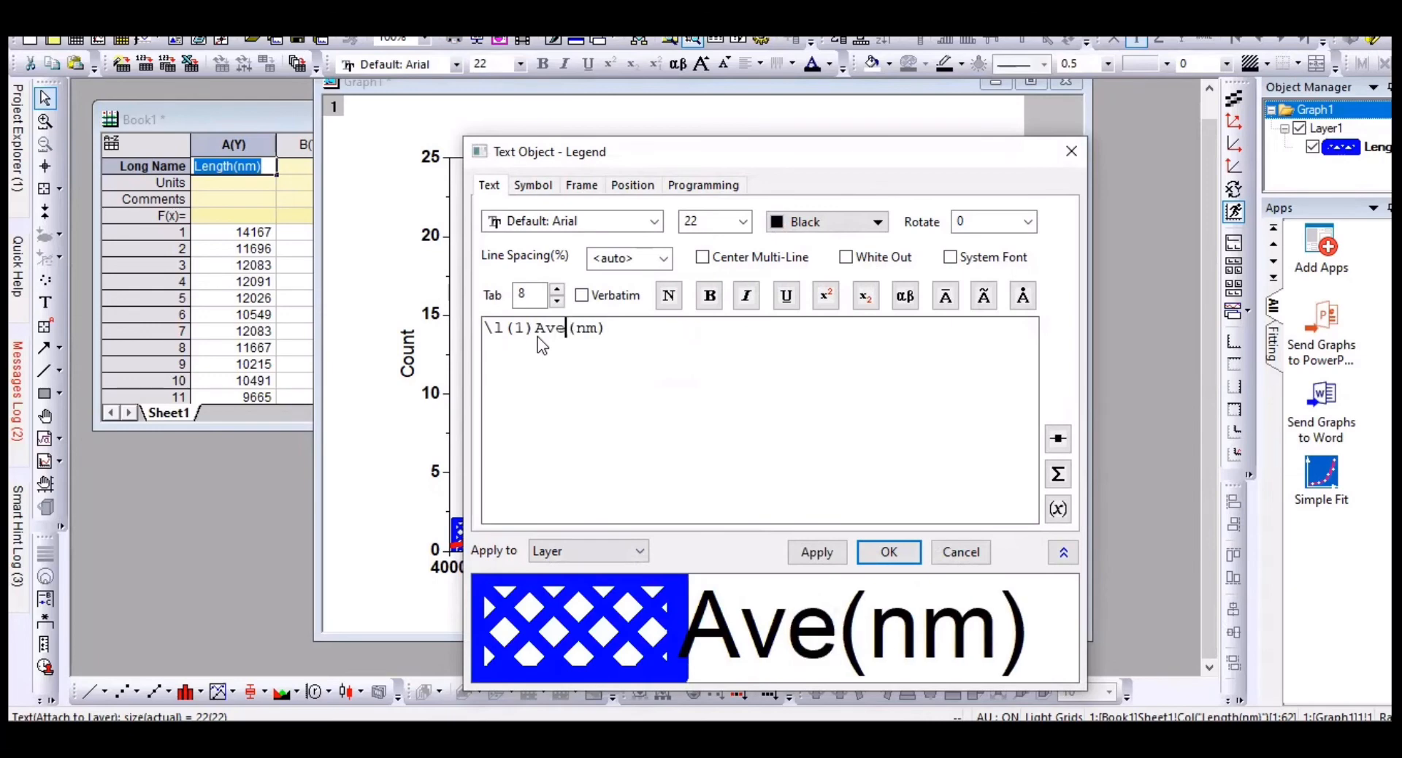
{"action": "type", "text": "article "}
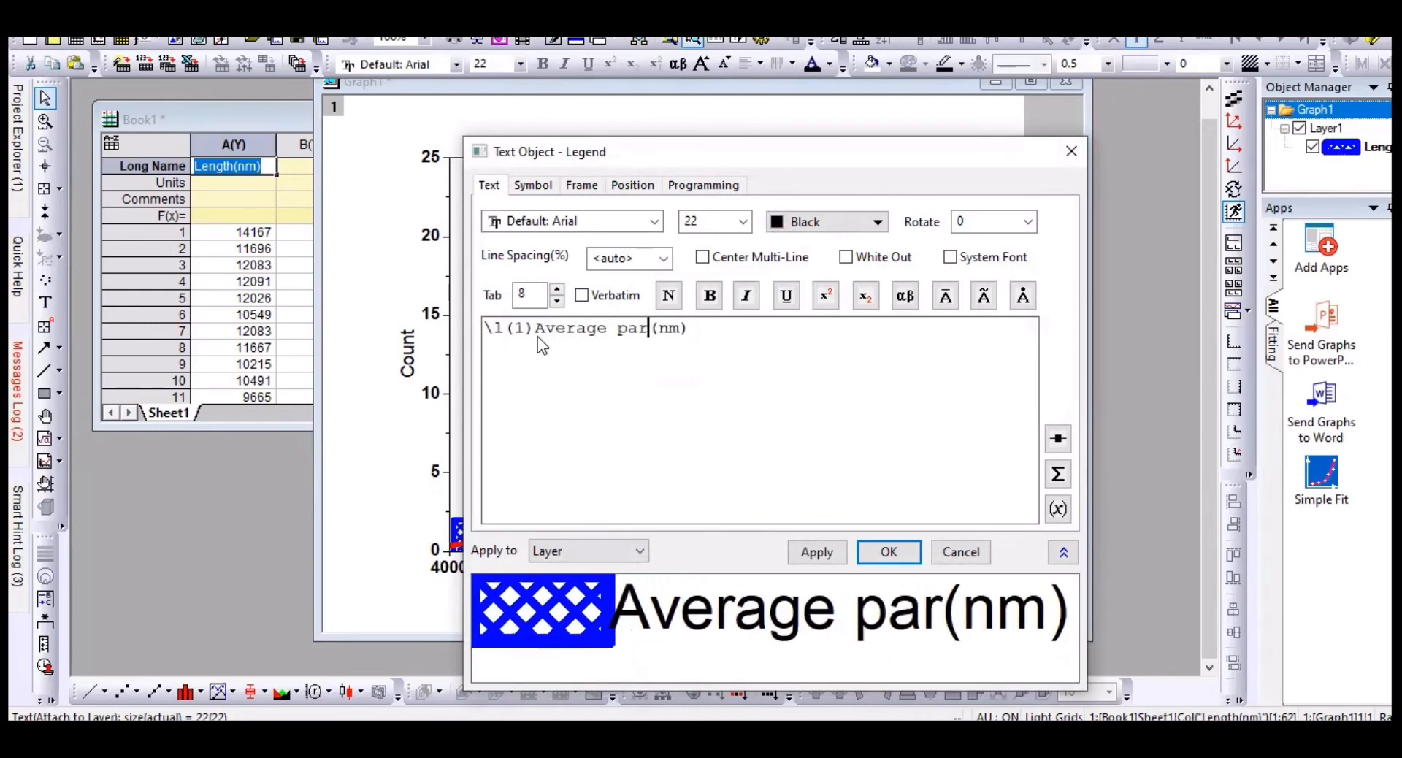
{"action": "type", "text": "size"}
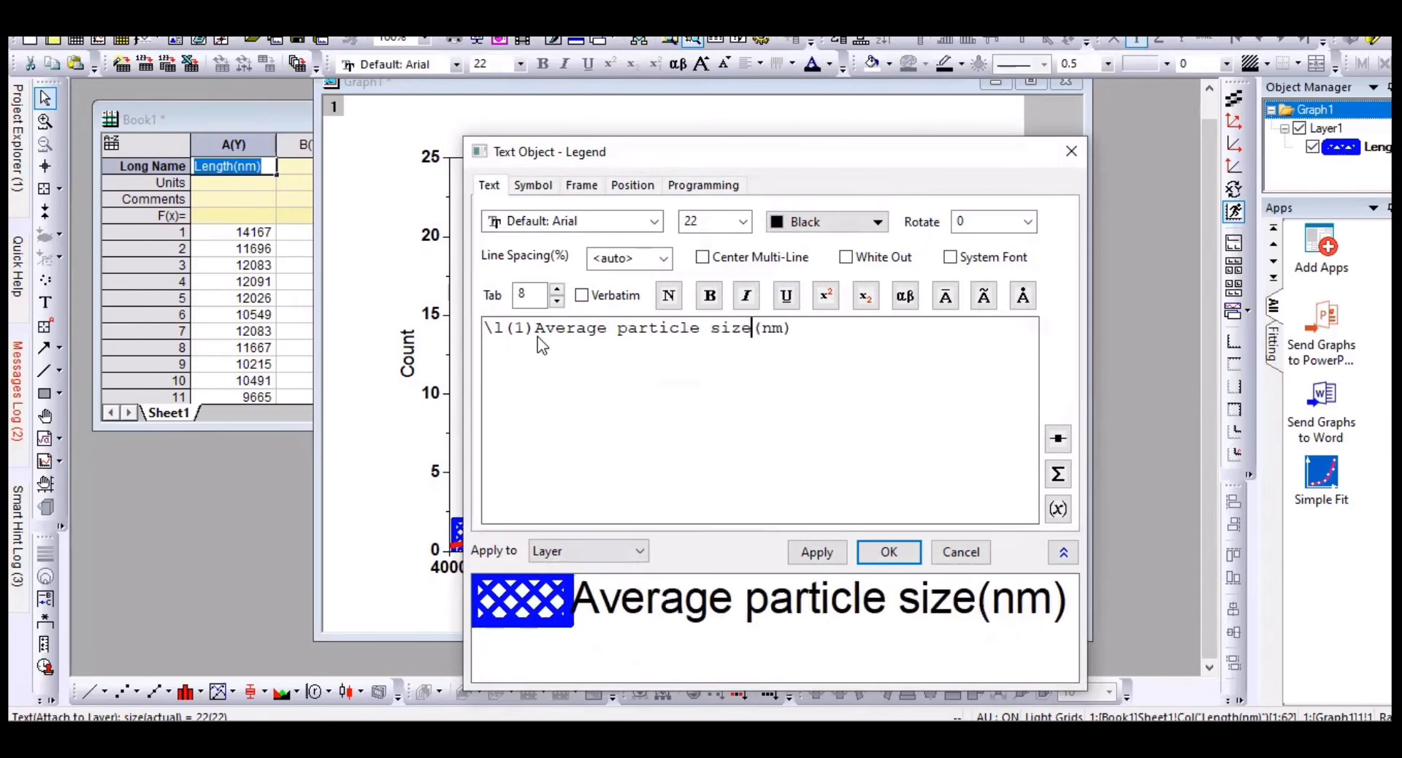
{"action": "left_click_drag", "start_coordinate": [534, 325], "coordinate": [787, 349]}
{"action": "left_click", "coordinate": [709, 295]}
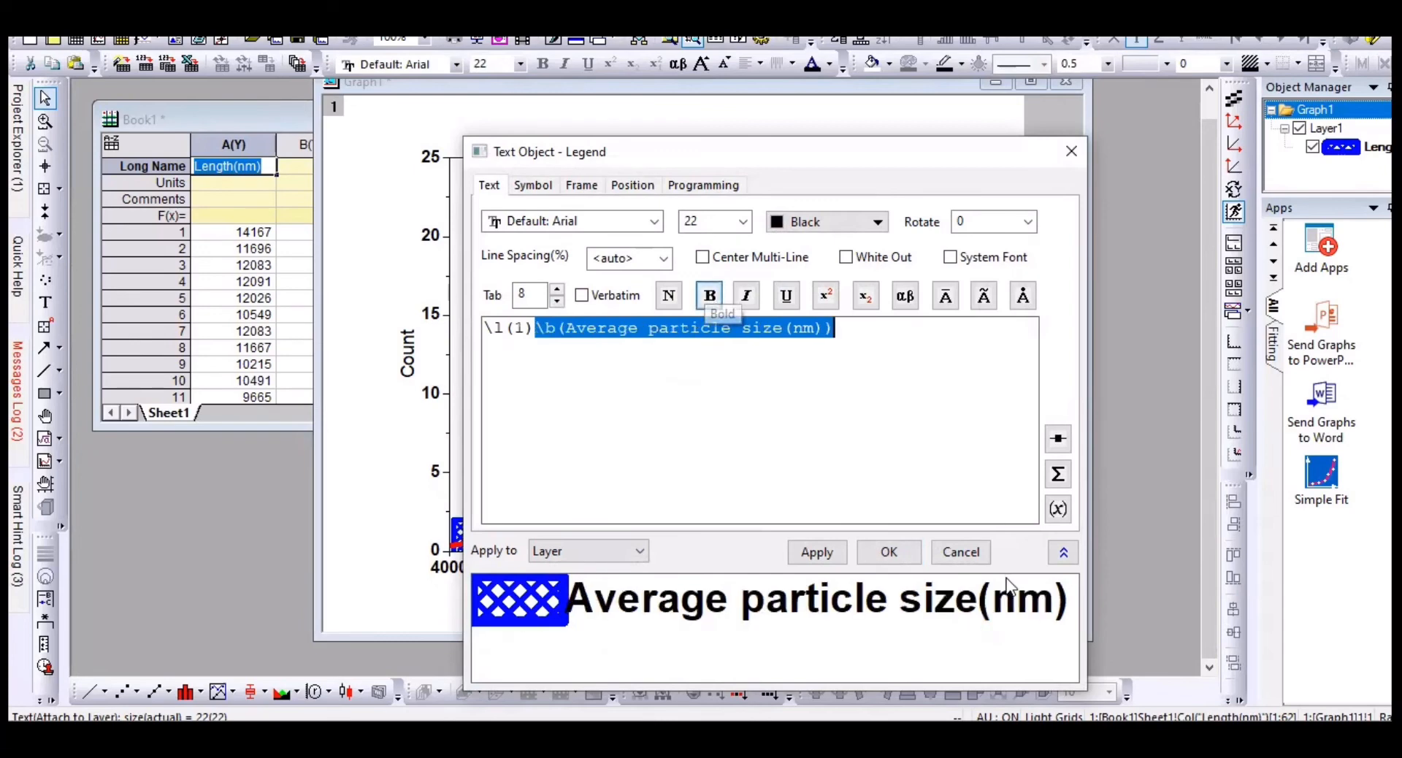
{"action": "left_click", "coordinate": [904, 552]}
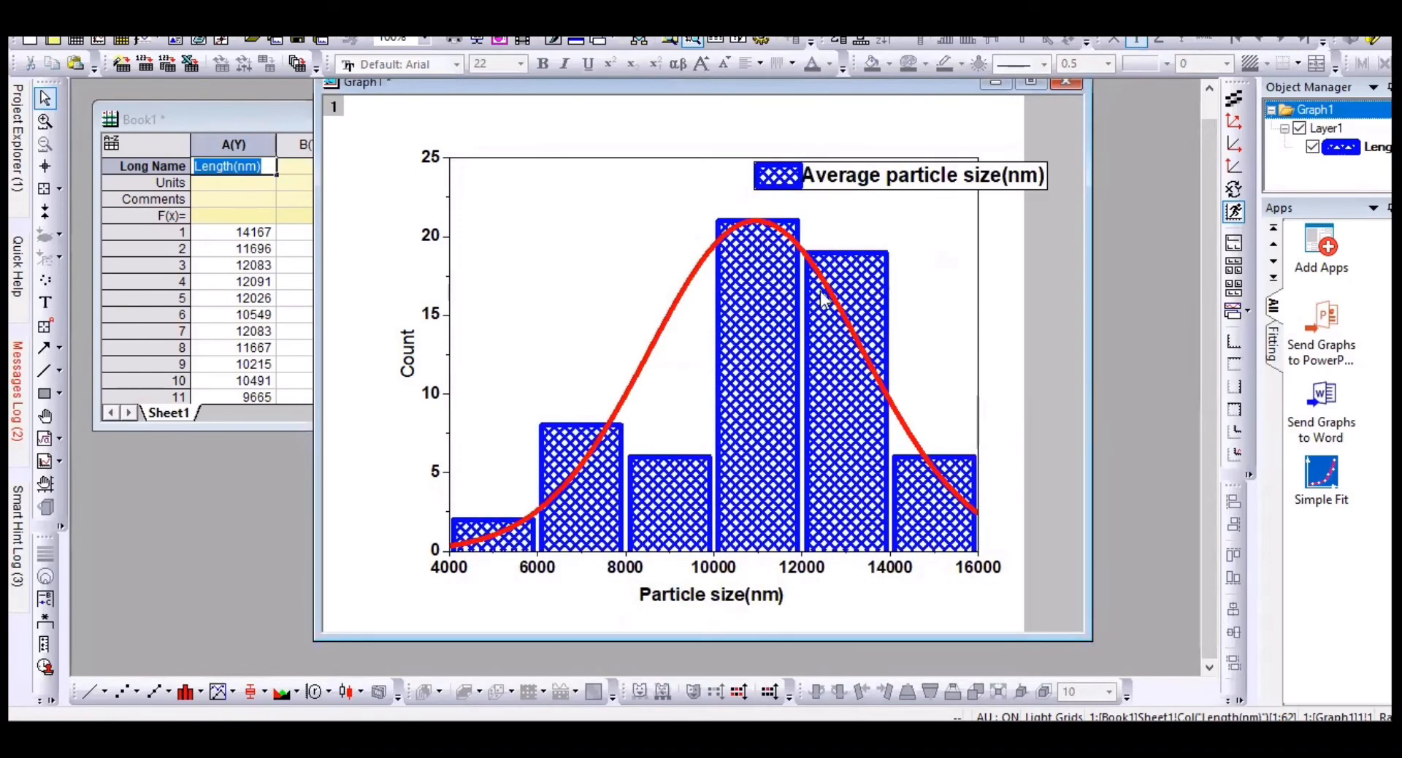
Step: Retitle the y axis 'Number of Particle (Counts)' in bold and nudge it left
{"action": "left_click", "coordinate": [819, 192]}
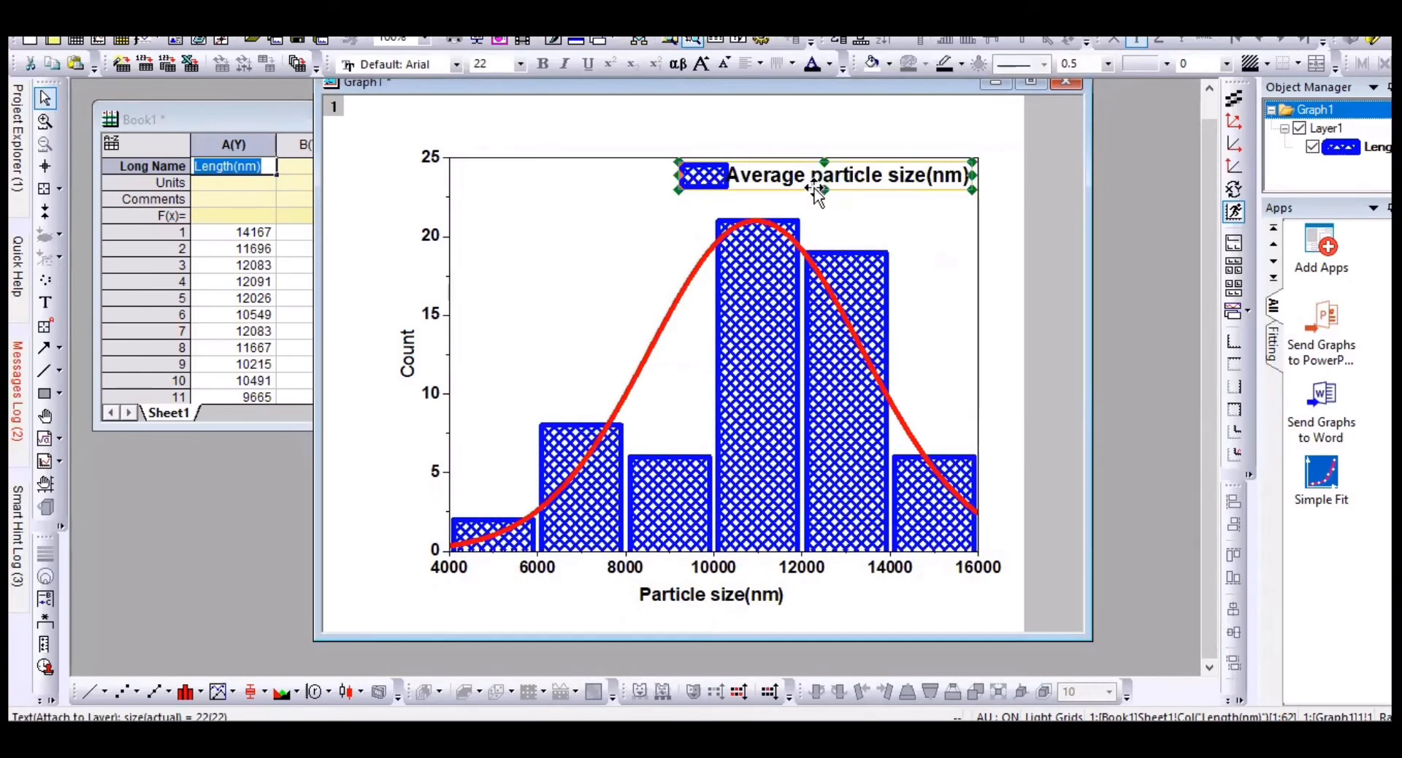
{"action": "double_click", "coordinate": [407, 353]}
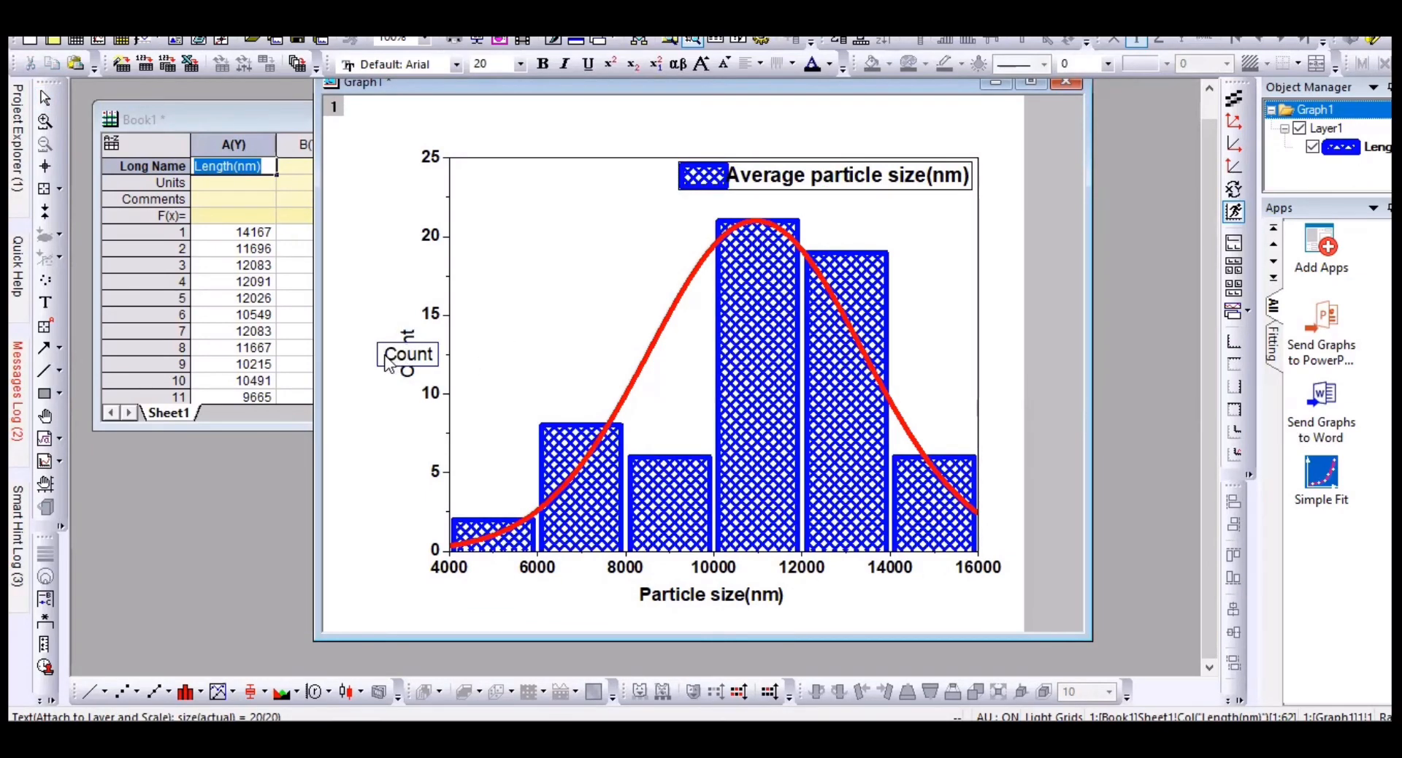
{"action": "type", "text": "Number o"}
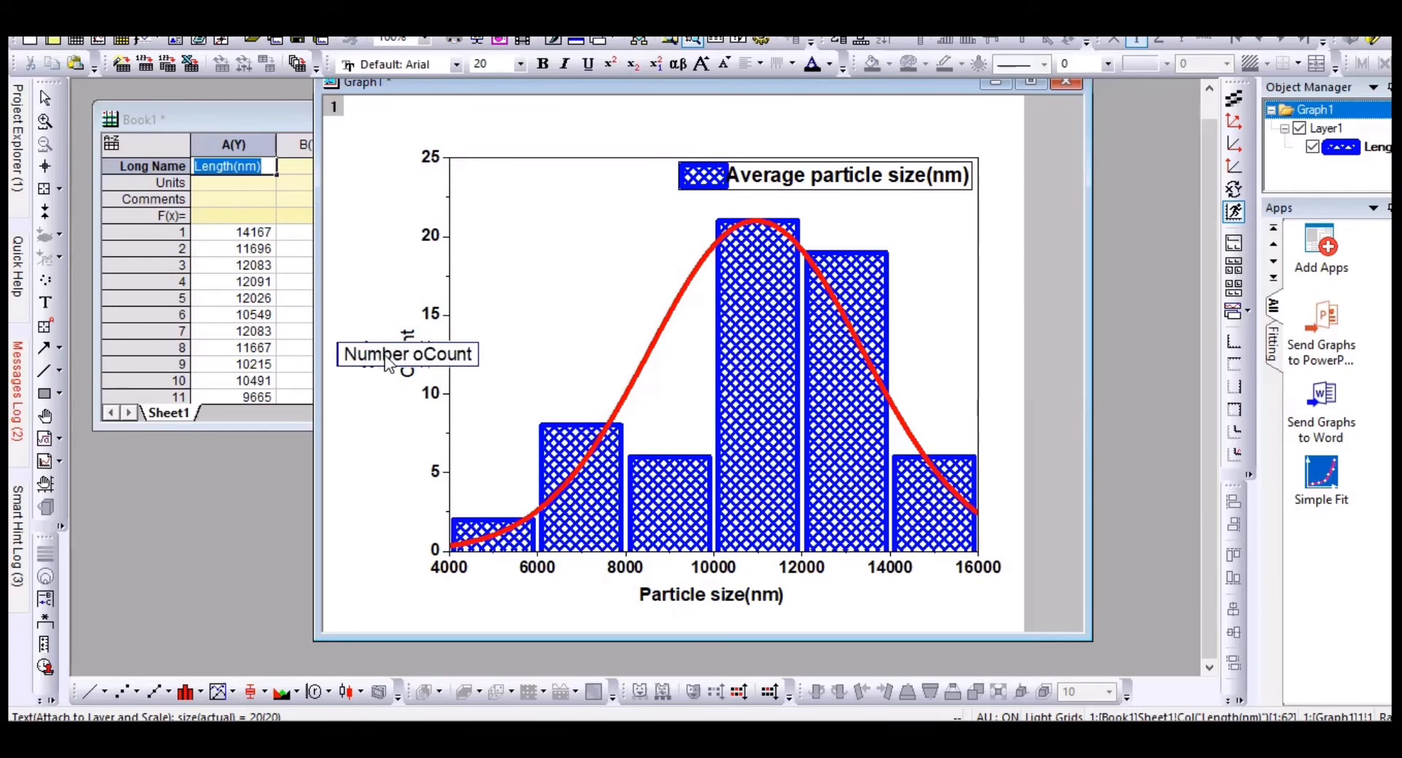
{"action": "type", "text": "f "}
{"action": "type", "text": "Partic"}
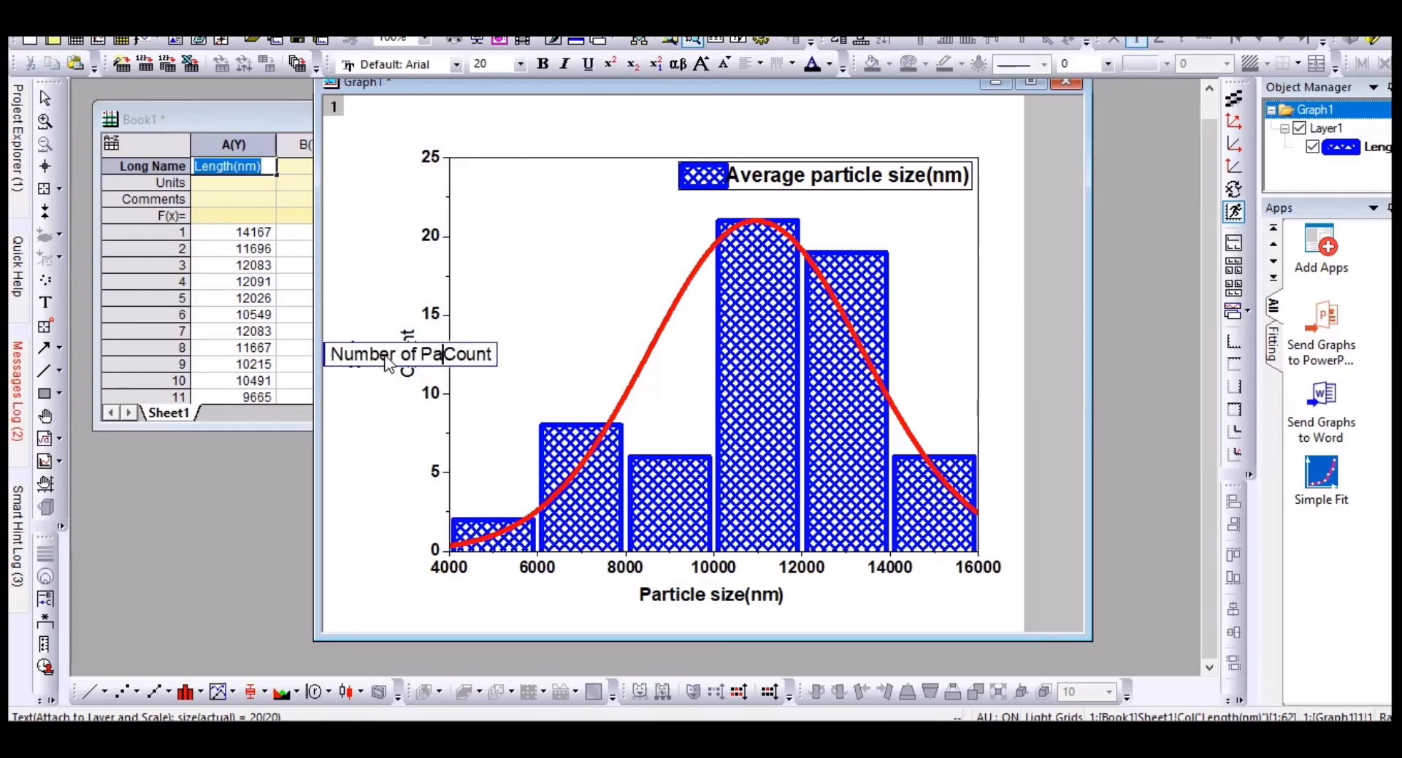
{"action": "type", "text": "le"}
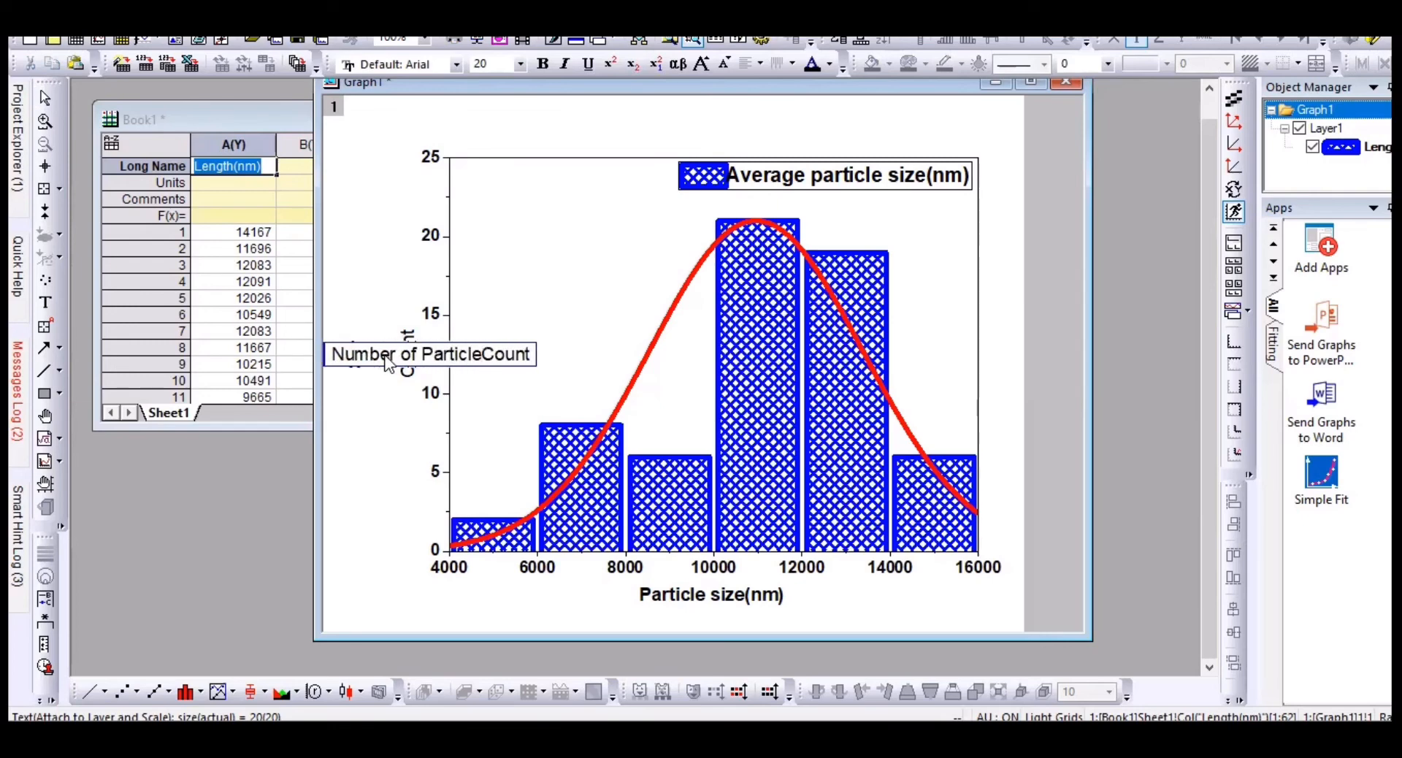
{"action": "type", "text": " (Count"}
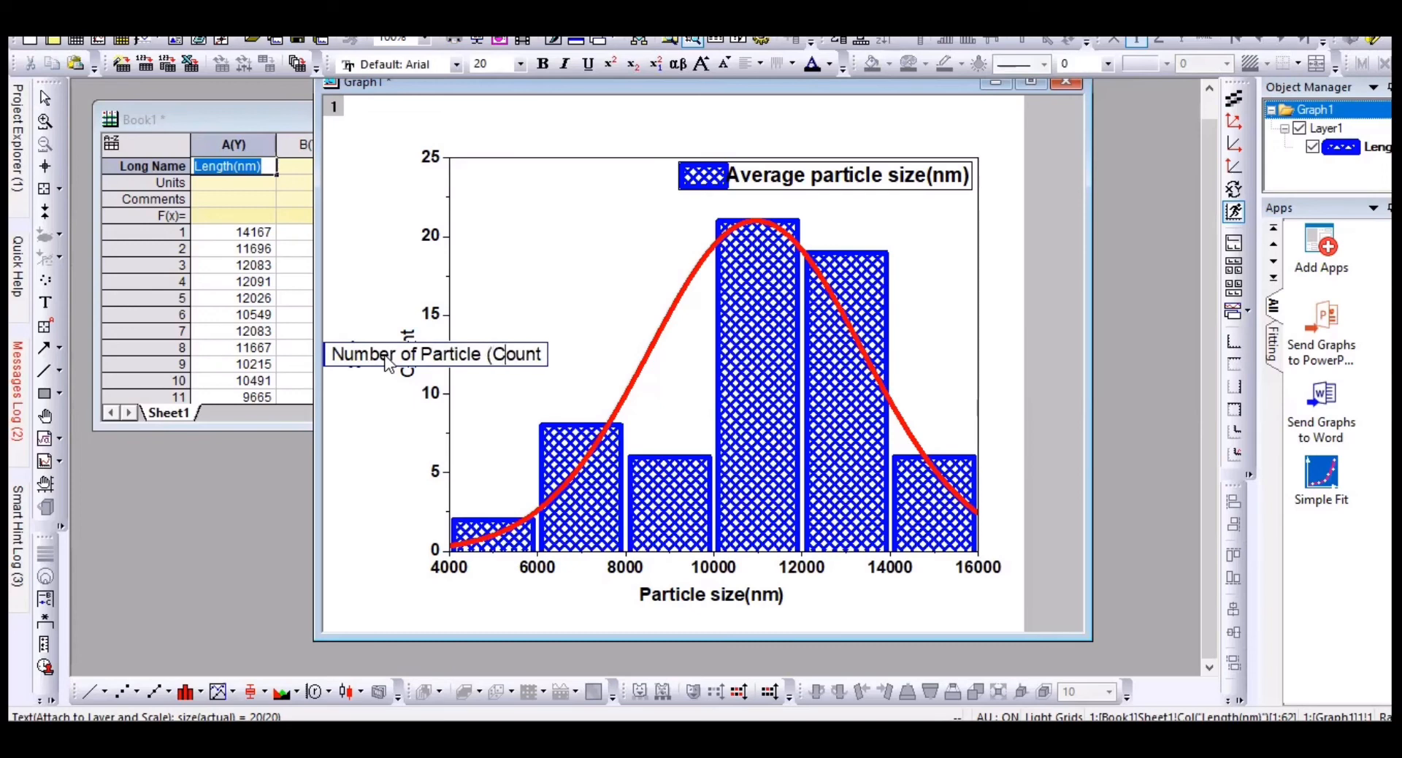
{"action": "type", "text": "s"}
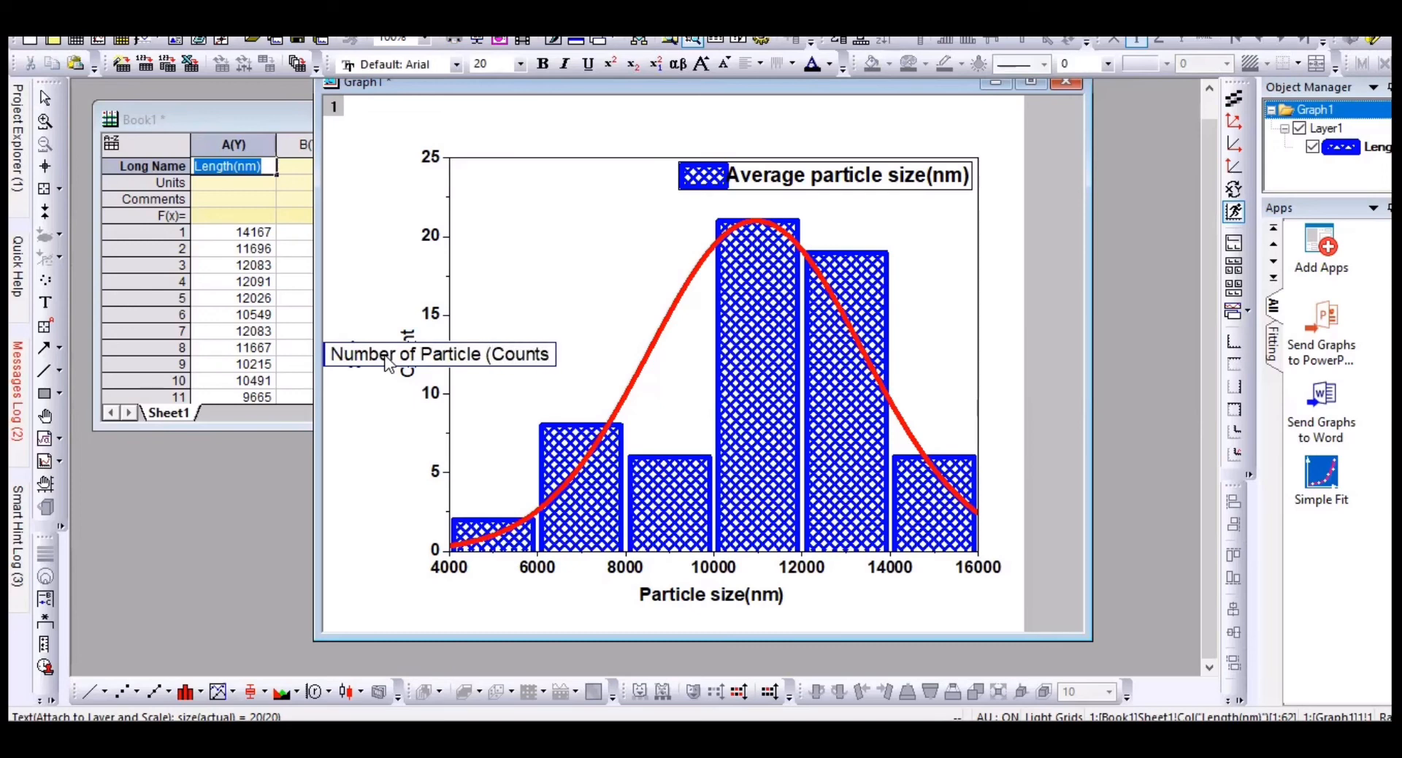
{"action": "type", "text": ")"}
{"action": "left_click", "coordinate": [376, 401]}
{"action": "left_click", "coordinate": [407, 358]}
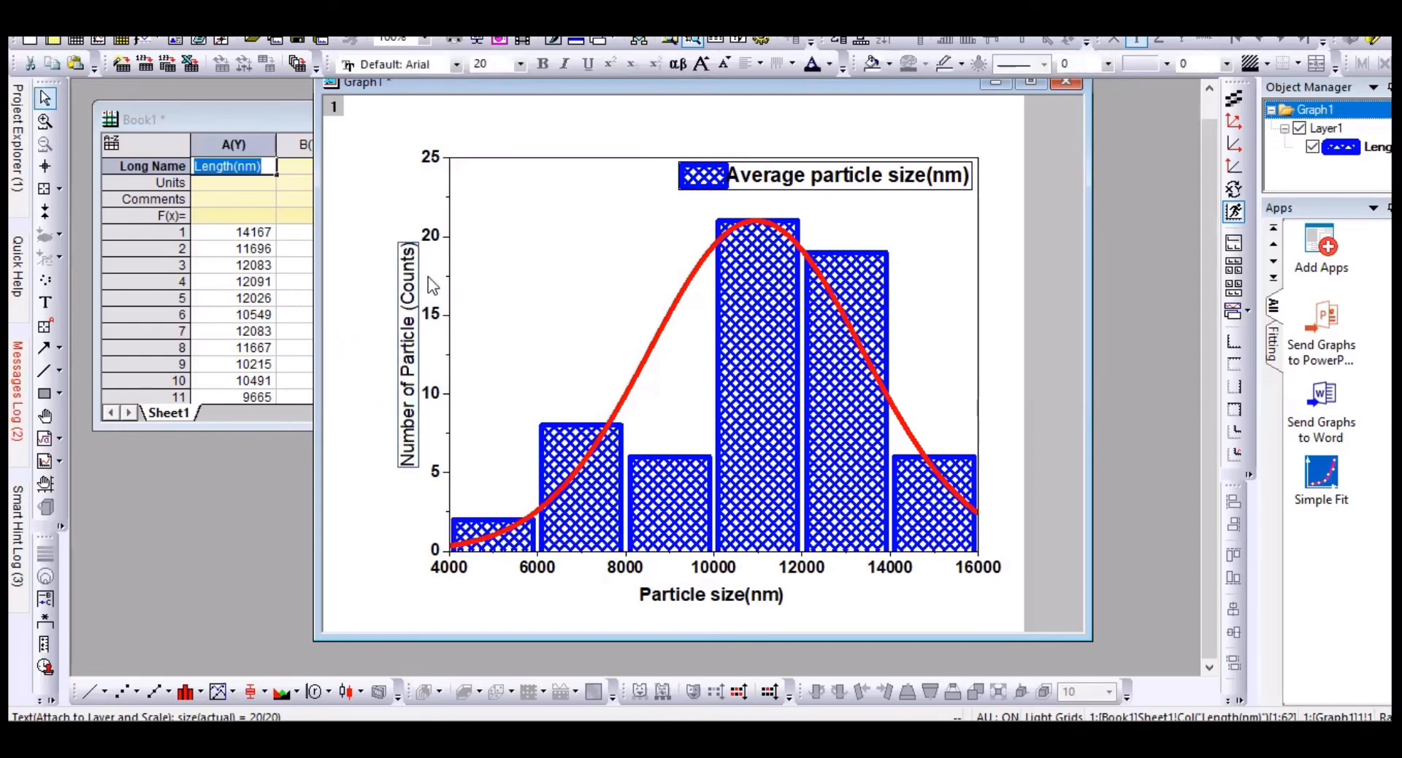
{"action": "double_click", "coordinate": [404, 273]}
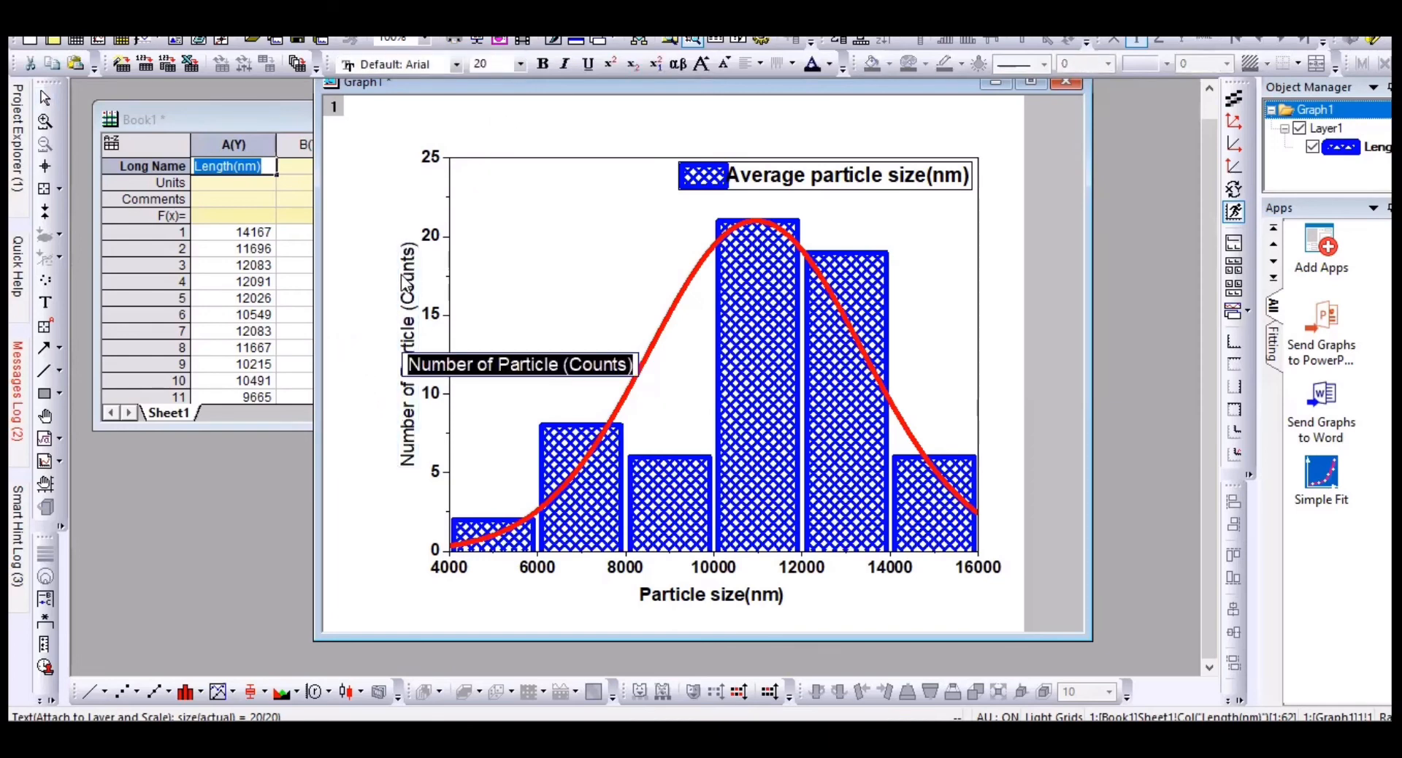
{"action": "left_click", "coordinate": [542, 63]}
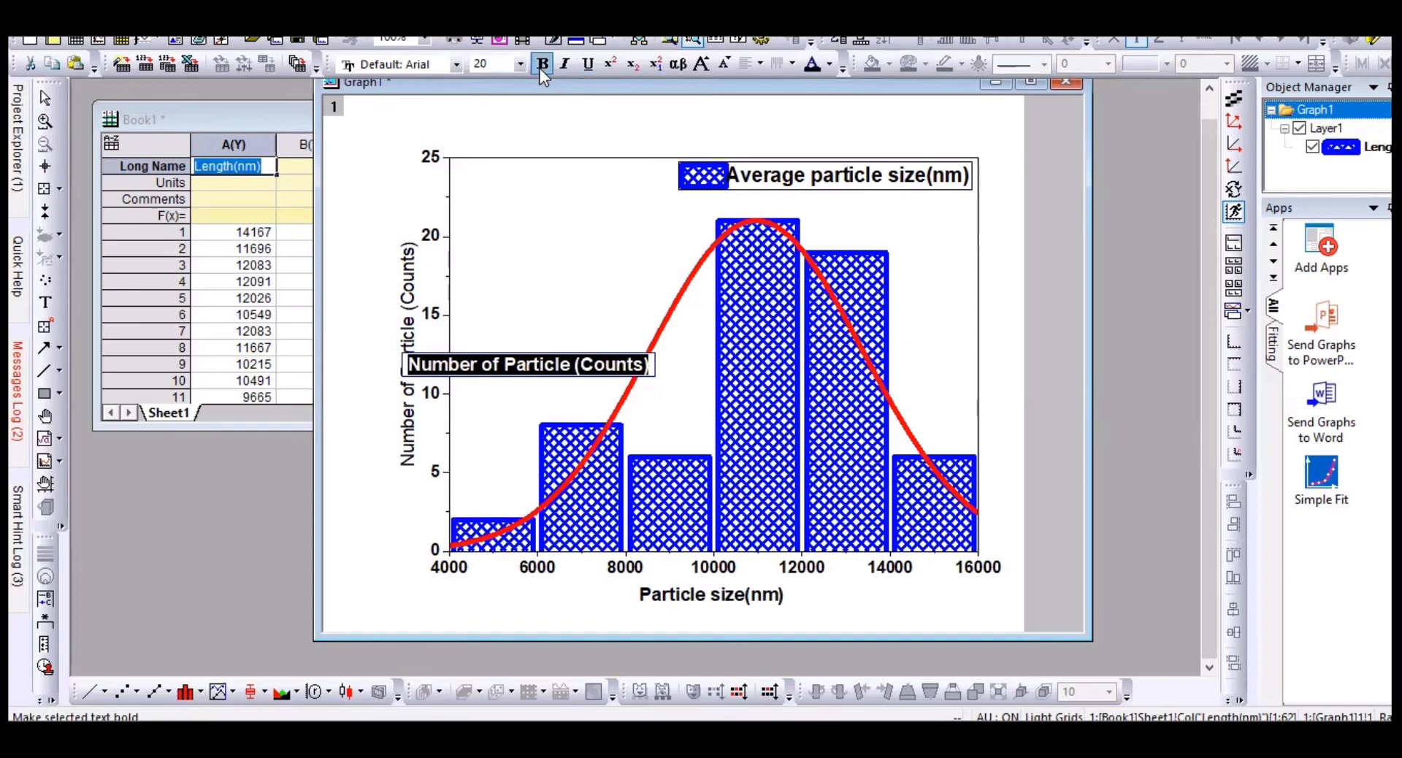
{"action": "left_click", "coordinate": [550, 176]}
{"action": "left_click_drag", "start_coordinate": [400, 281], "coordinate": [387, 281]}
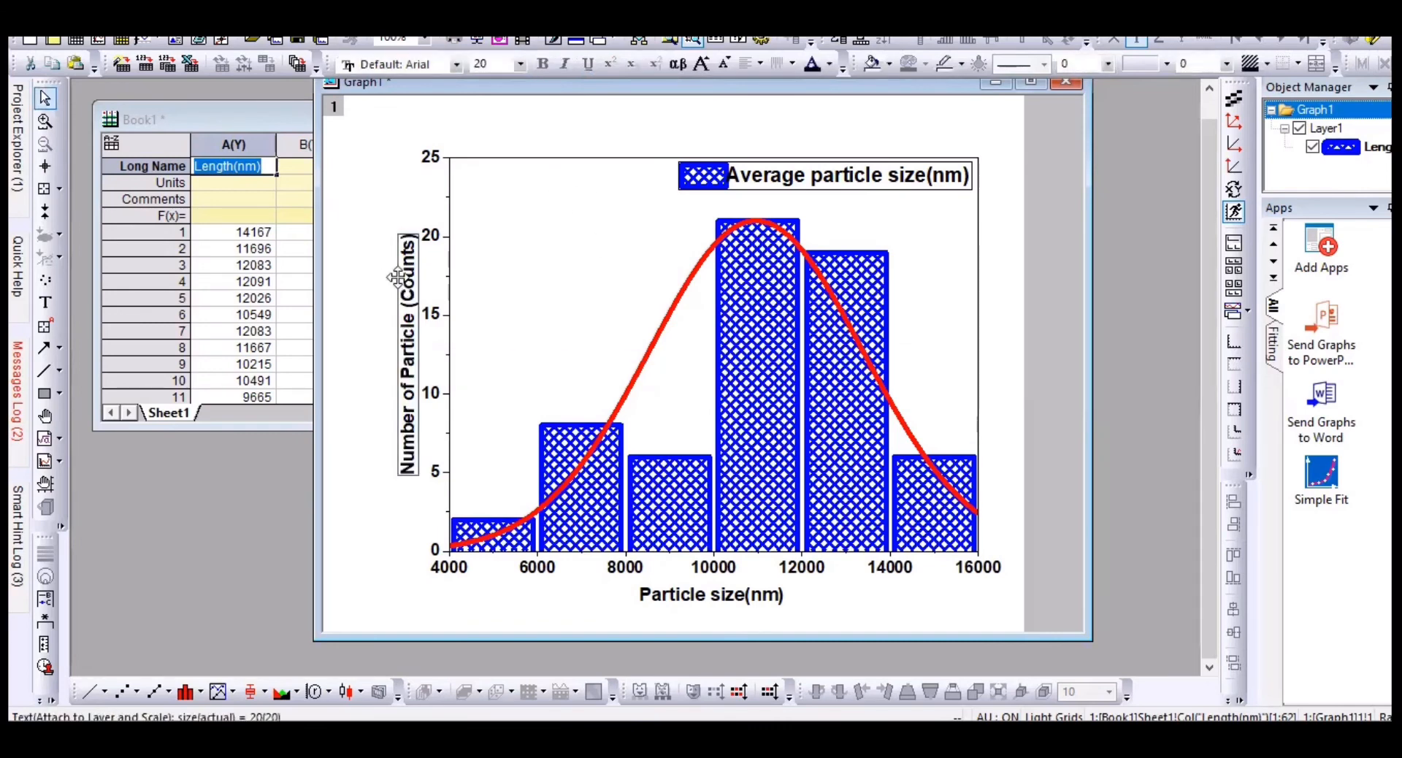
Step: Set both the y-axis and x-axis titles to font size 26
{"action": "left_click", "coordinate": [521, 65]}
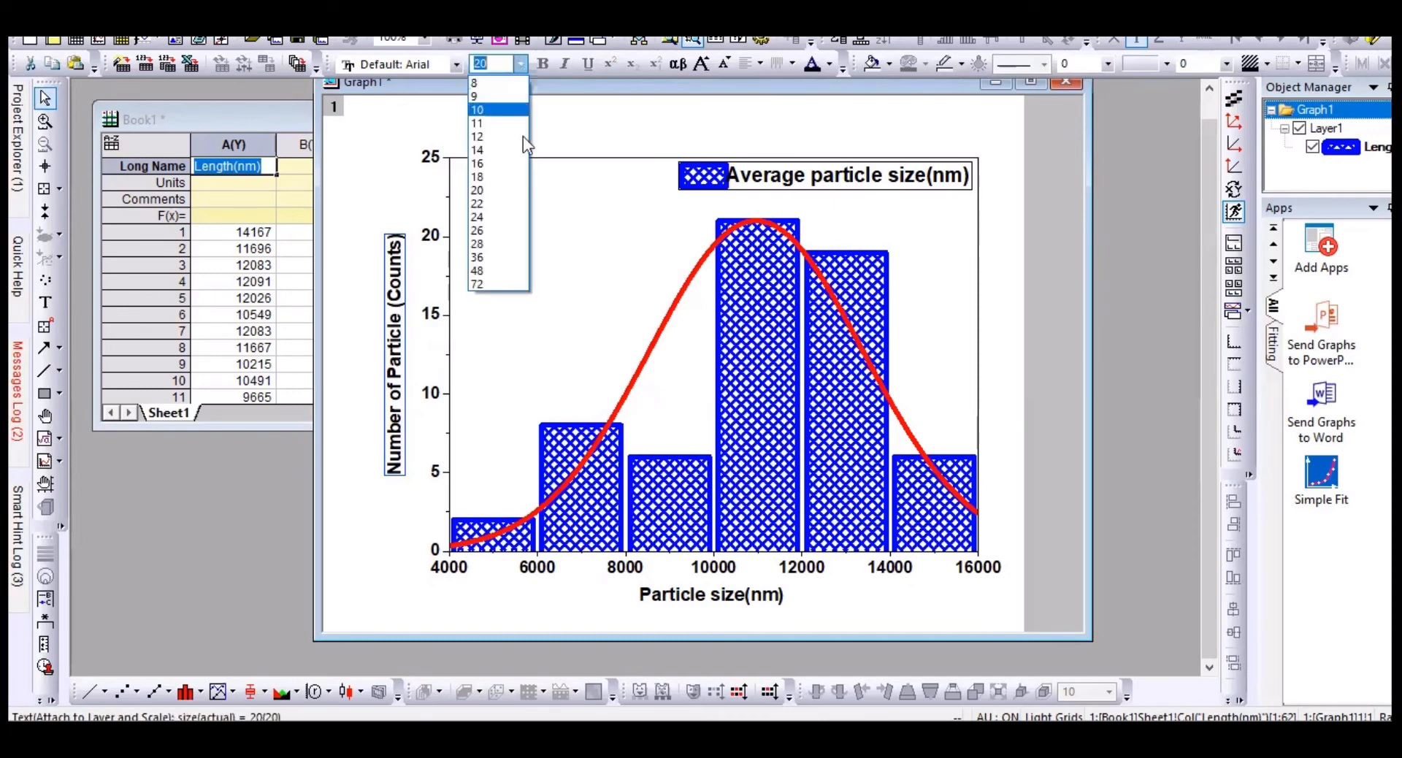
{"action": "left_click", "coordinate": [496, 231]}
{"action": "left_click", "coordinate": [705, 600]}
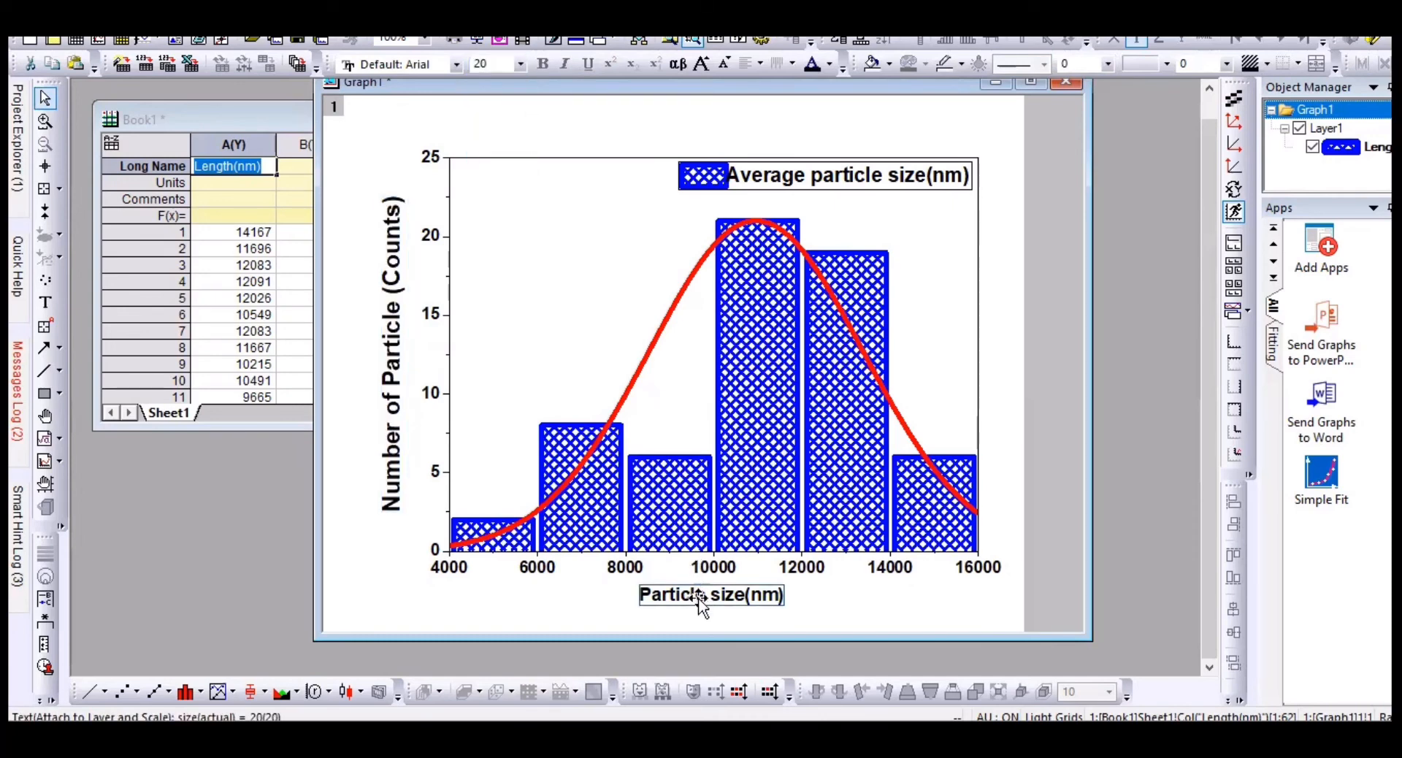
{"action": "double_click", "coordinate": [694, 605]}
{"action": "left_click_drag", "start_coordinate": [647, 597], "coordinate": [807, 612]}
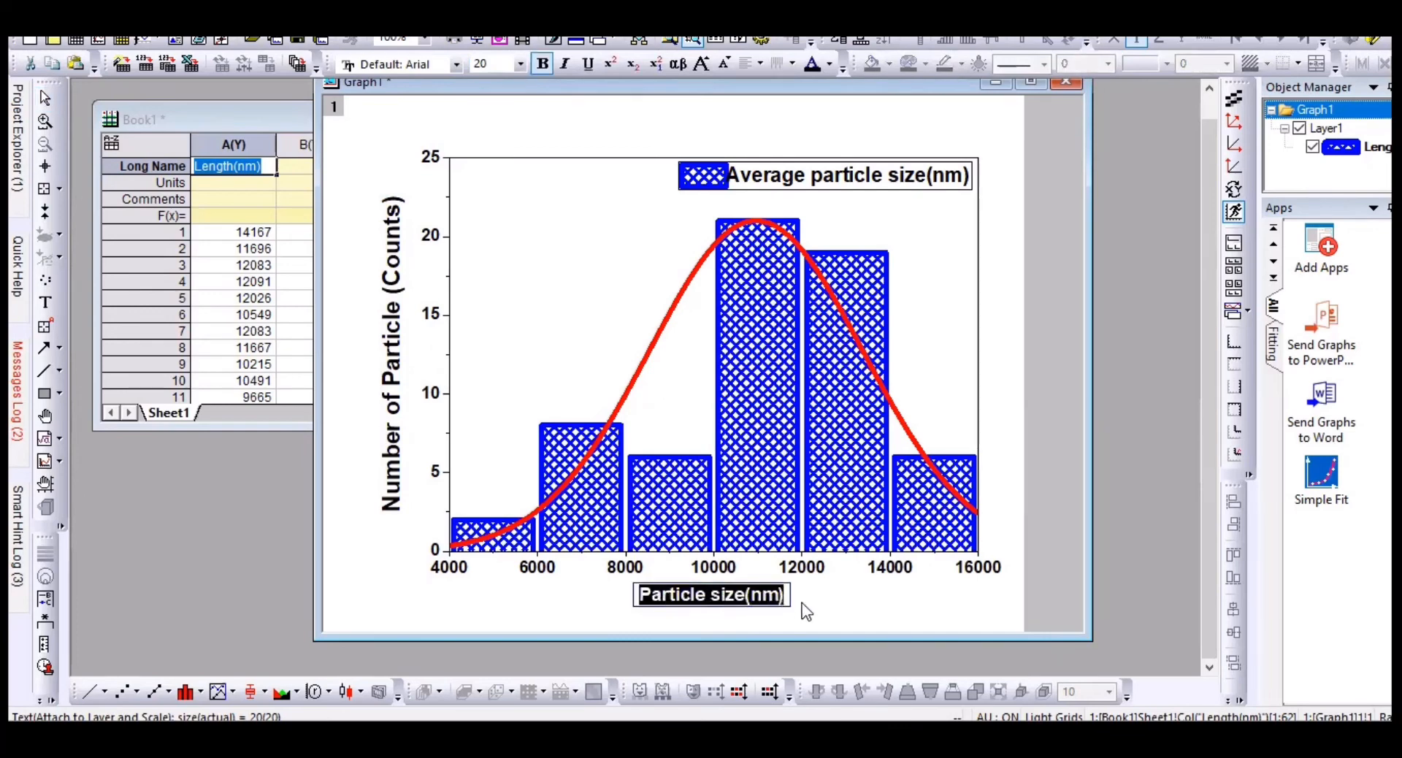
{"action": "left_click", "coordinate": [520, 65]}
{"action": "left_click", "coordinate": [496, 230]}
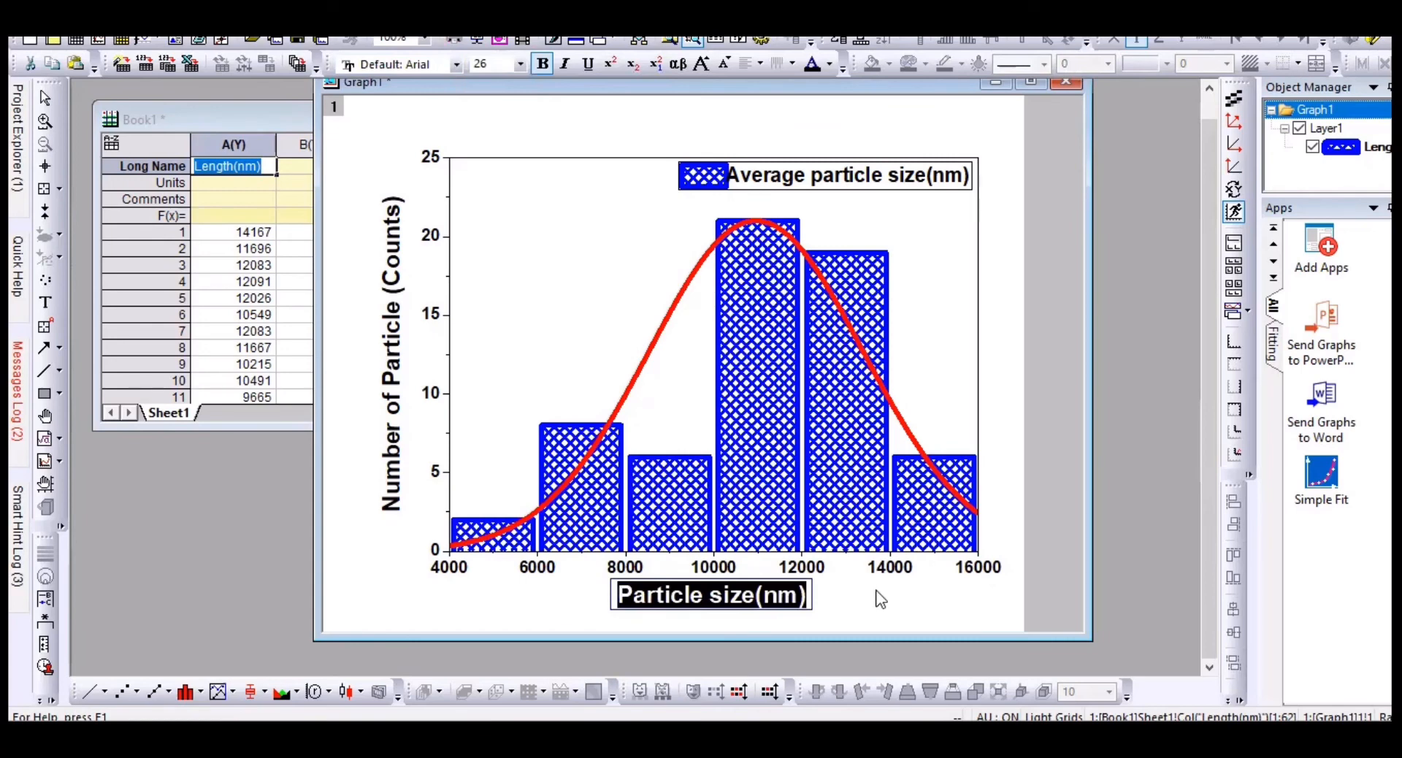
{"action": "left_click", "coordinate": [879, 602]}
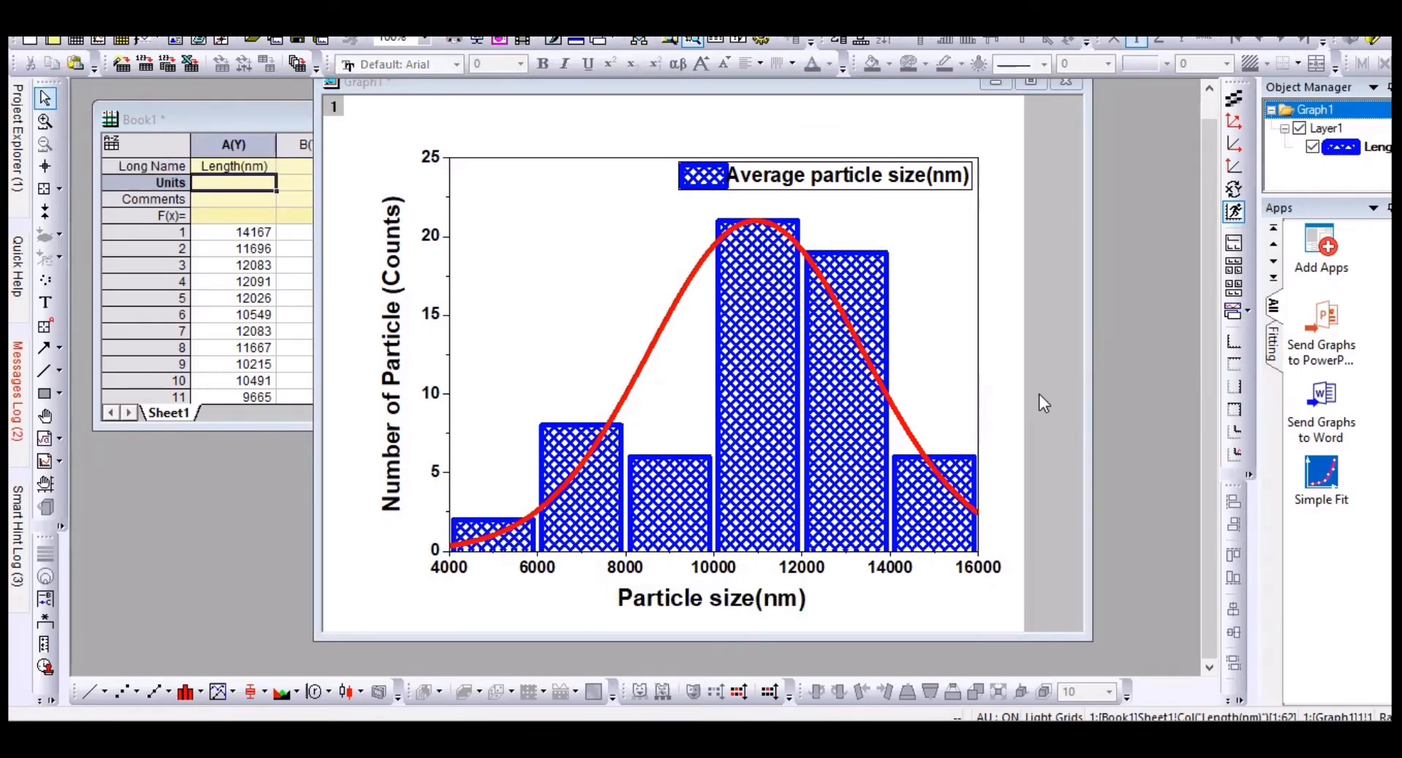
Step: Run Statistics on Column for Length(nm) and view the report (N 62, mean 10957.59677)
{"action": "left_click", "coordinate": [250, 126]}
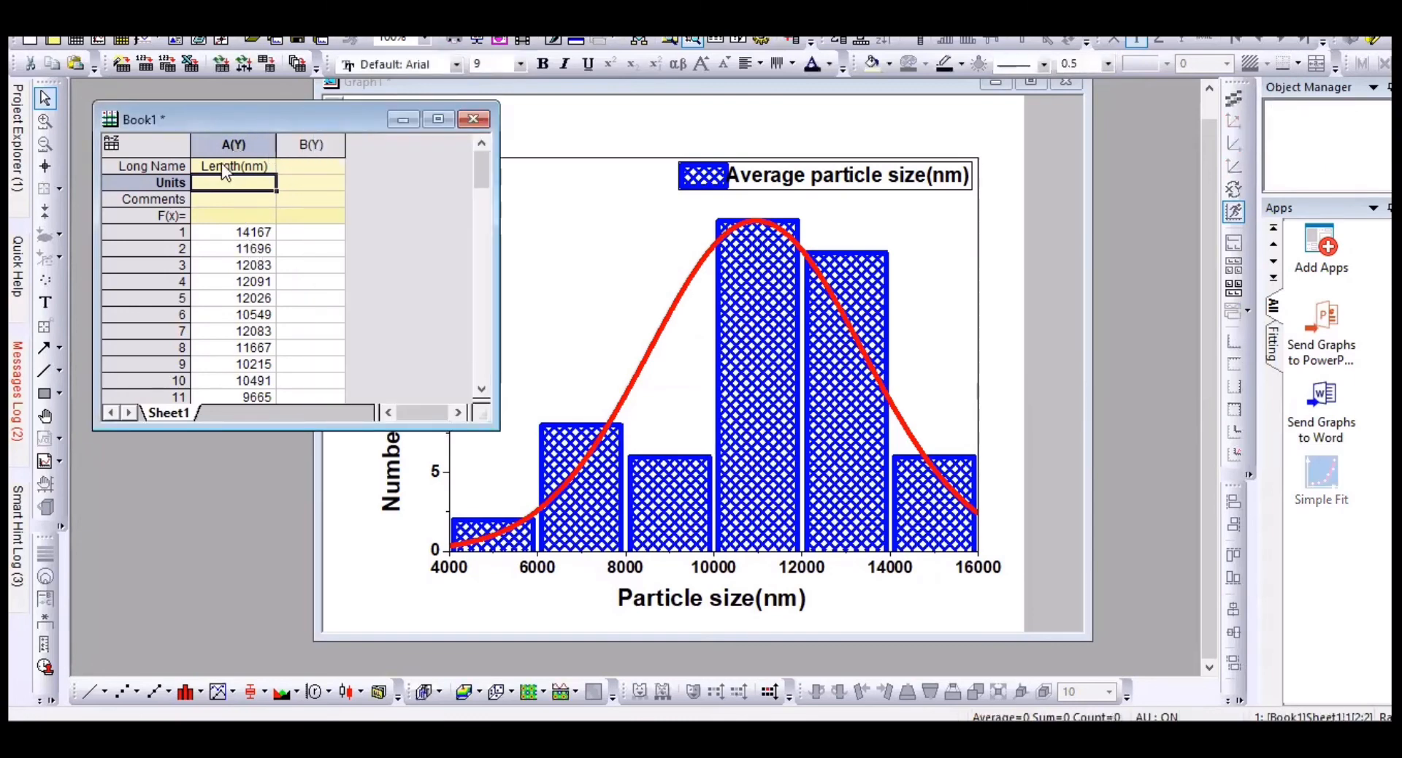
{"action": "left_click", "coordinate": [219, 142]}
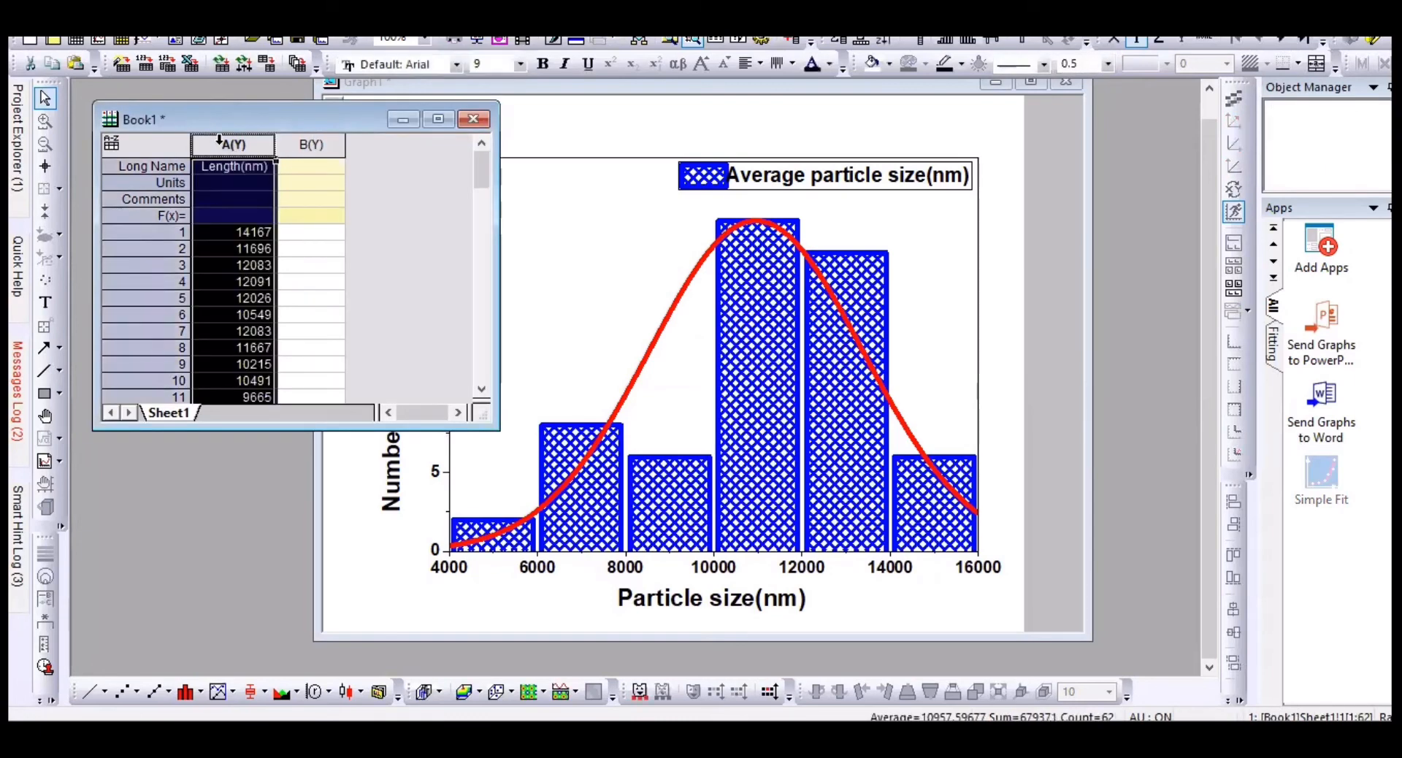
{"action": "right_click", "coordinate": [219, 149]}
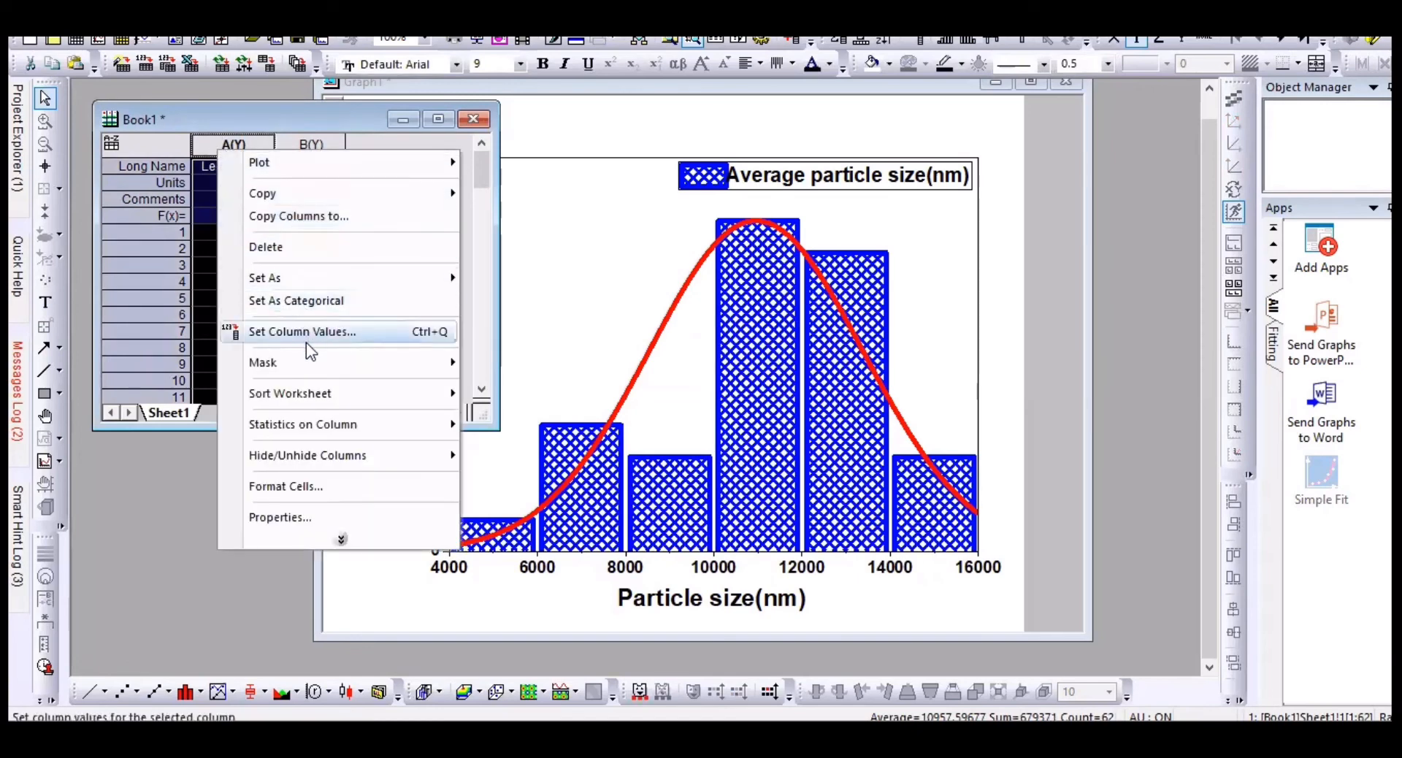
{"action": "mouse_move", "coordinate": [292, 429]}
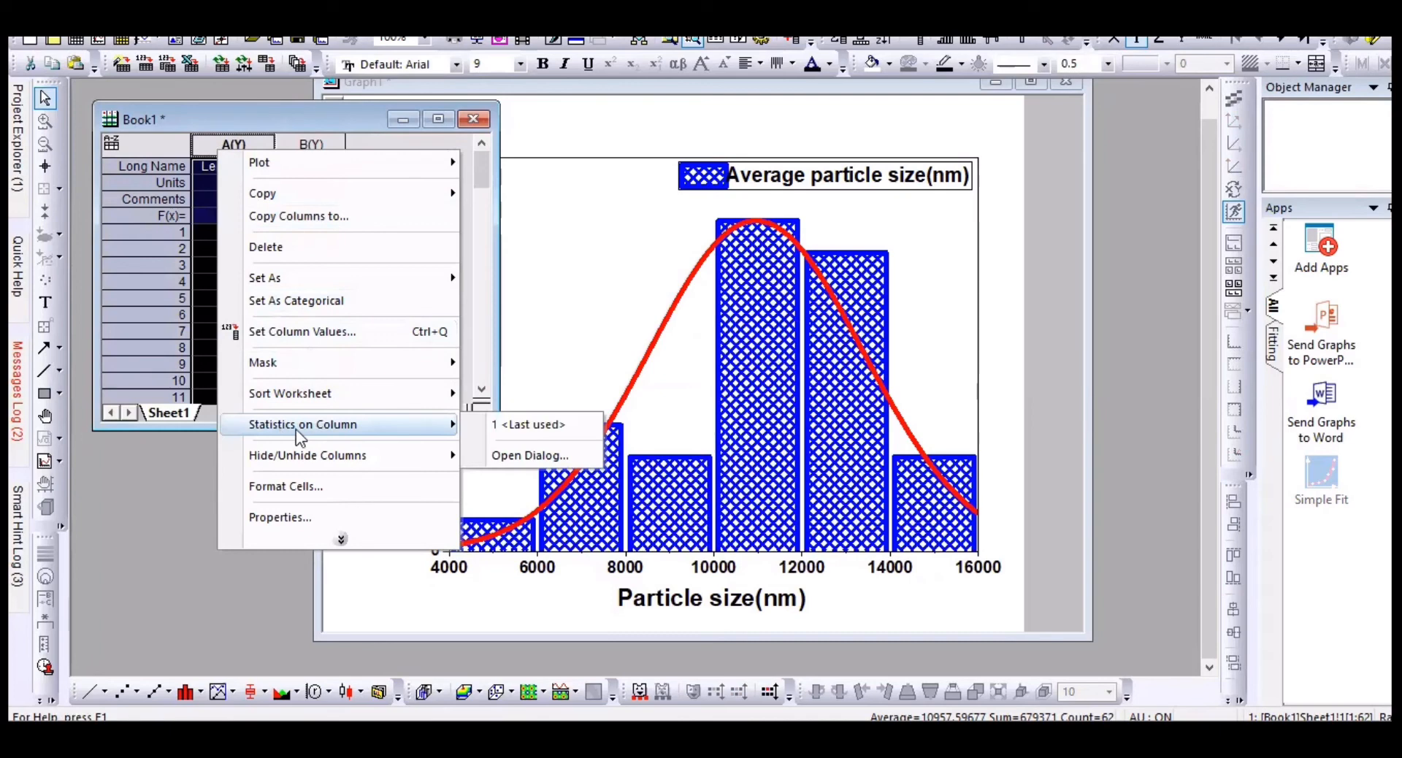
{"action": "left_click", "coordinate": [499, 456]}
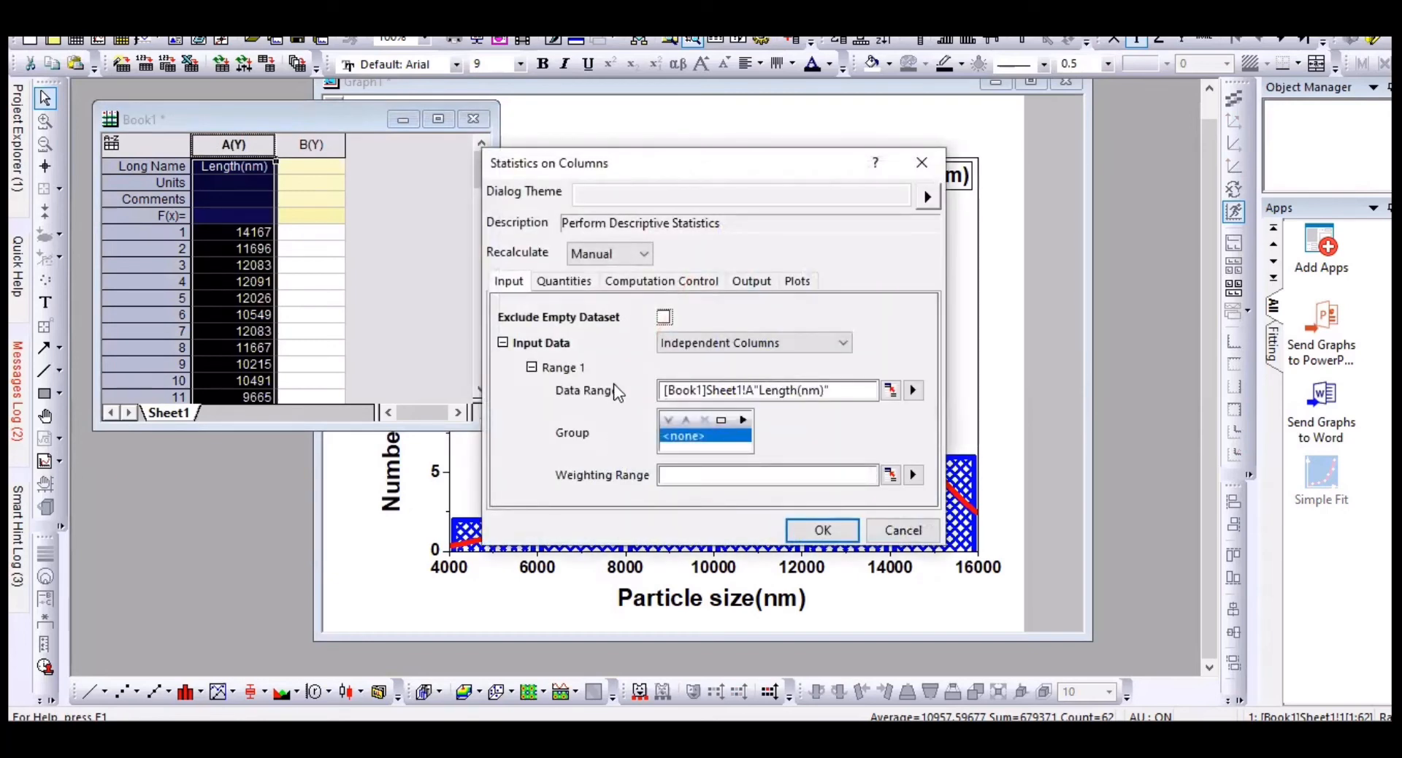
{"action": "left_click", "coordinate": [823, 531]}
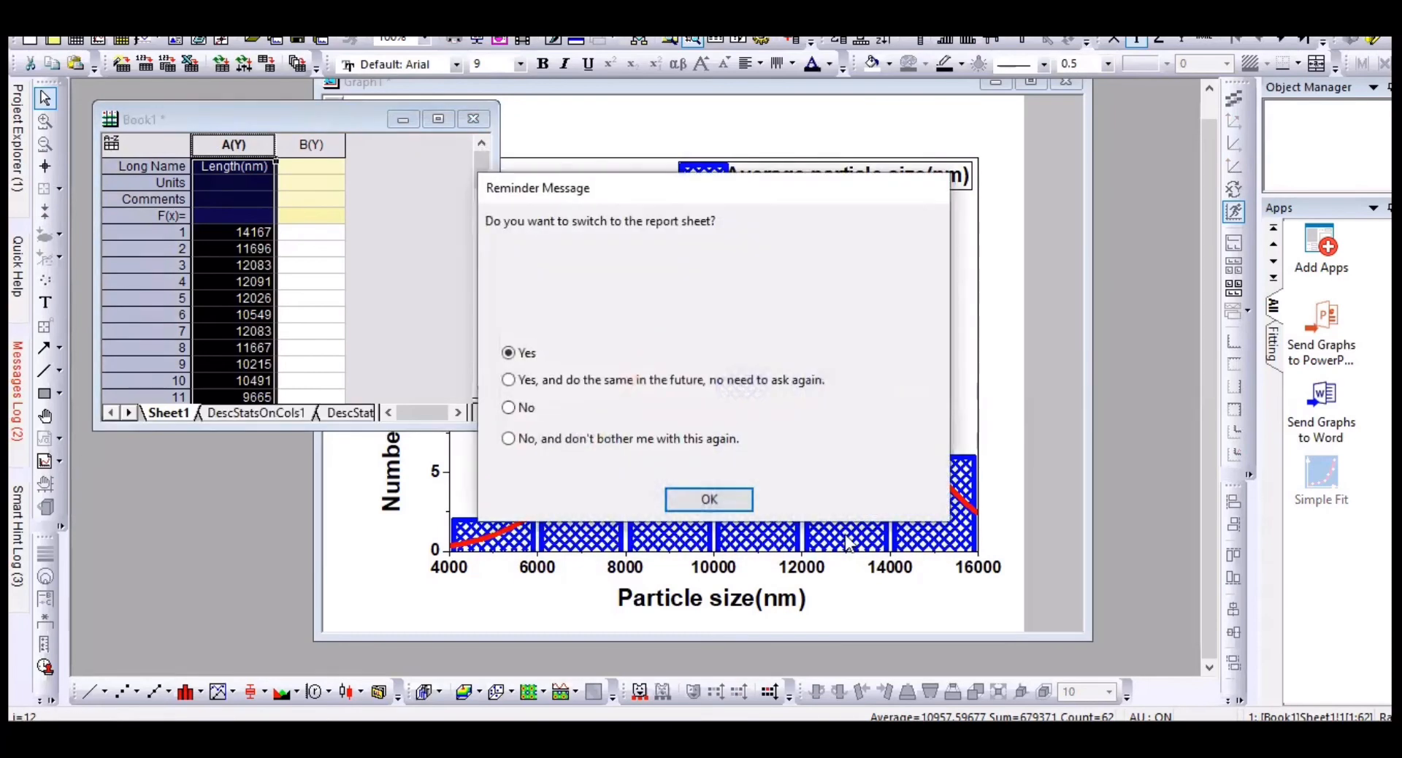
{"action": "left_click", "coordinate": [730, 508]}
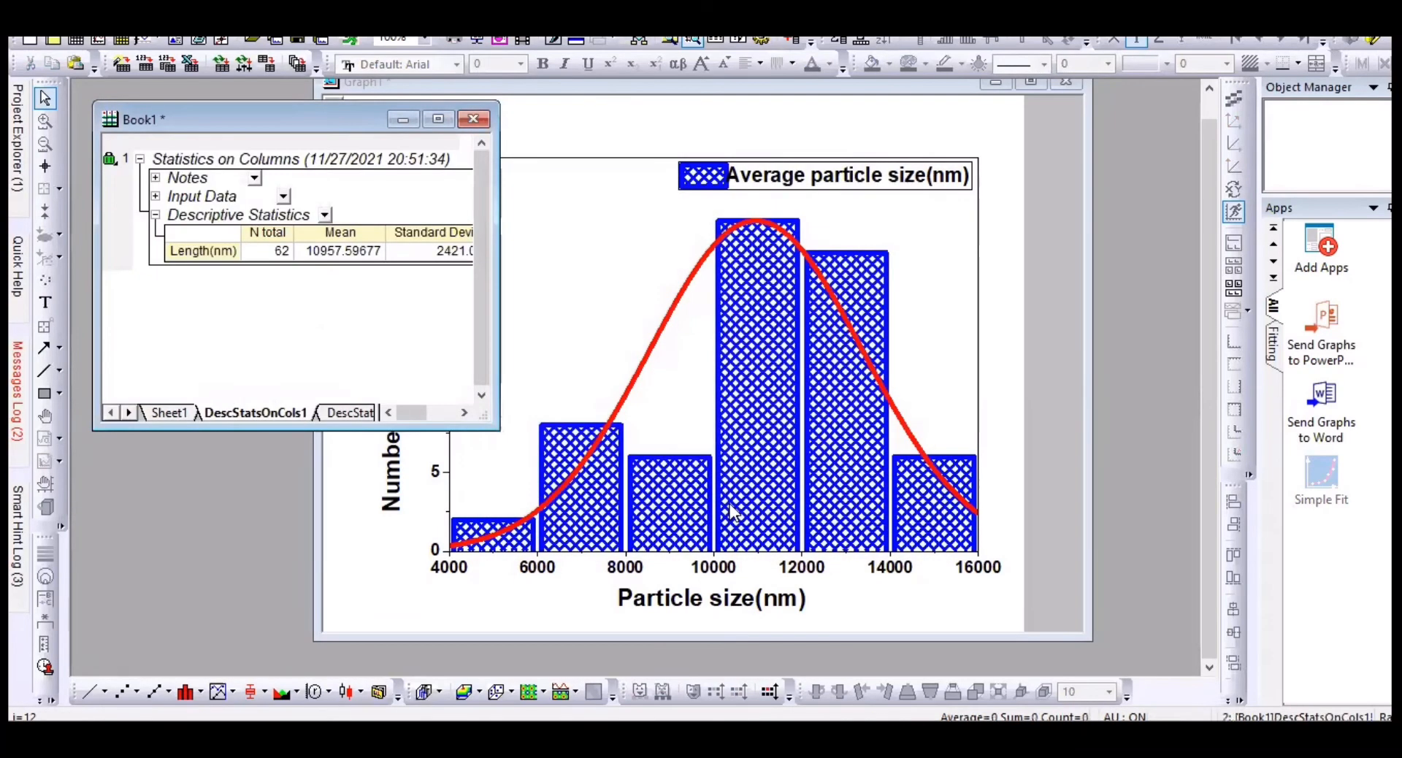
{"action": "left_click", "coordinate": [444, 128]}
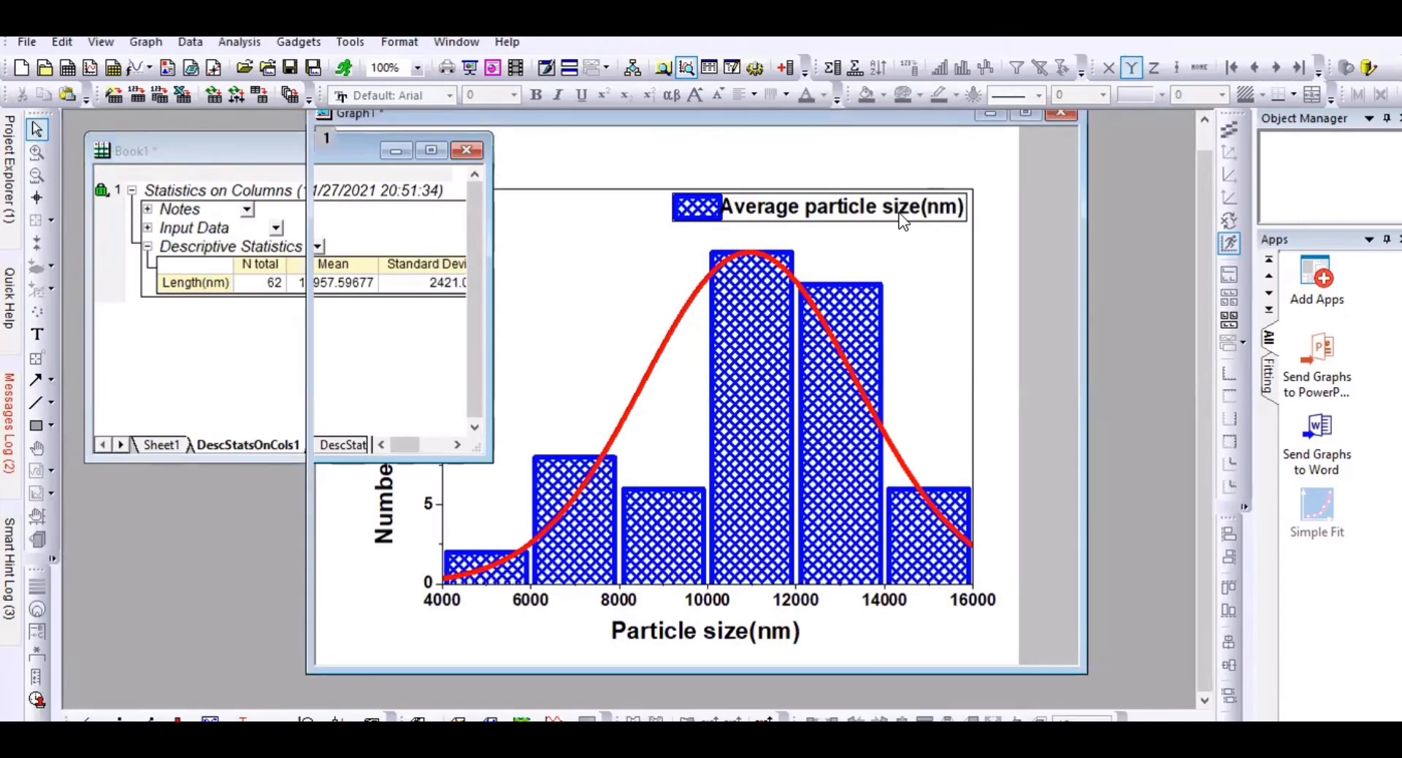
Step: Add the mean 10958 to the legend text and drag the legend left
{"action": "double_click", "coordinate": [851, 219]}
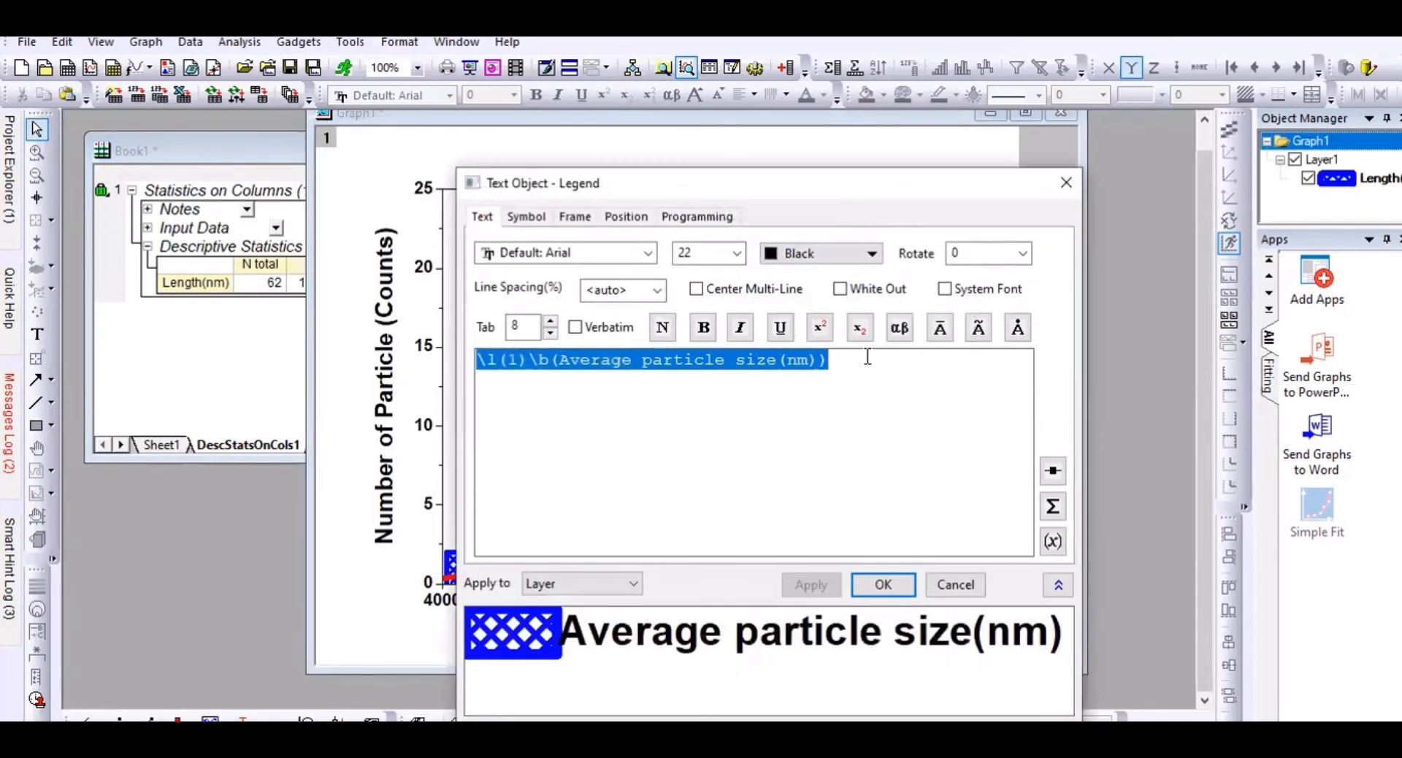
{"action": "left_click", "coordinate": [838, 367]}
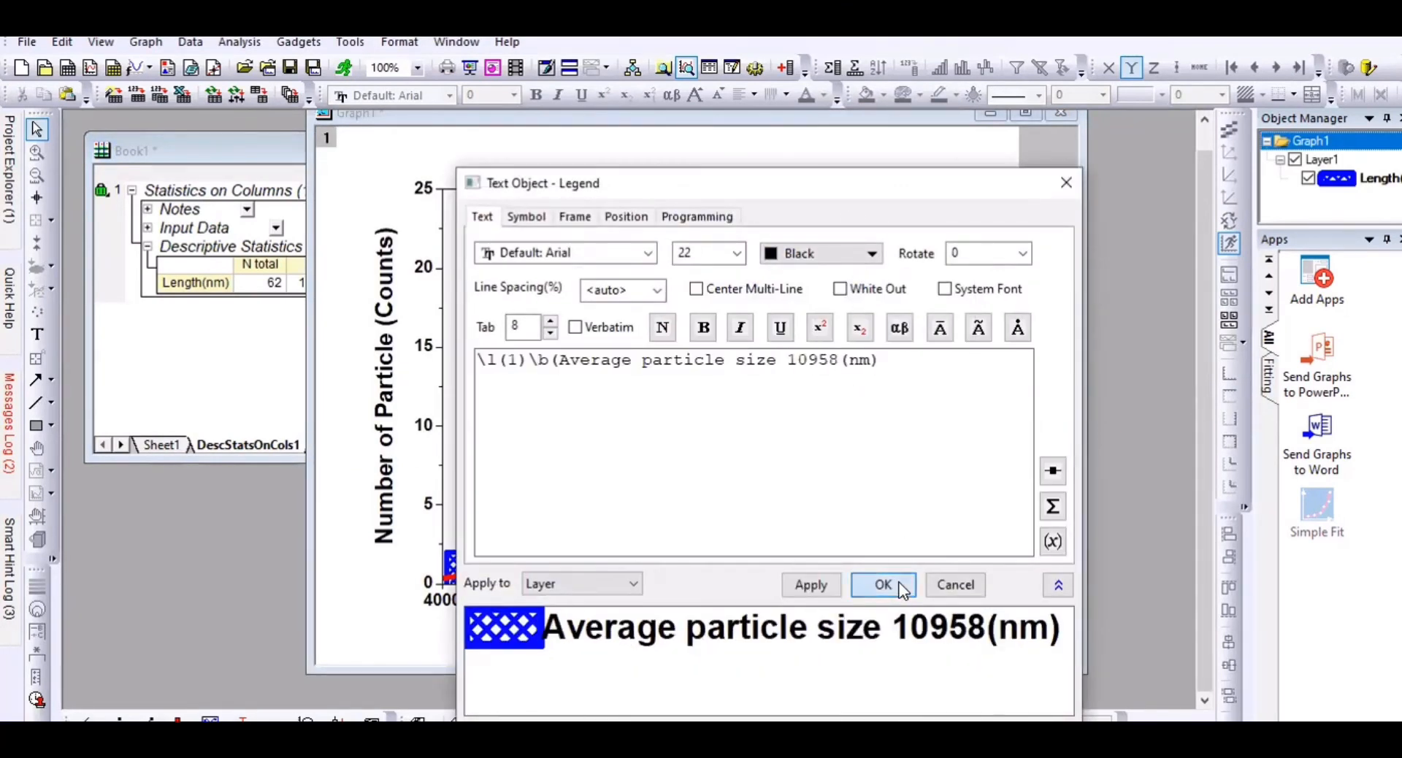
{"action": "left_click", "coordinate": [900, 586]}
{"action": "left_click_drag", "start_coordinate": [885, 222], "coordinate": [822, 233]}
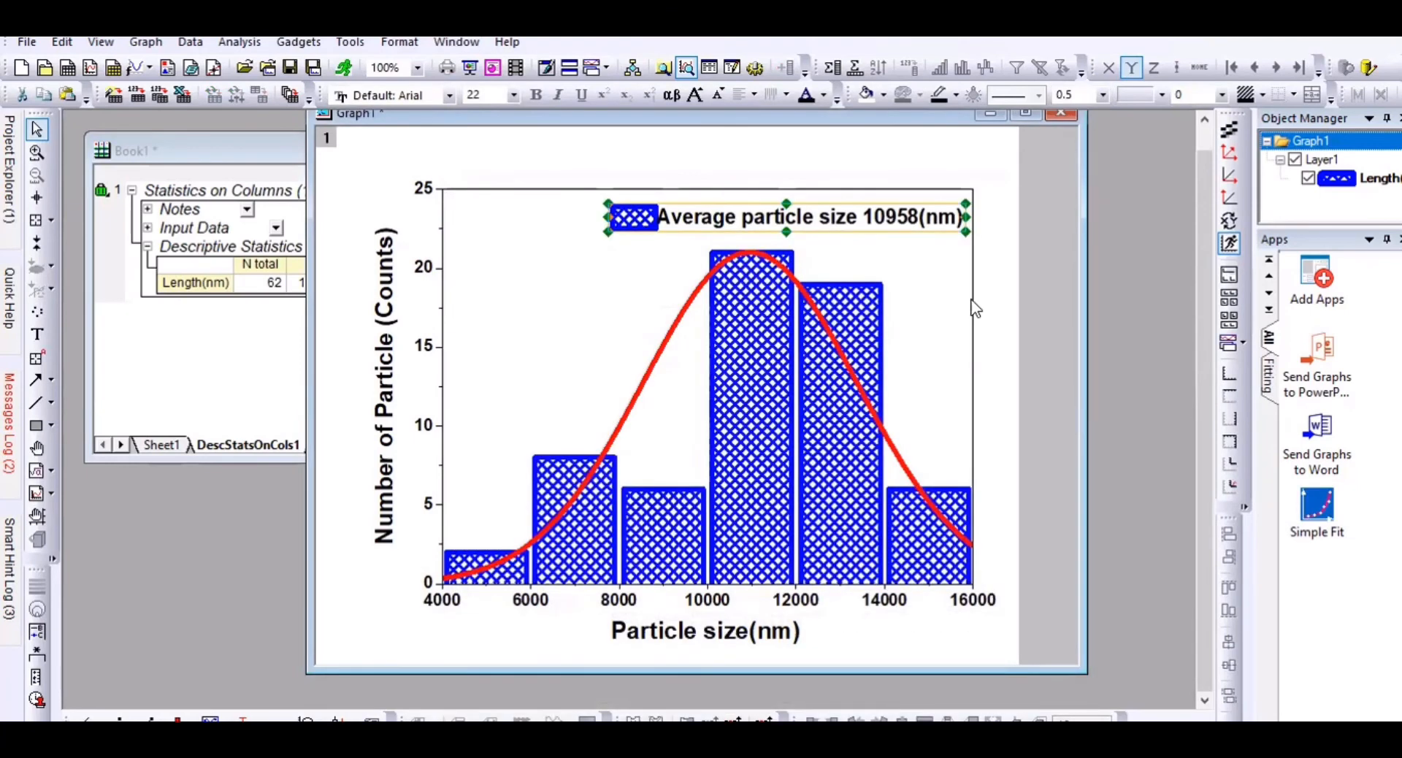
{"action": "left_click", "coordinate": [1026, 371]}
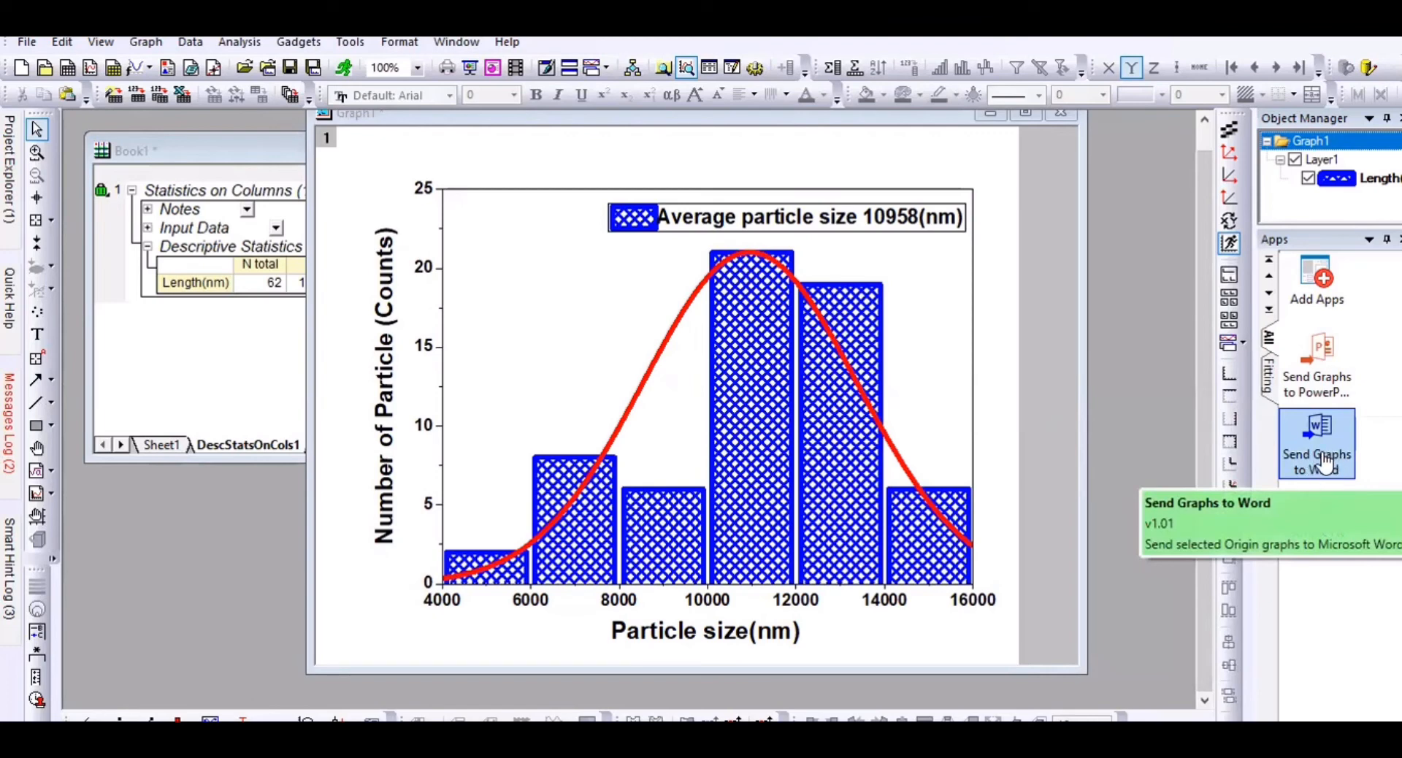
Step: Start a graph export from the File menu, then cancel the Export Graphs: expGraph dialog
{"action": "left_click", "coordinate": [28, 42]}
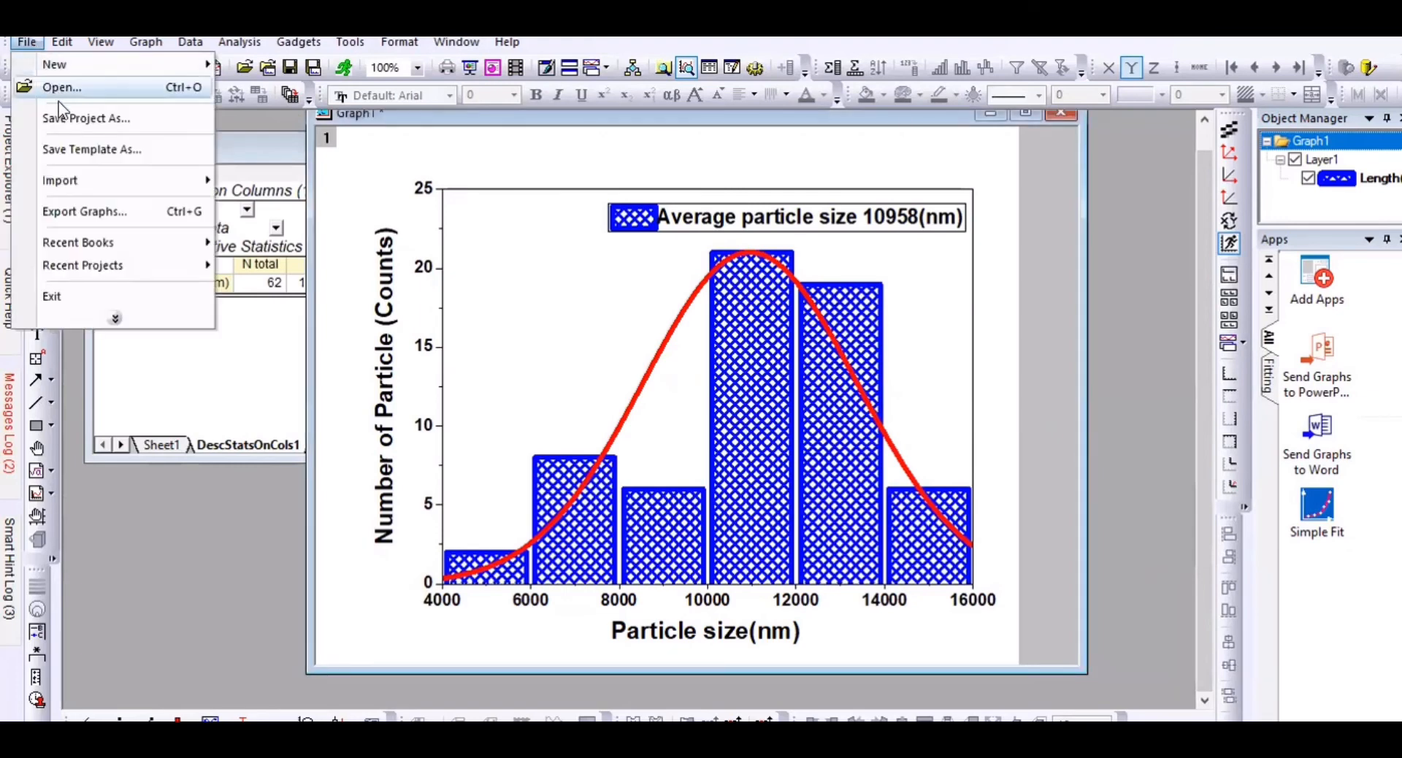
{"action": "left_click", "coordinate": [118, 215]}
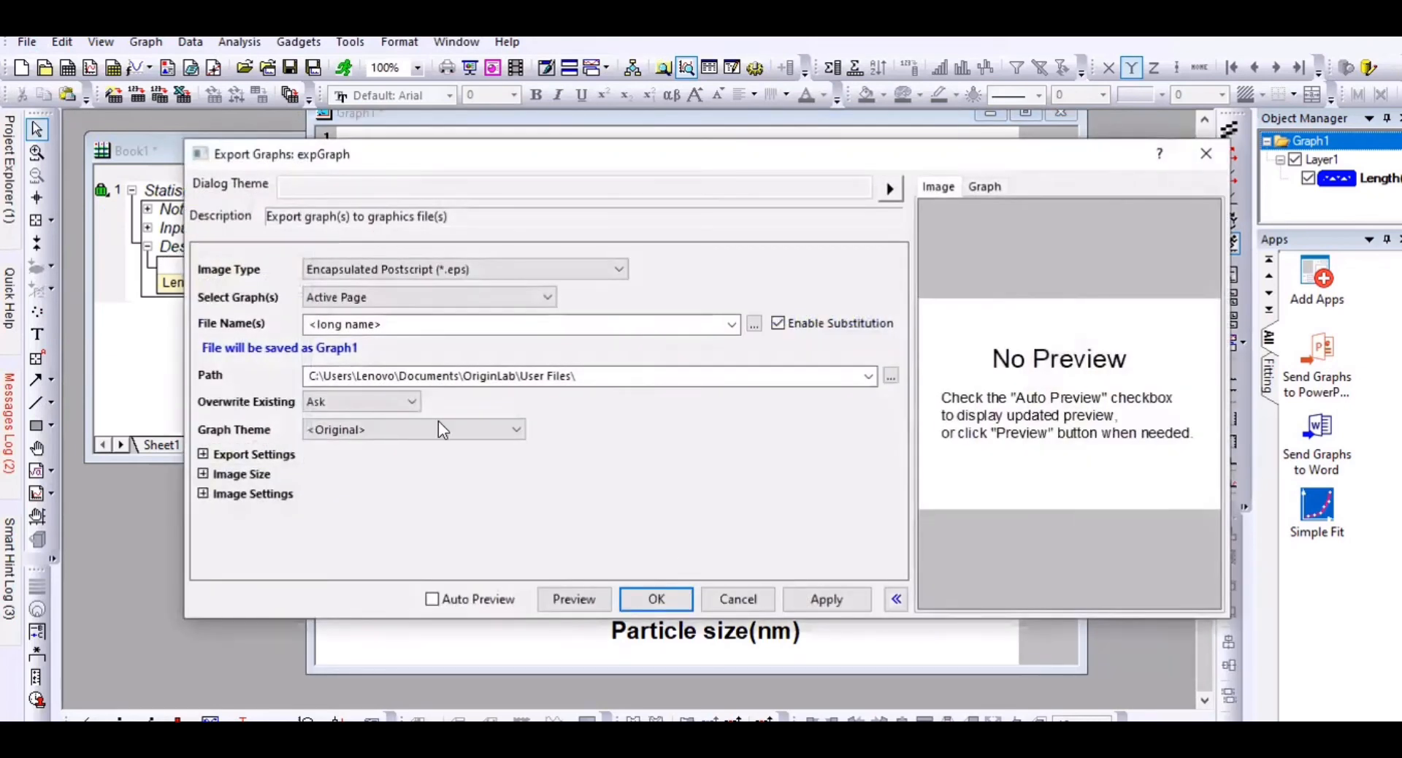
{"action": "left_click", "coordinate": [810, 606]}
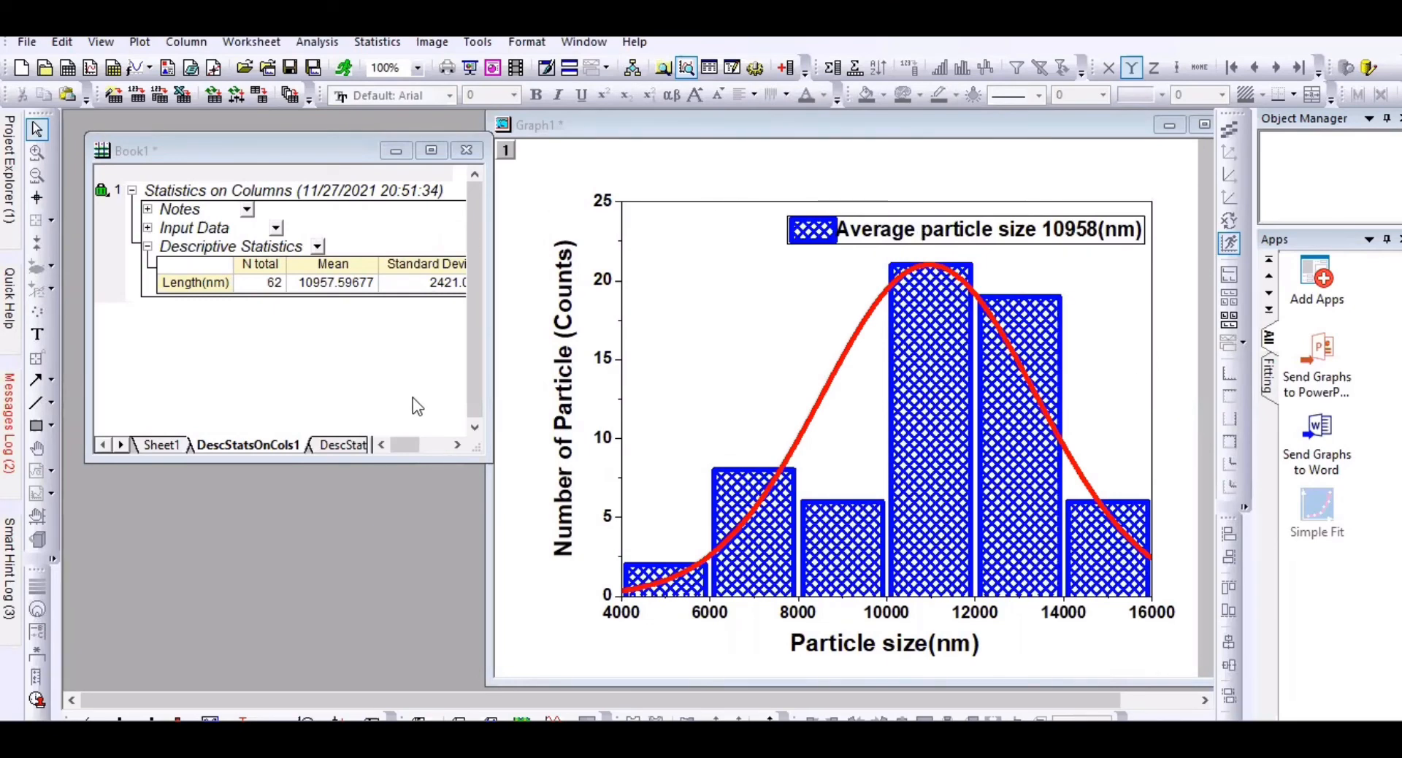
{"action": "mouse_move", "coordinate": [937, 752]}
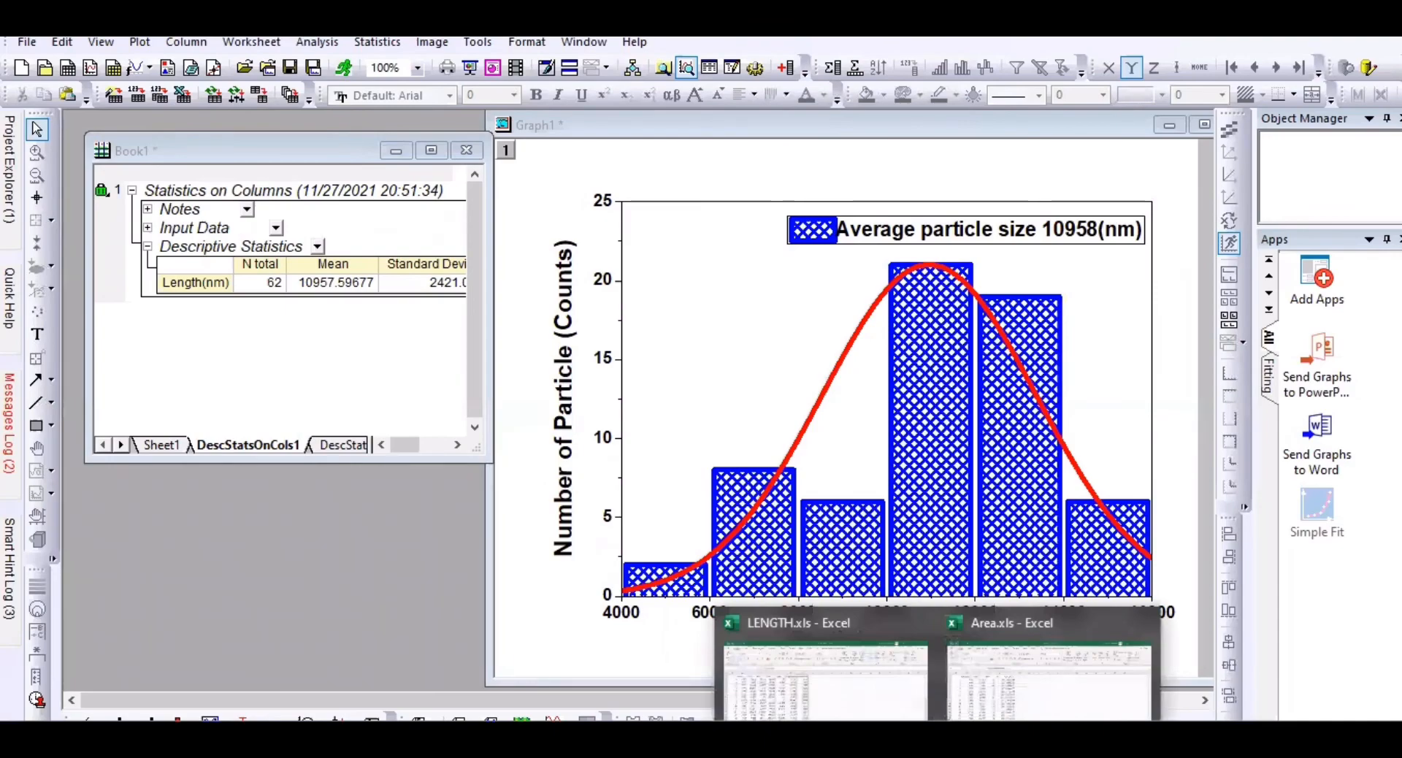
Step: Copy column F (Area(m²)) in Excel's Area.xls, then switch back to OriginPro
{"action": "left_click", "coordinate": [1048, 679]}
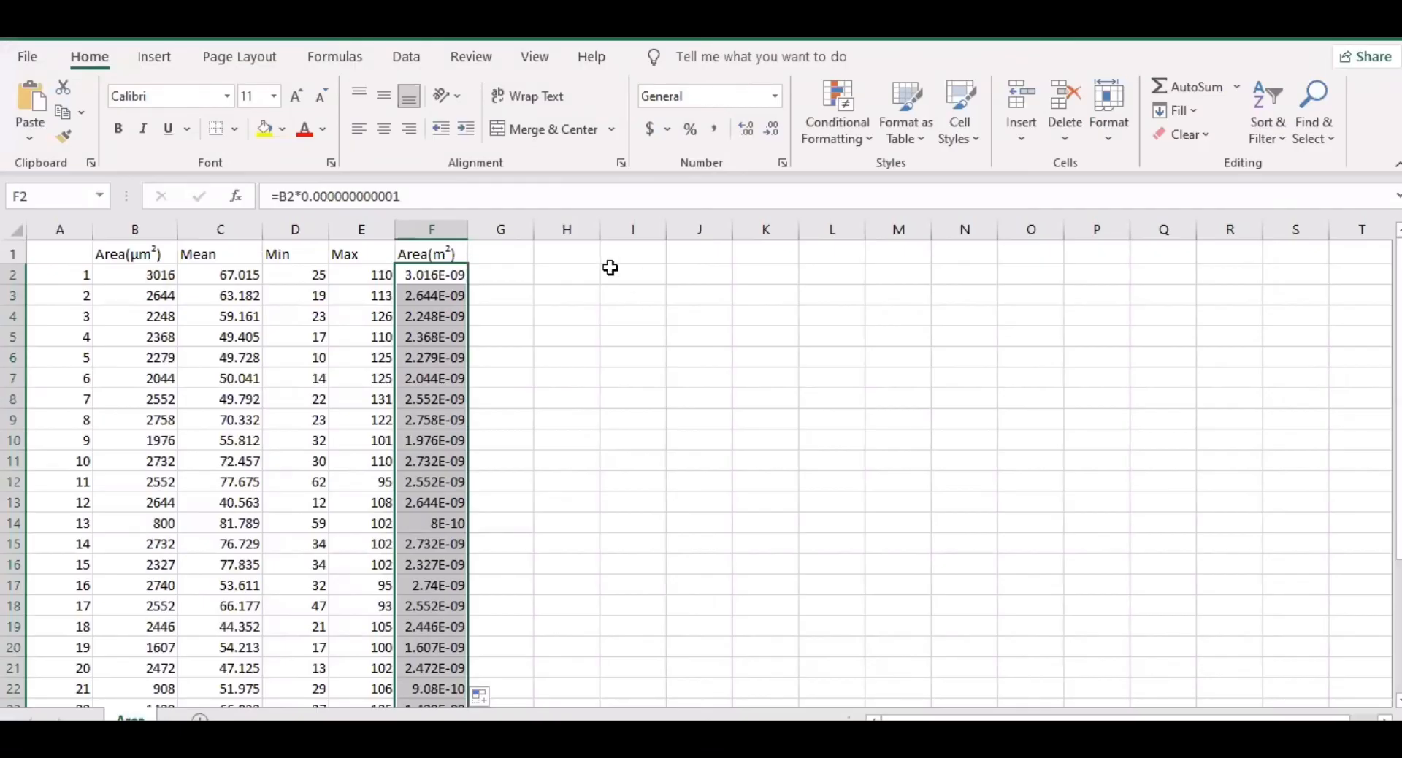
{"action": "left_click", "coordinate": [444, 229]}
{"action": "right_click", "coordinate": [442, 227]}
{"action": "left_click", "coordinate": [503, 274]}
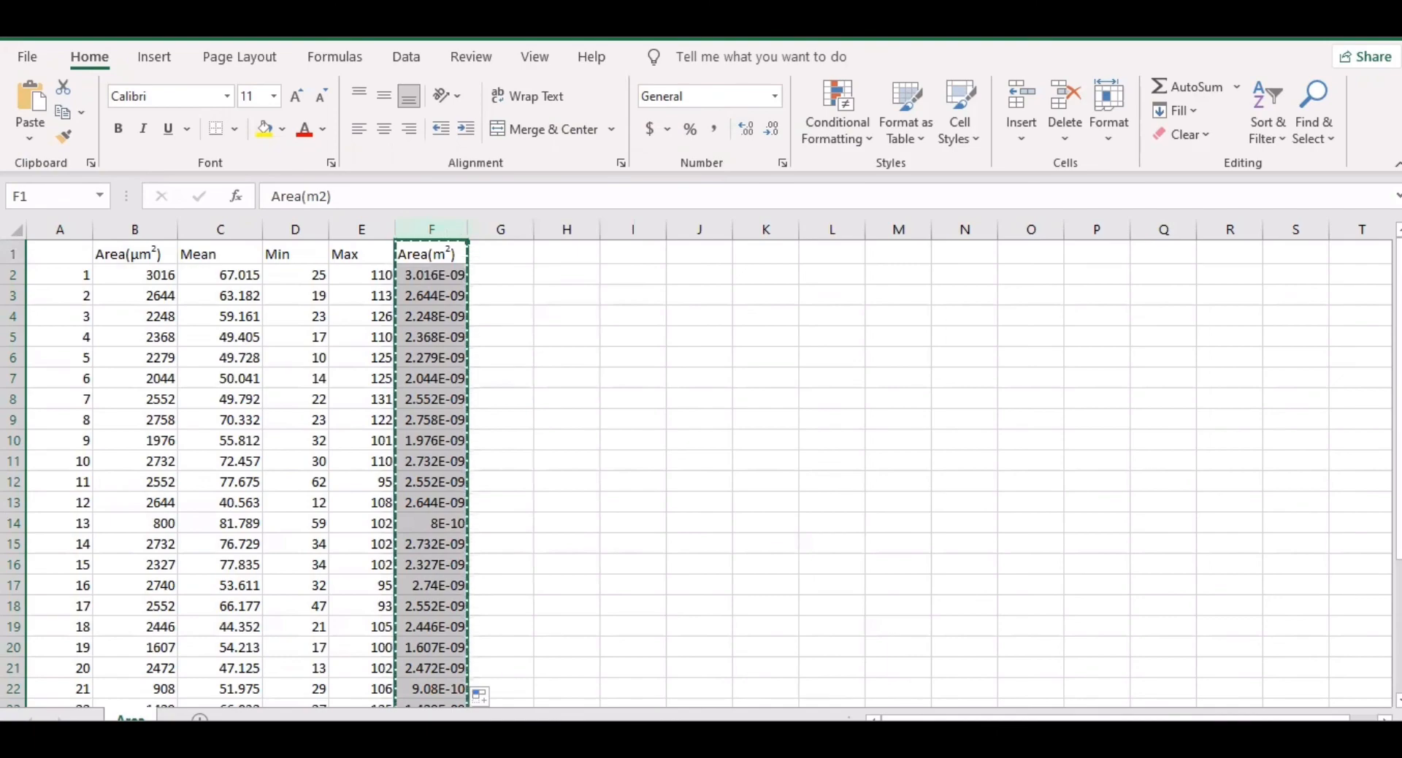
{"action": "left_click", "coordinate": [525, 668]}
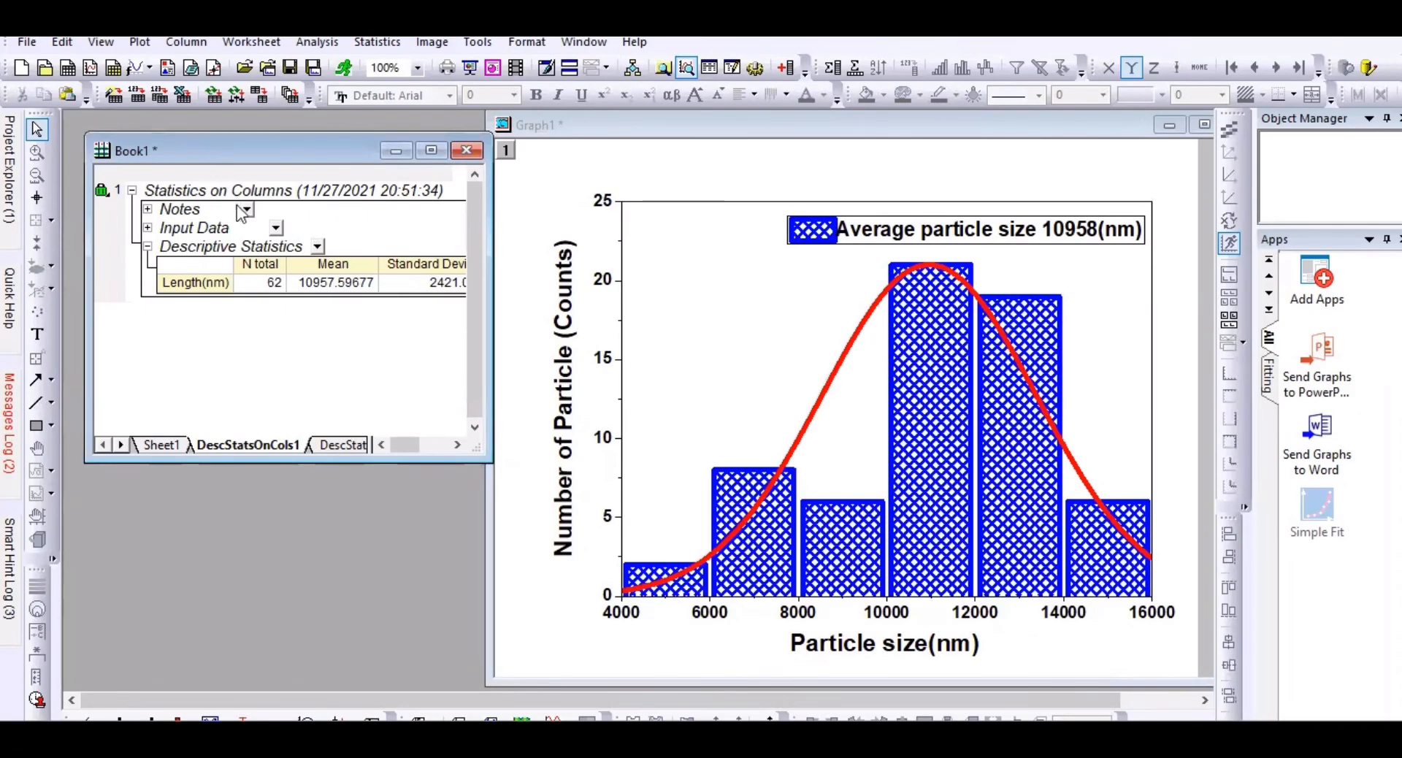
Step: Paste the copied Area values into column B of Sheet1
{"action": "left_click", "coordinate": [158, 445]}
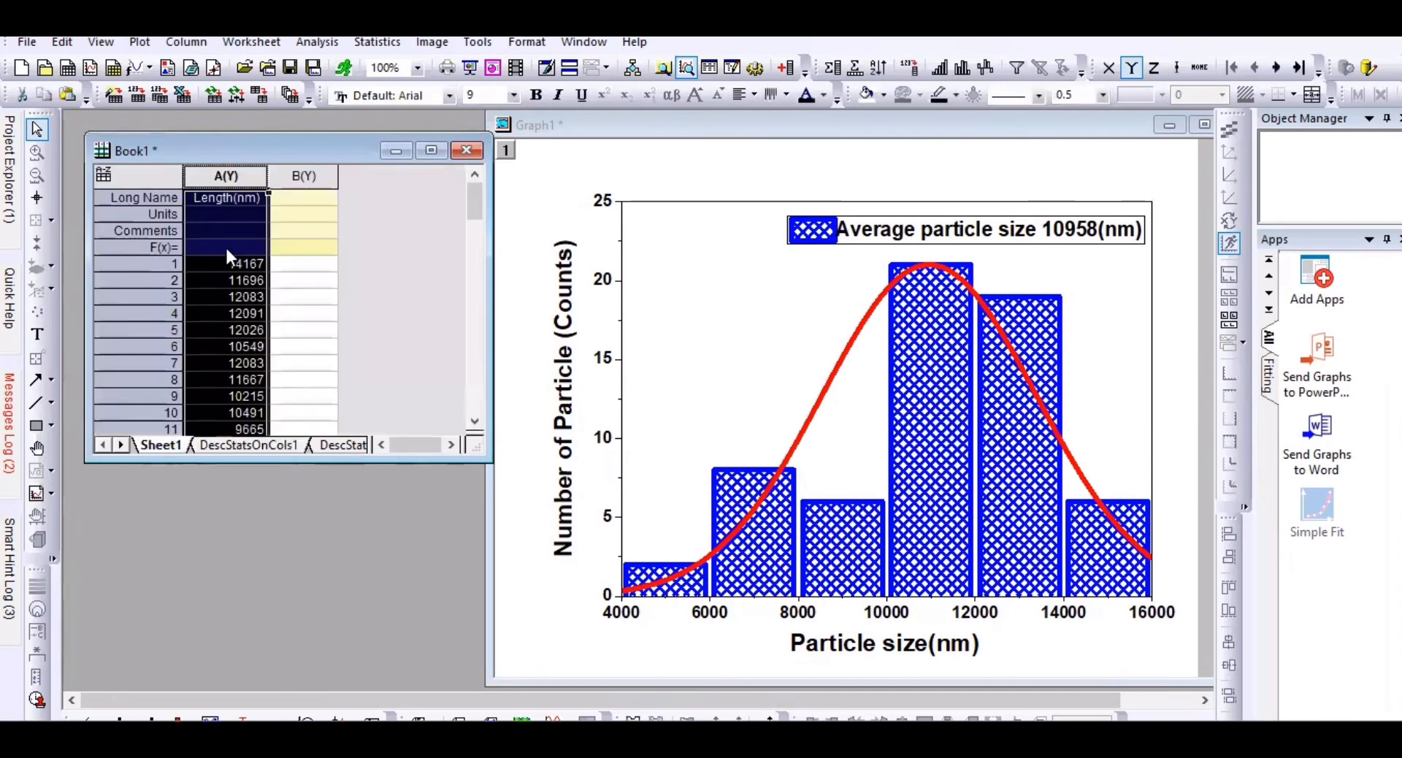
{"action": "left_click", "coordinate": [292, 199]}
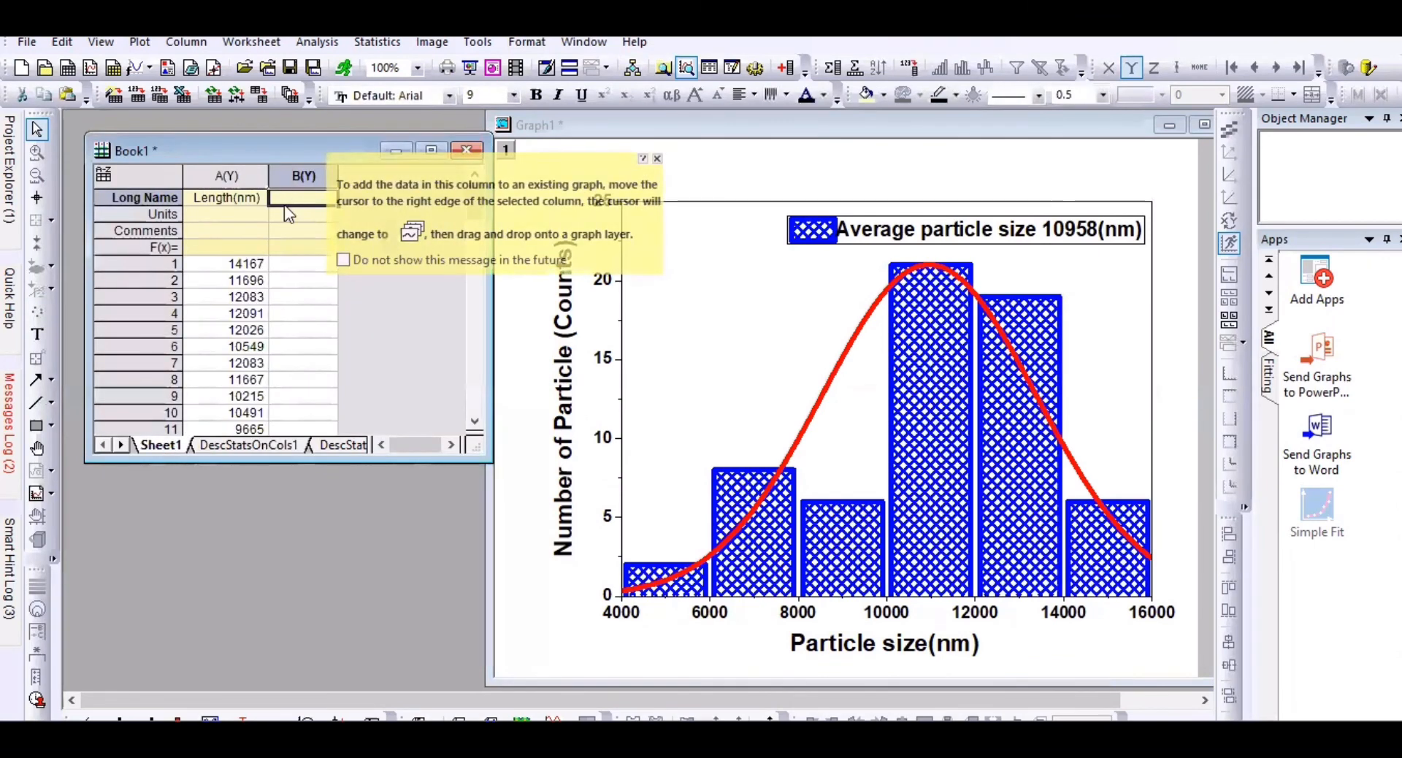
{"action": "left_click", "coordinate": [284, 264]}
{"action": "left_click", "coordinate": [282, 246]}
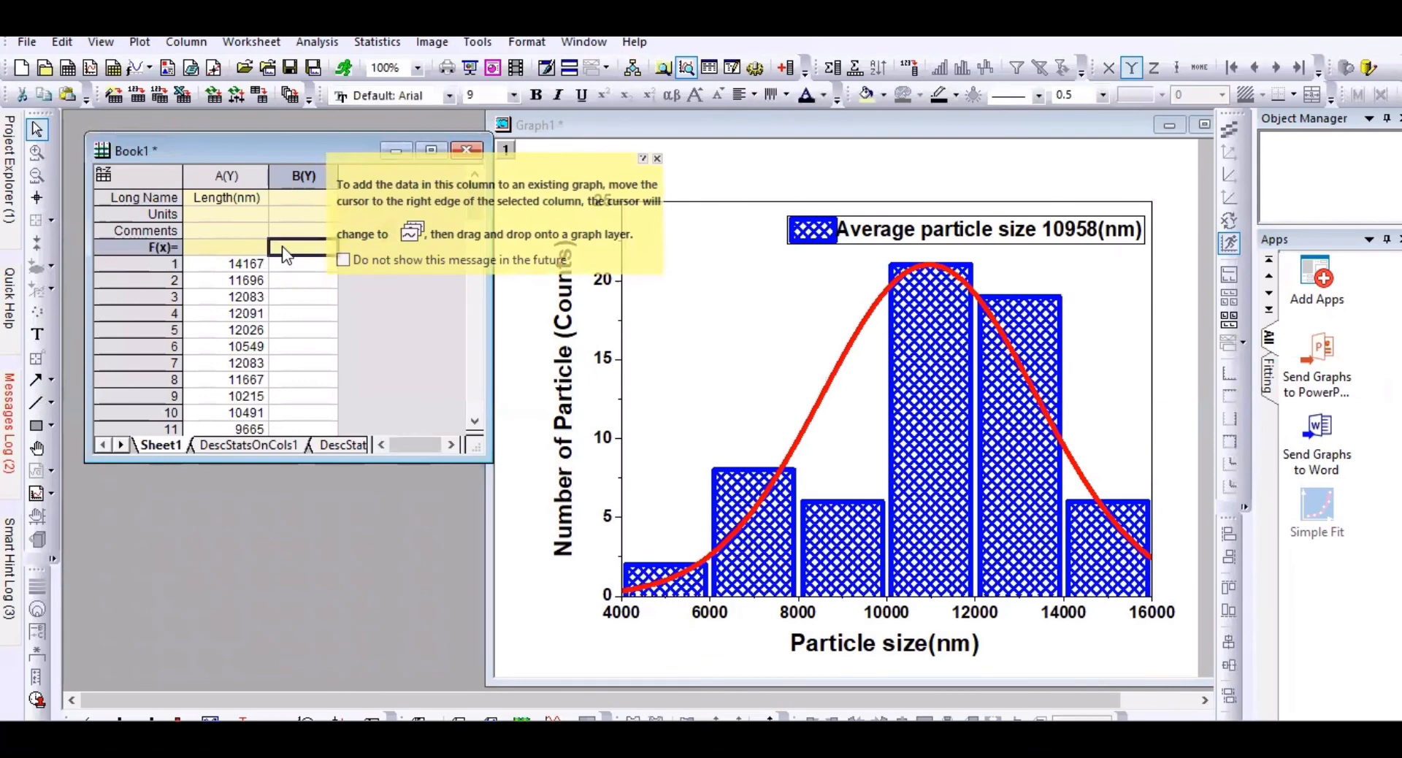
{"action": "right_click", "coordinate": [281, 246]}
{"action": "left_click", "coordinate": [325, 283]}
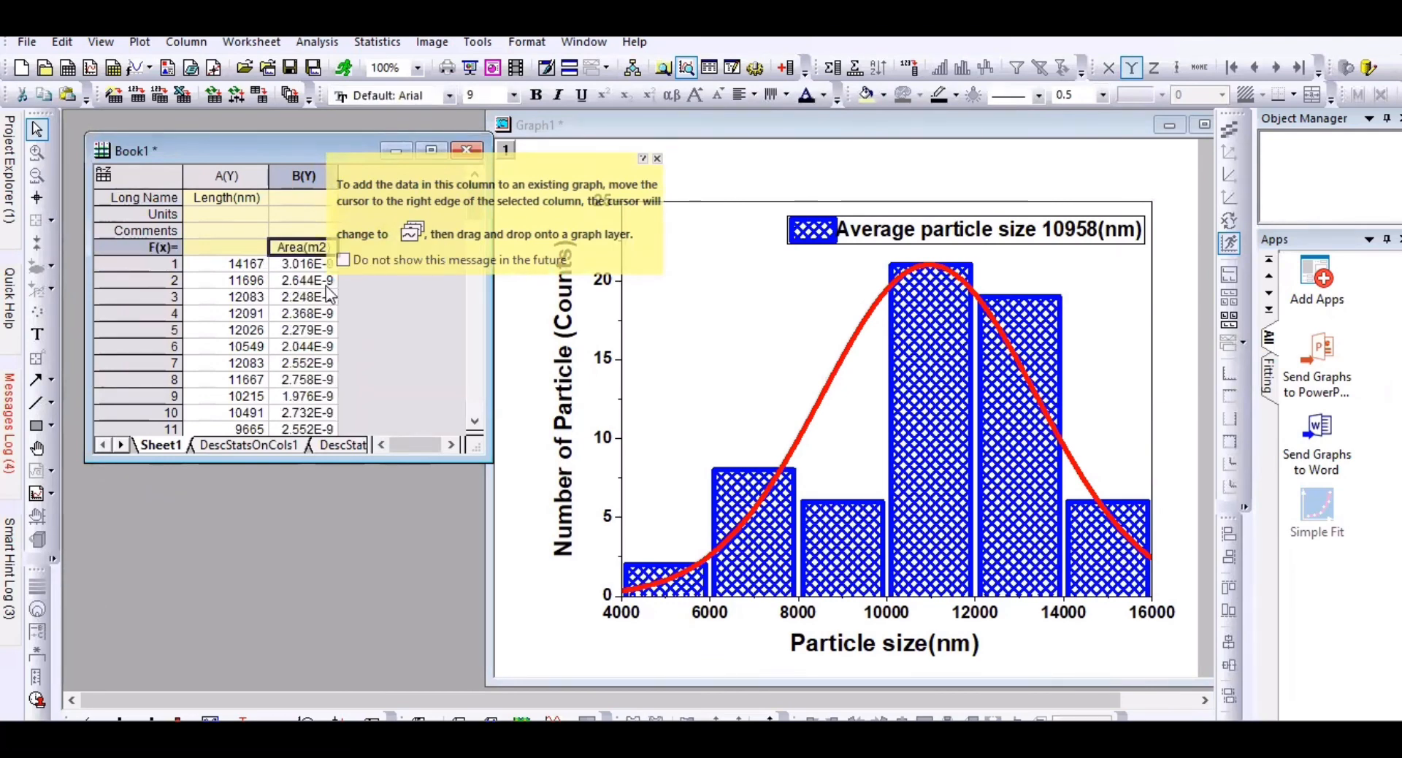
Step: Move the pasted Area(m2) heading into column B's Long Name cell
{"action": "double_click", "coordinate": [294, 251]}
{"action": "left_click_drag", "start_coordinate": [278, 251], "coordinate": [333, 252]}
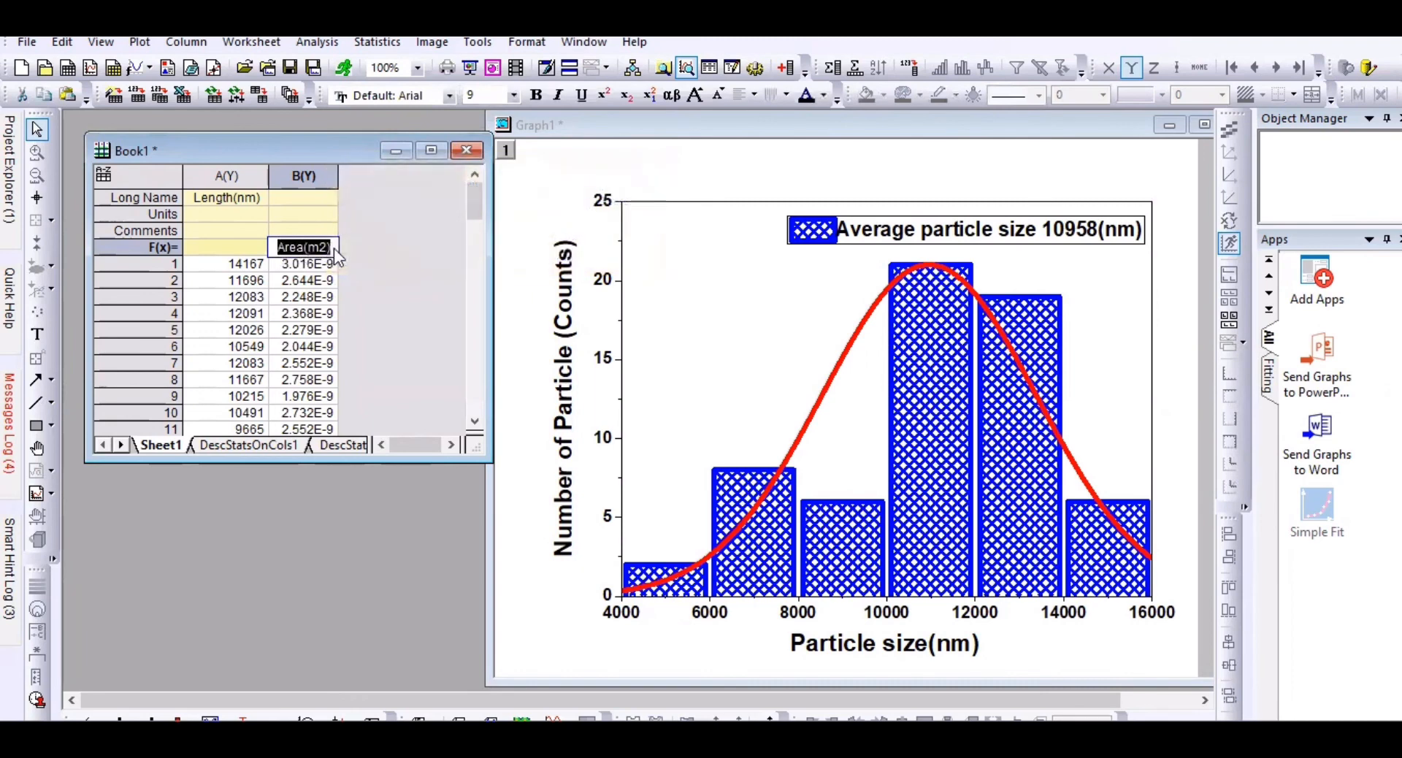
{"action": "key", "text": "ctrl+x"}
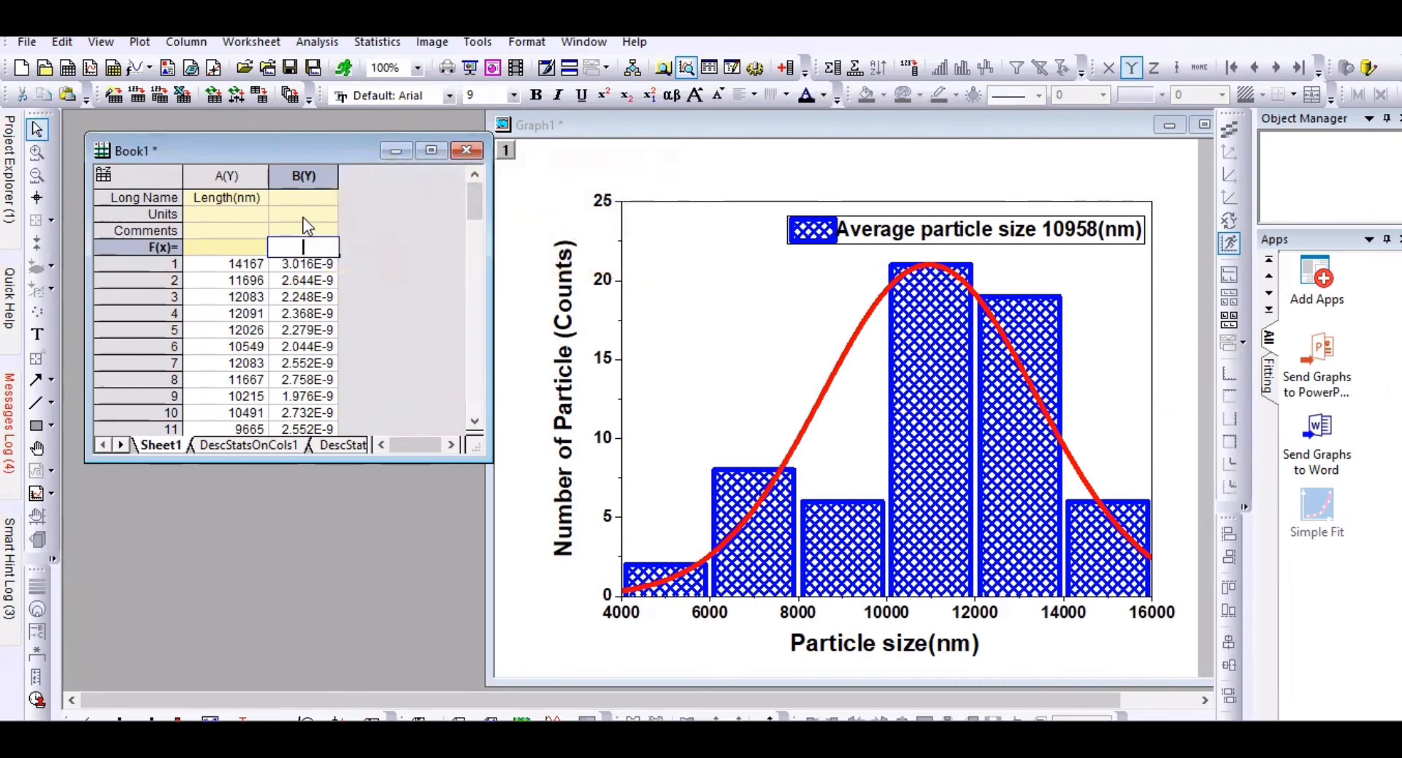
{"action": "left_click", "coordinate": [292, 196]}
{"action": "right_click", "coordinate": [293, 195]}
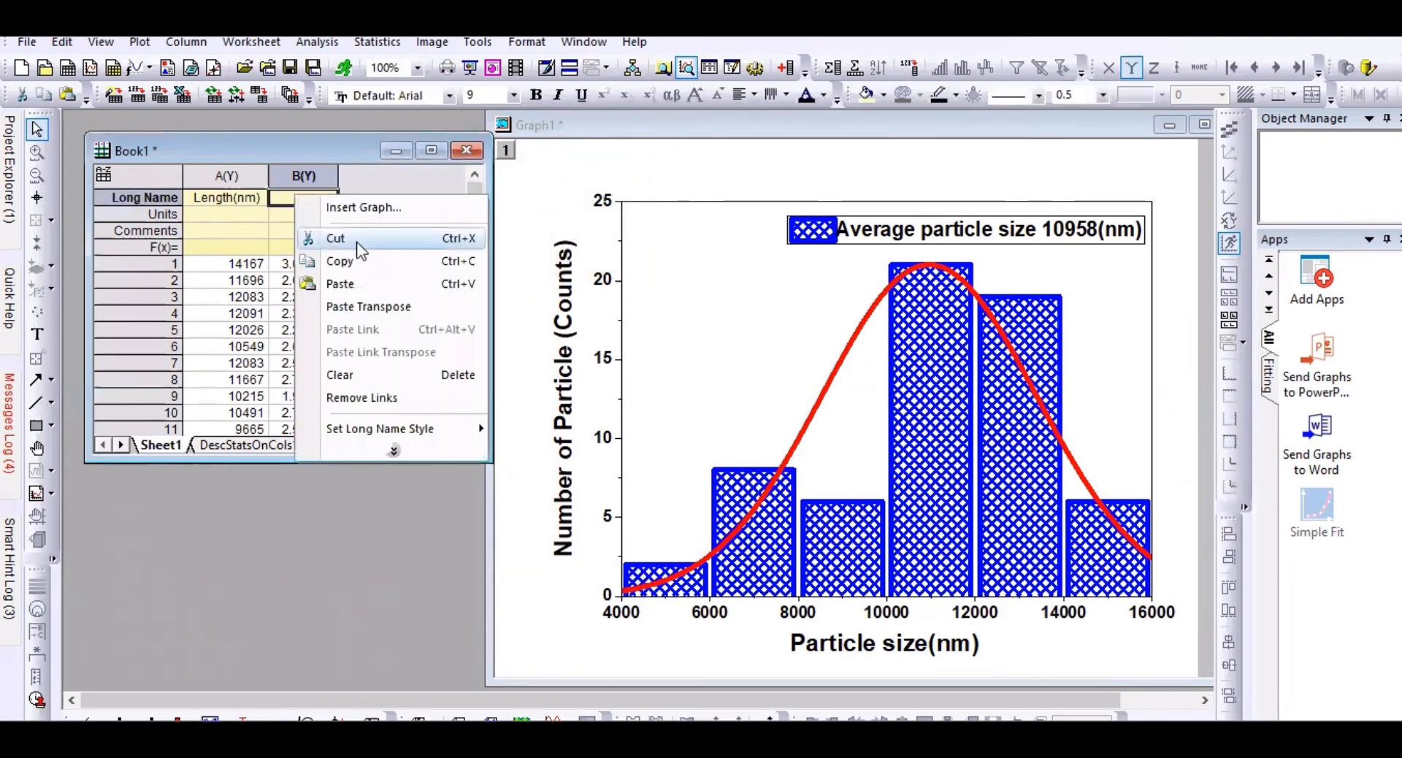
{"action": "left_click", "coordinate": [350, 283]}
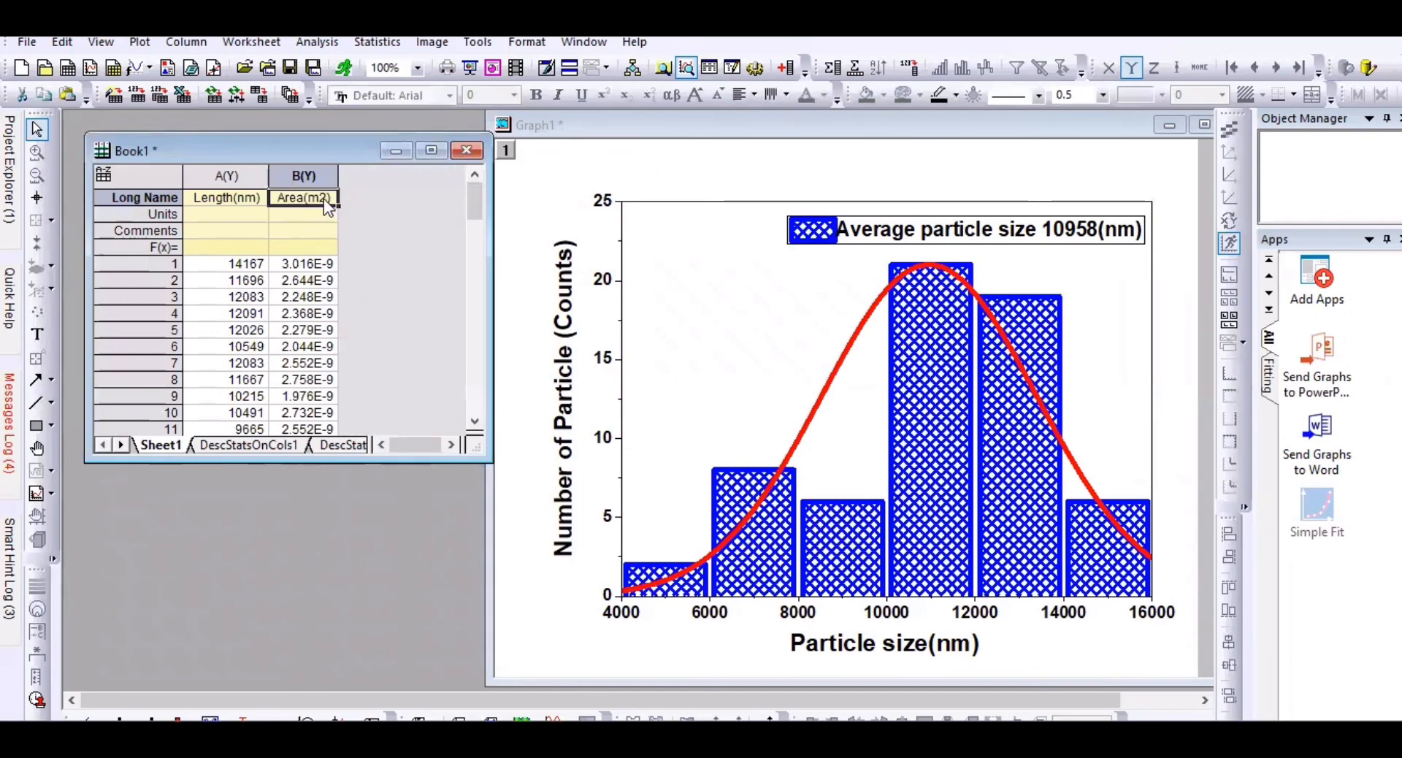
Step: Plot column B as a histogram
{"action": "left_click", "coordinate": [309, 175]}
{"action": "left_click", "coordinate": [139, 41]}
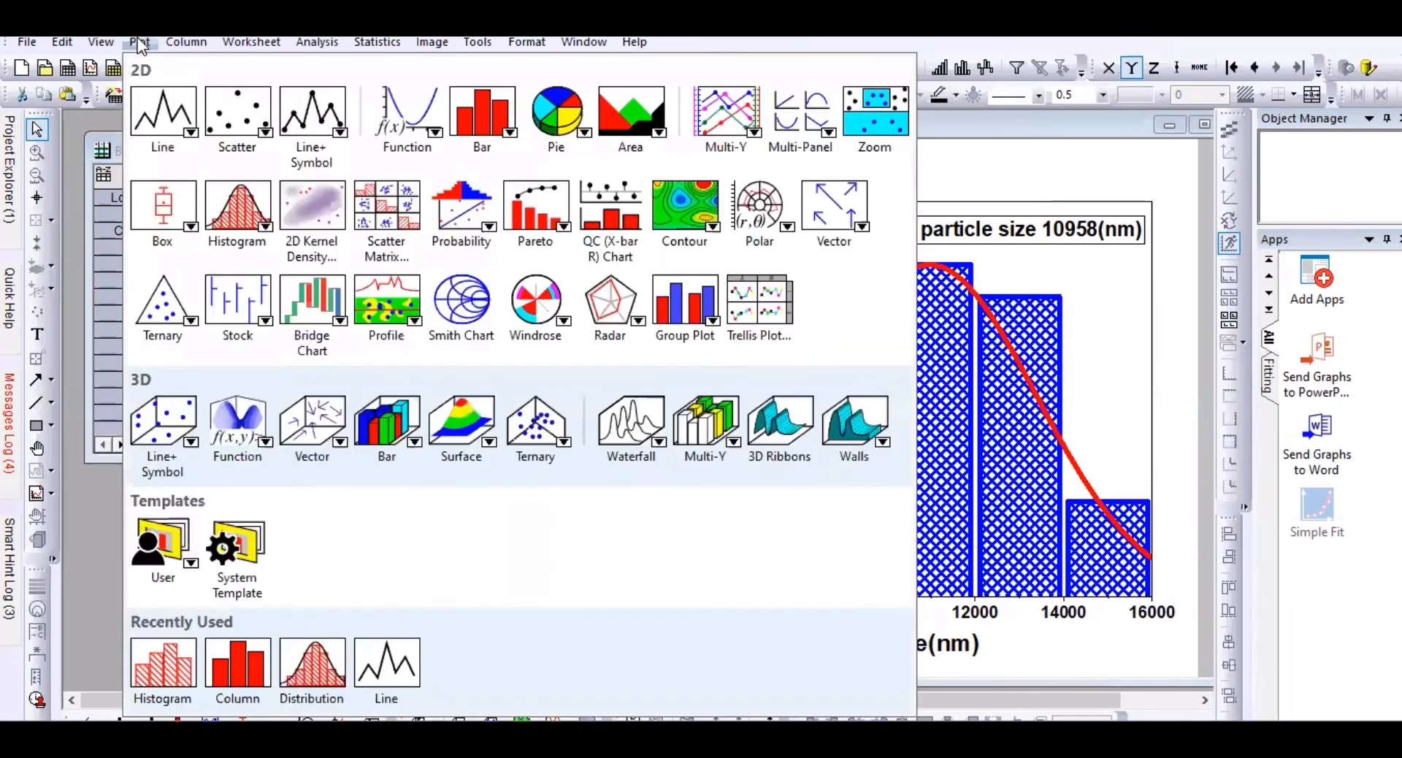
{"action": "mouse_move", "coordinate": [235, 219]}
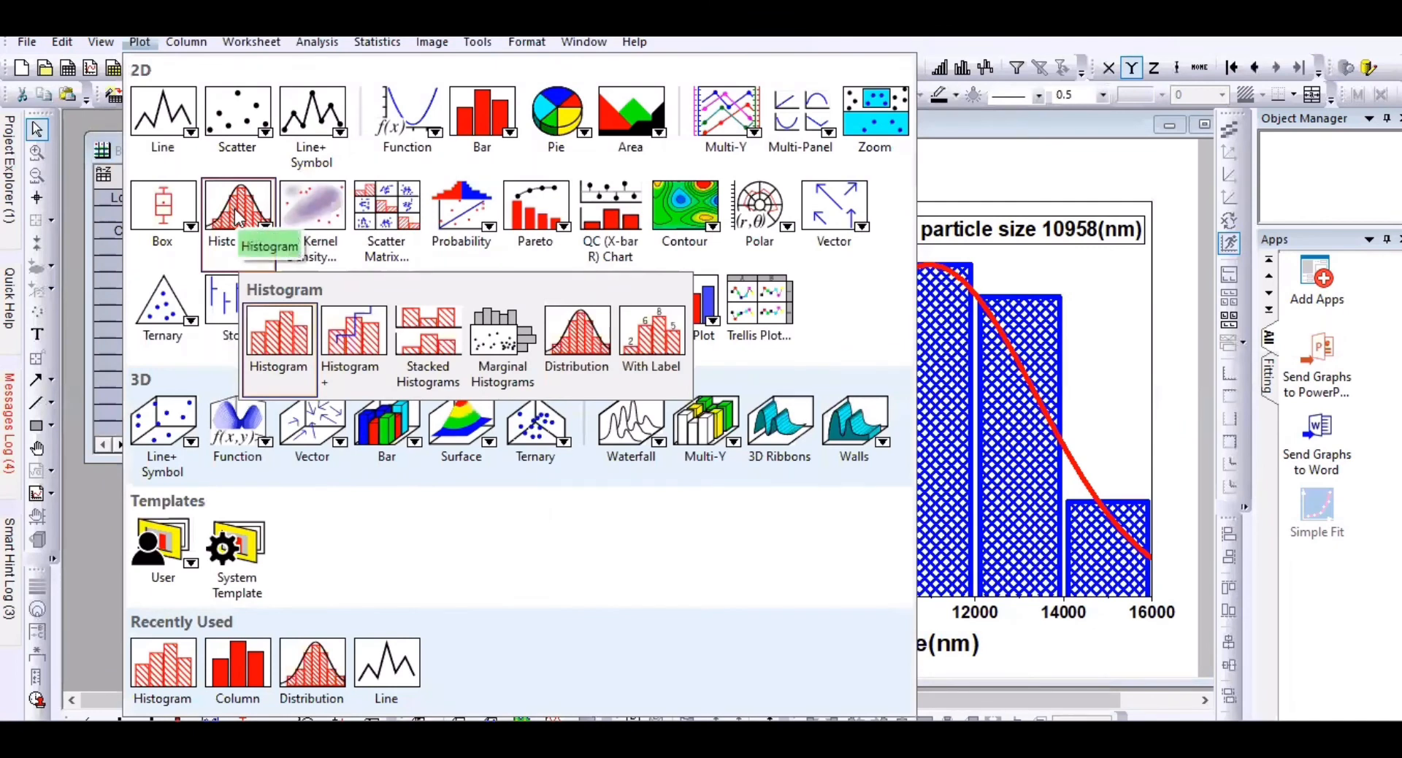
{"action": "left_click", "coordinate": [272, 346]}
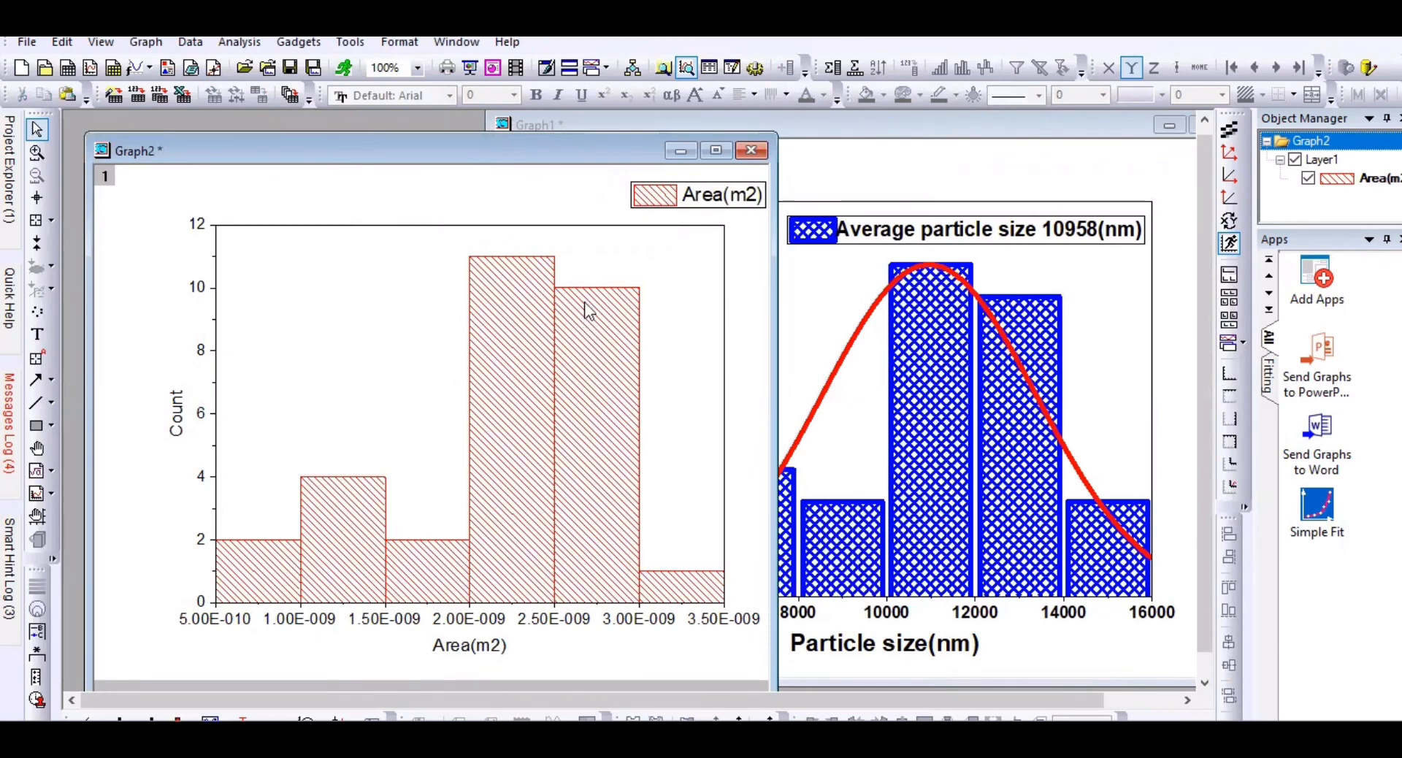
Step: Give the histogram bars outline width 4 and hatch line width 2
{"action": "left_click", "coordinate": [556, 298]}
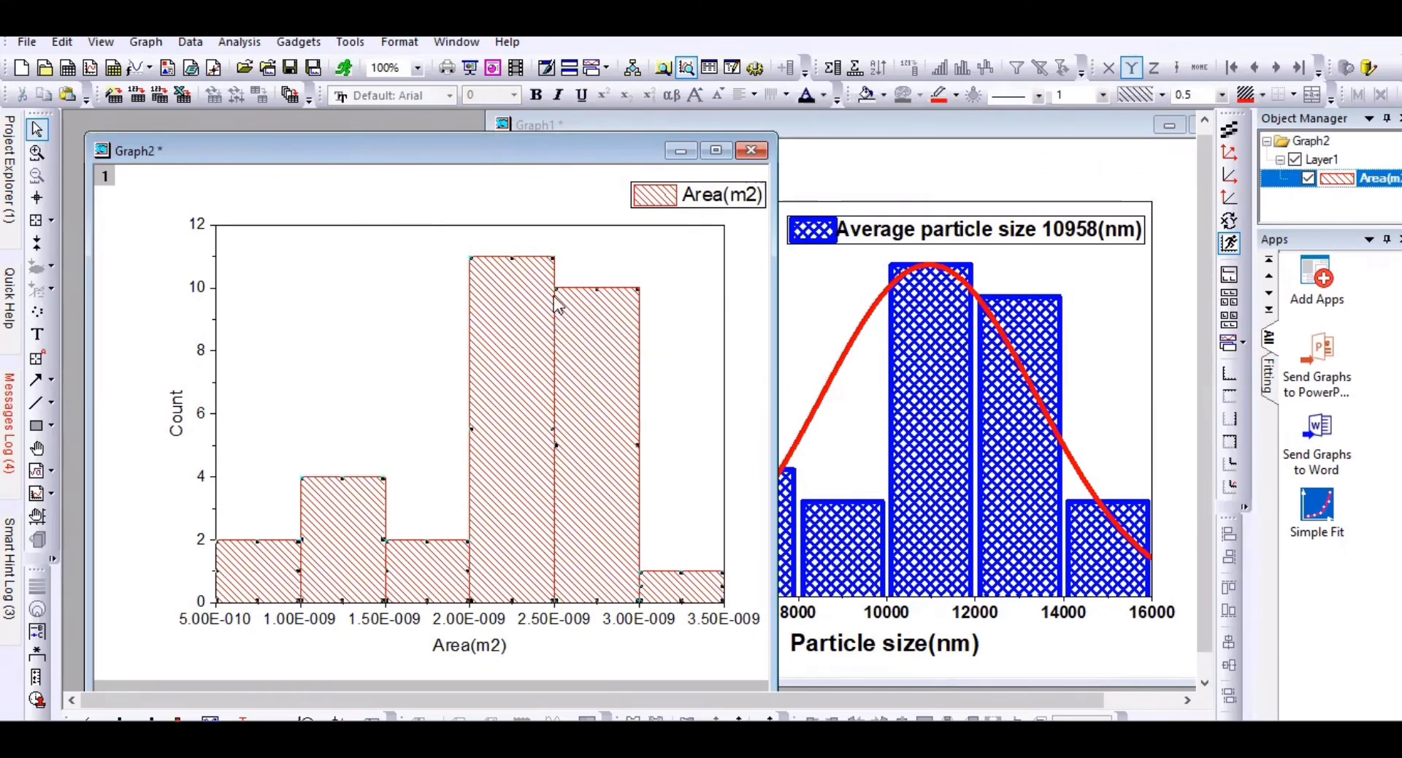
{"action": "left_click", "coordinate": [1105, 95]}
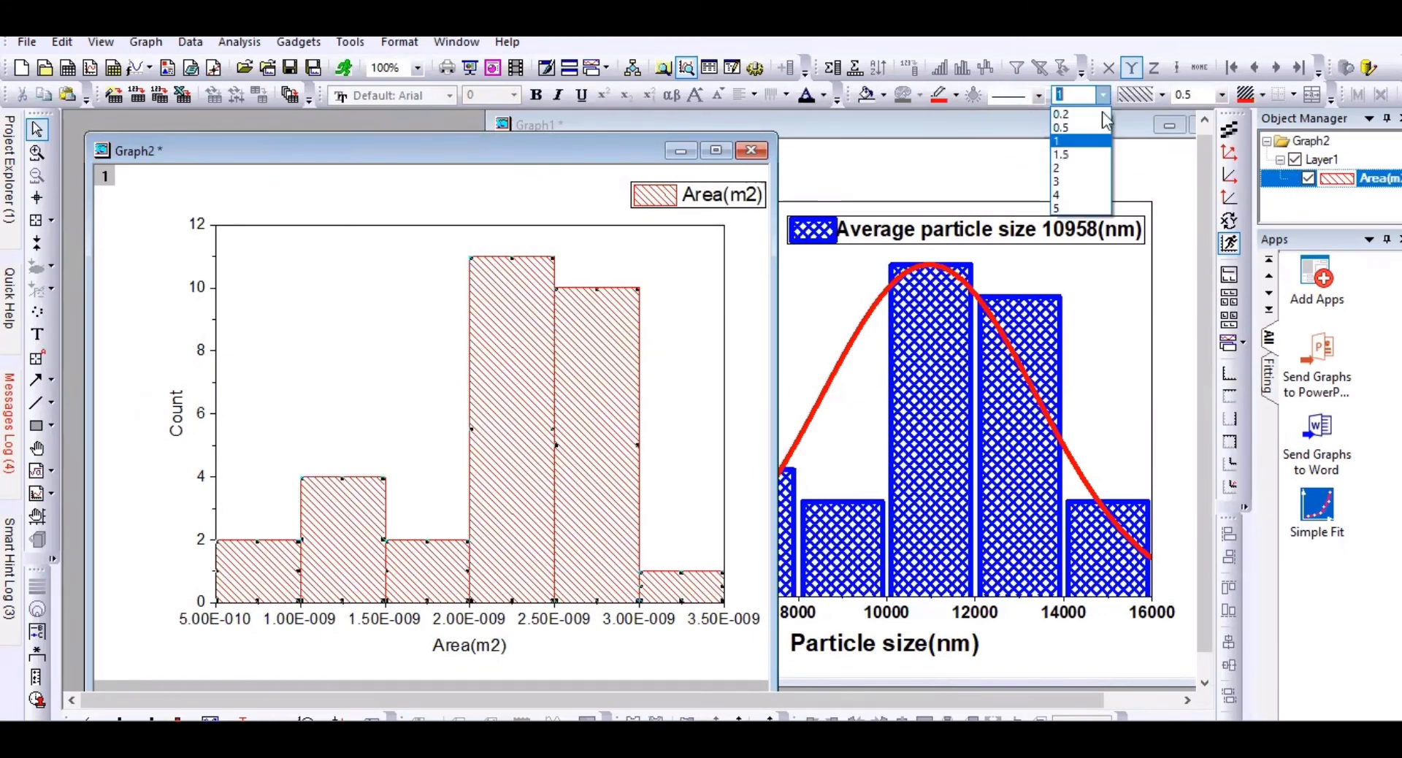
{"action": "left_click", "coordinate": [1079, 191]}
{"action": "left_click", "coordinate": [1221, 95]}
{"action": "left_click", "coordinate": [1190, 175]}
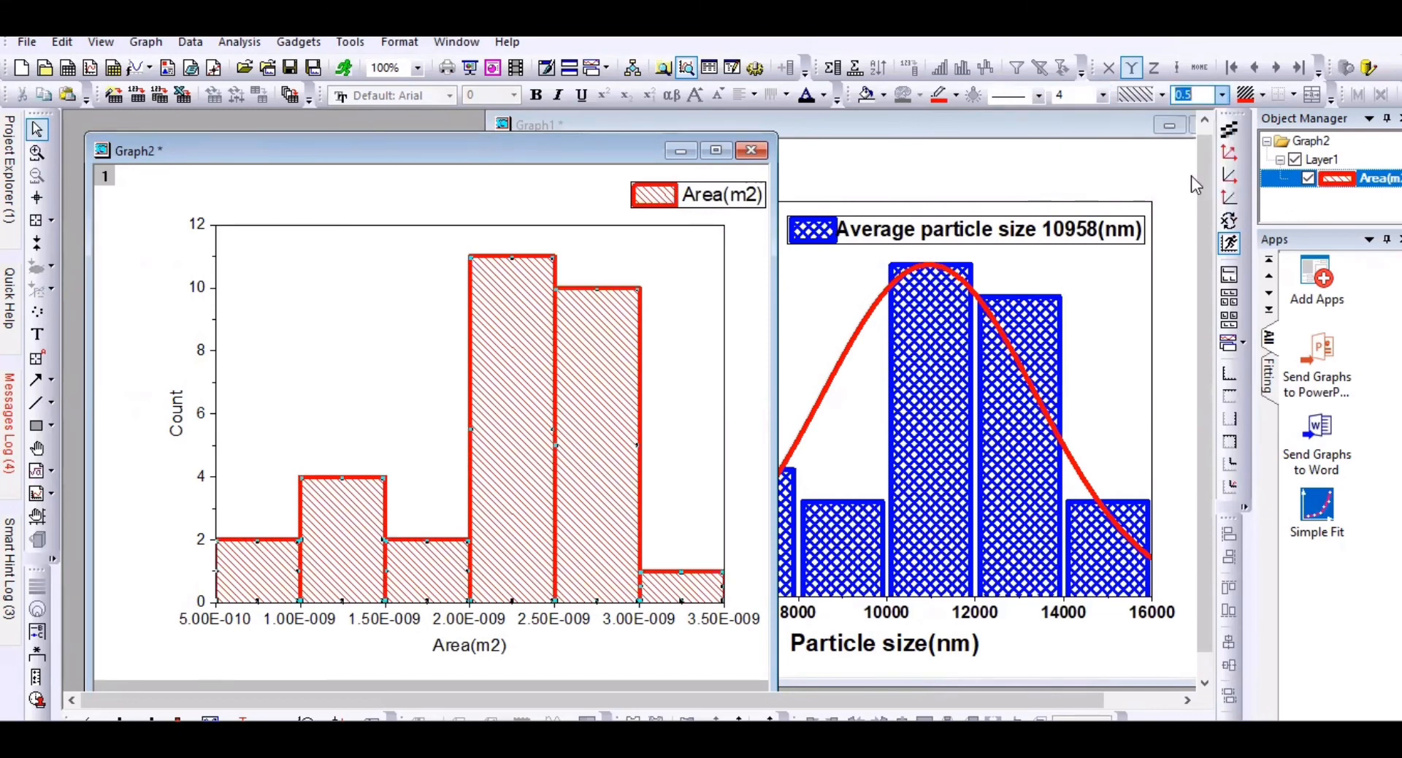
Step: Colour the hatching dark green and the bar outlines dark teal
{"action": "left_click", "coordinate": [1262, 95]}
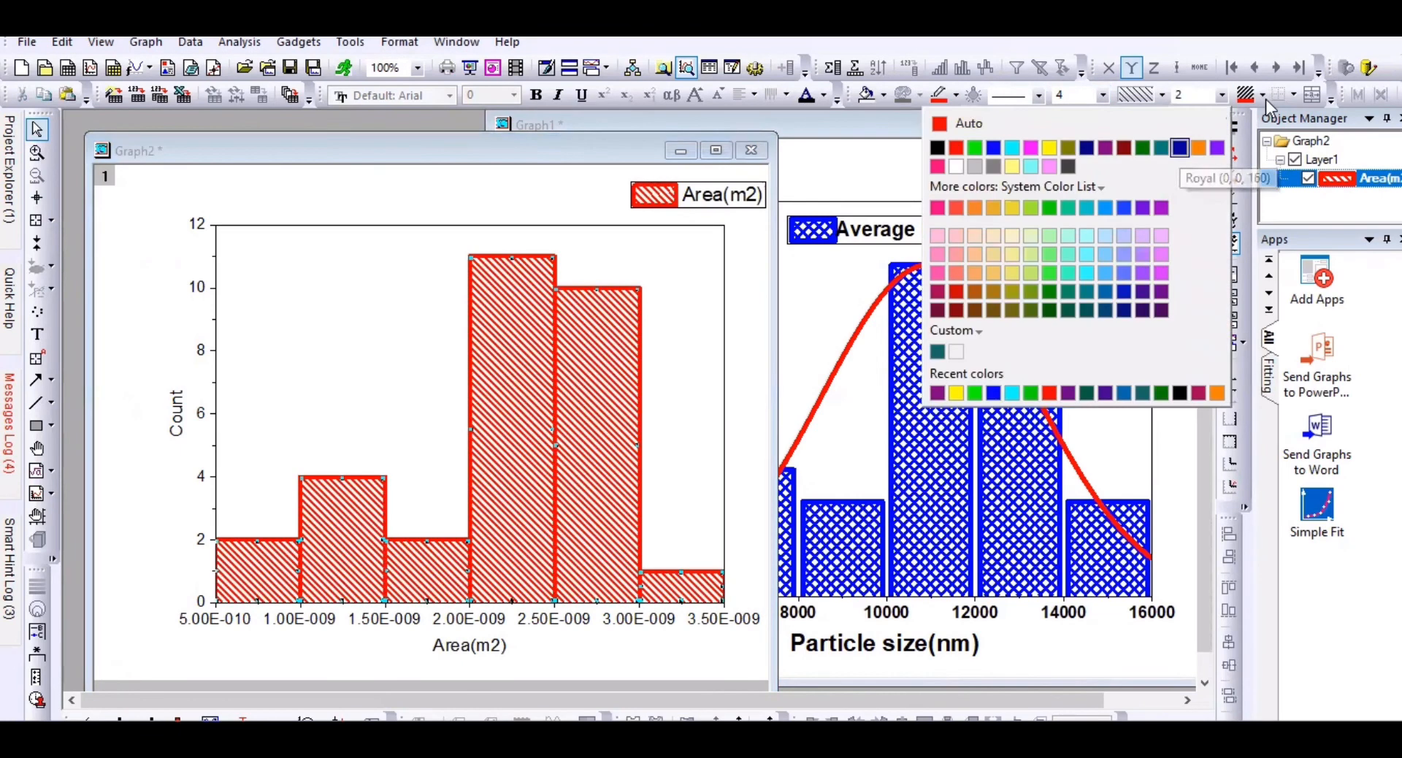
{"action": "left_click", "coordinate": [1177, 148]}
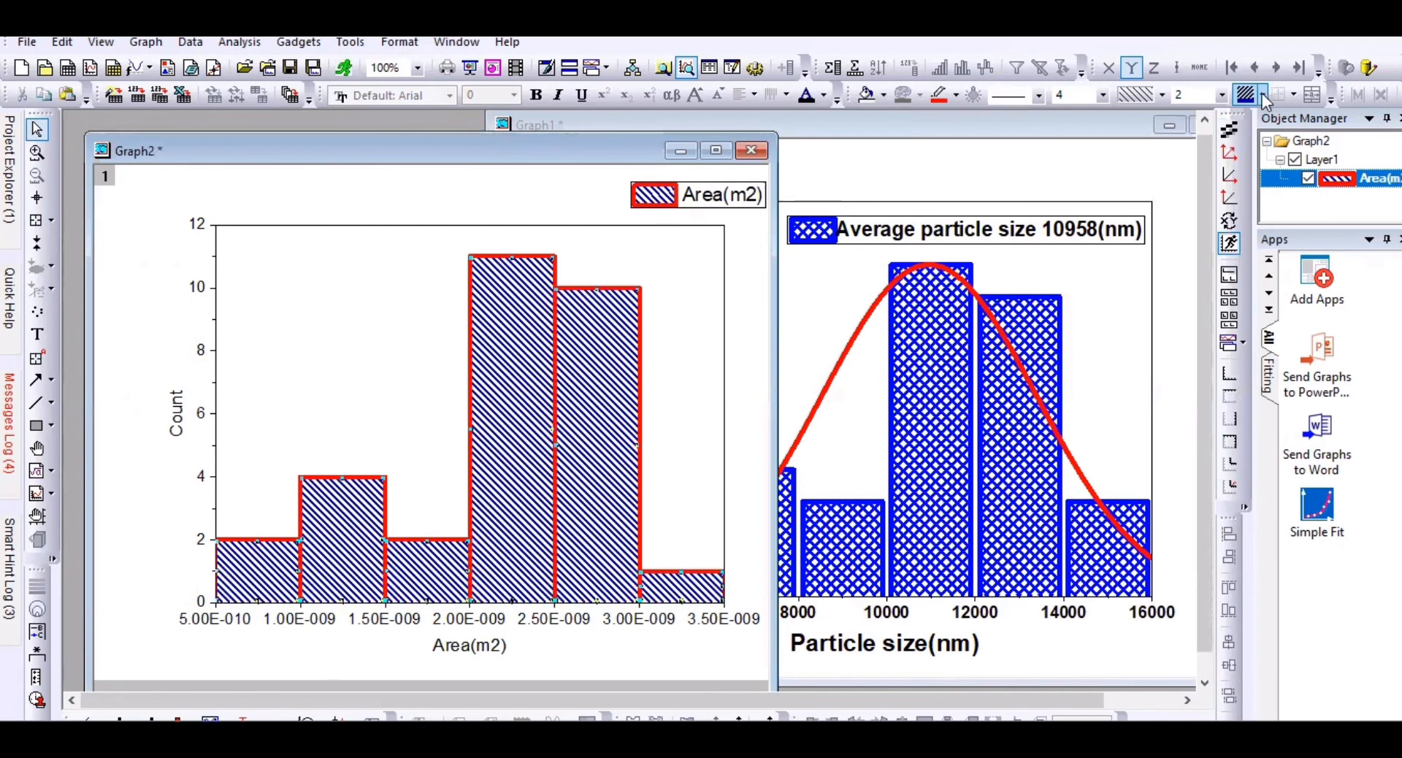
{"action": "left_click", "coordinate": [1260, 97]}
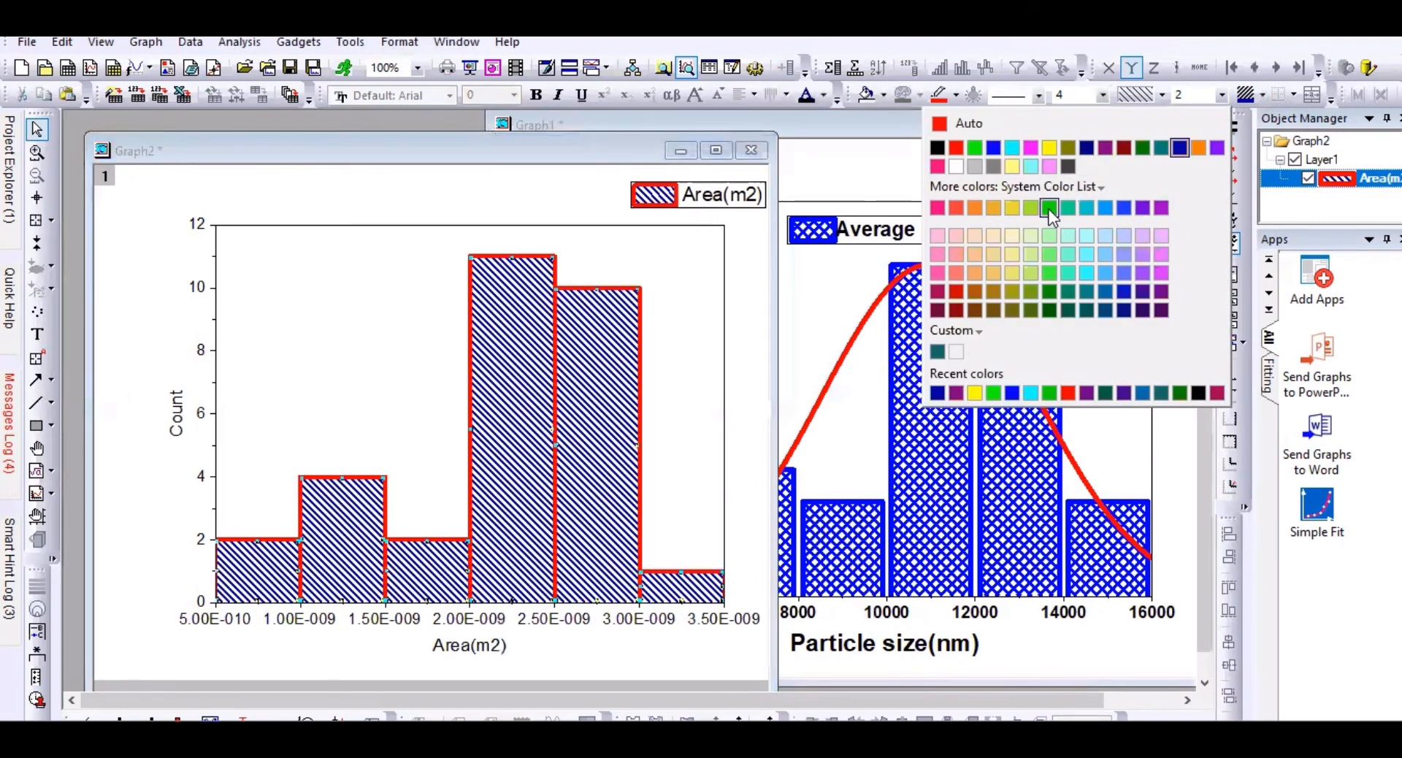
{"action": "left_click", "coordinate": [1047, 311]}
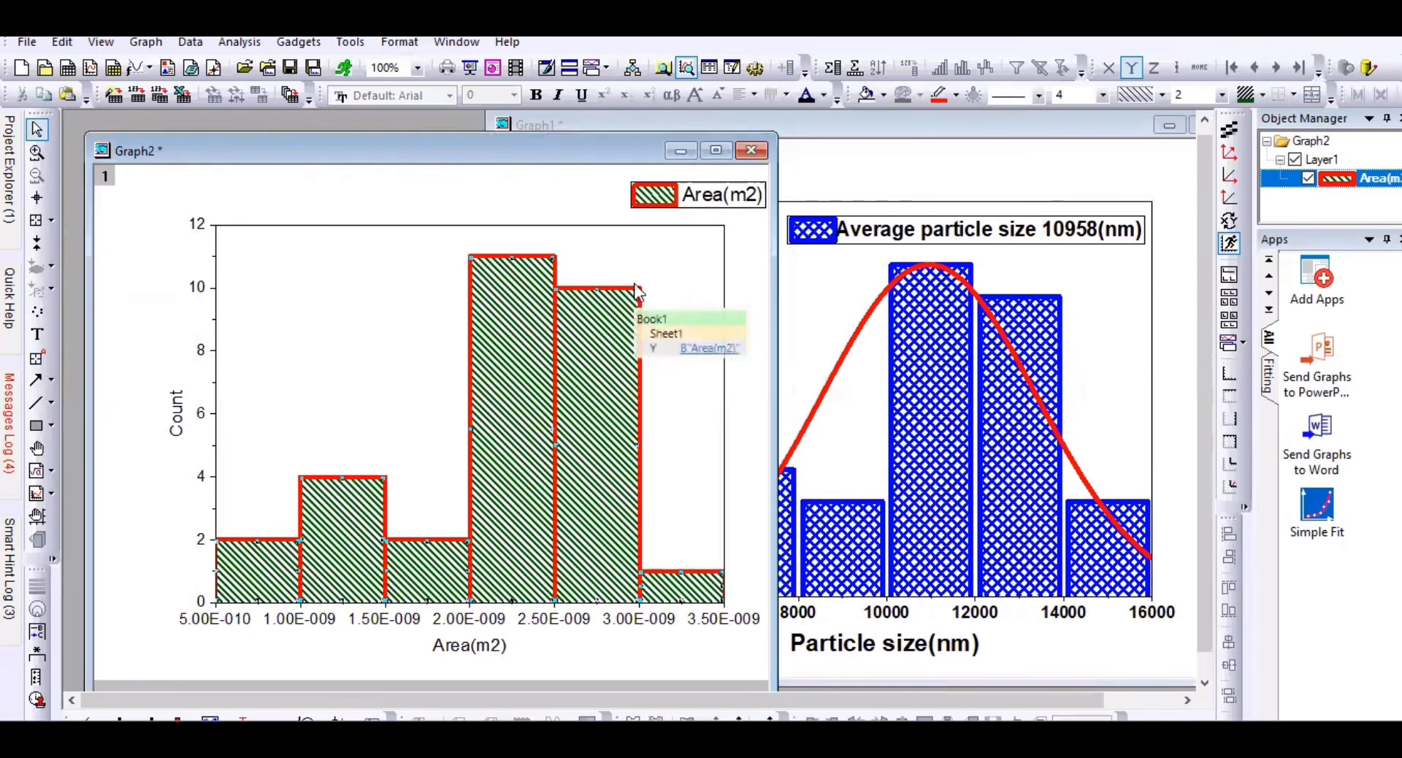
{"action": "left_click", "coordinate": [955, 96]}
{"action": "left_click", "coordinate": [1070, 264]}
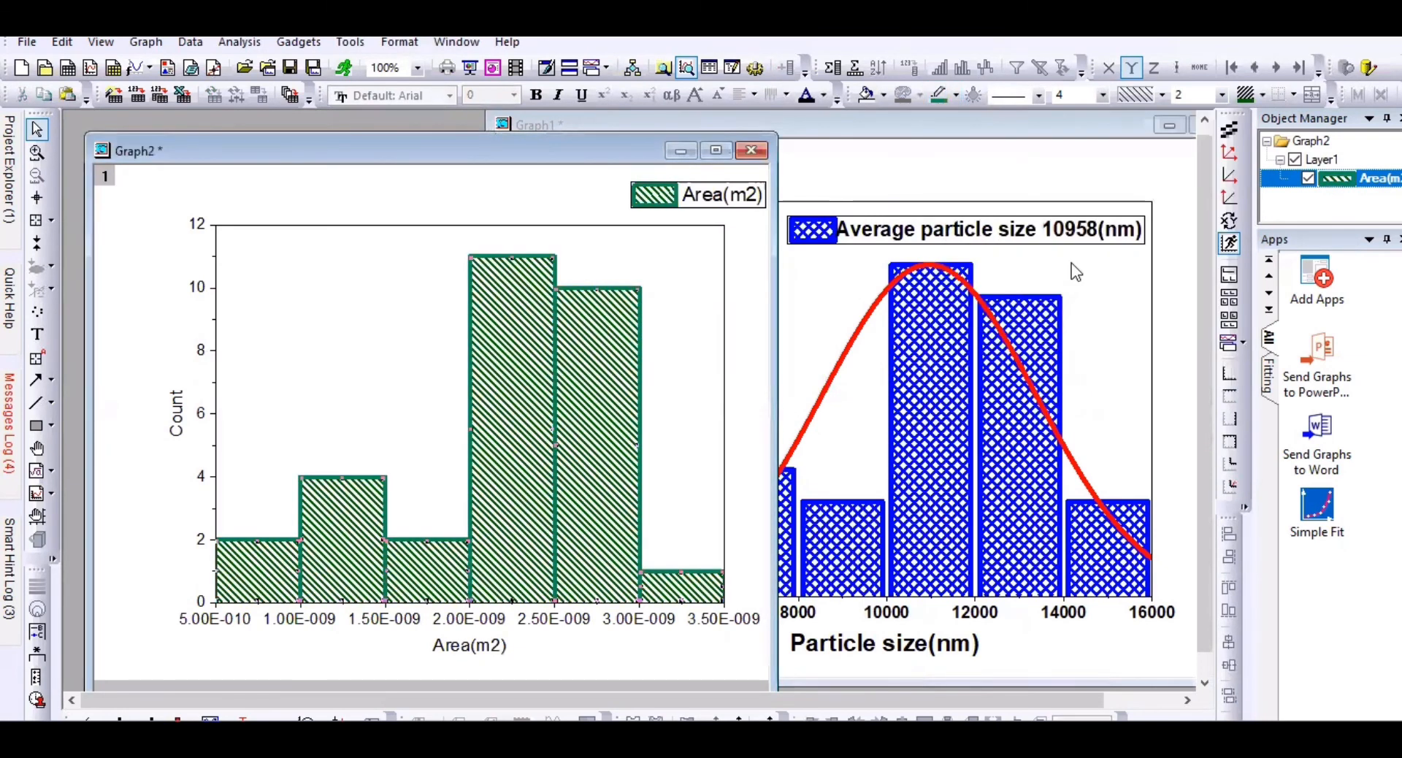
Step: Change the histogram's bar fill pattern to Shingle in Plot Details
{"action": "double_click", "coordinate": [586, 361]}
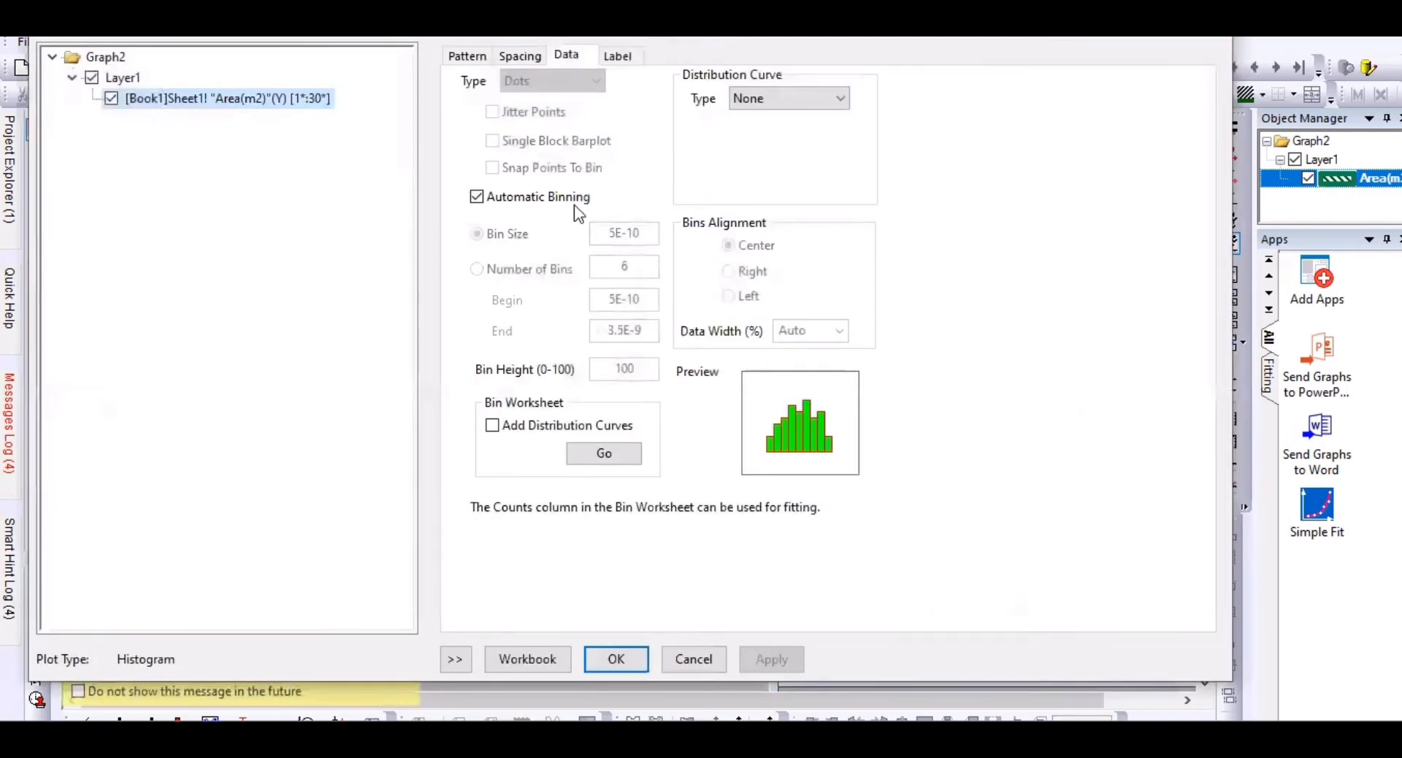
{"action": "left_click", "coordinate": [482, 59]}
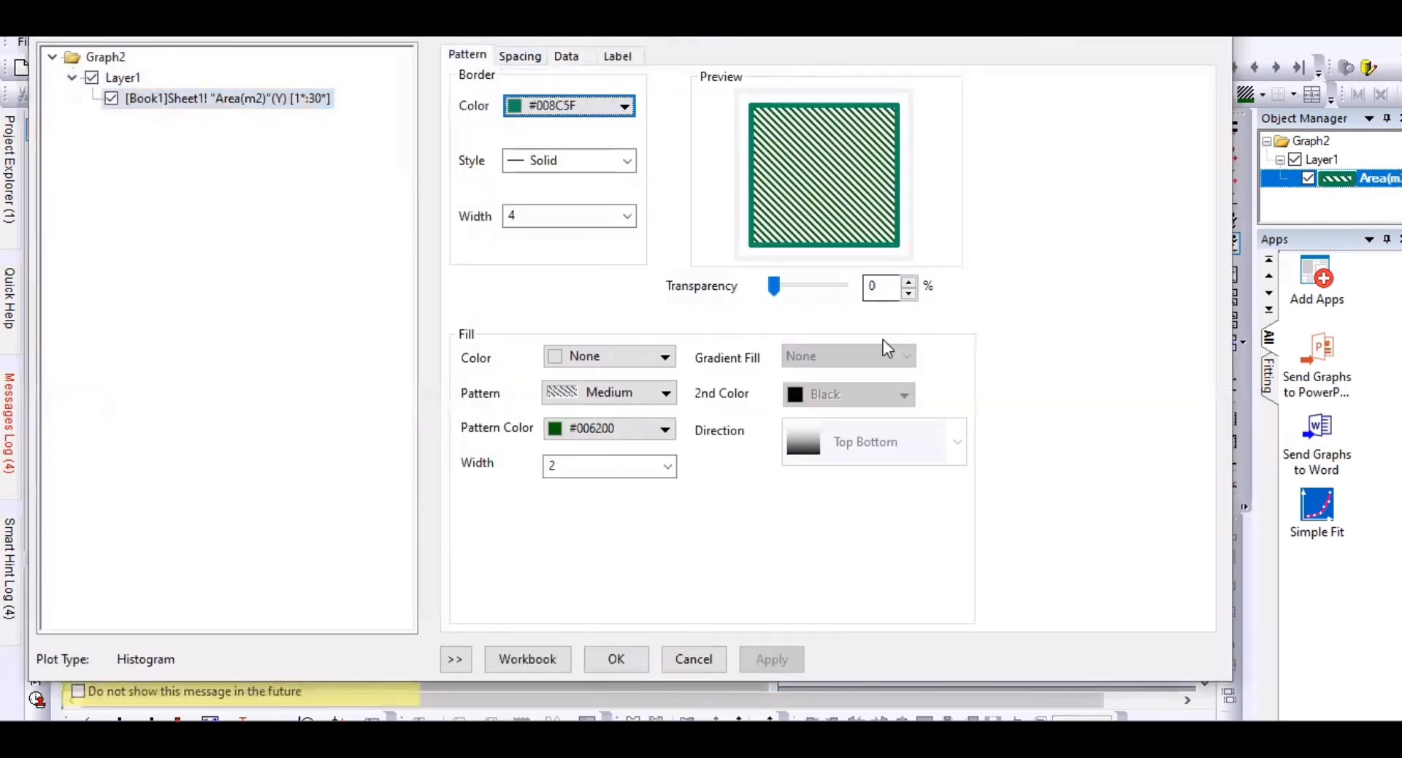
{"action": "left_click", "coordinate": [666, 393]}
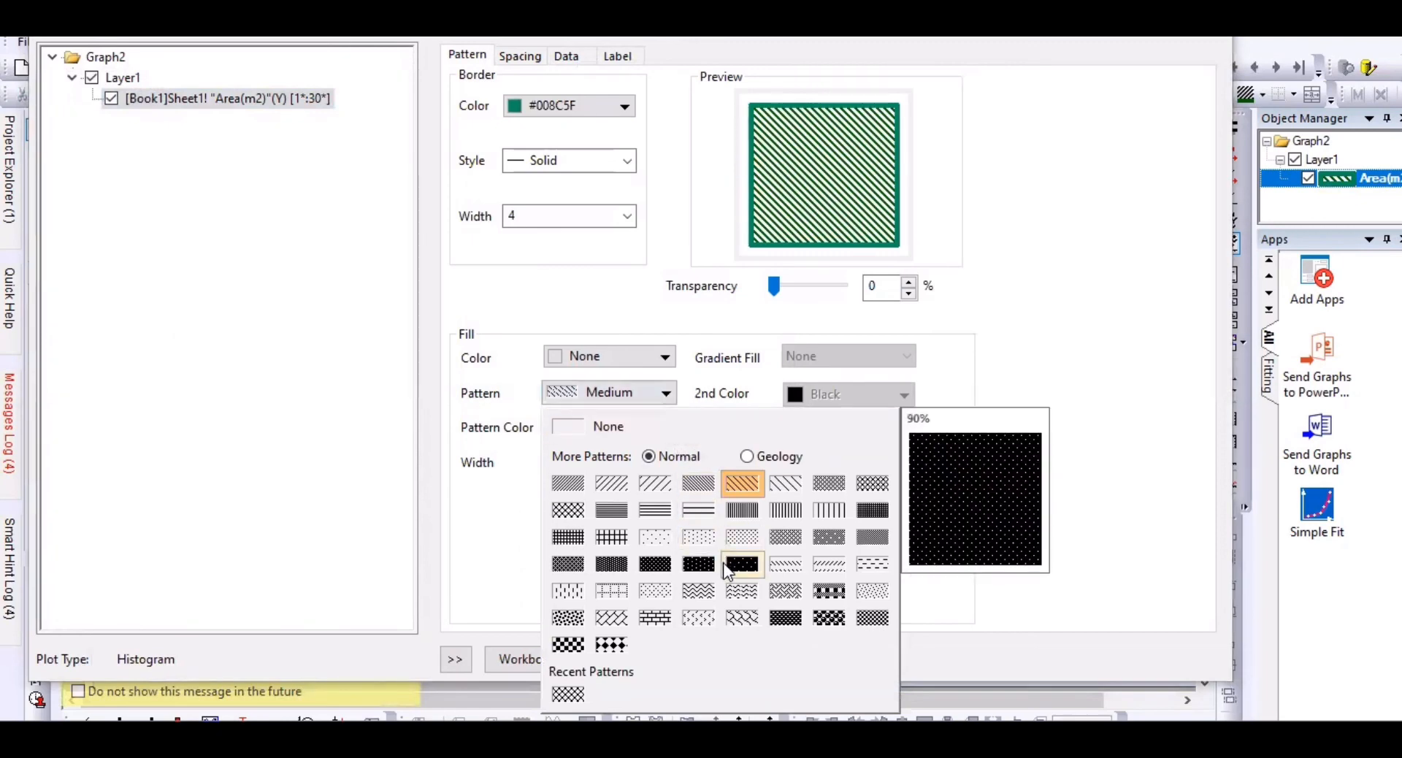
{"action": "left_click", "coordinate": [742, 618]}
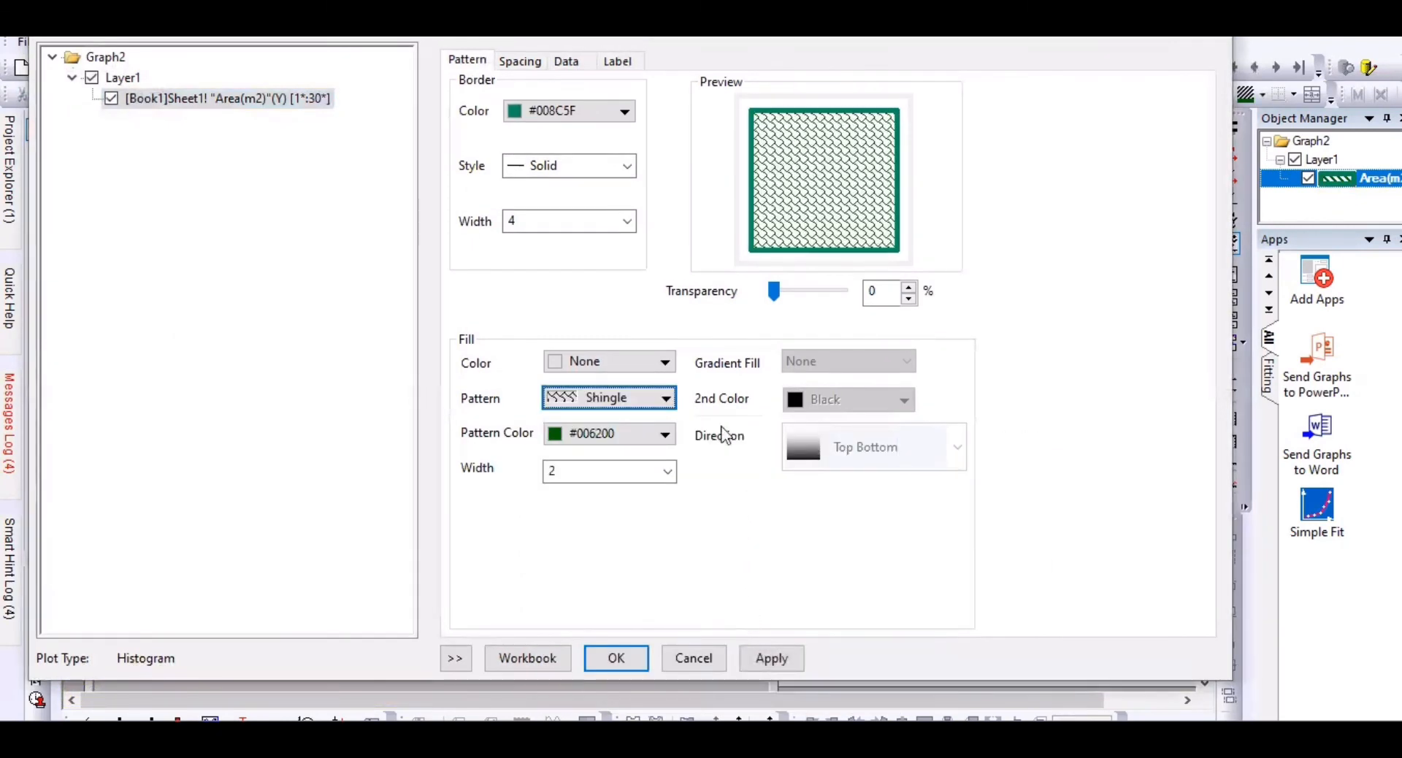
Step: Set the distribution curve type to Normal
{"action": "left_click", "coordinate": [518, 61]}
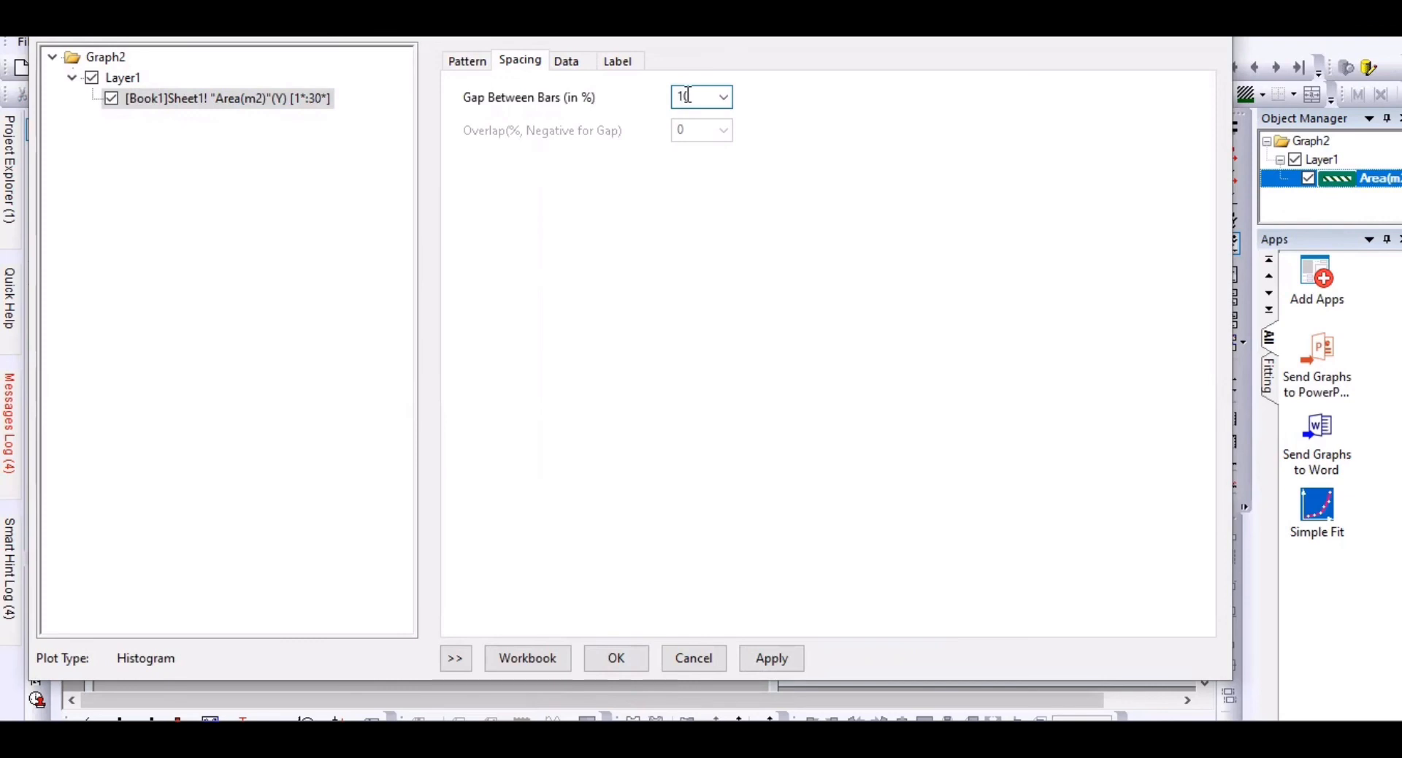
{"action": "left_click", "coordinate": [569, 64]}
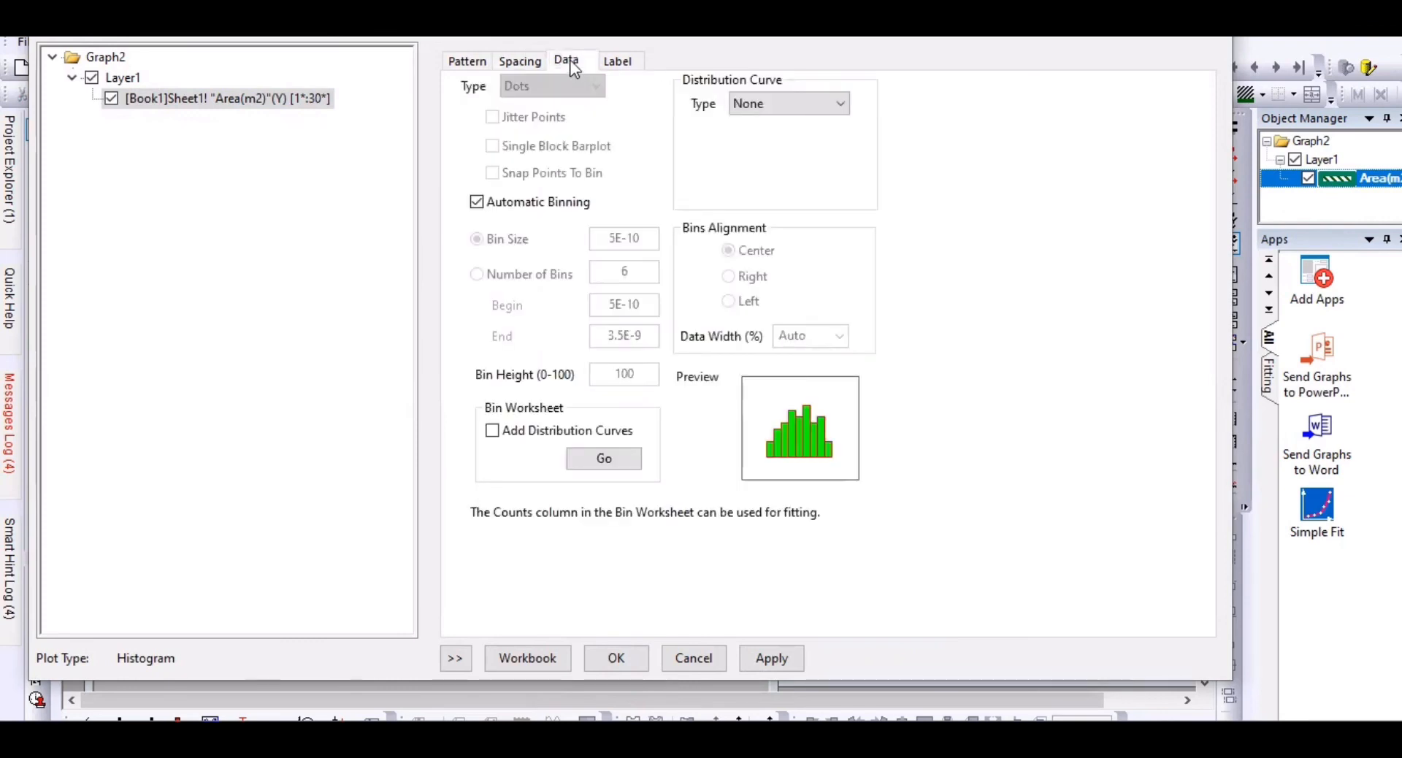
{"action": "left_click", "coordinate": [840, 105]}
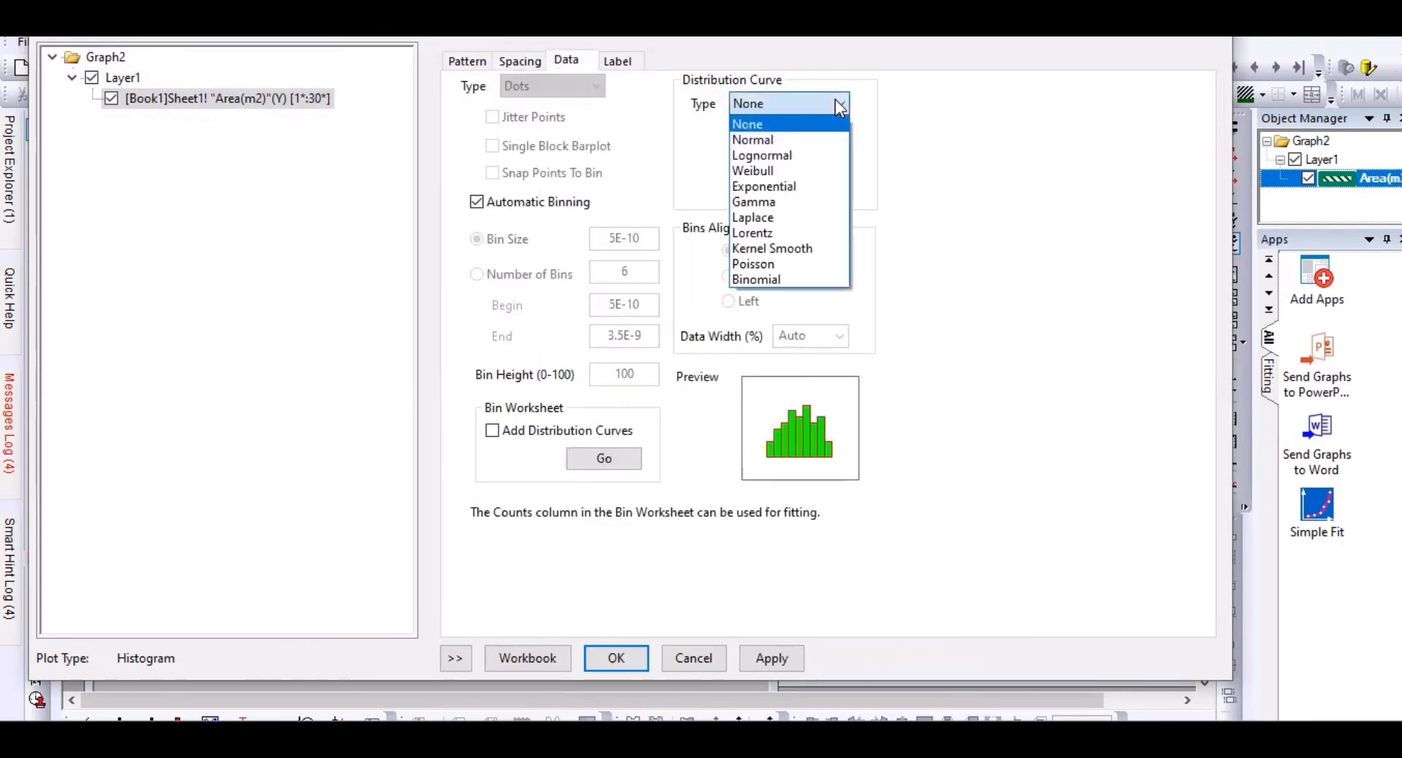
{"action": "left_click", "coordinate": [803, 140]}
{"action": "key", "text": "Return"}
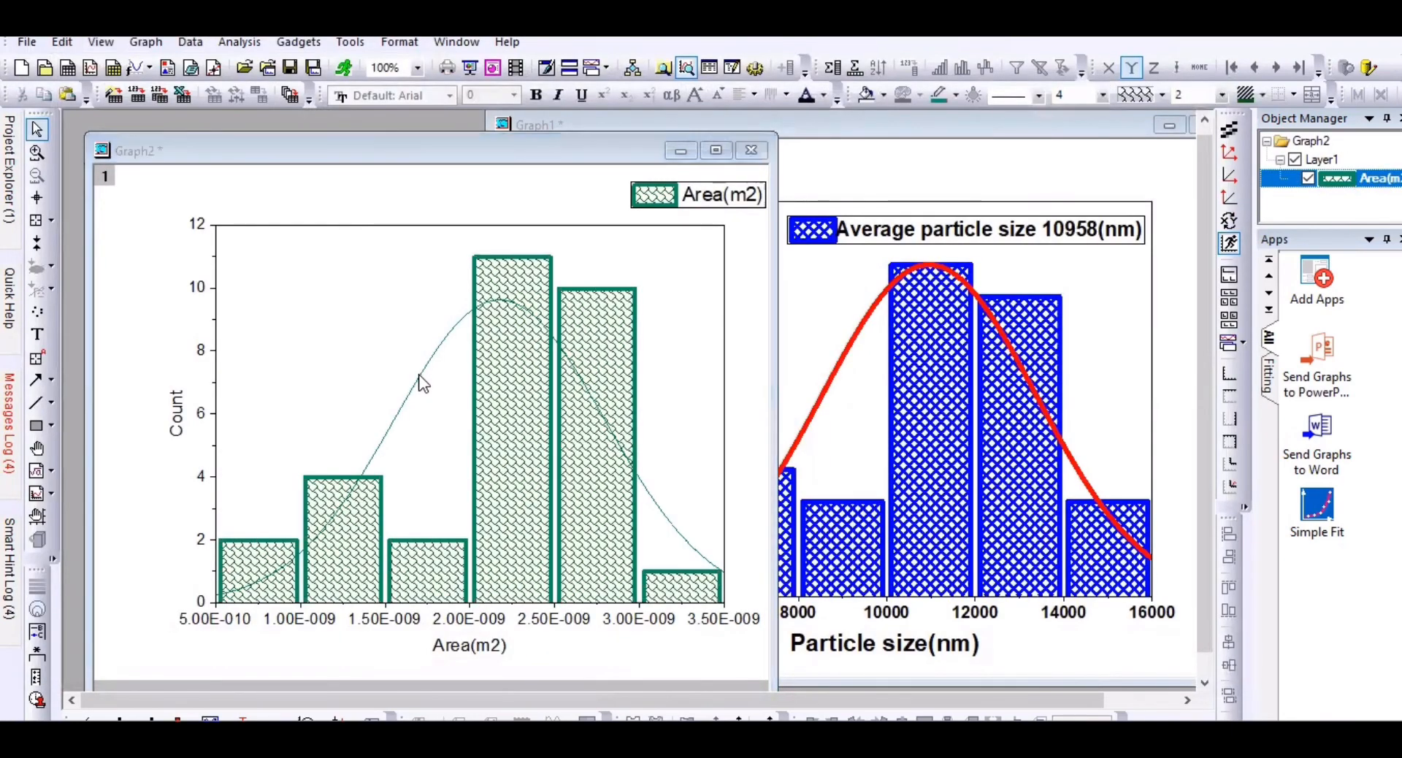
Step: Style the normal curve with line width 5 in dark blue (Royal)
{"action": "double_click", "coordinate": [422, 384]}
{"action": "left_click", "coordinate": [476, 60]}
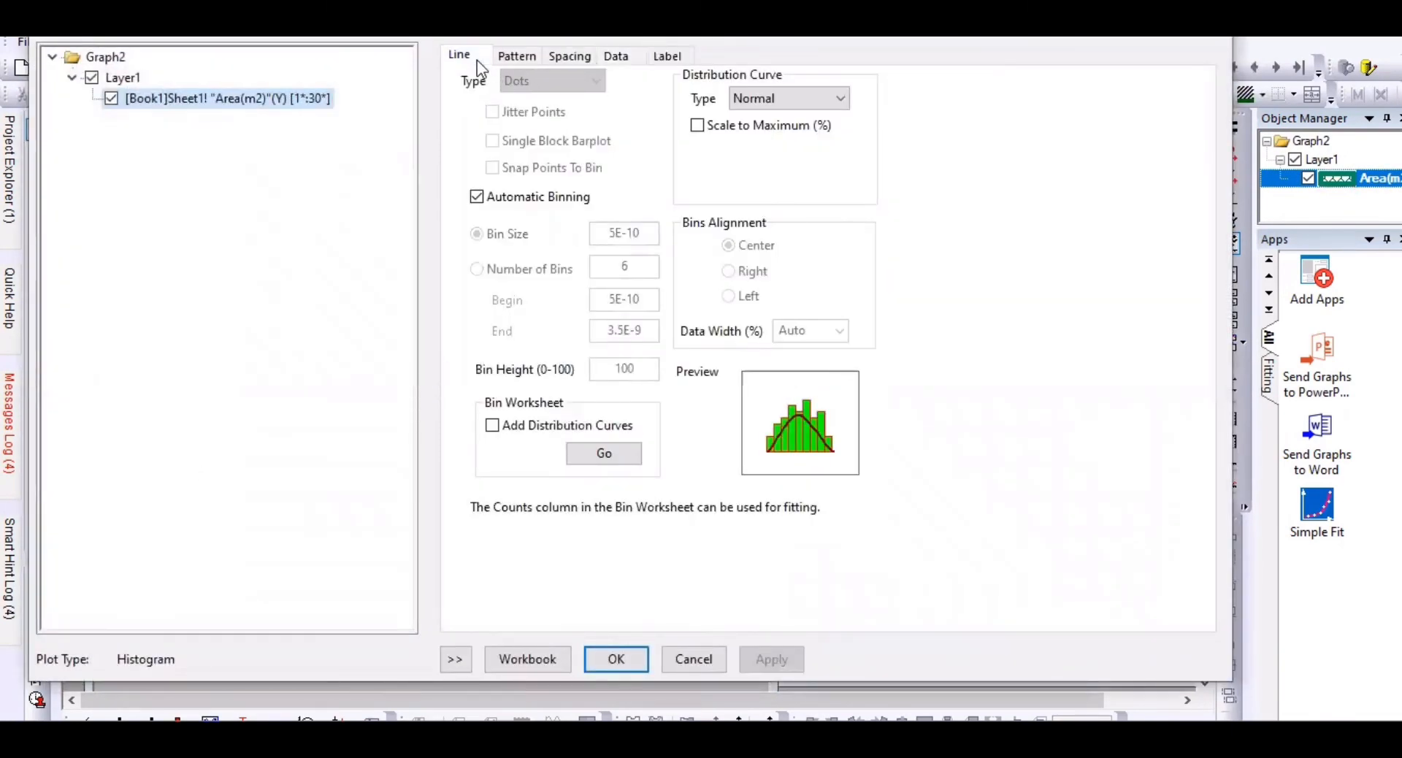
{"action": "key", "text": "Tab"}
{"action": "key", "text": "alt+Down"}
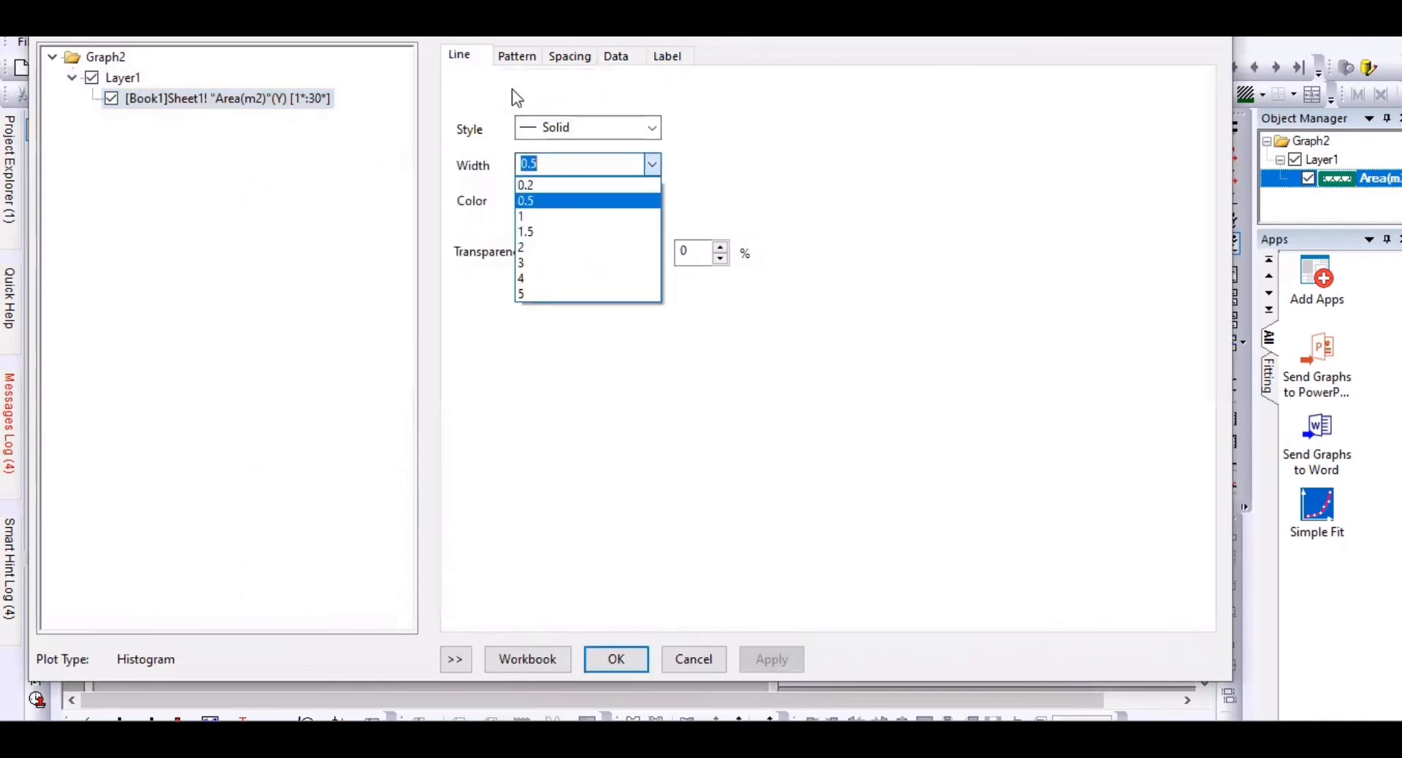
{"action": "left_click", "coordinate": [623, 289]}
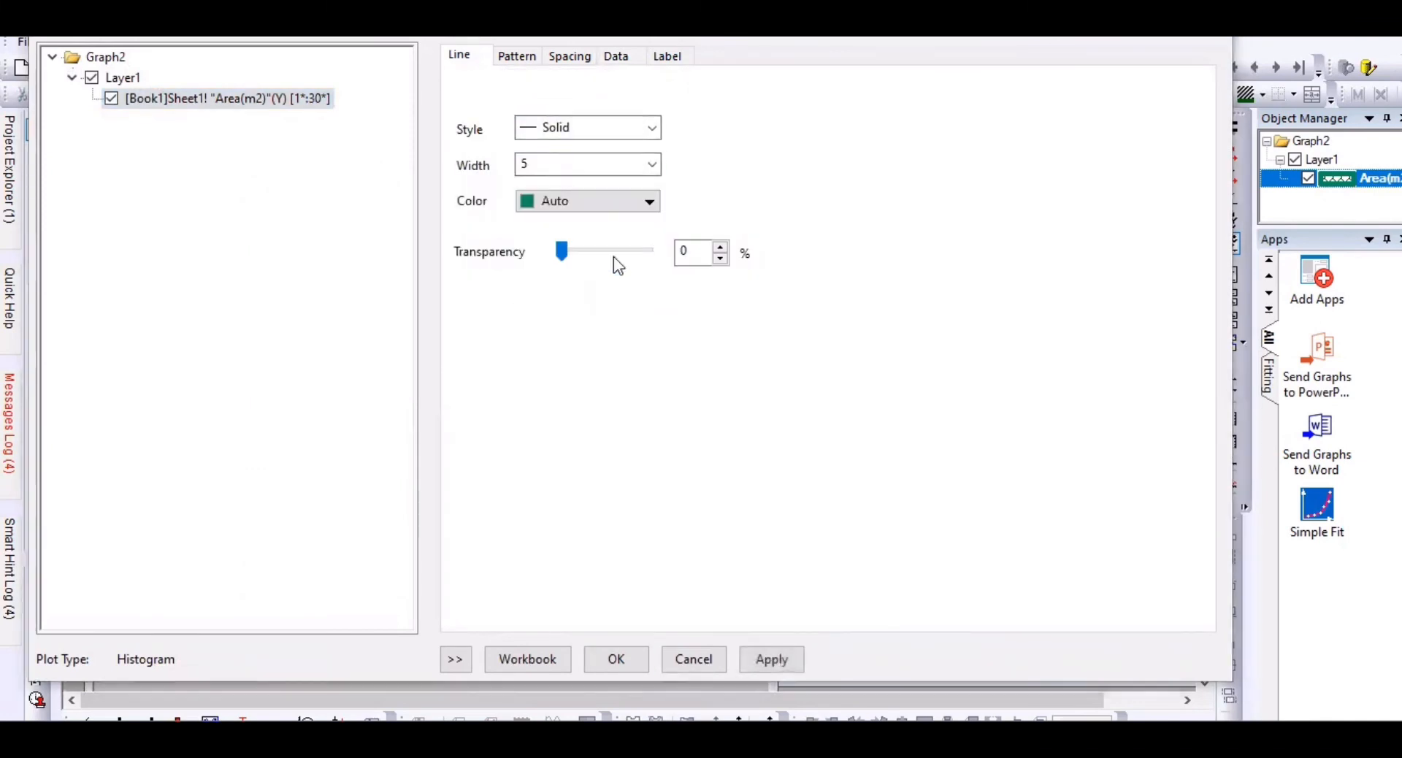
{"action": "left_click", "coordinate": [637, 208]}
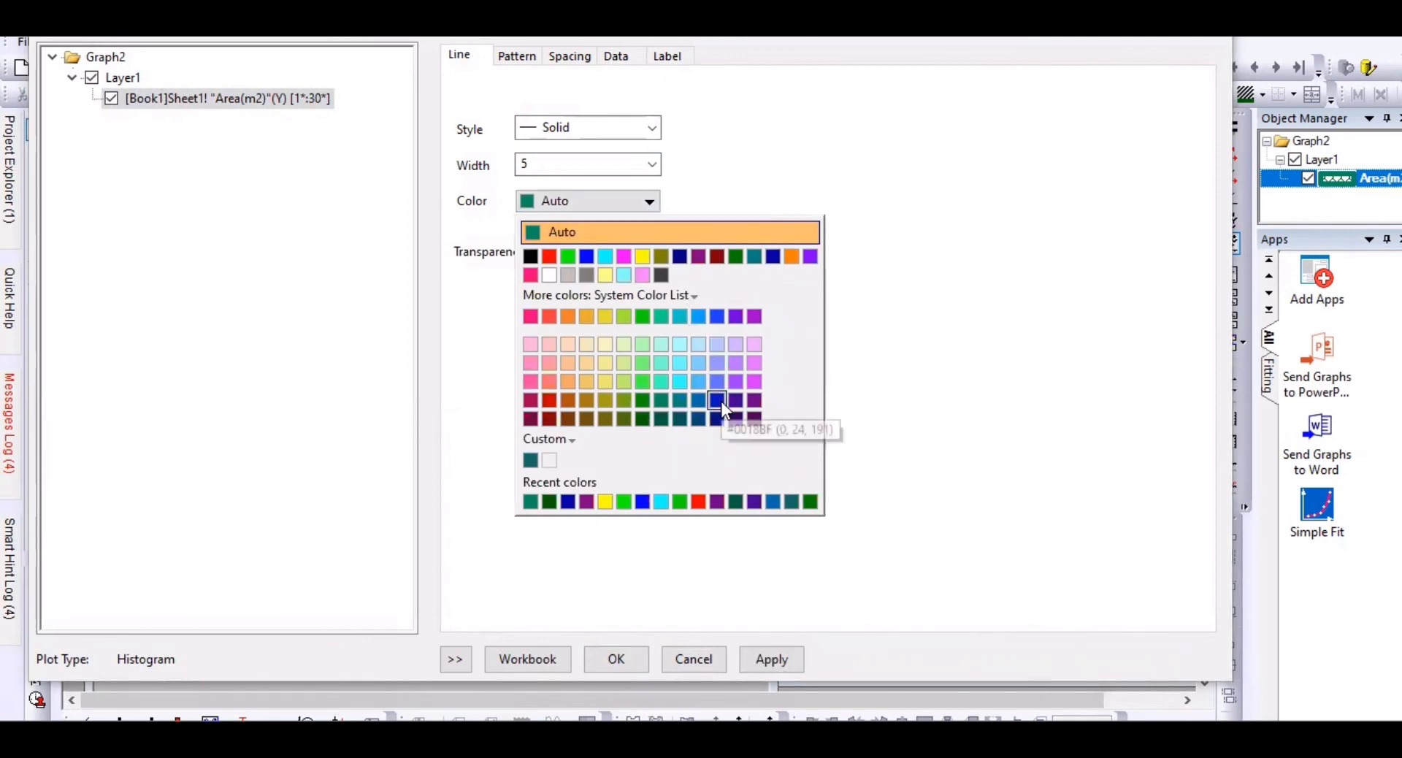
{"action": "left_click", "coordinate": [773, 256]}
{"action": "left_click", "coordinate": [617, 659]}
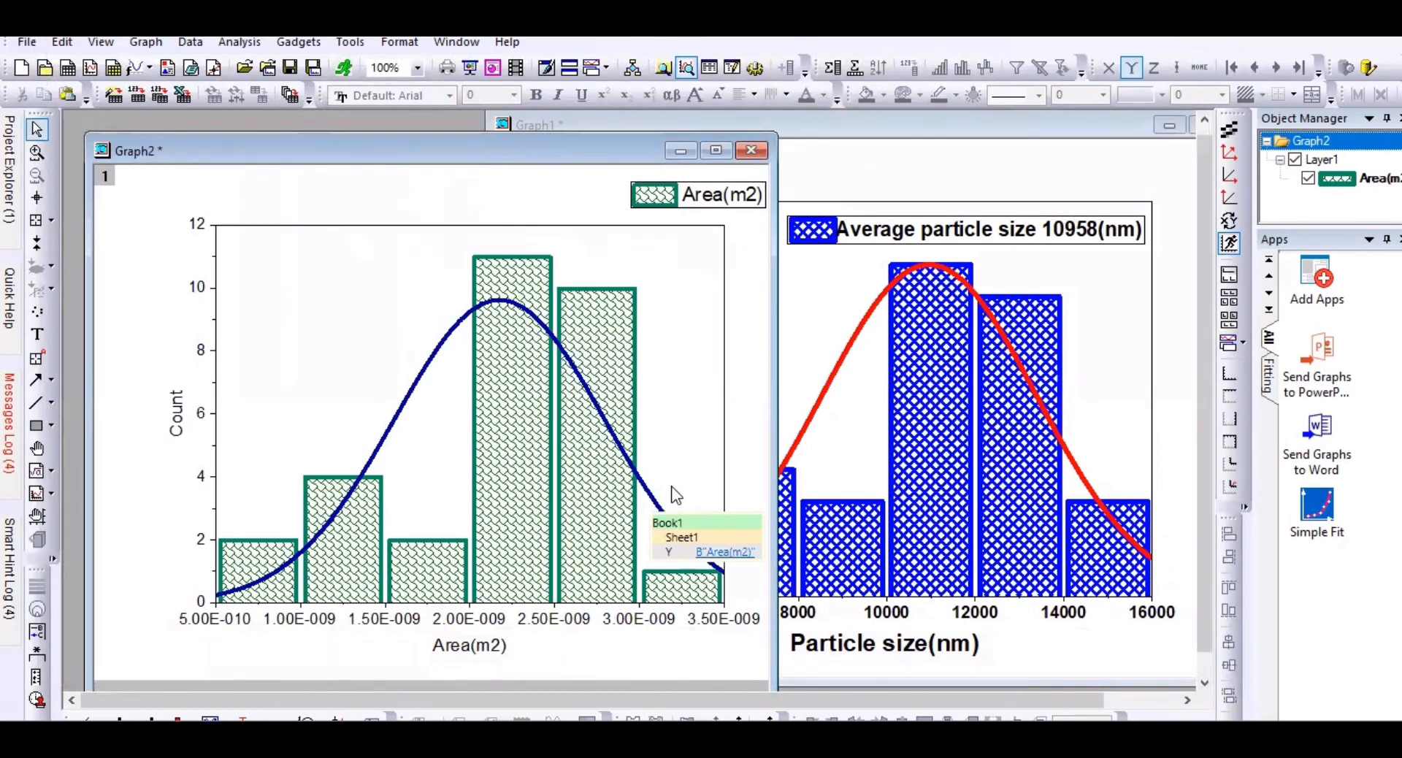
Step: Retitle the x axis Area(m²) with a superscript 2, then move Graph2 aside to show Book1
{"action": "double_click", "coordinate": [460, 645]}
{"action": "type", "text": "A"}
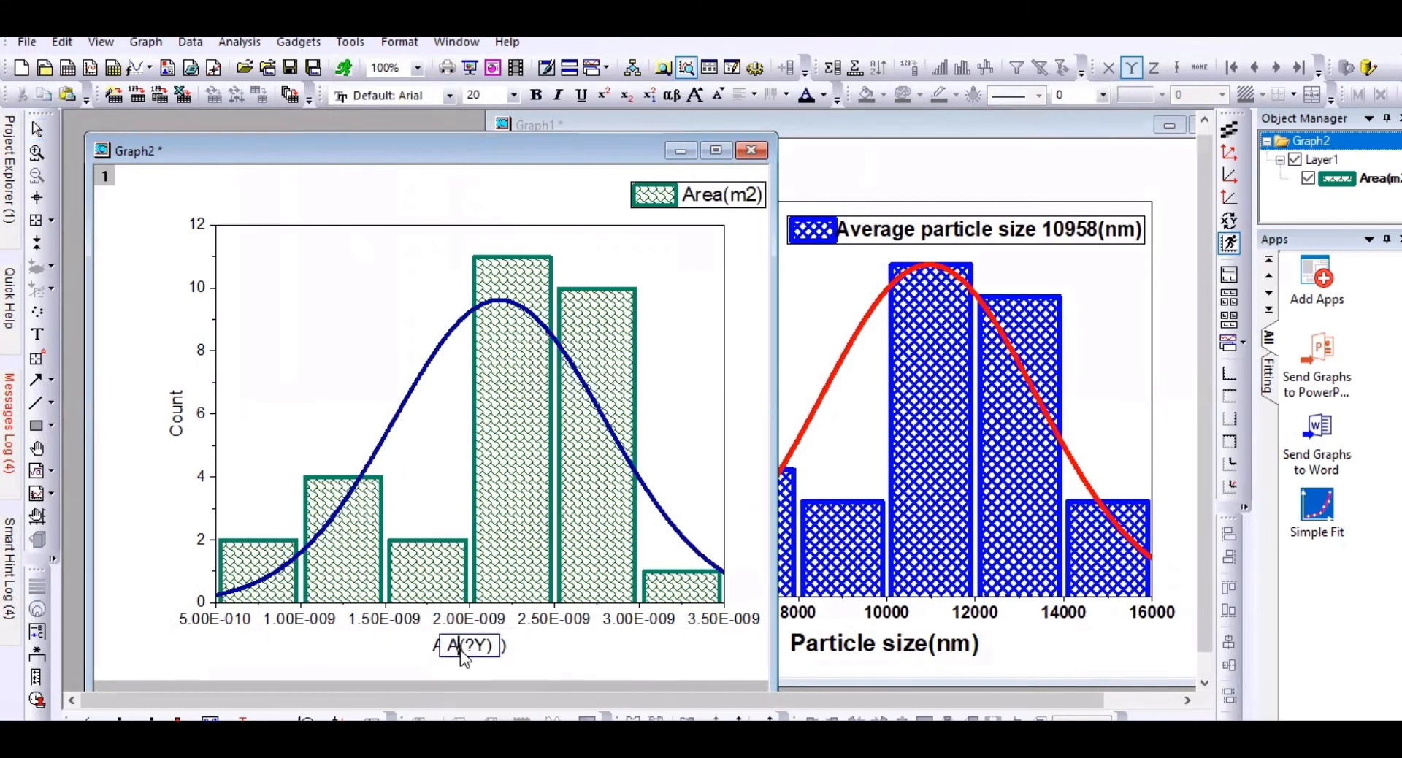
{"action": "type", "text": "rea"}
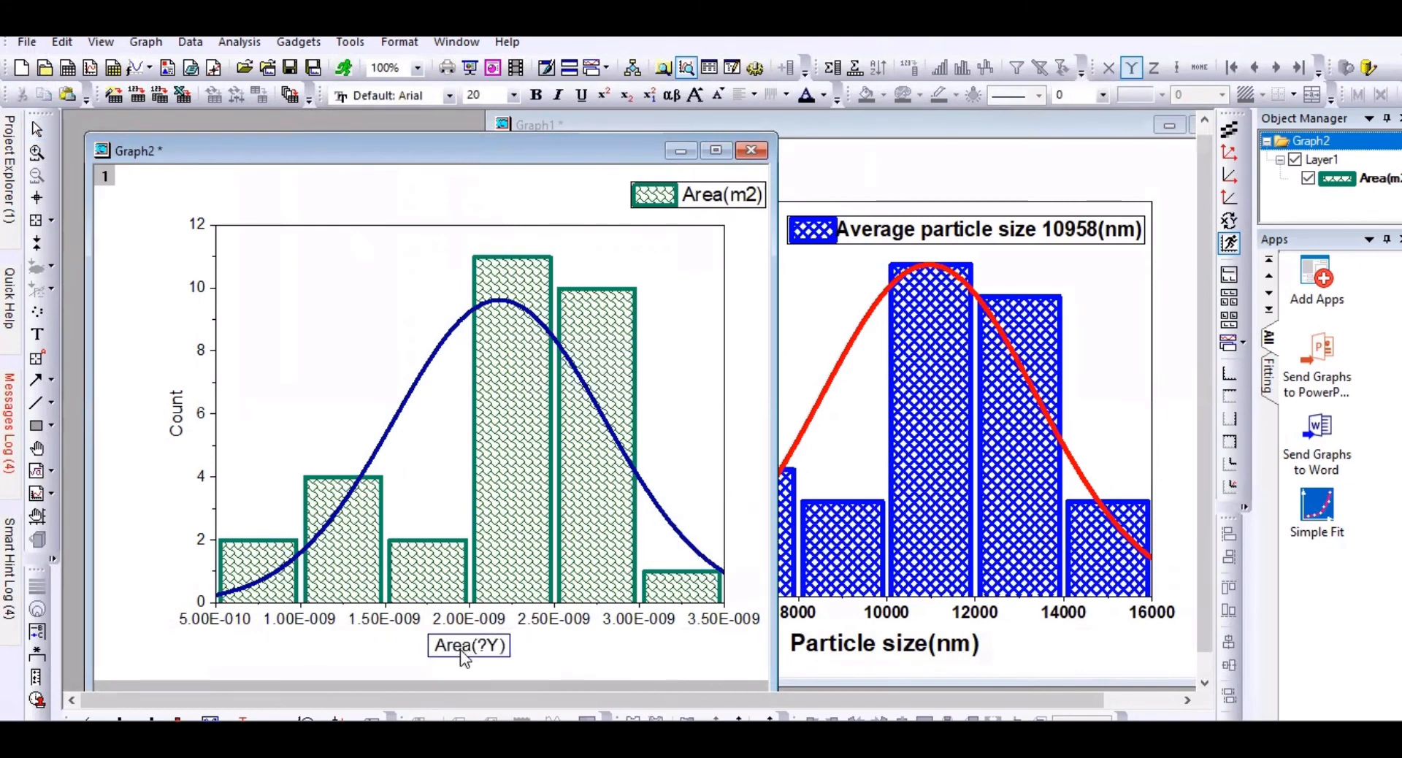
{"action": "left_click", "coordinate": [497, 642]}
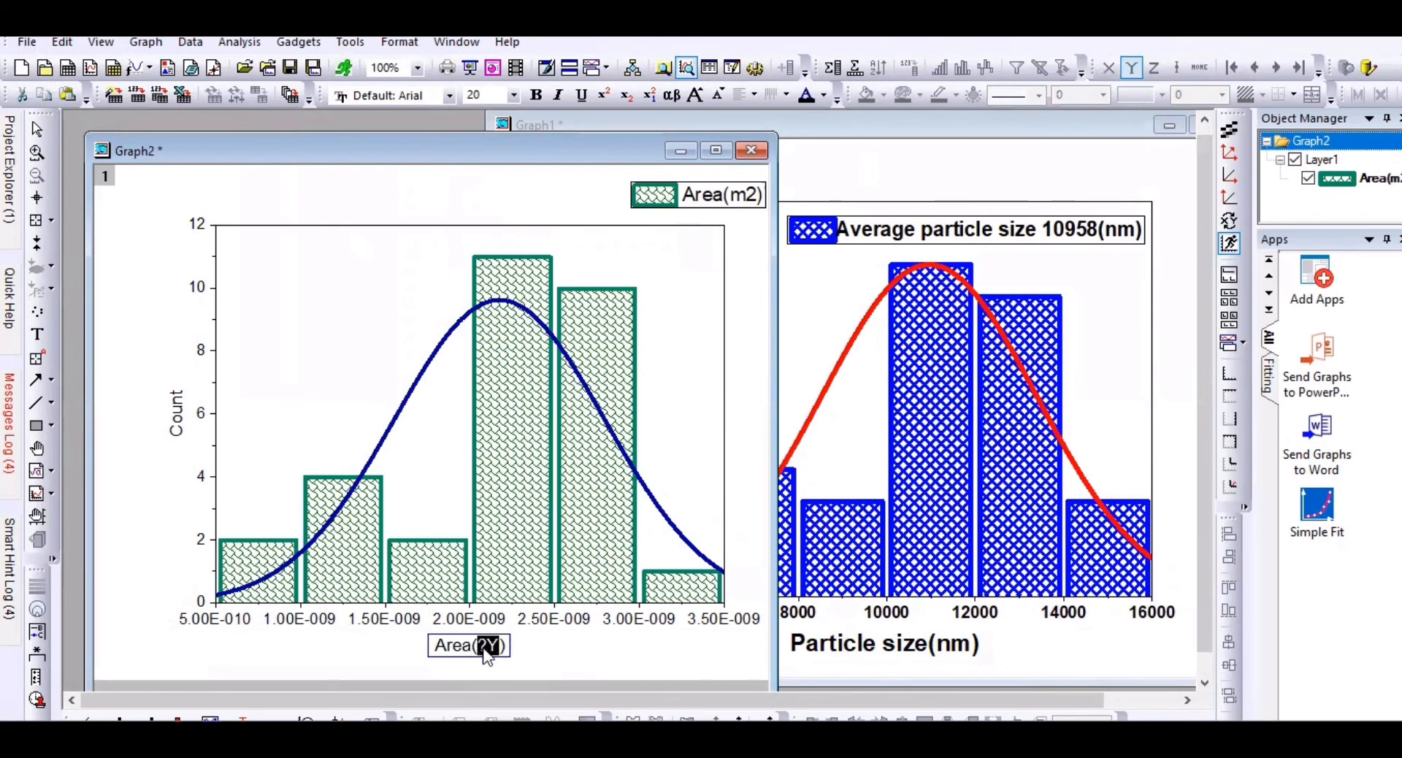
{"action": "type", "text": "m2"}
{"action": "left_click", "coordinate": [605, 92]}
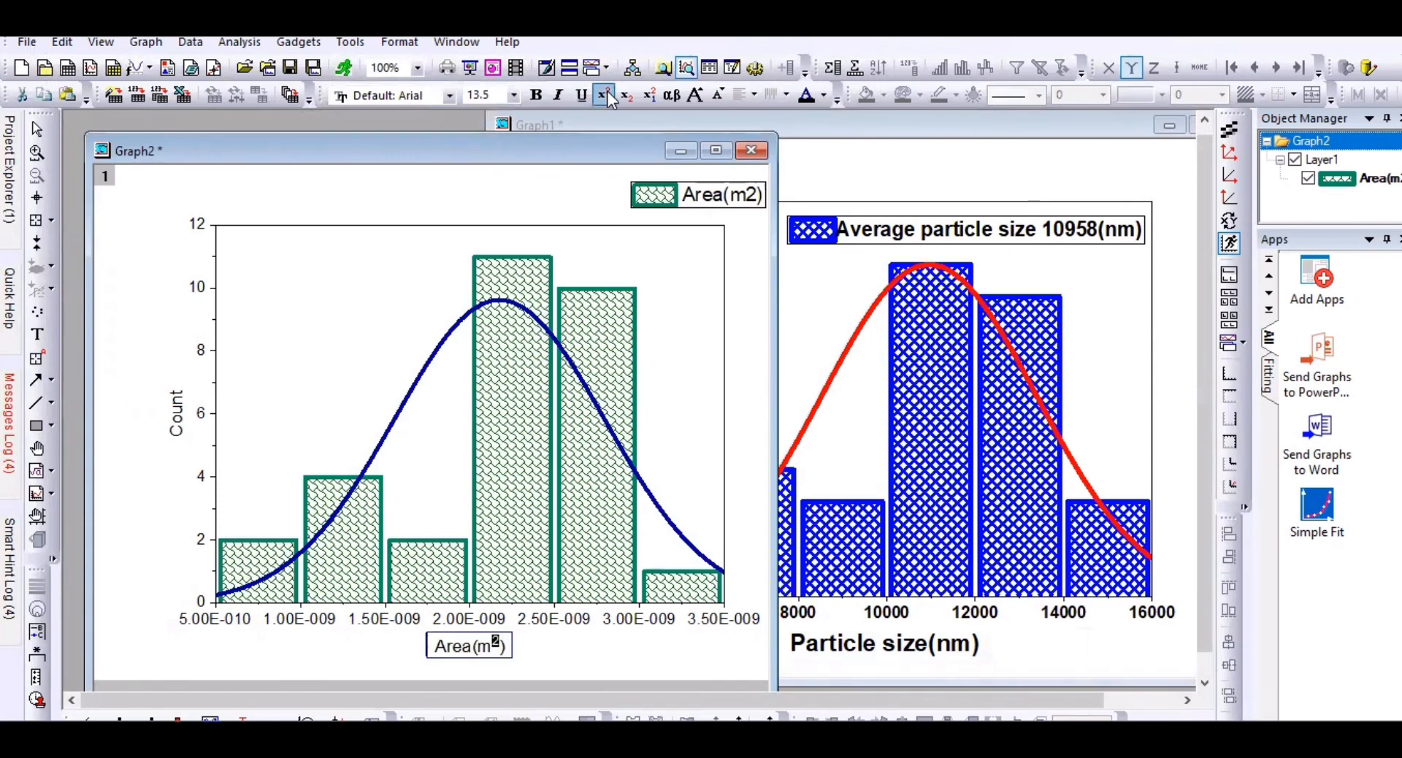
{"action": "left_click", "coordinate": [485, 619]}
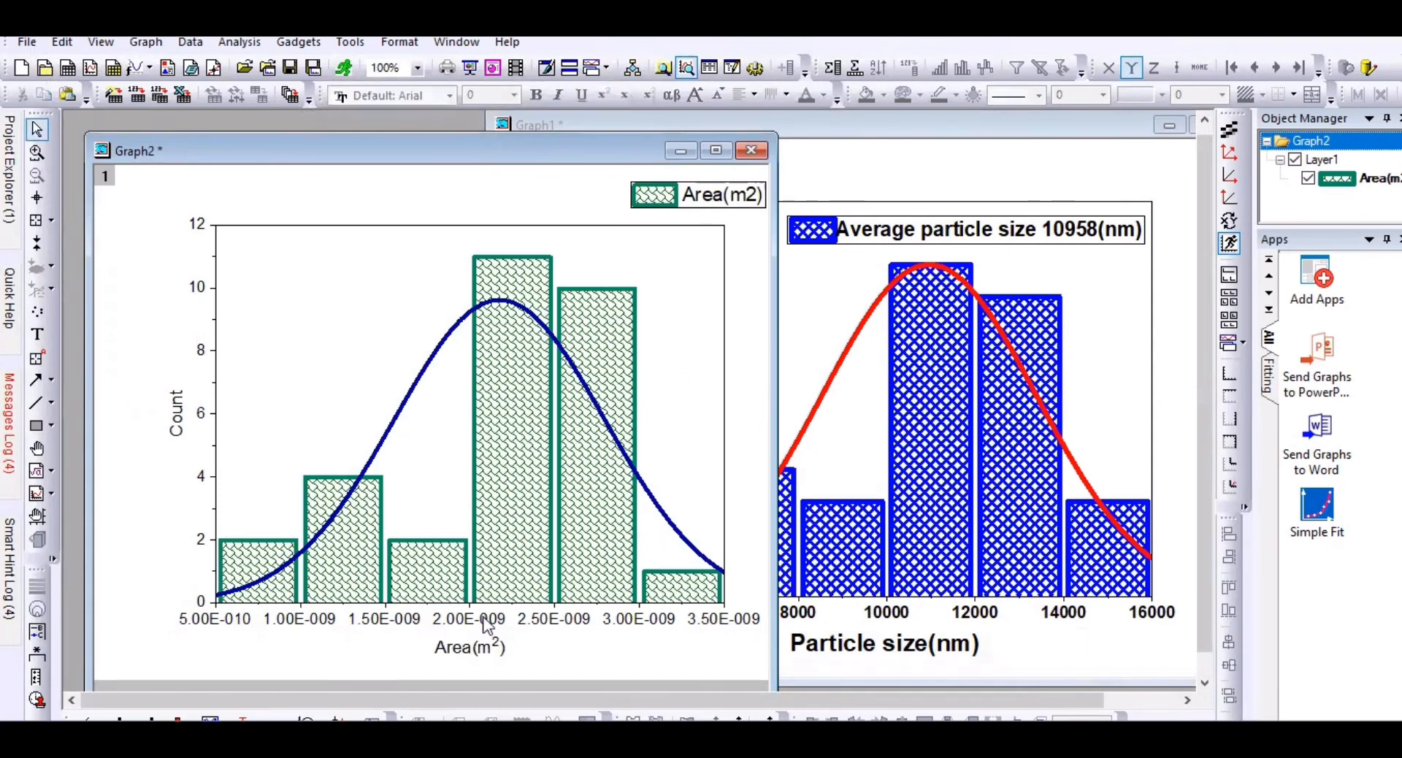
{"action": "left_click_drag", "start_coordinate": [246, 154], "coordinate": [500, 140]}
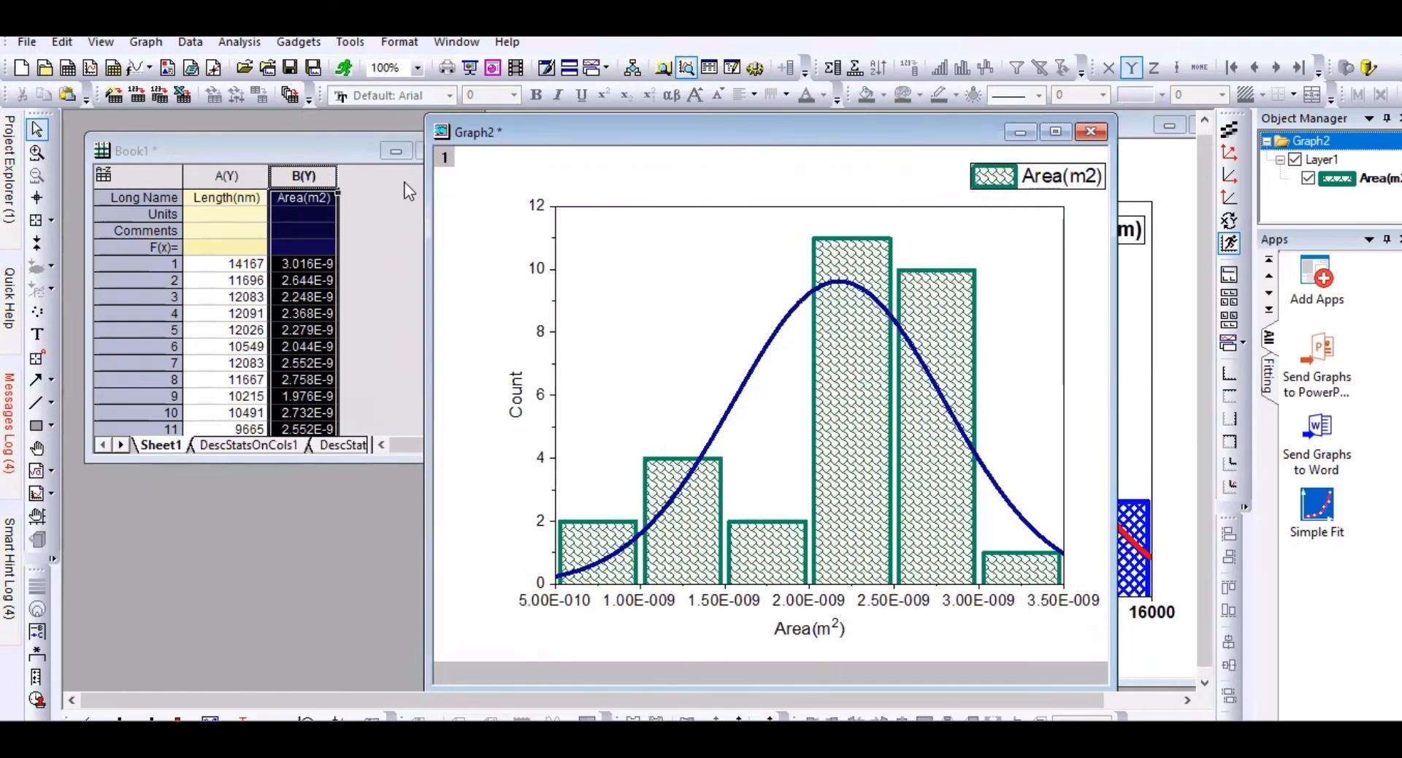
Step: Run Statistics on Column for Area(m2) and open the report sheet (N 30, mean 2.17313E-9)
{"action": "left_click", "coordinate": [304, 156]}
{"action": "right_click", "coordinate": [293, 169]}
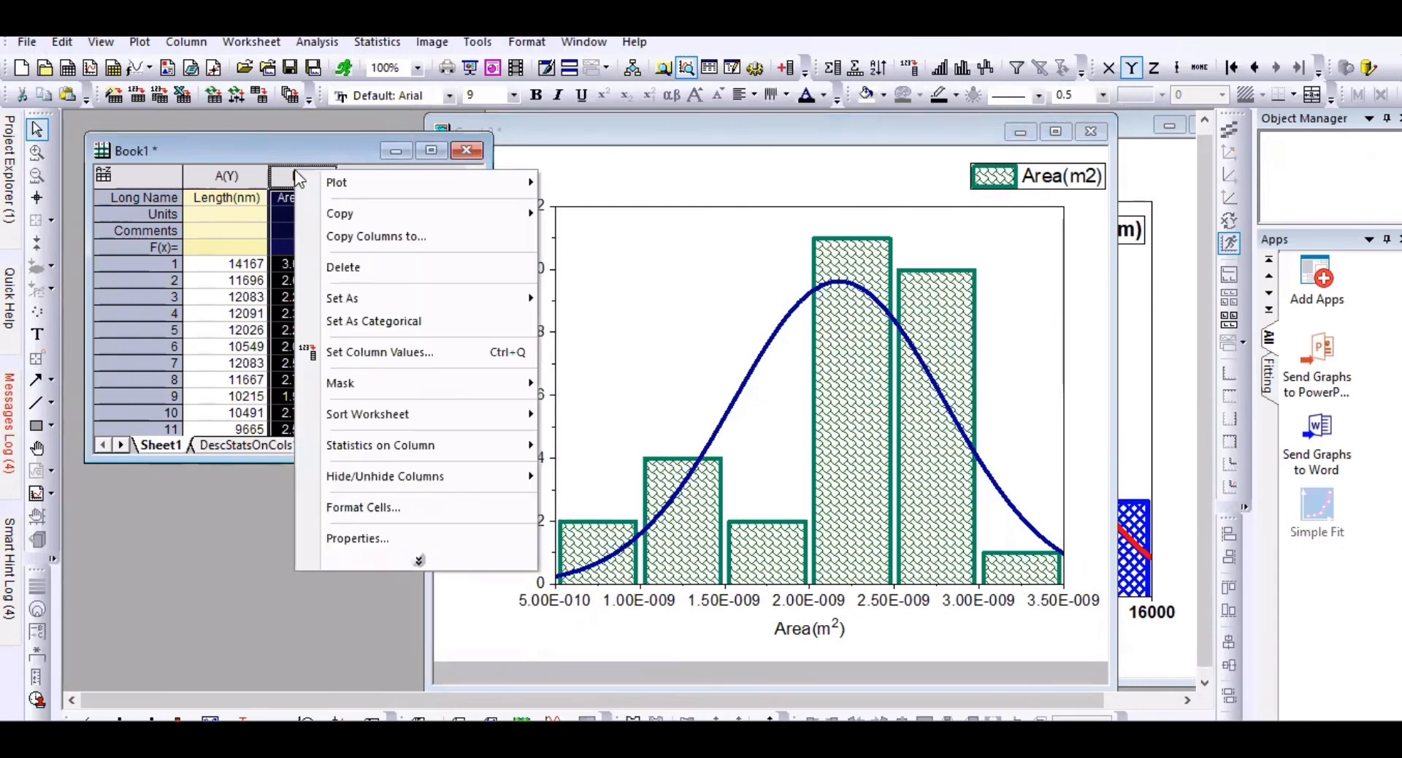
{"action": "mouse_move", "coordinate": [423, 450]}
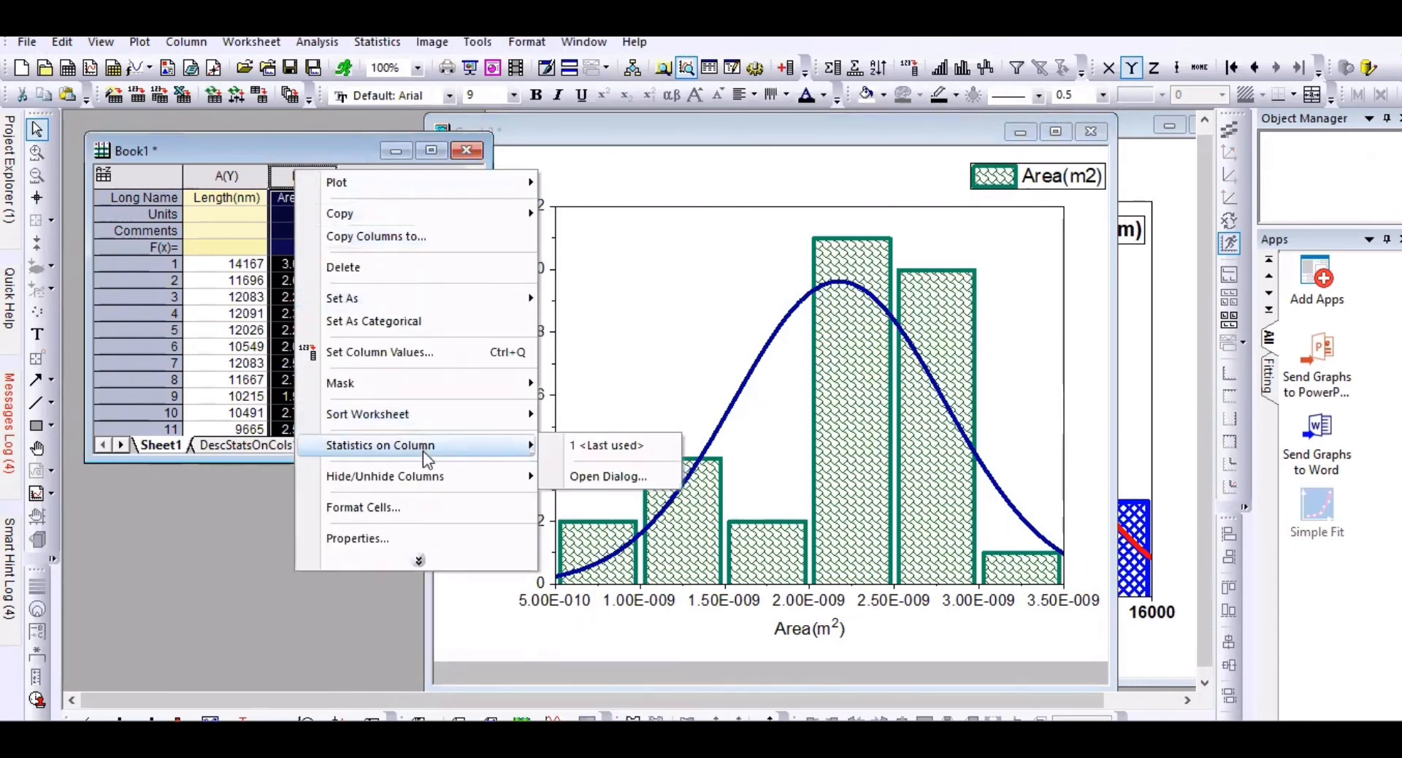
{"action": "left_click", "coordinate": [603, 476]}
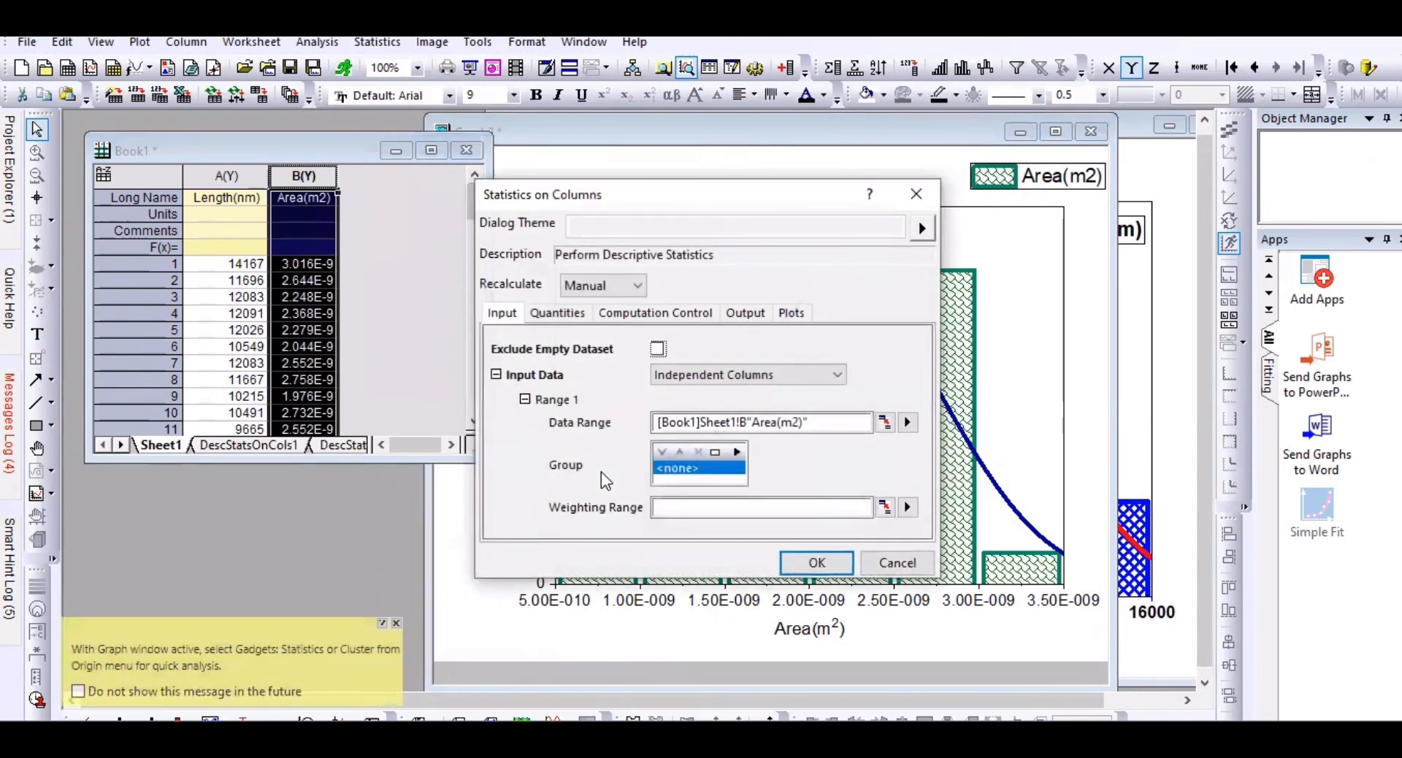
{"action": "left_click", "coordinate": [807, 562]}
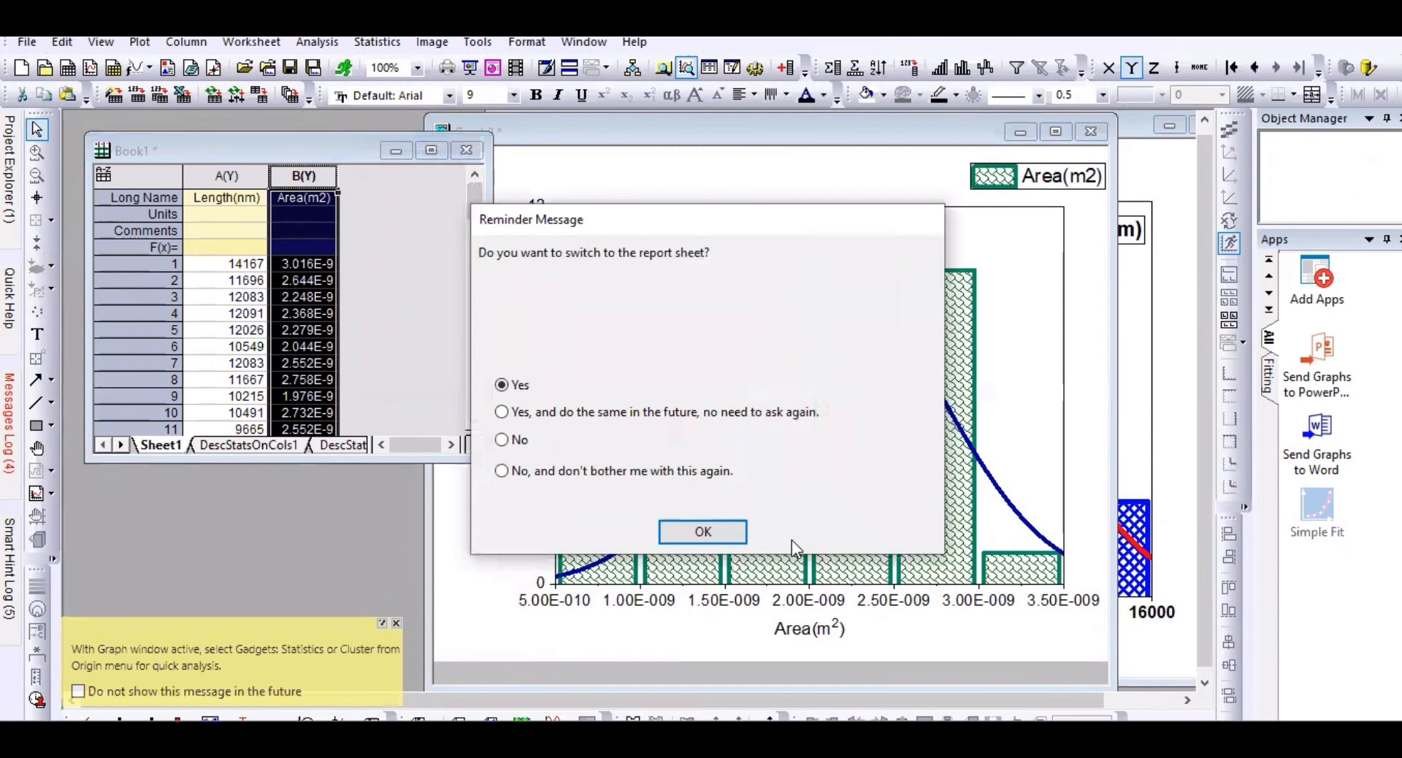
{"action": "left_click", "coordinate": [733, 537]}
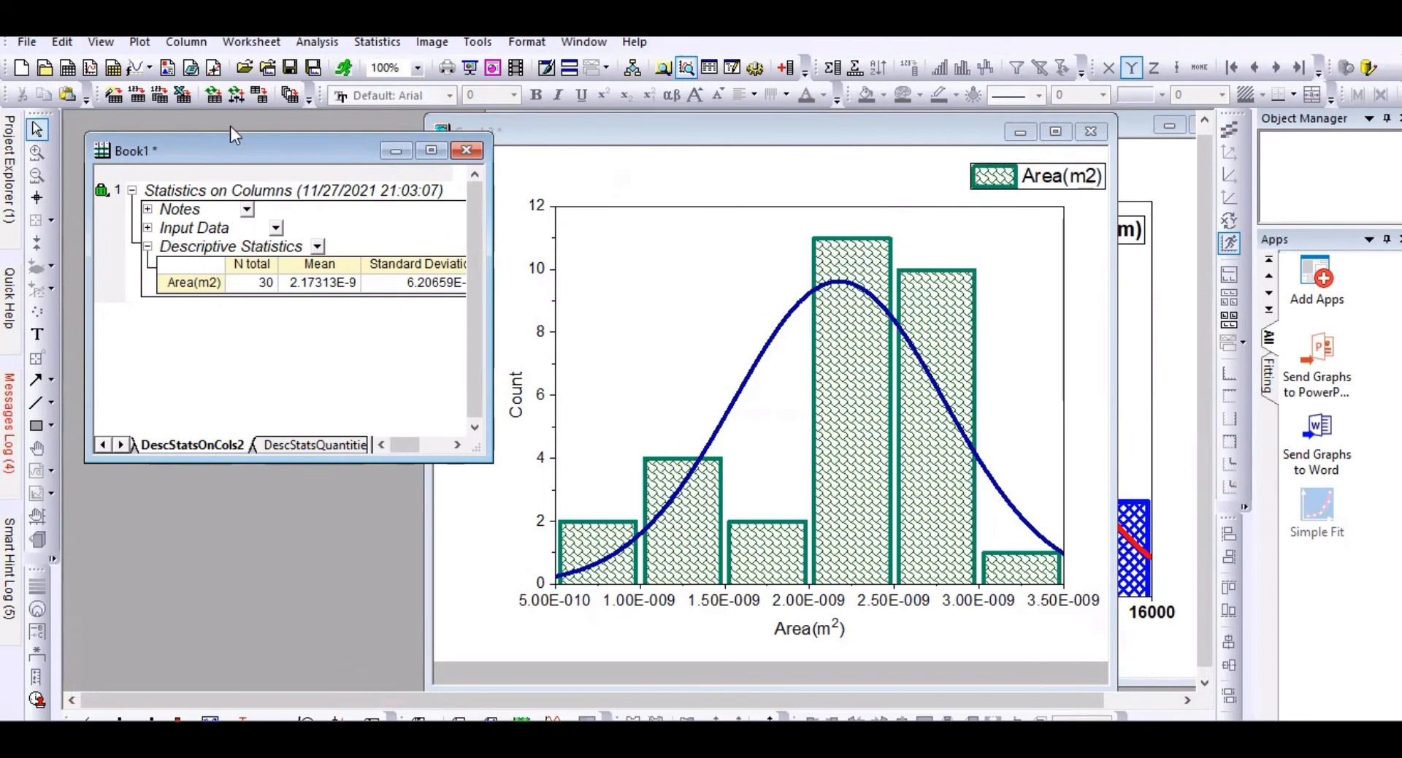
{"action": "left_click", "coordinate": [26, 42]}
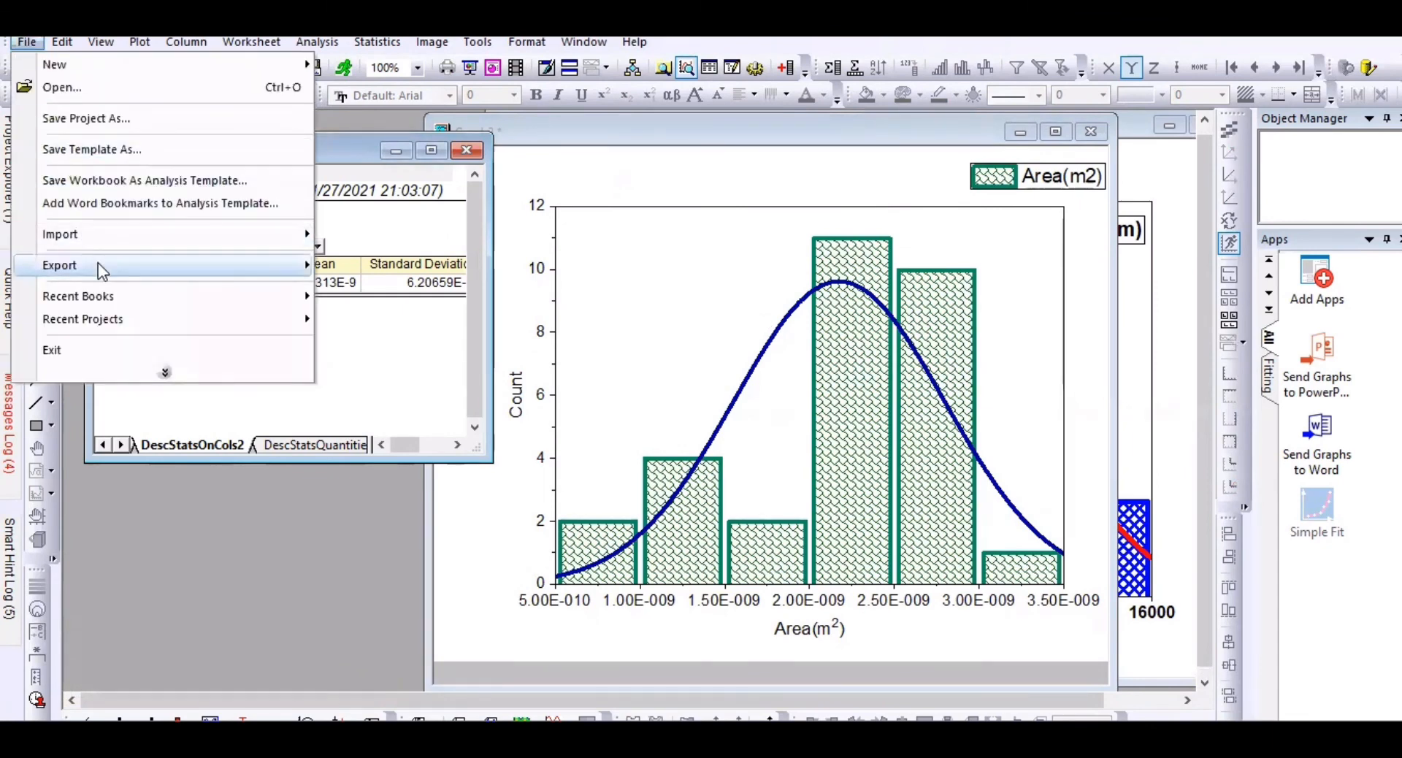
{"action": "mouse_move", "coordinate": [98, 263]}
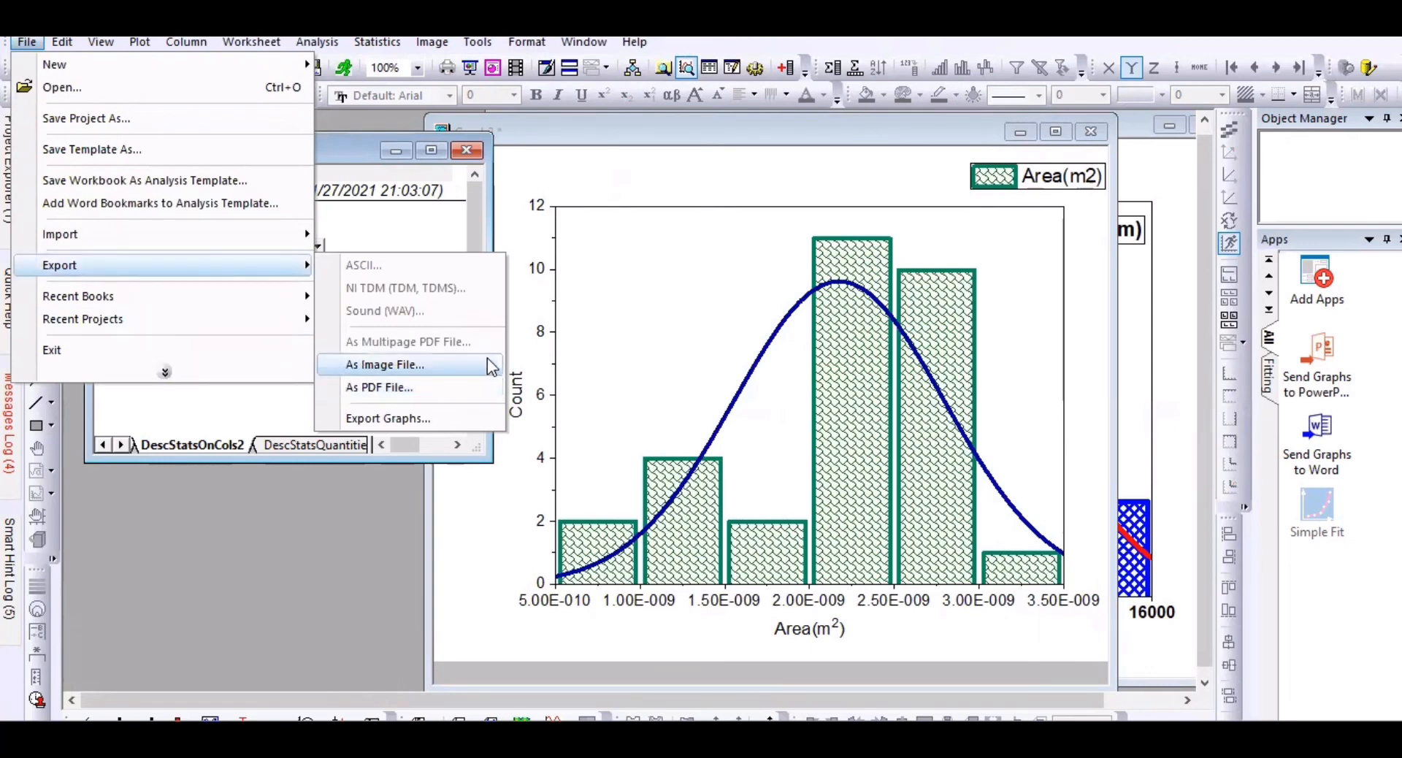
{"action": "left_click", "coordinate": [632, 283]}
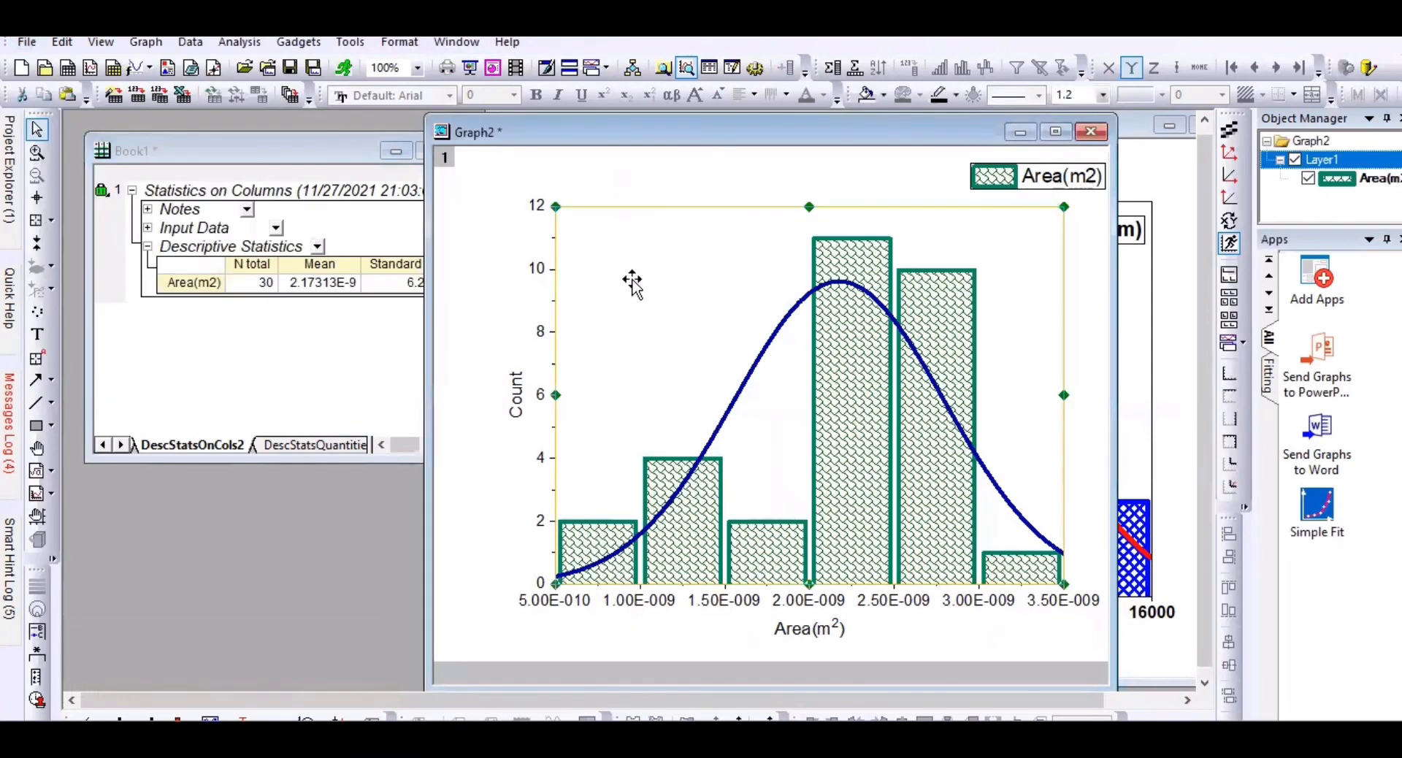
{"action": "right_click", "coordinate": [632, 283]}
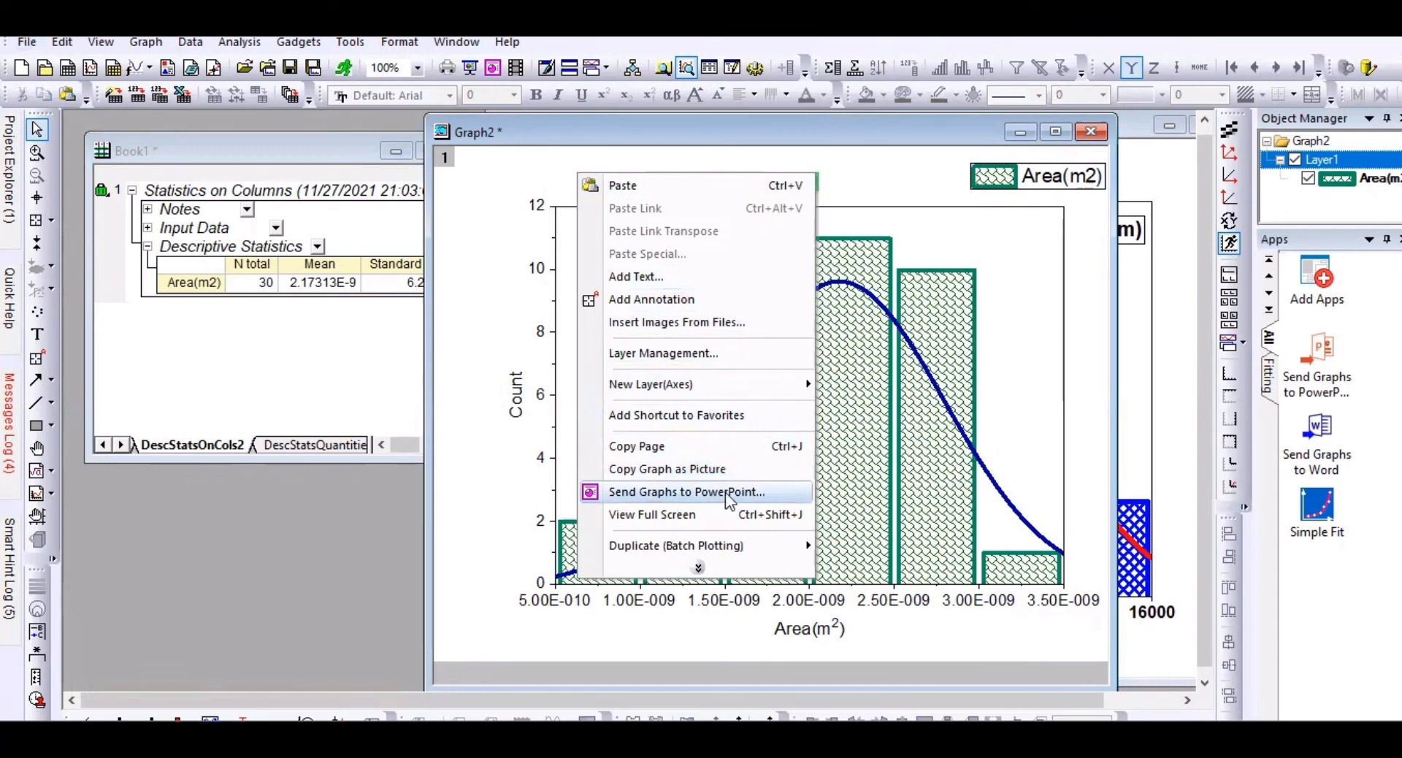
{"action": "left_click", "coordinate": [1041, 361]}
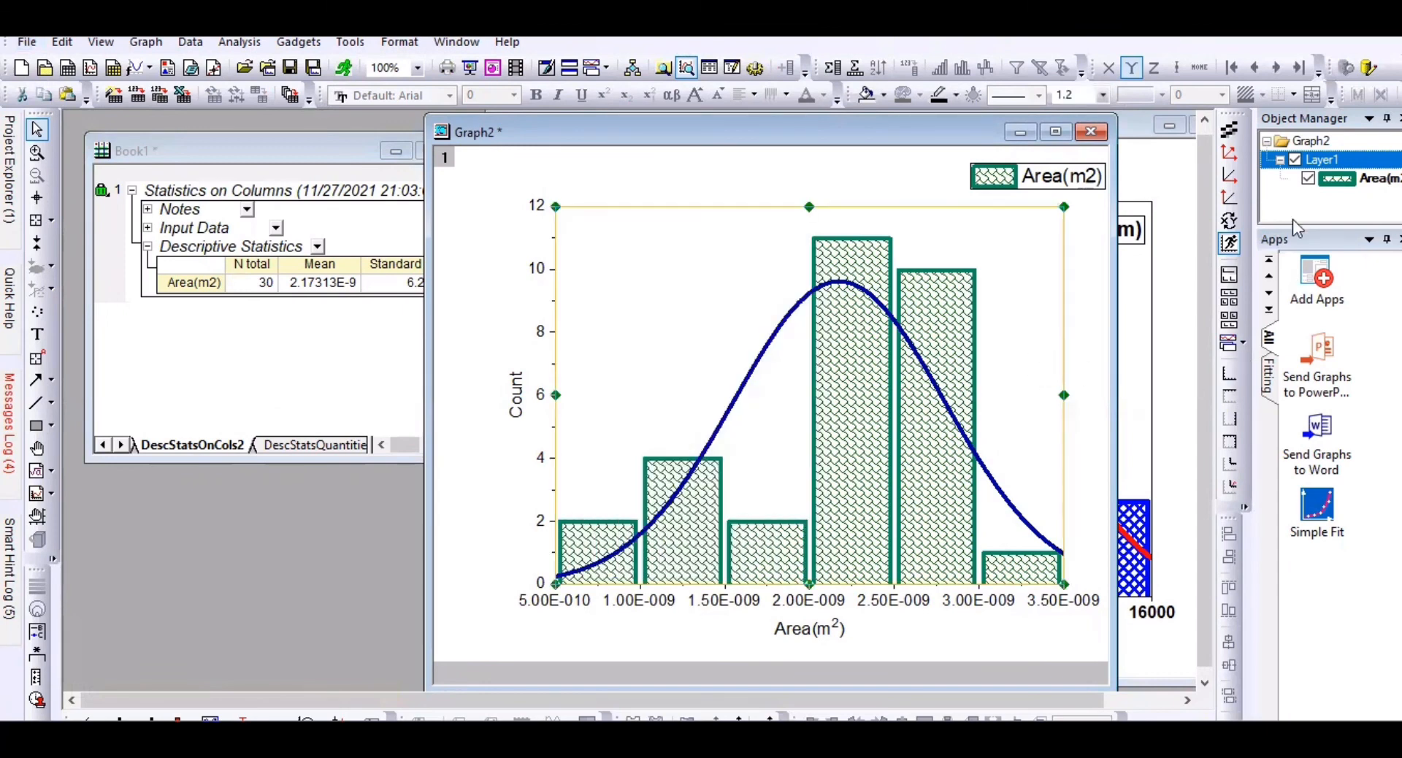